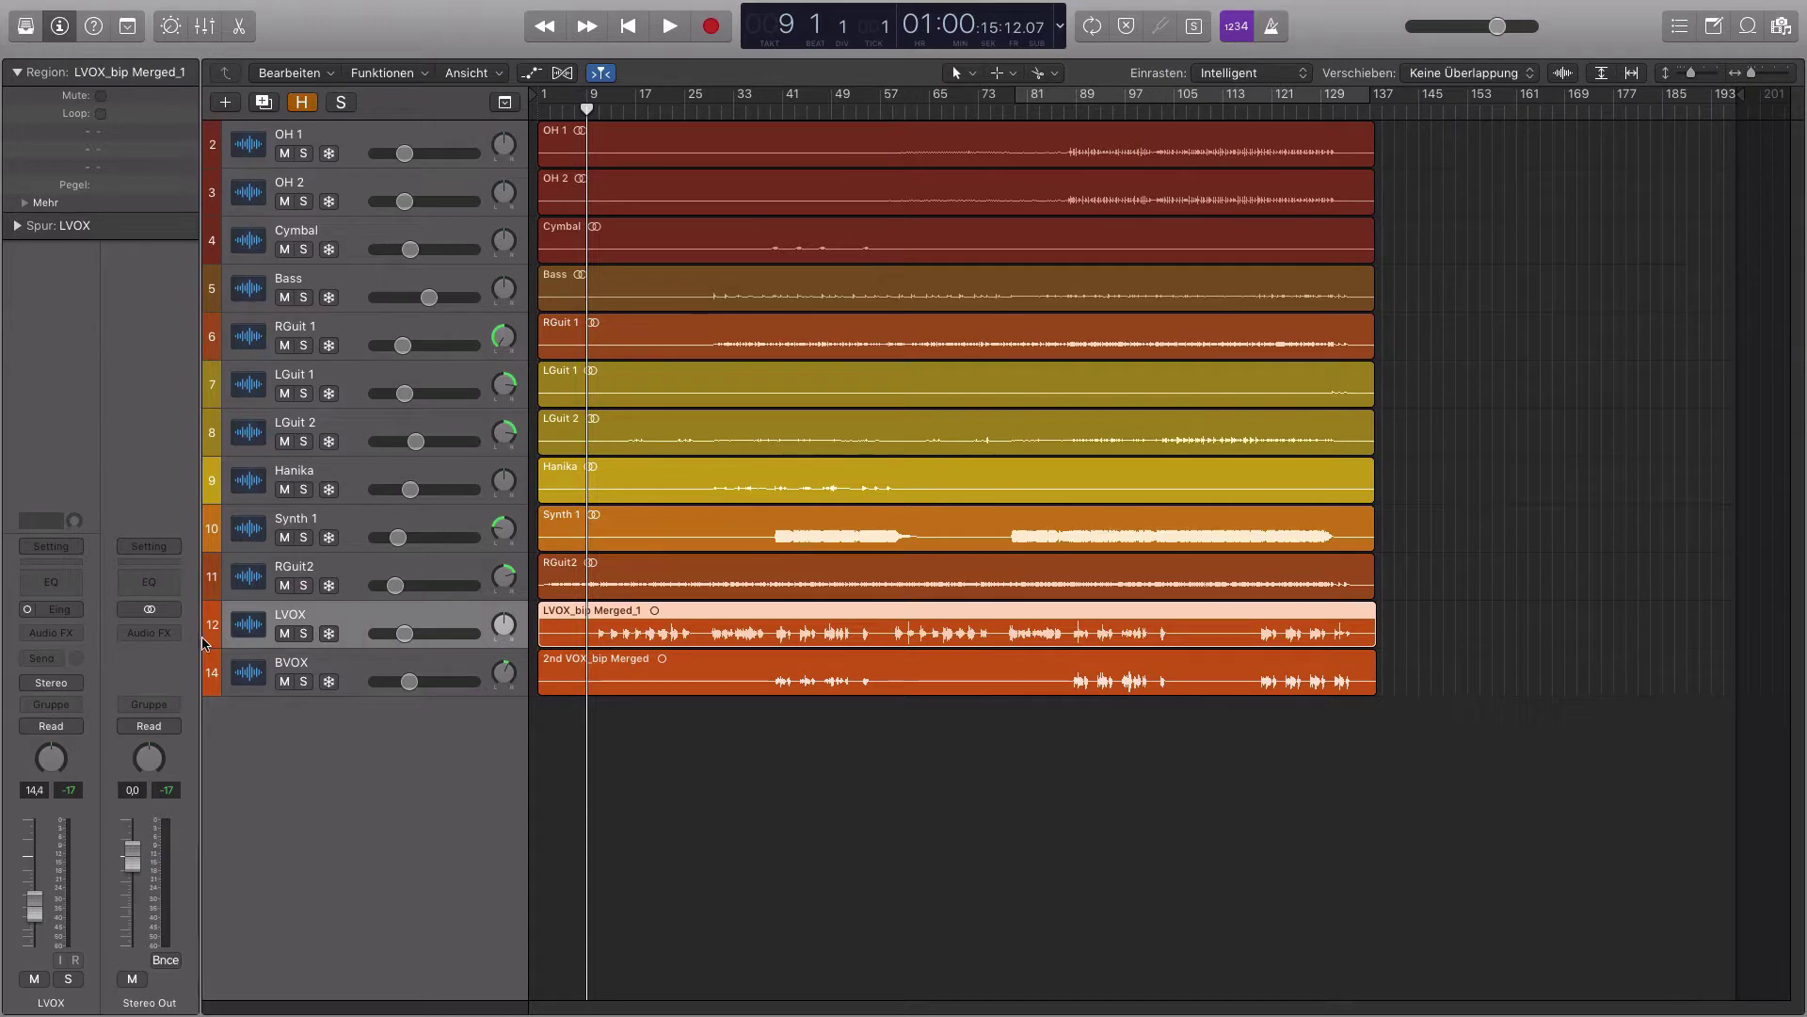
Increase the height of the LVOX track and enlarge the timeline around its vocal region
drag(212, 647, 211, 735)
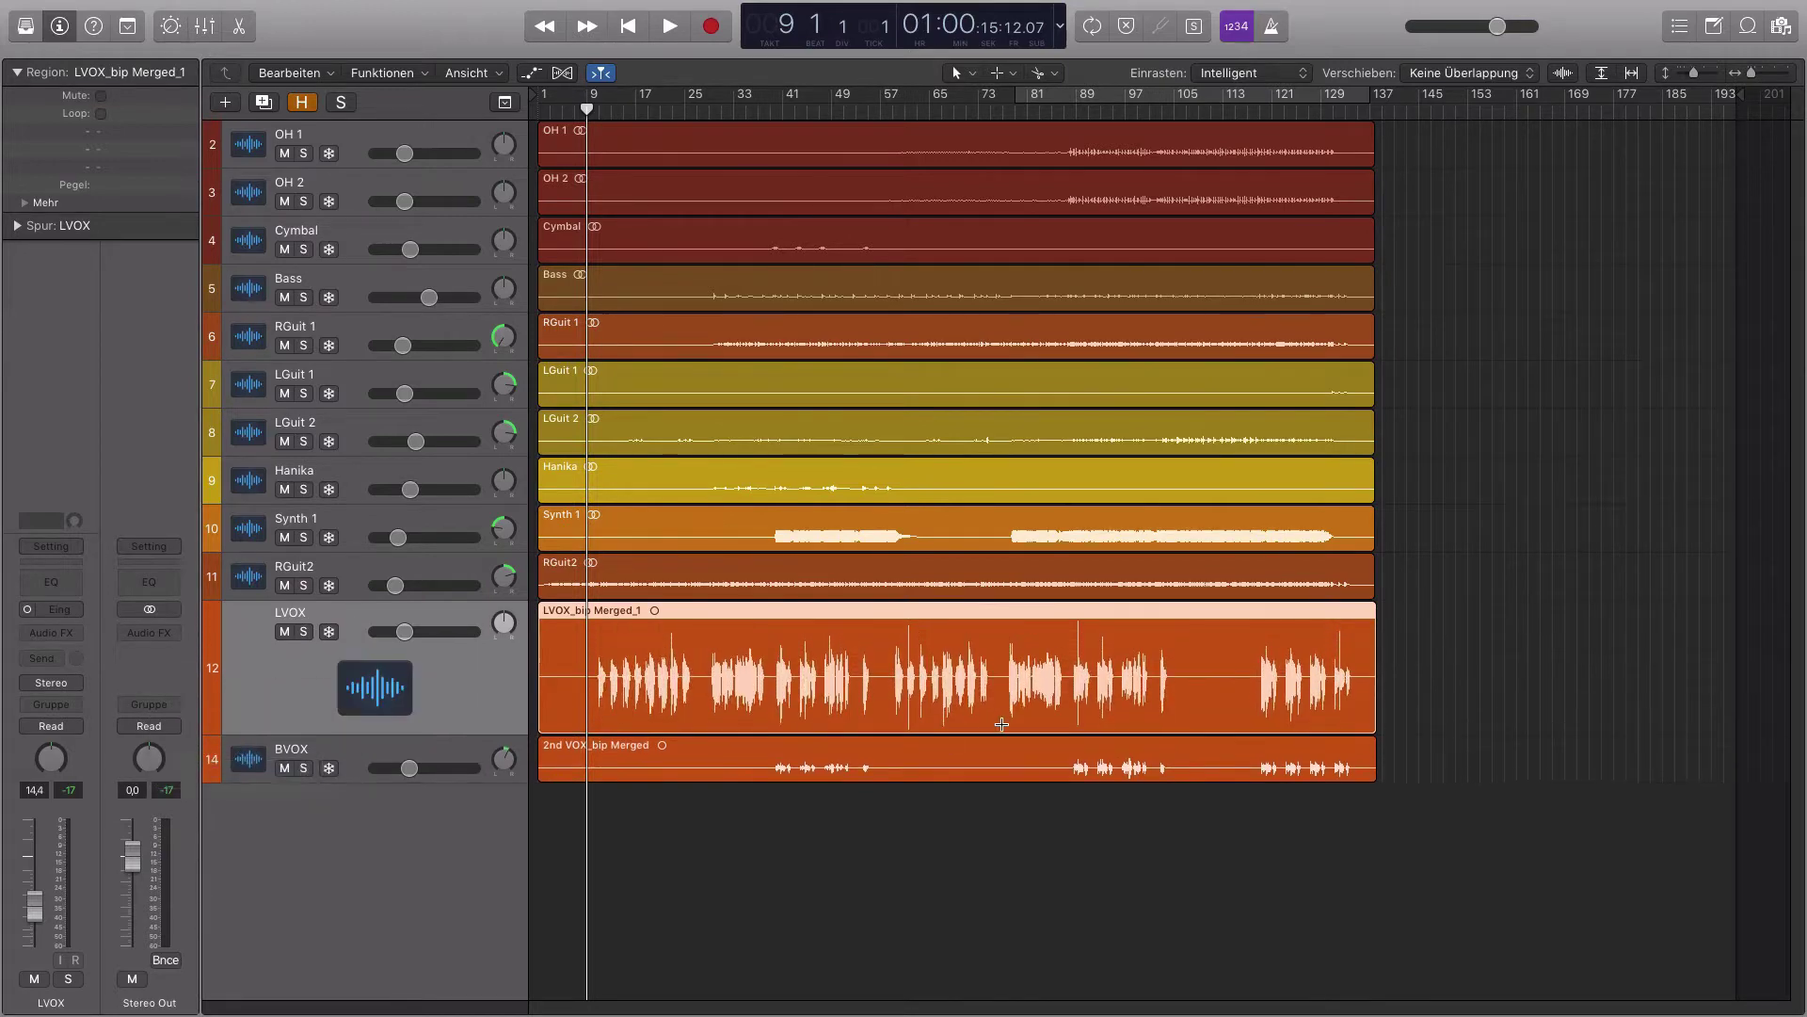
scroll(987, 721, up, 3)
key(super+Right)
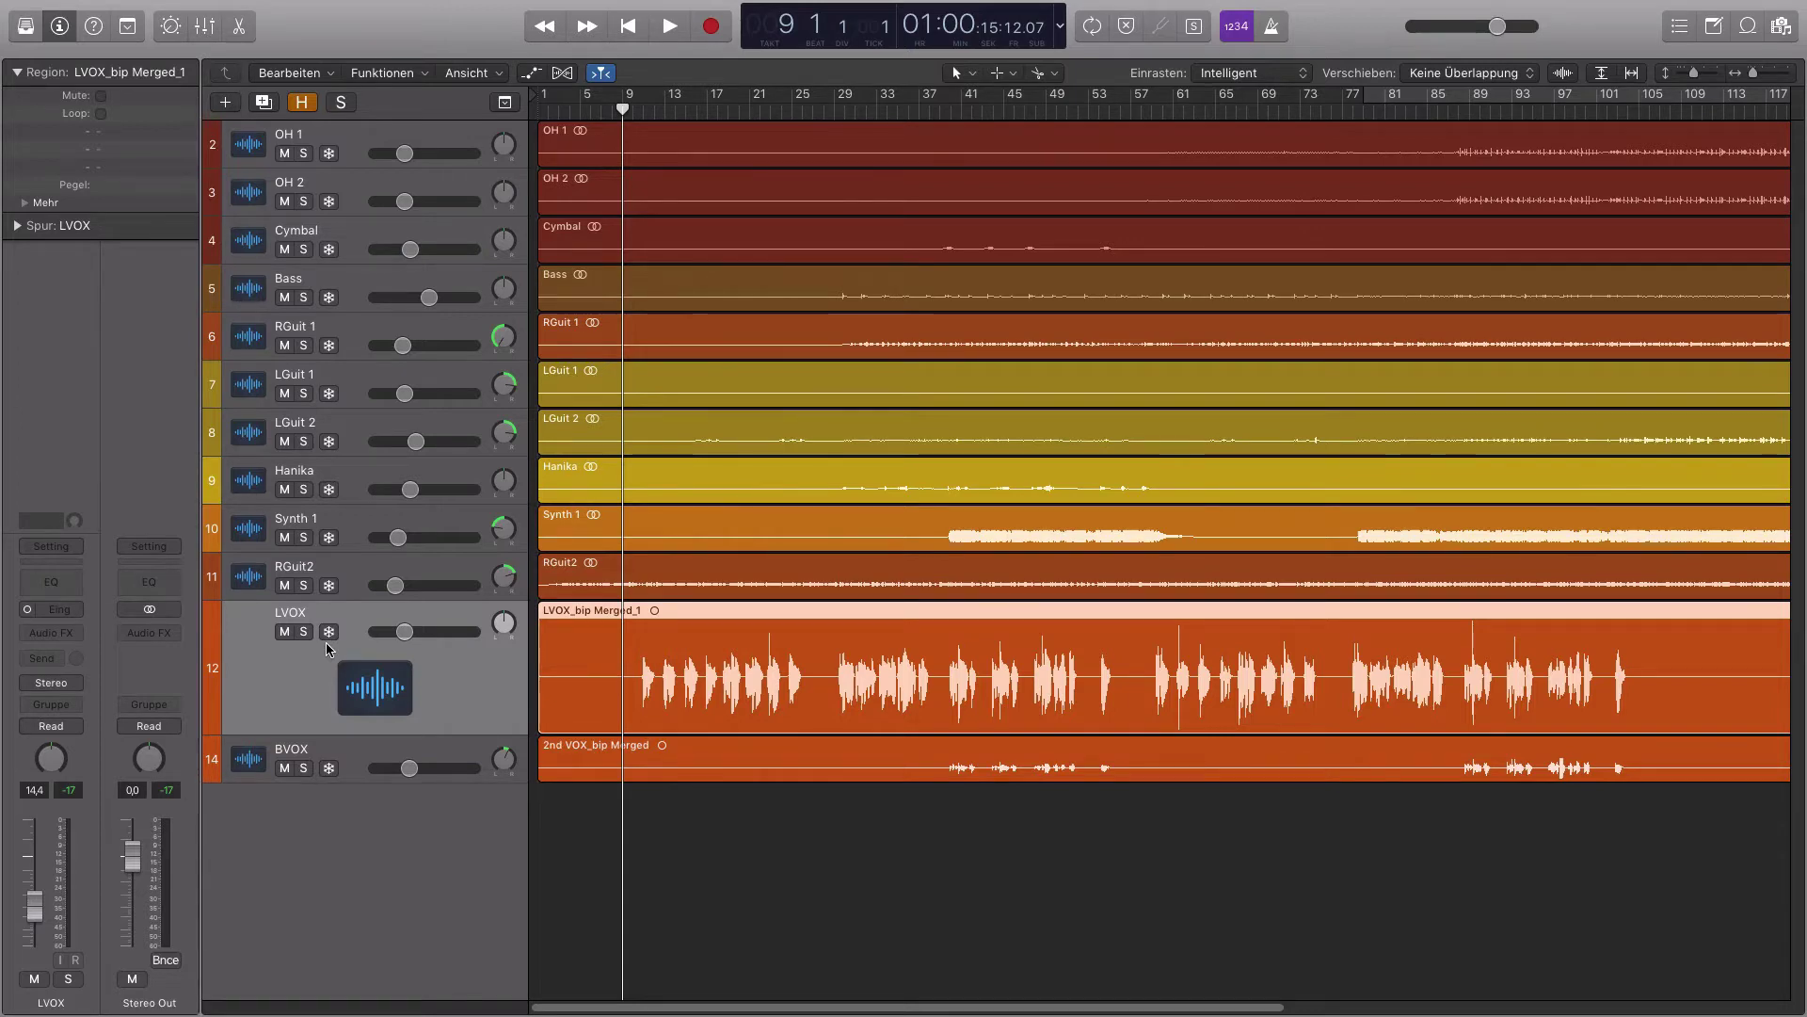
Play the full mix from bar 9 and examine the LVOX waveform up close, stopping playback after the first vocal phrases
key(space)
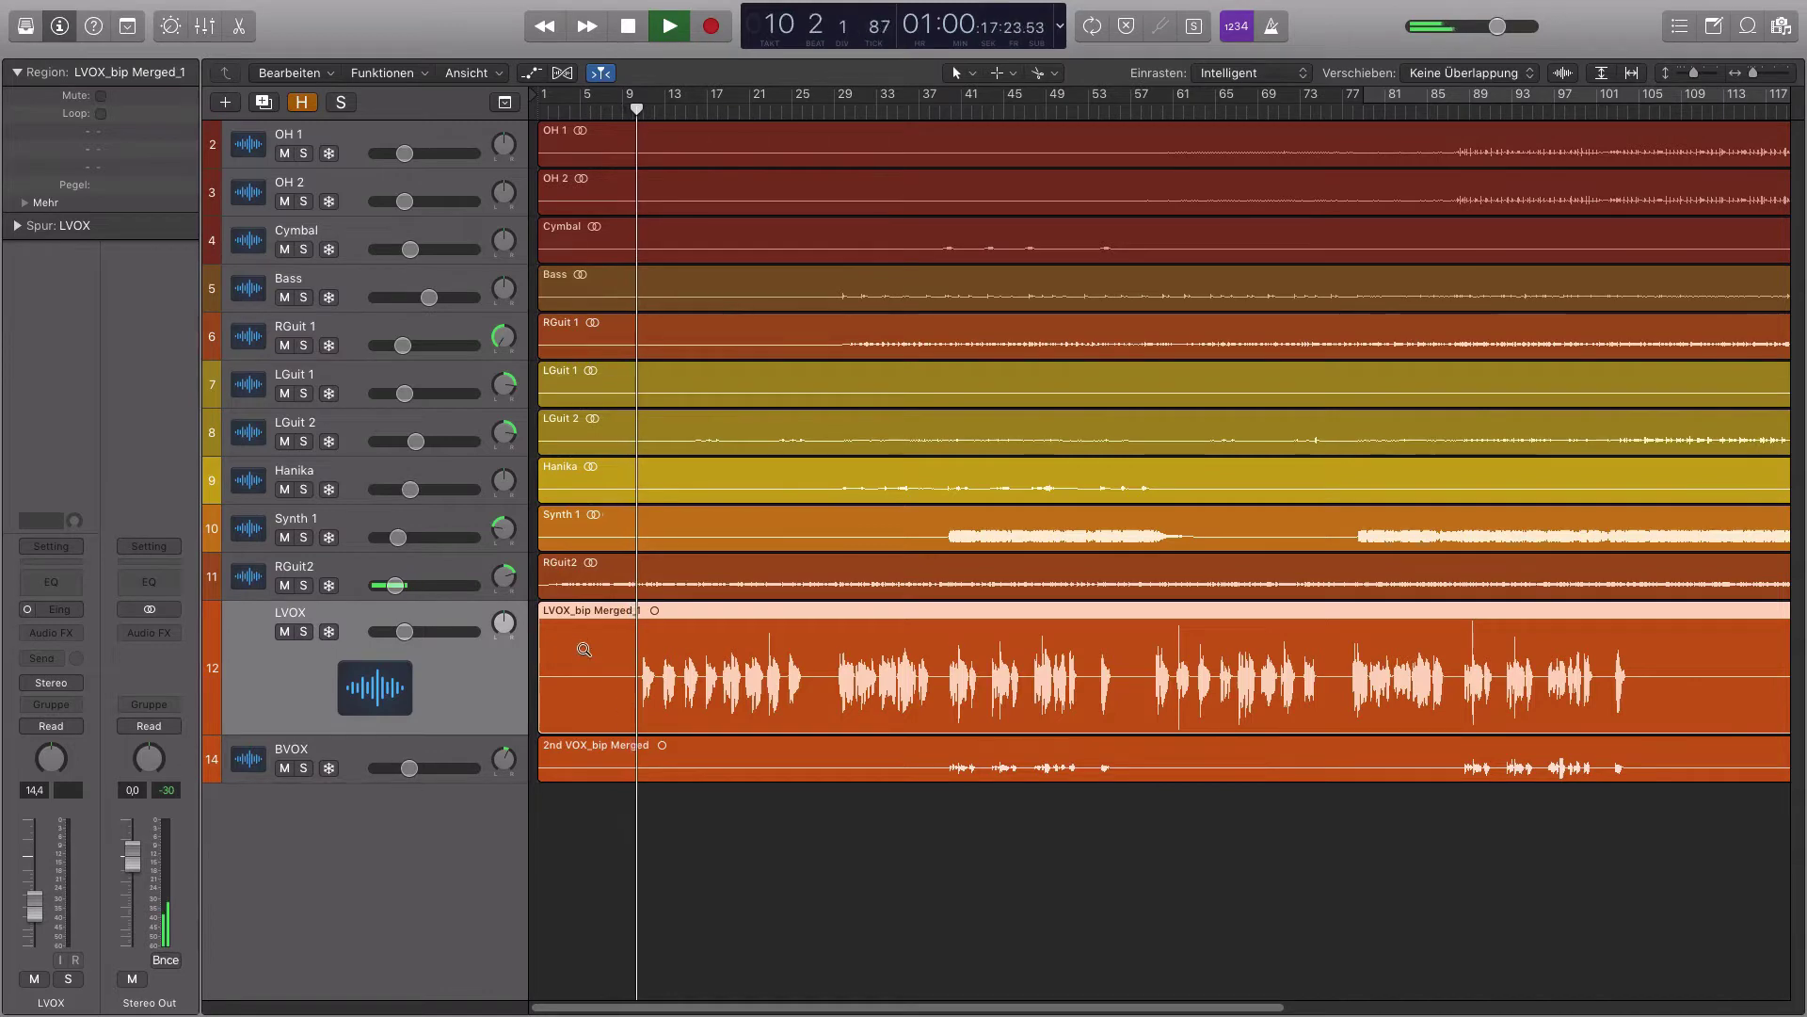
drag(578, 621, 598, 666)
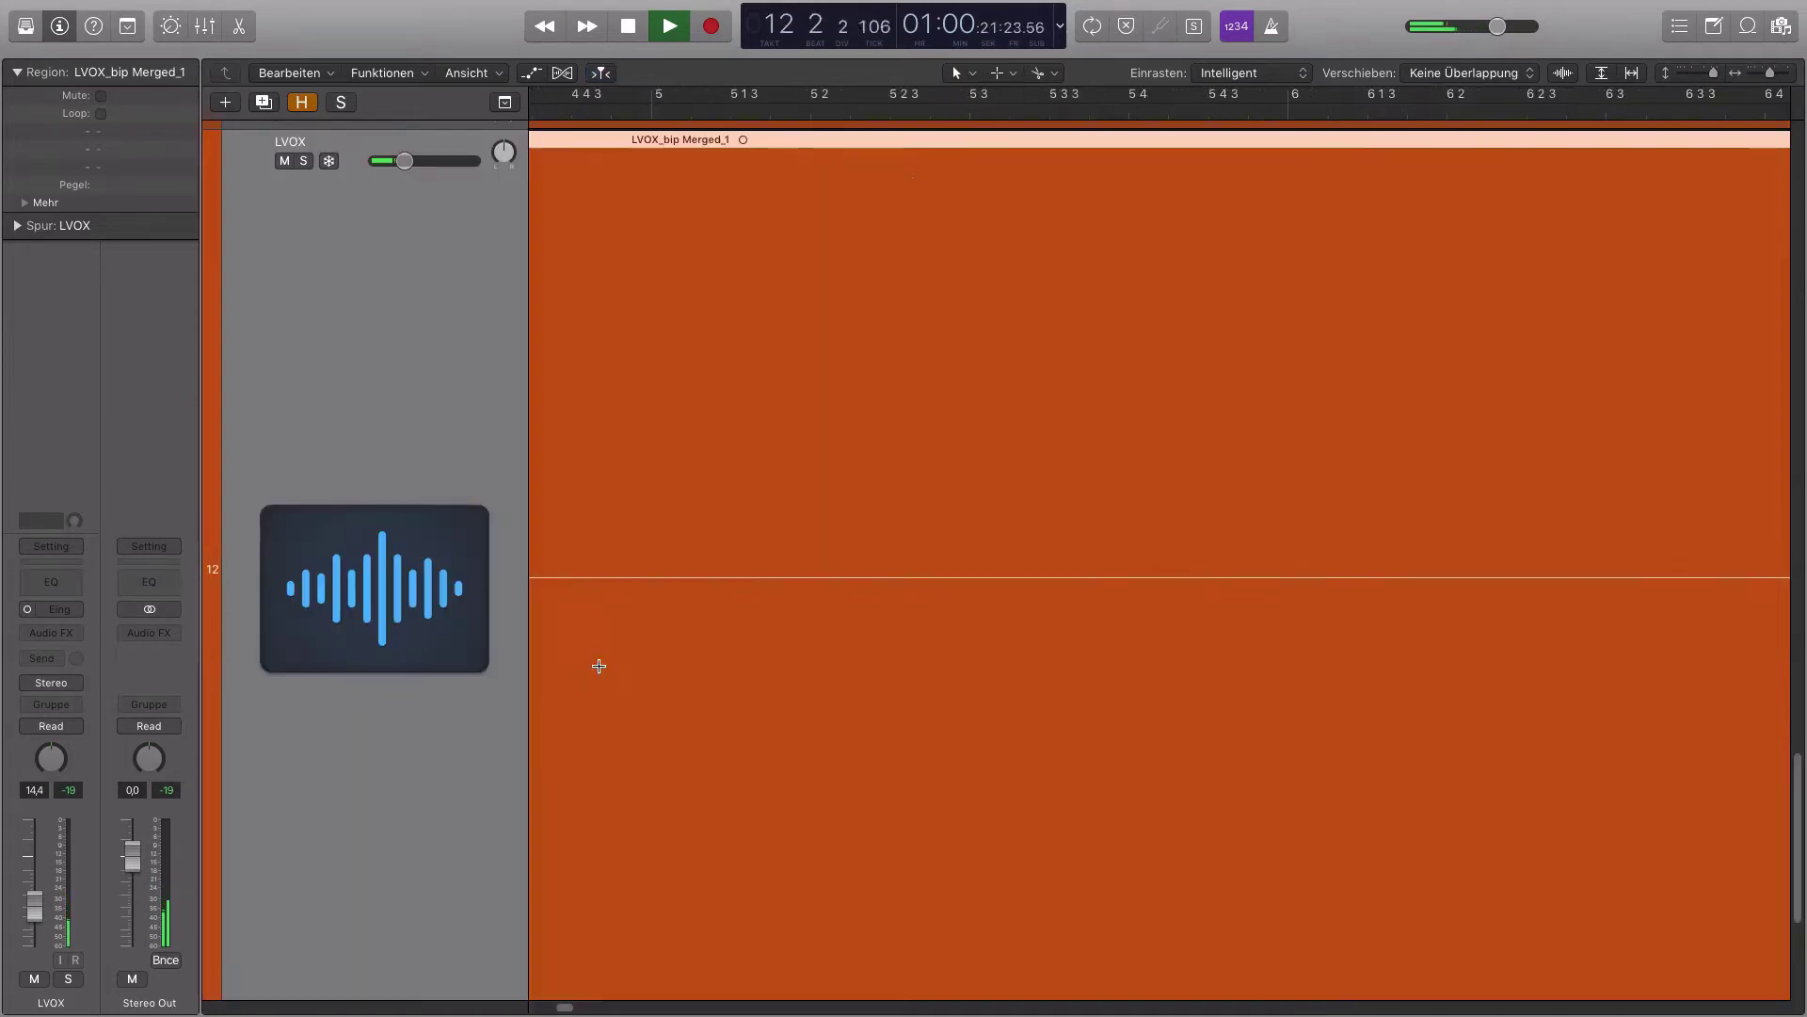
ctrl+alt+click(628, 689)
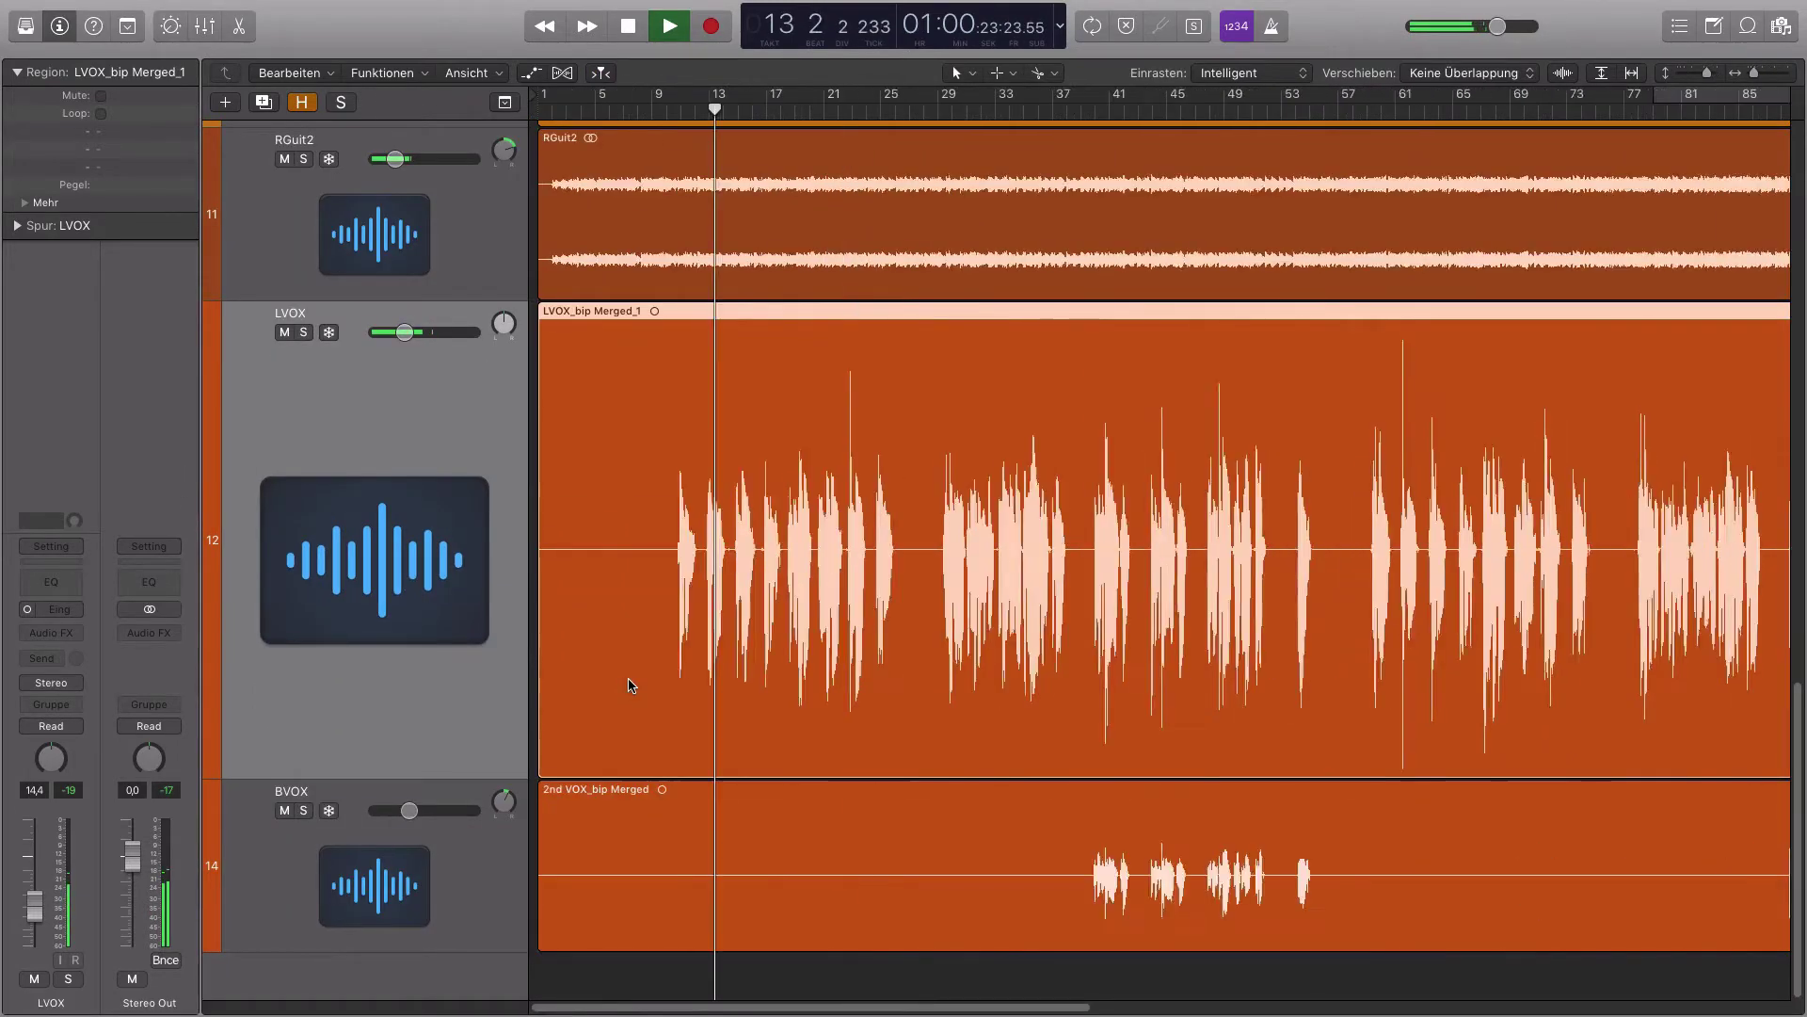
ctrl+alt+click(628, 689)
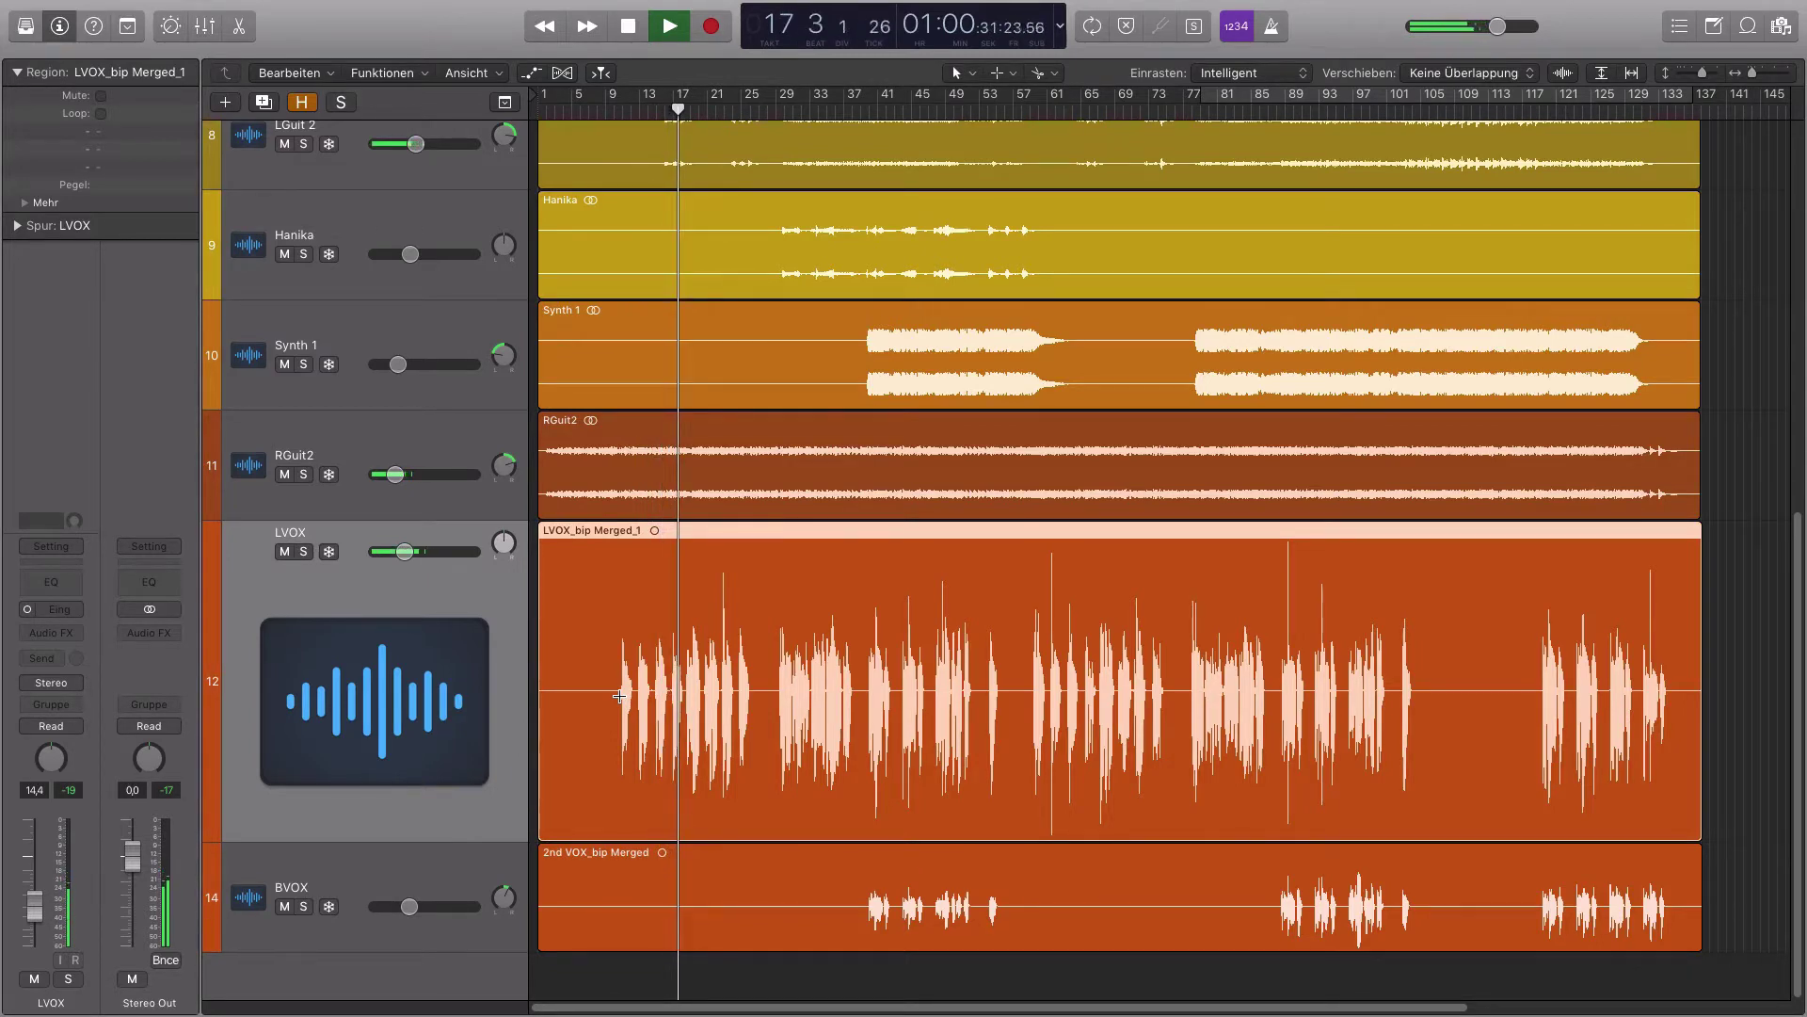
key(space)
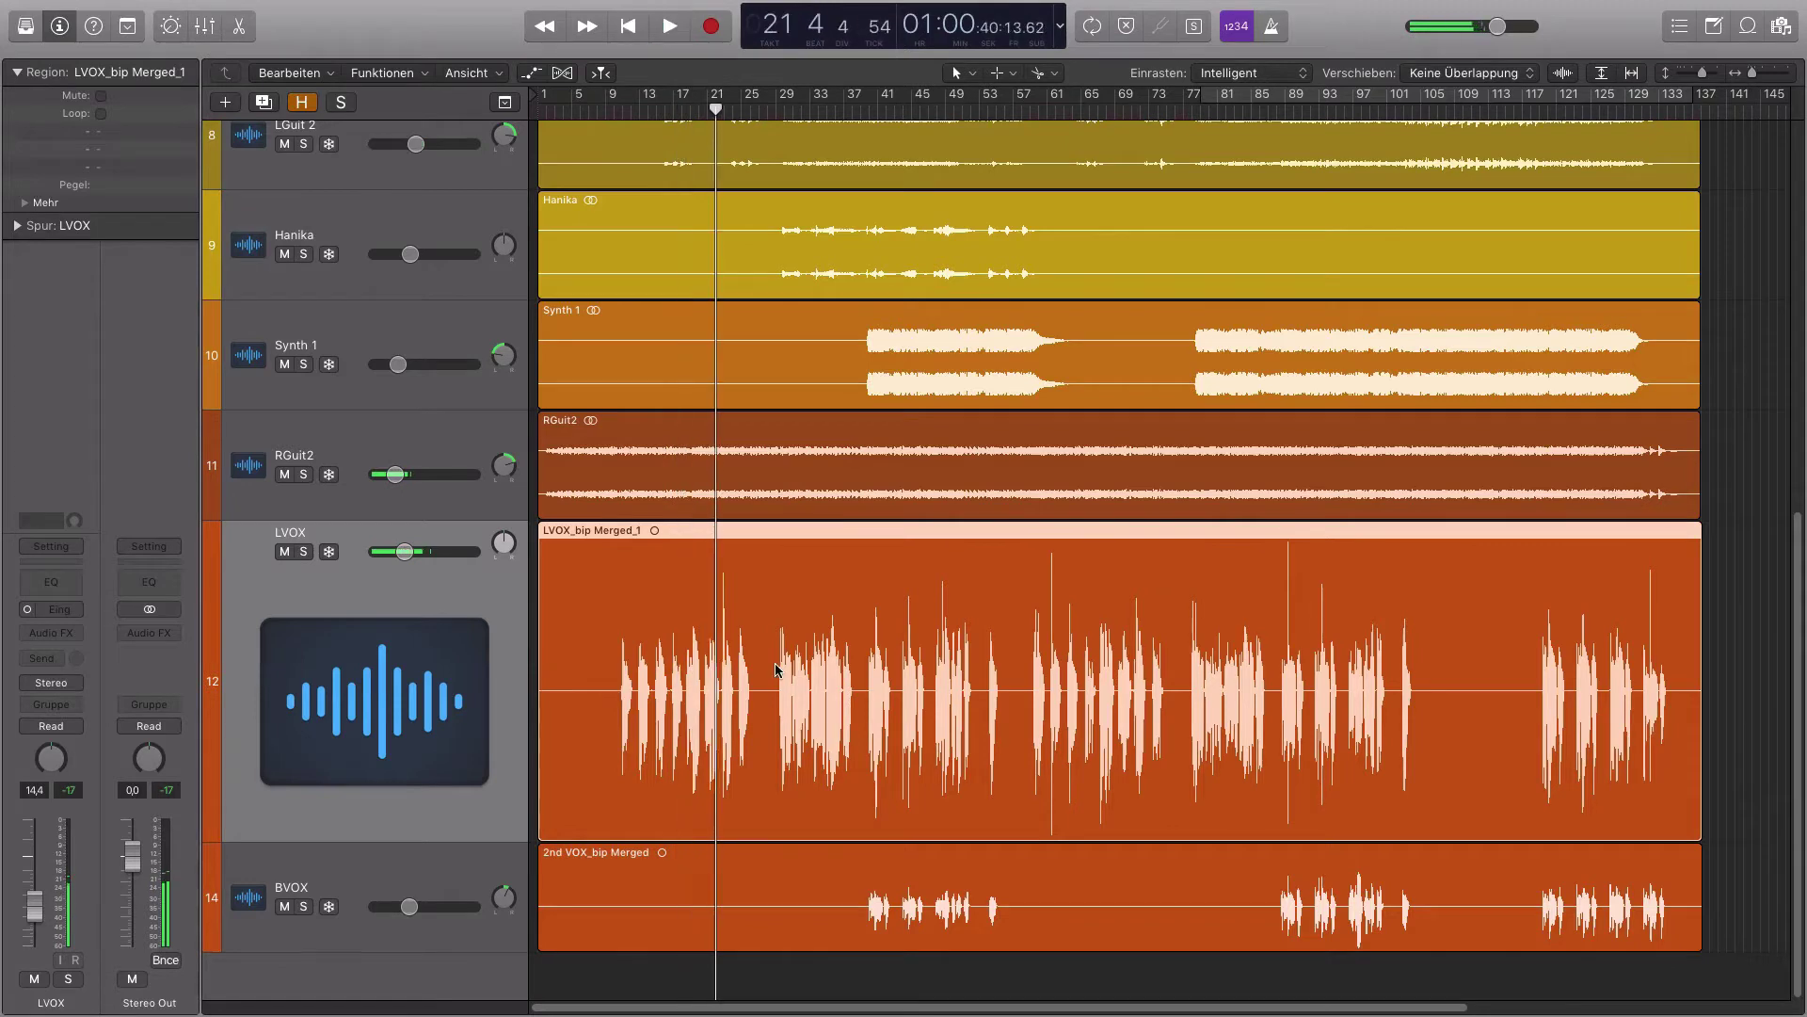
Listen to the full mix from bar 40, where the Synth 1 and BVOX parts enter, and stop playback around bar 51
click(869, 110)
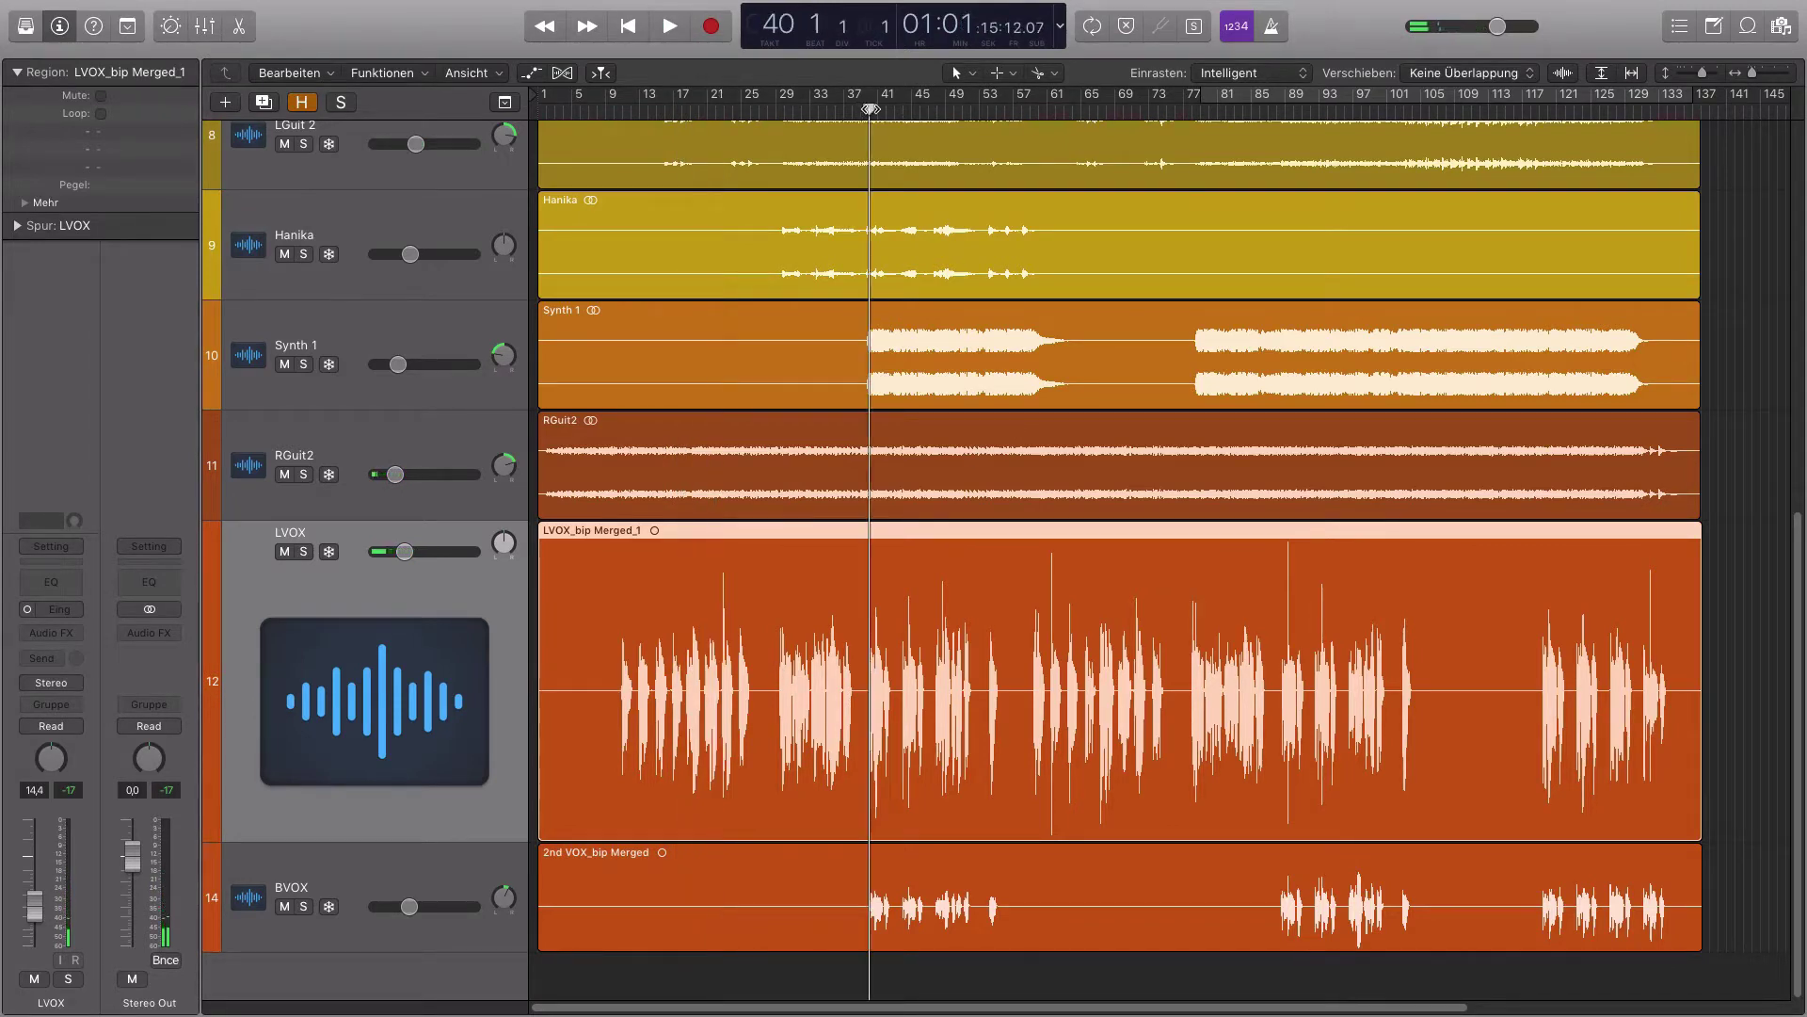
key(space)
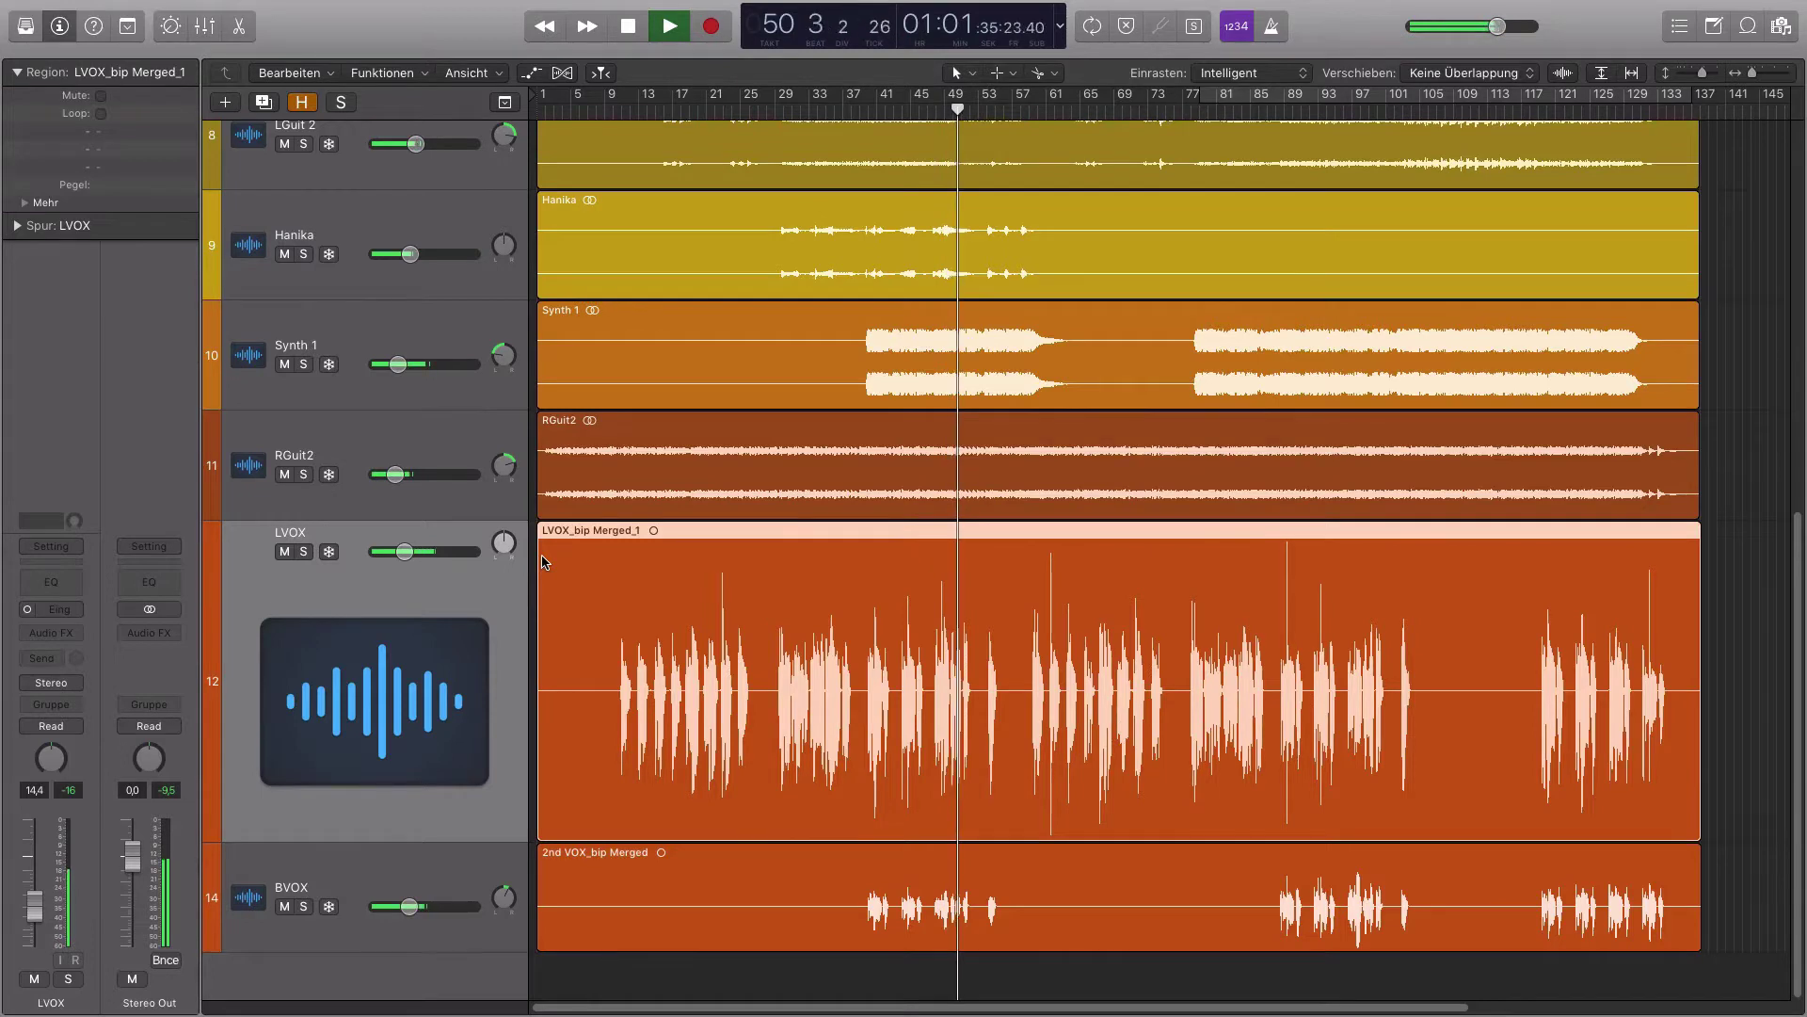
key(space)
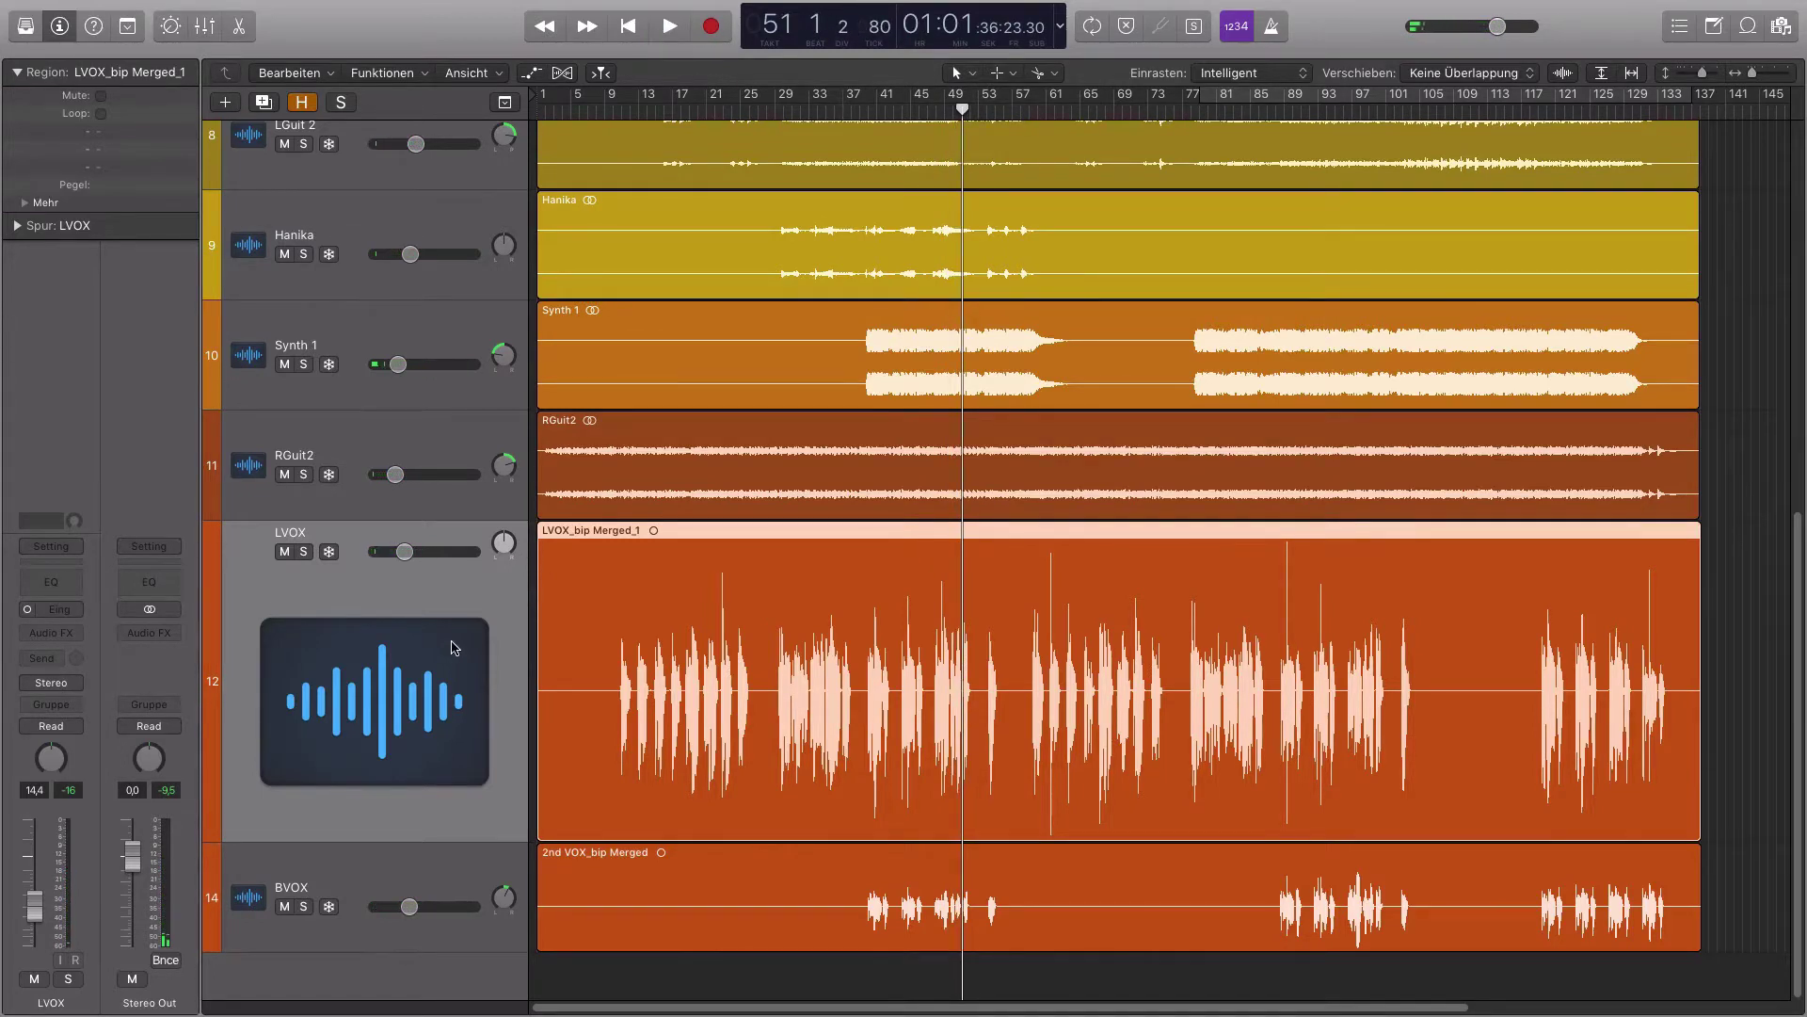
Mute all instrument tracks from OH 1 through RGuit2, leaving only the LVOX and BVOX vocal tracks audible
key(super+Up)
key(super+Up)
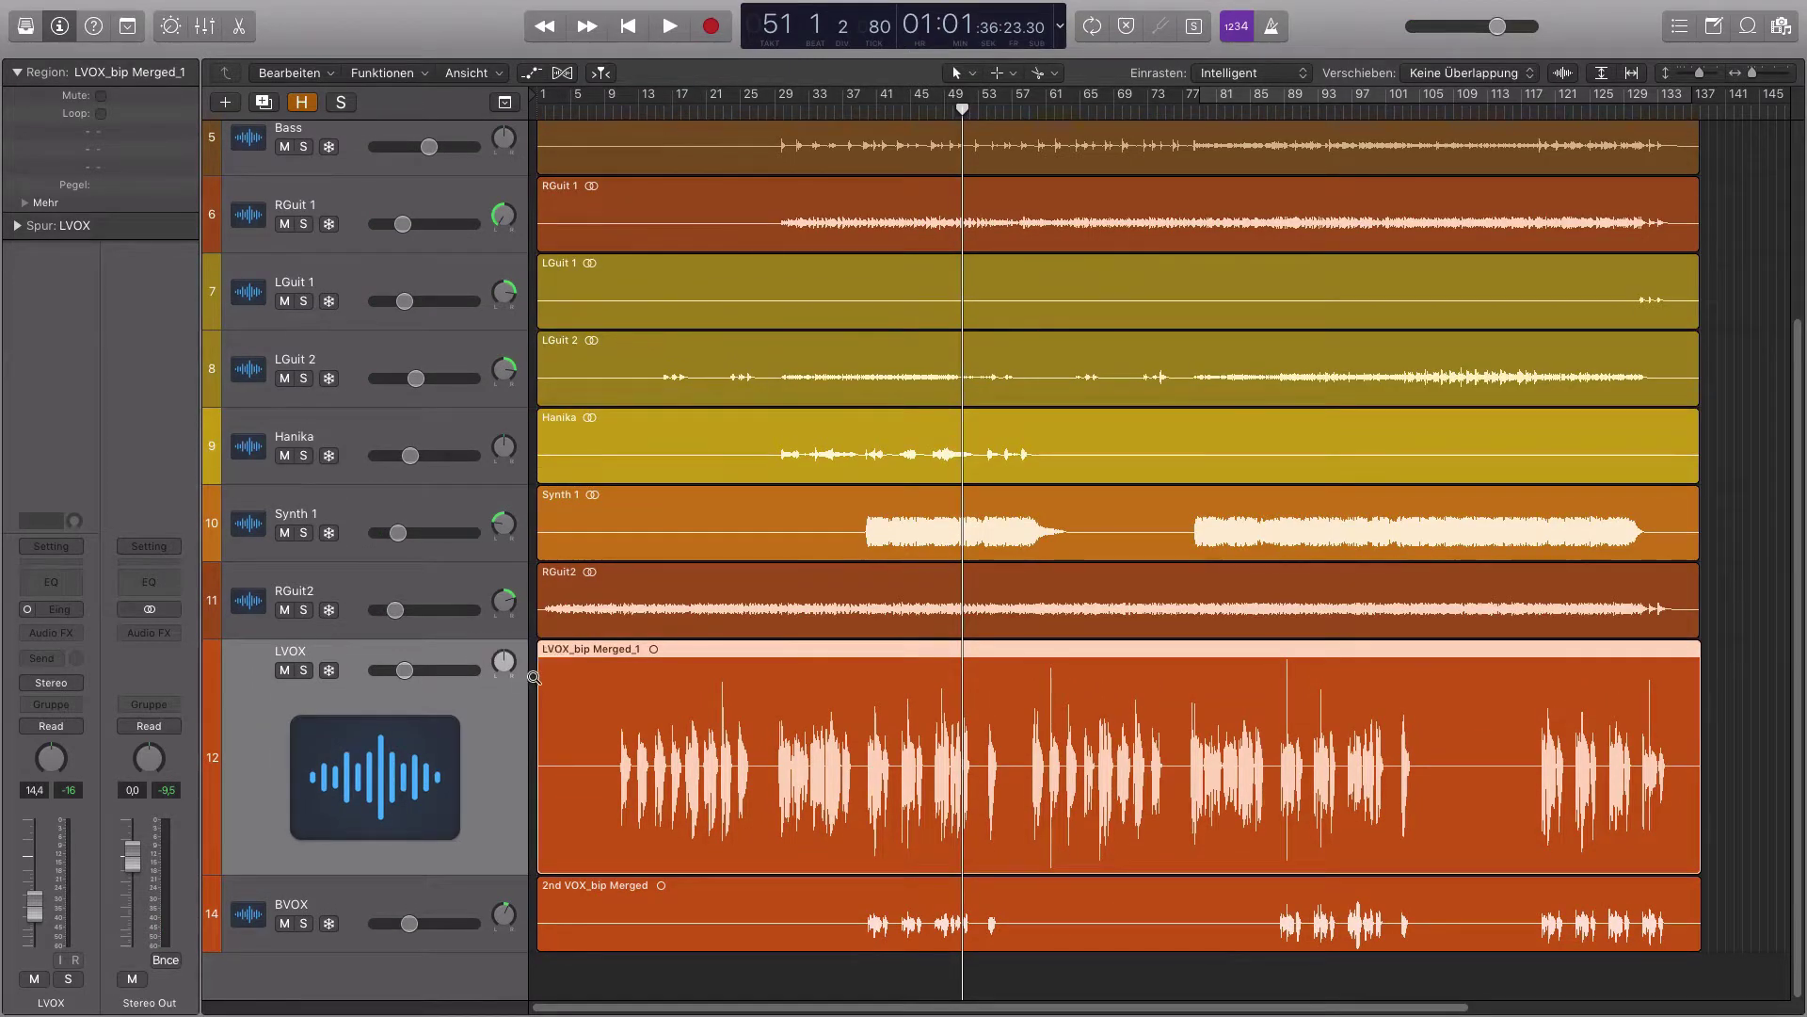
key(super+Up)
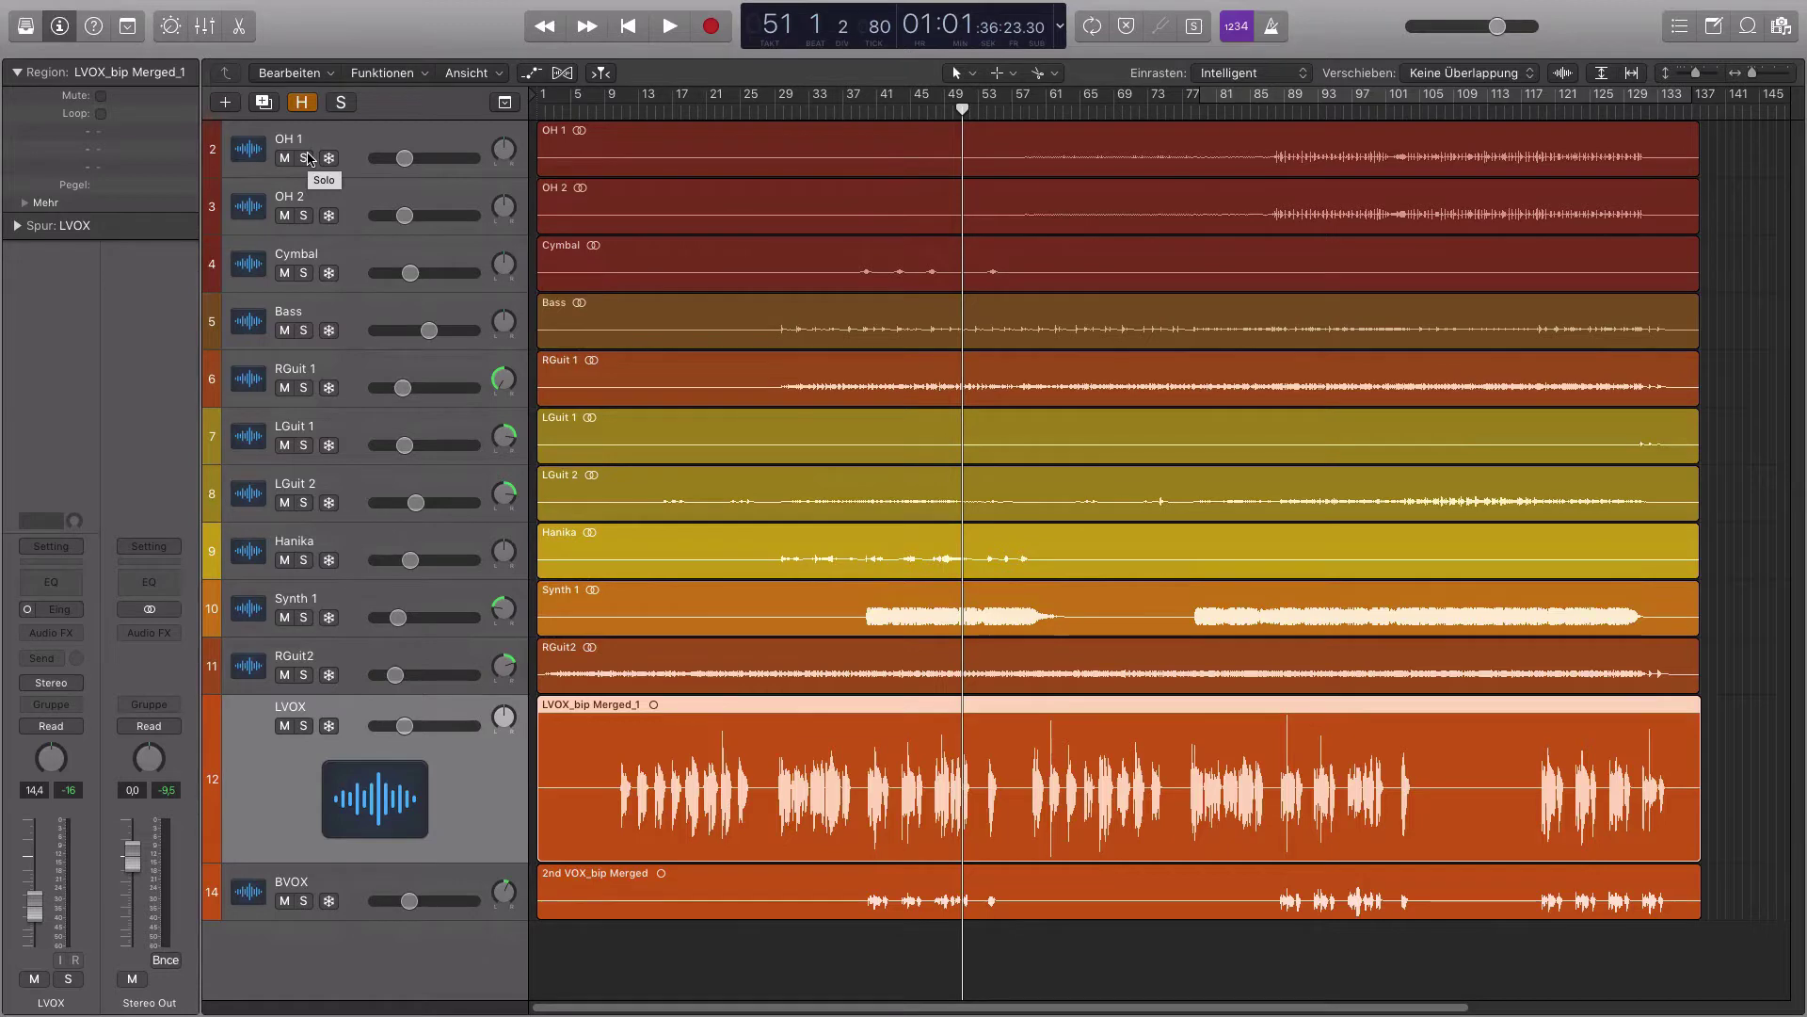
drag(309, 158, 313, 414)
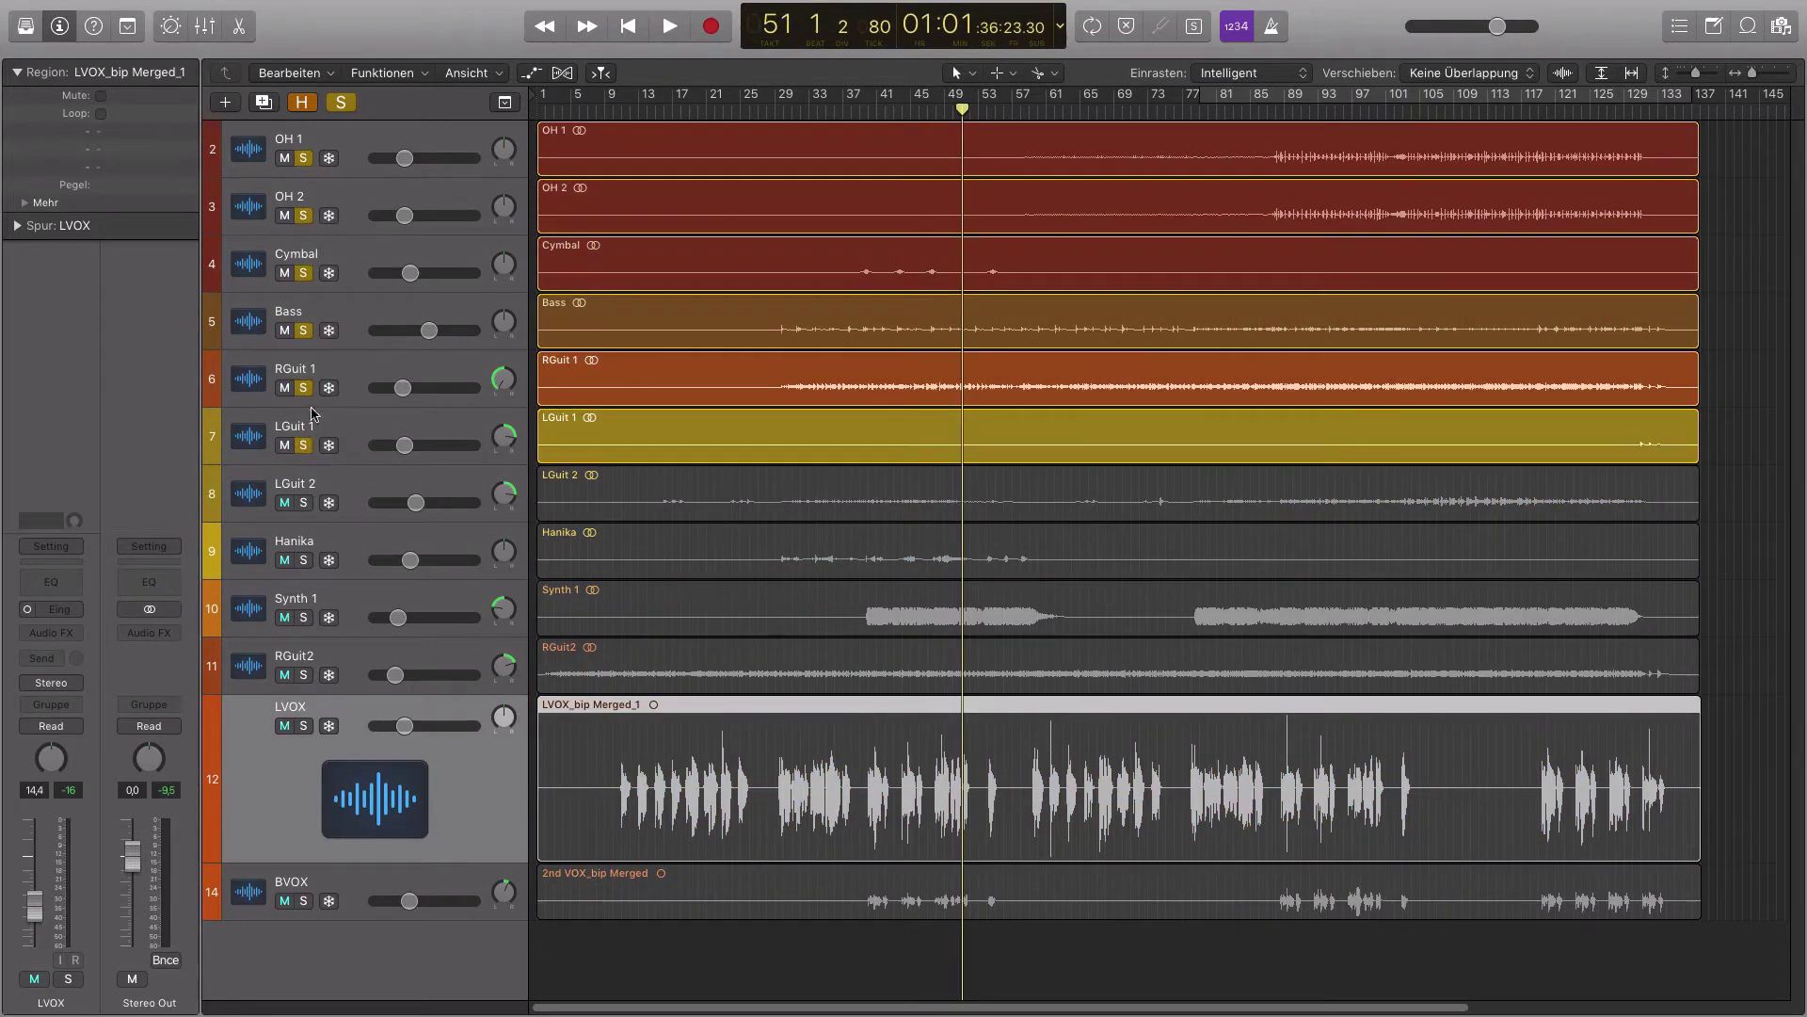
drag(303, 158, 315, 474)
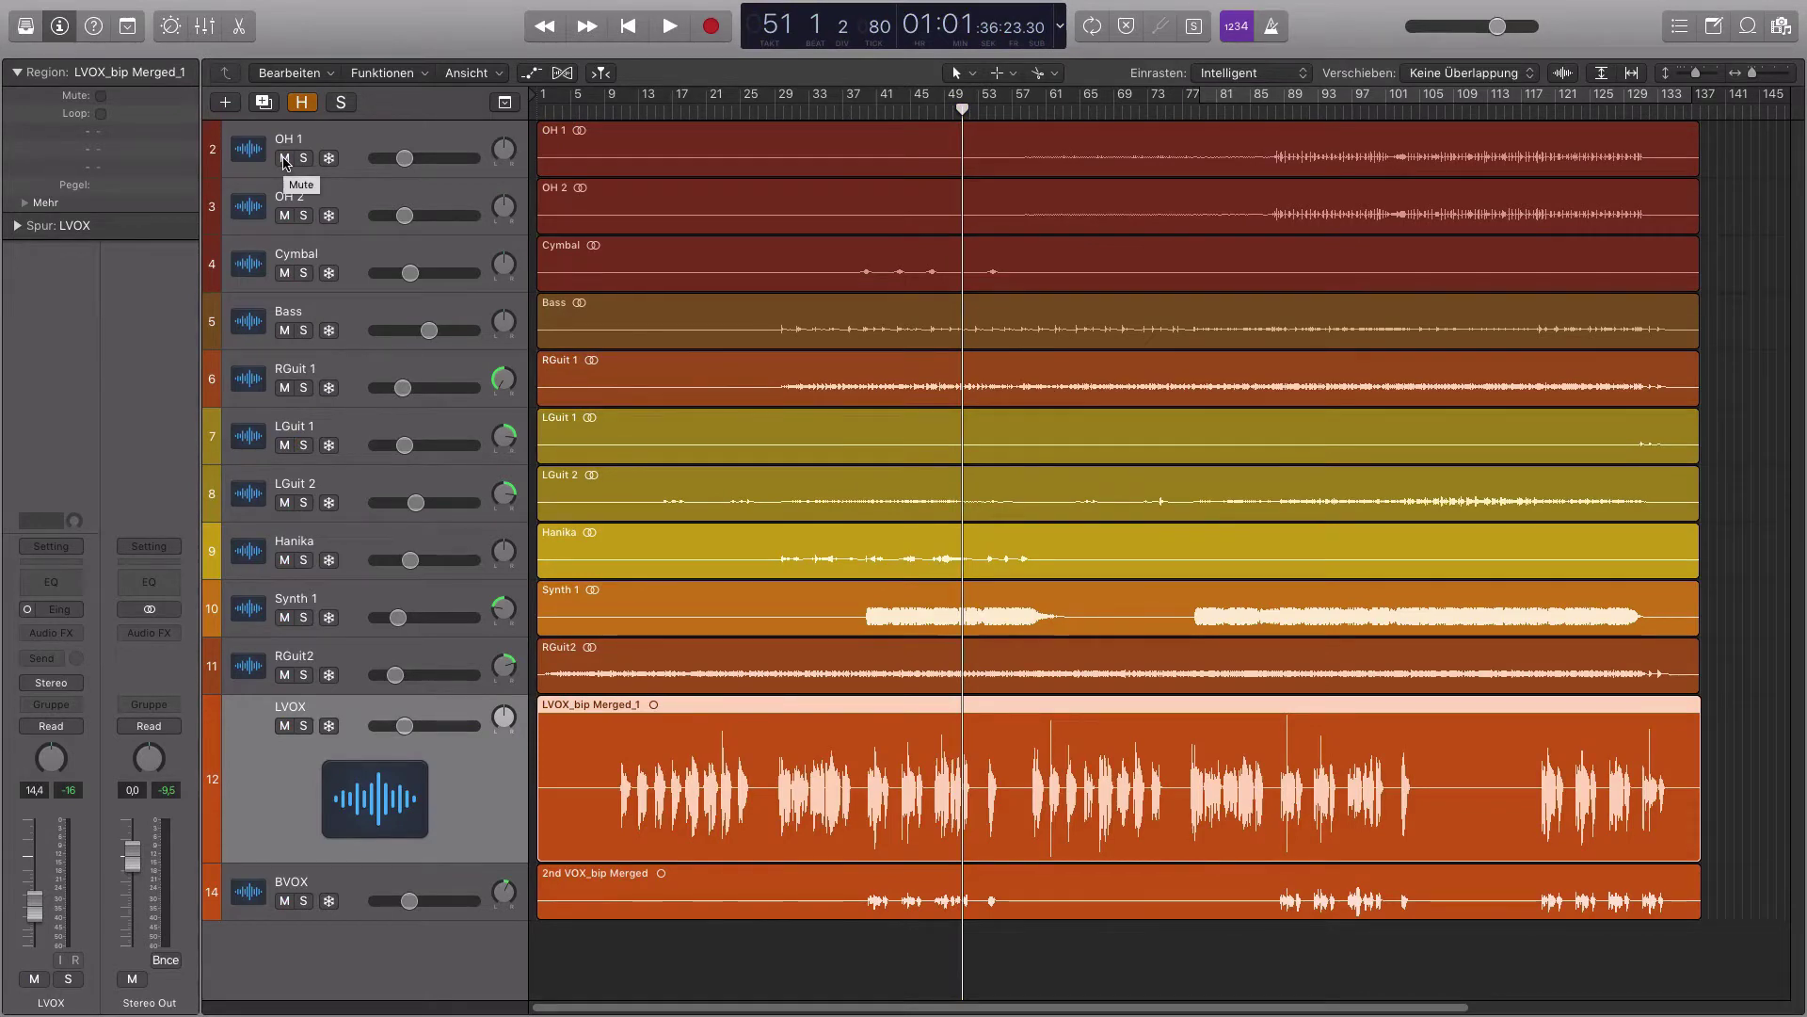
drag(284, 158, 284, 683)
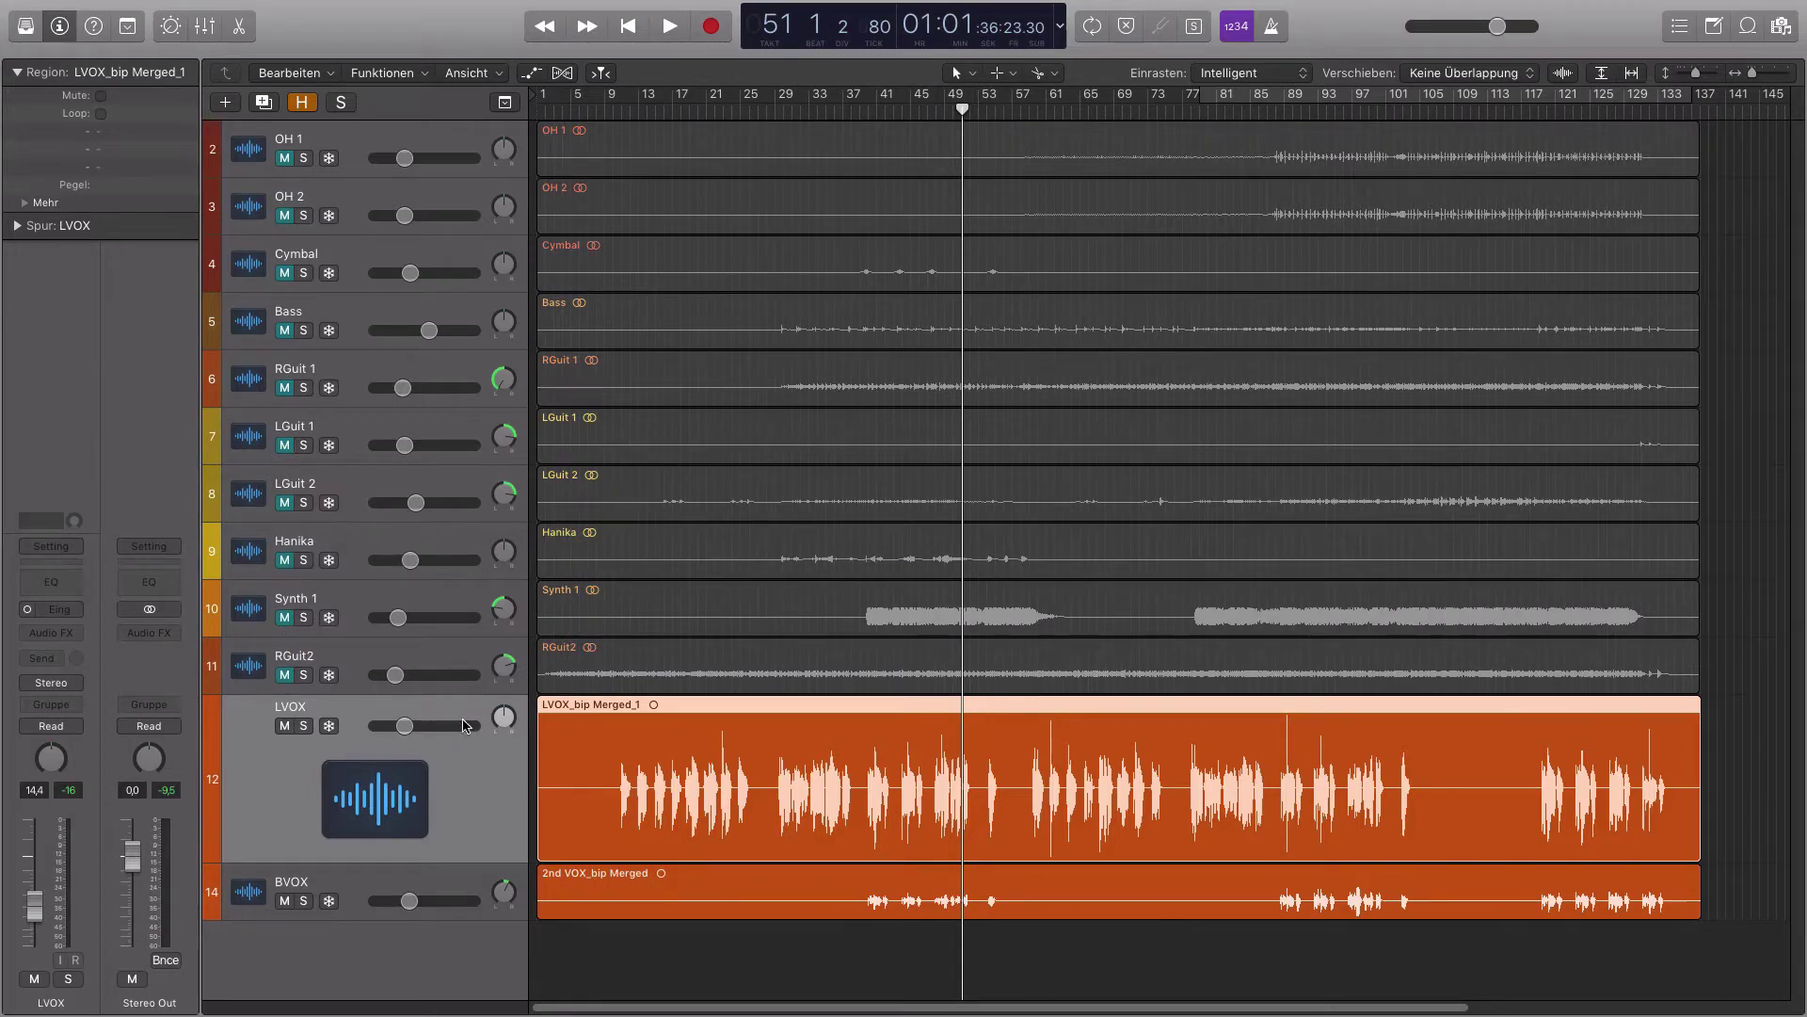
Place the playhead at bar 10 and solo the LVOX track
drag(565, 708, 1106, 923)
scroll(696, 322, down, 5)
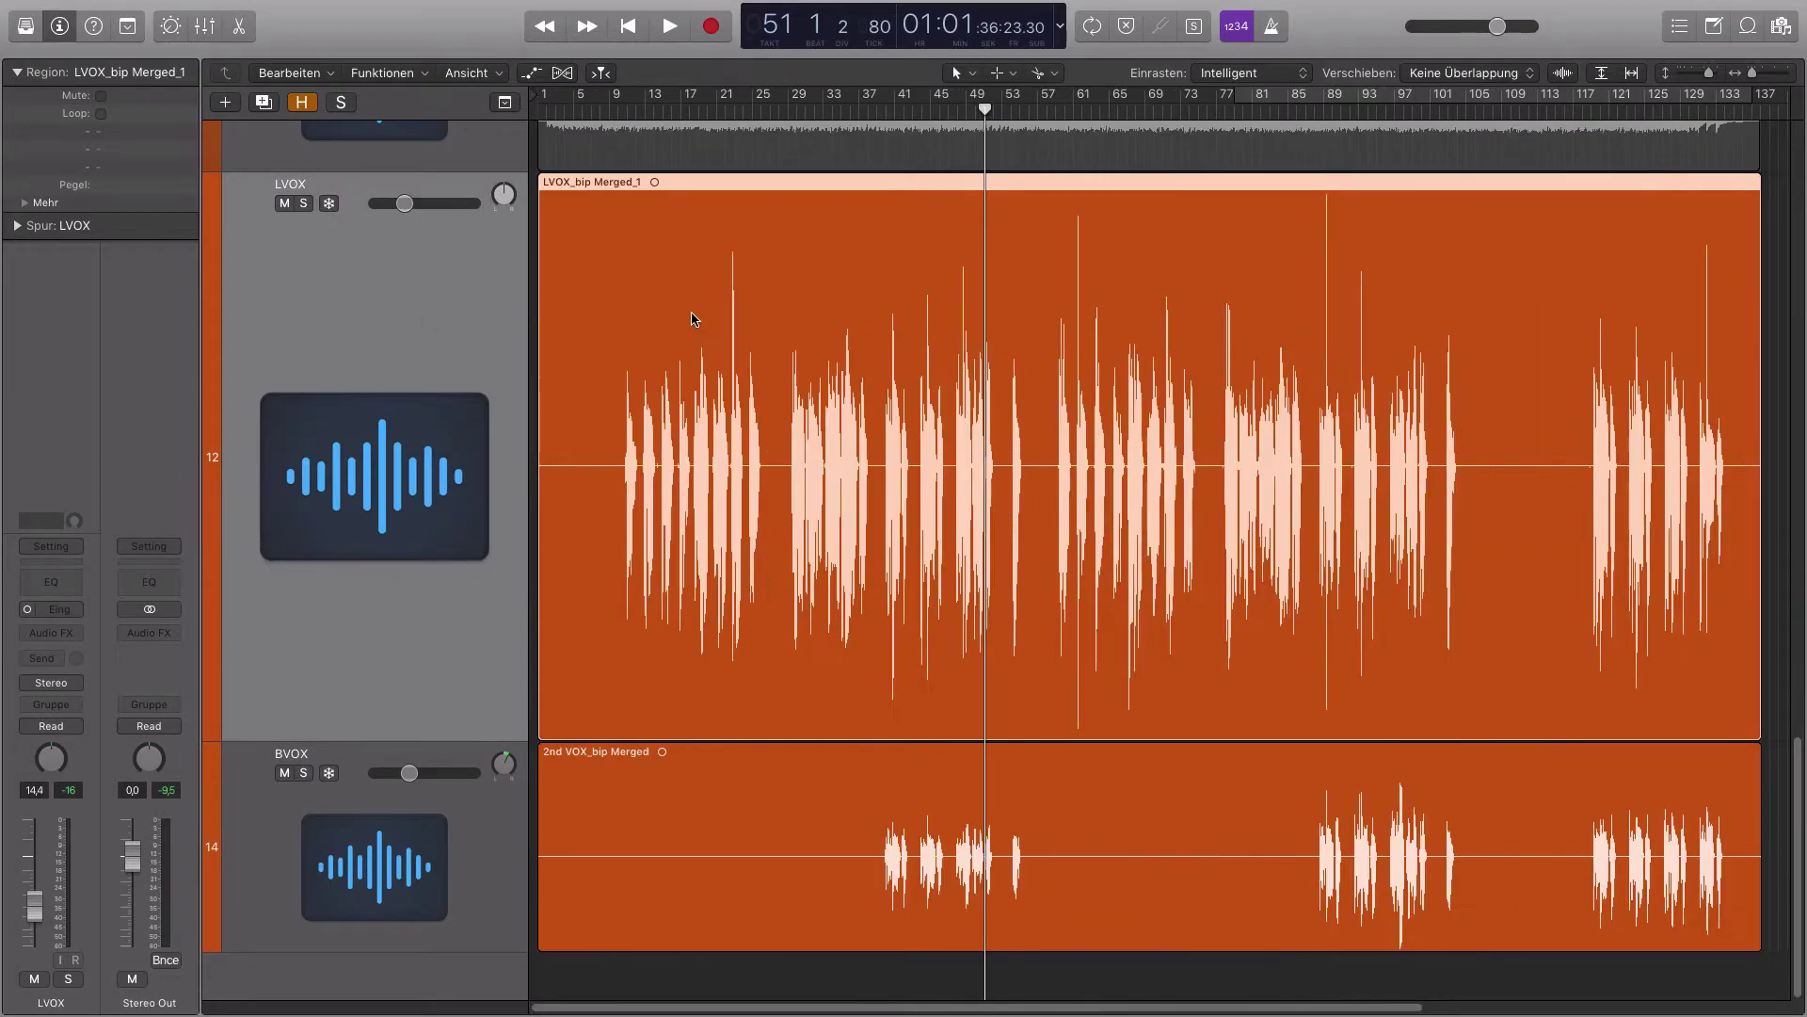
scroll(690, 318, up, 1)
scroll(602, 330, left, 2)
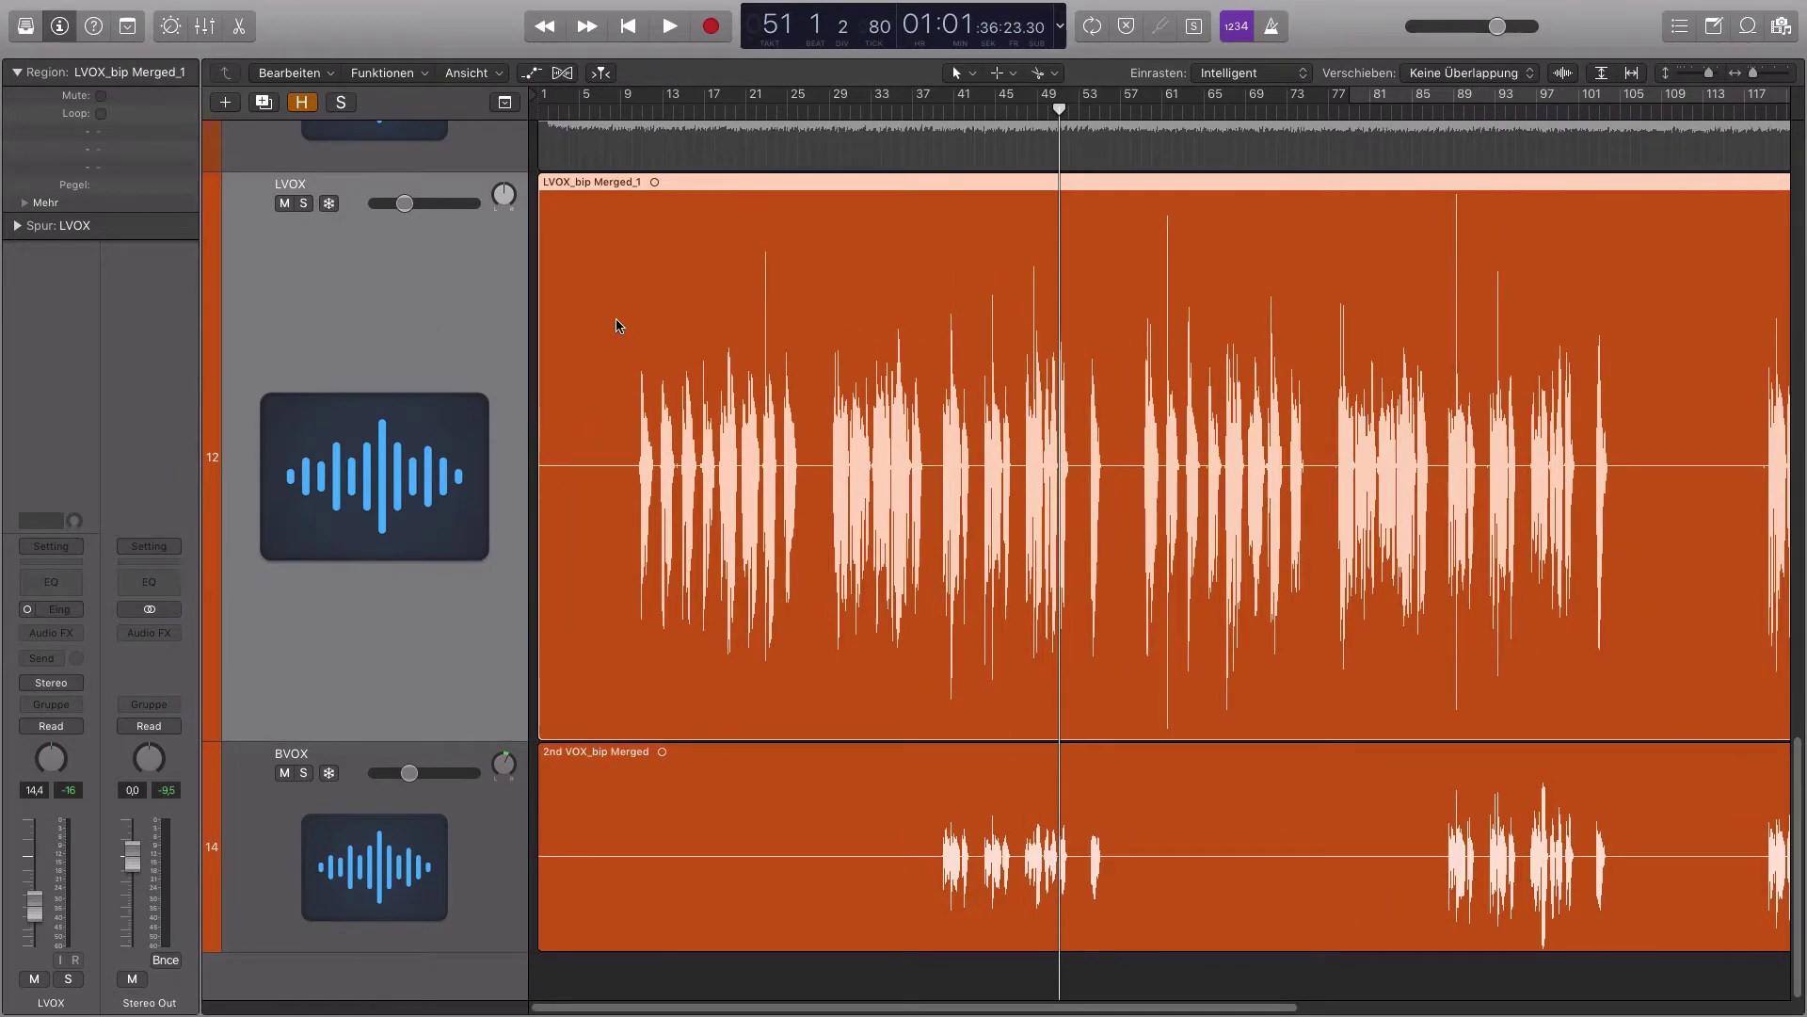
click(631, 105)
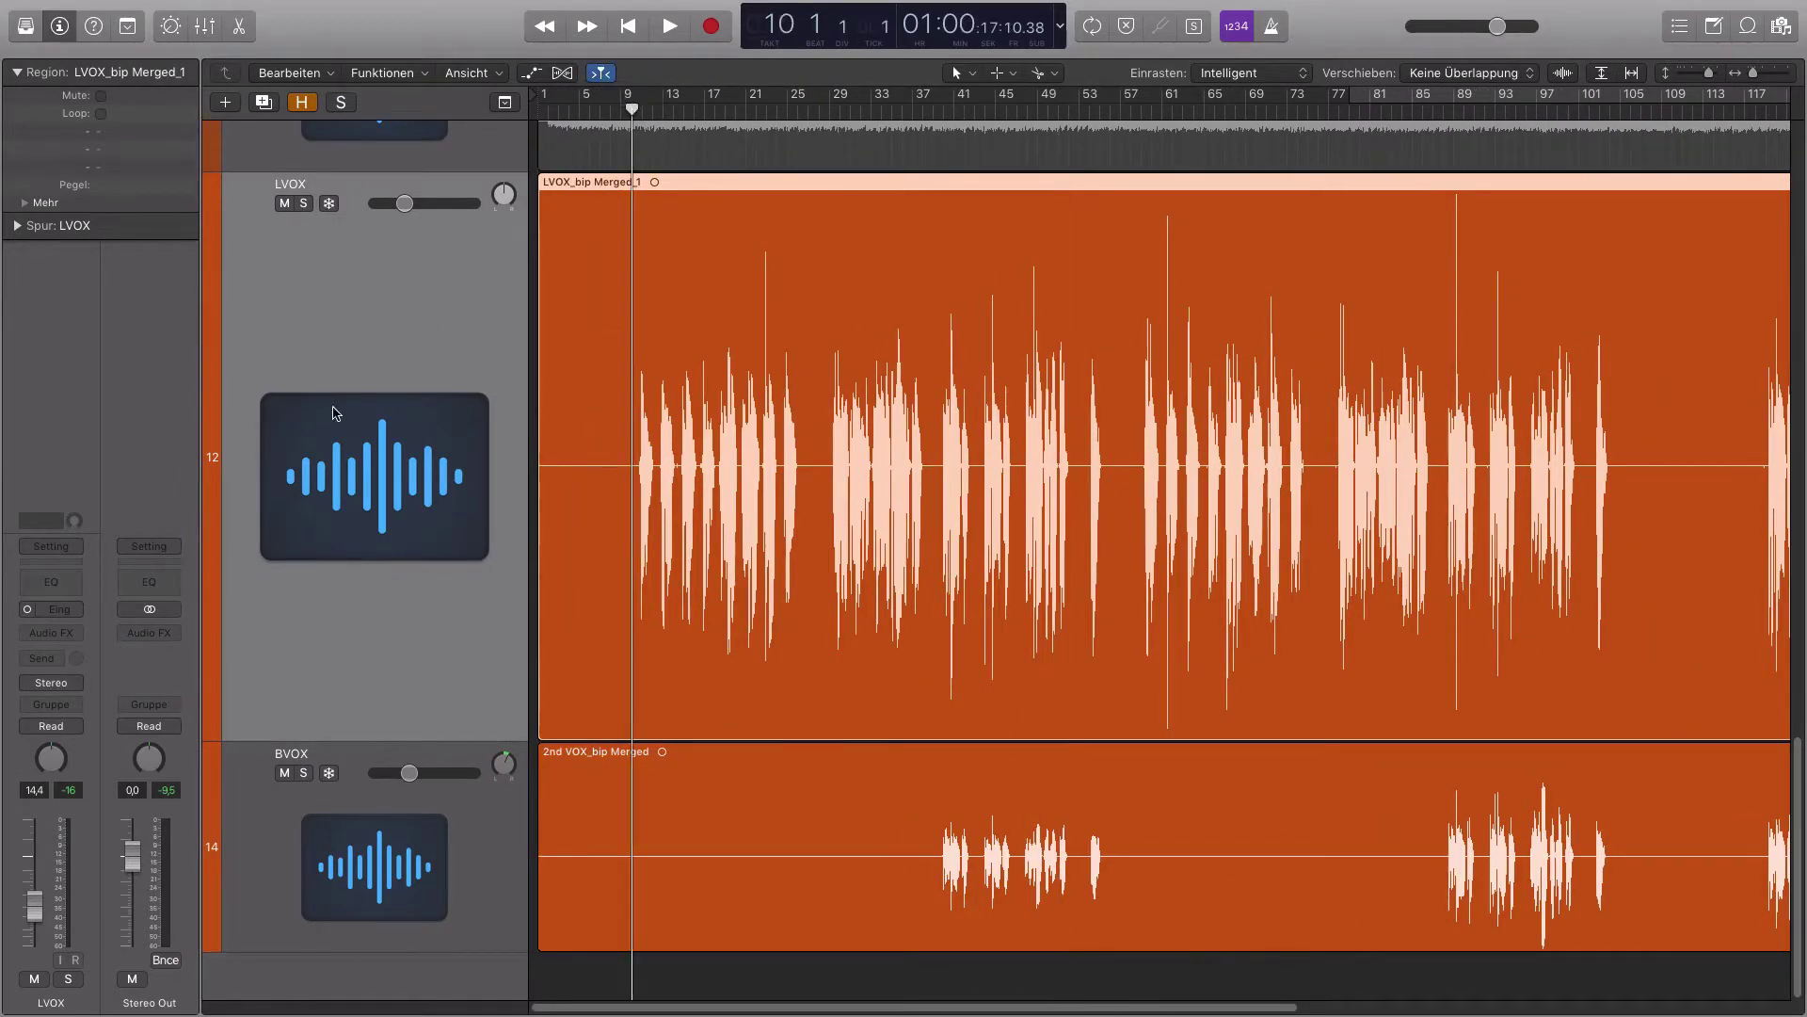
click(303, 203)
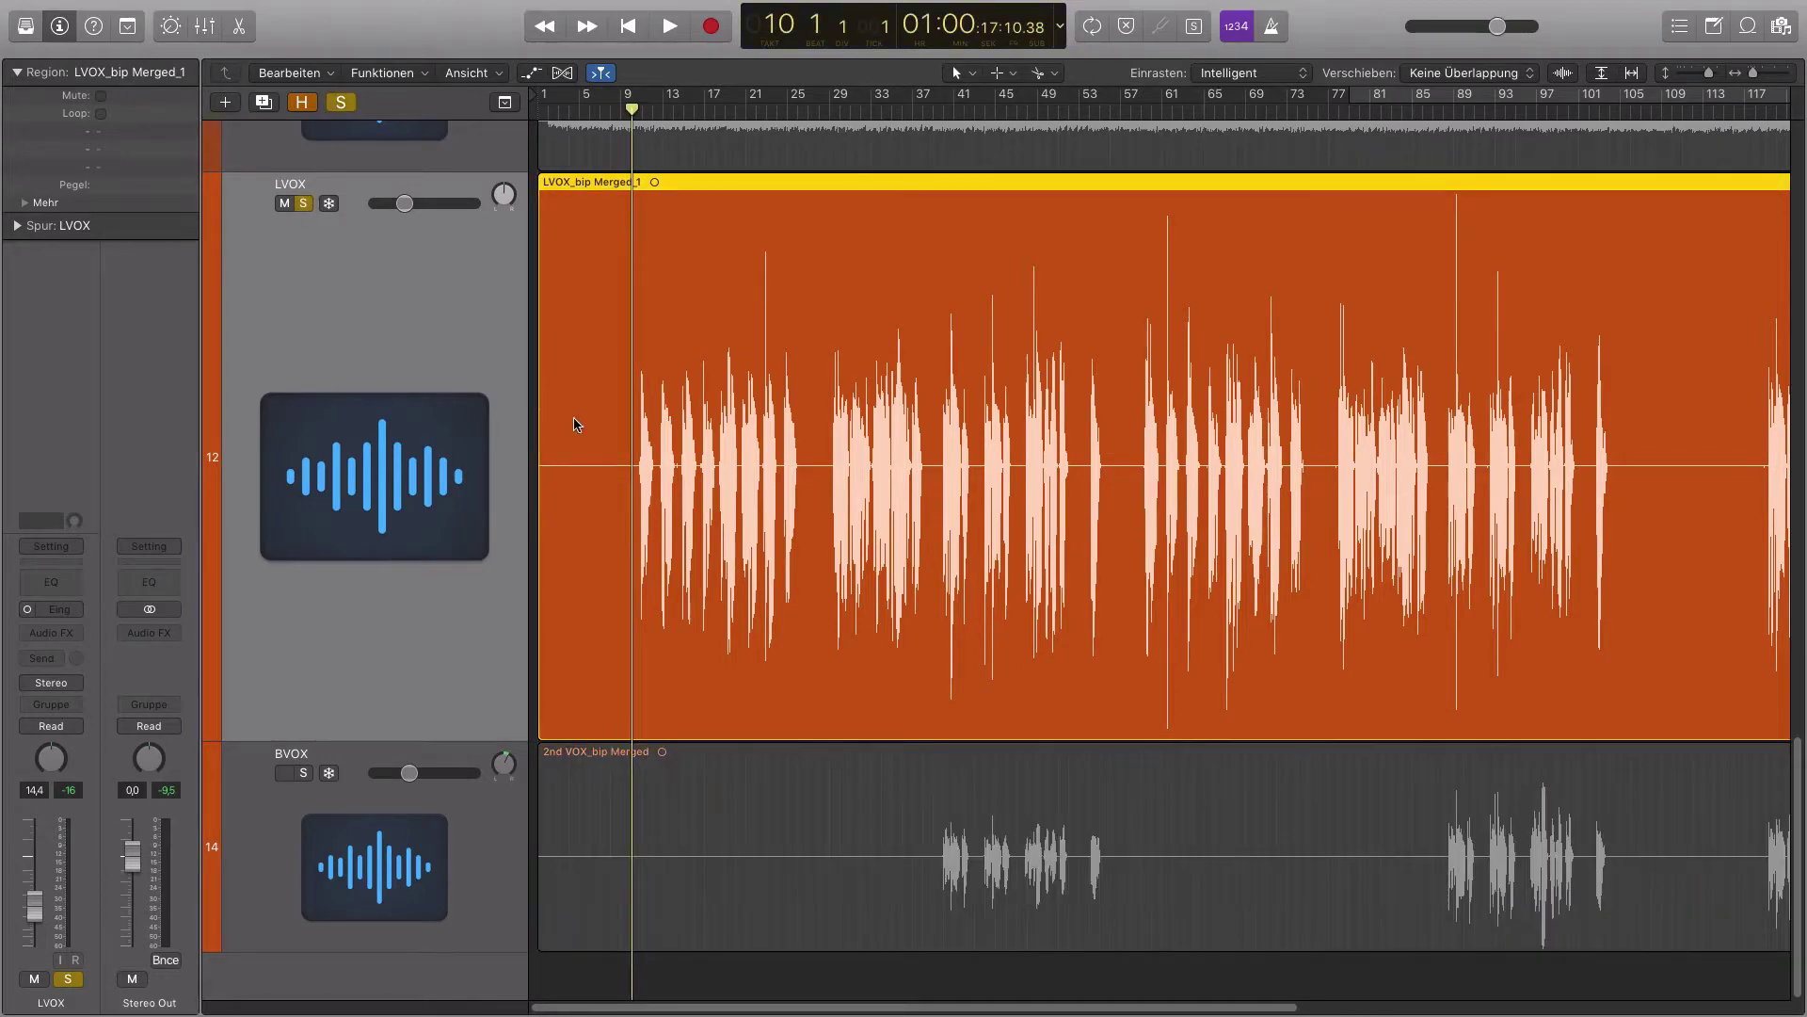
Play the soloed LVOX vocal from bar 10 and examine its first phrases up close, stopping around bar 18
scroll(439, 264, up, 2)
scroll(438, 263, up, 5)
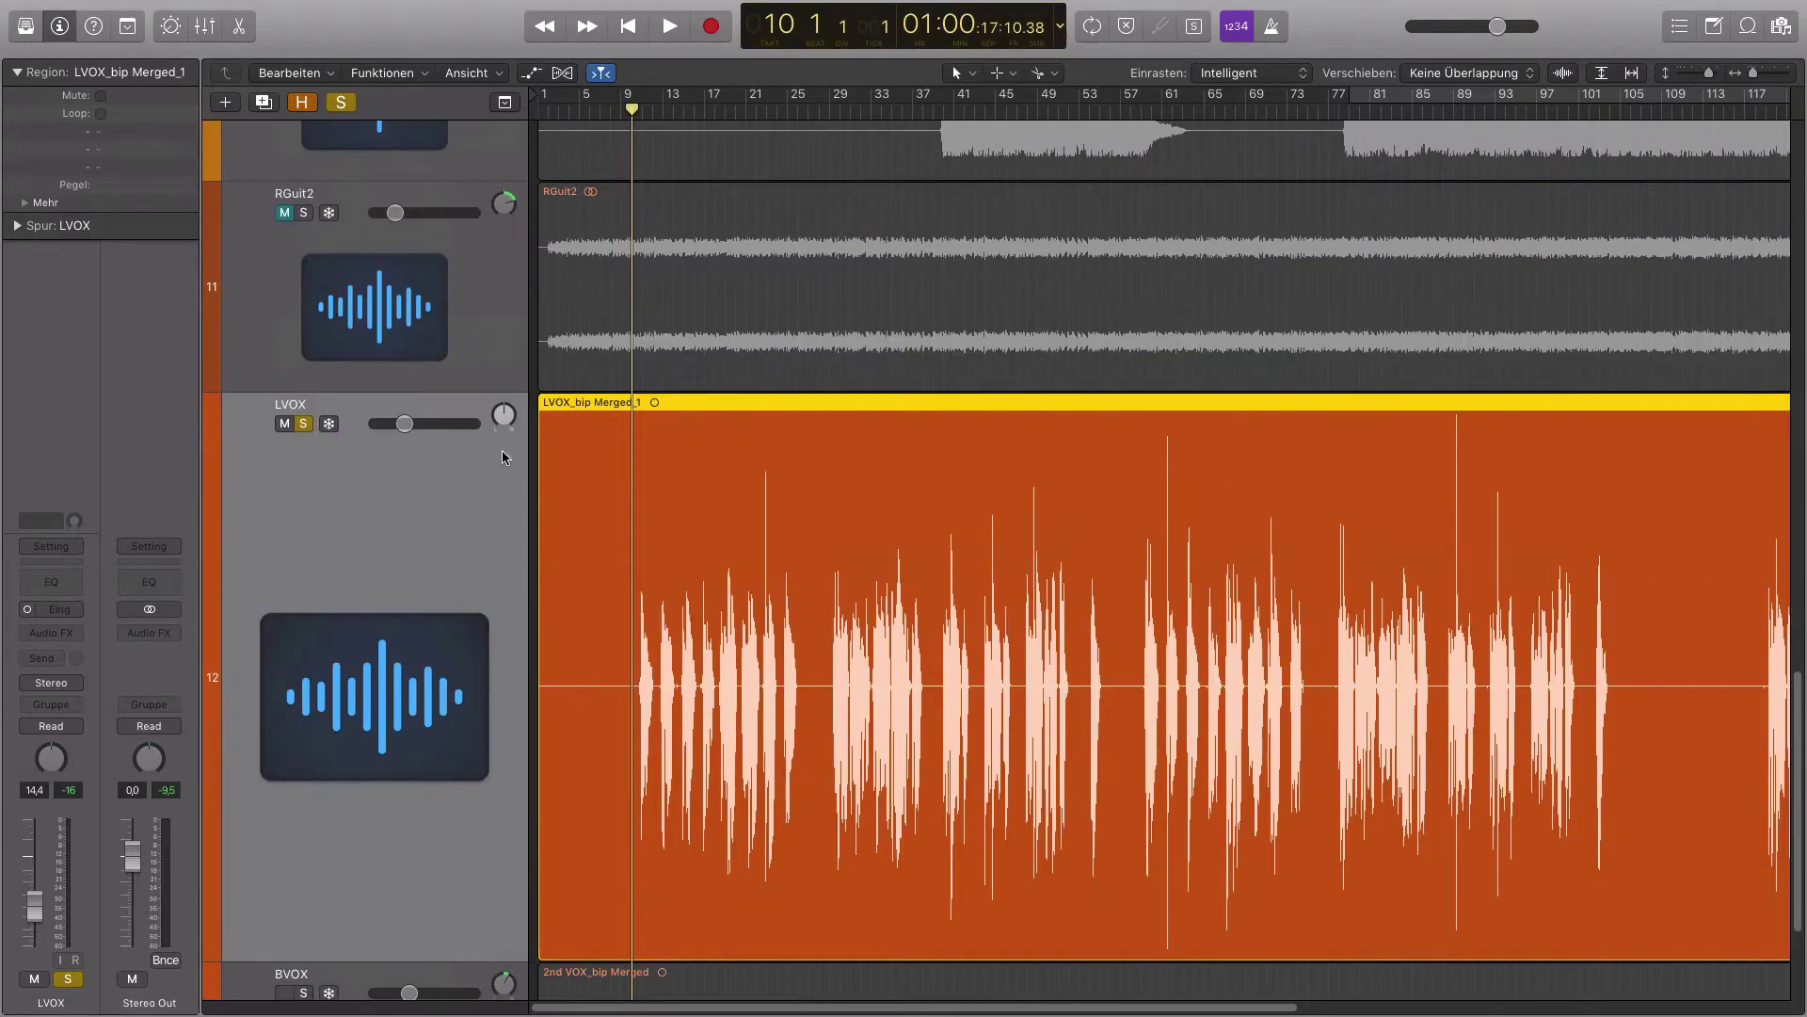
key(space)
drag(617, 611, 965, 865)
key(XF86AudioRaiseVolume)
key(XF86AudioRaiseVolume)
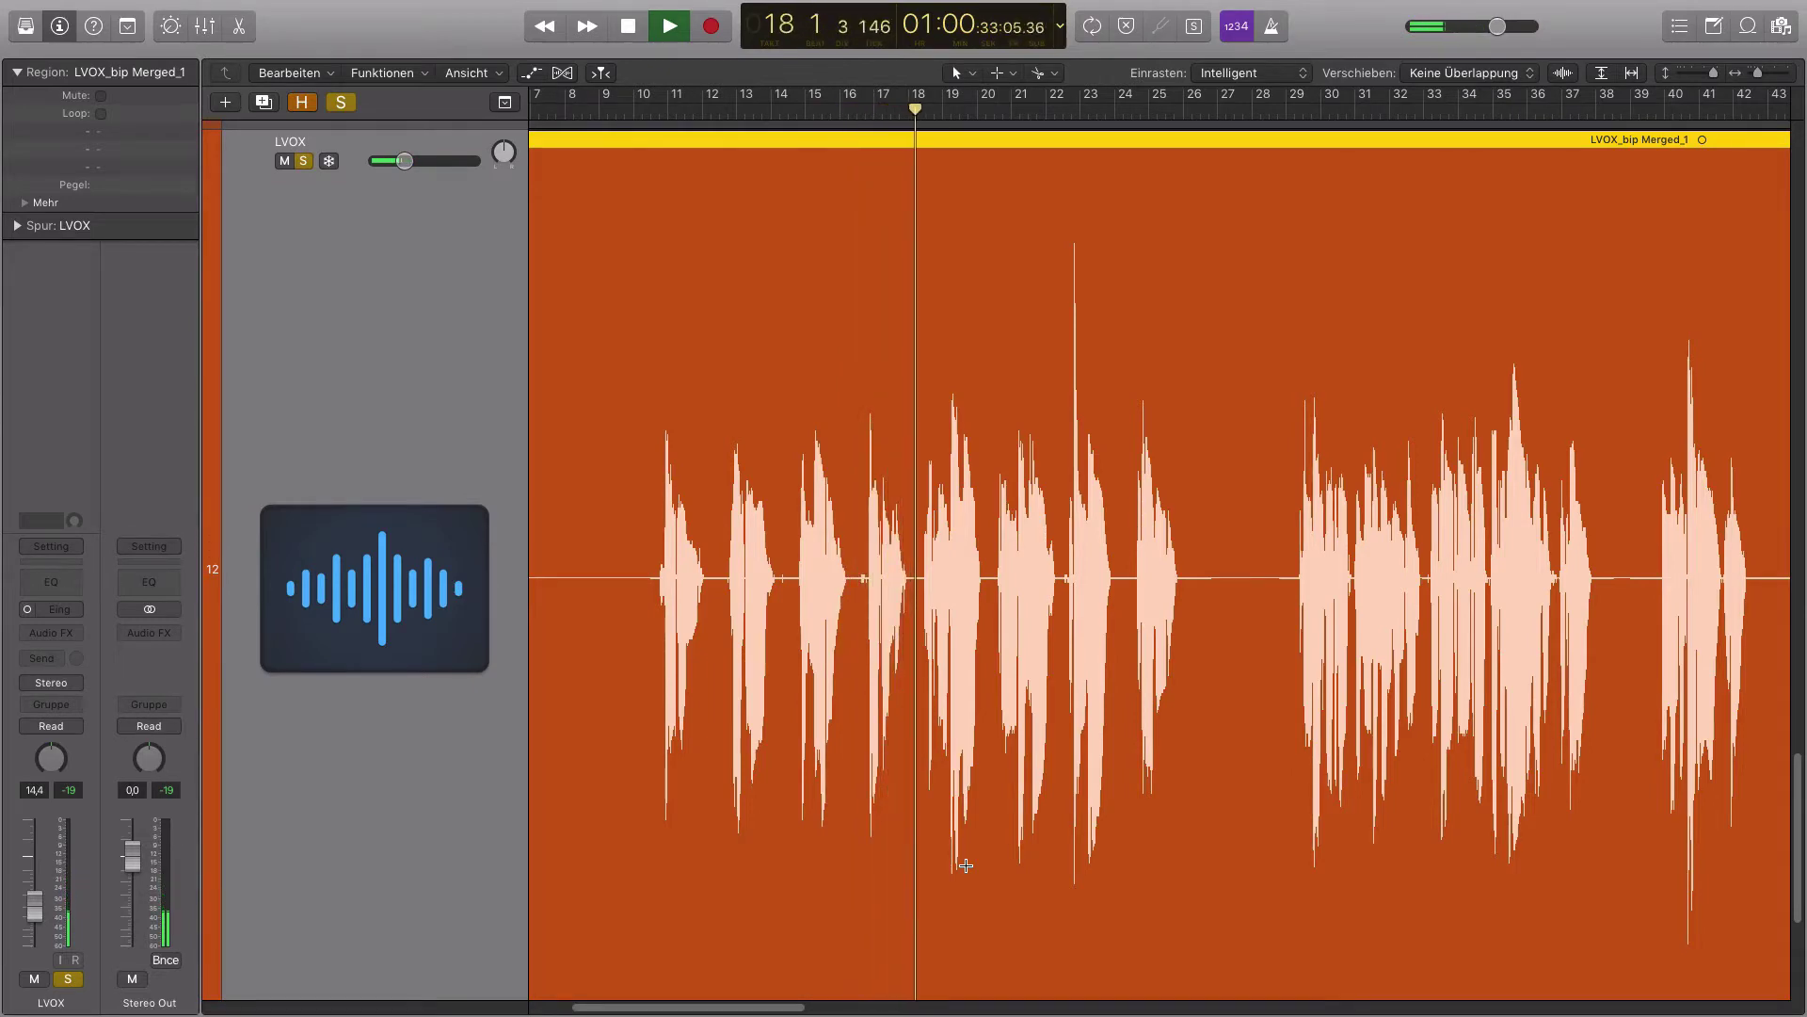
key(space)
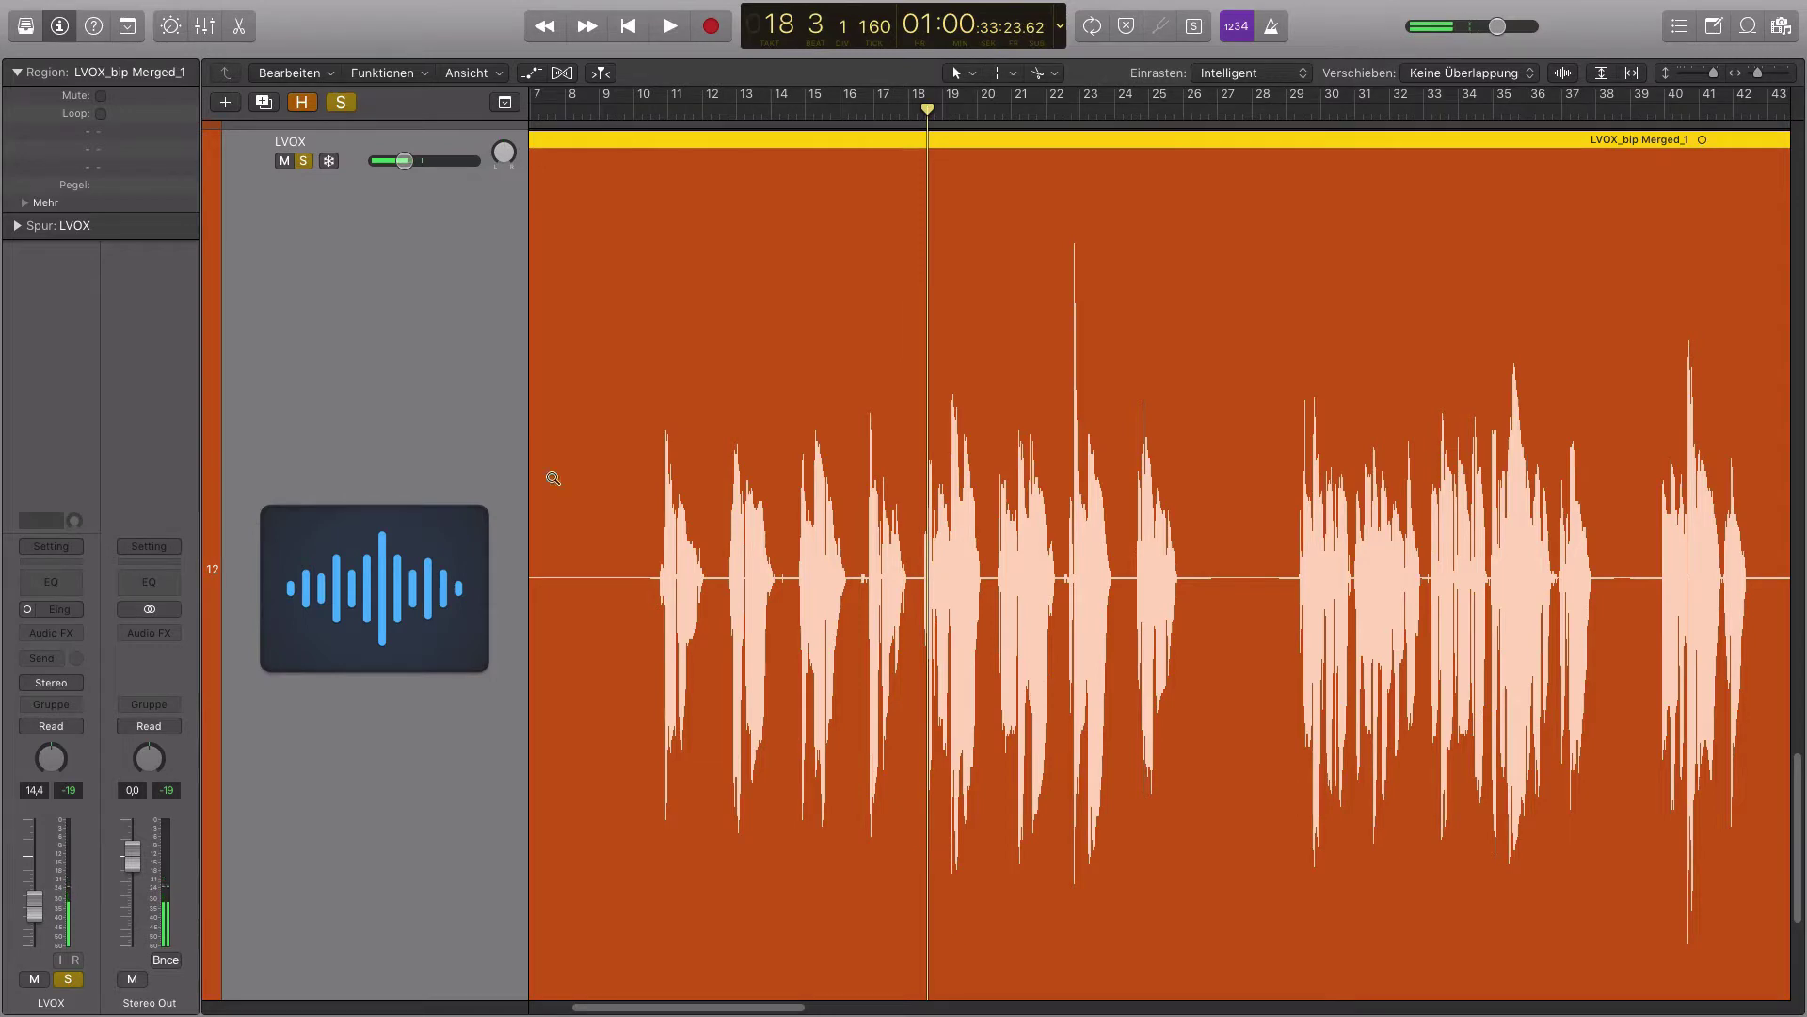
Replay the soloed LVOX vocal from bar 10 and check the gaps between its phrases, stopping around bar 16
drag(587, 341, 1269, 879)
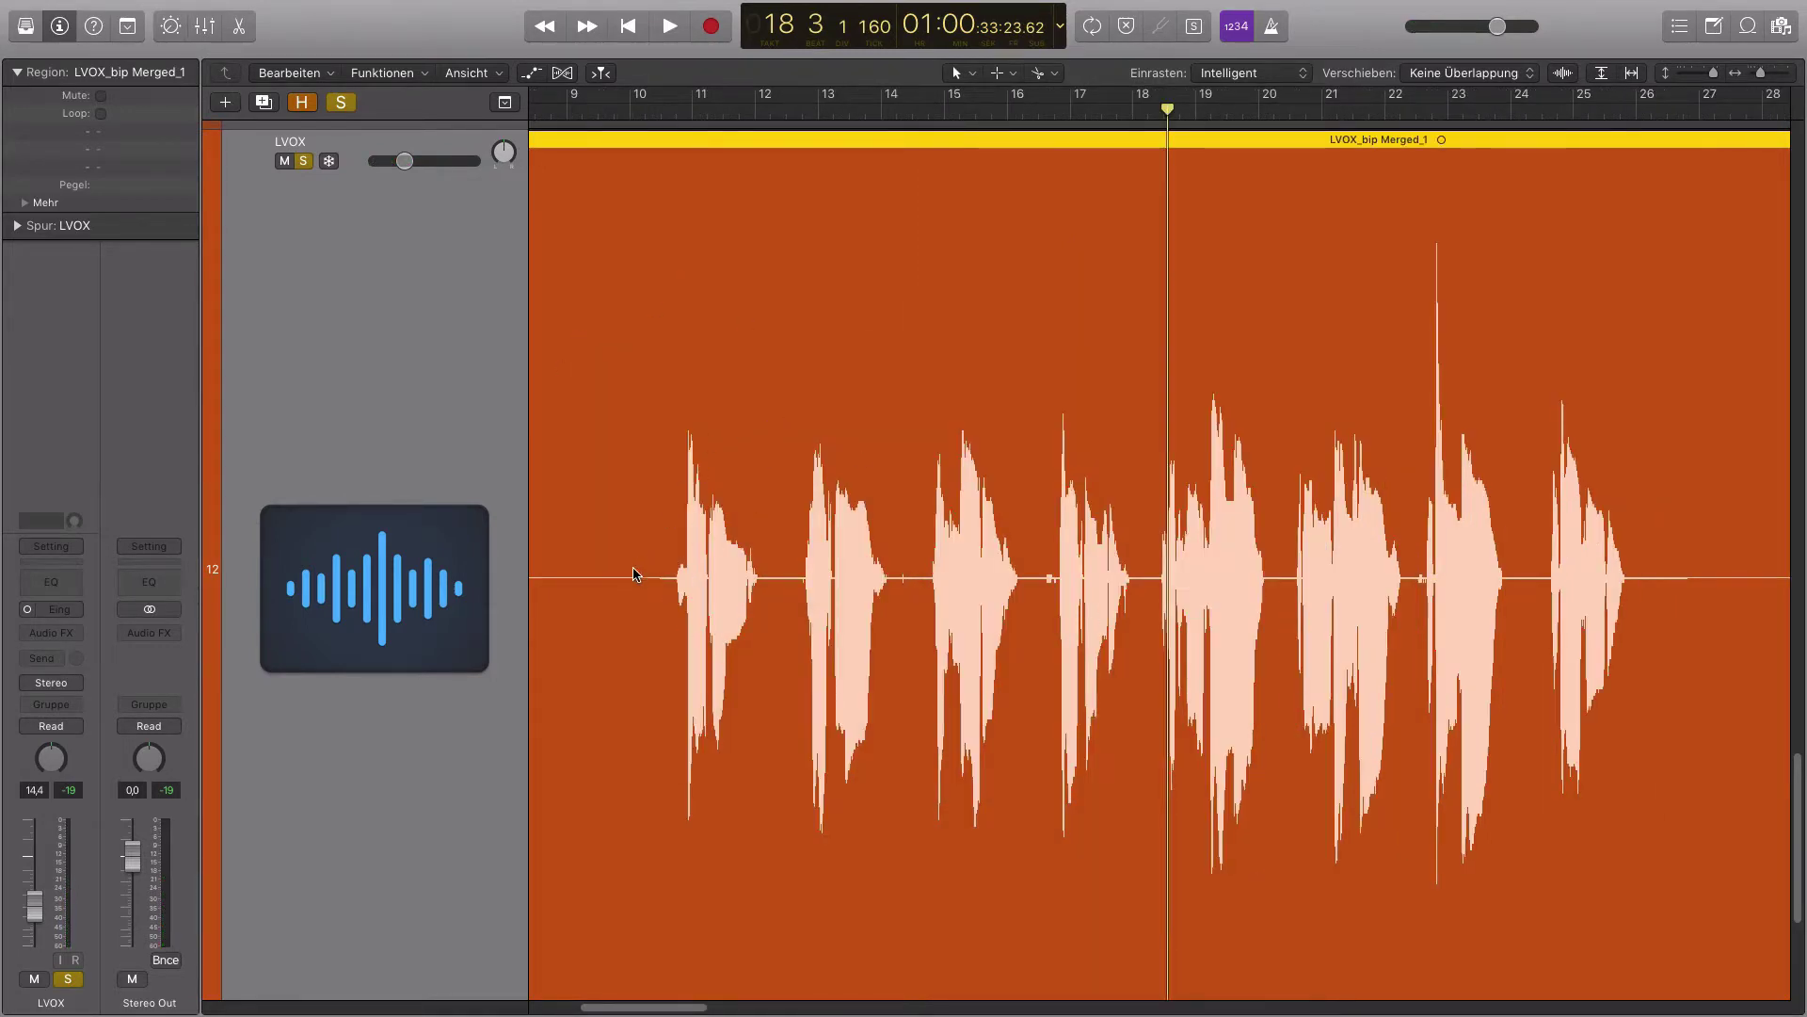
scroll(640, 565, left, 5)
click(998, 111)
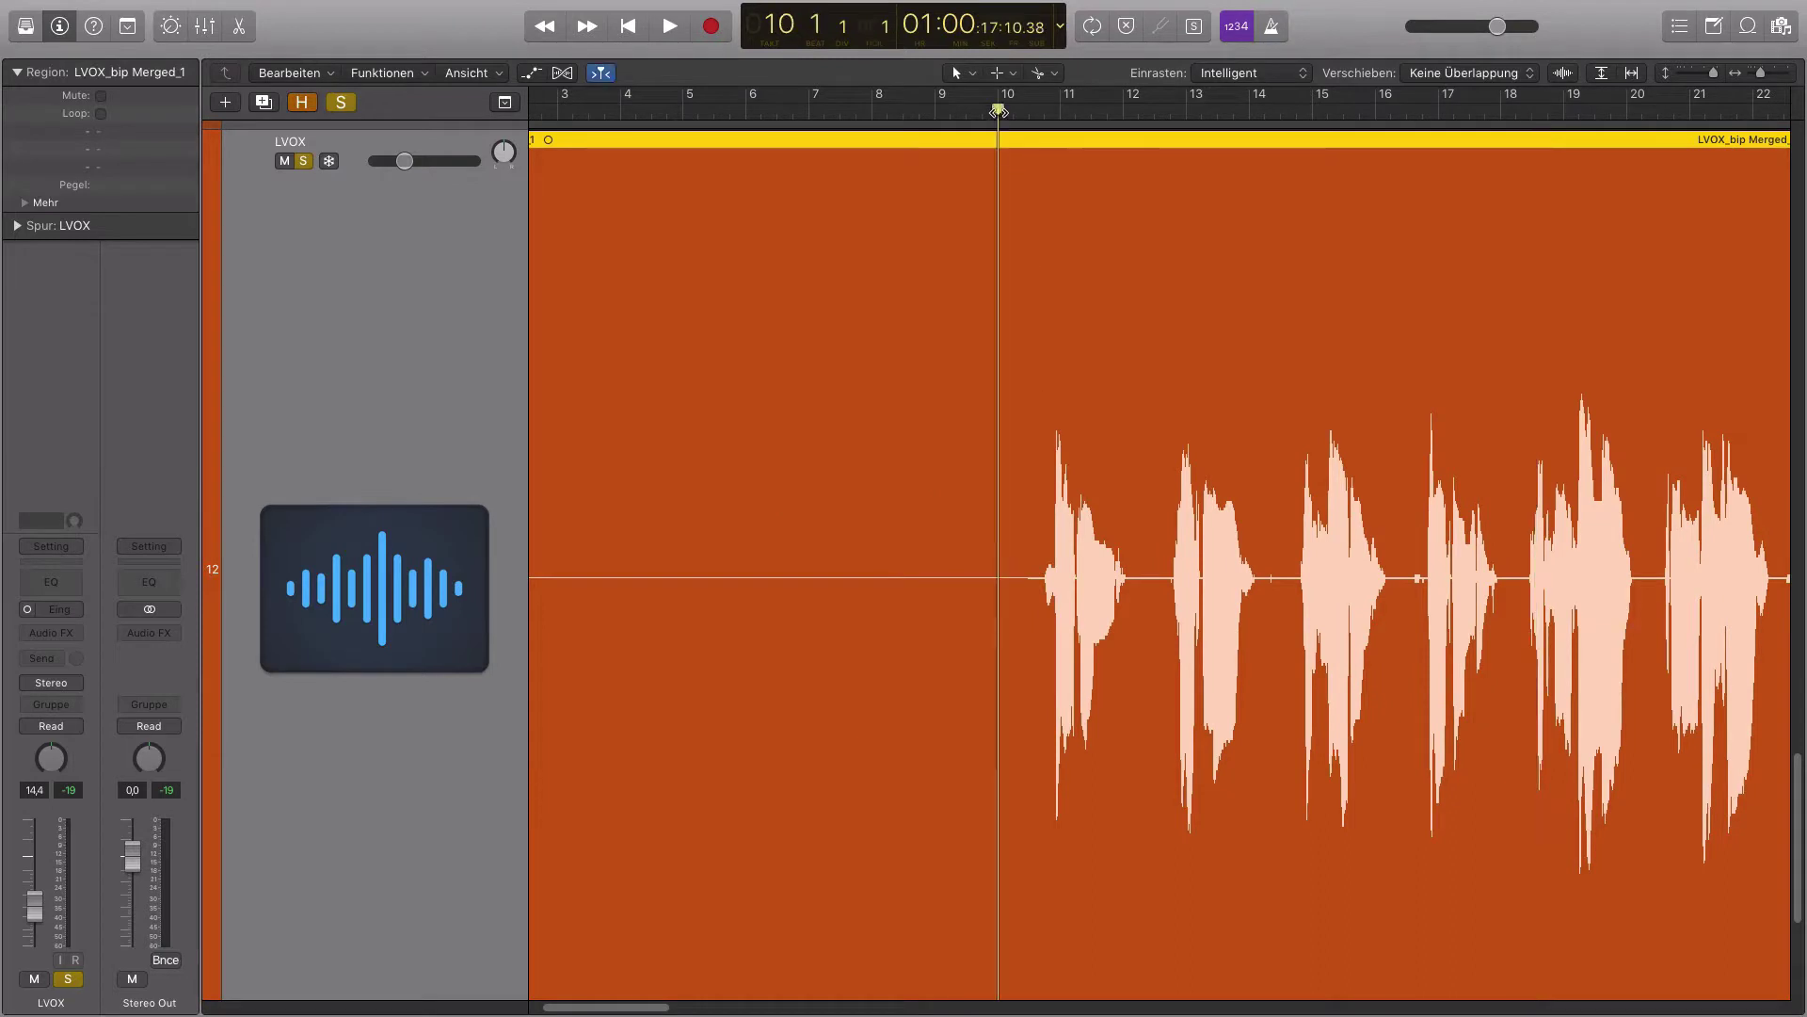
key(space)
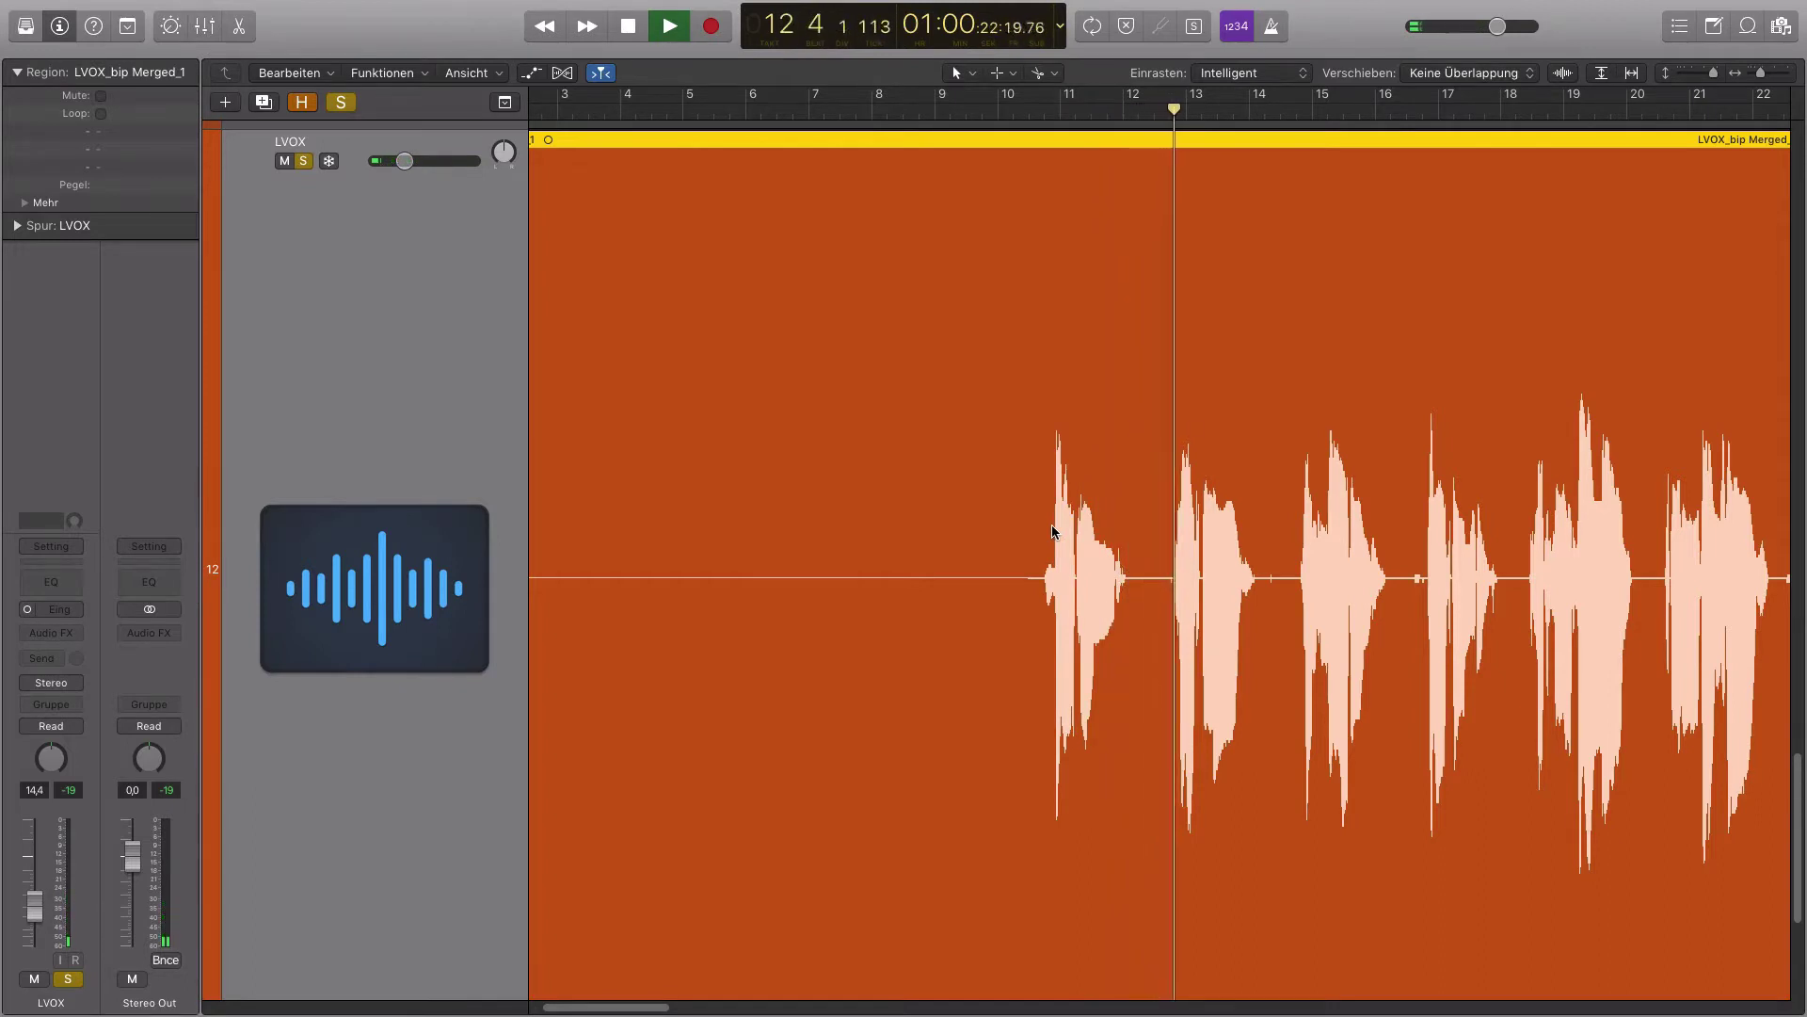
scroll(1110, 525, right, 2)
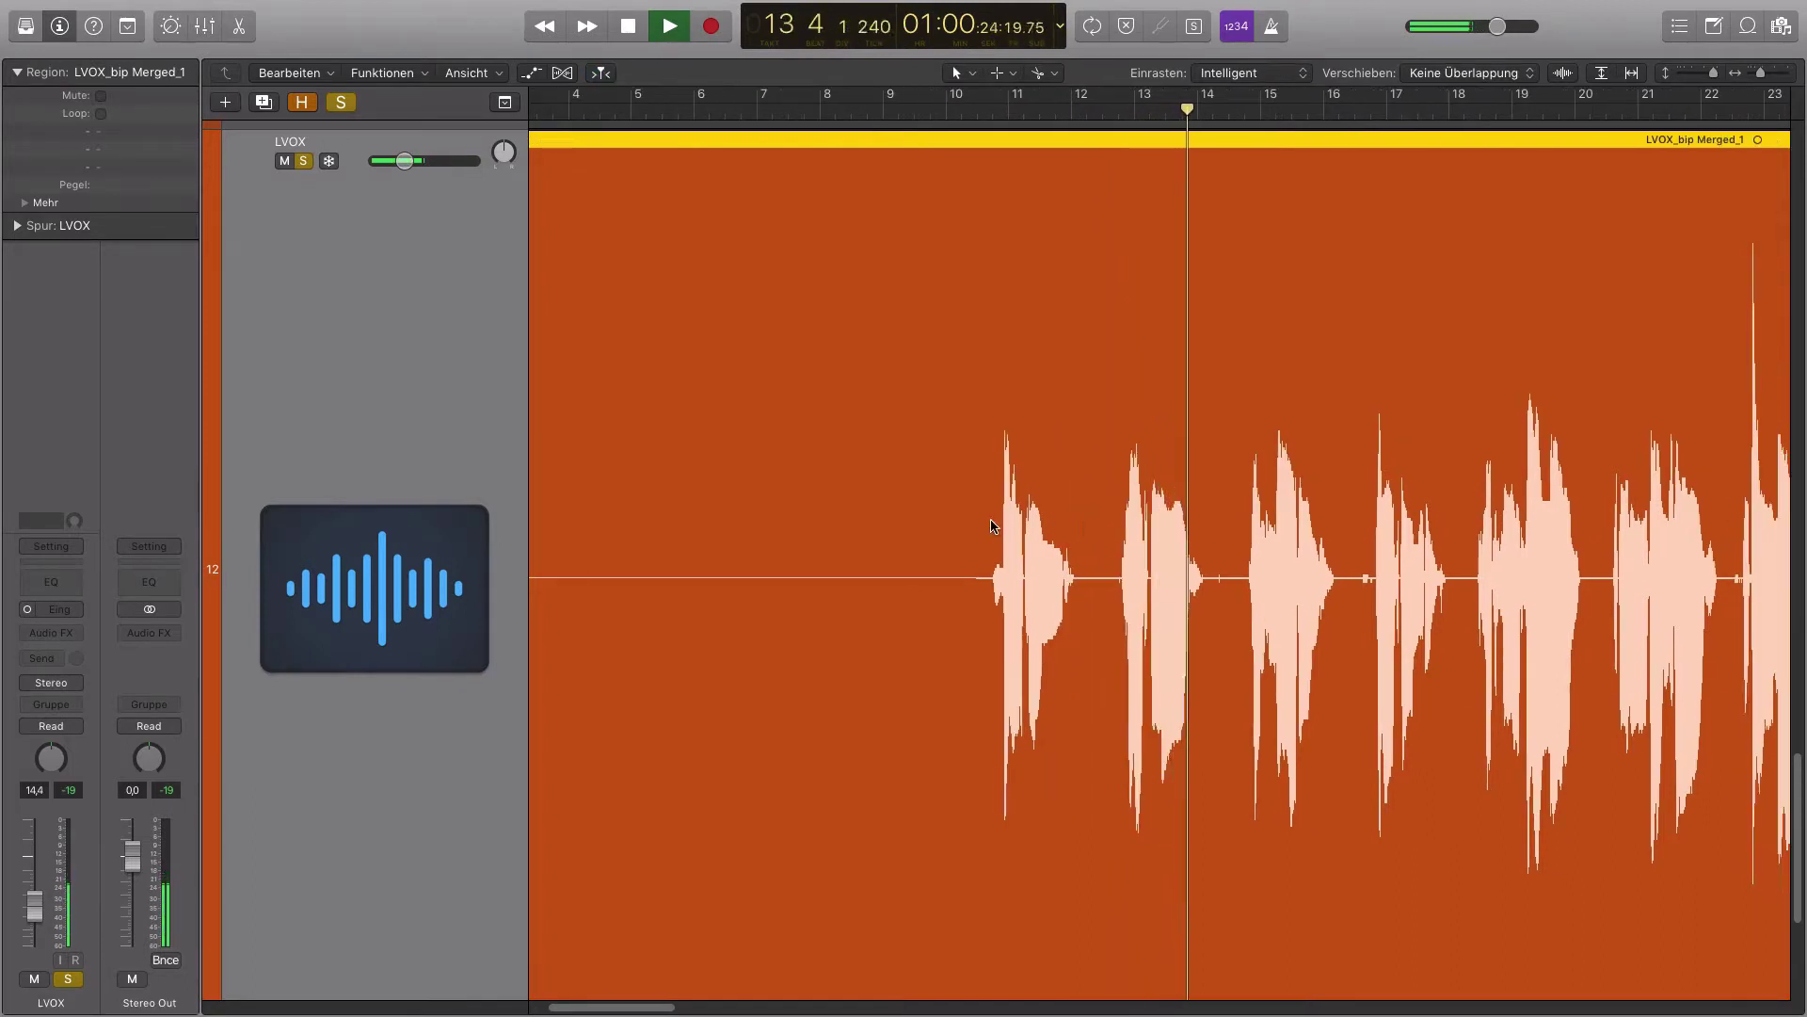
key(space)
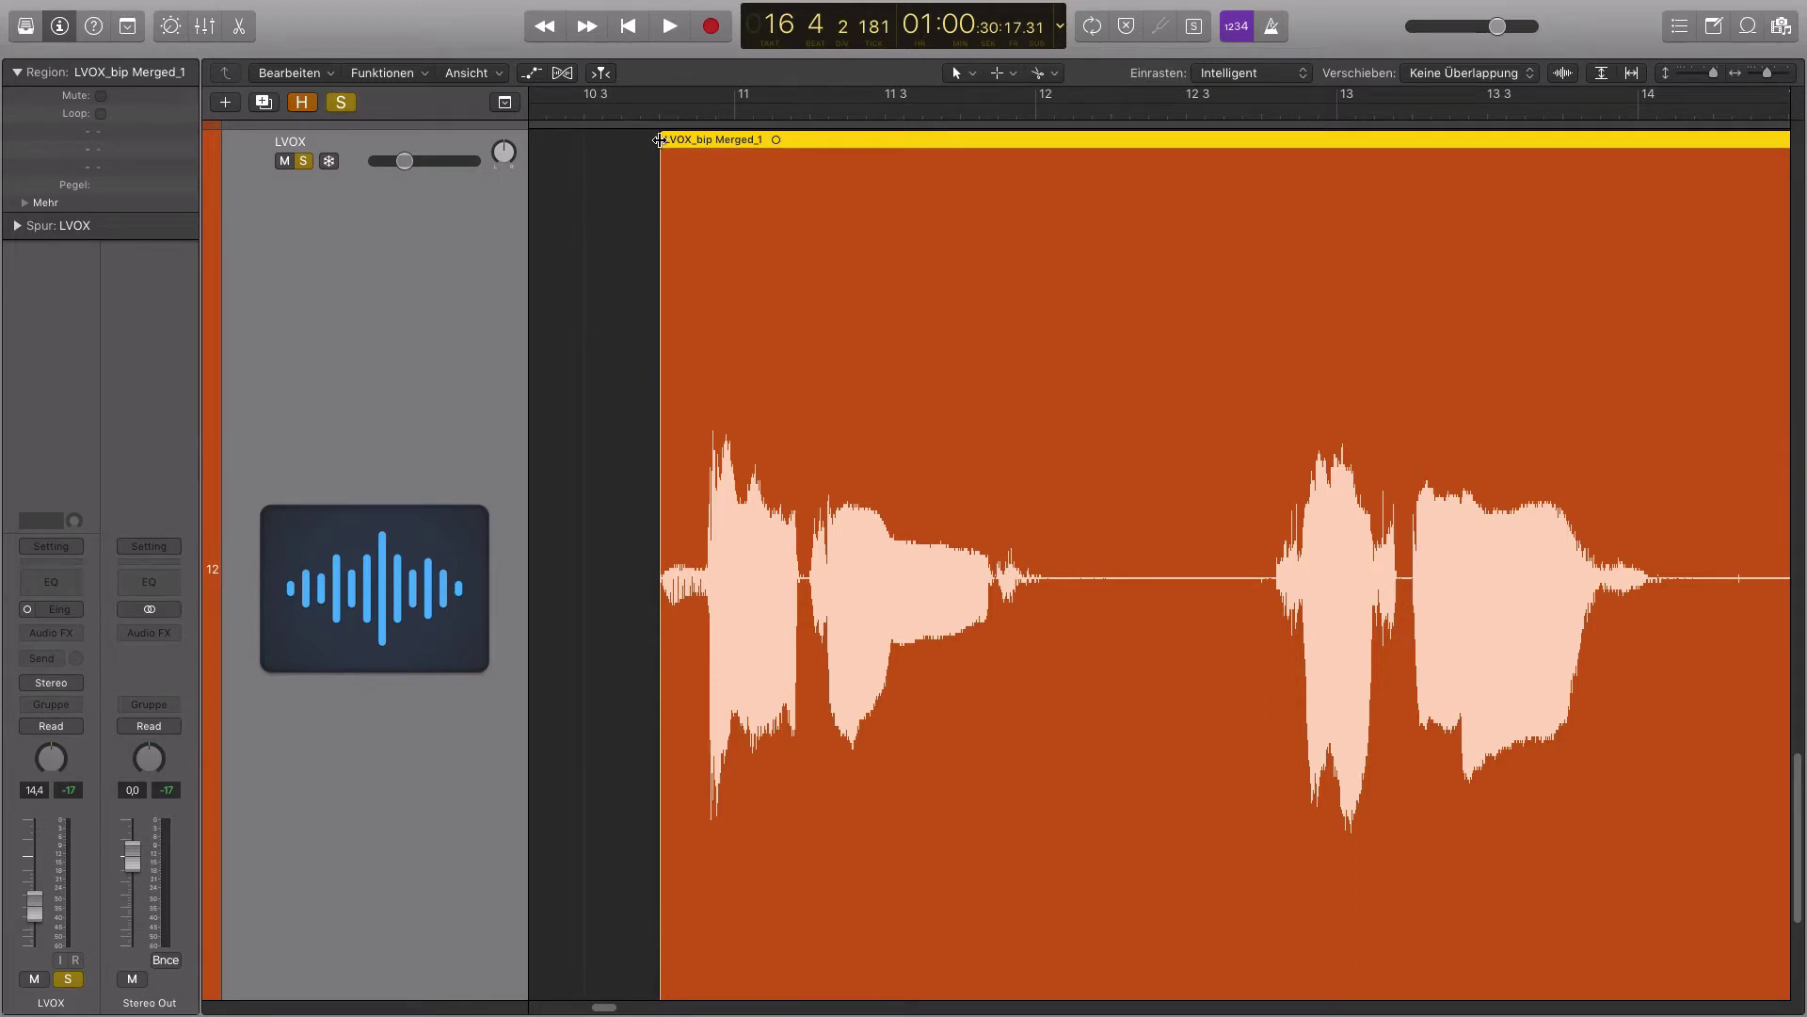
Add a short fade-in at the start of the LVOX region and audition it from just before the first phrase
mouse_move(658, 140)
mouse_down()
mouse_move(712, 142)
mouse_move(665, 143)
mouse_up()
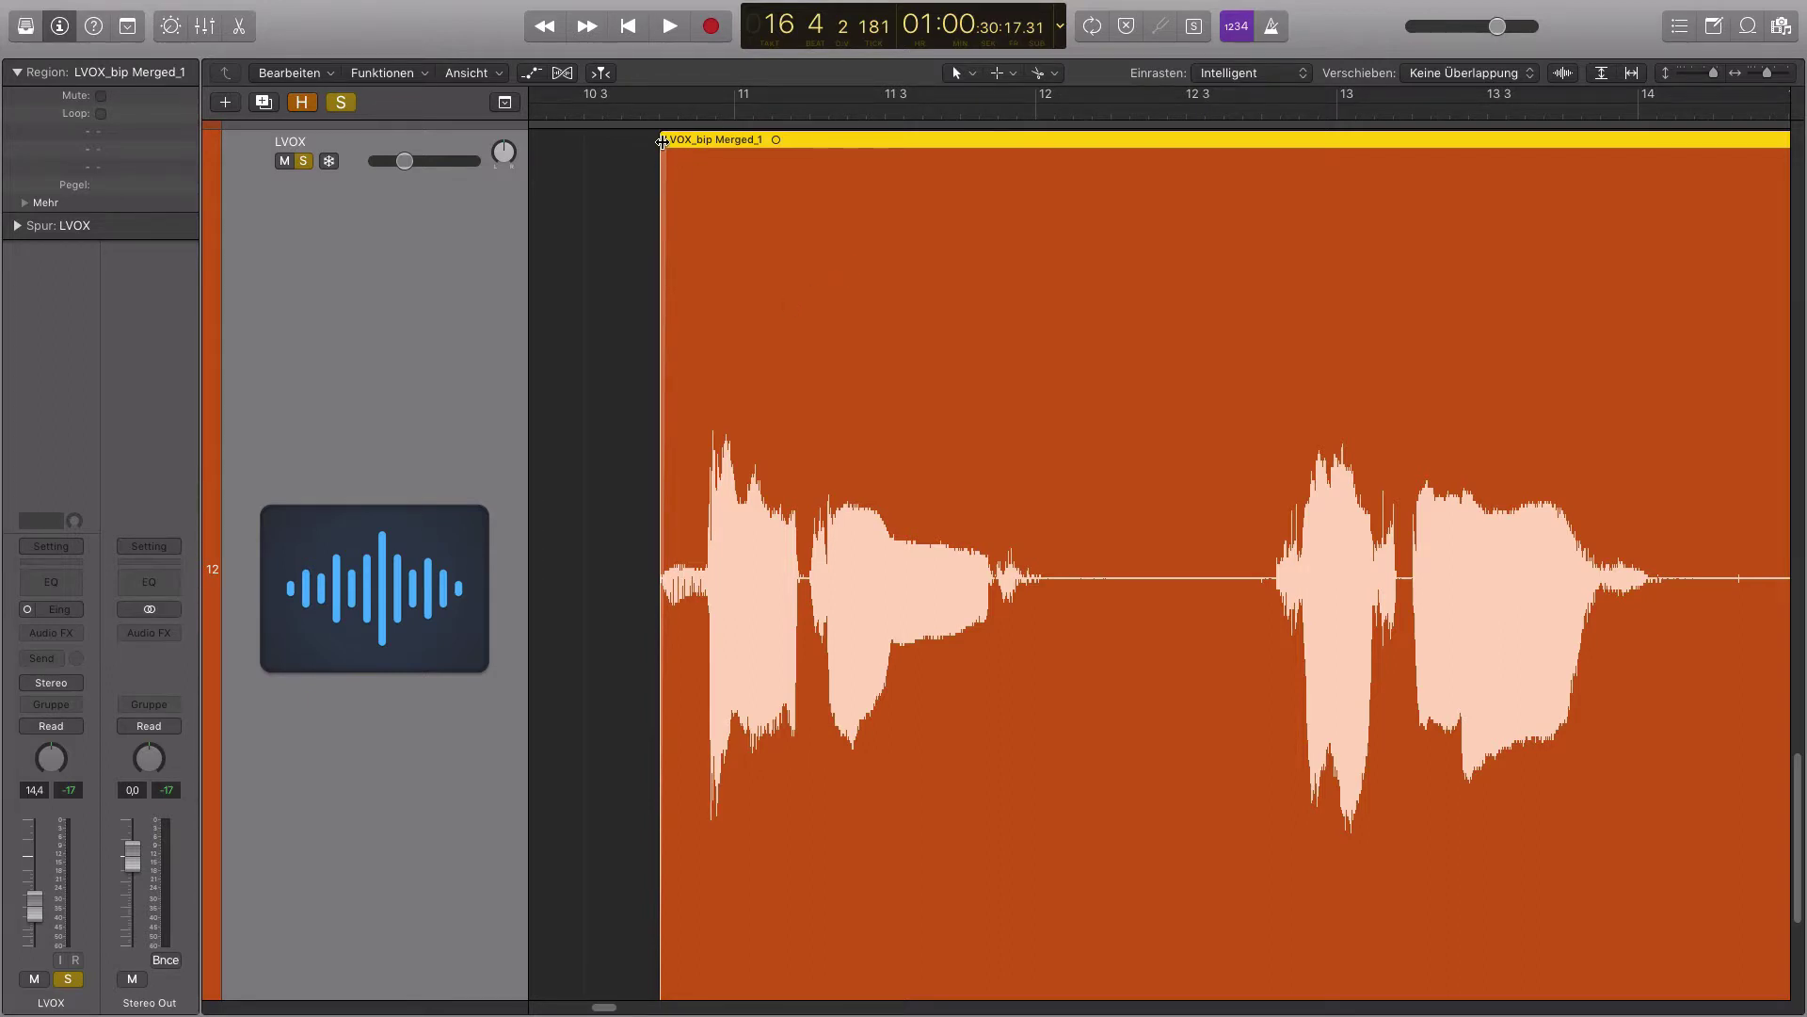
mouse_move(669, 141)
mouse_down()
mouse_move(766, 141)
mouse_move(661, 140)
mouse_move(689, 140)
mouse_up()
click(565, 112)
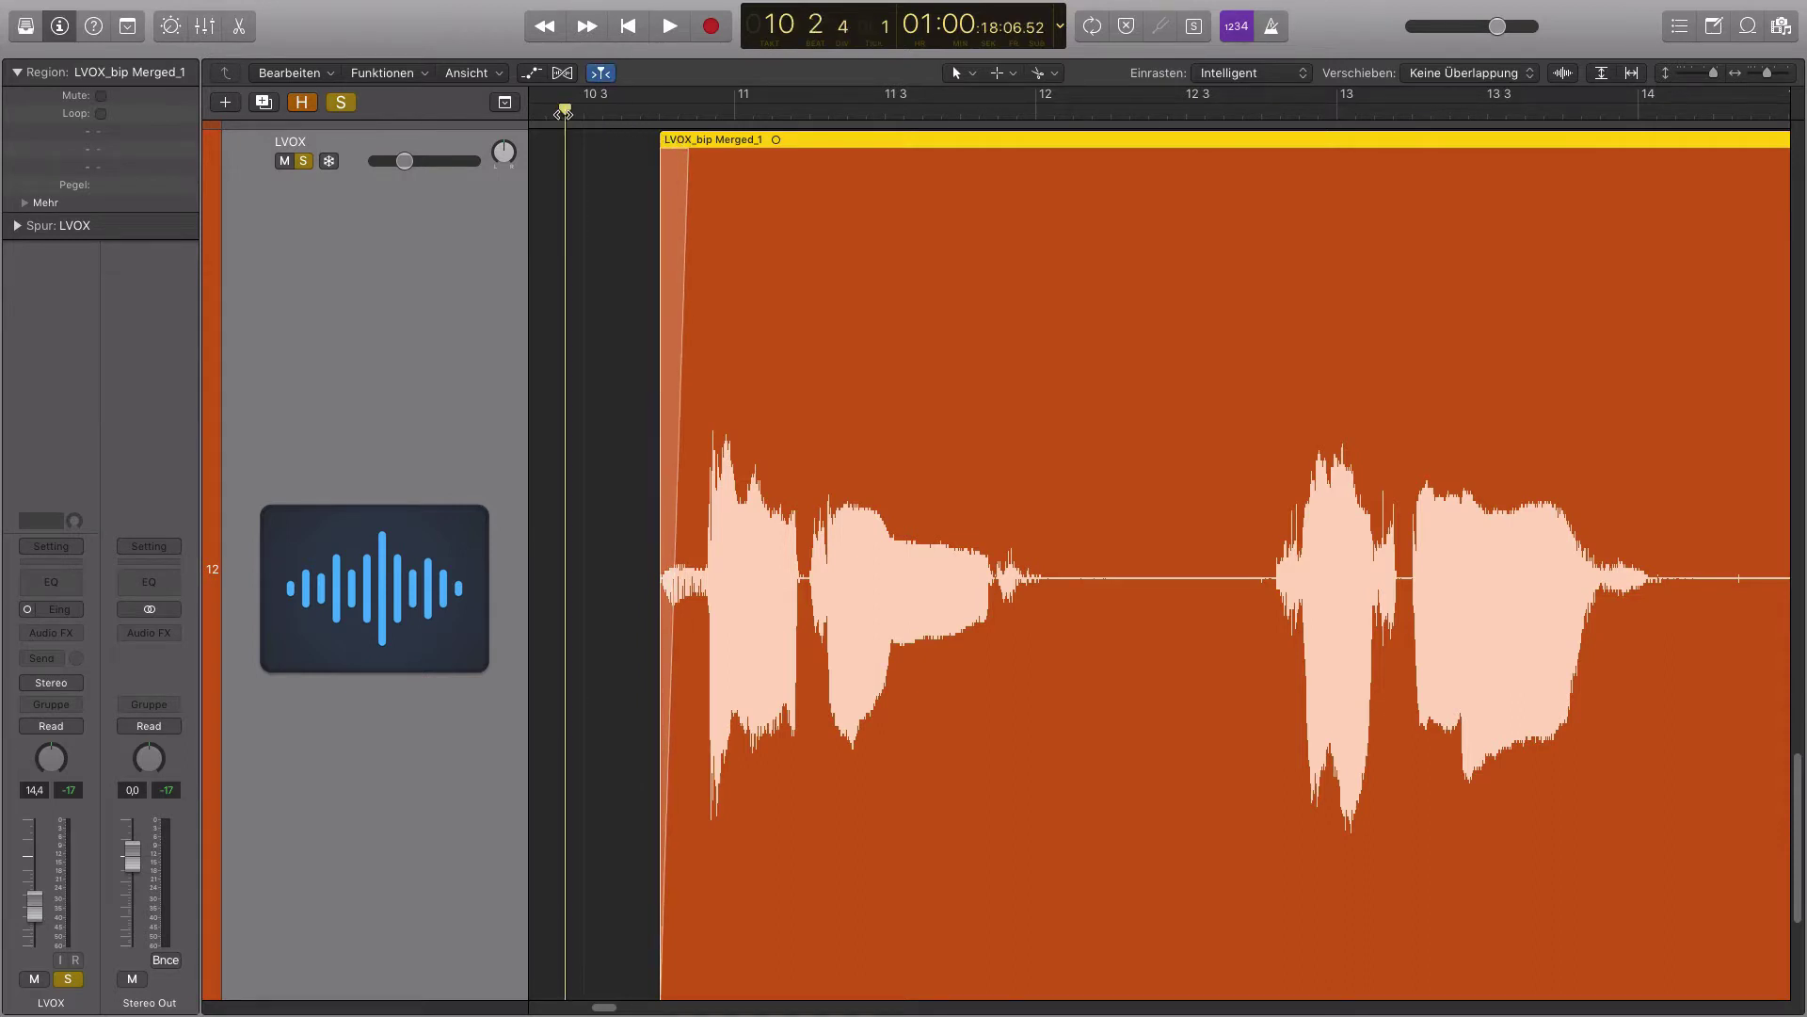
key(space)
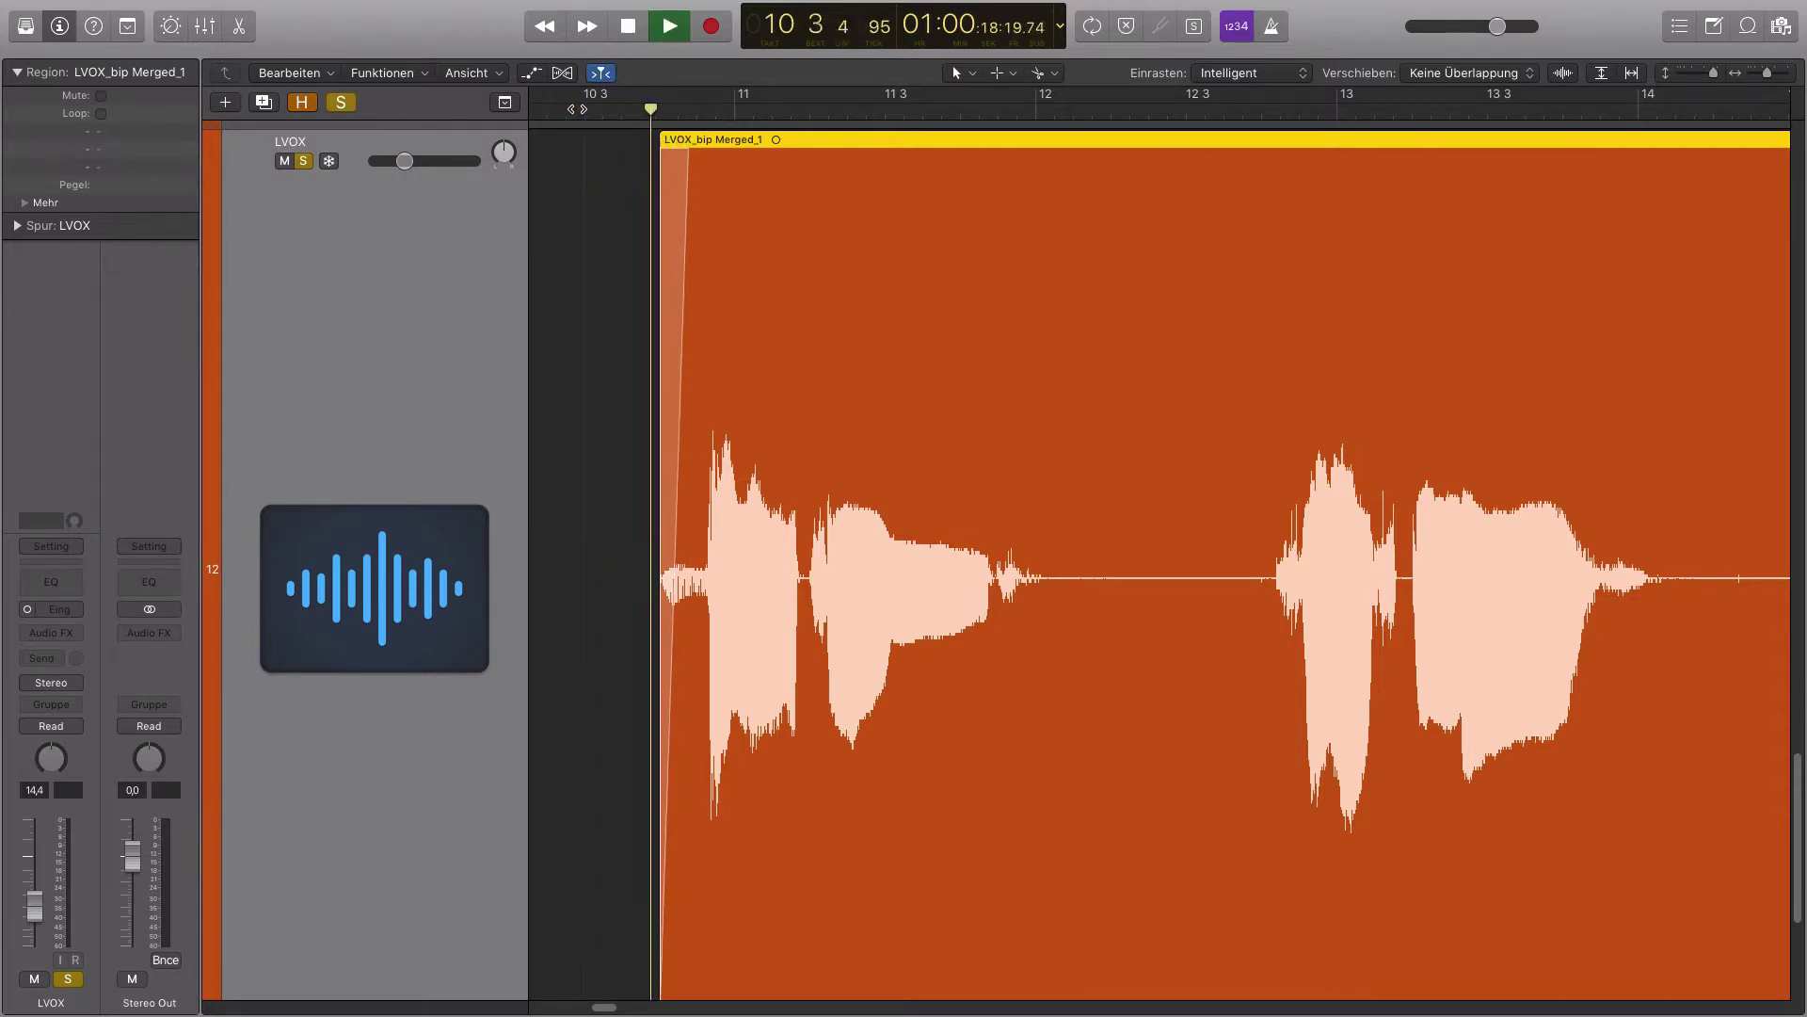
scroll(1082, 674, right, 2)
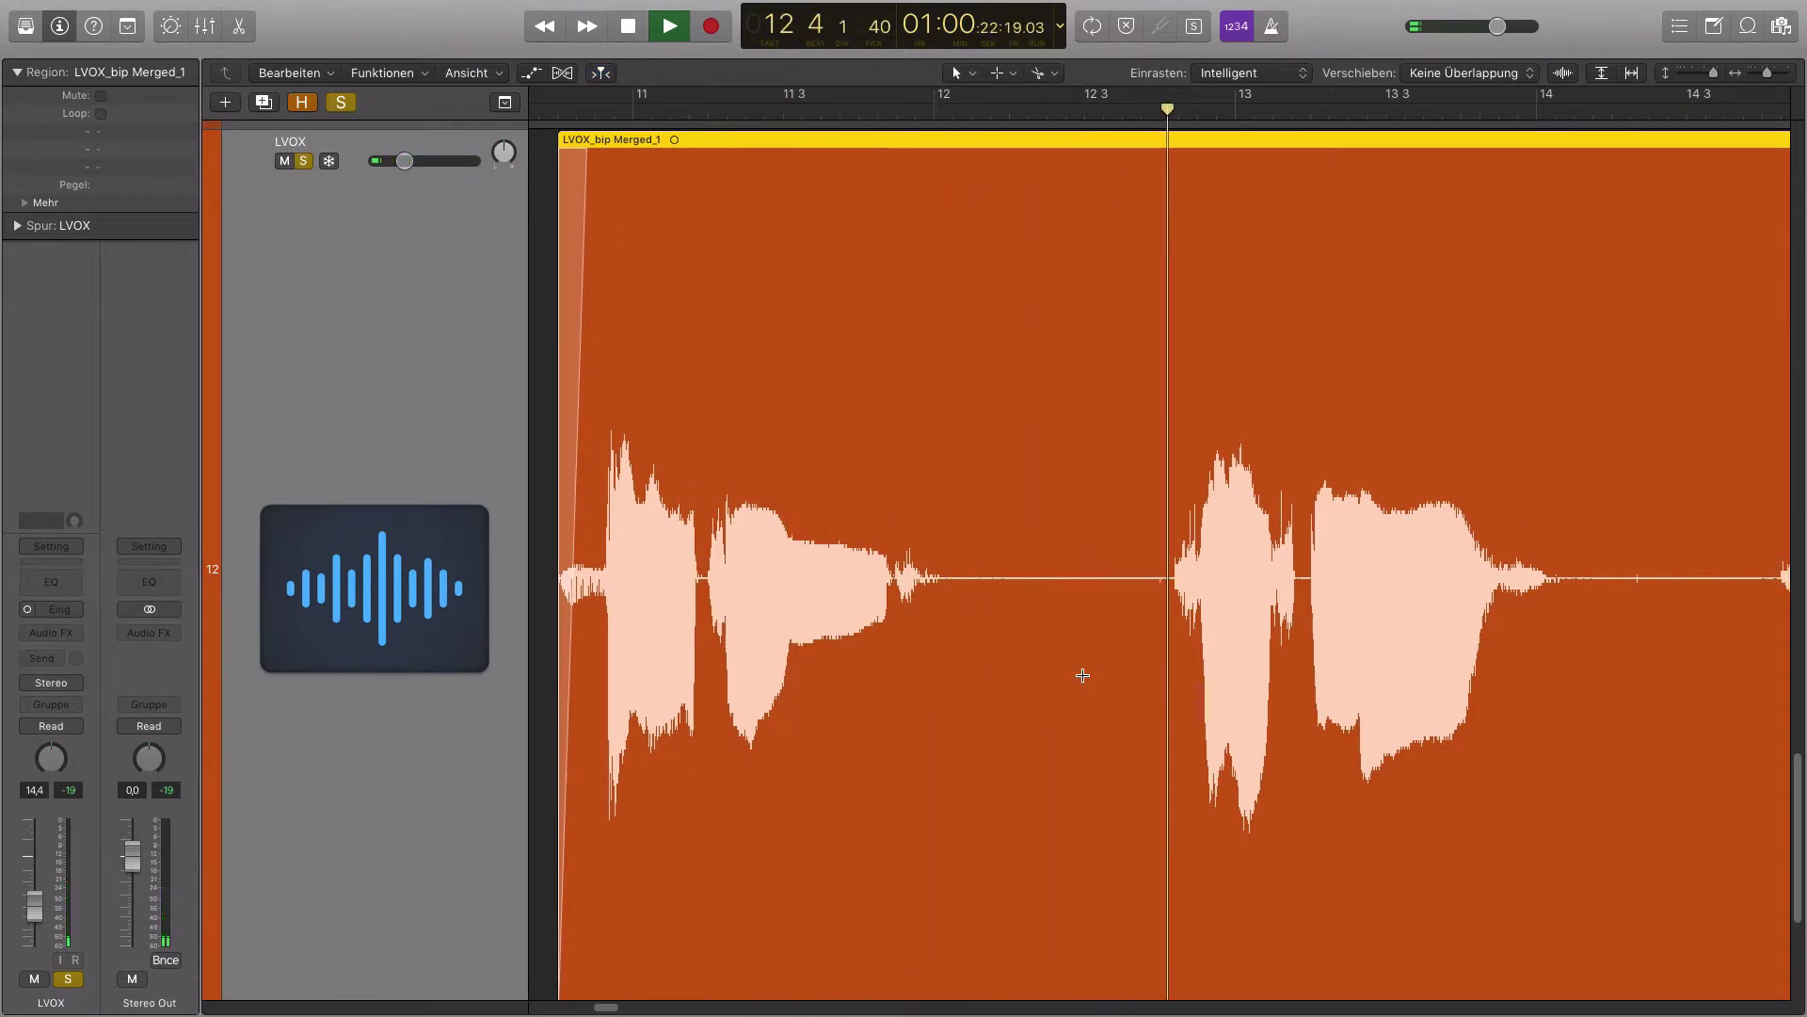
key(space)
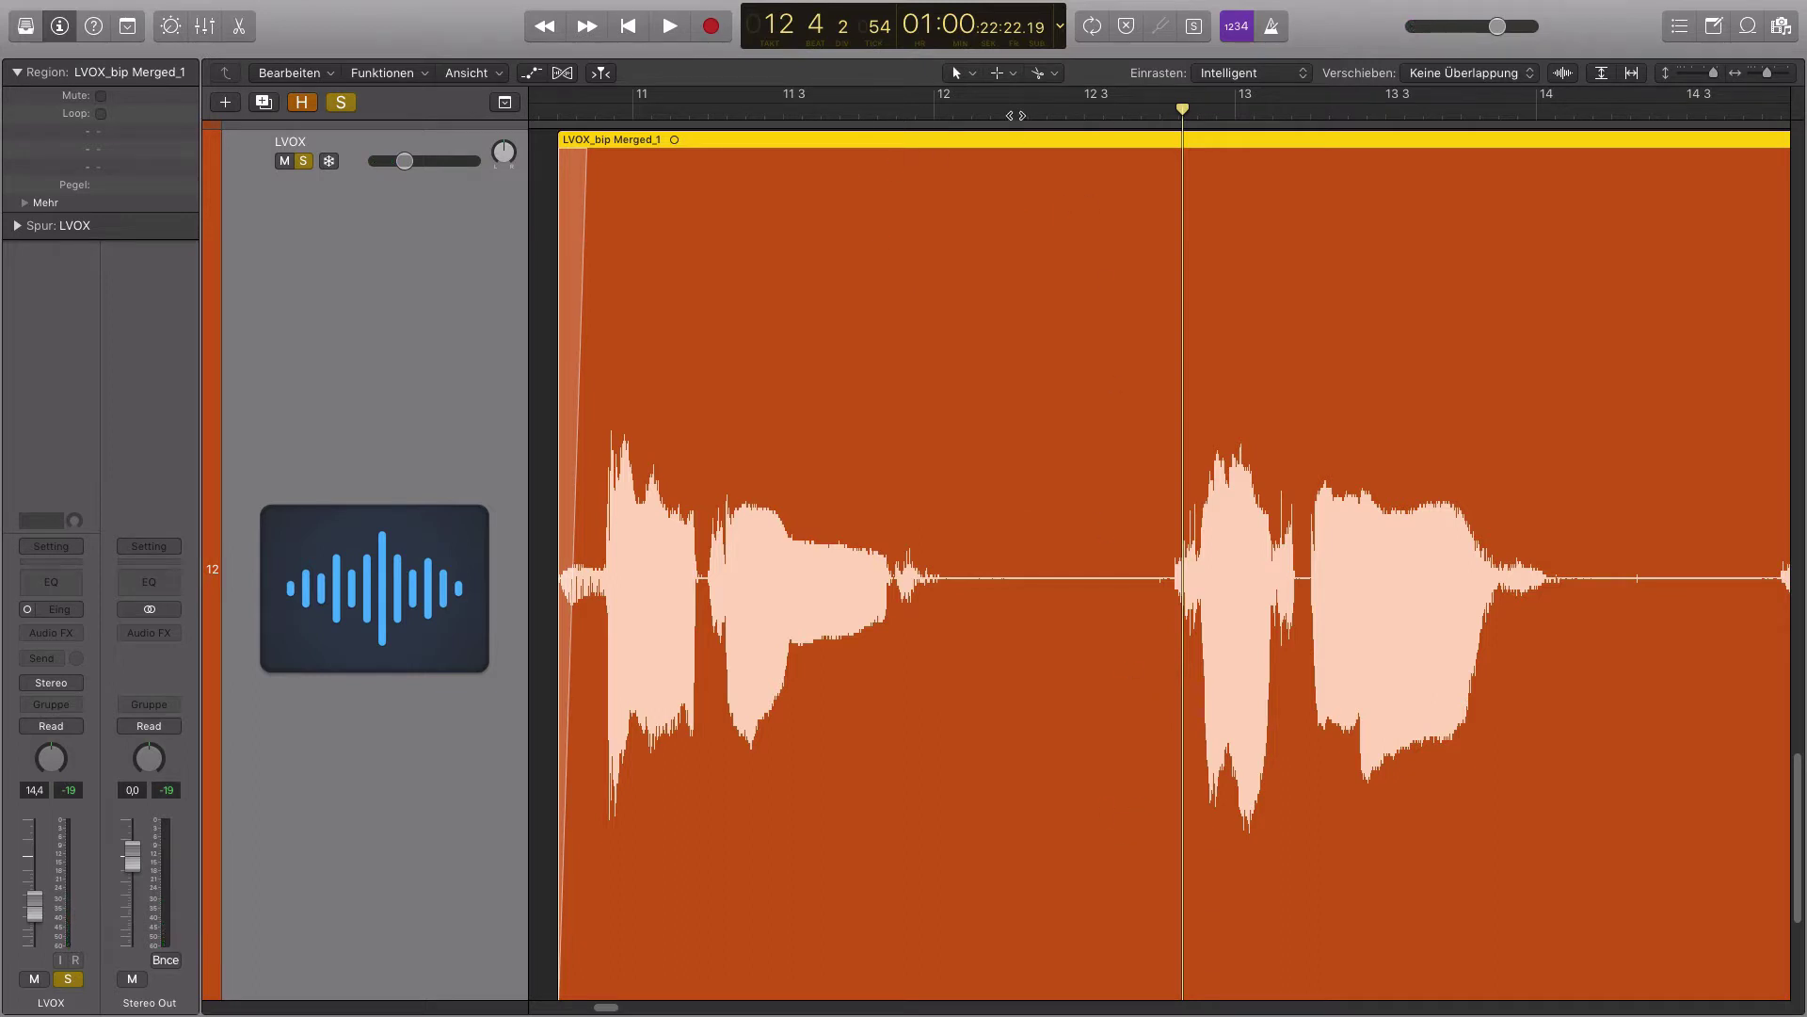
Examine the gap after the first LVOX phrase around bar 12 up close
key(space)
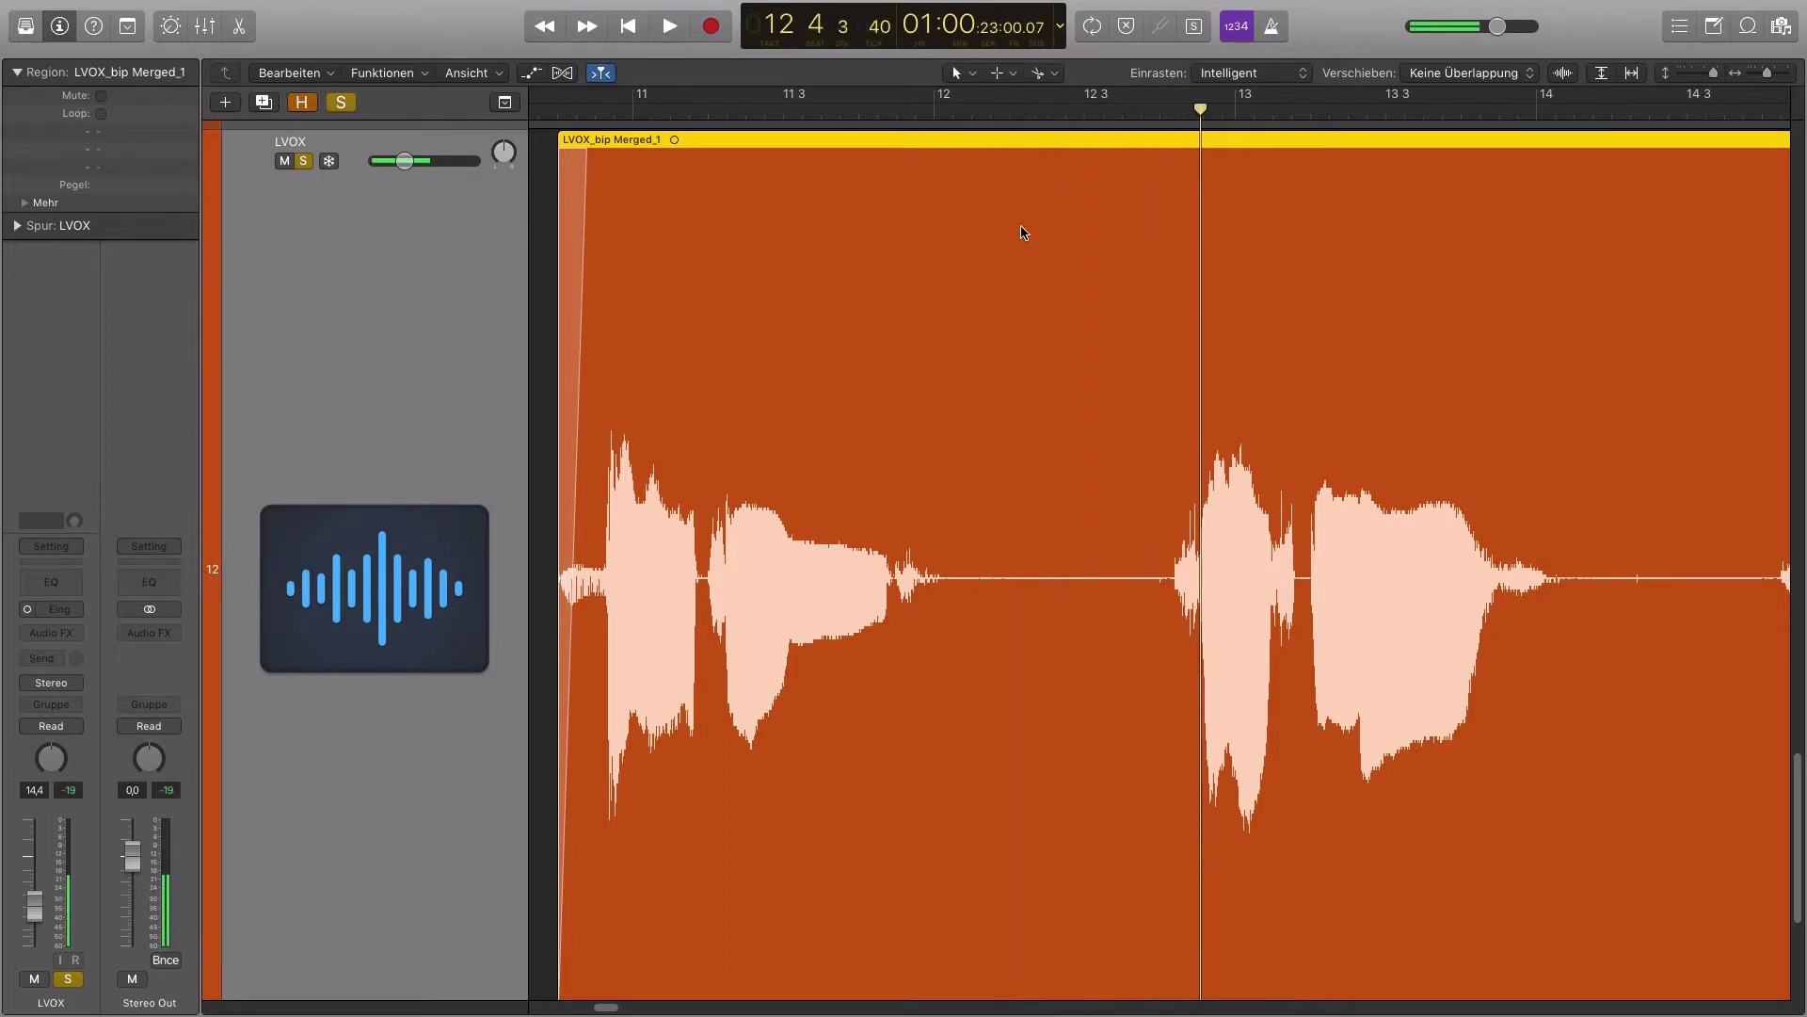
click(942, 107)
key(super+Right)
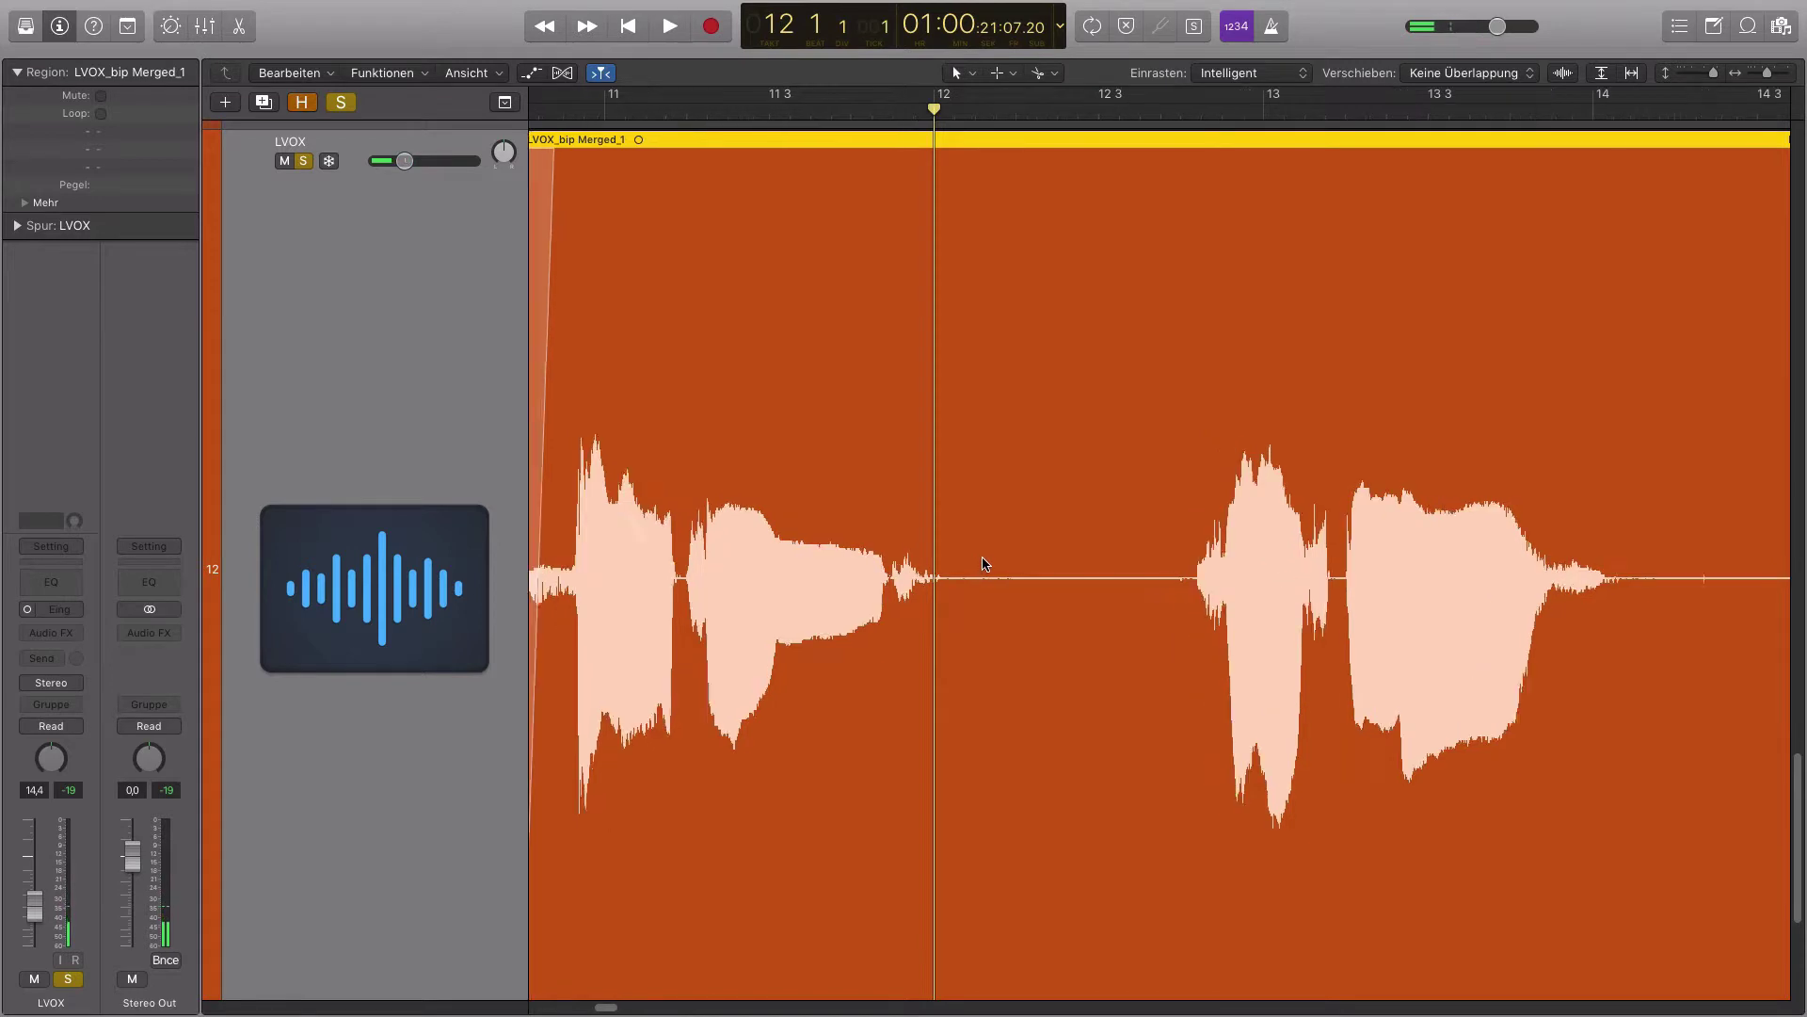
key(super+Right)
scroll(985, 569, down, 1)
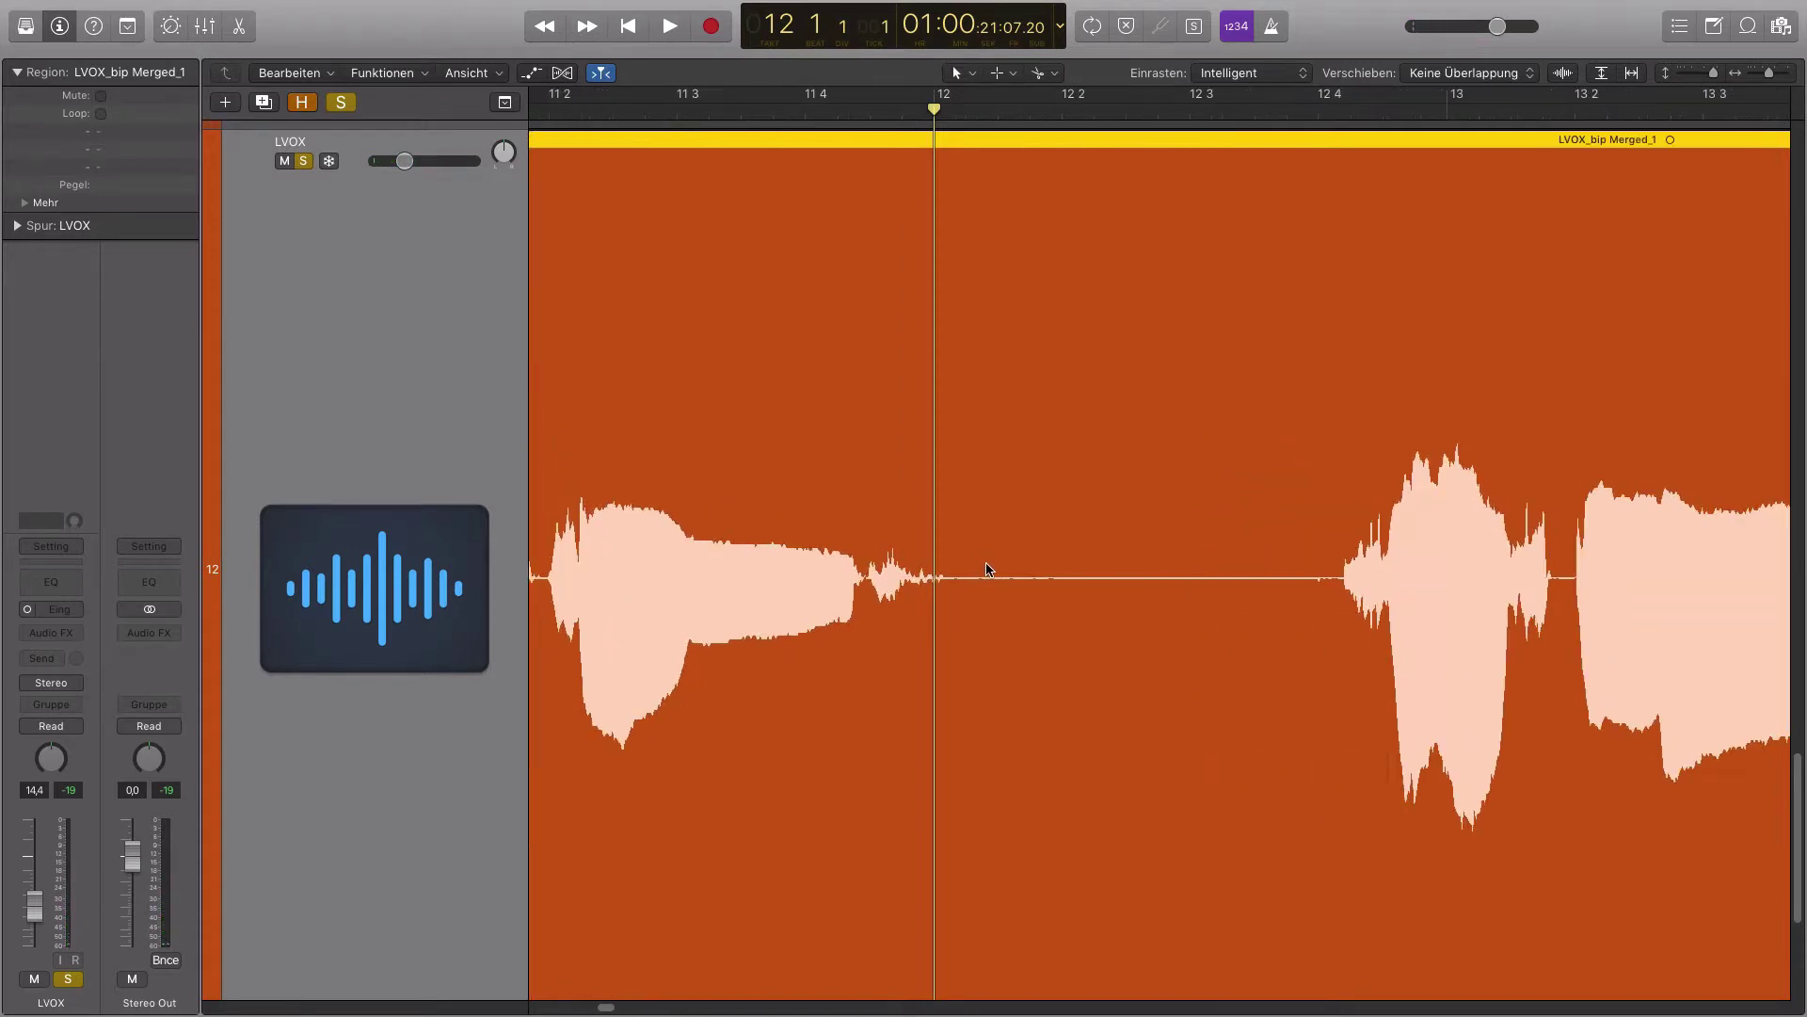
click(959, 114)
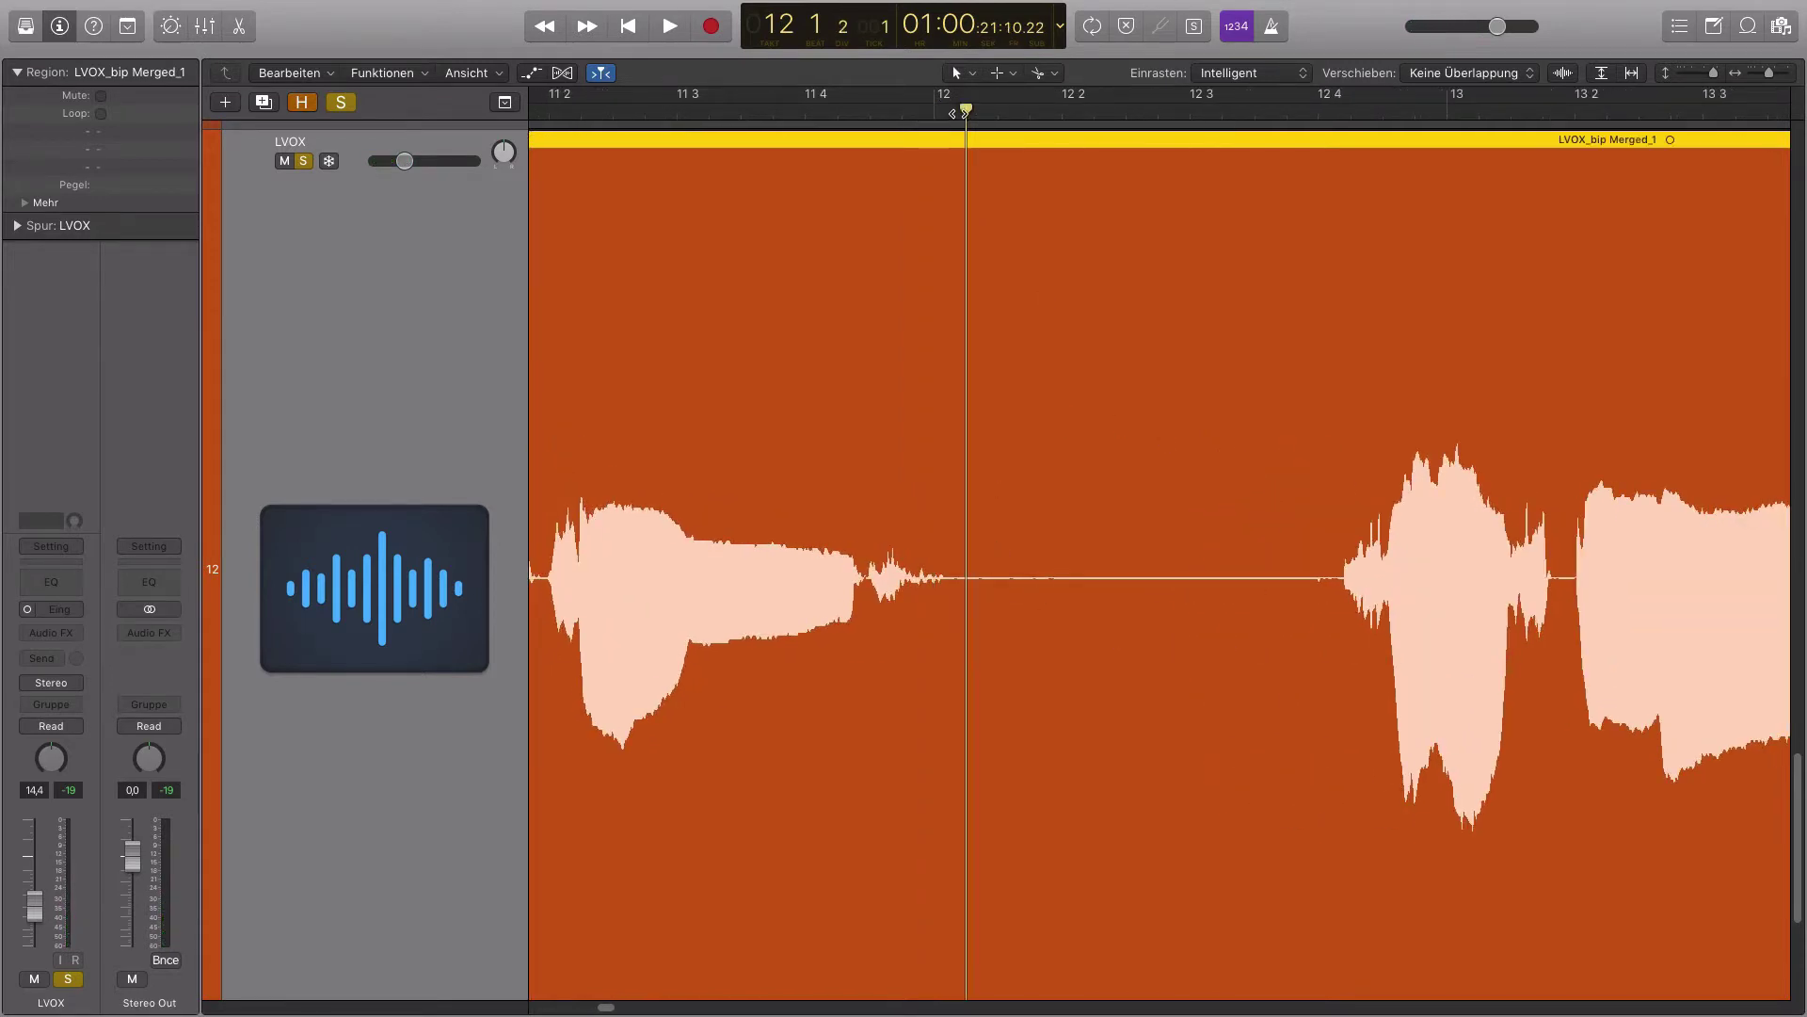
scroll(985, 742, down, 1)
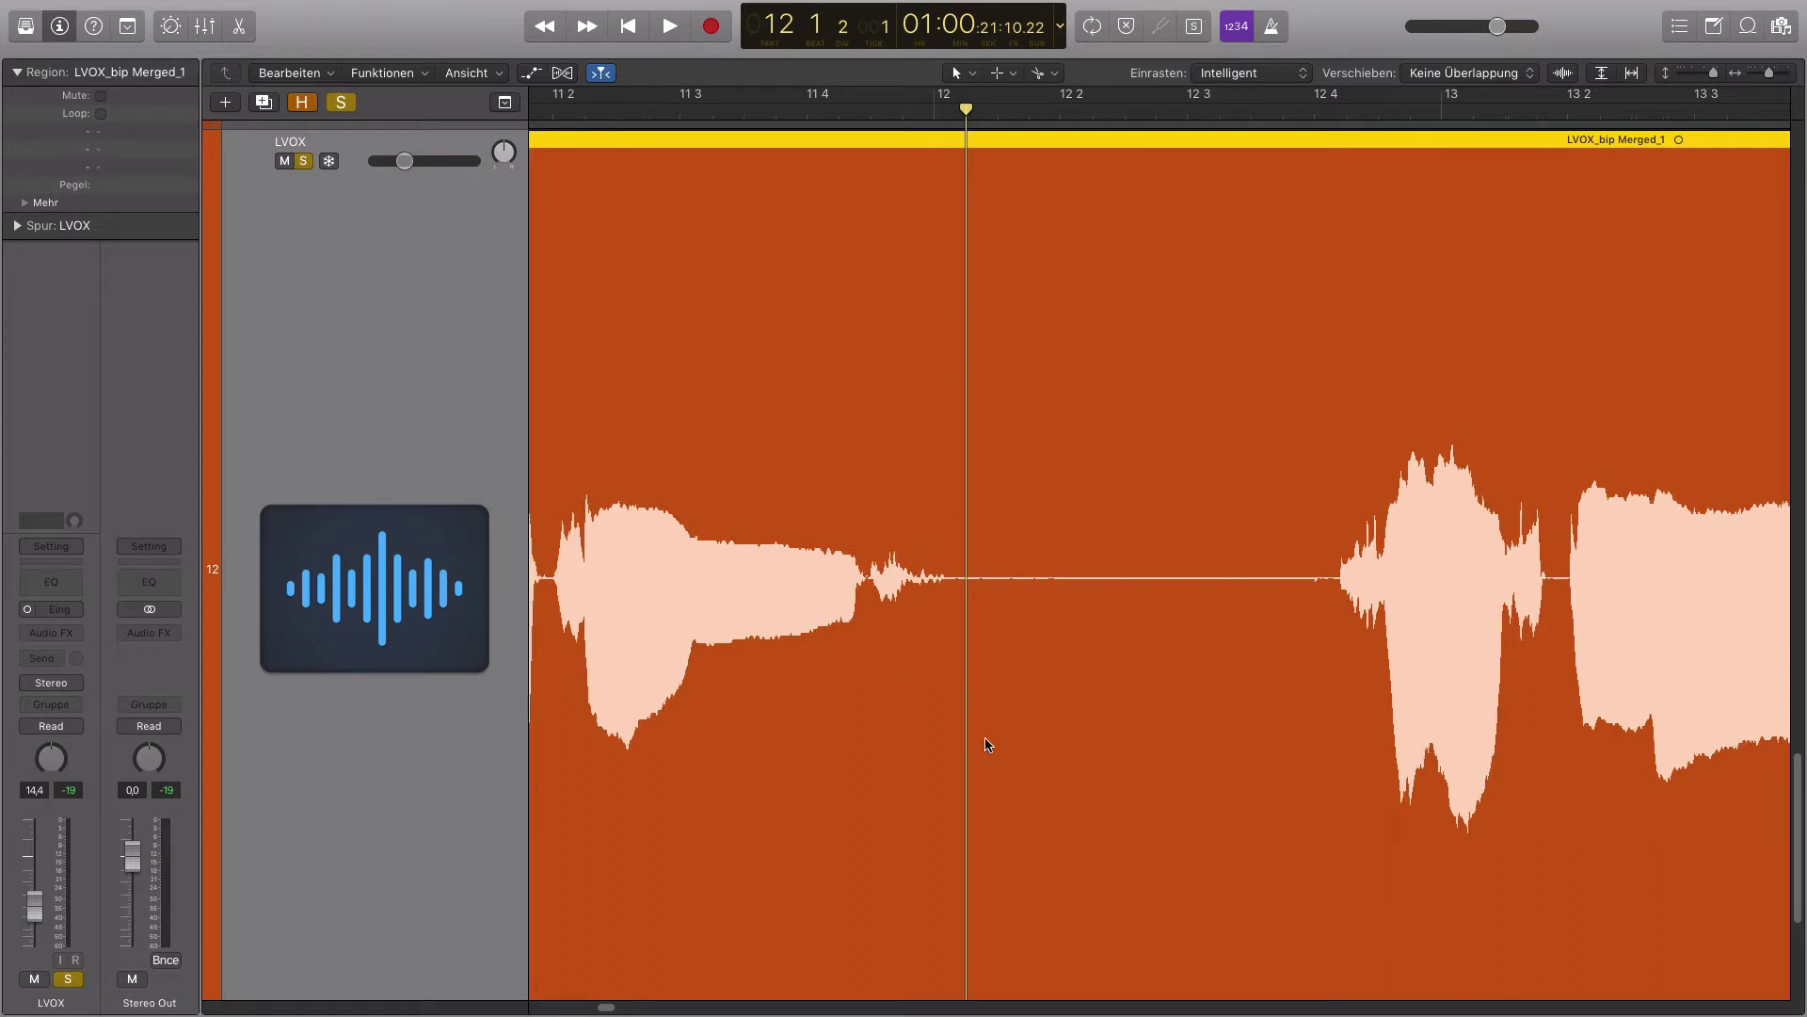
scroll(937, 728, down, 5)
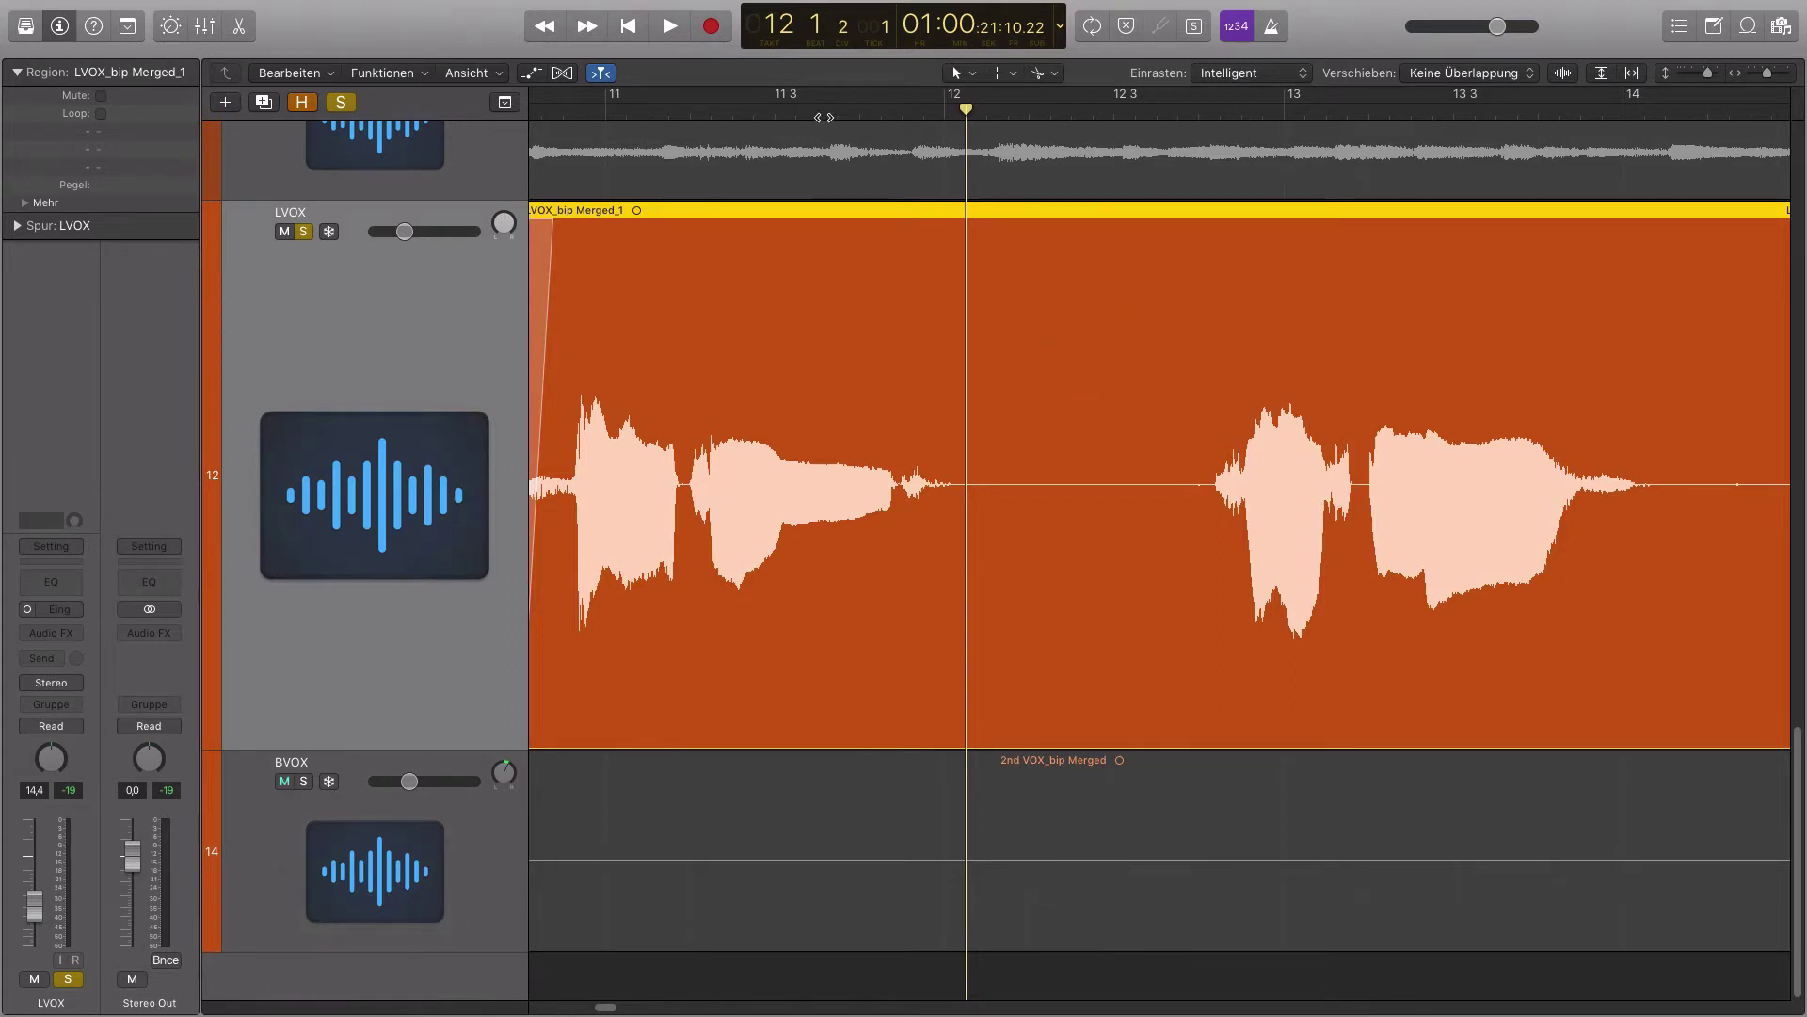
Audition the first phrase from bar 11 and split the LVOX region in the silence after it at 12 1 4
click(777, 113)
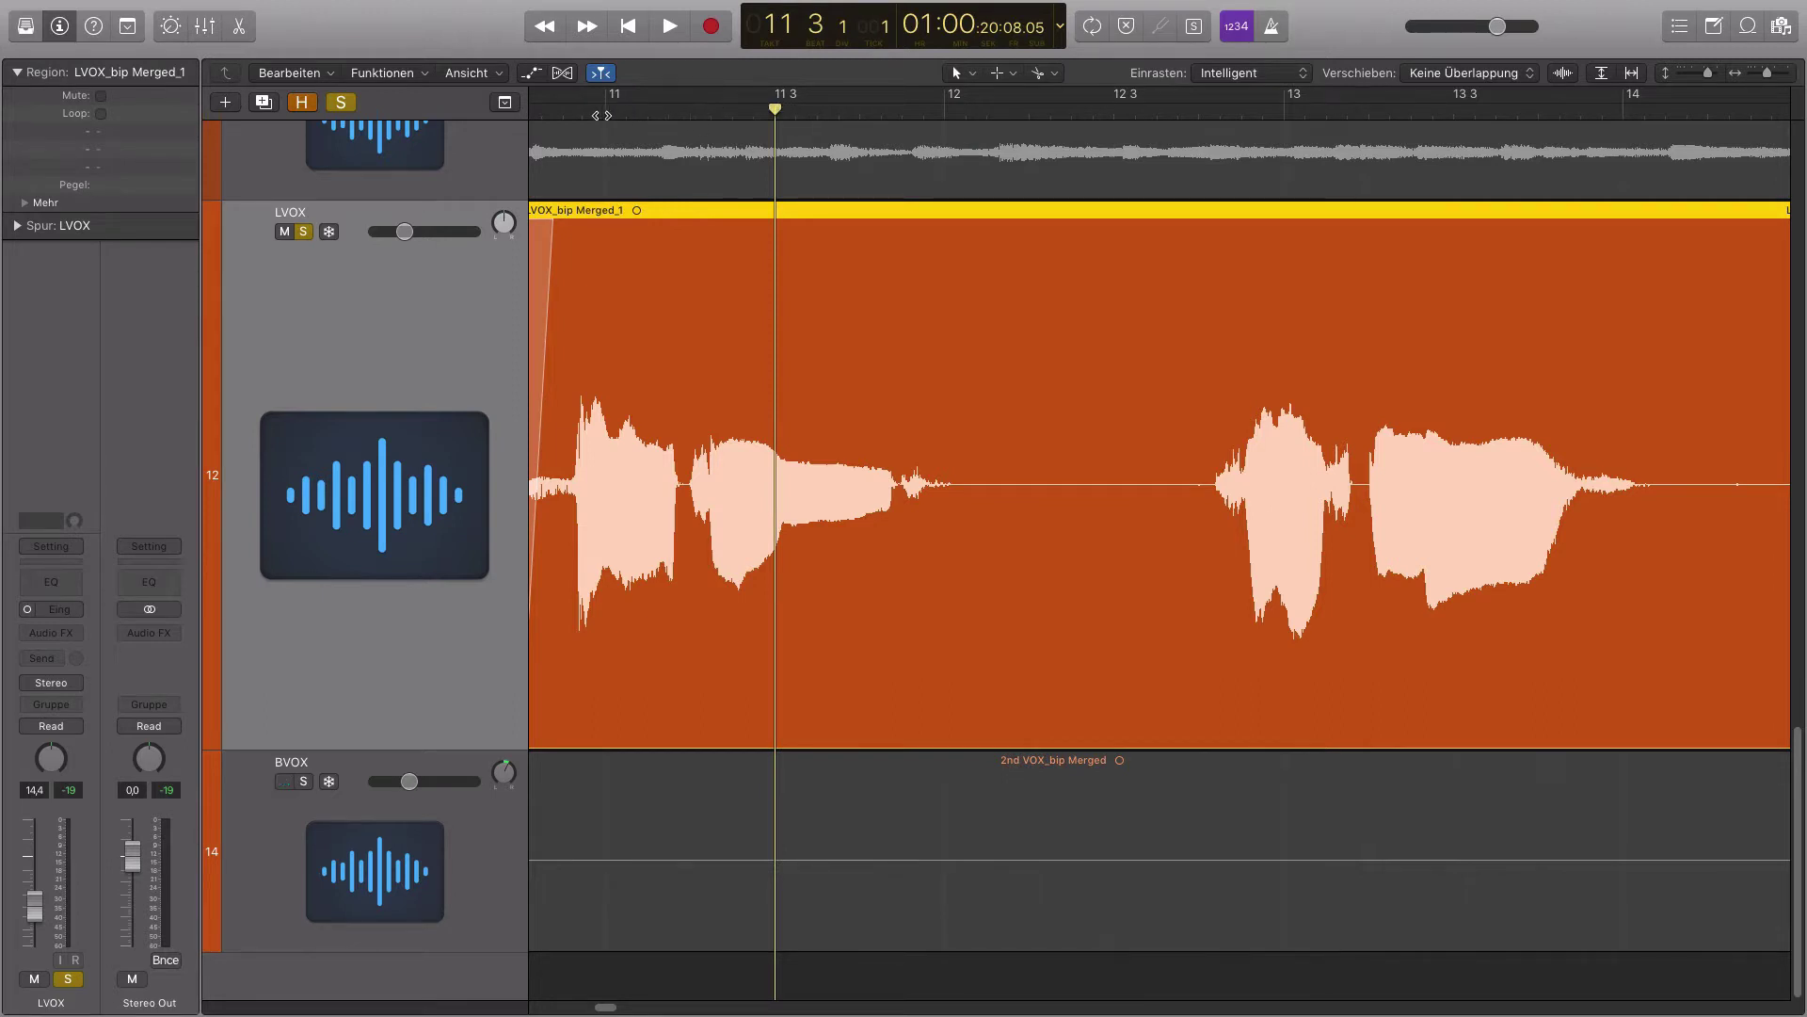
click(602, 116)
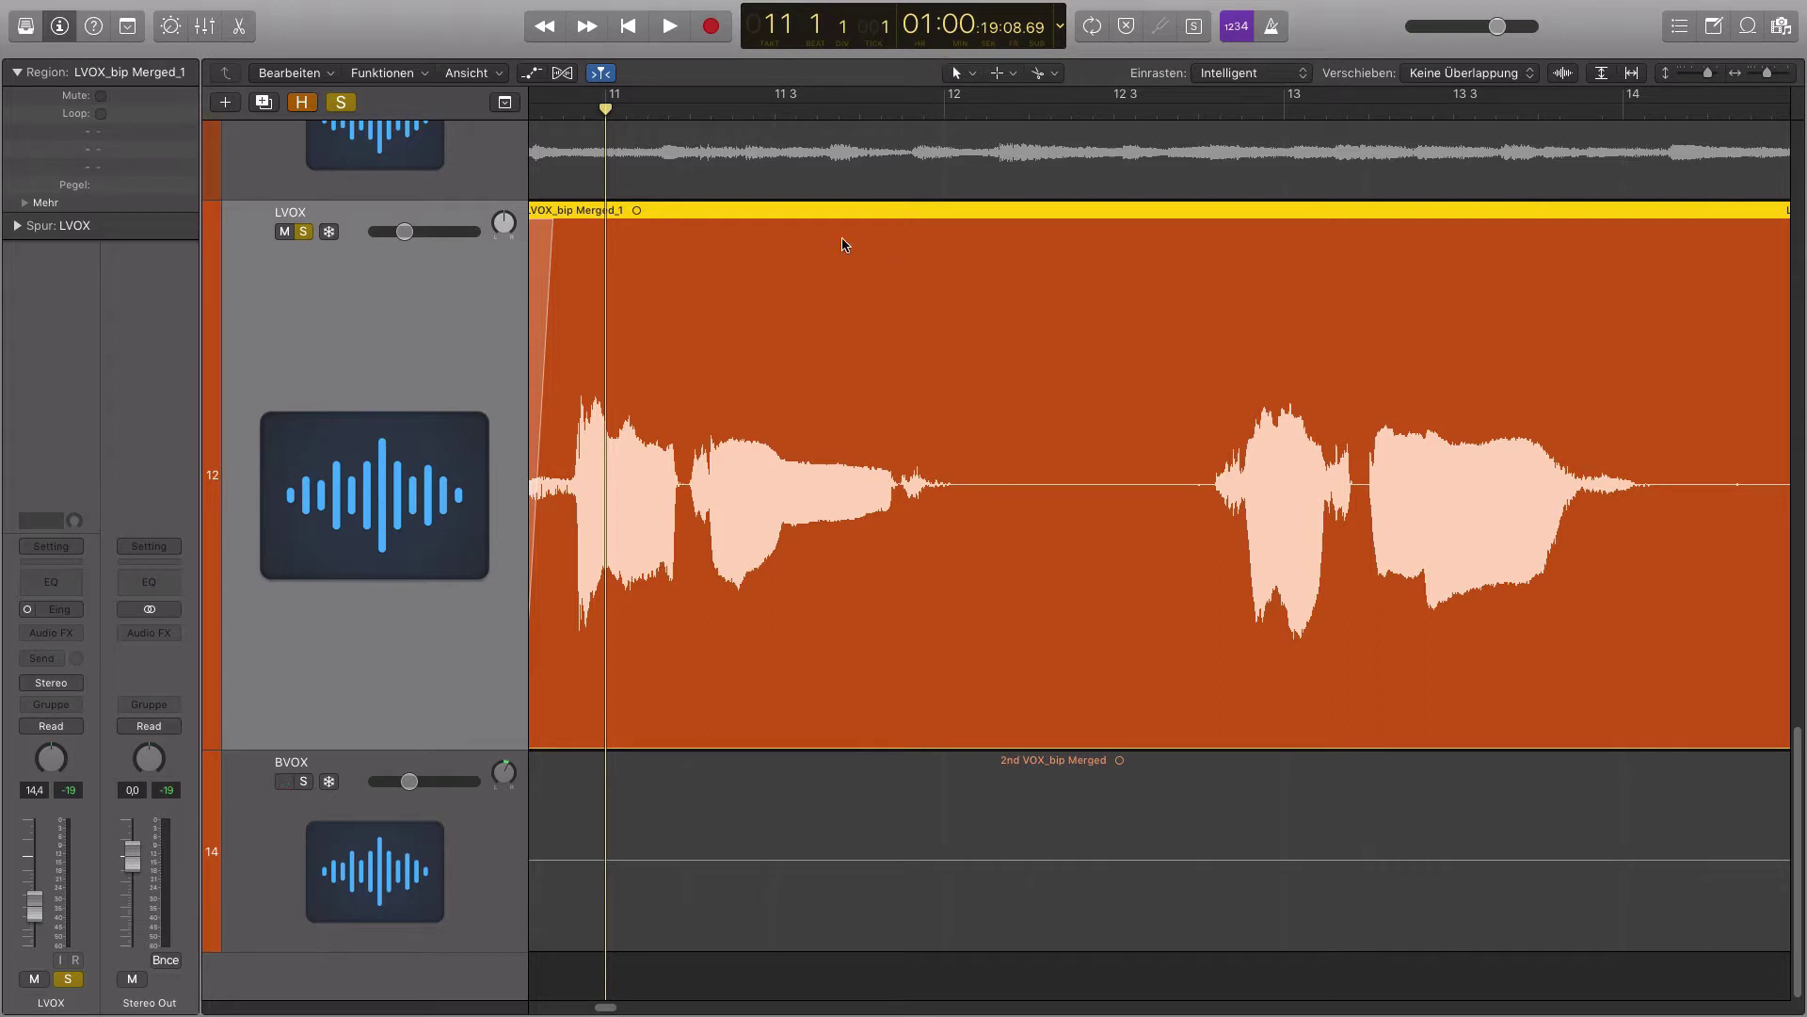
key(space)
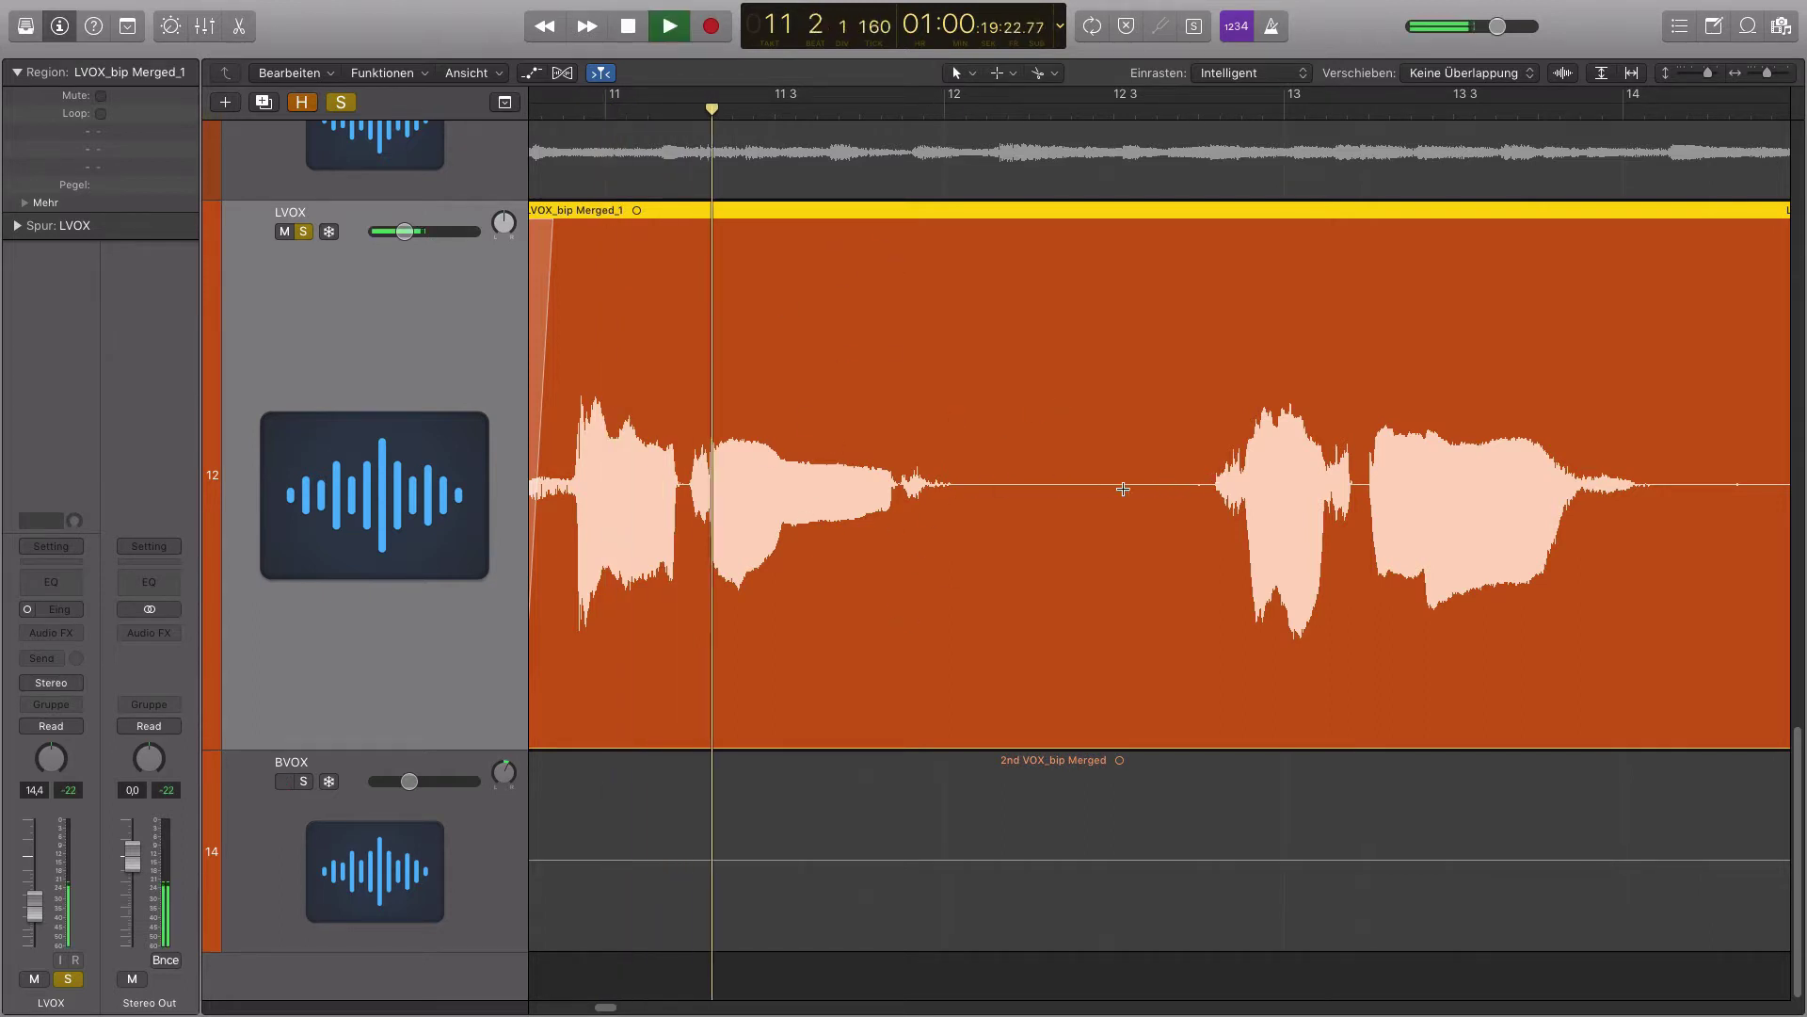
key(space)
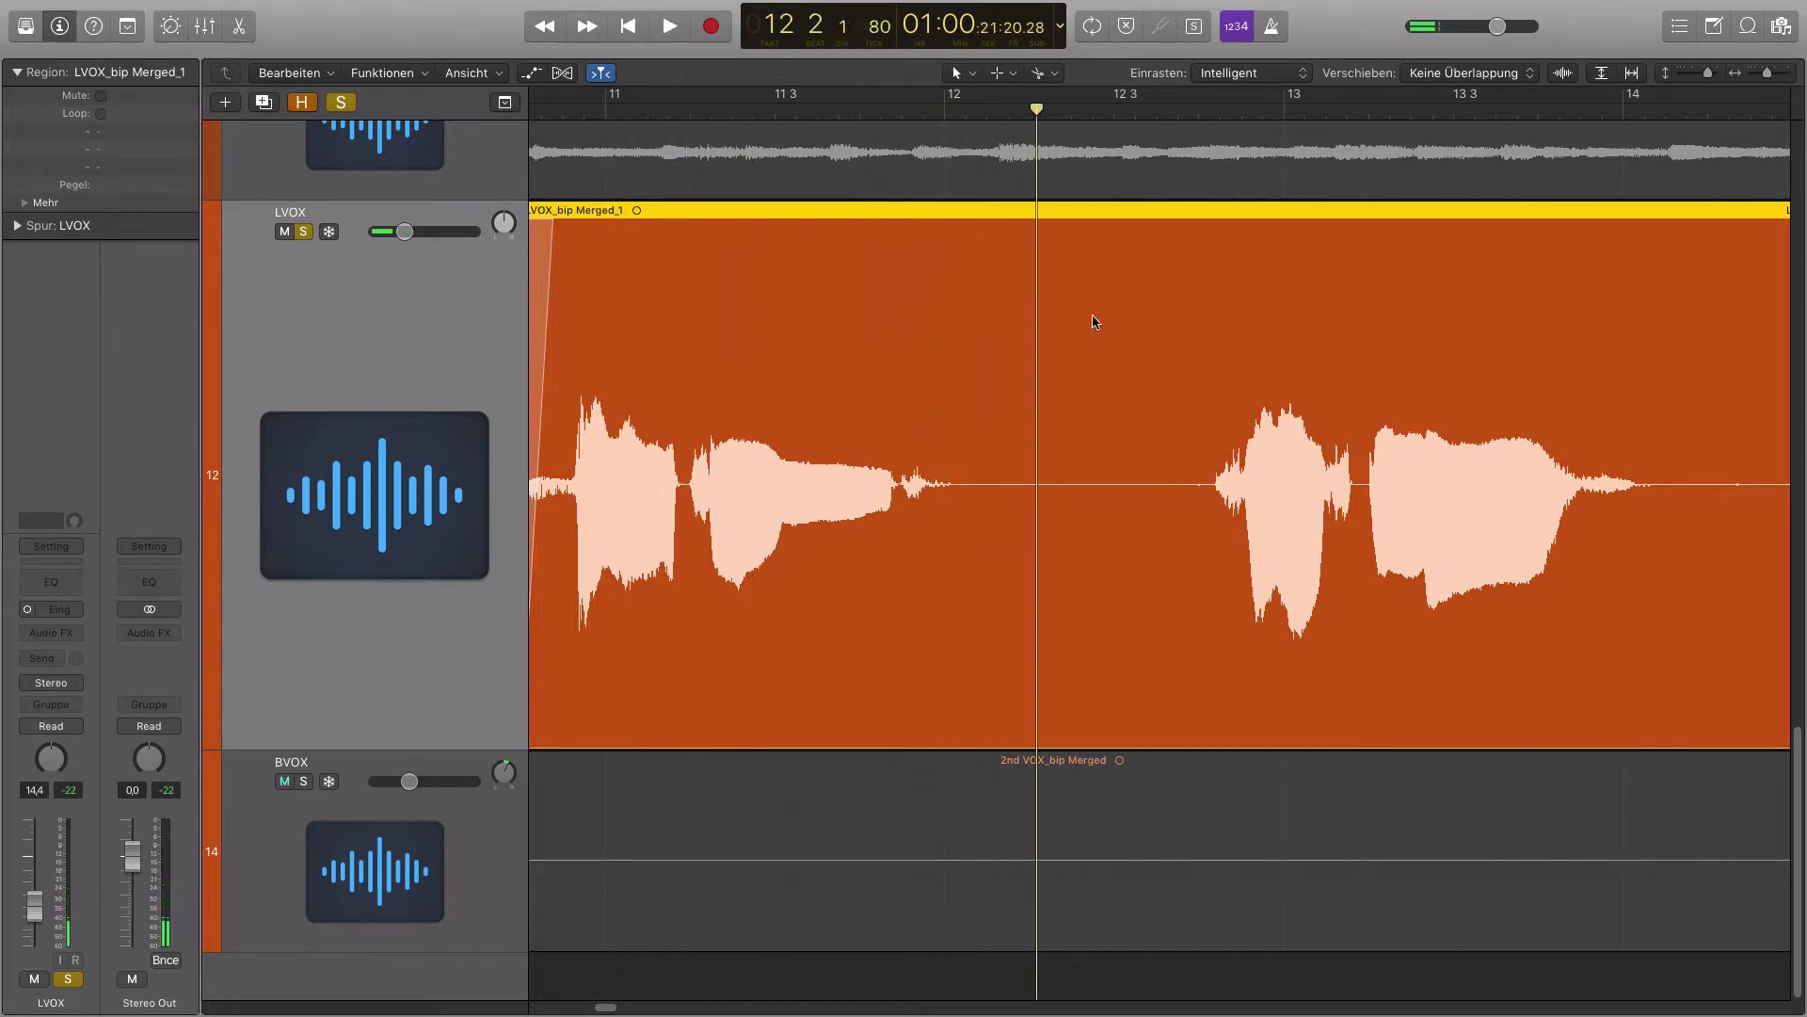
click(1010, 120)
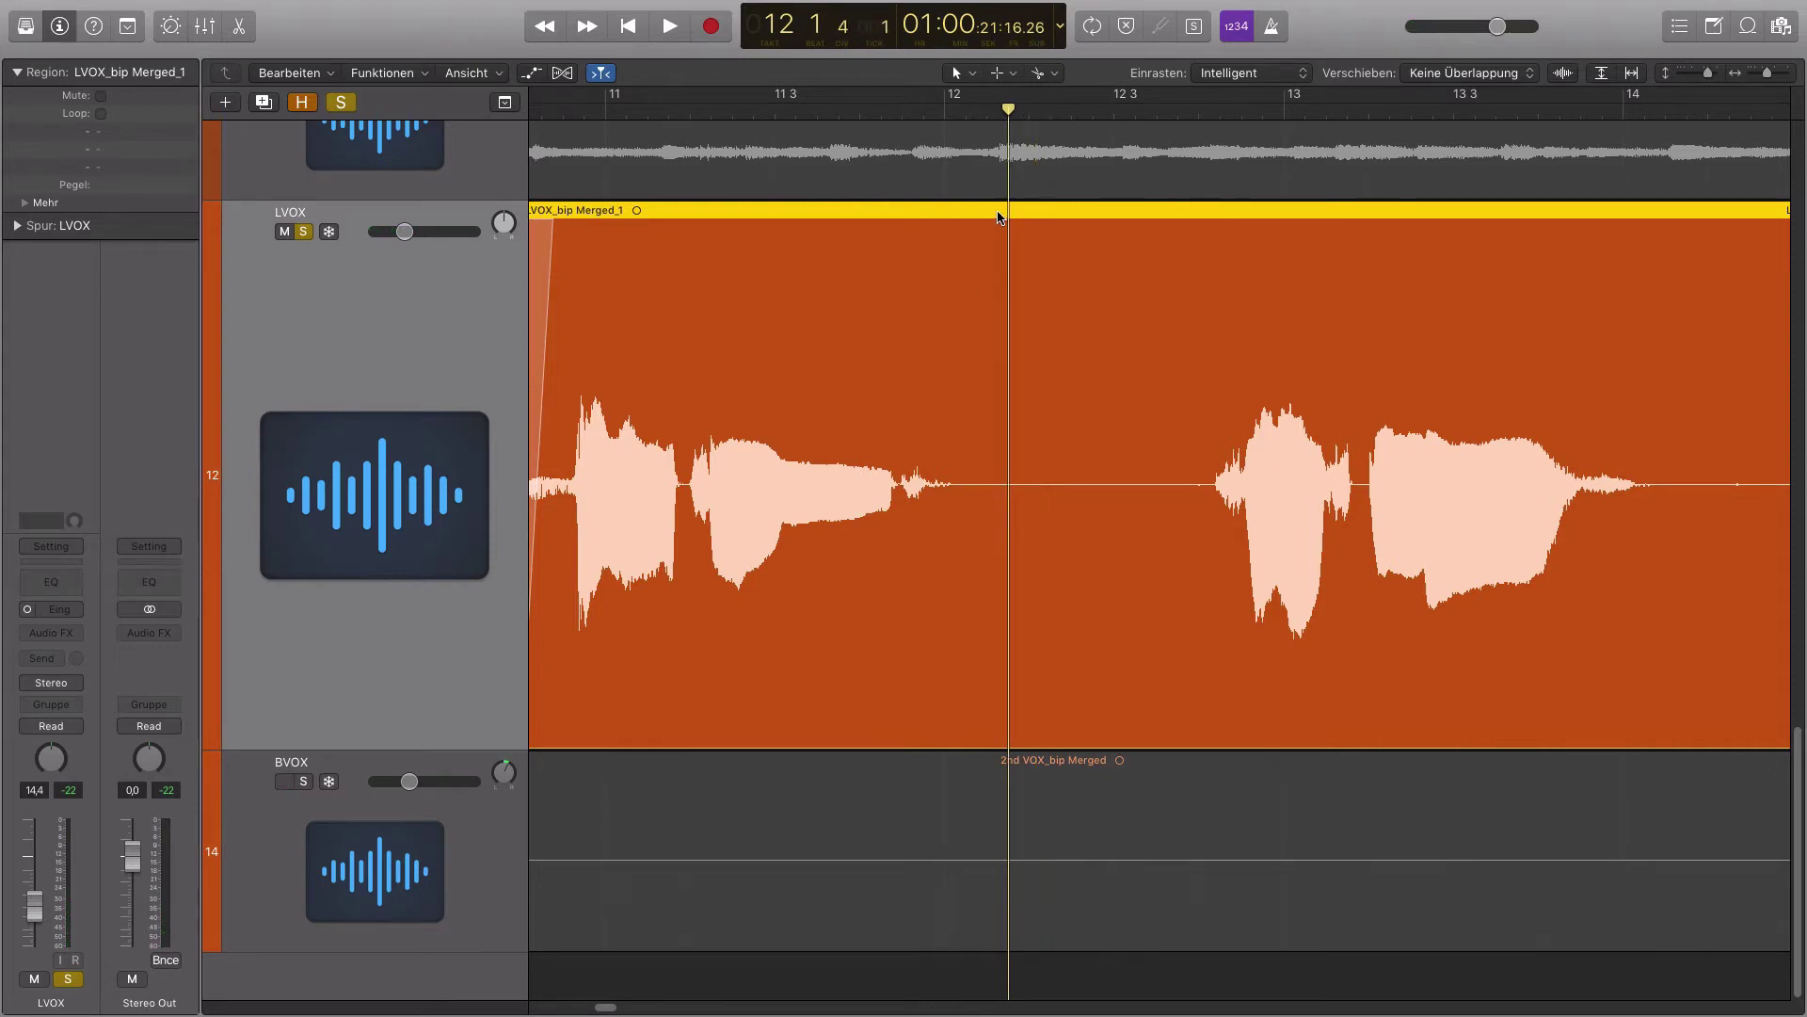
key(super+t)
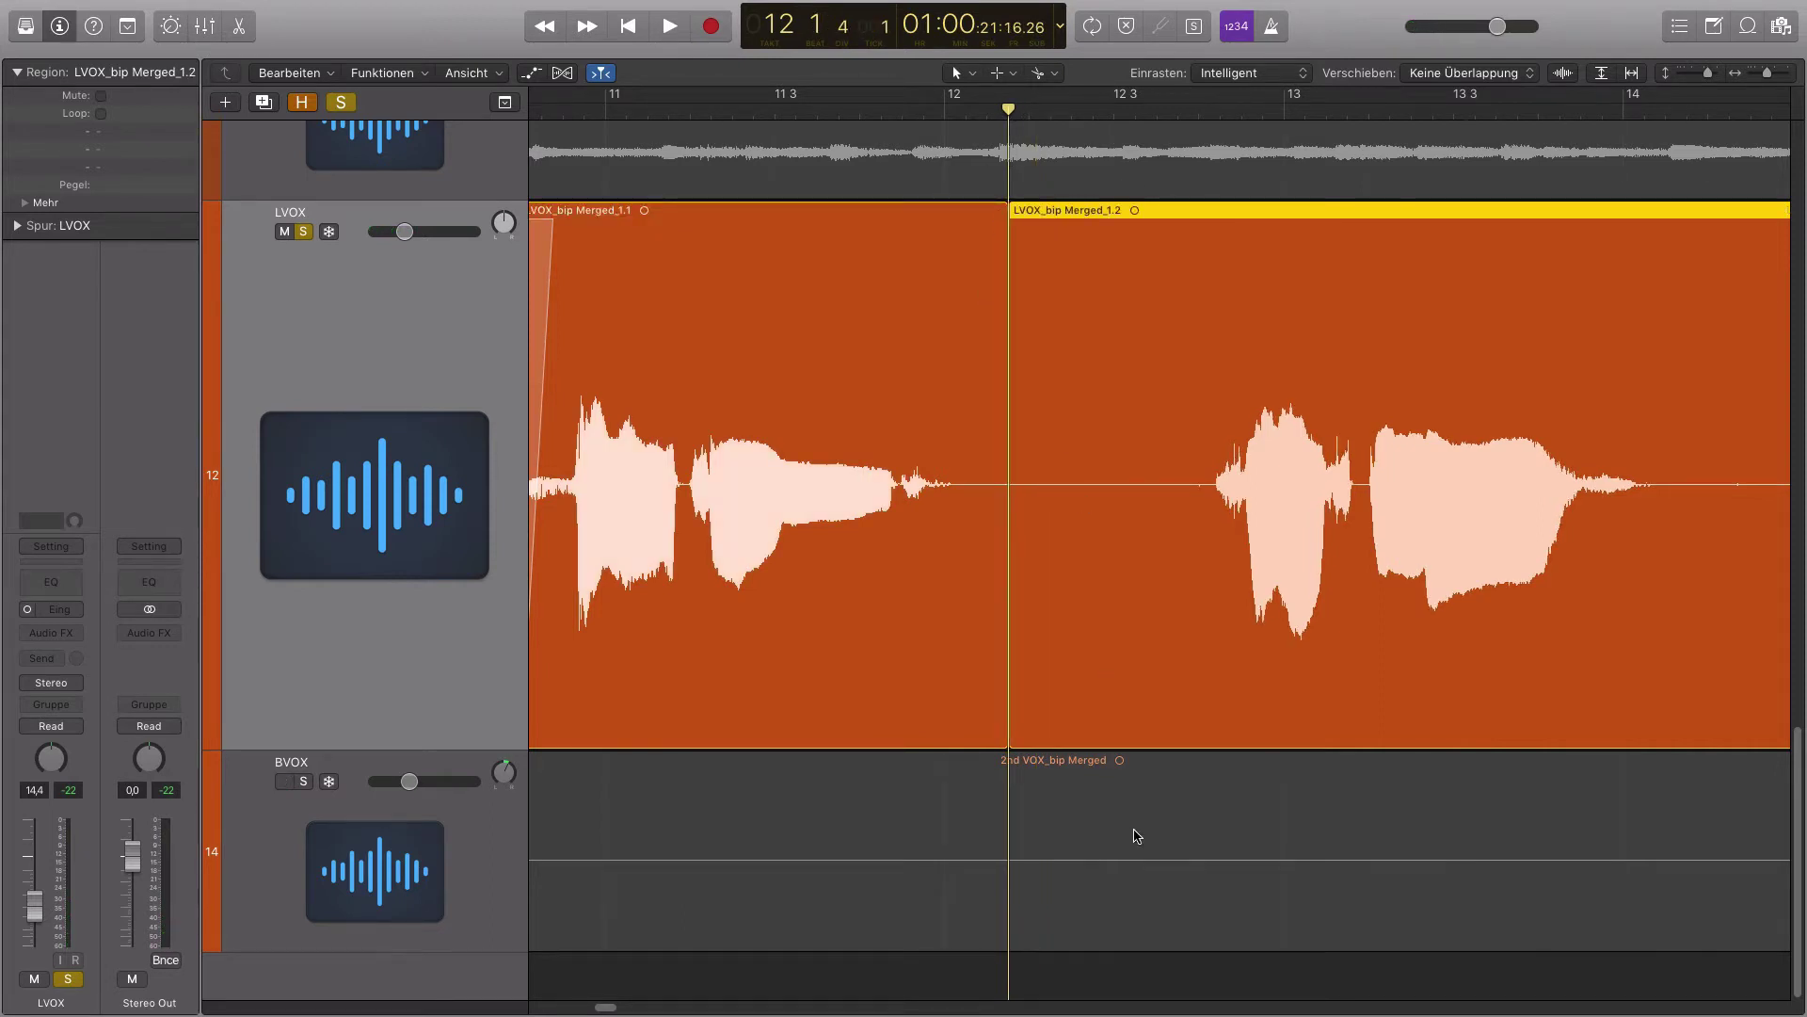
Trim the start of the region after the split to just before the second phrase, auditioning the gap along the way
key(space)
key(space)
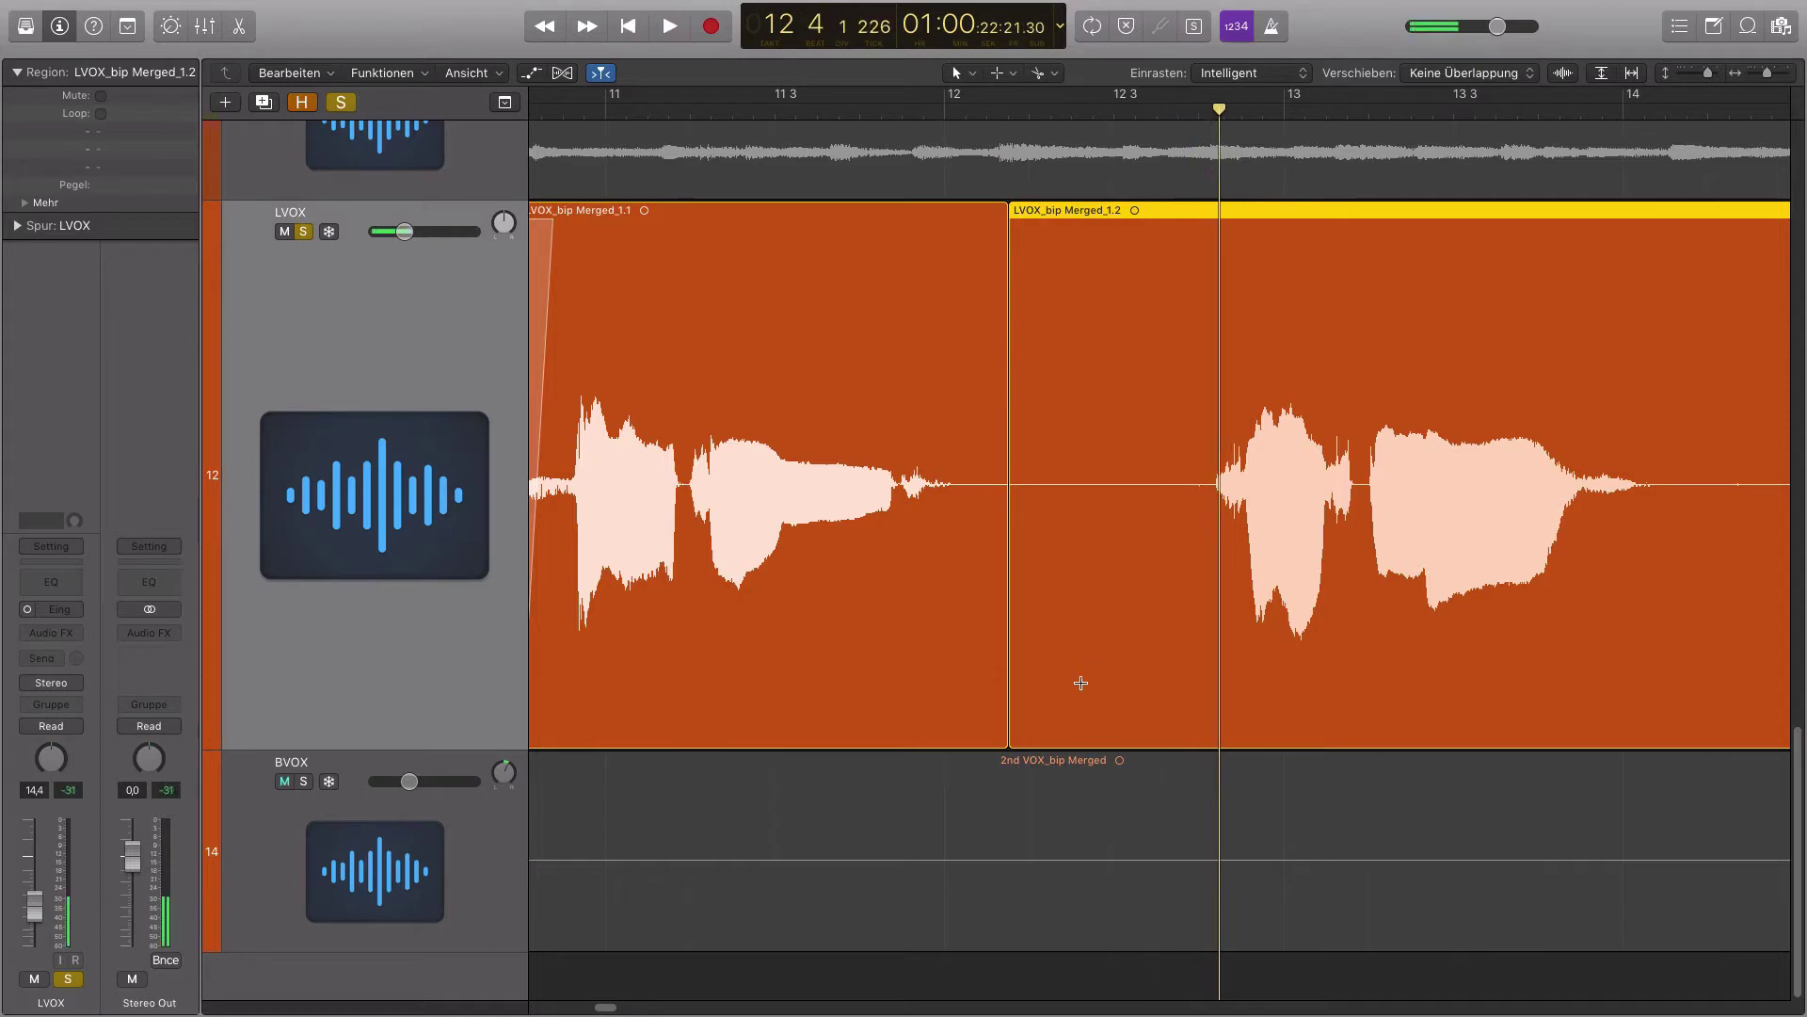
drag(1013, 735, 1093, 735)
click(1093, 113)
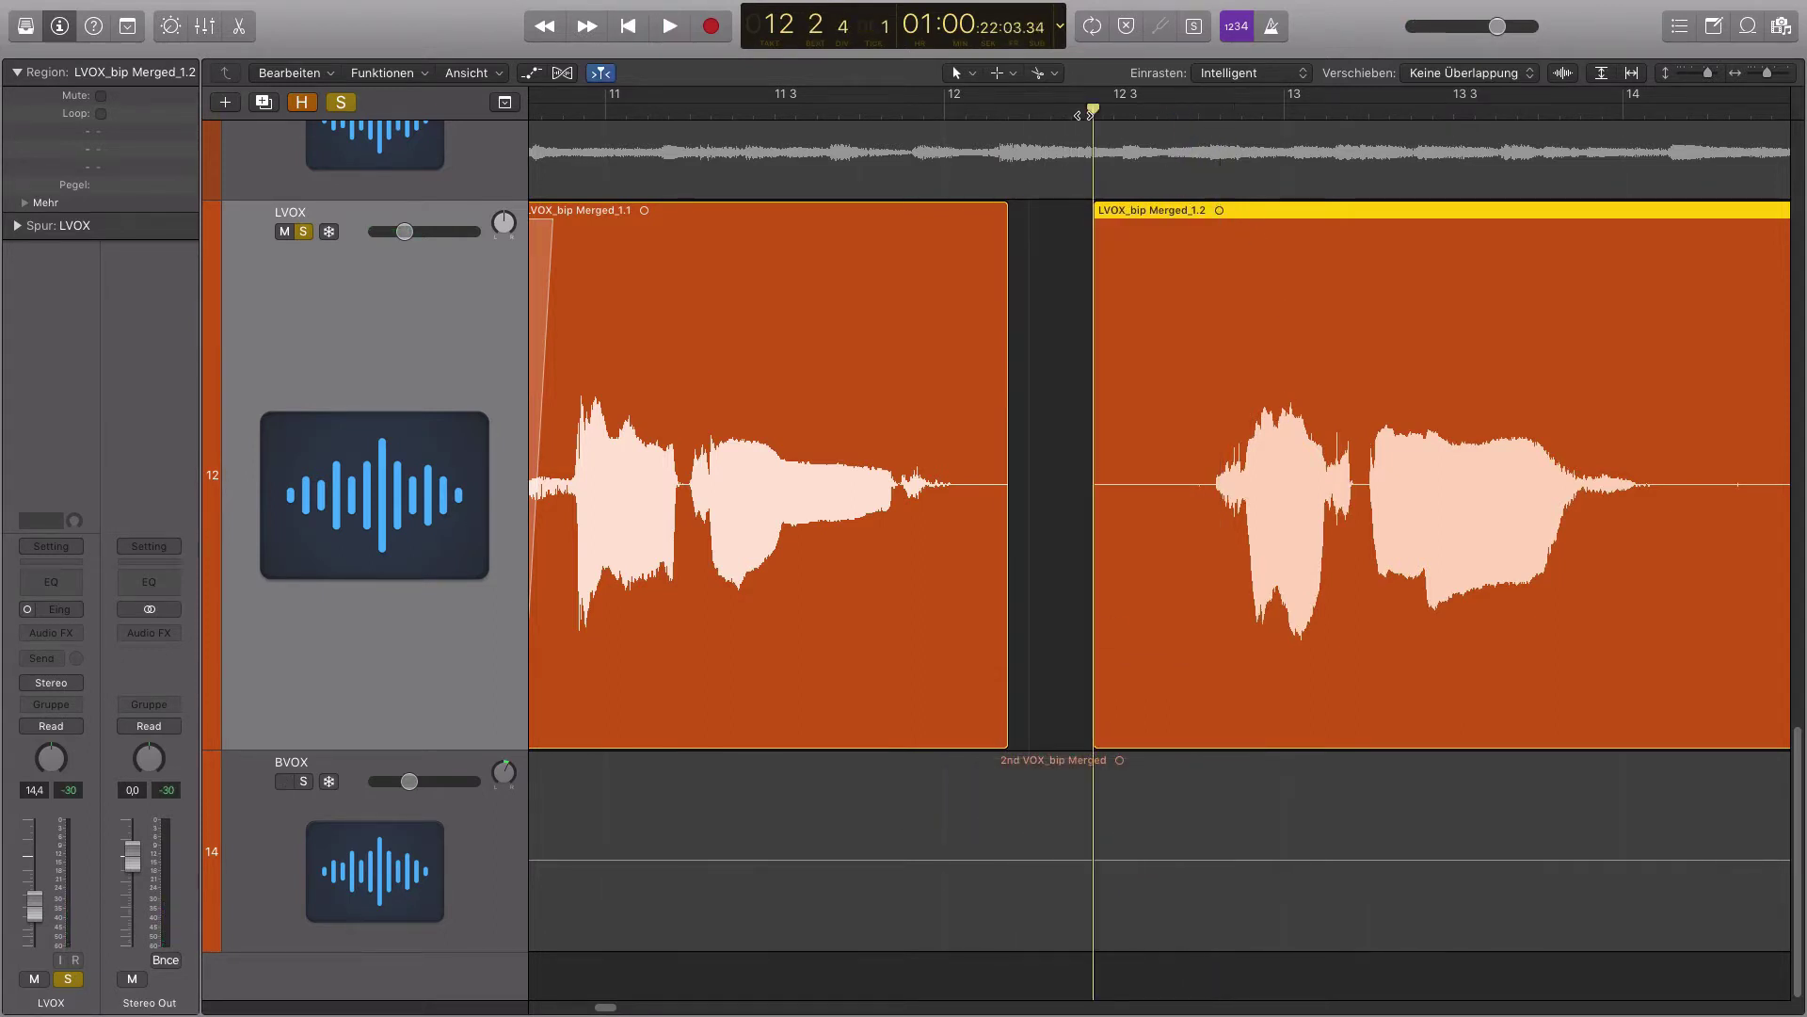
key(space)
key(space)
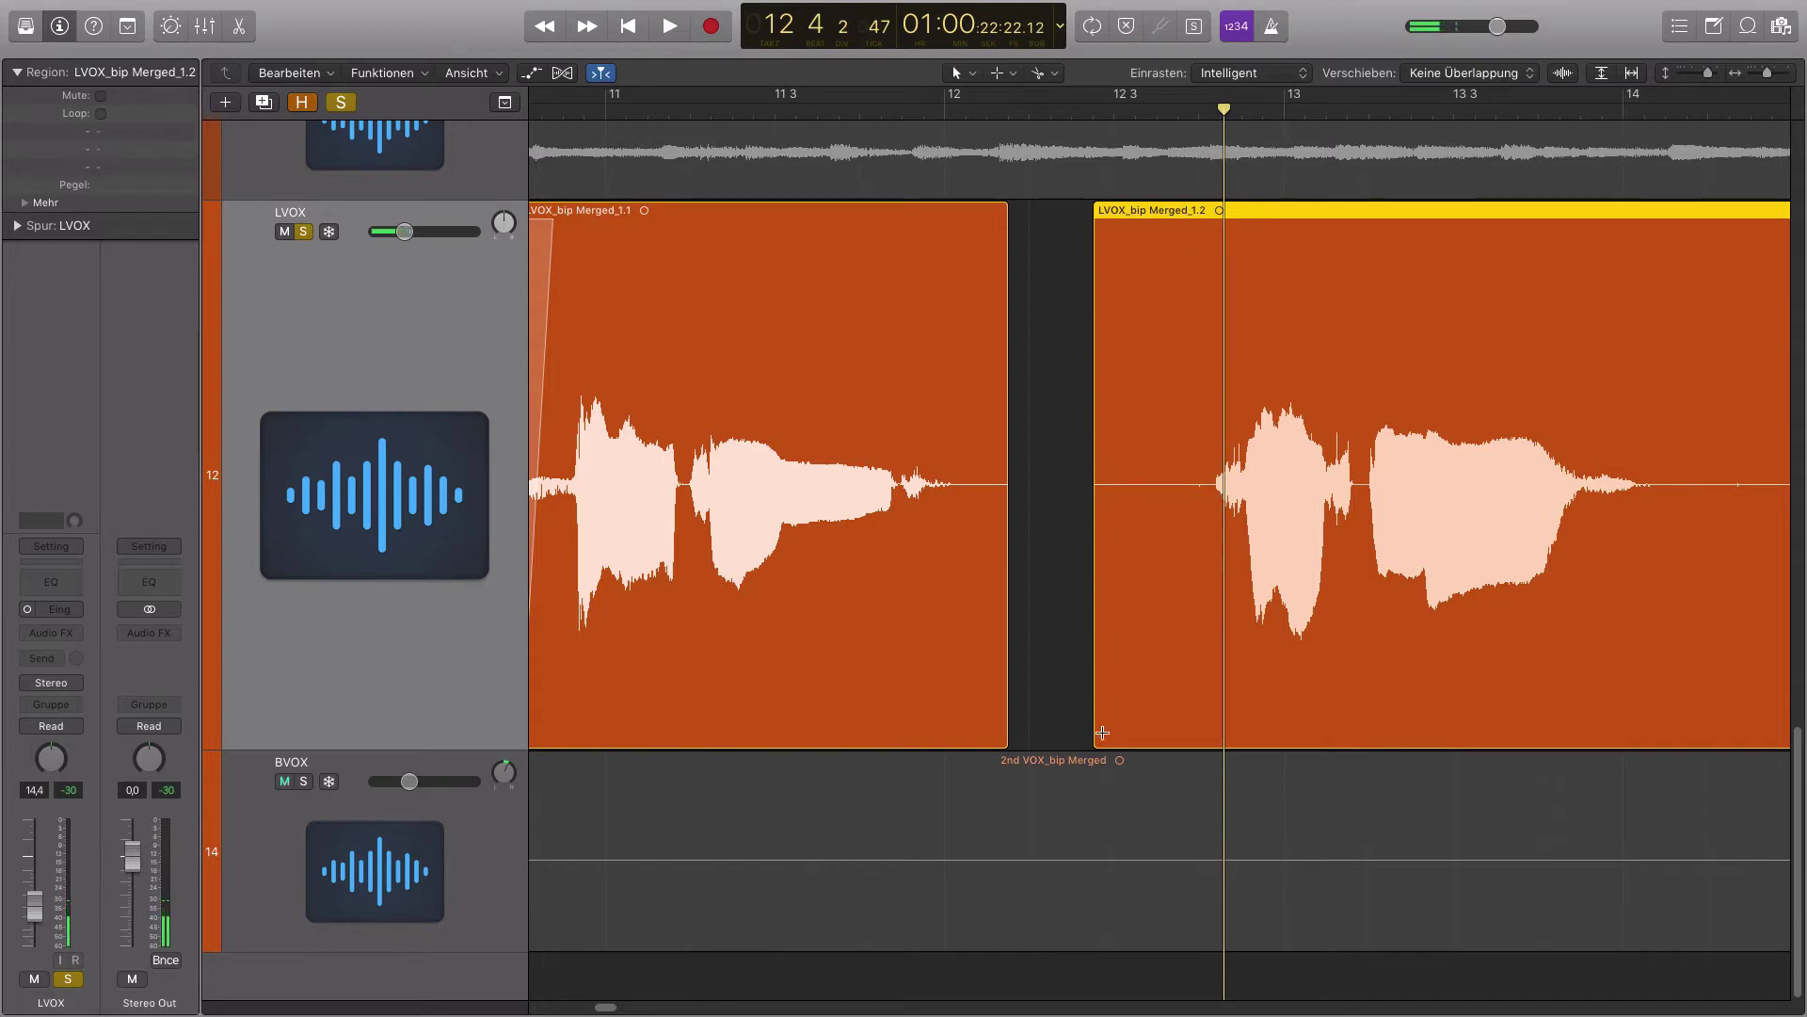
drag(1098, 732, 1206, 725)
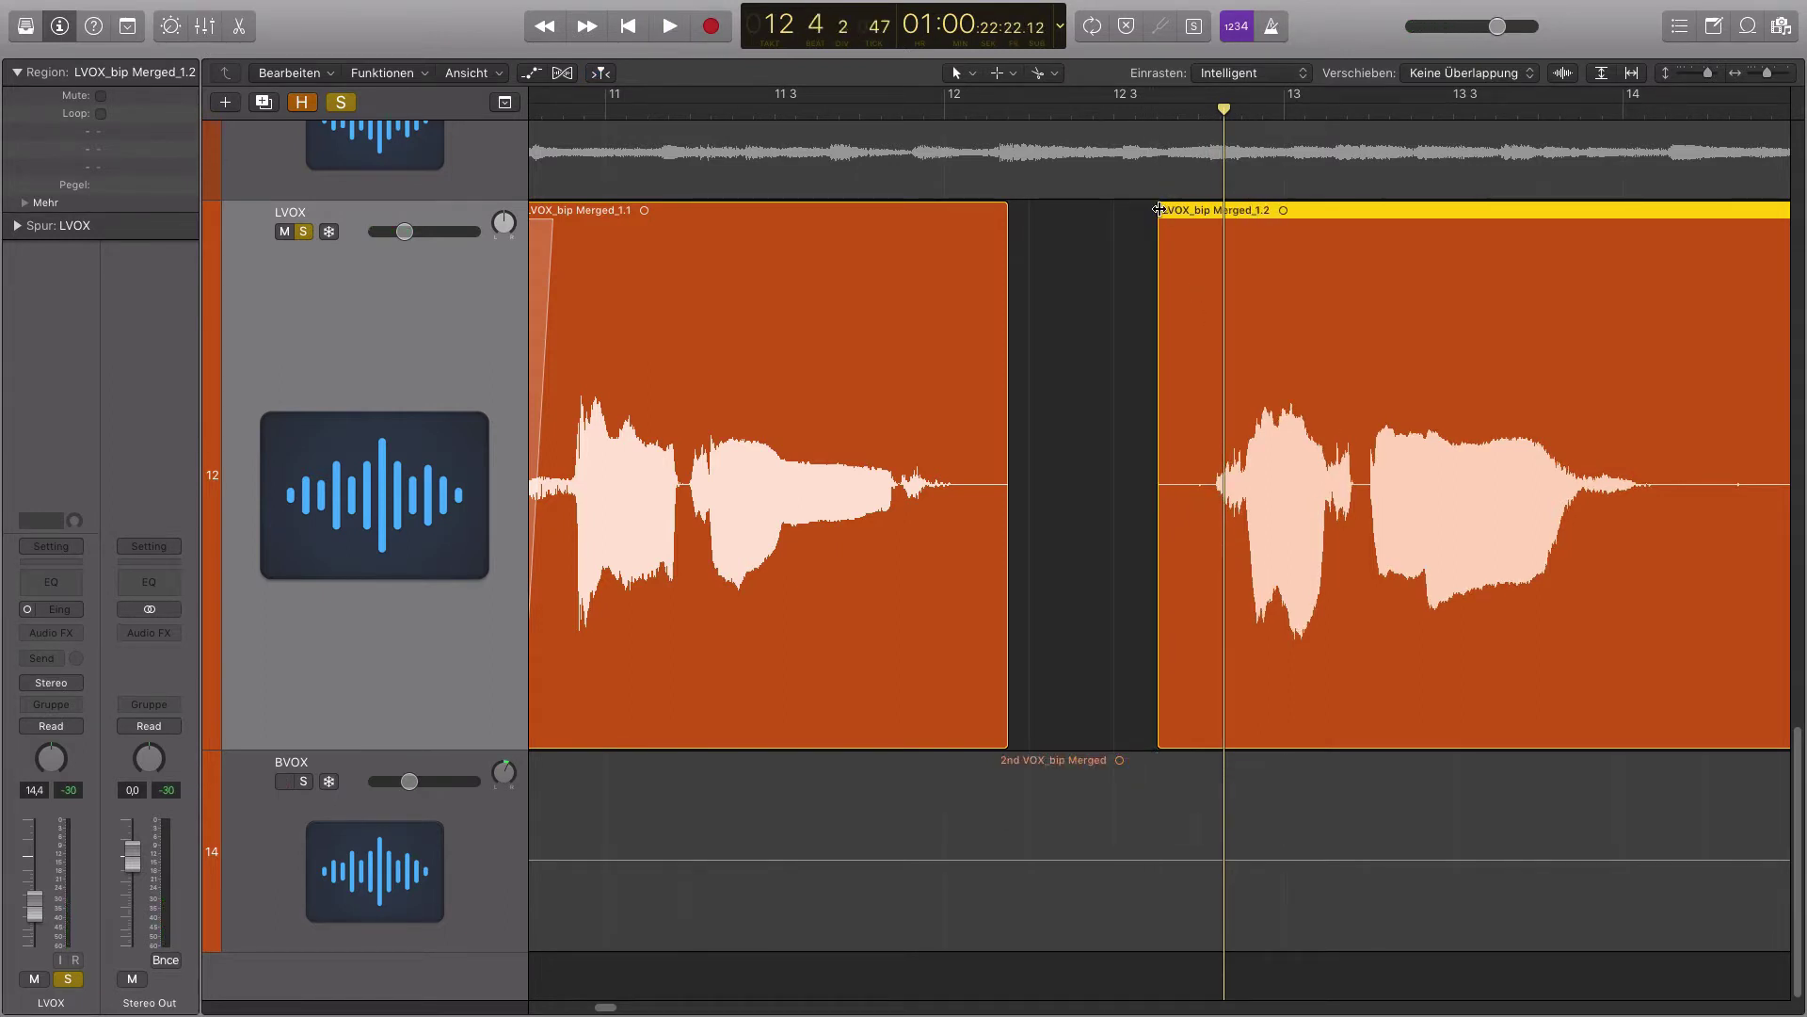
Add a fade-in at the start of the second phrase's region, audition it, and shorten it to end before the vocal enters
drag(1158, 209, 1223, 209)
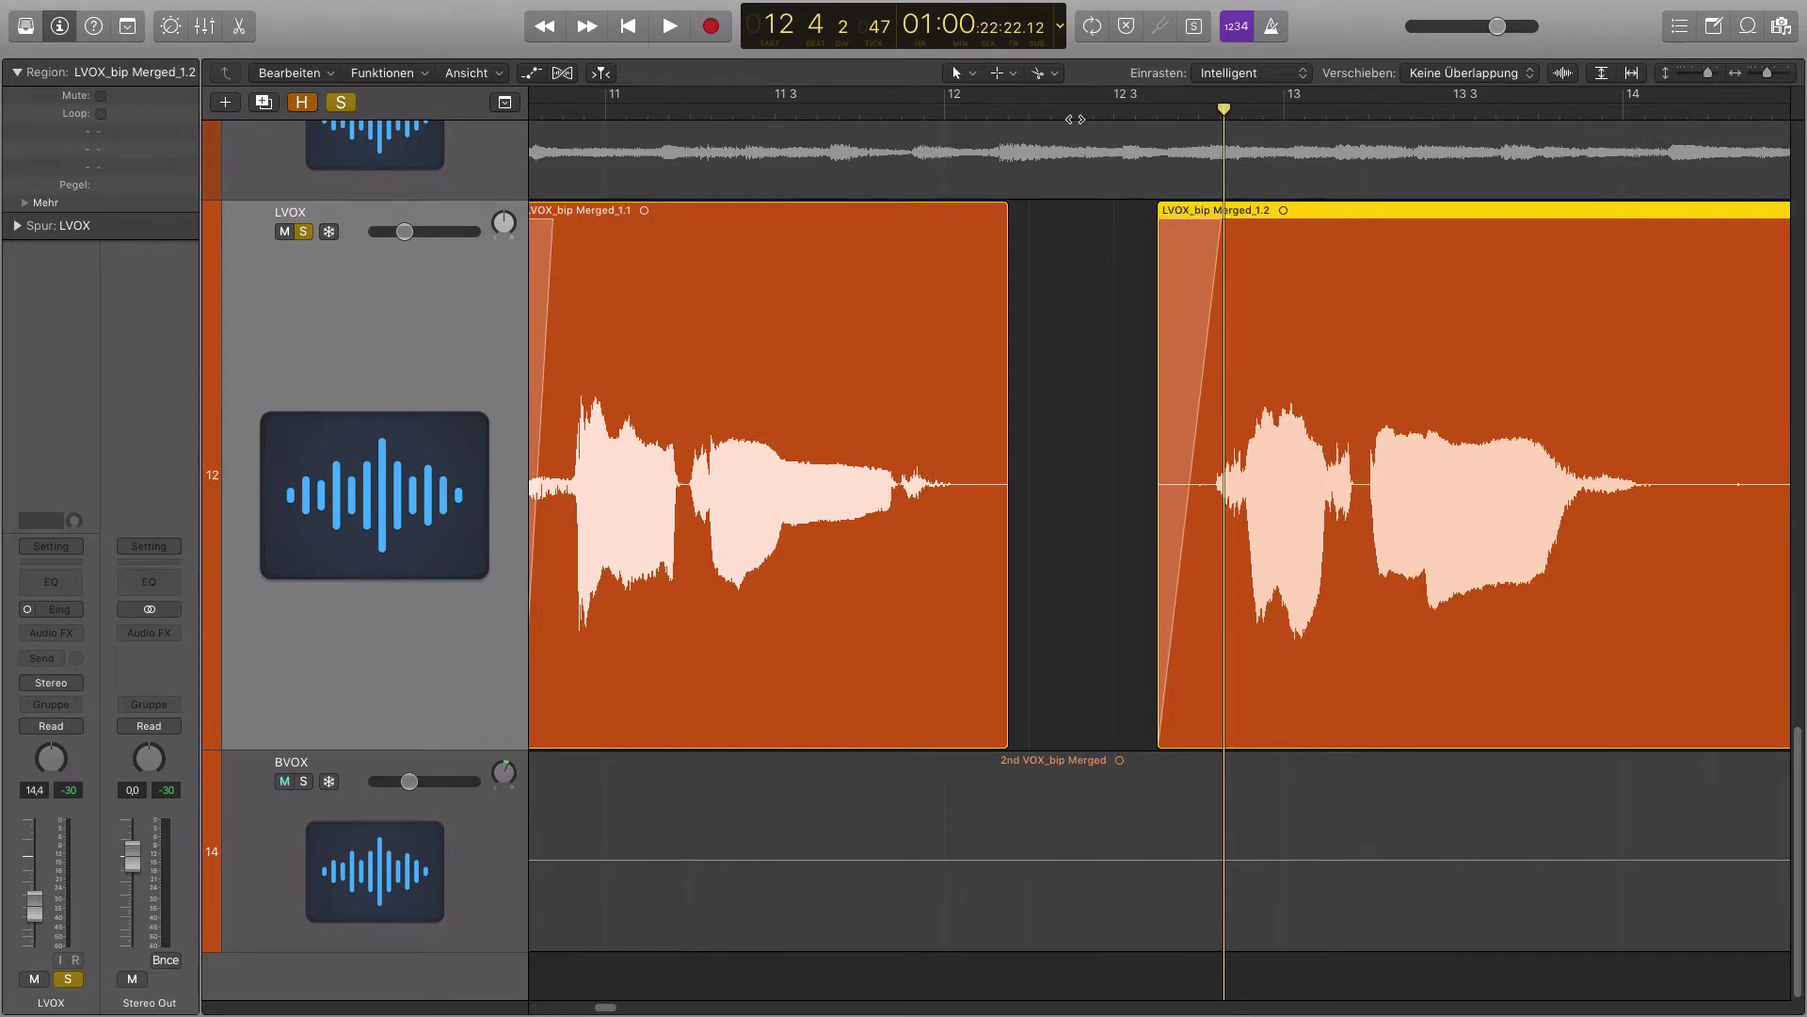
key(space)
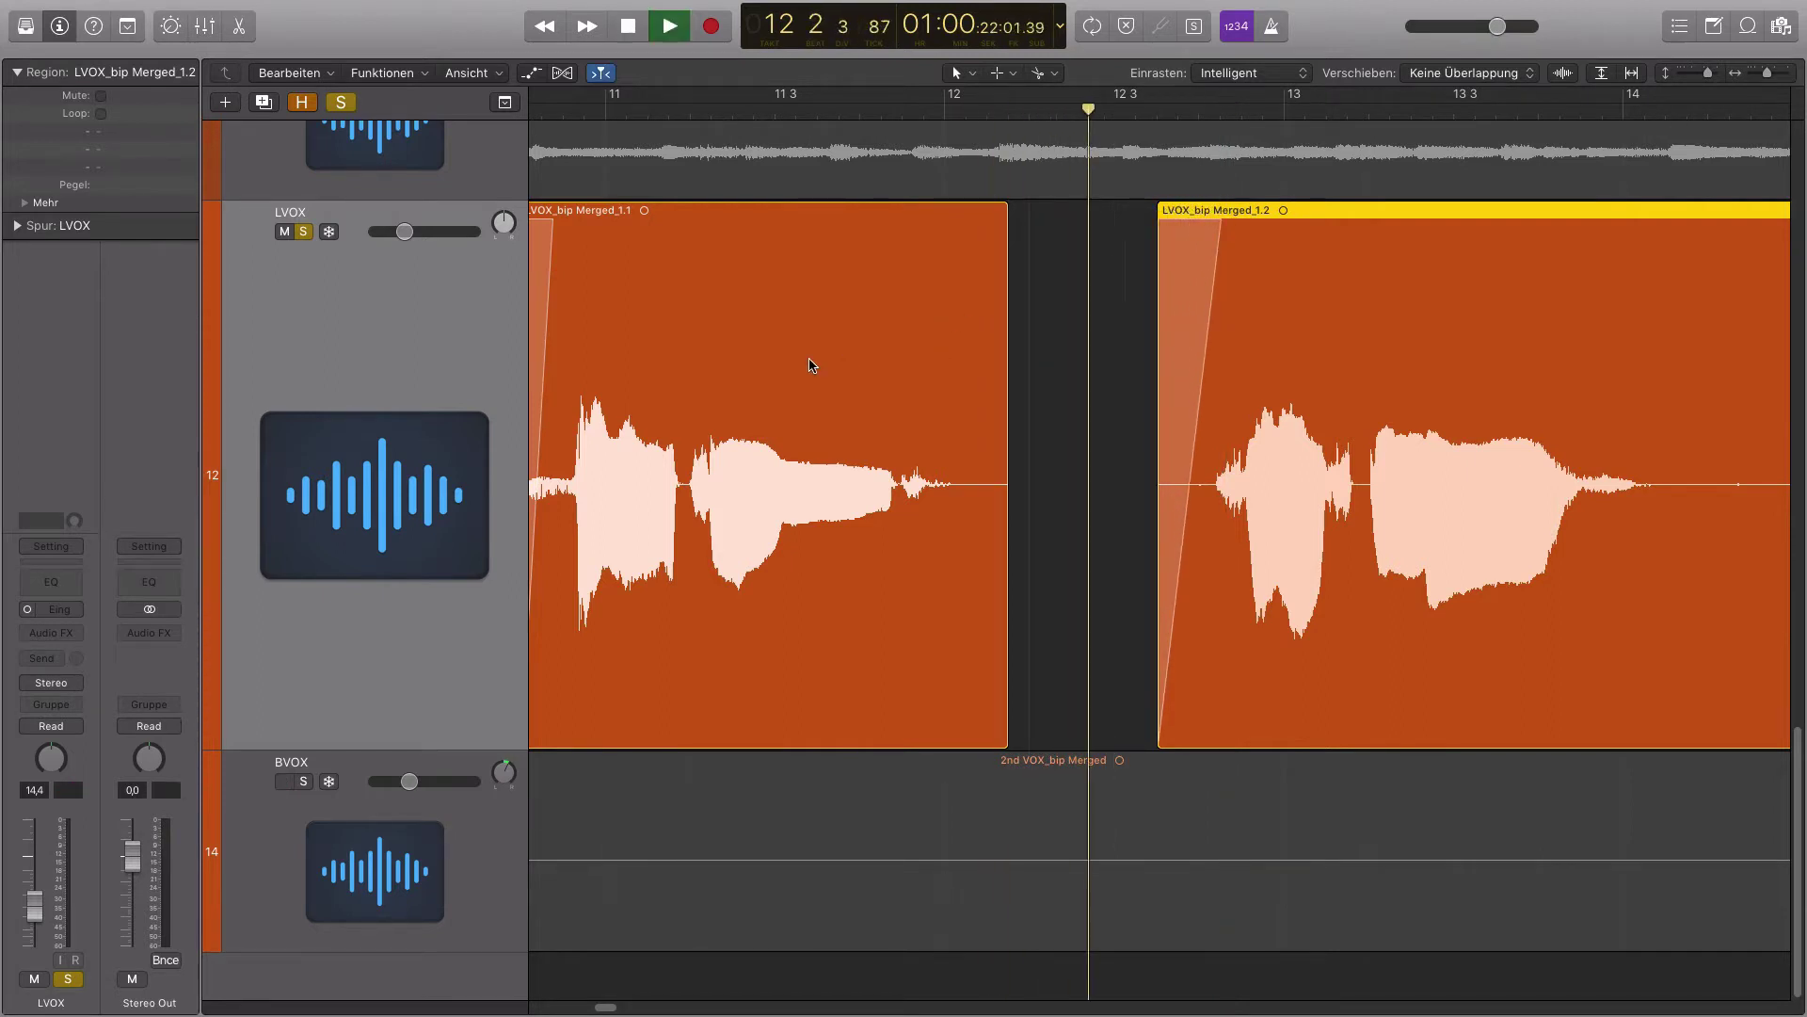
scroll(1167, 405, right, 5)
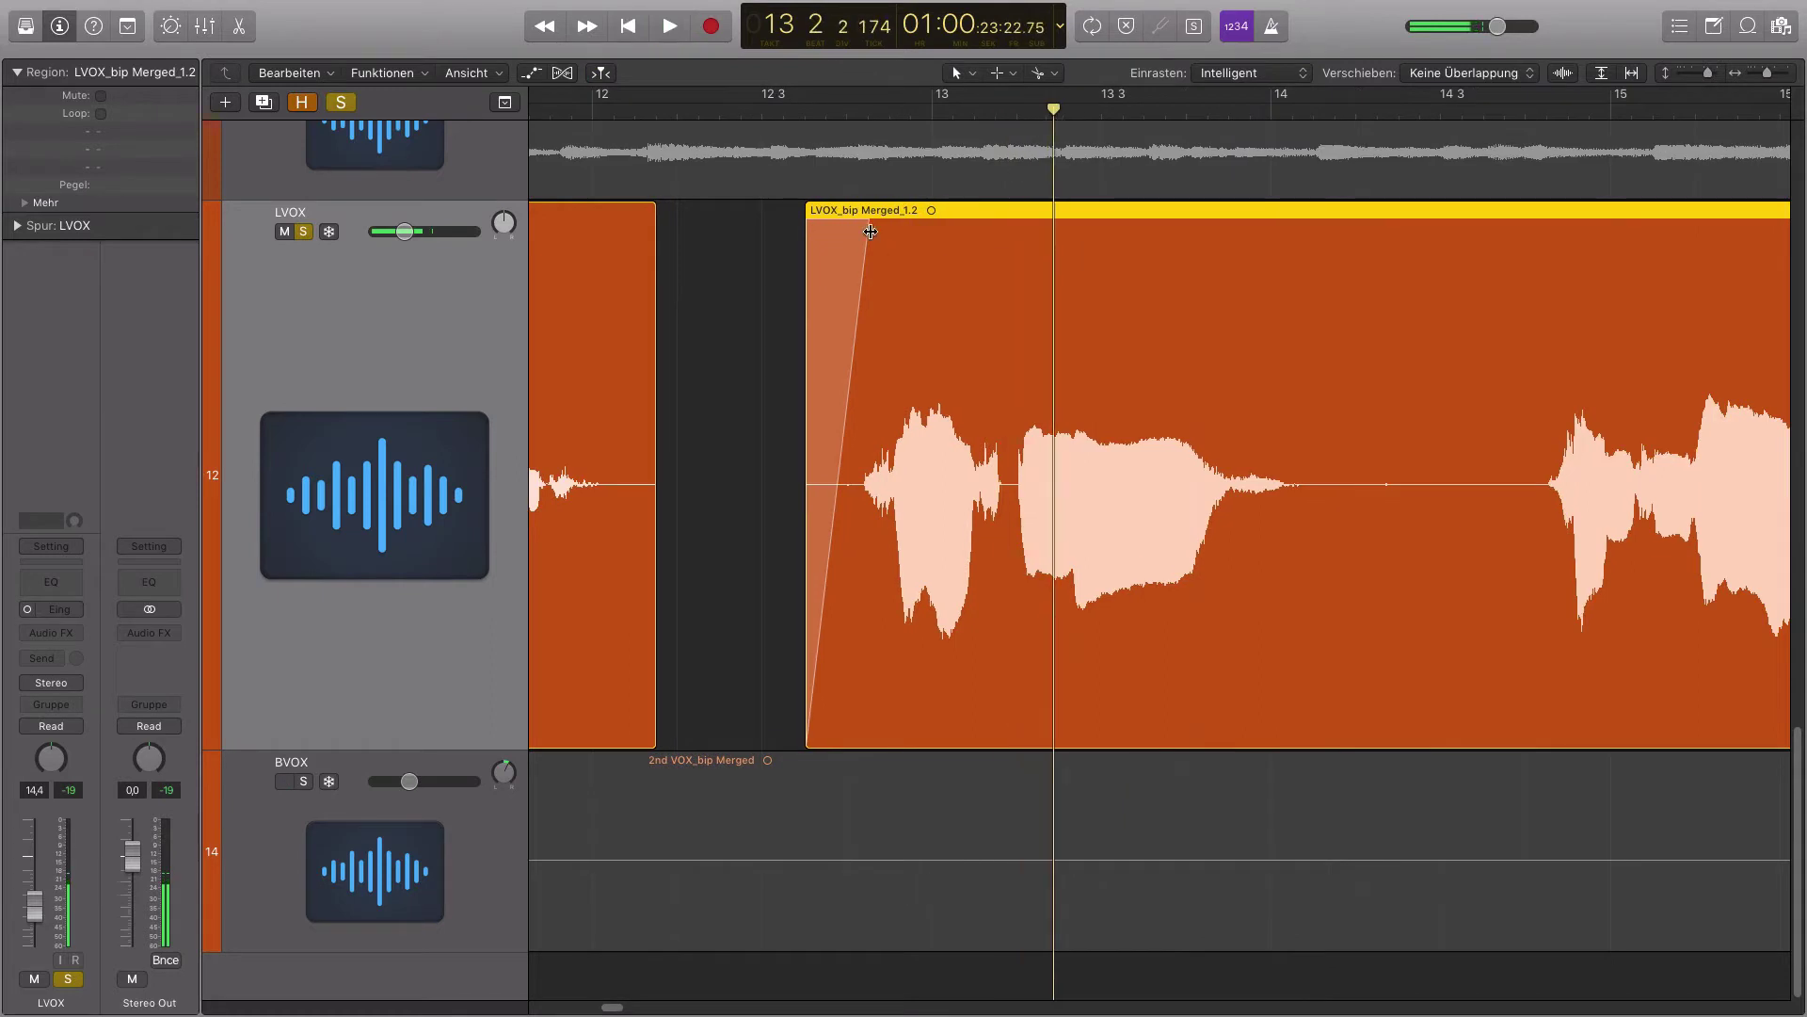
drag(868, 221, 844, 221)
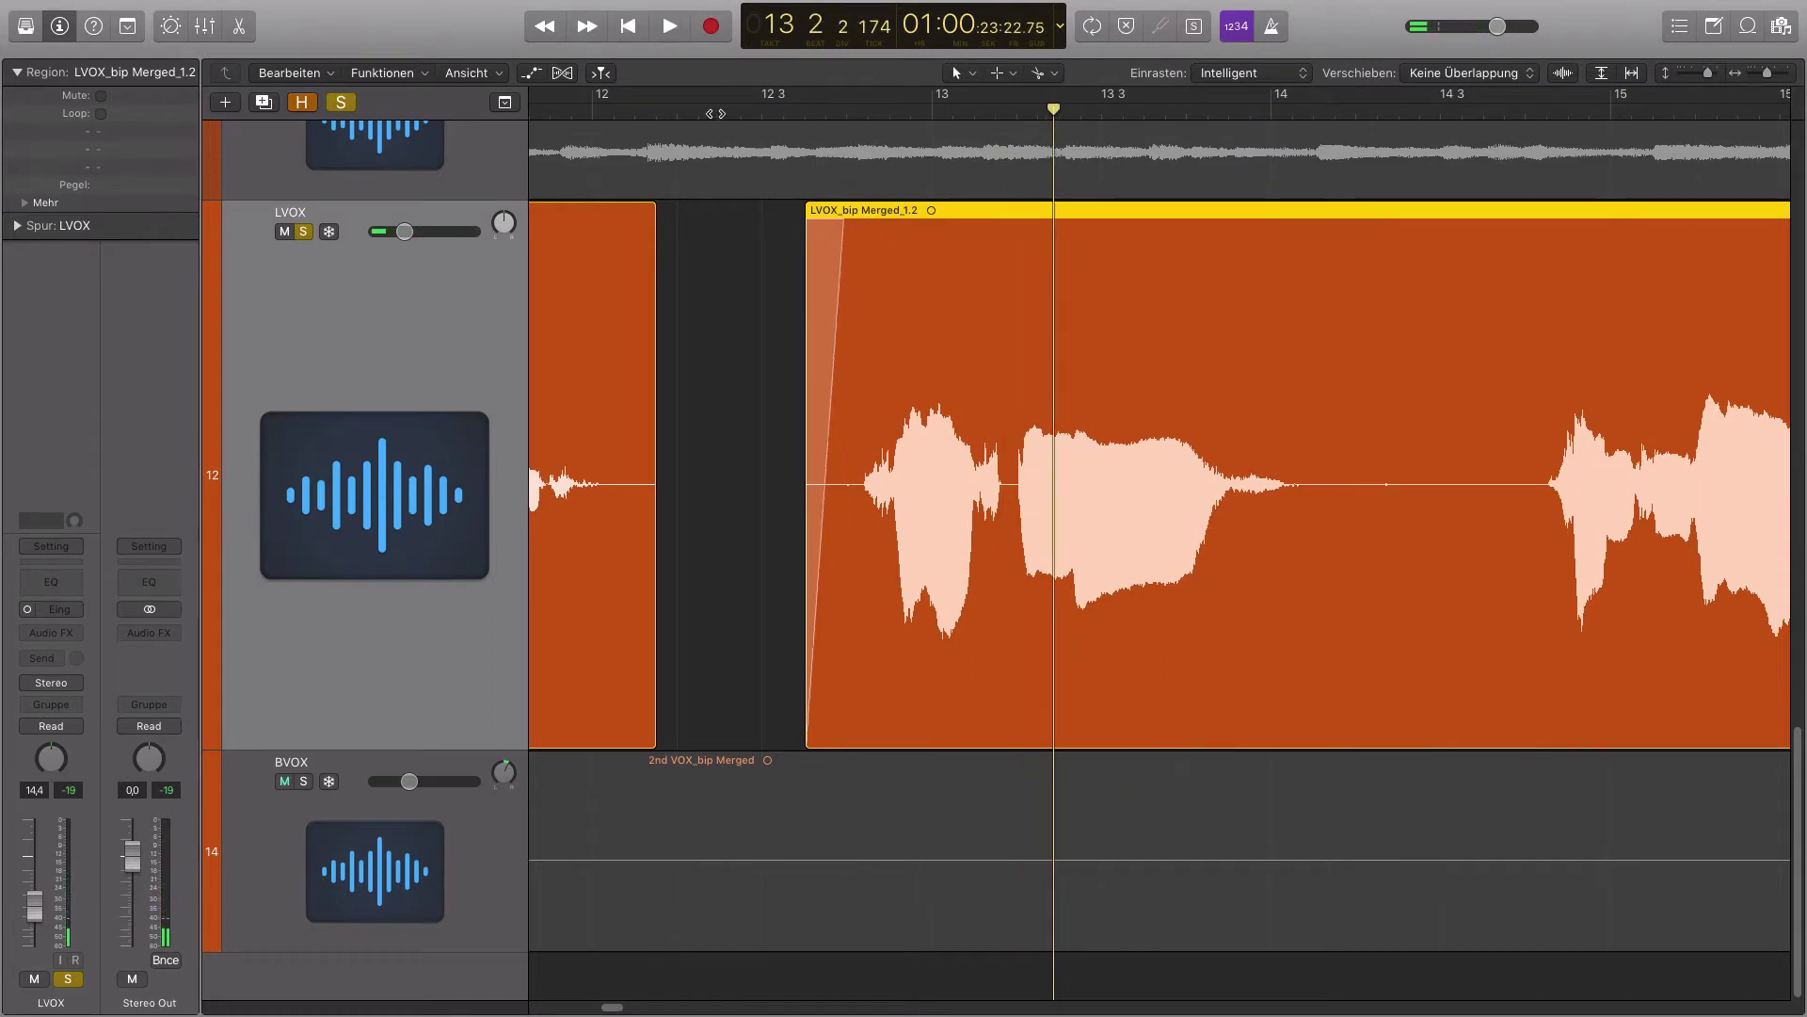
Audition the shortened fade-in through the second phrase and split the LVOX region in the silence after it at 14 1 2
click(713, 113)
key(space)
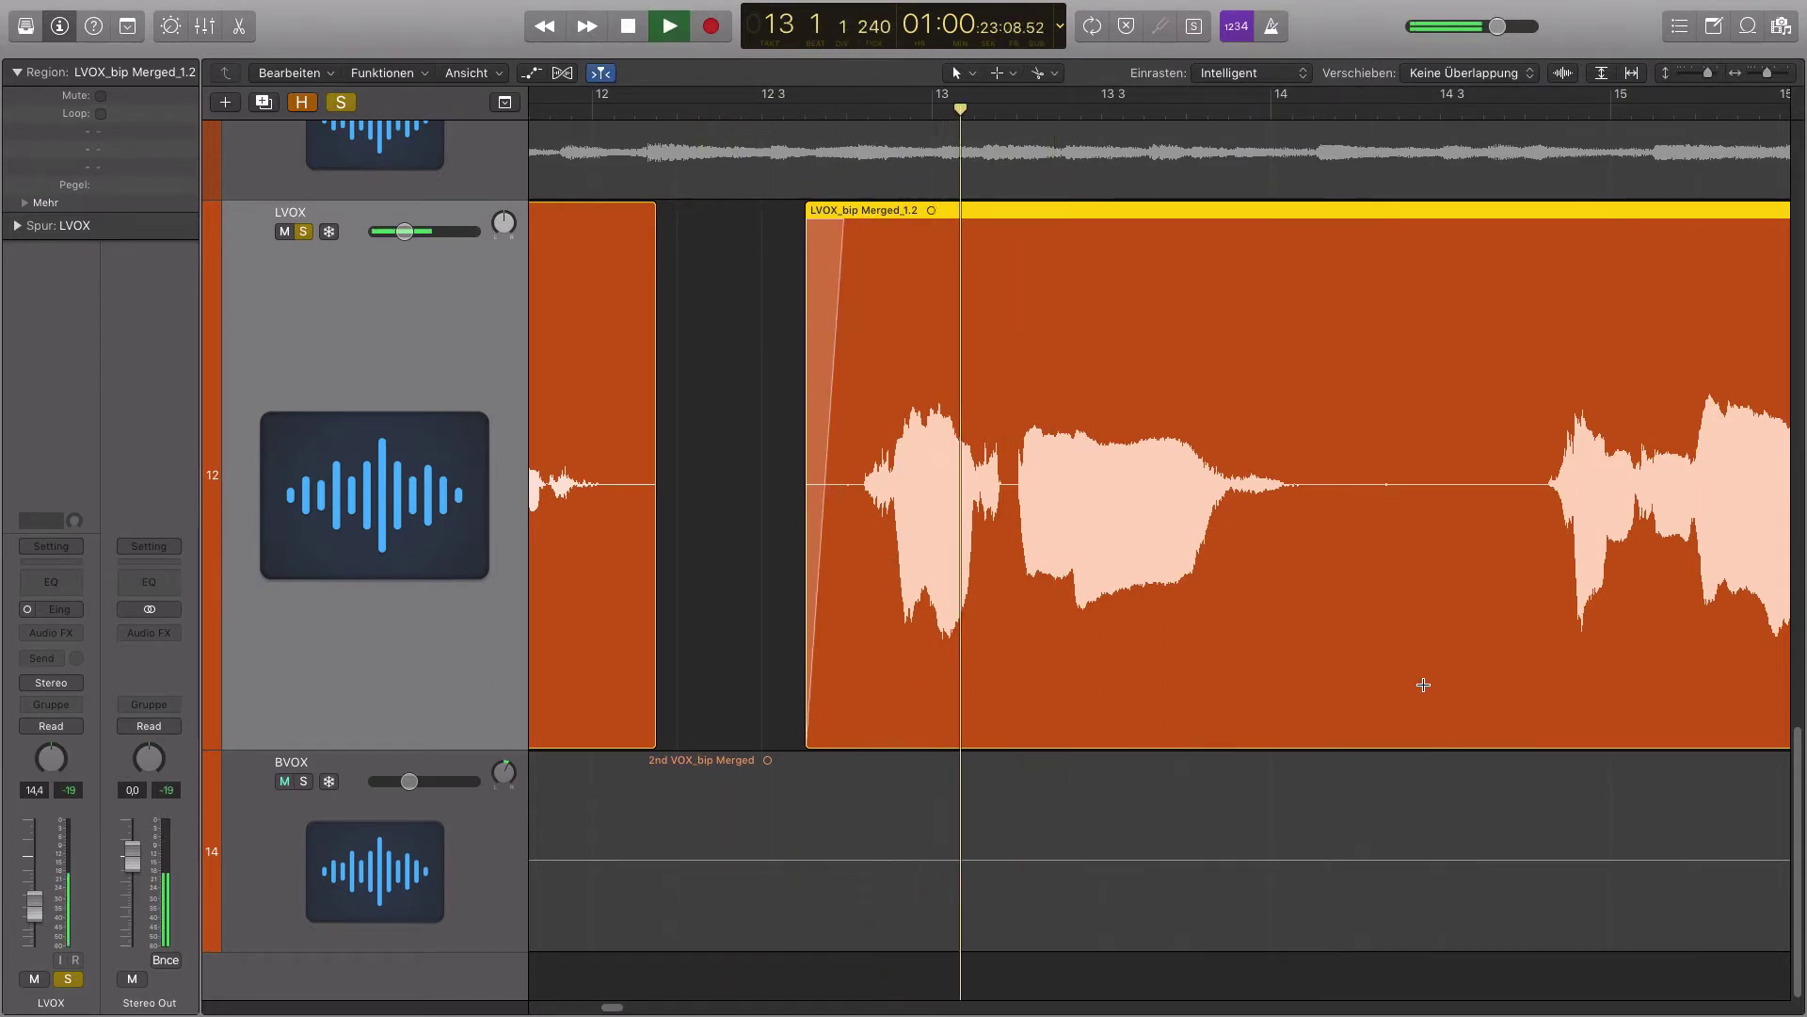
key(space)
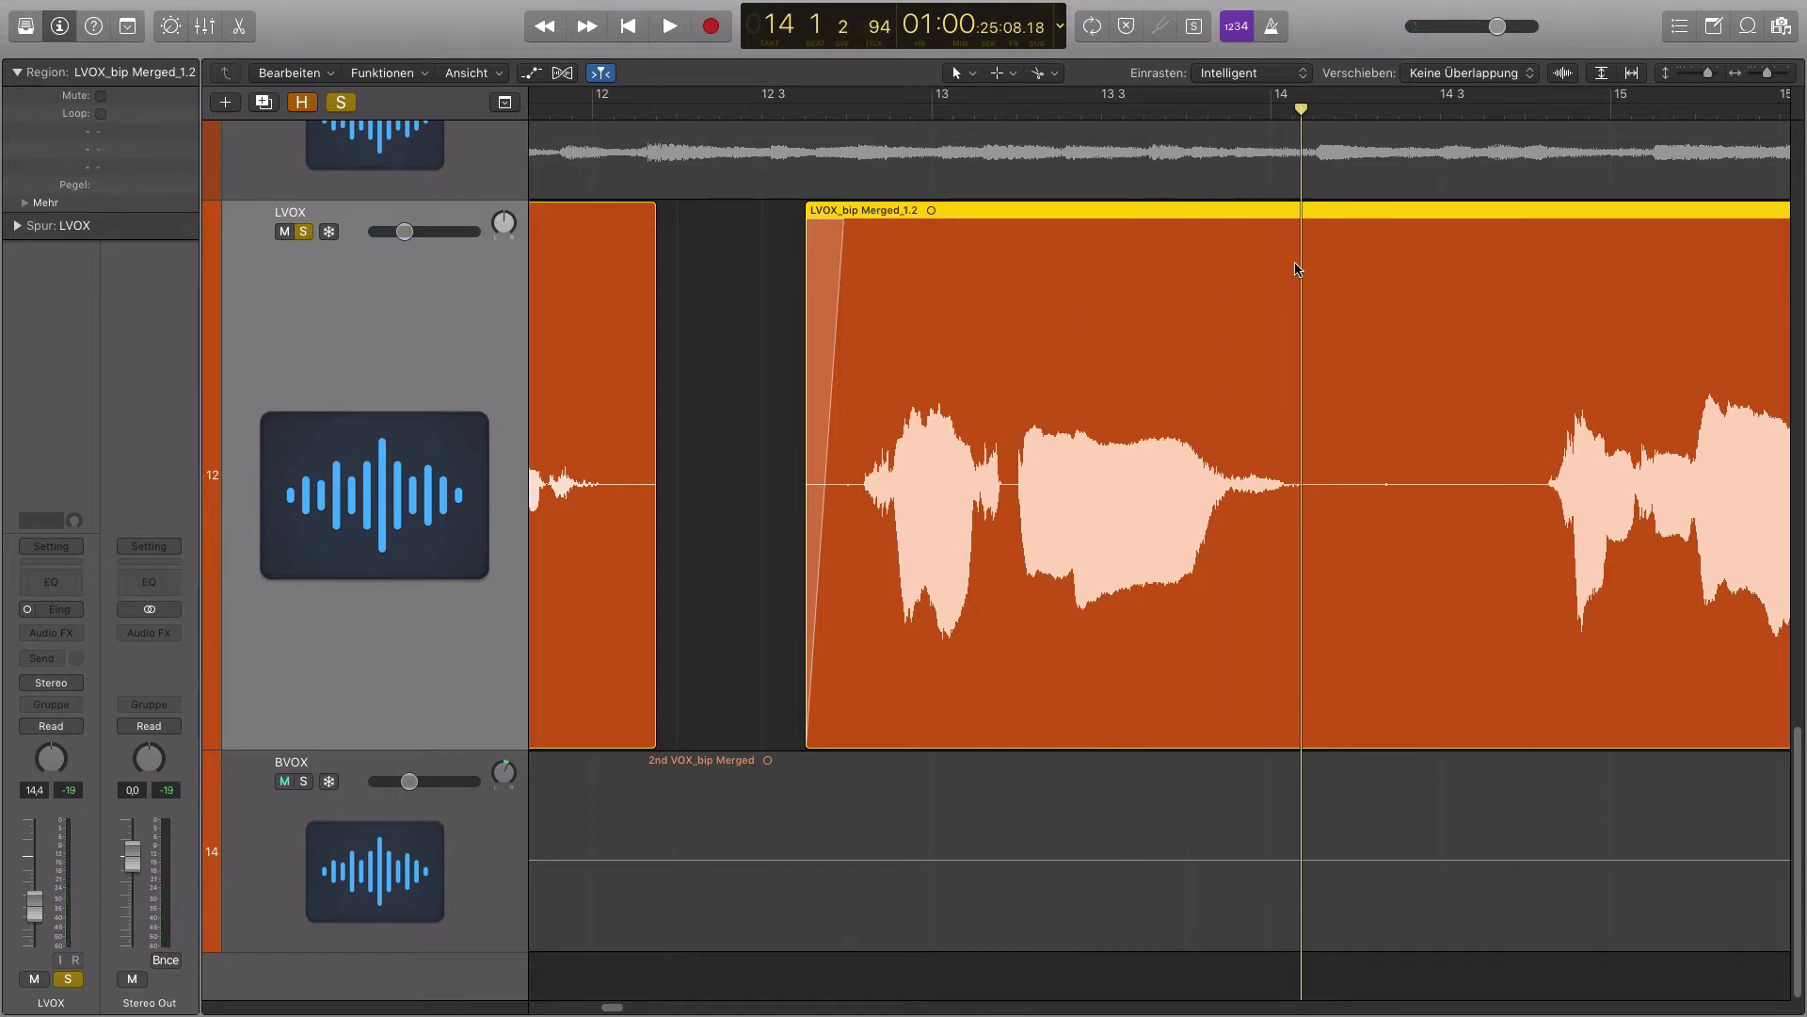
key(super+t)
Play the gap from the split at 14 1 2 up to the third phrase twice to check it for noise
scroll(1346, 376, right, 5)
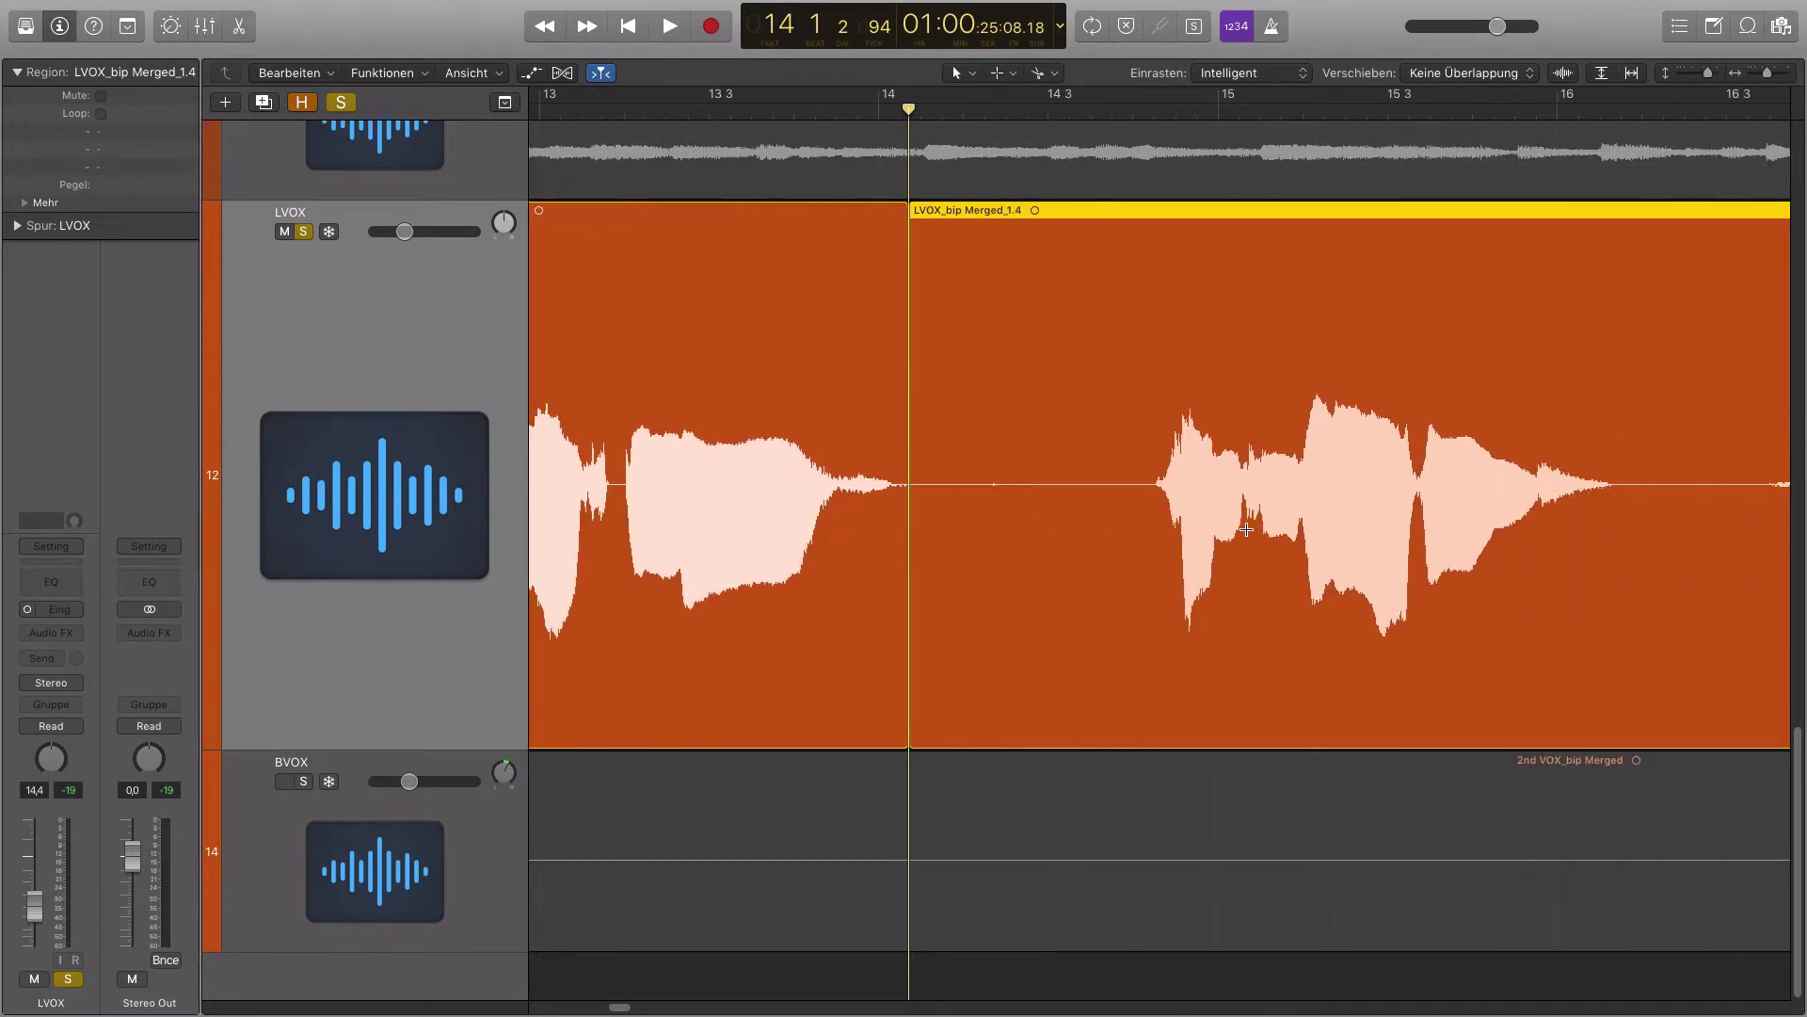
key(space)
key(space)
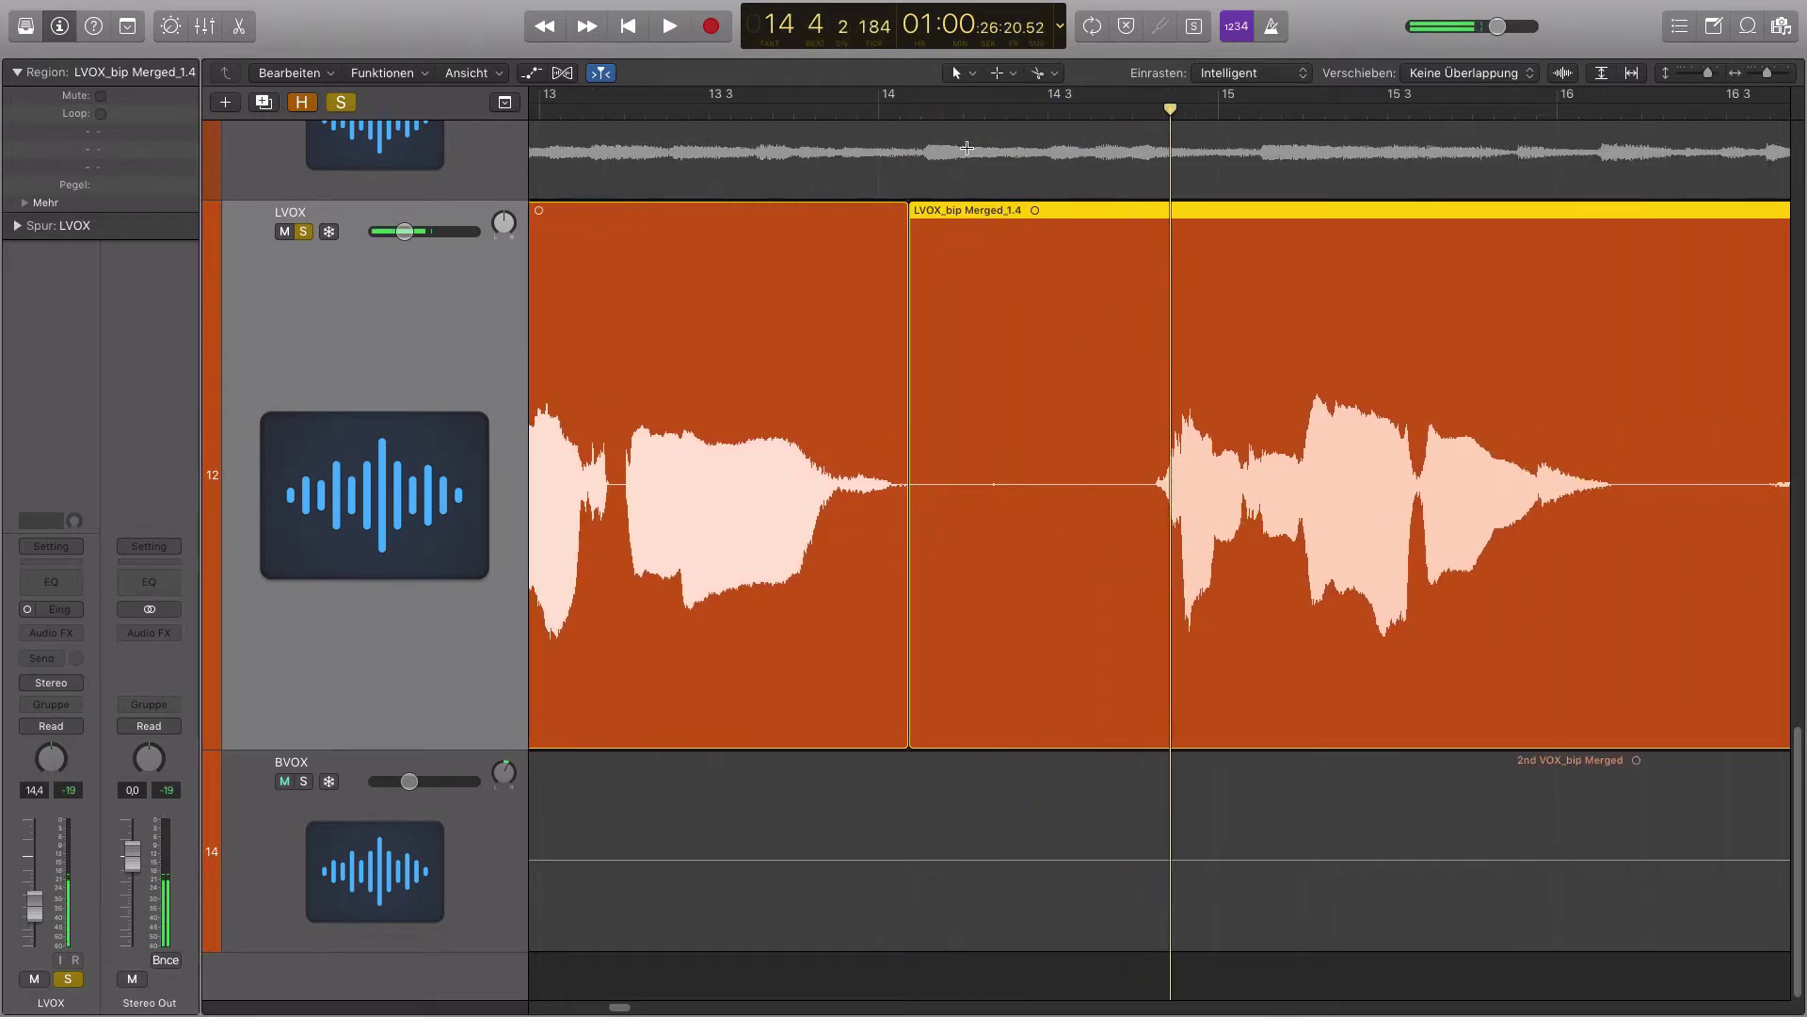
click(905, 115)
key(space)
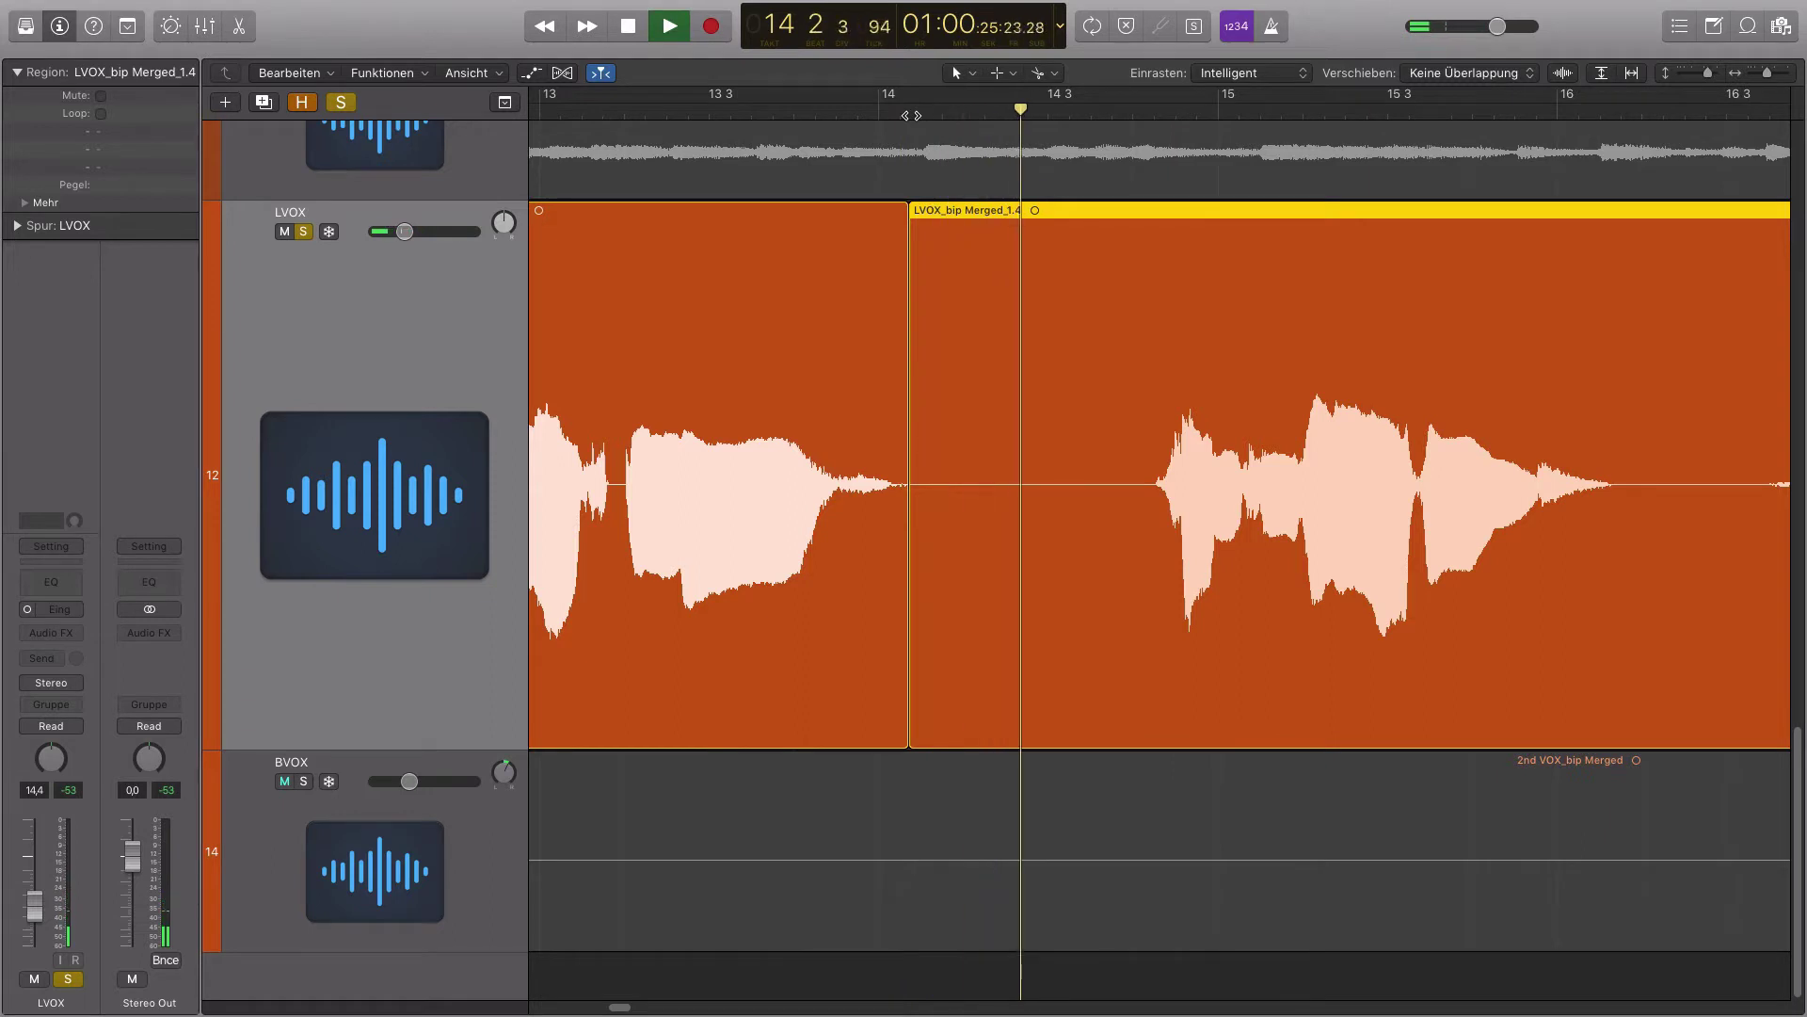
key(space)
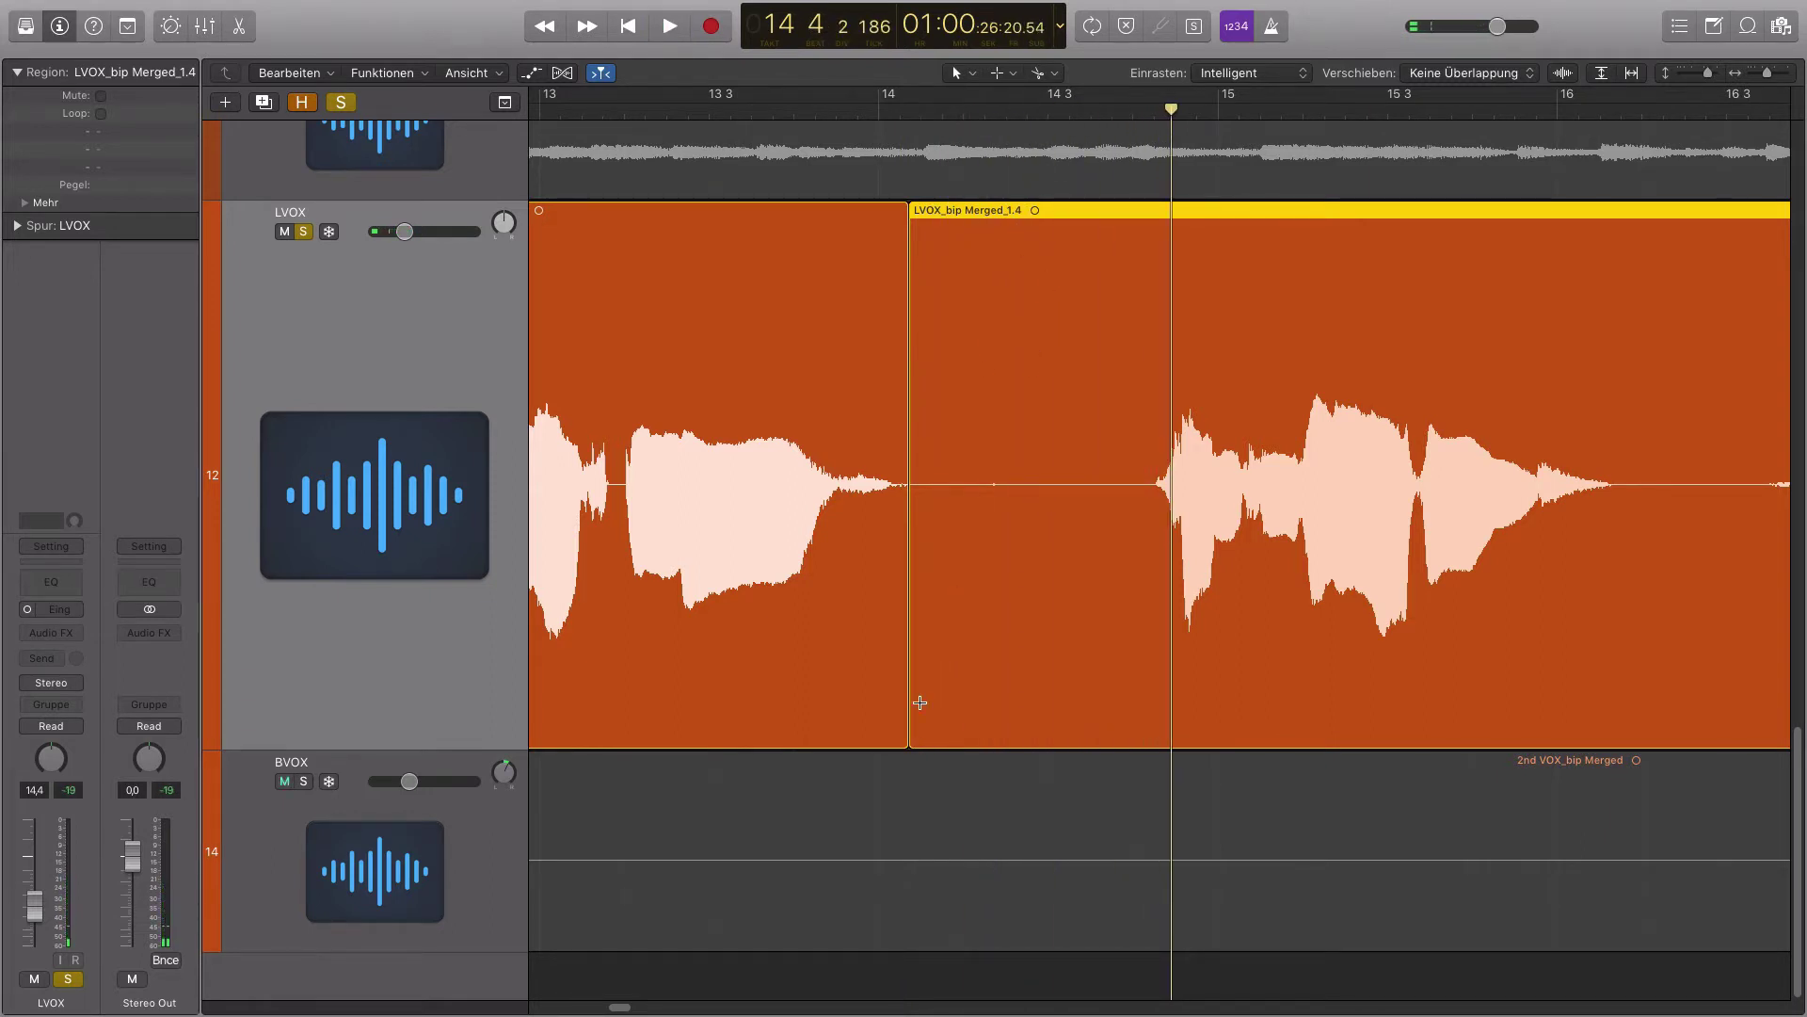
Add a short fade-out at the end of the second phrase's region and audition it from around 13 2
drag(906, 209, 894, 209)
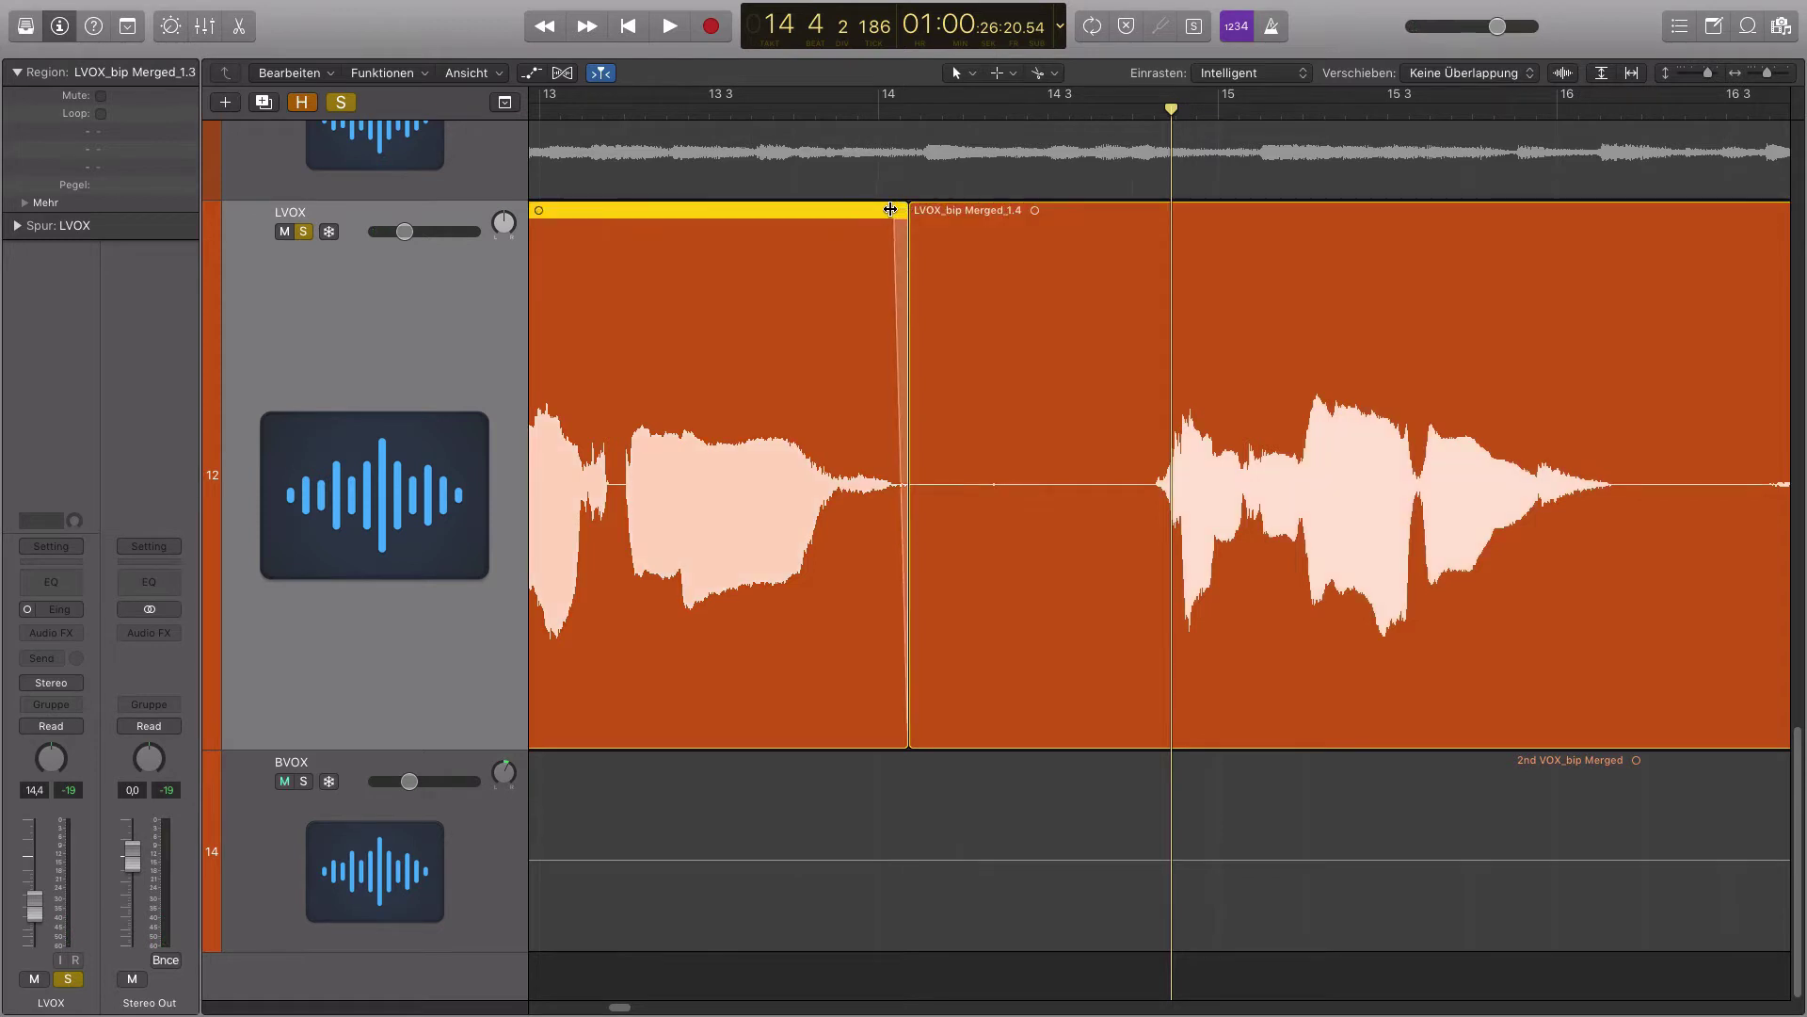
click(645, 115)
key(space)
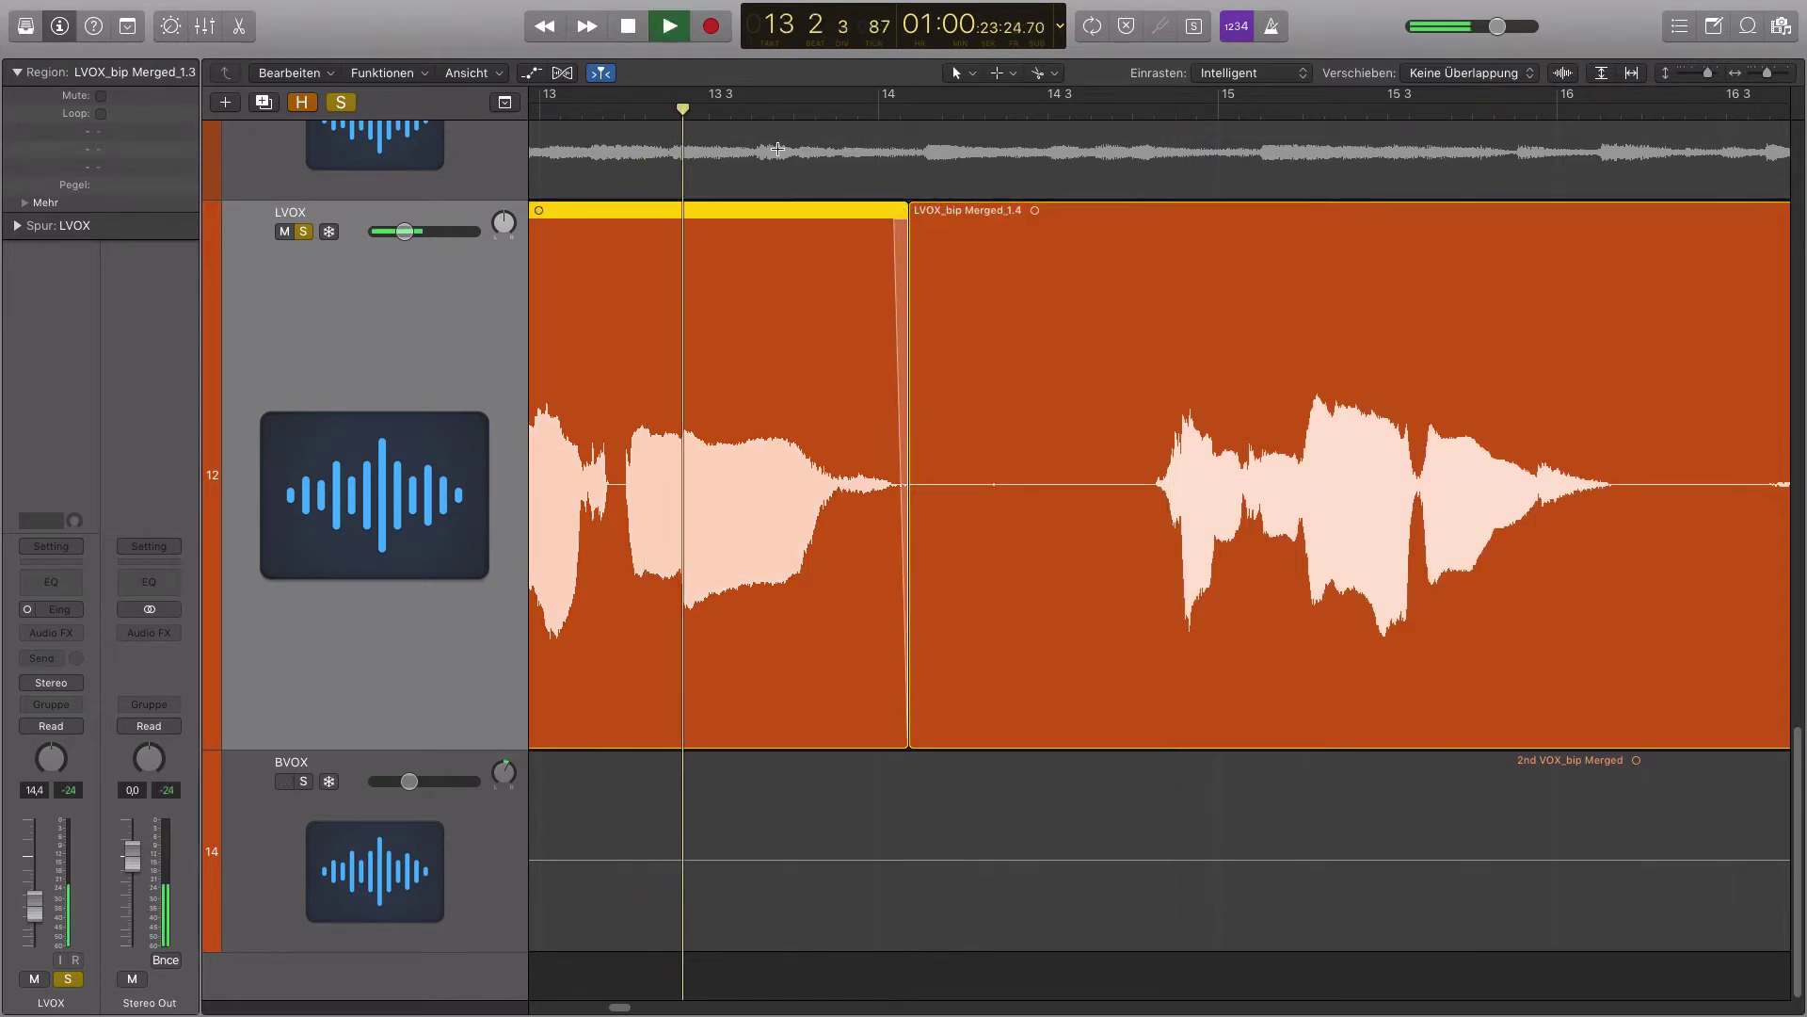
key(space)
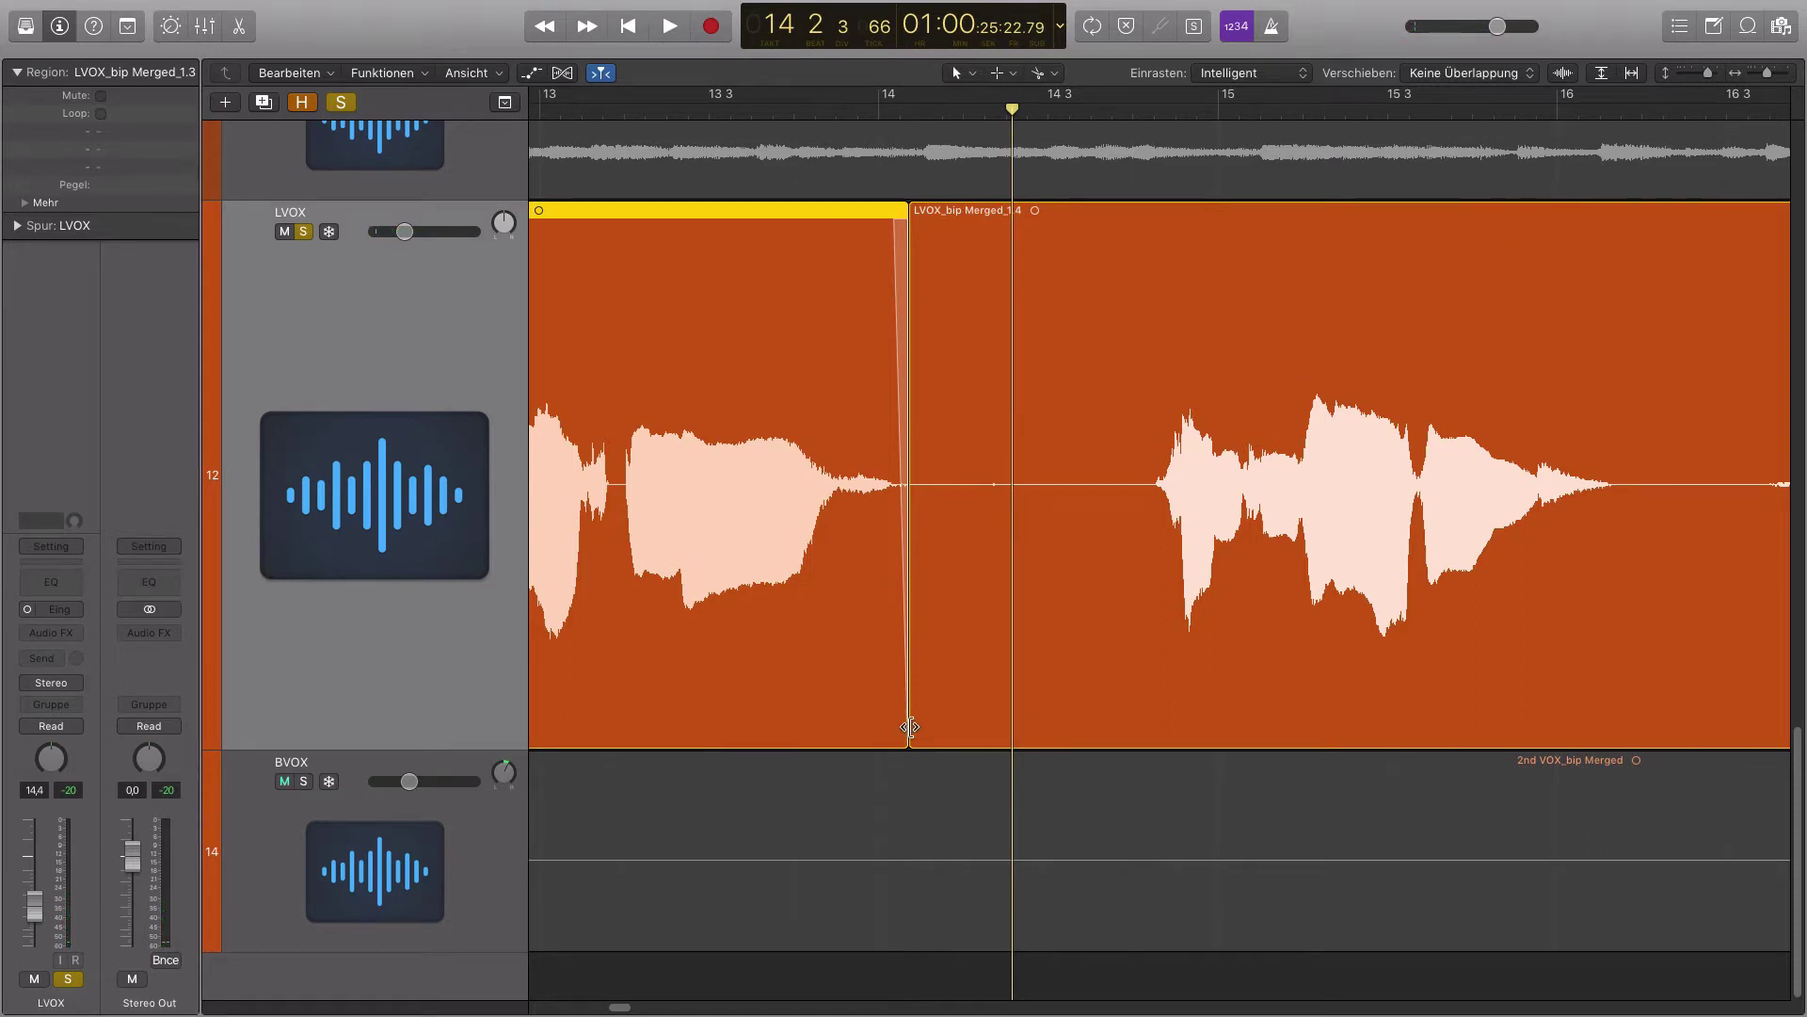
Trim the start of the third phrase's region to shortly after 14 3 and audition the entry
drag(909, 721, 1086, 718)
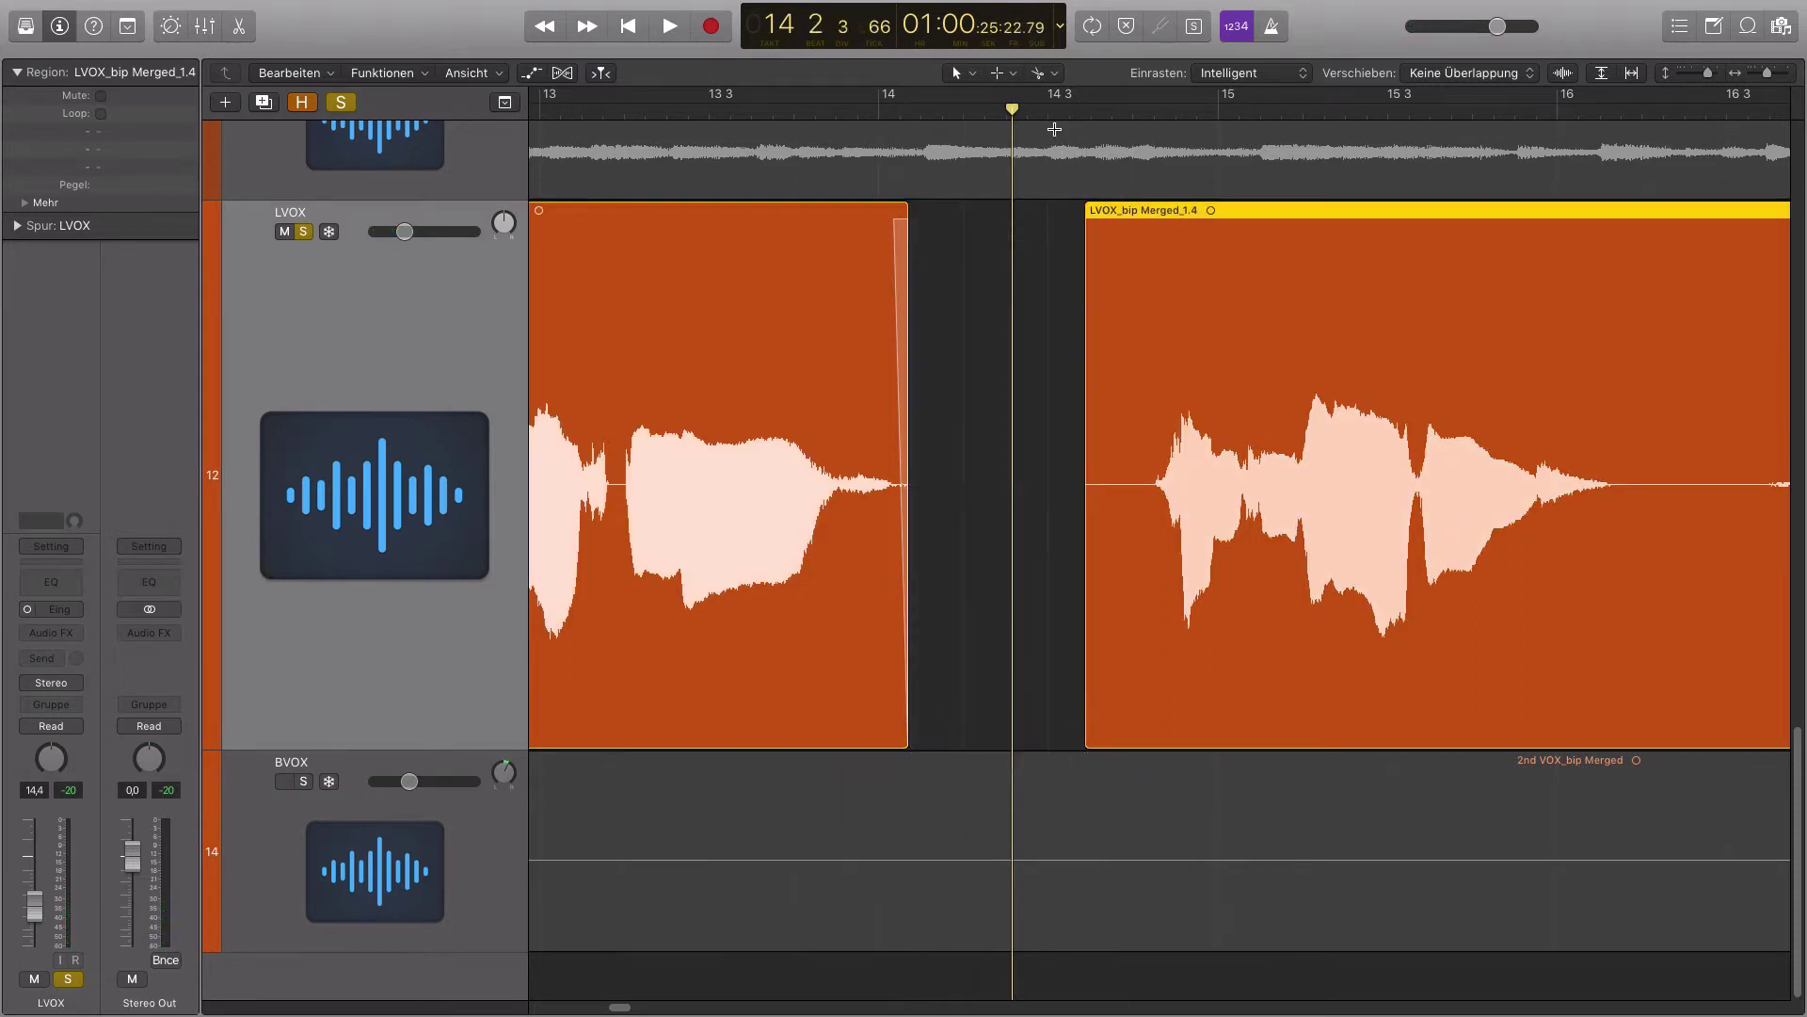
key(space)
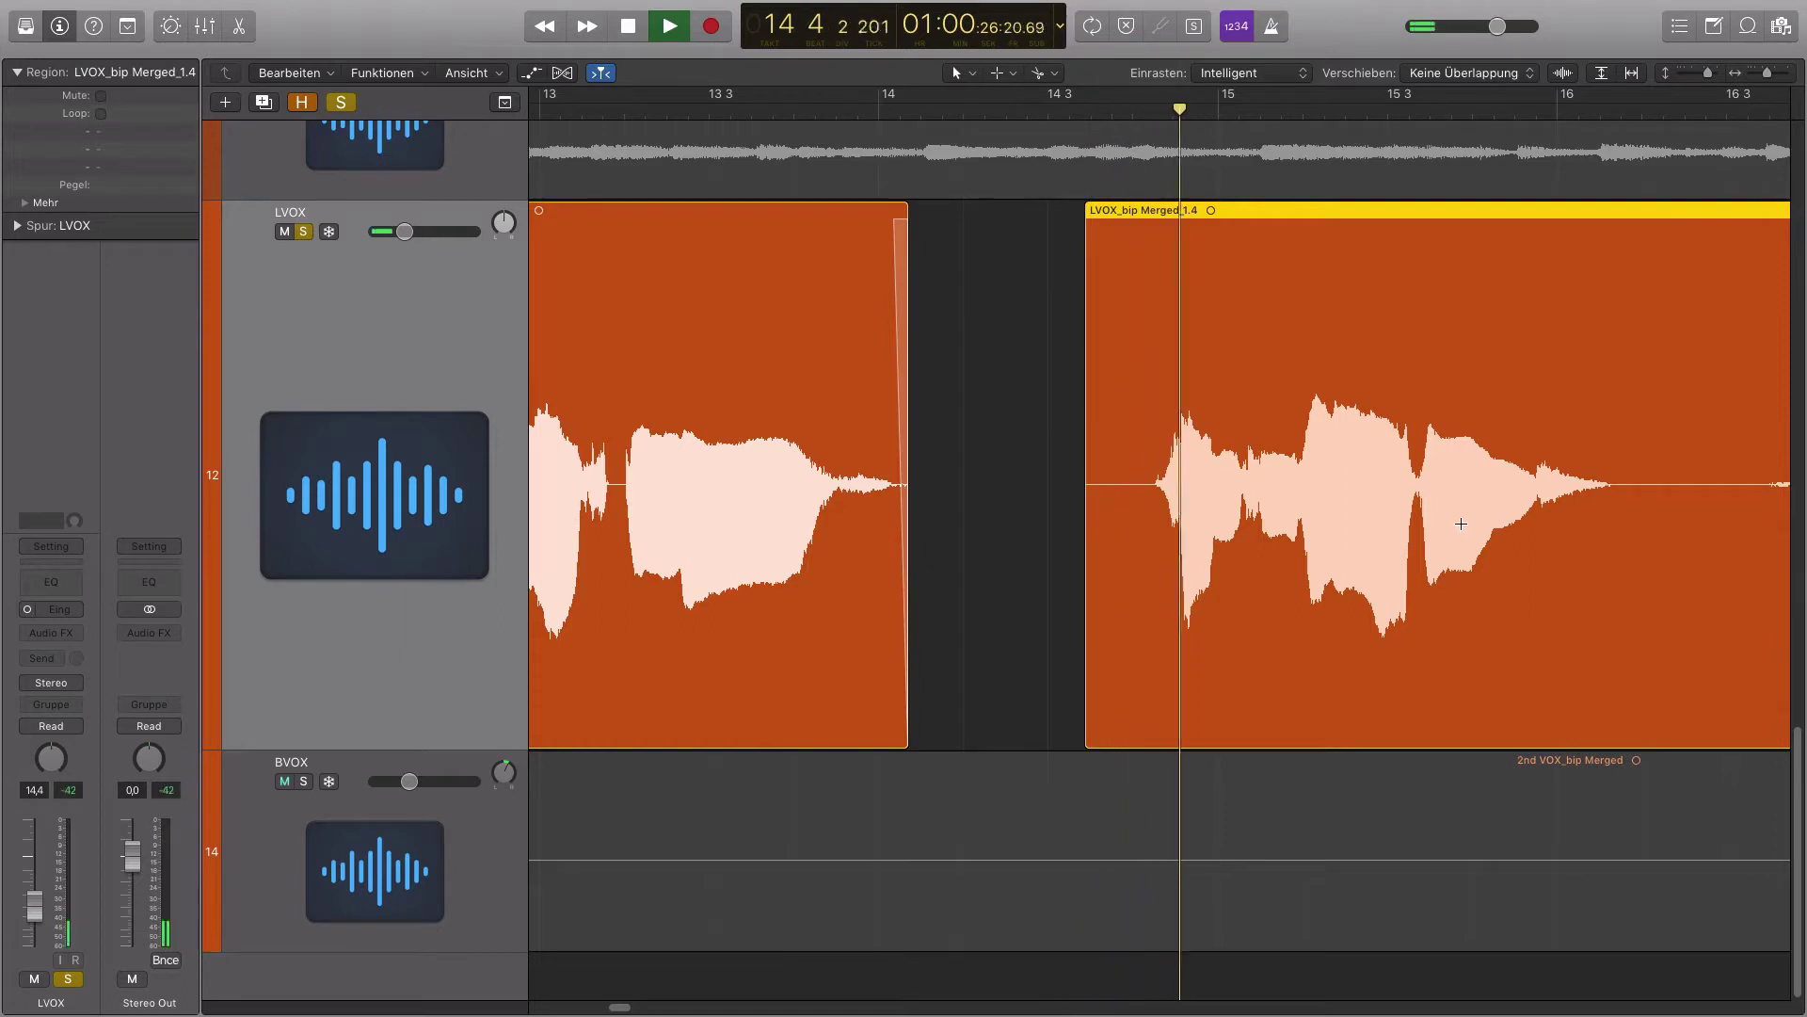
key(space)
Add a fade-in at the start of the third phrase's region, bend it into a convex curve, and audition it
drag(1127, 210, 1176, 213)
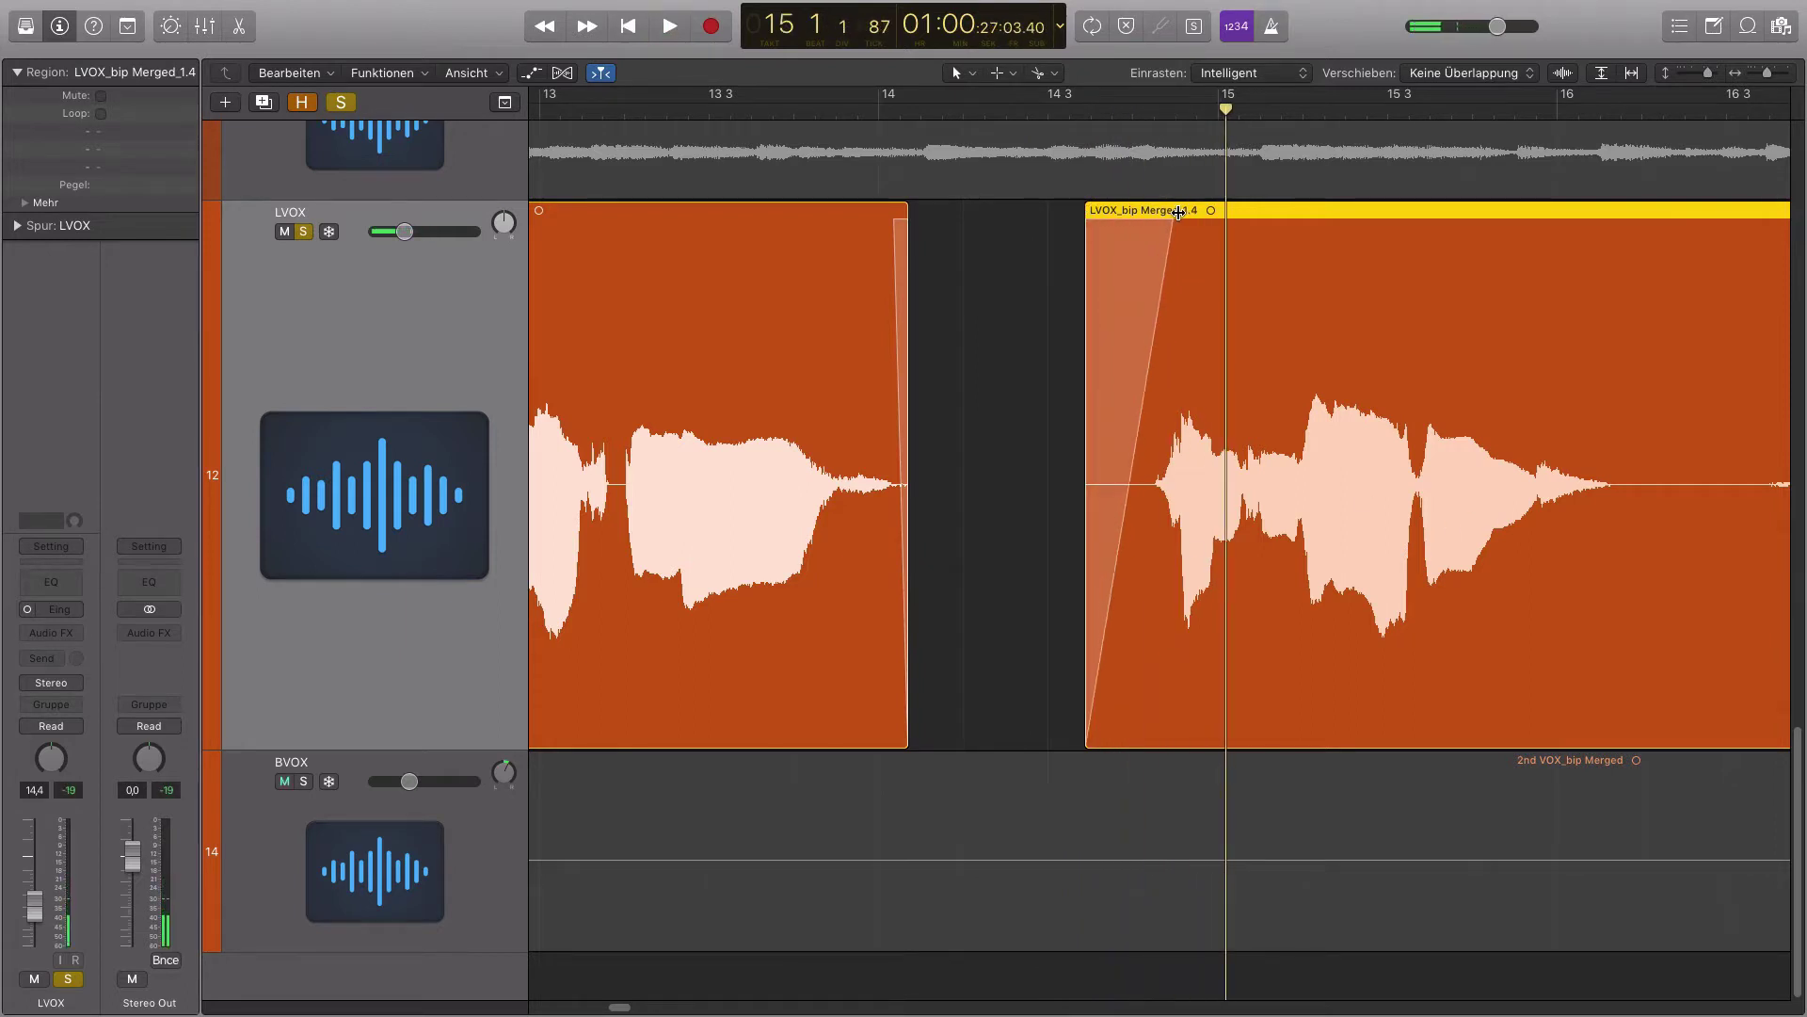
key(space)
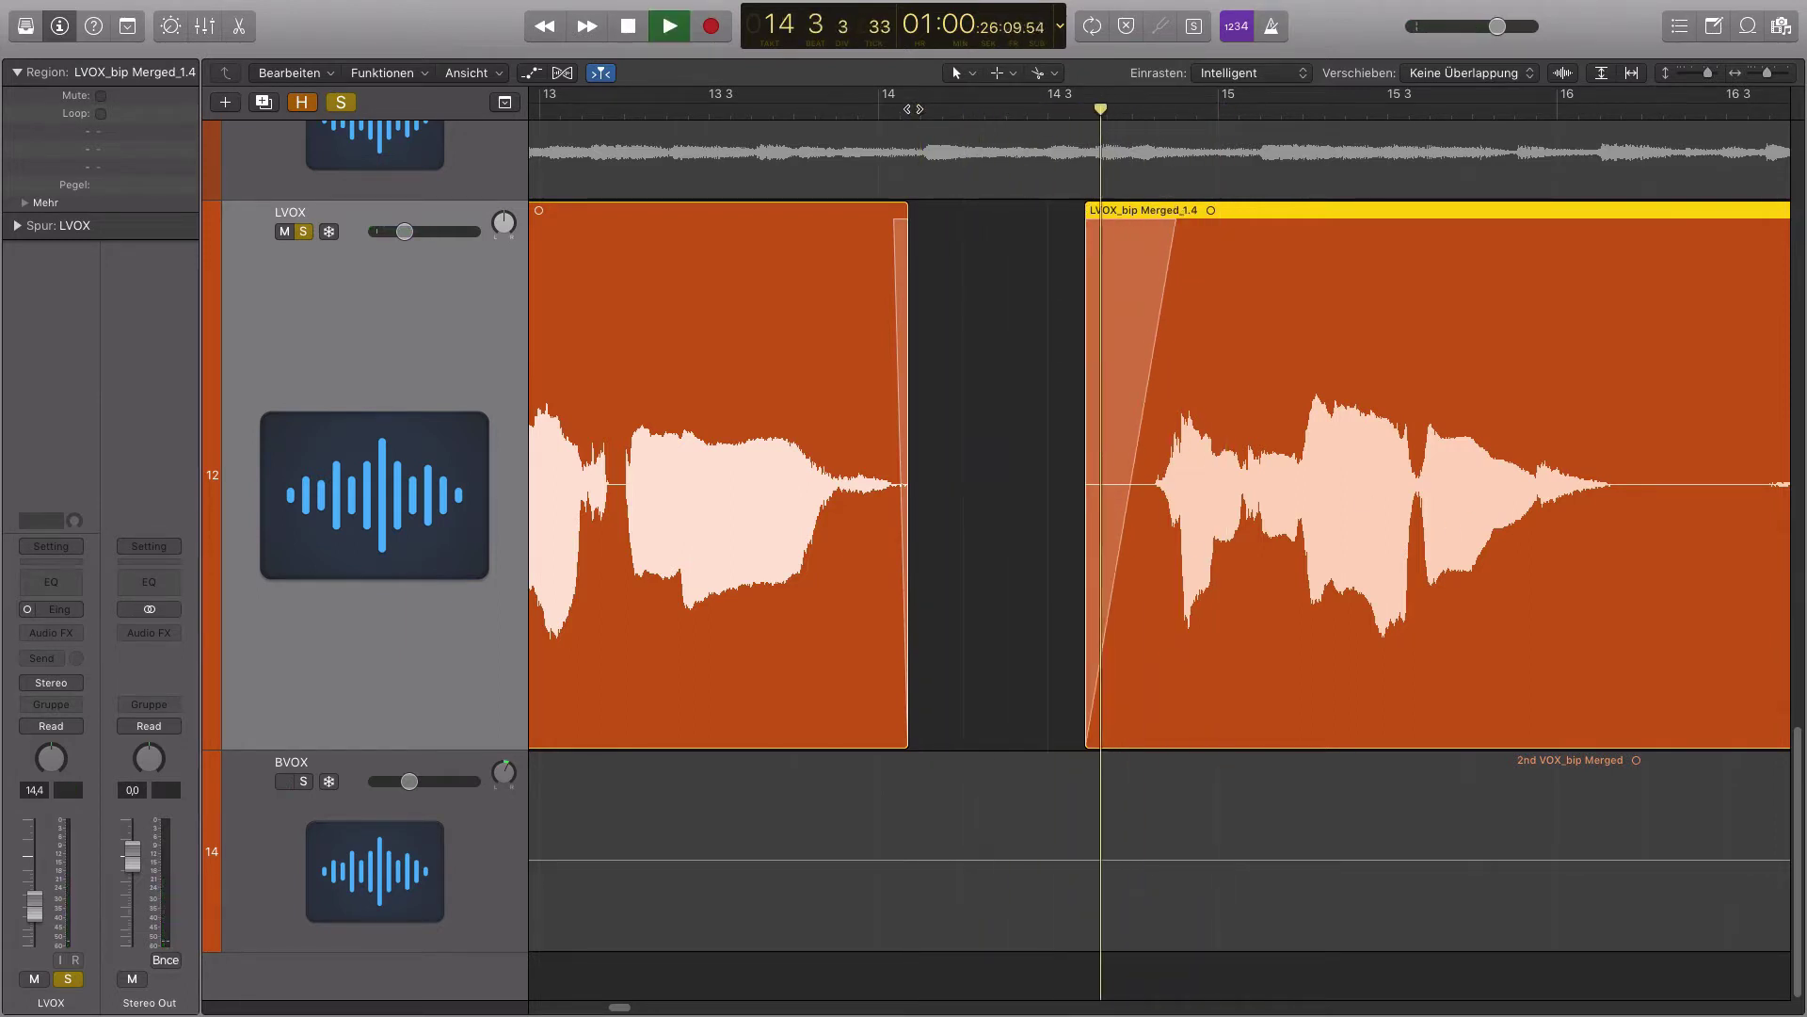
key(space)
drag(1169, 215, 1155, 216)
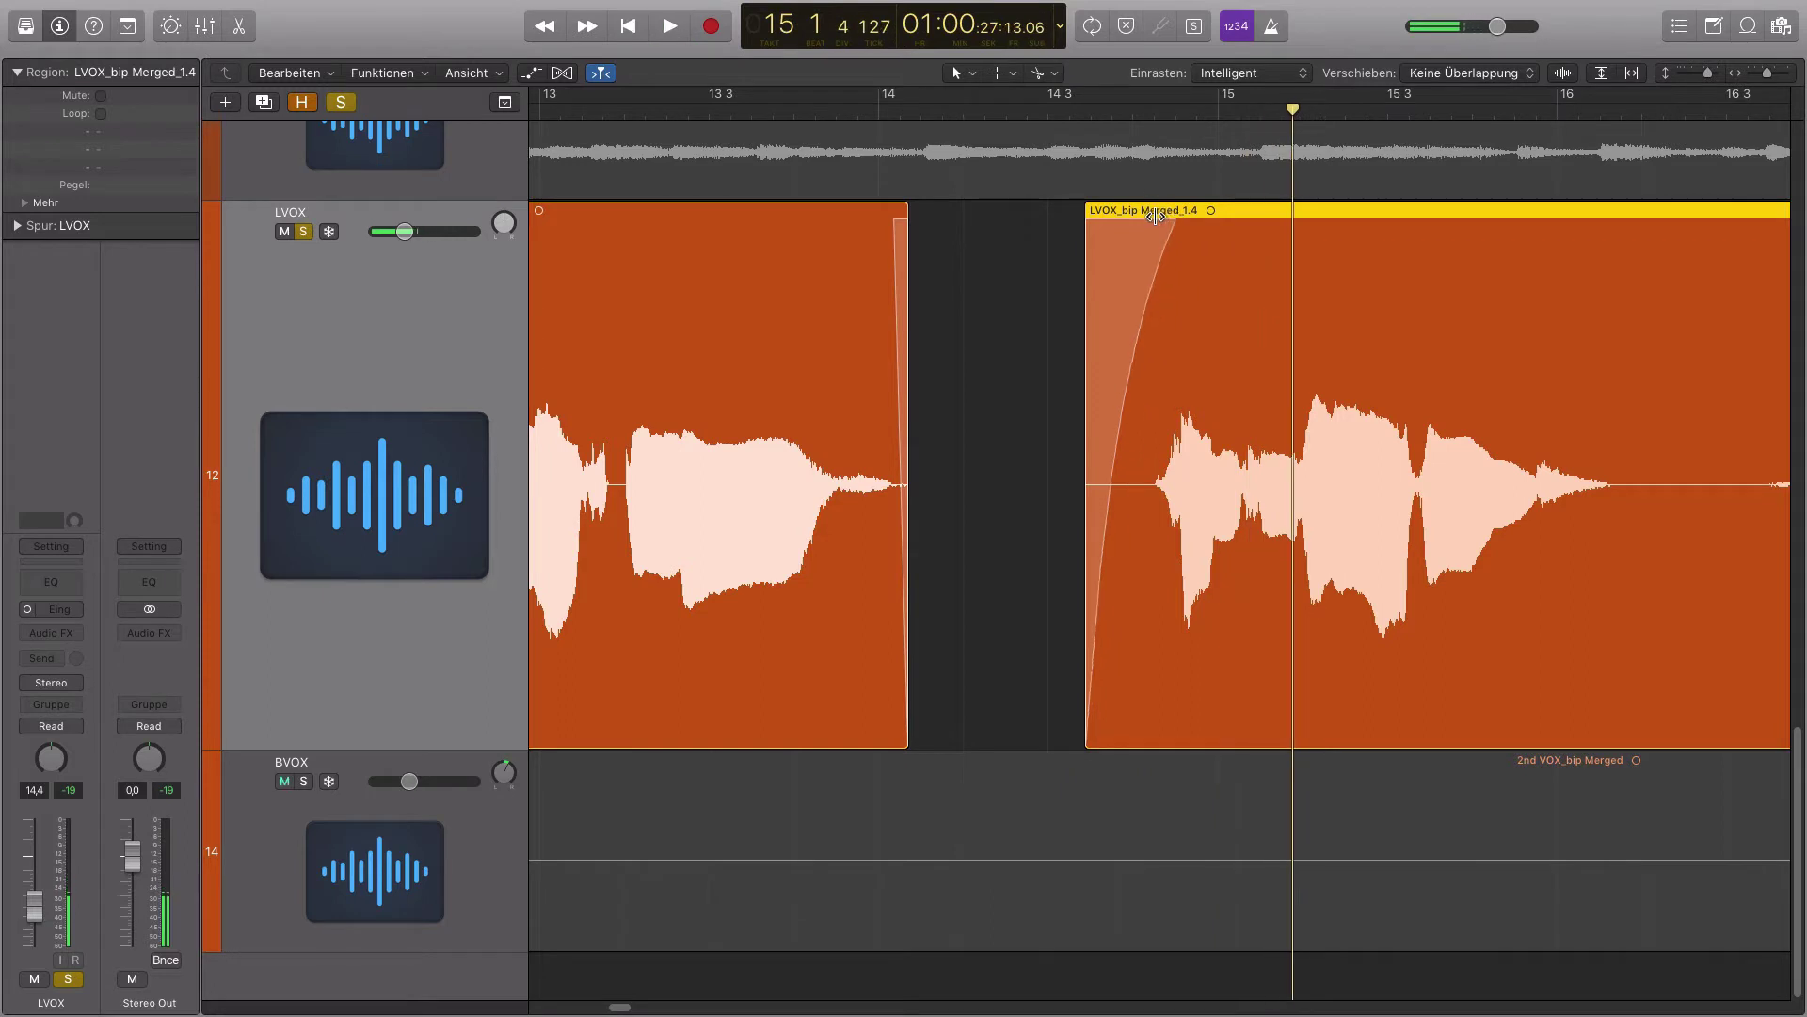
key(space)
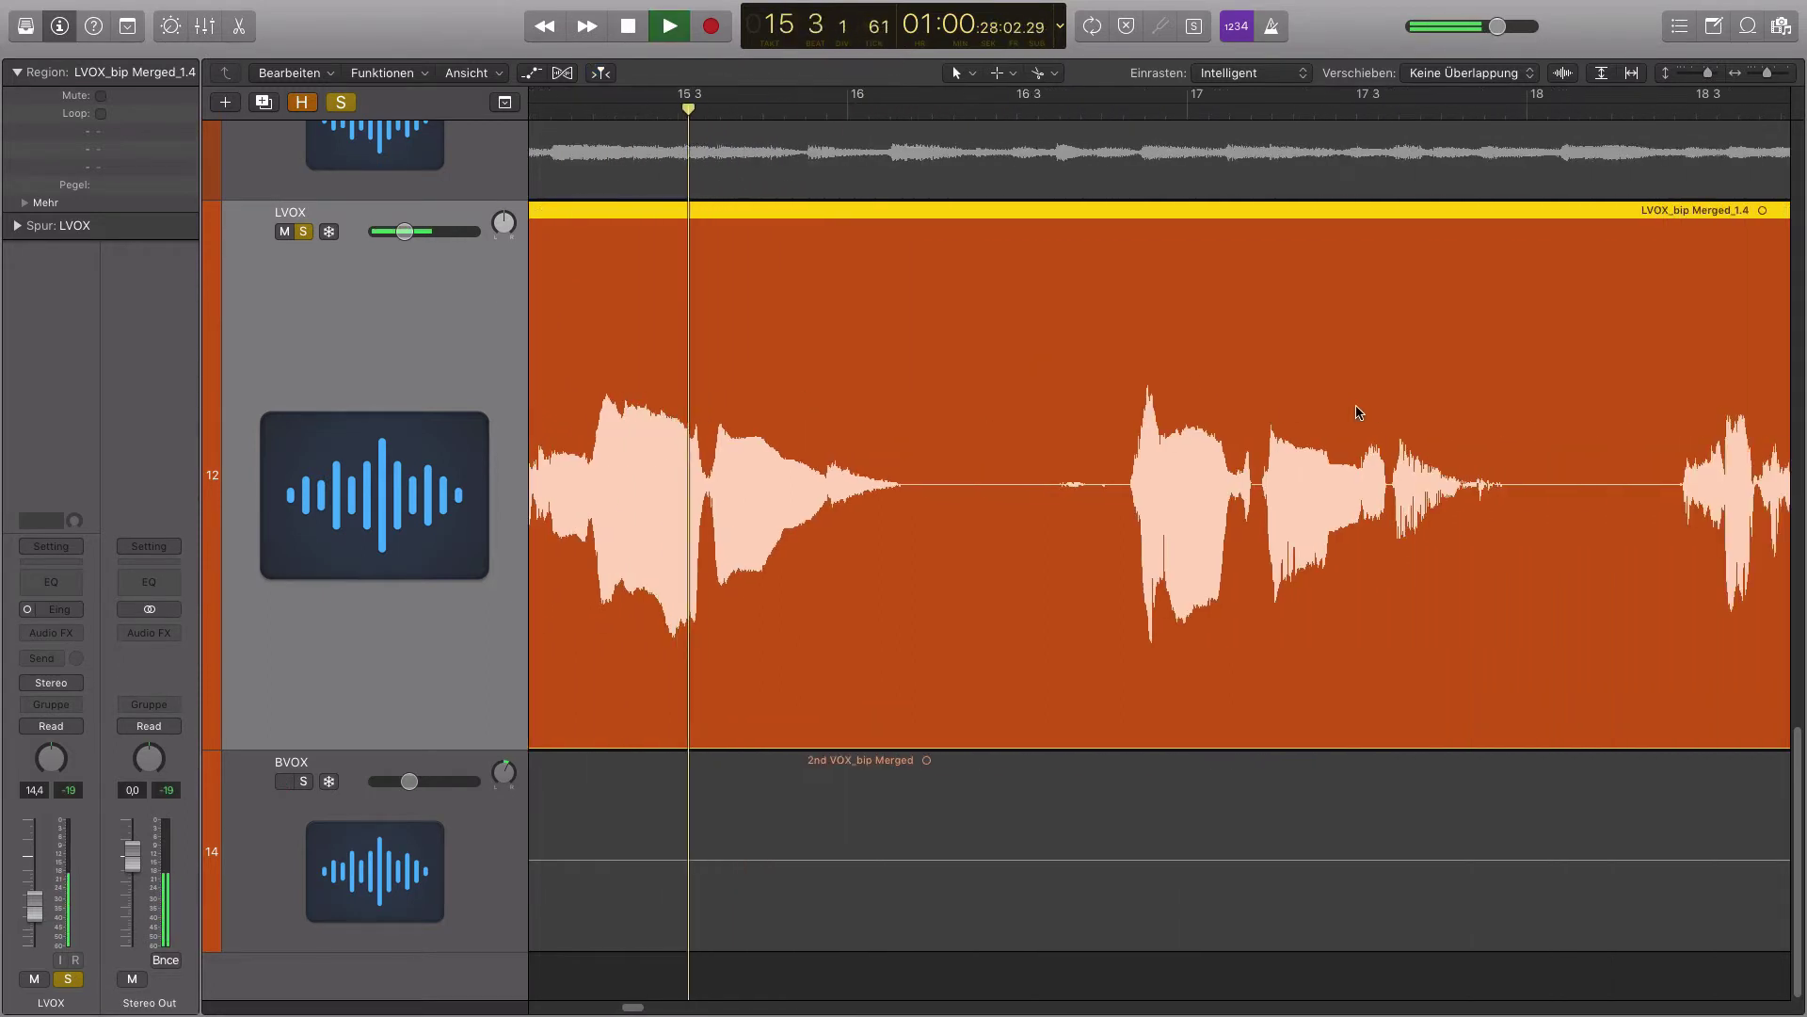
Stop playback and split the lead vocal region at 16 1 4, right after the third phrase
key(space)
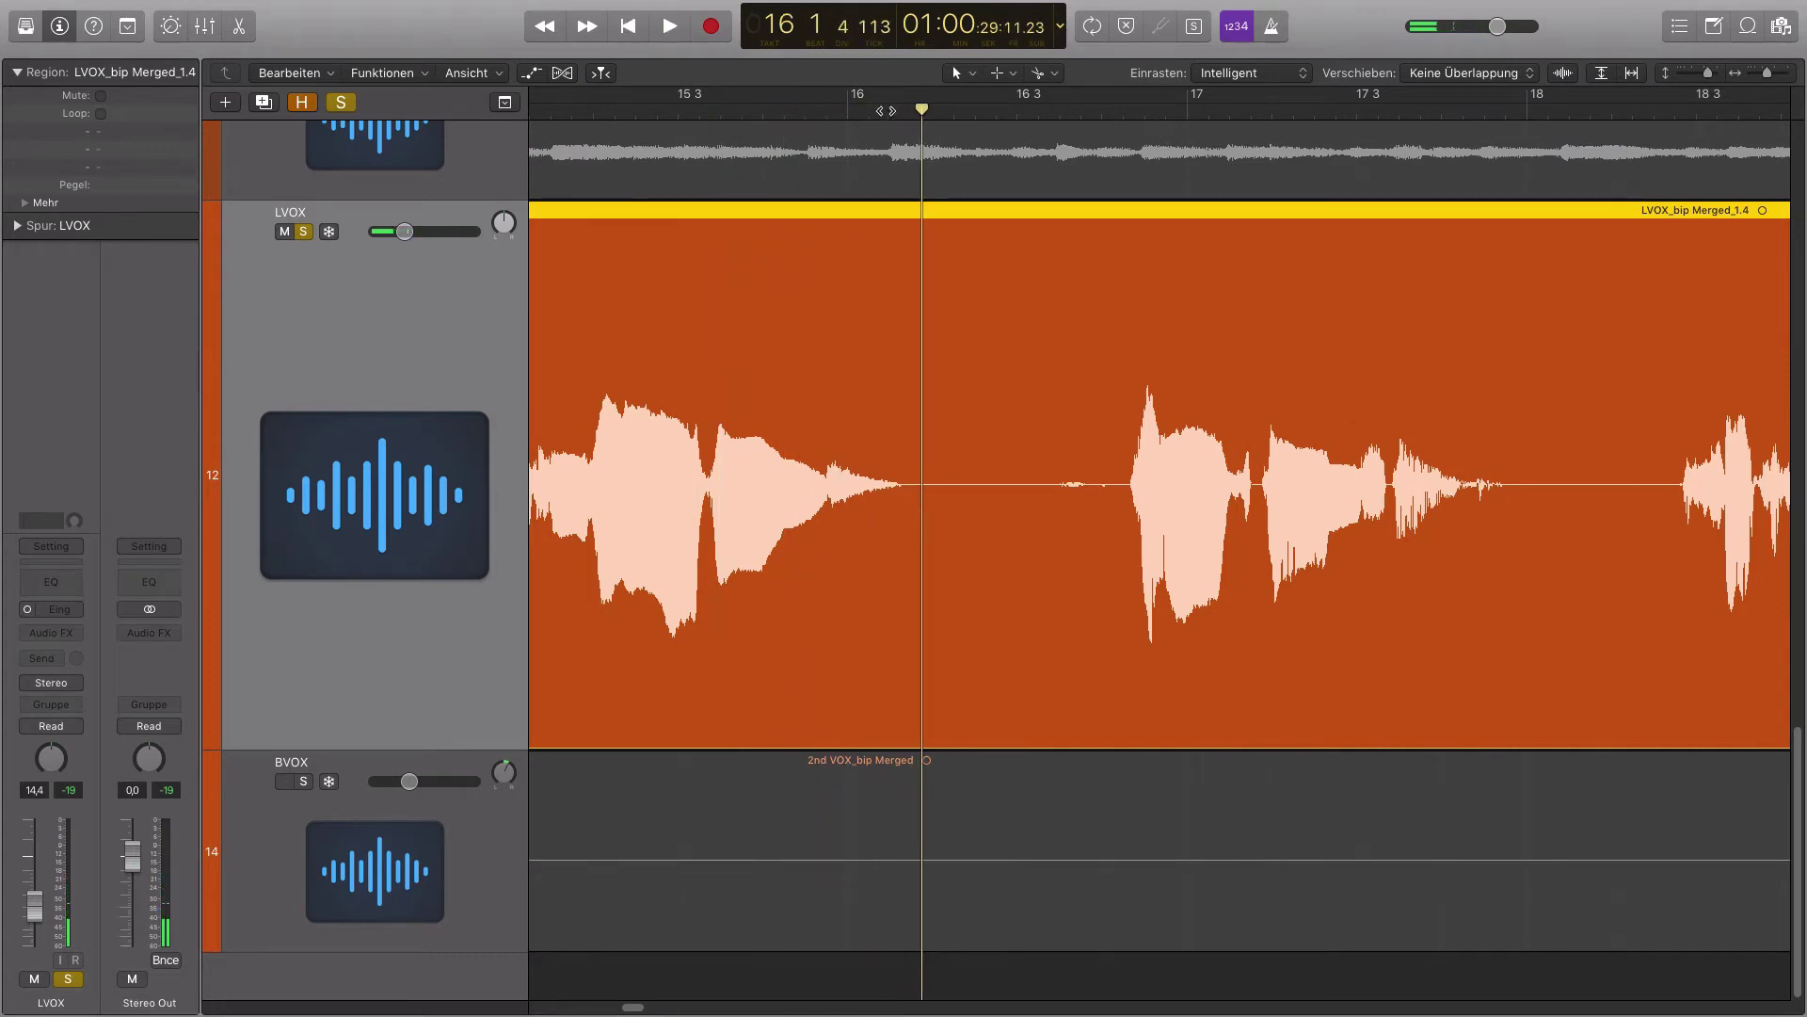
key(ctrl+period)
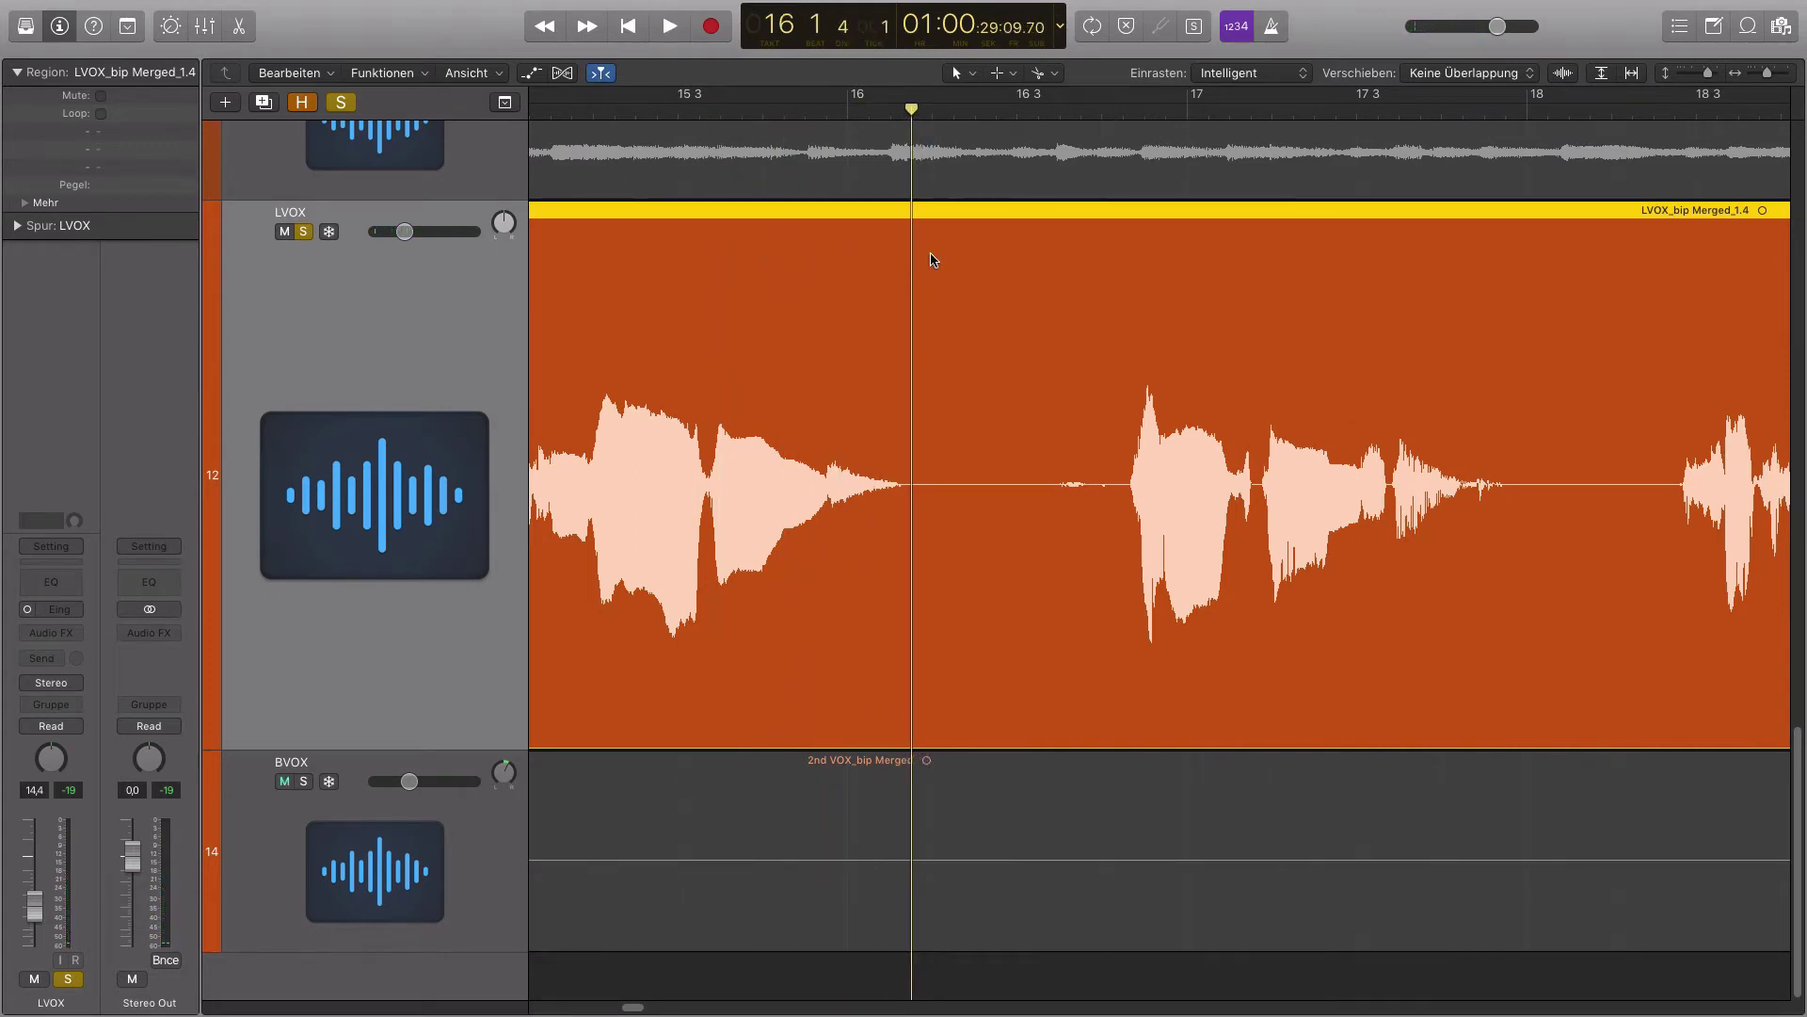
key(super+t)
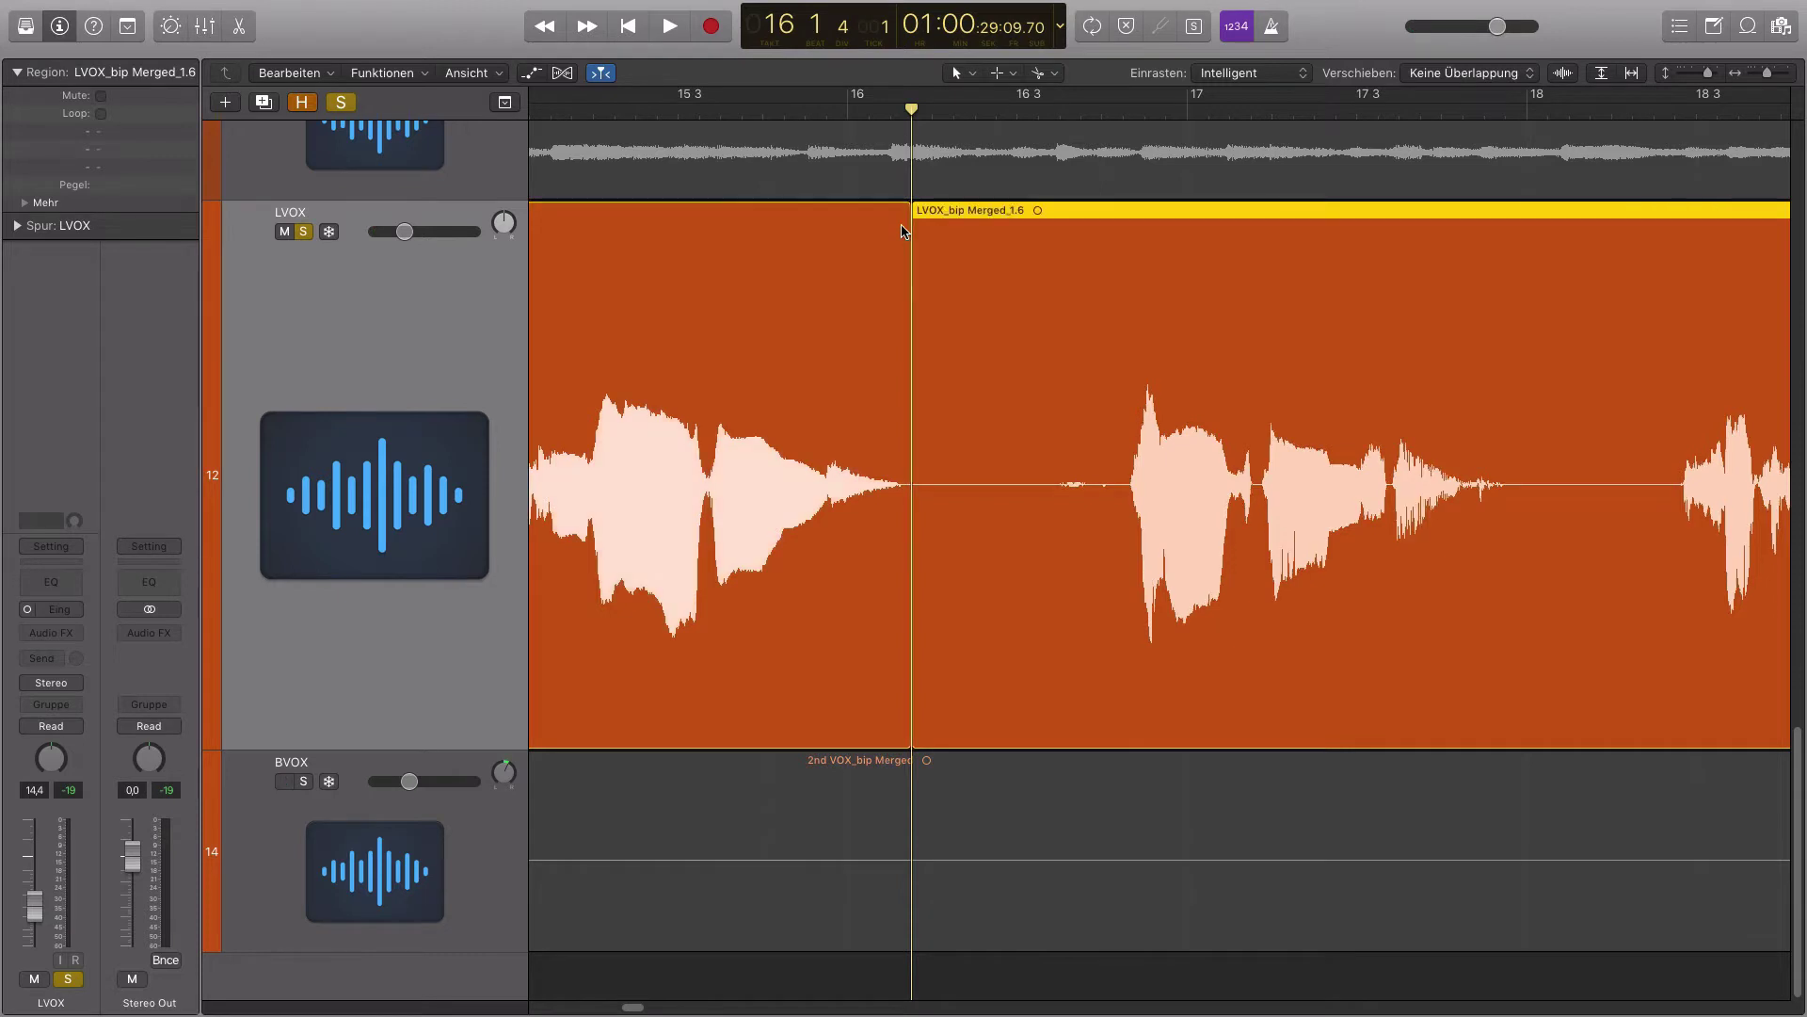
Play the gap between the third and fourth phrases from several points after 16 1 4 to check it for noise
click(1045, 113)
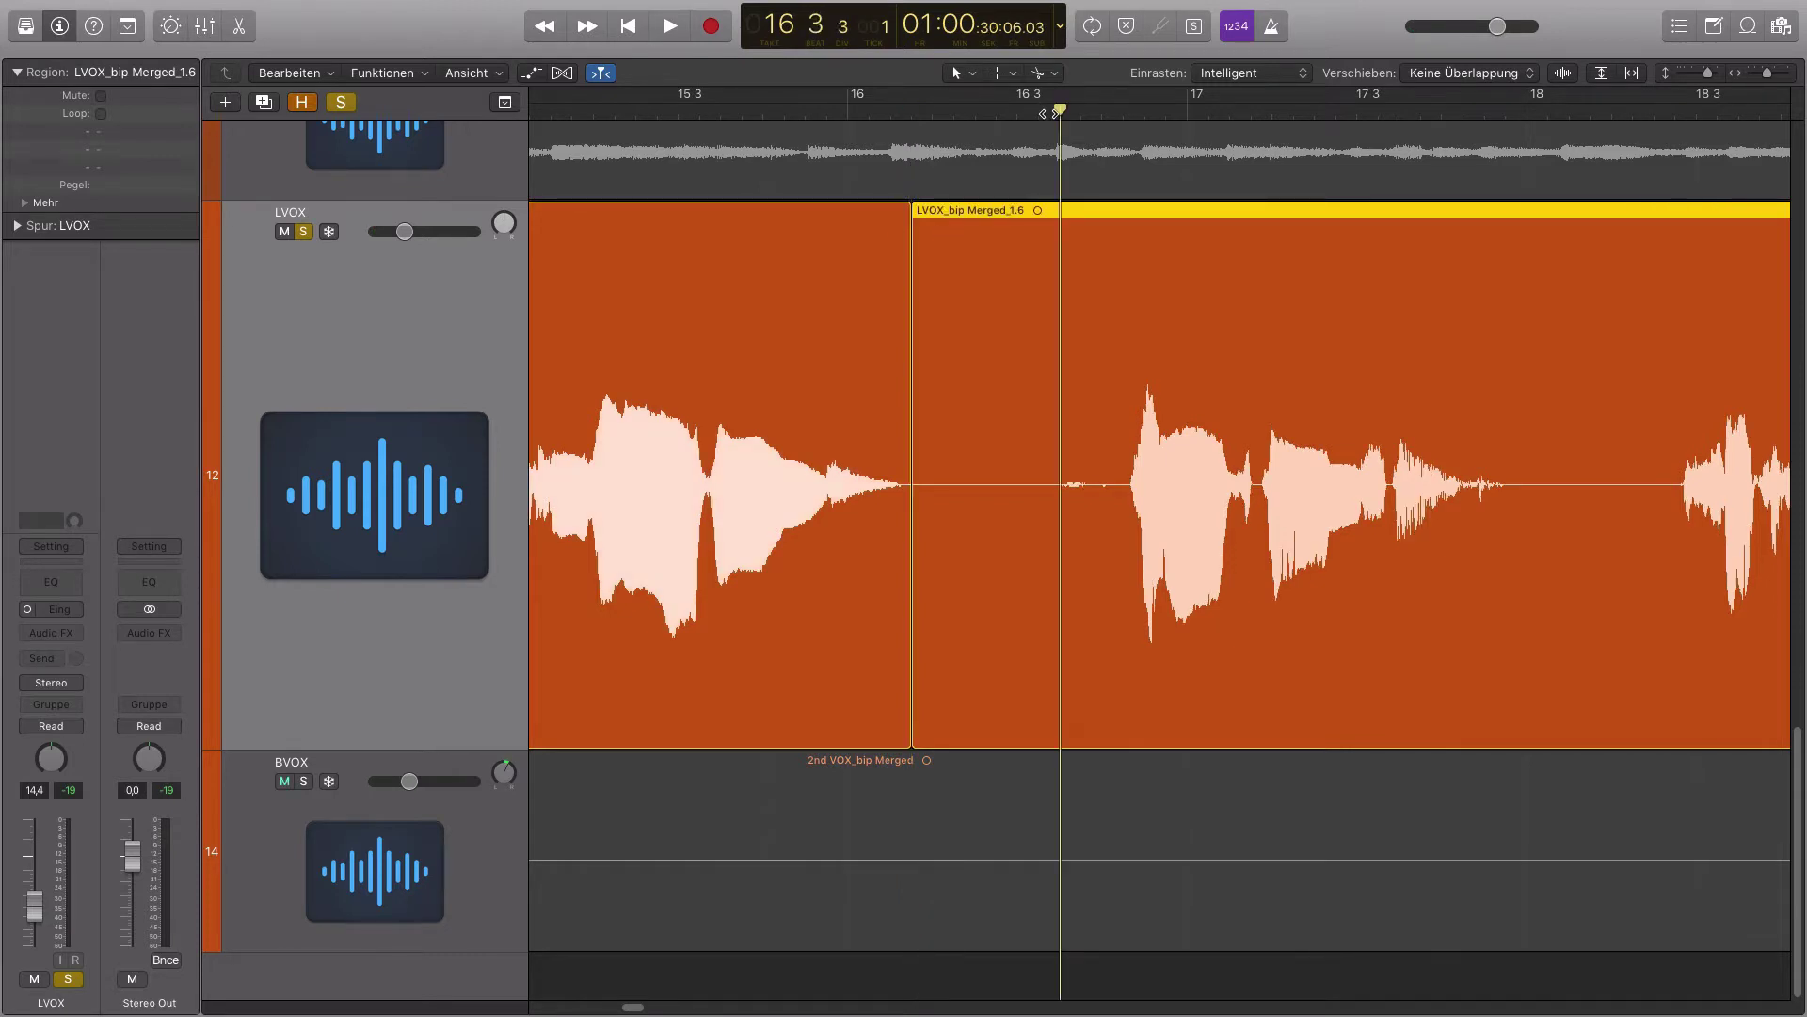
key(space)
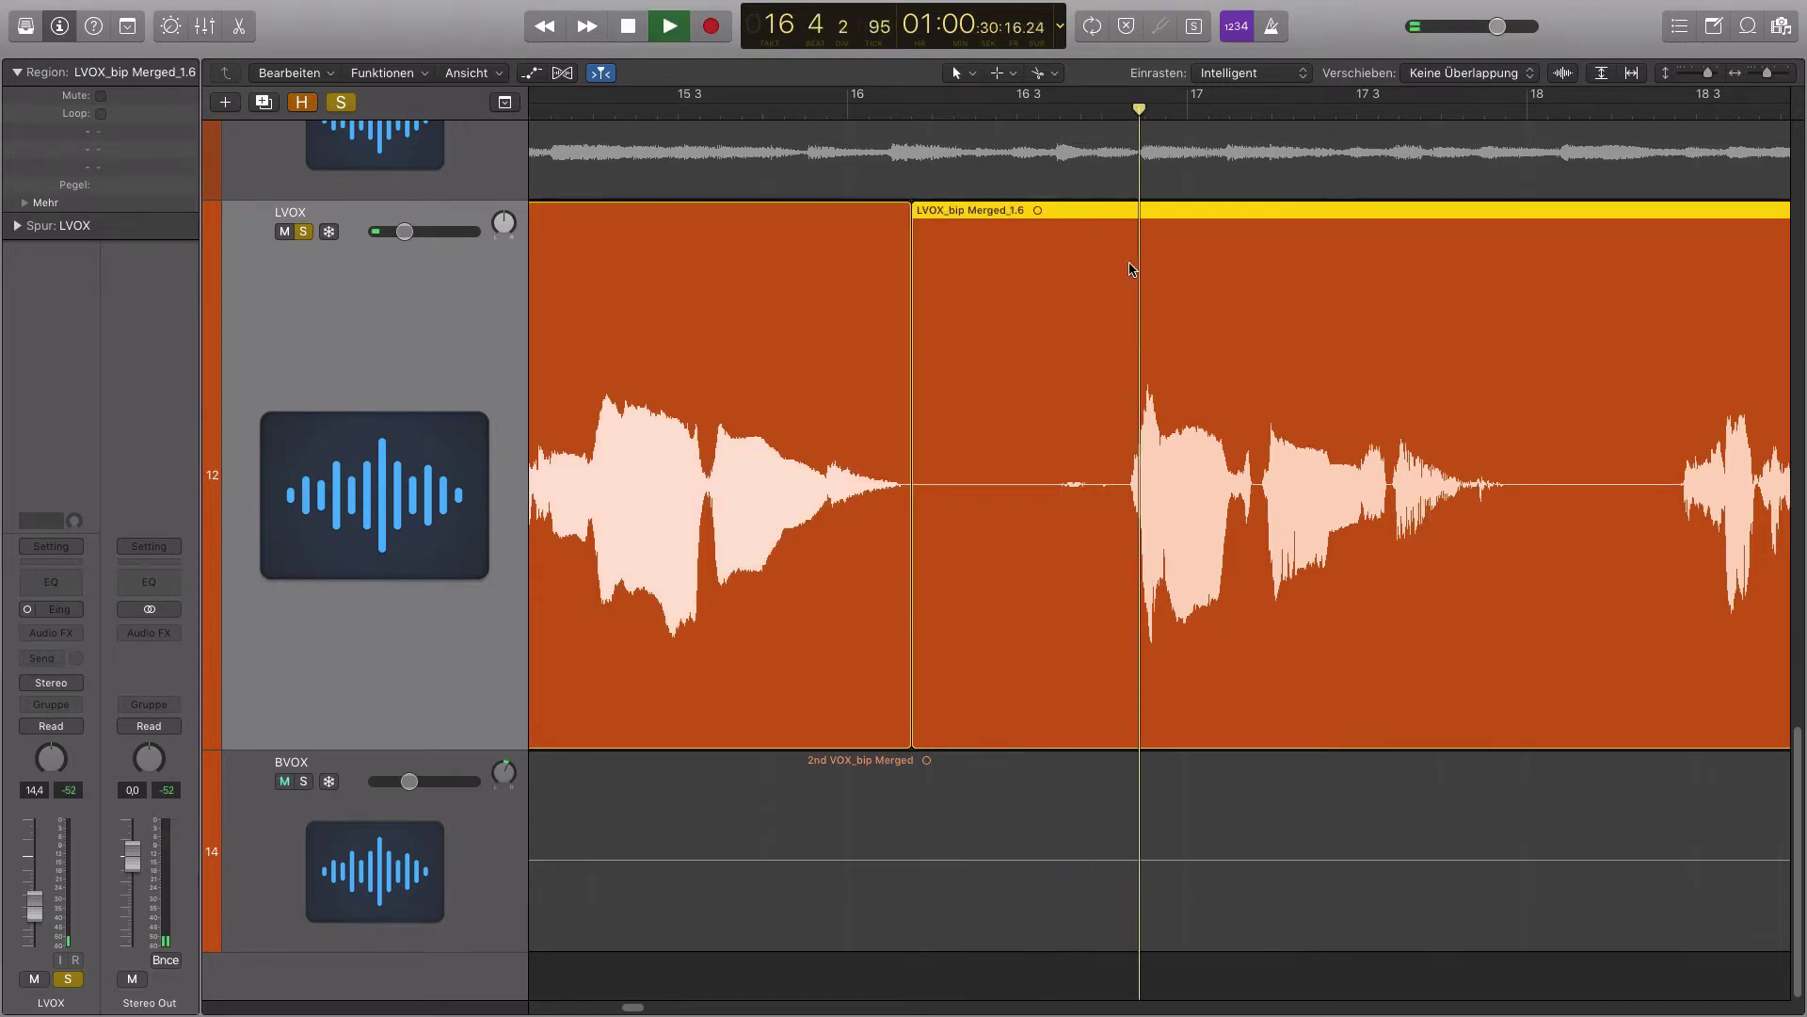
click(1015, 111)
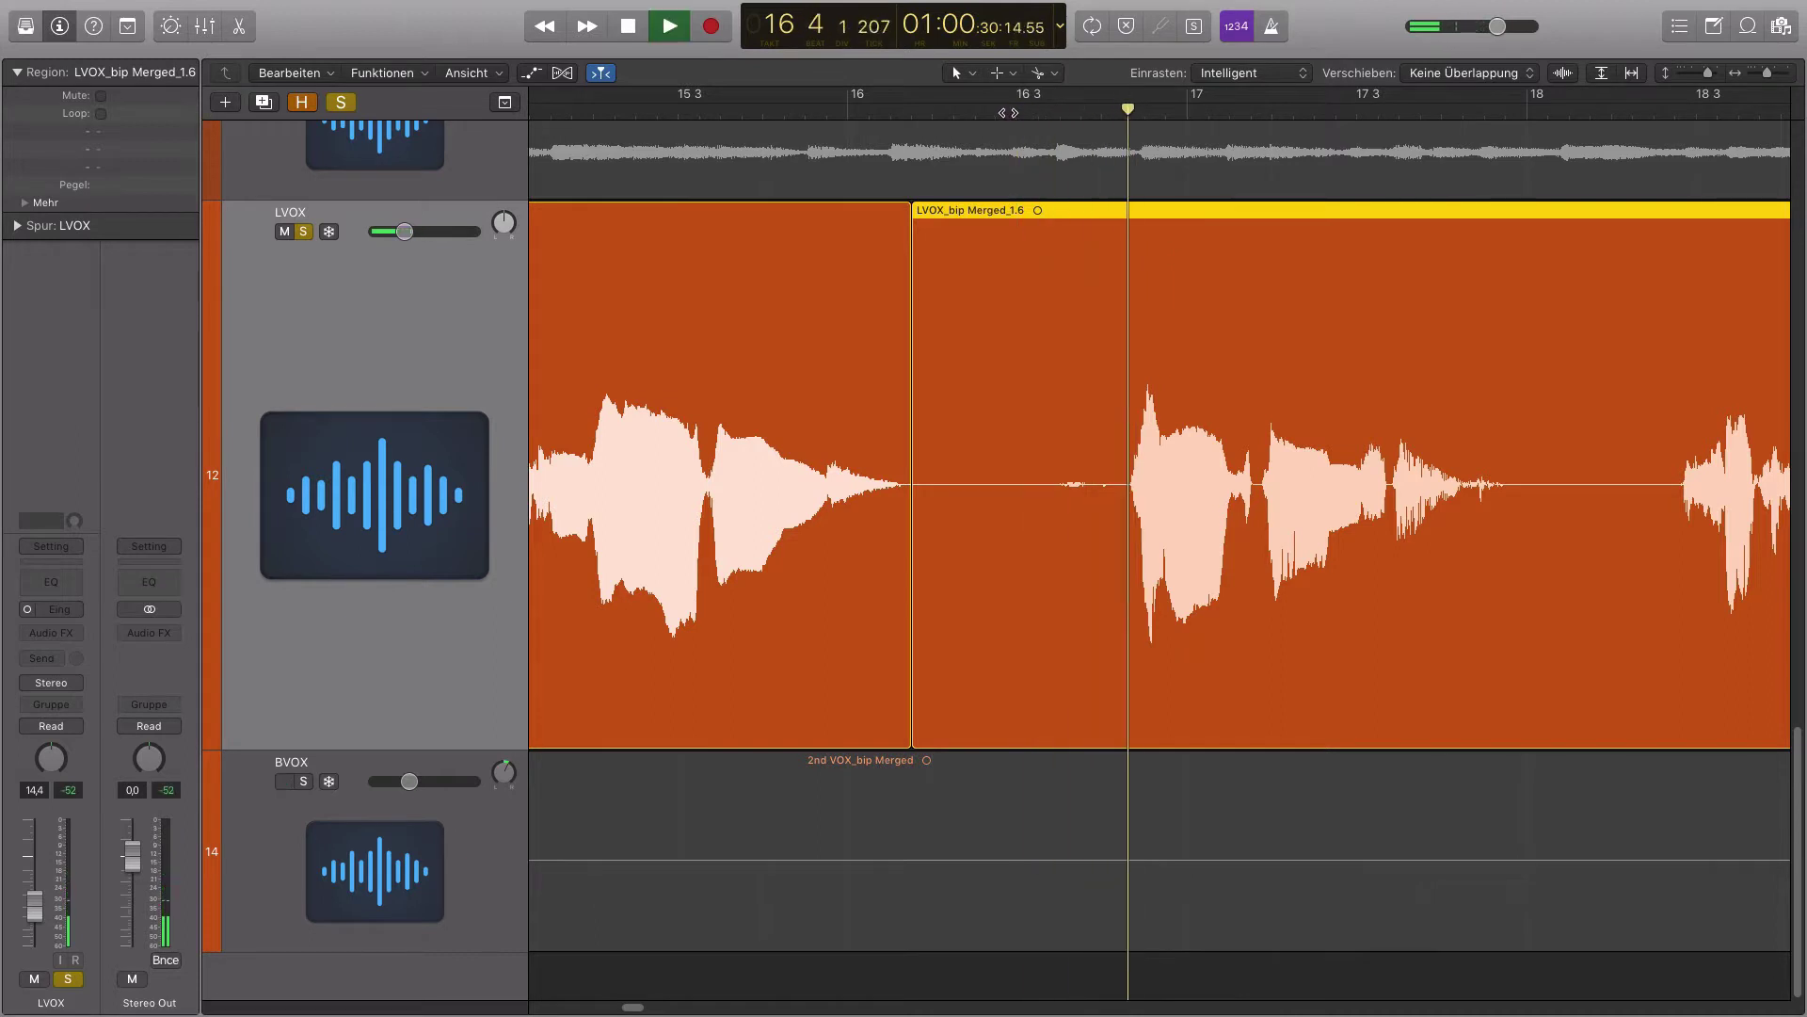
click(939, 111)
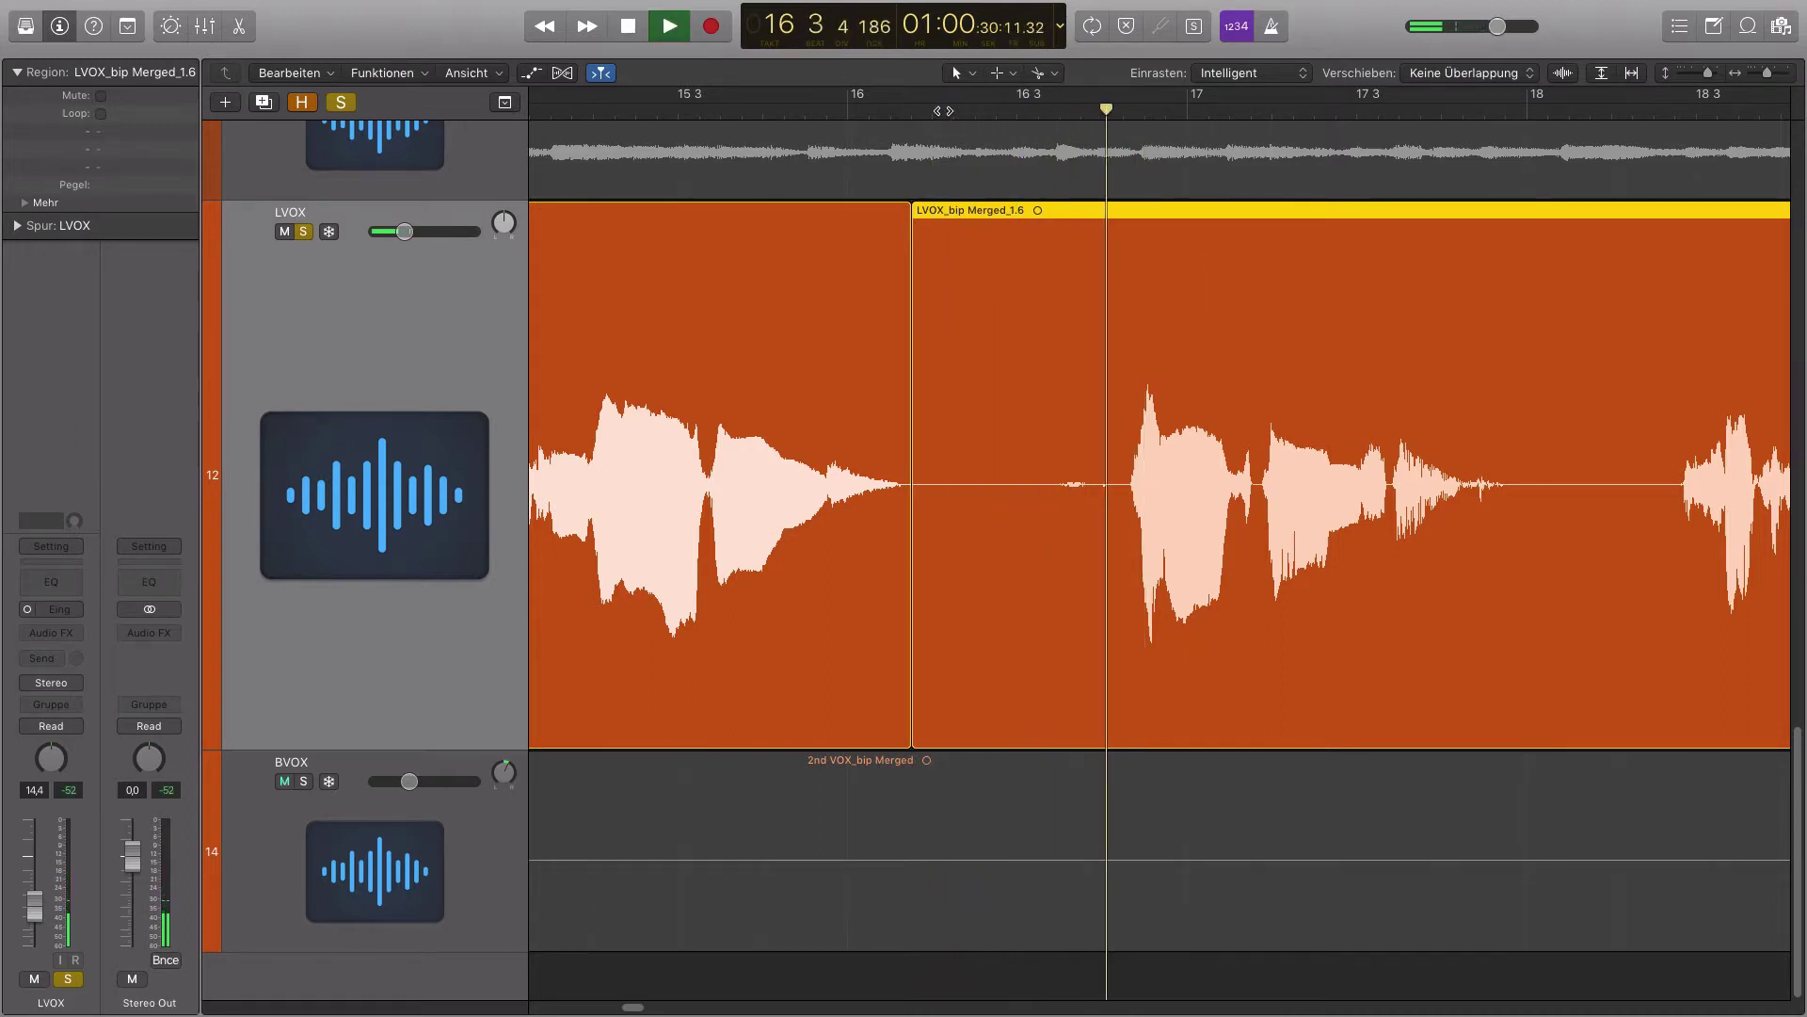
key(space)
Remove the gap between 16 1 4 and 16 3 3 and add a short fade-out at the end of the third phrase's region
click(1071, 121)
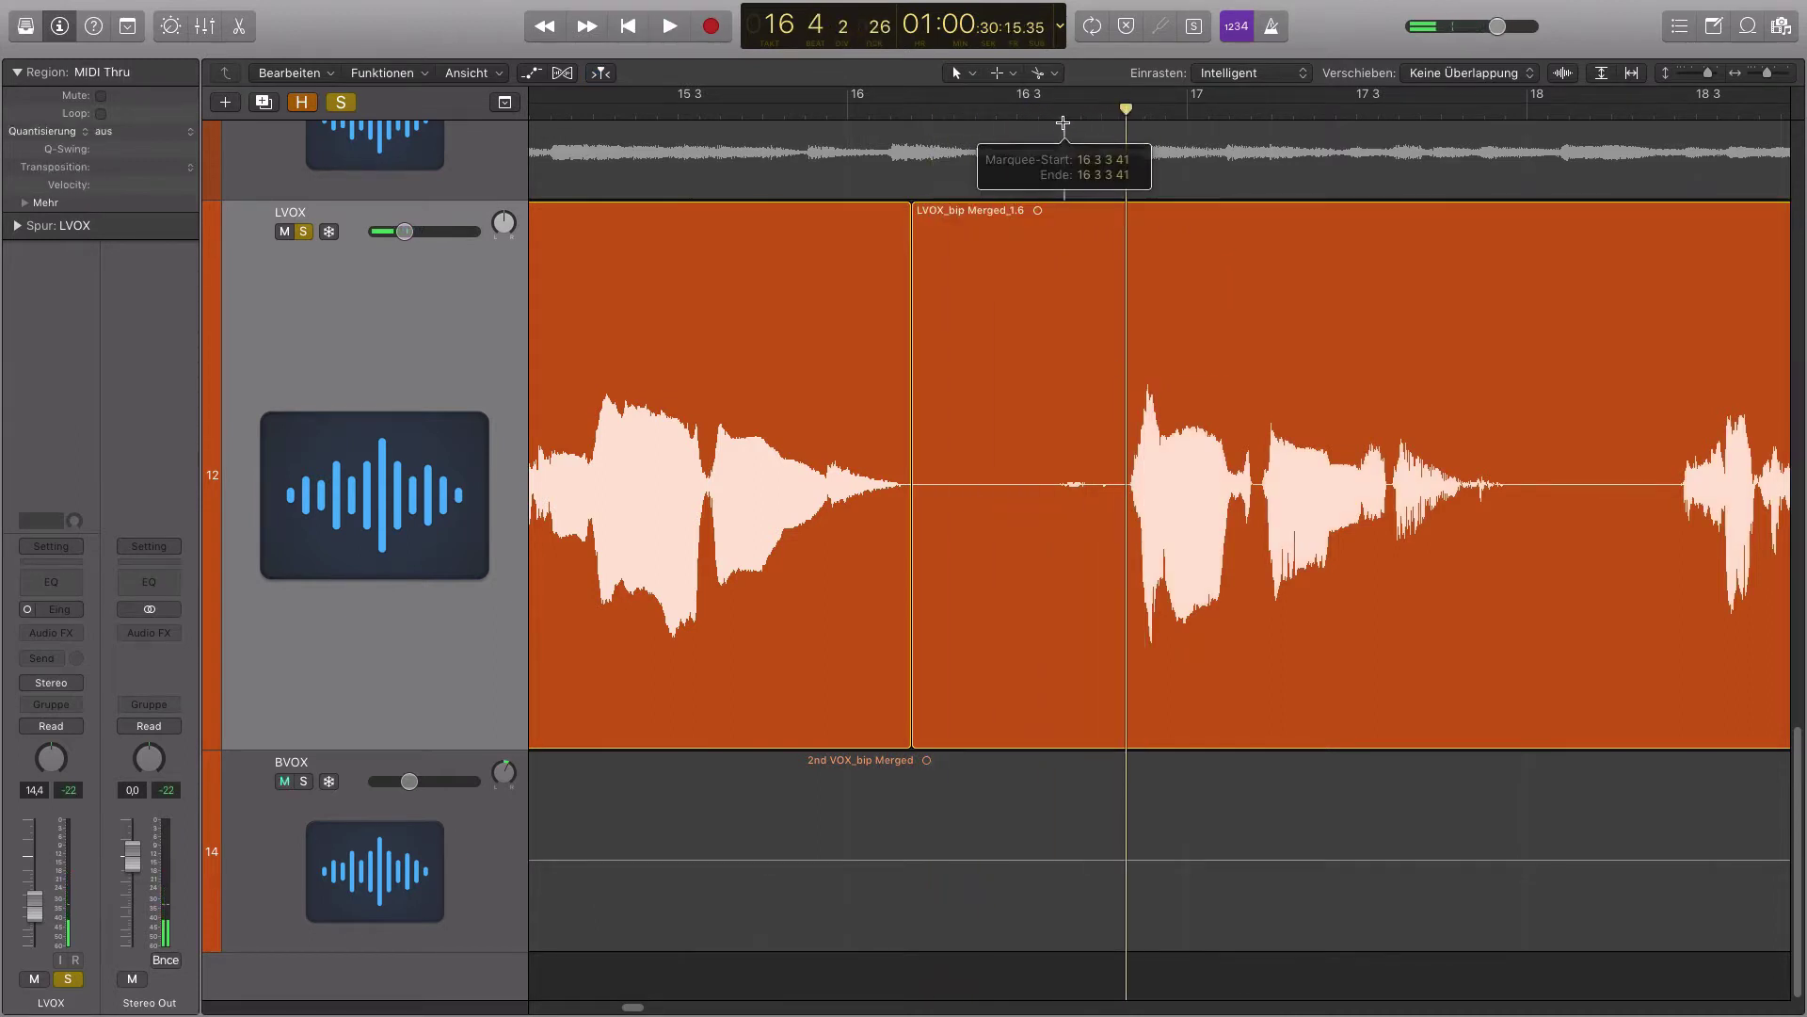
click(1056, 108)
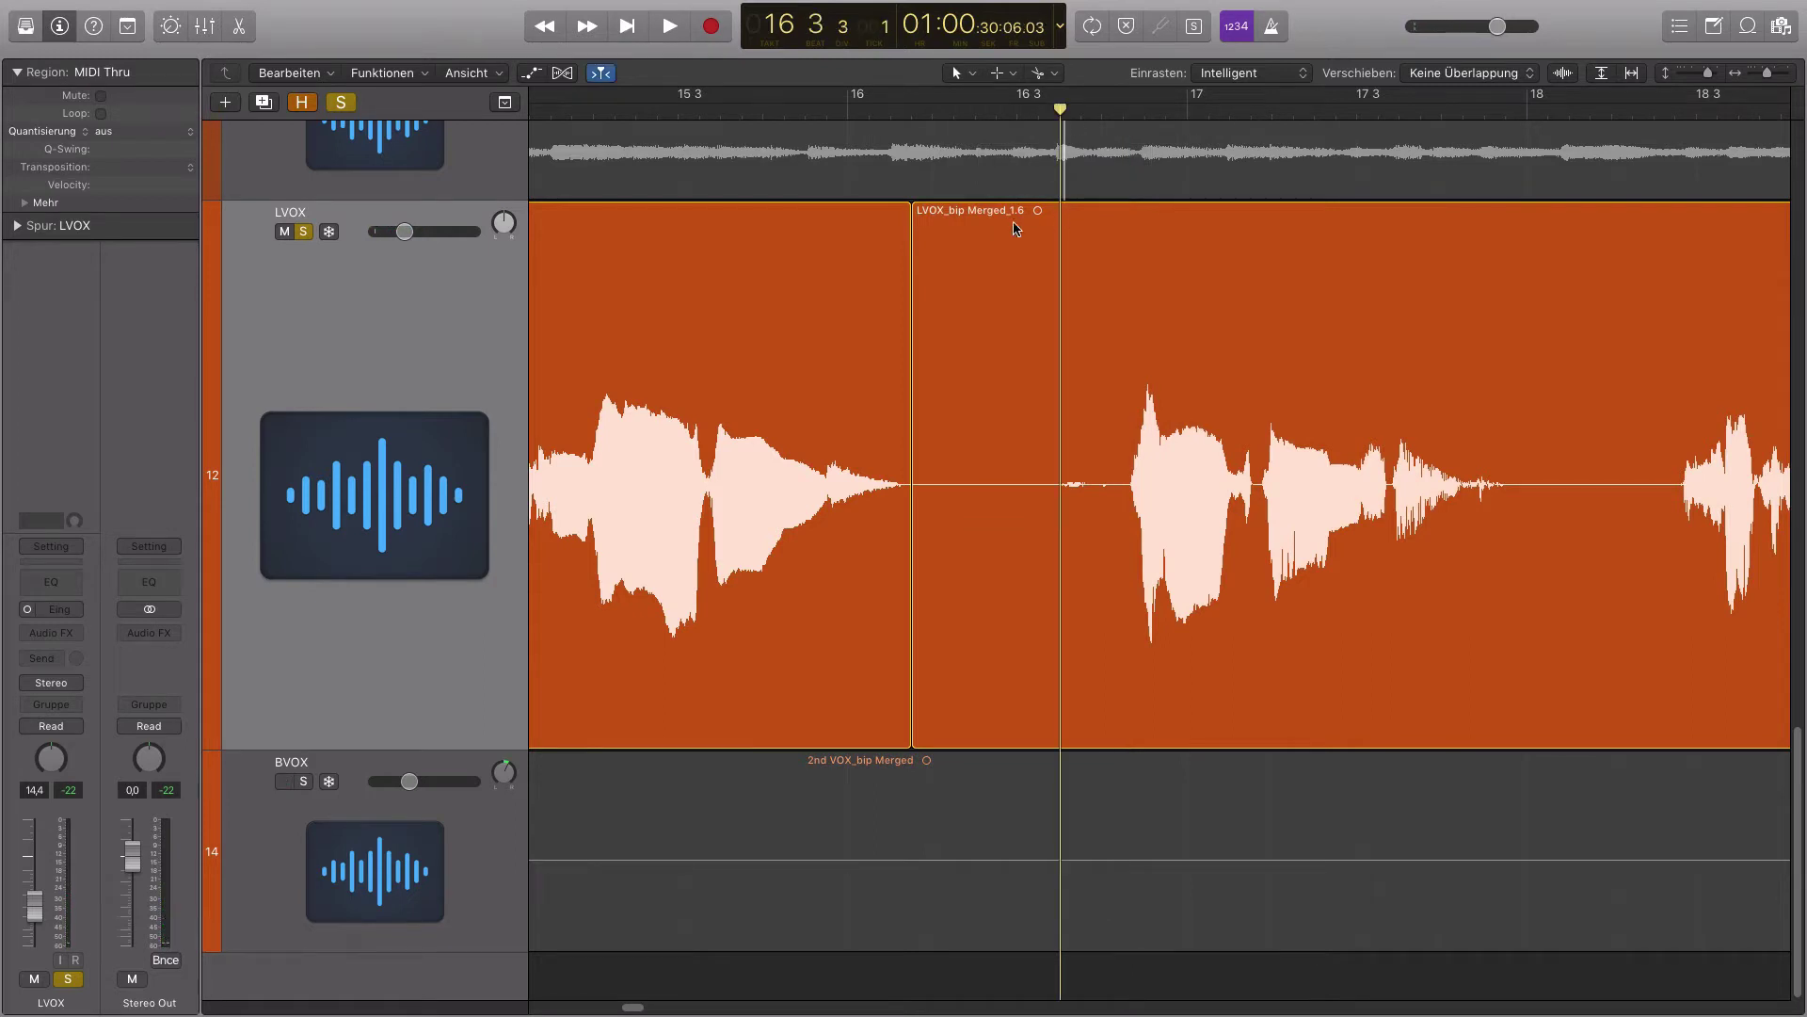
click(1043, 224)
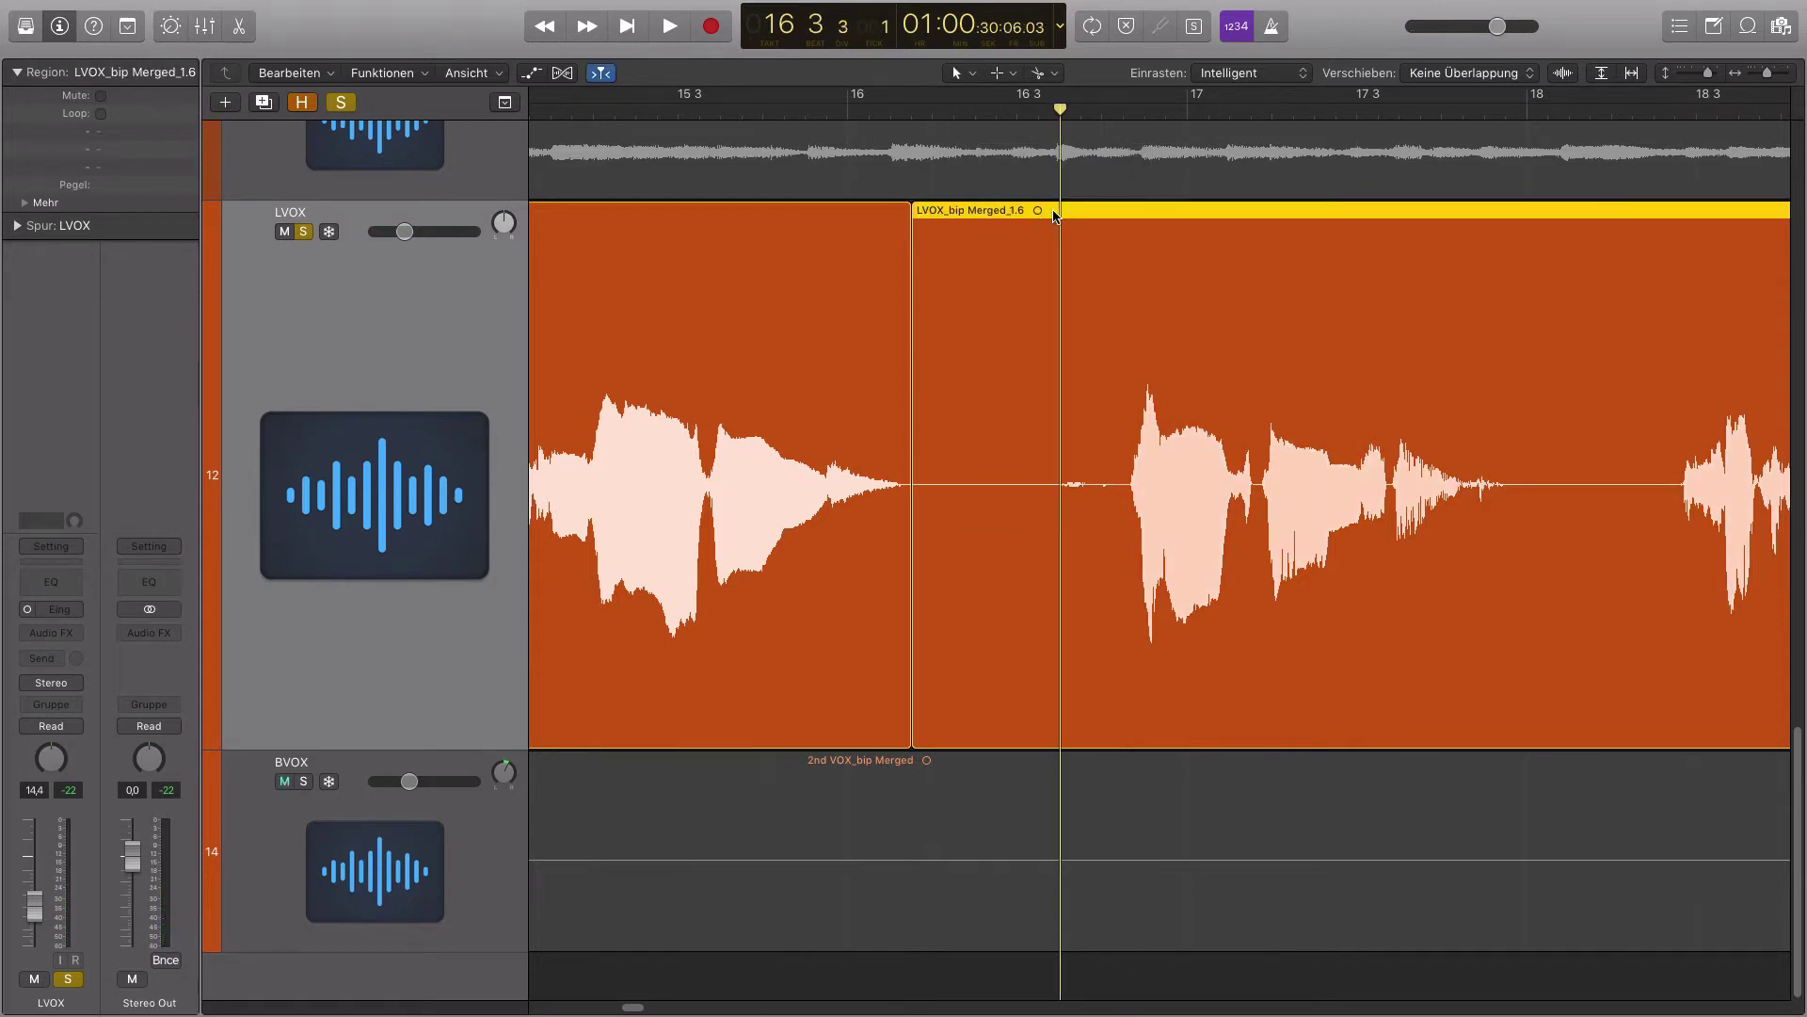
key(Delete)
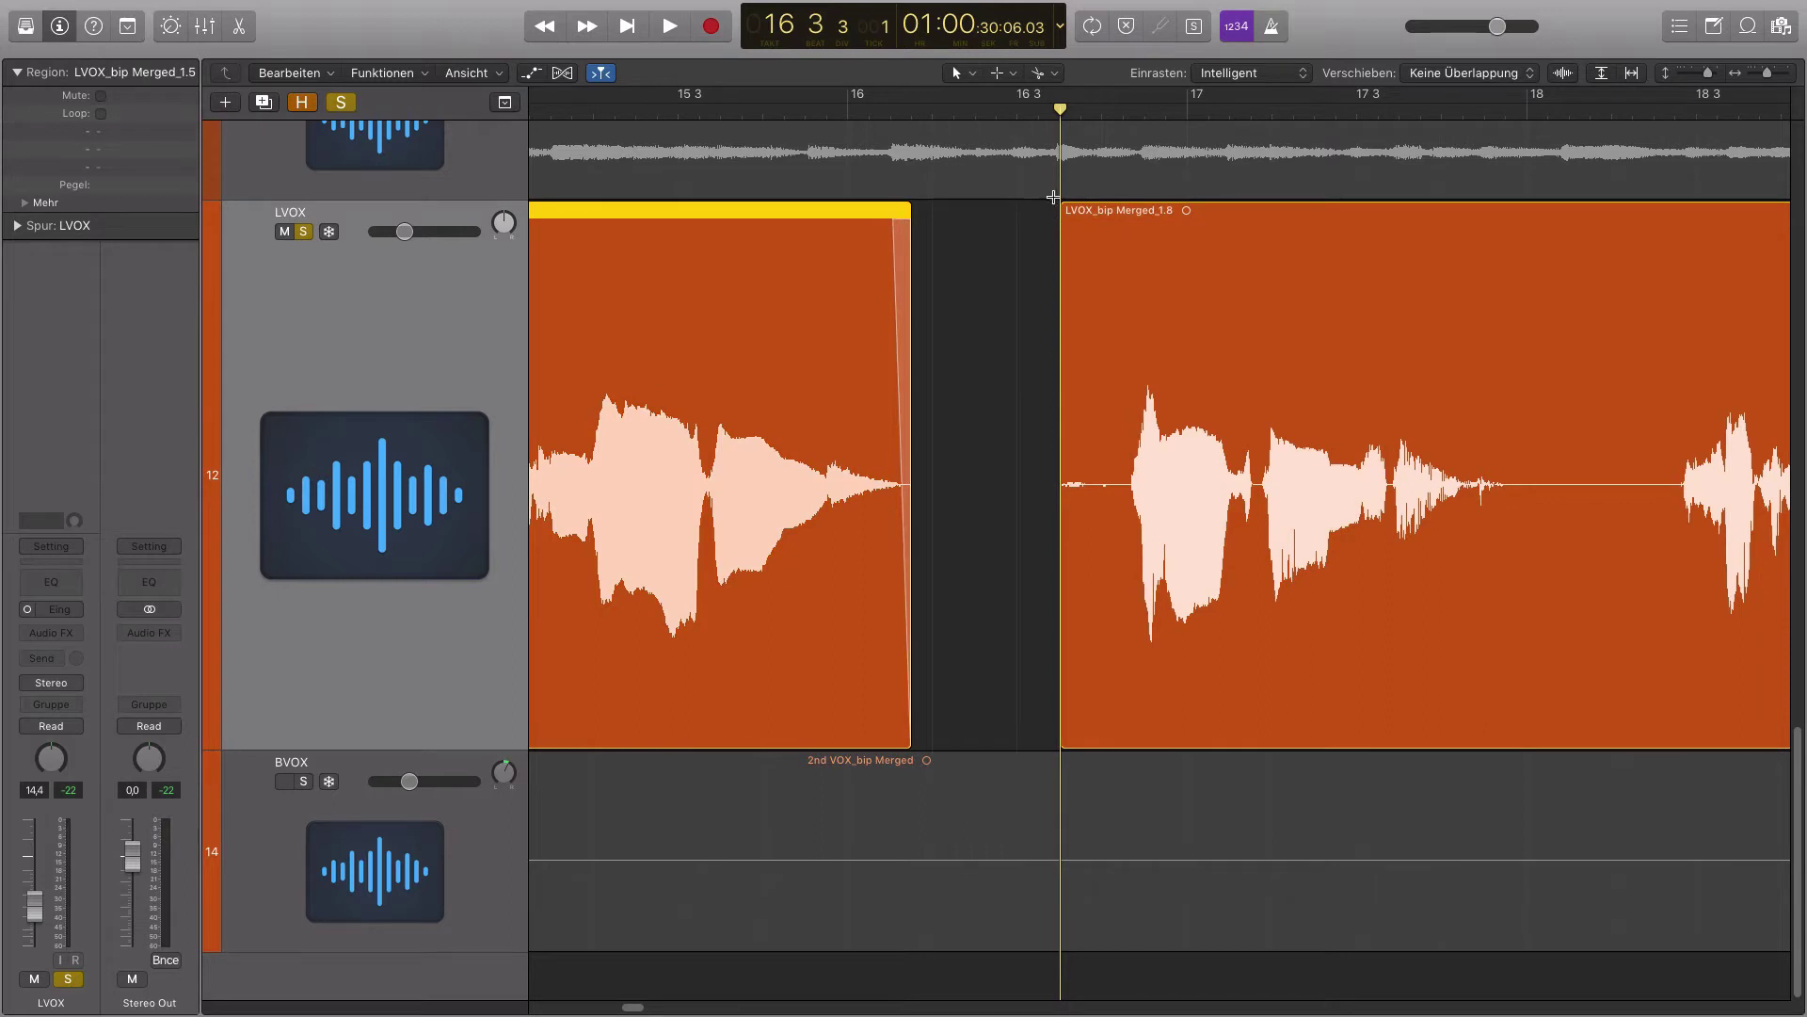
Add a fade-in at the start of the fourth phrase's region reaching just before its first note, and audition the phrase
drag(1061, 207, 1129, 212)
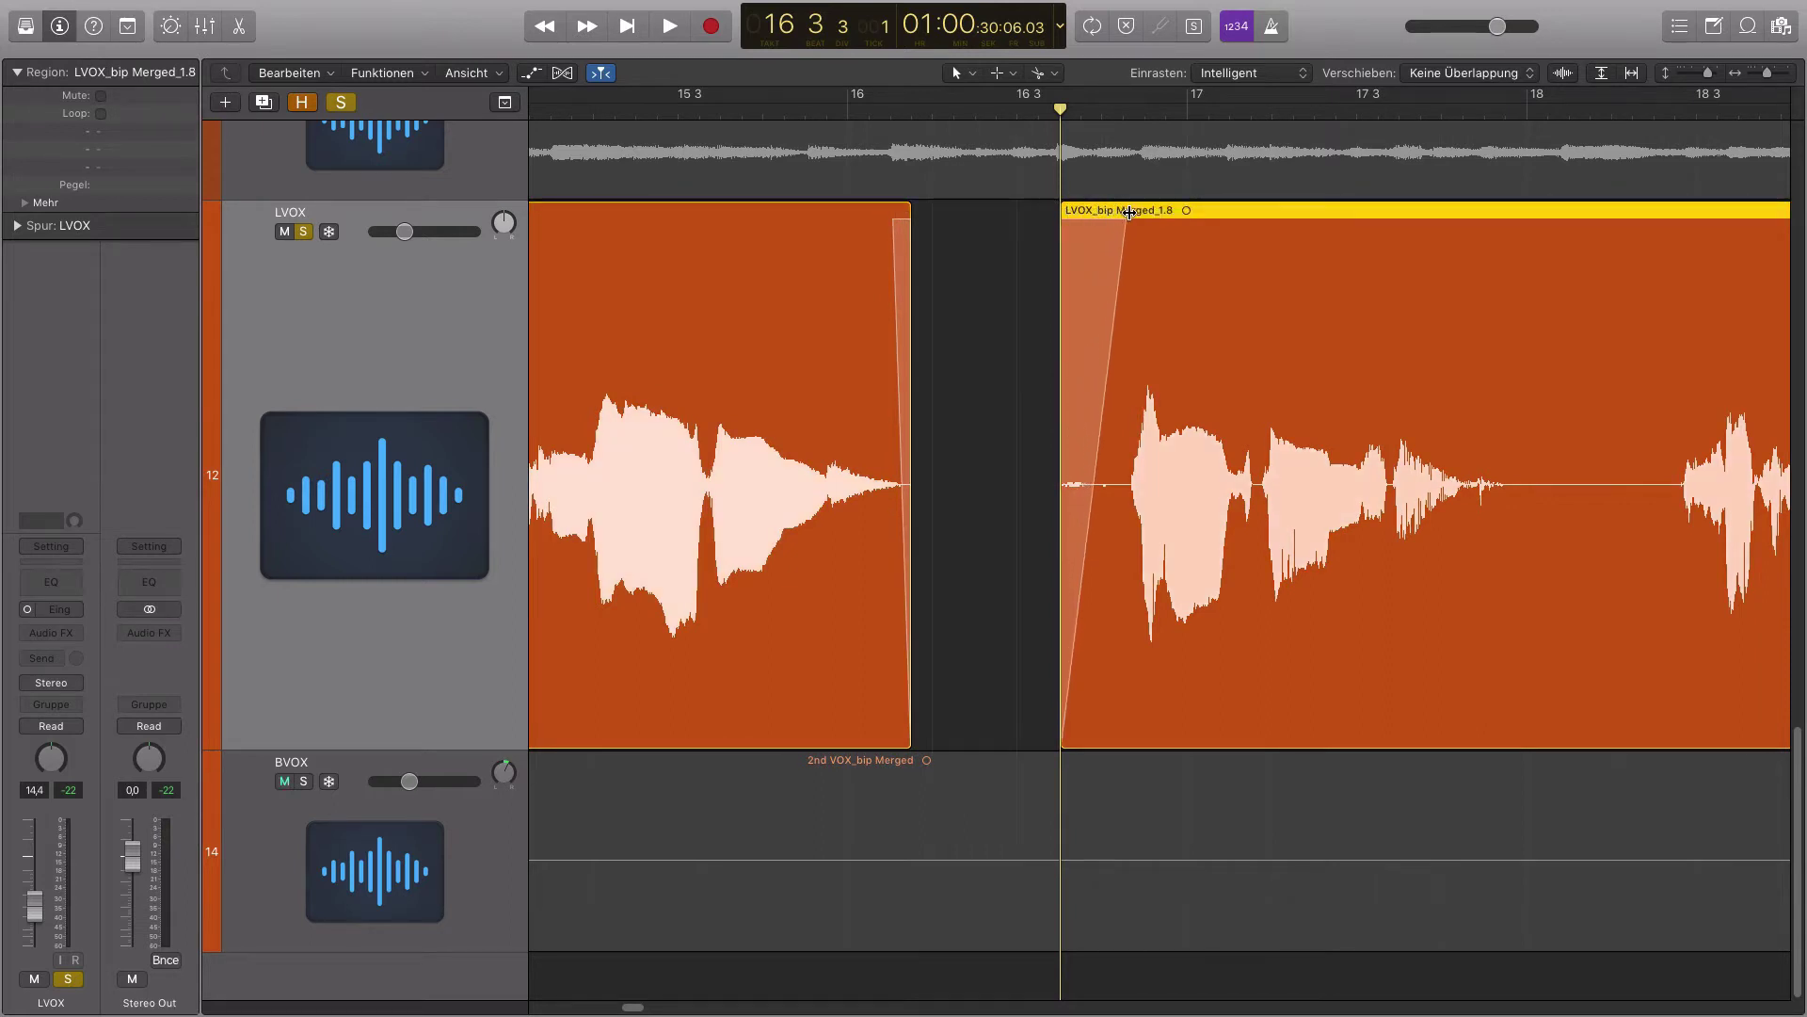
click(932, 113)
key(space)
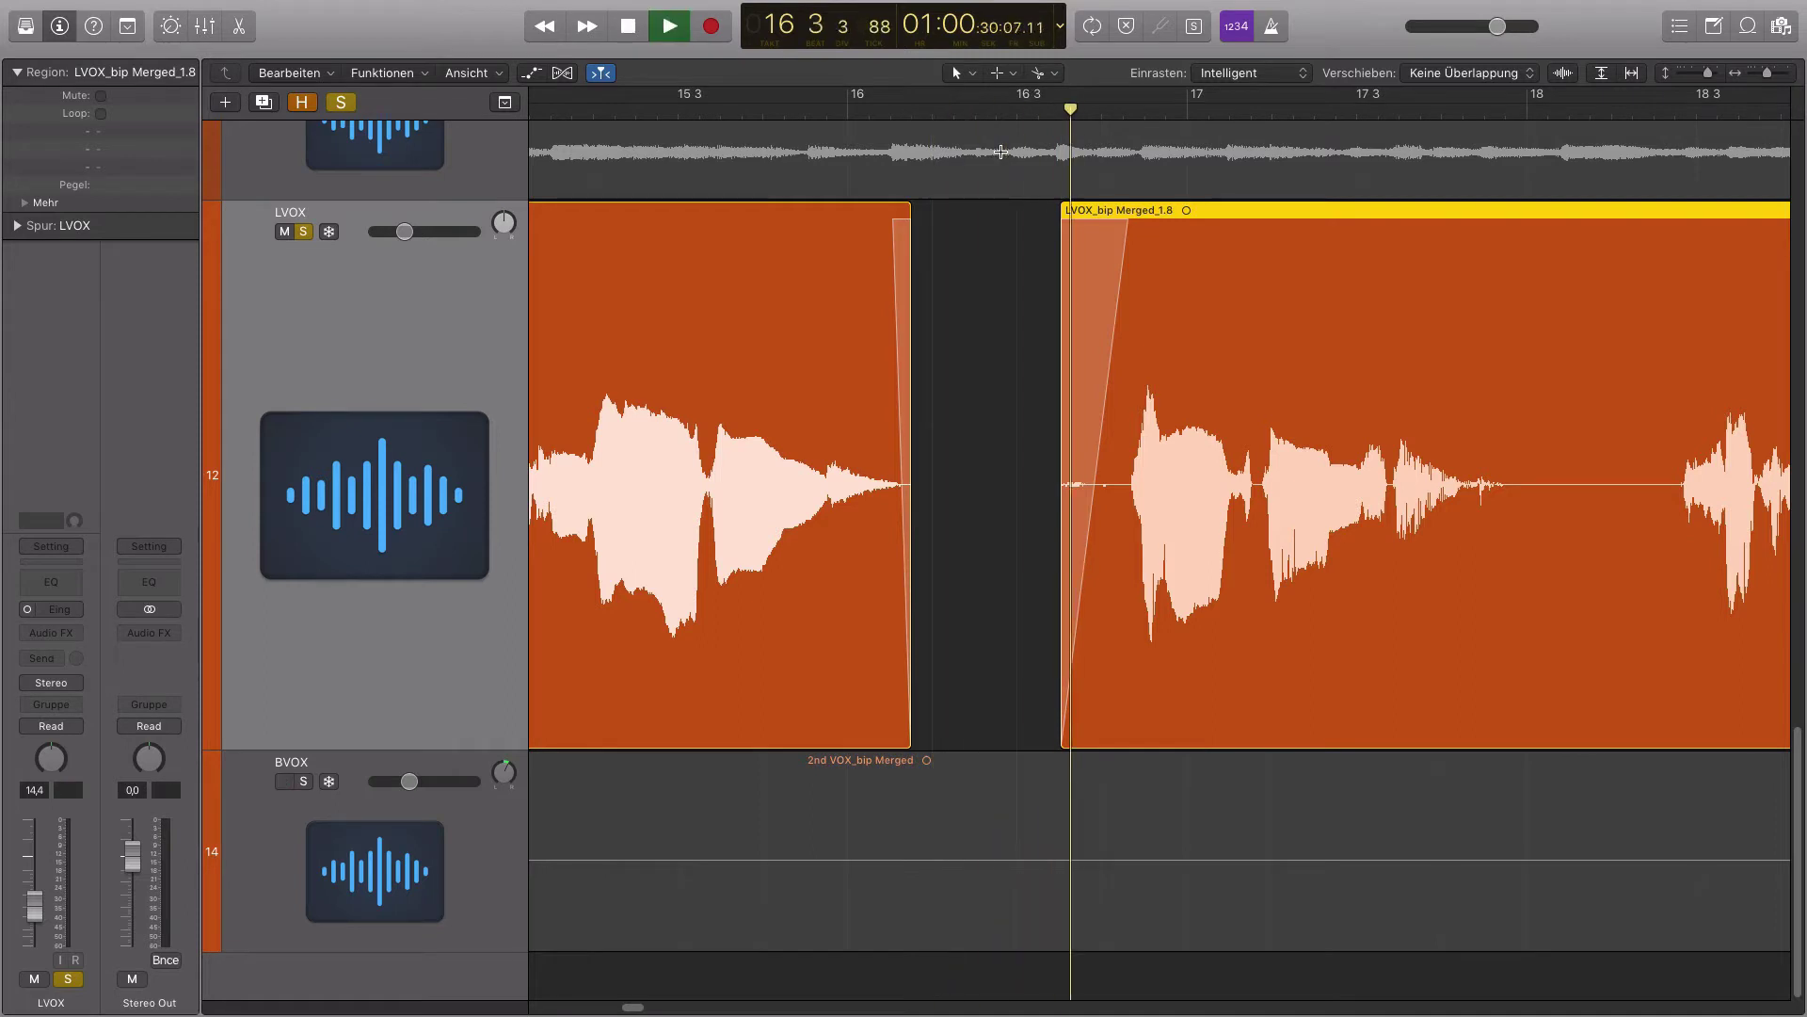
scroll(1299, 339, right, 5)
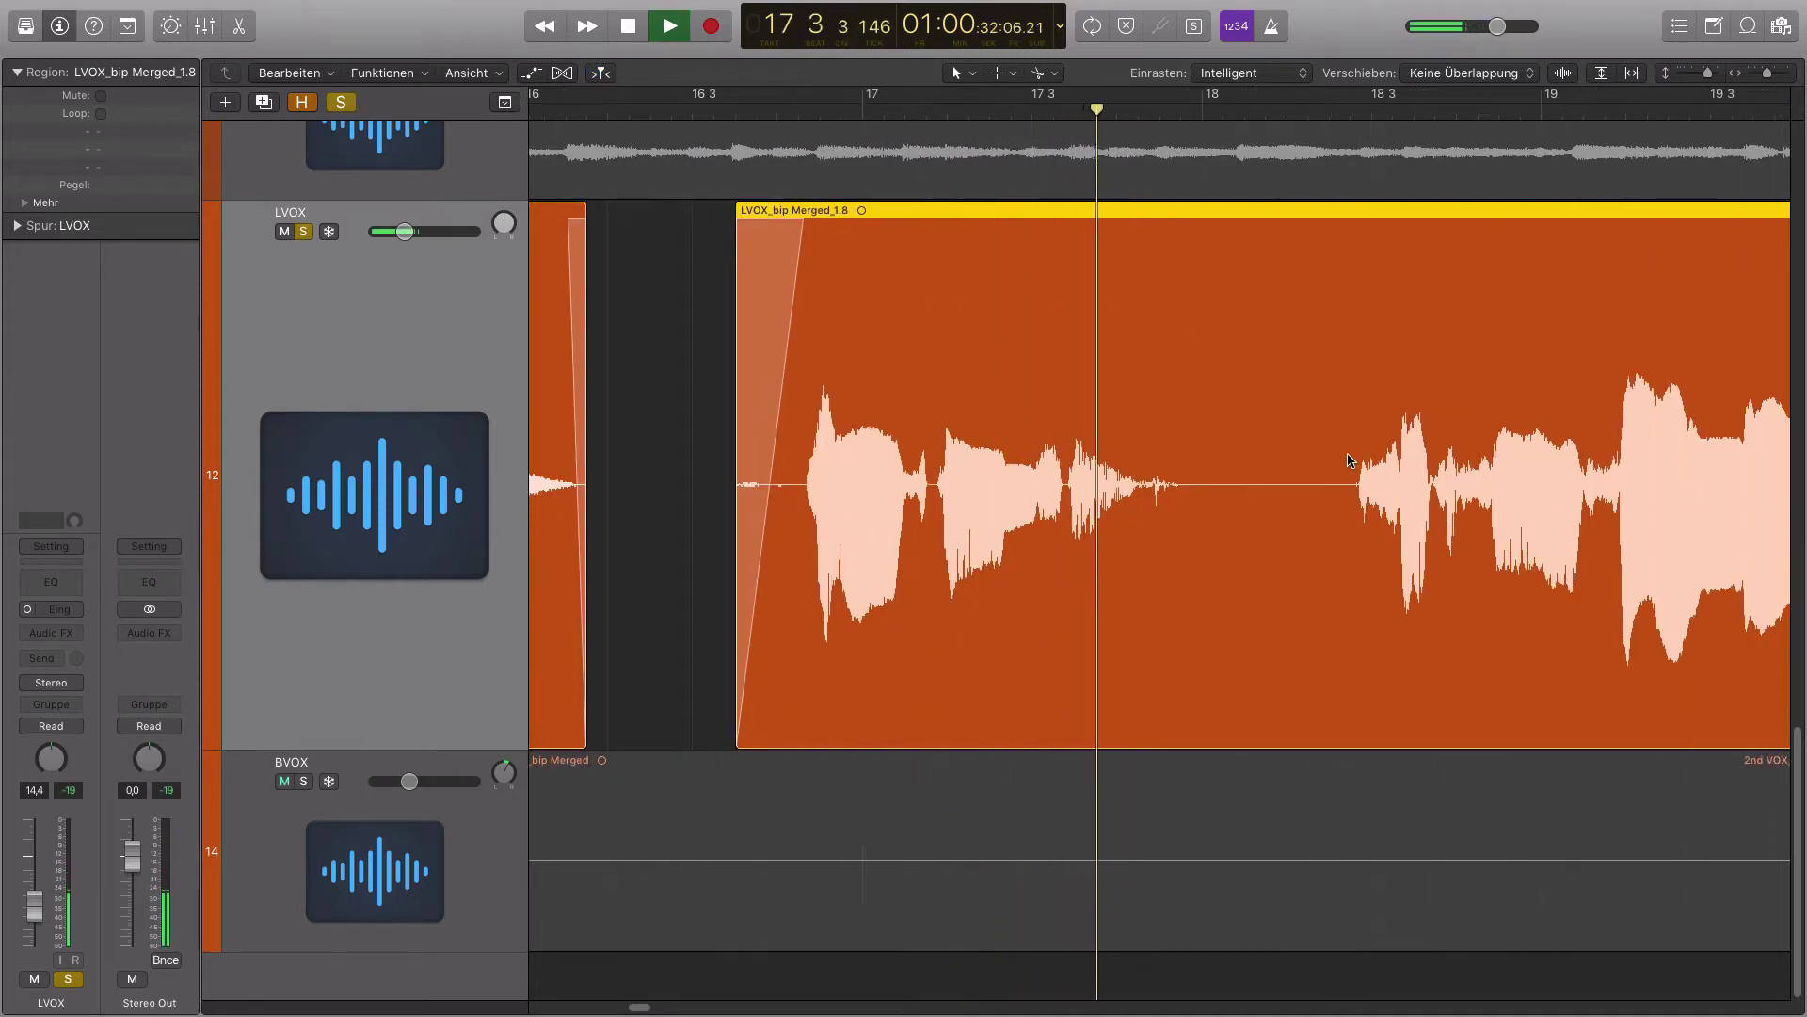
key(space)
Examine the remaining lead vocal phrases and gaps up to around bar 77, and compare them with the briefly soloed backing vocal
key(super+Left)
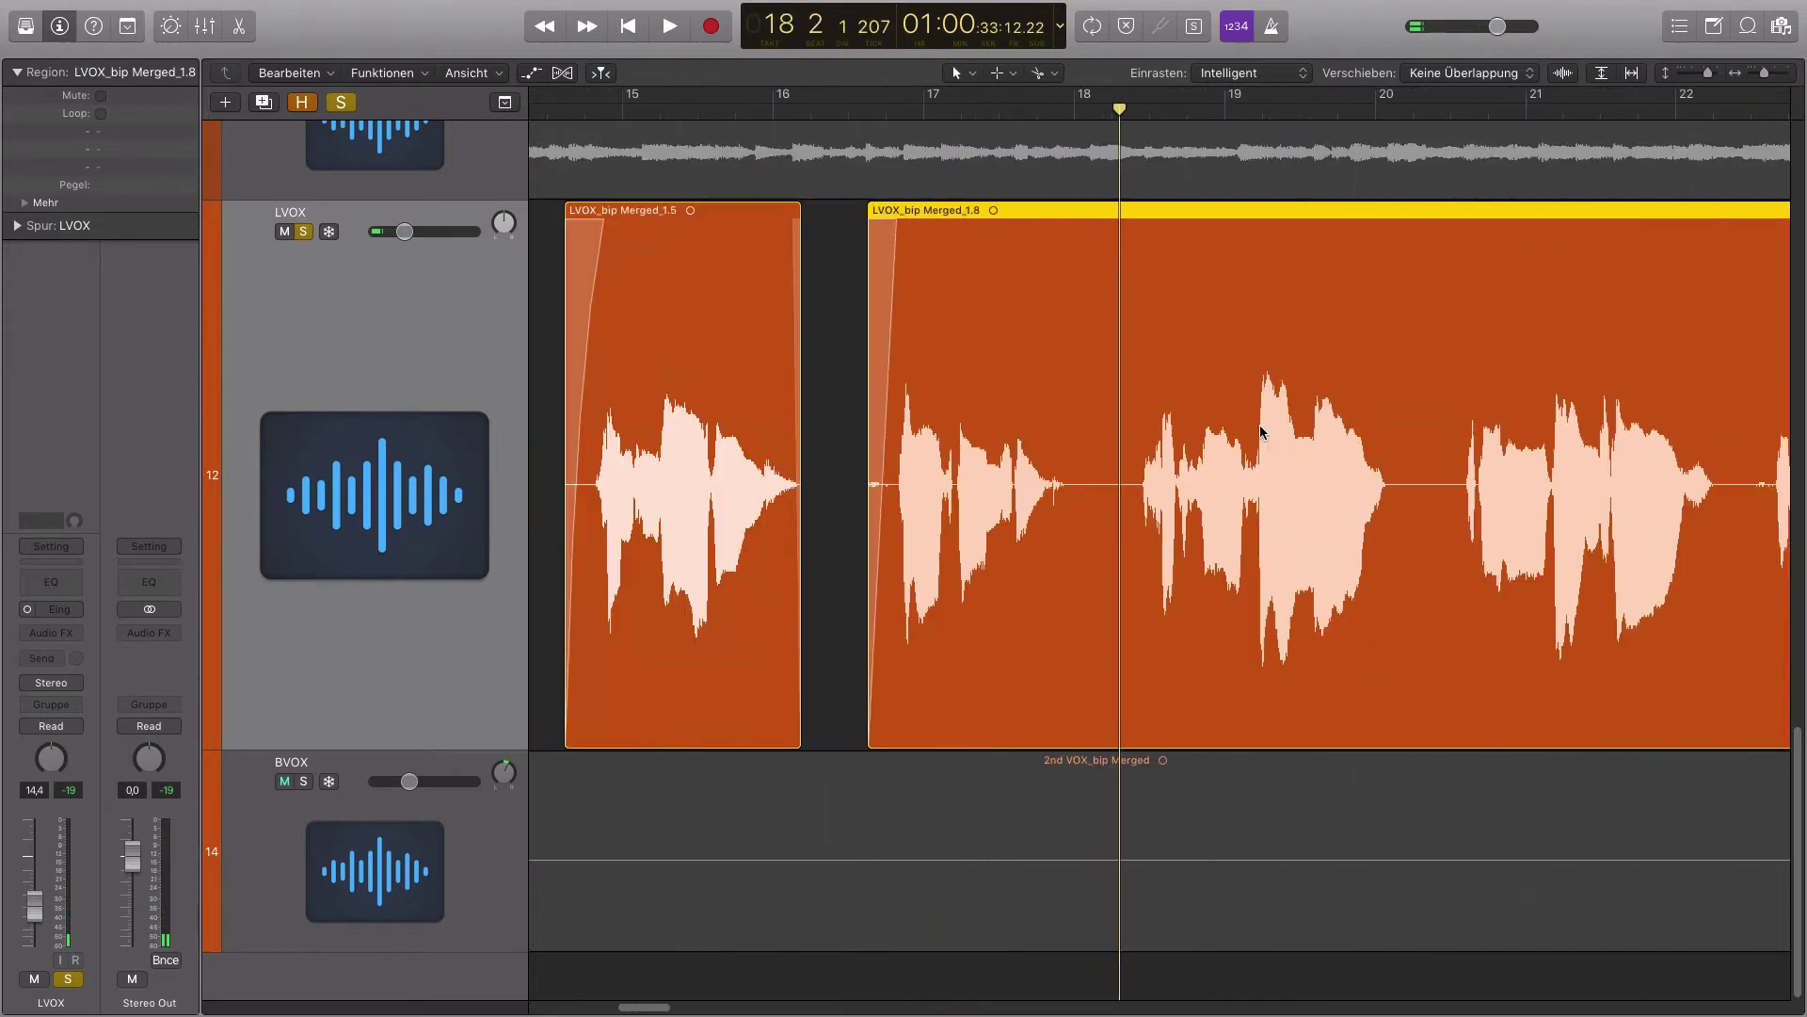
key(super+Left)
key(super+Left)
key(super+Left)
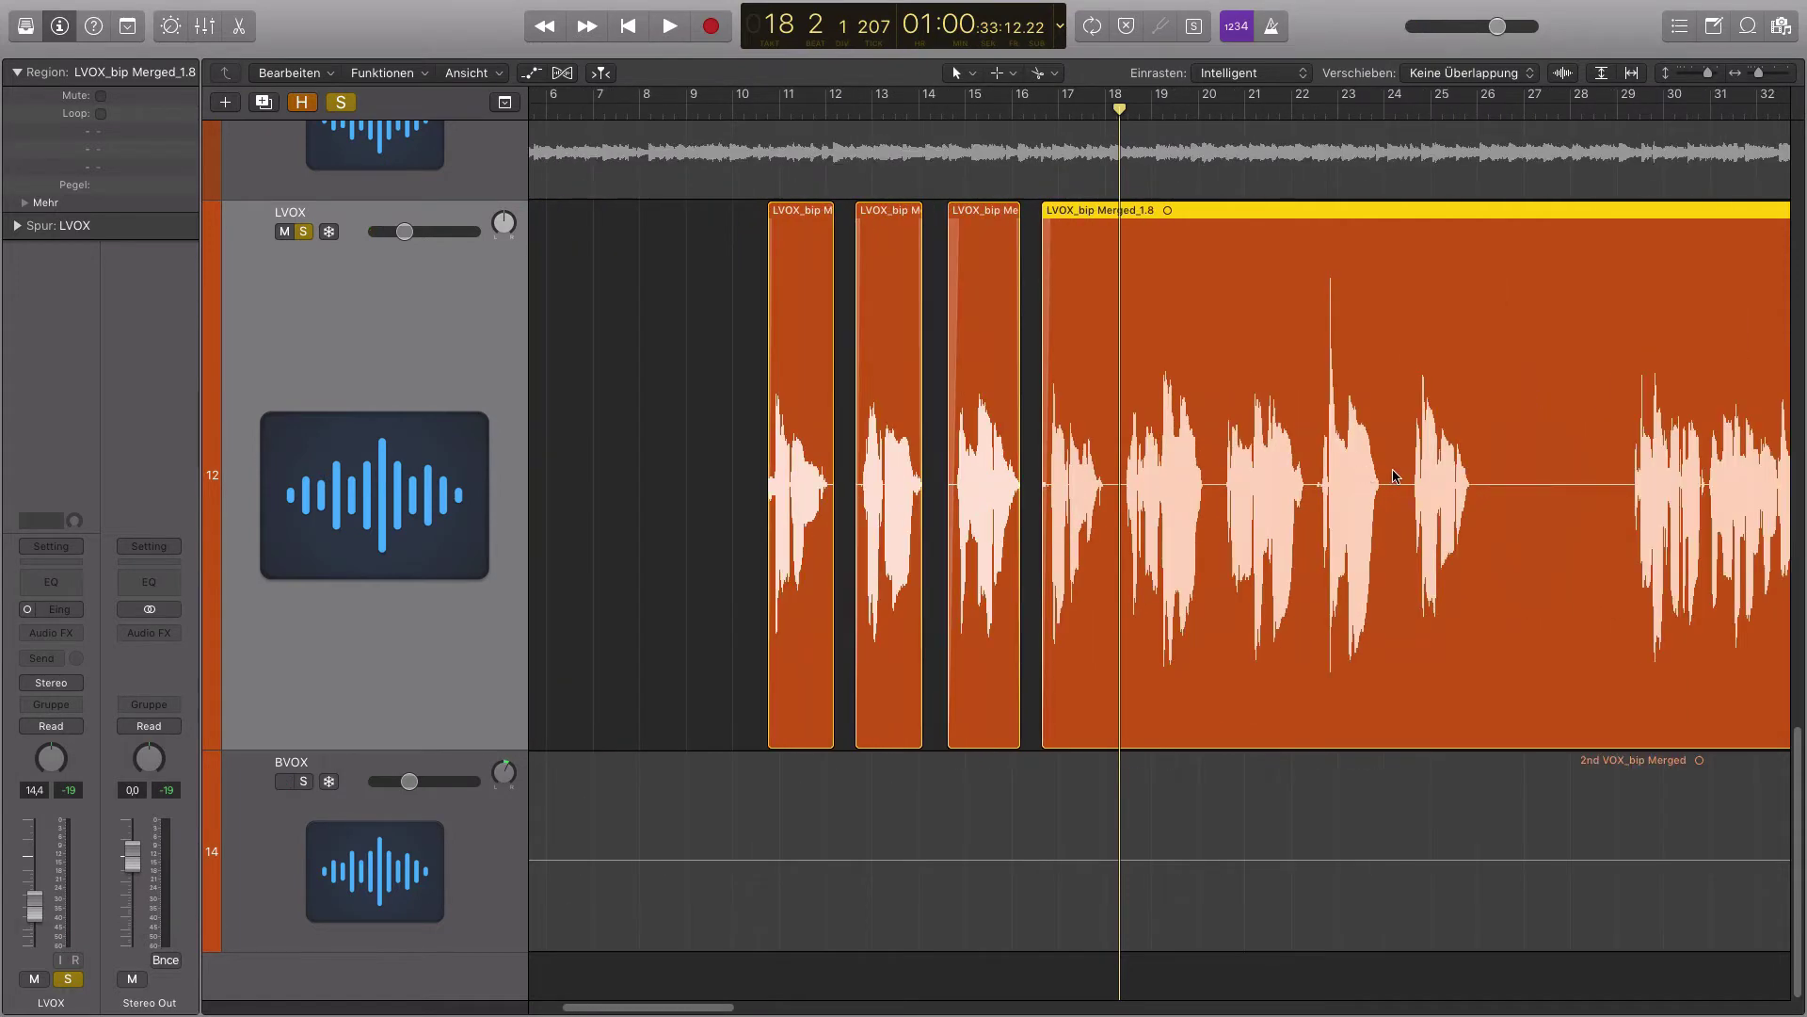
key(super+Right)
key(super+Right)
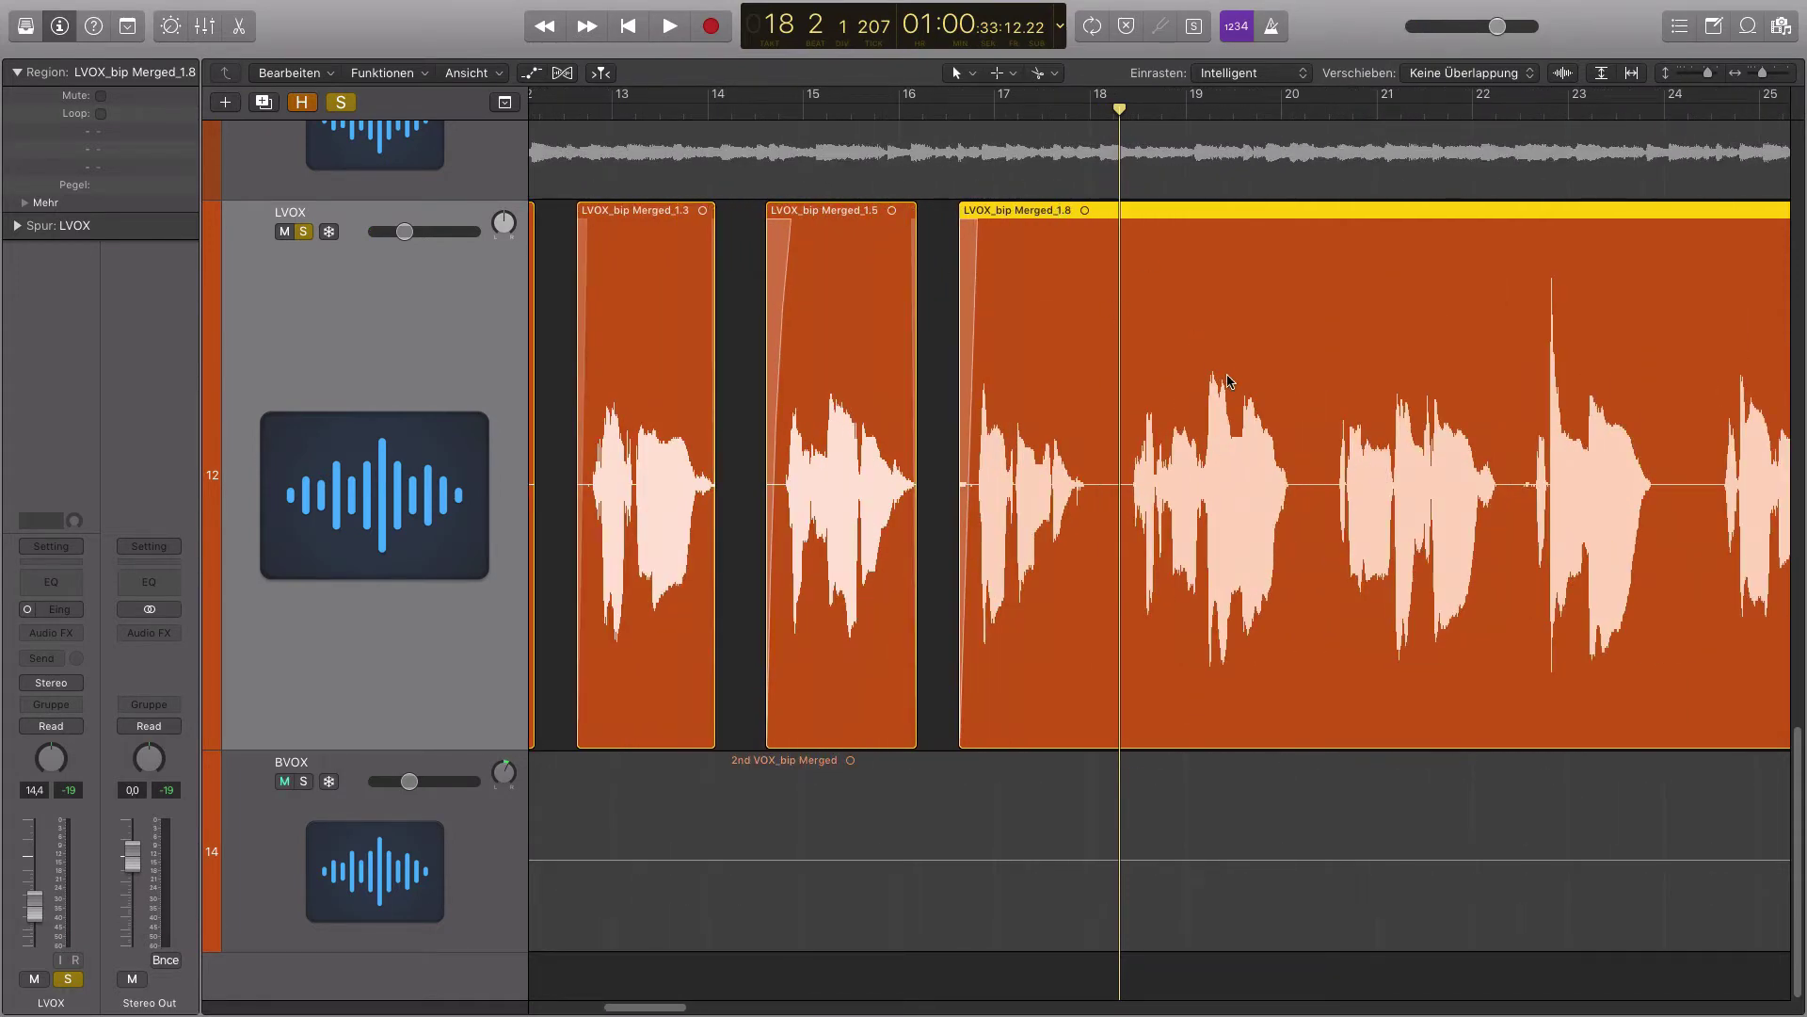
scroll(1214, 386, right, 6)
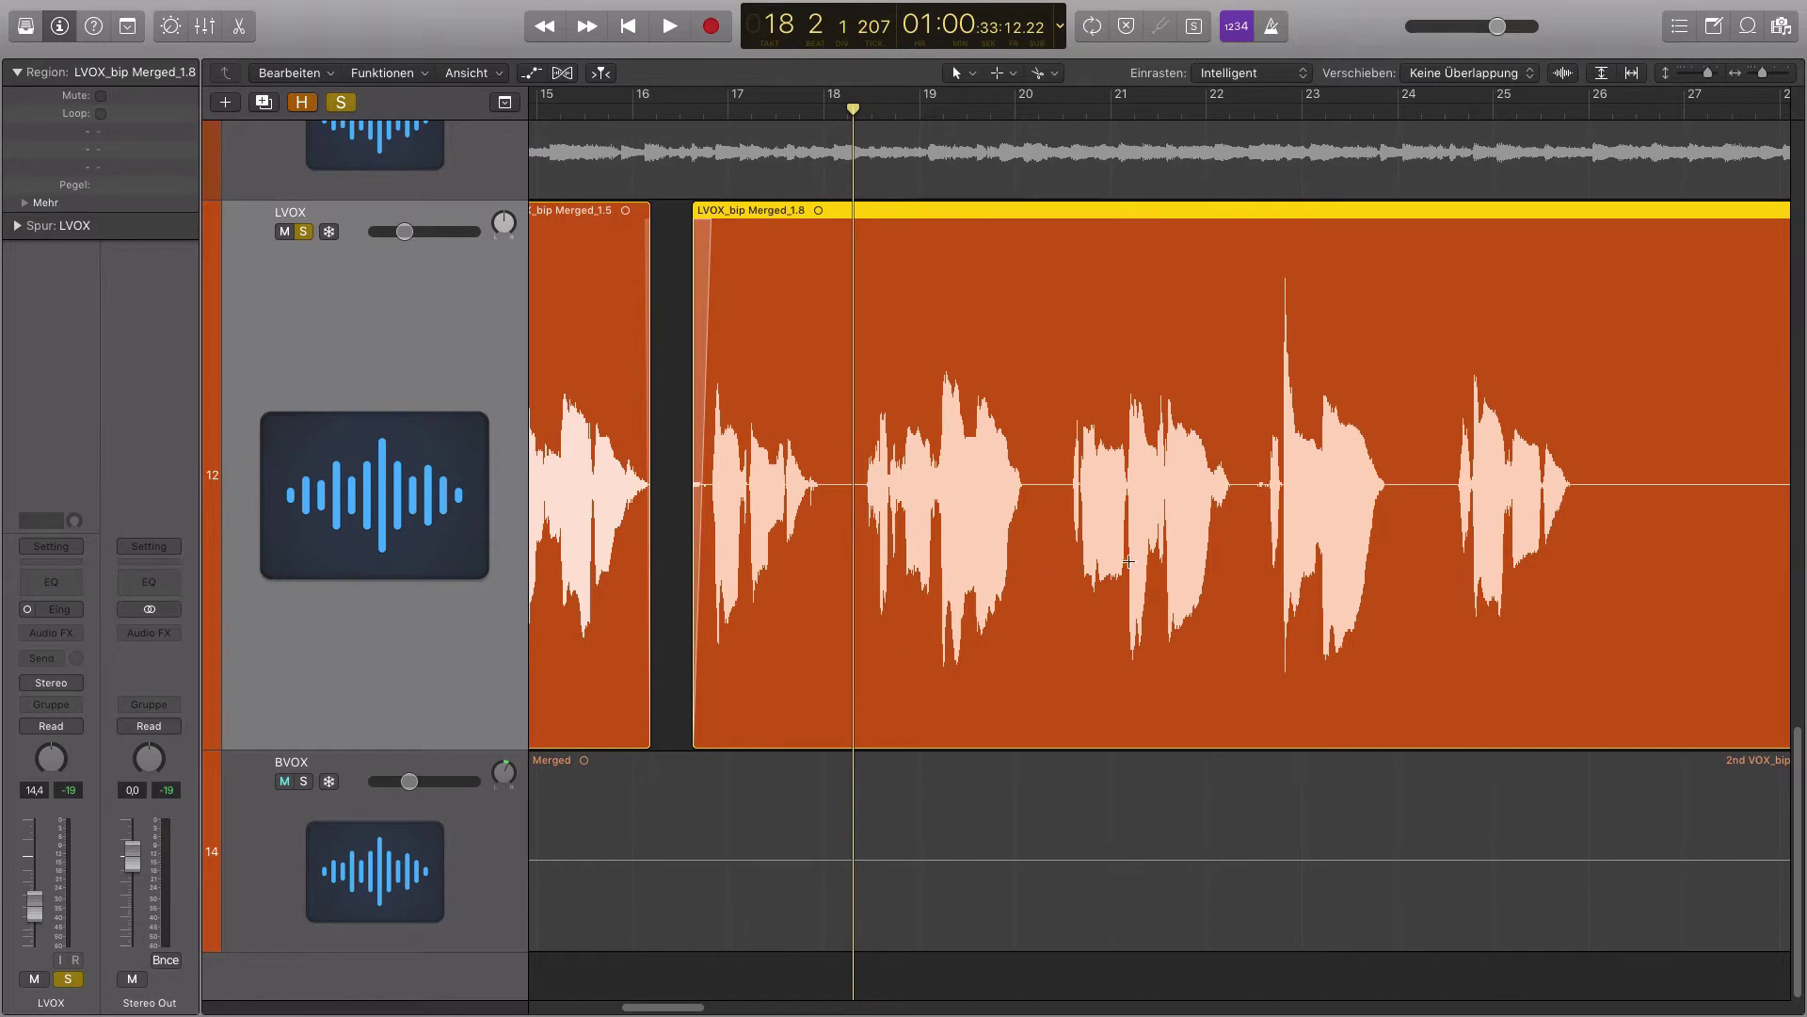
scroll(994, 285, right, 20)
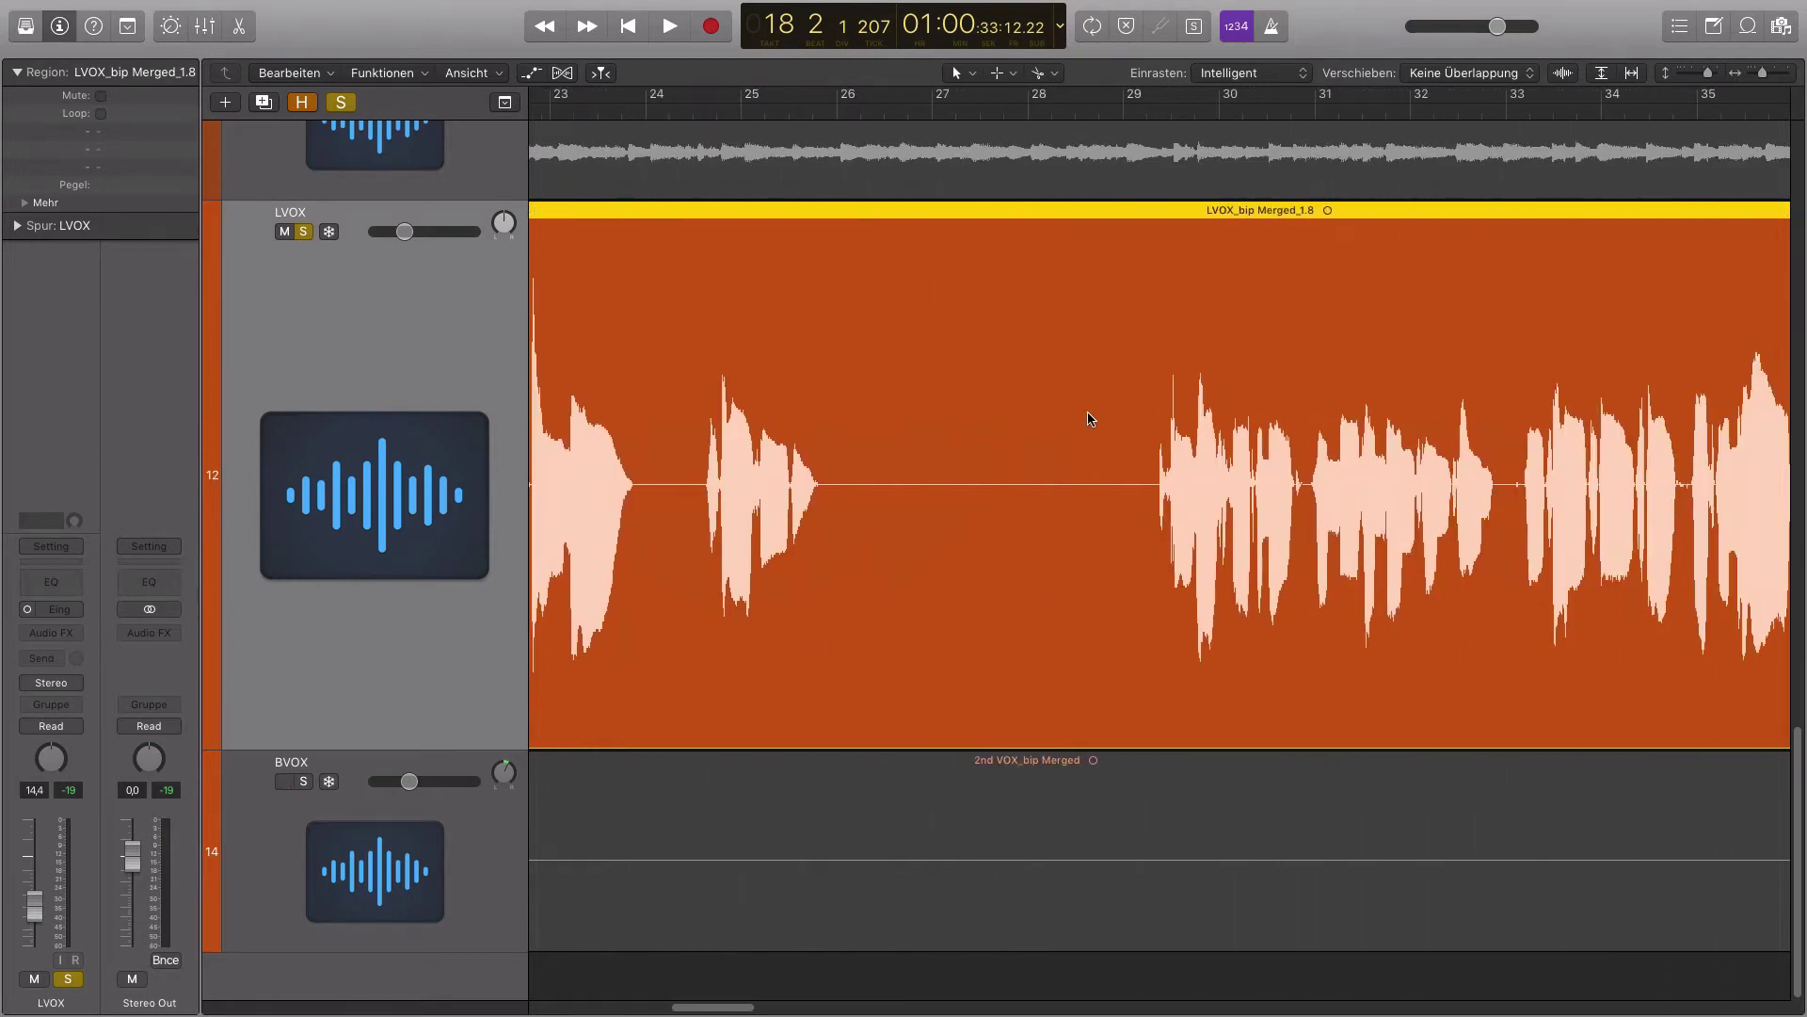
key(super+Left)
key(super+Left)
key(super+Left)
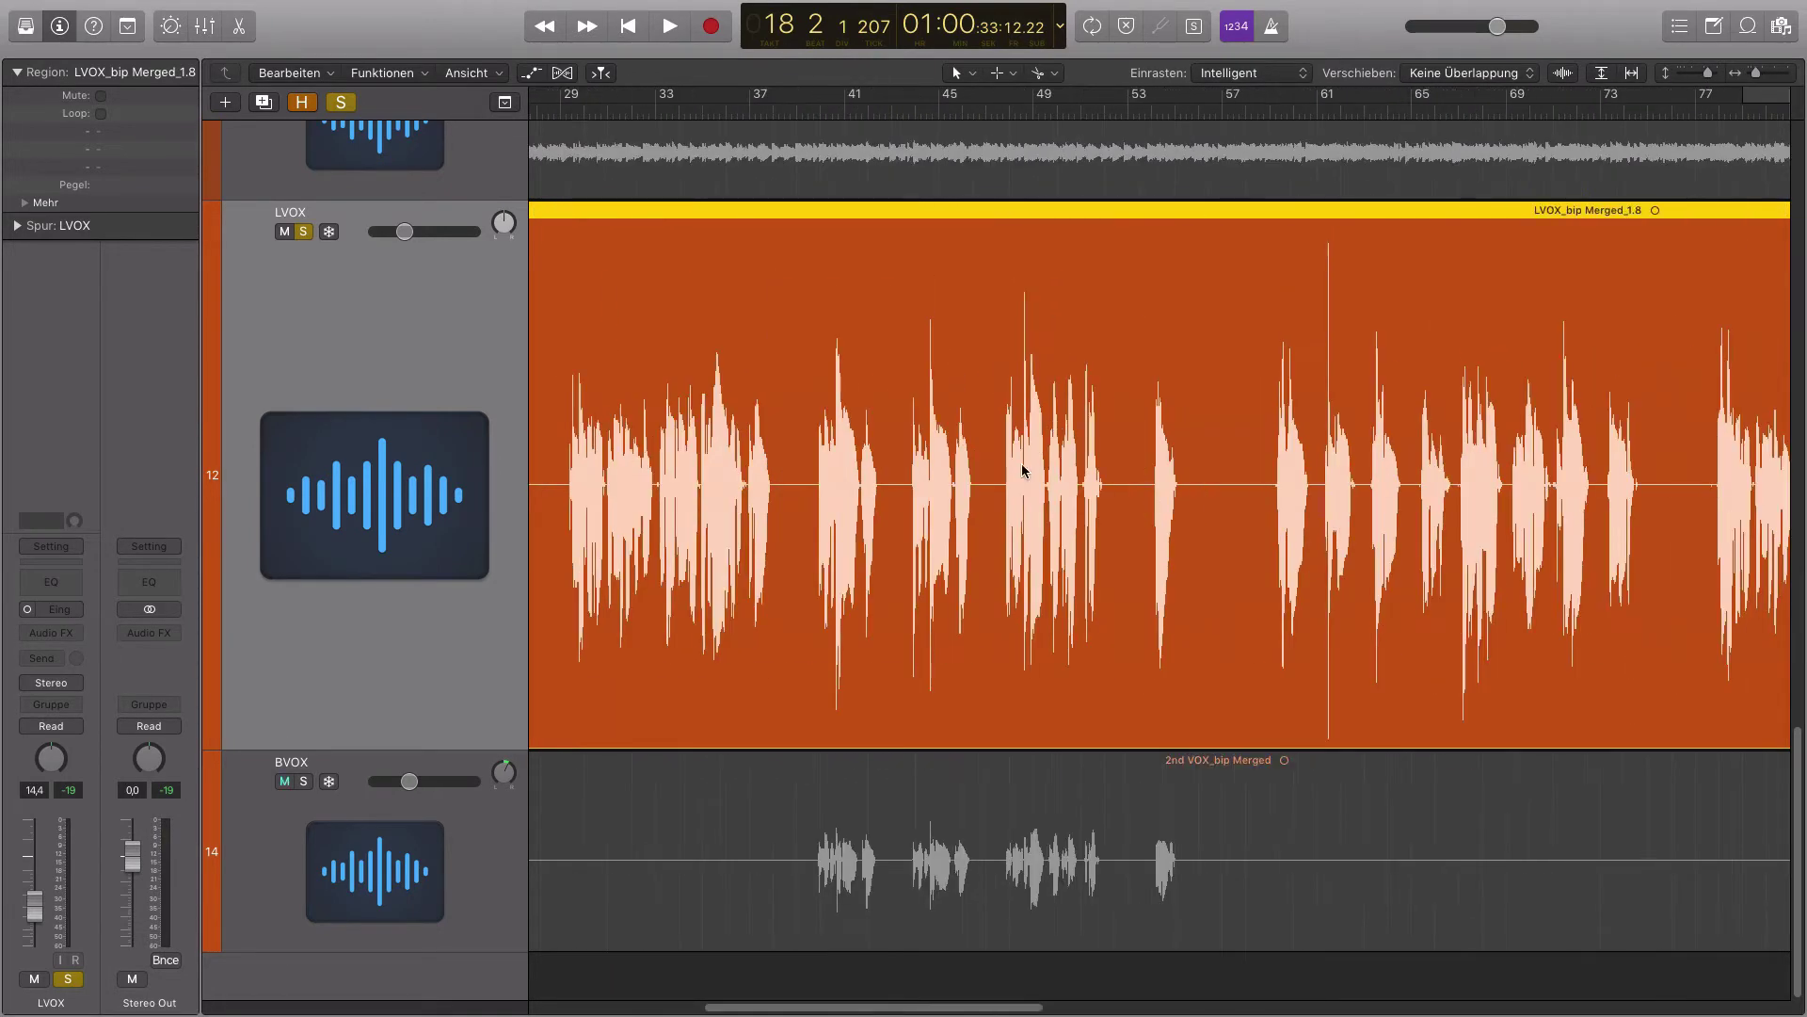
click(303, 782)
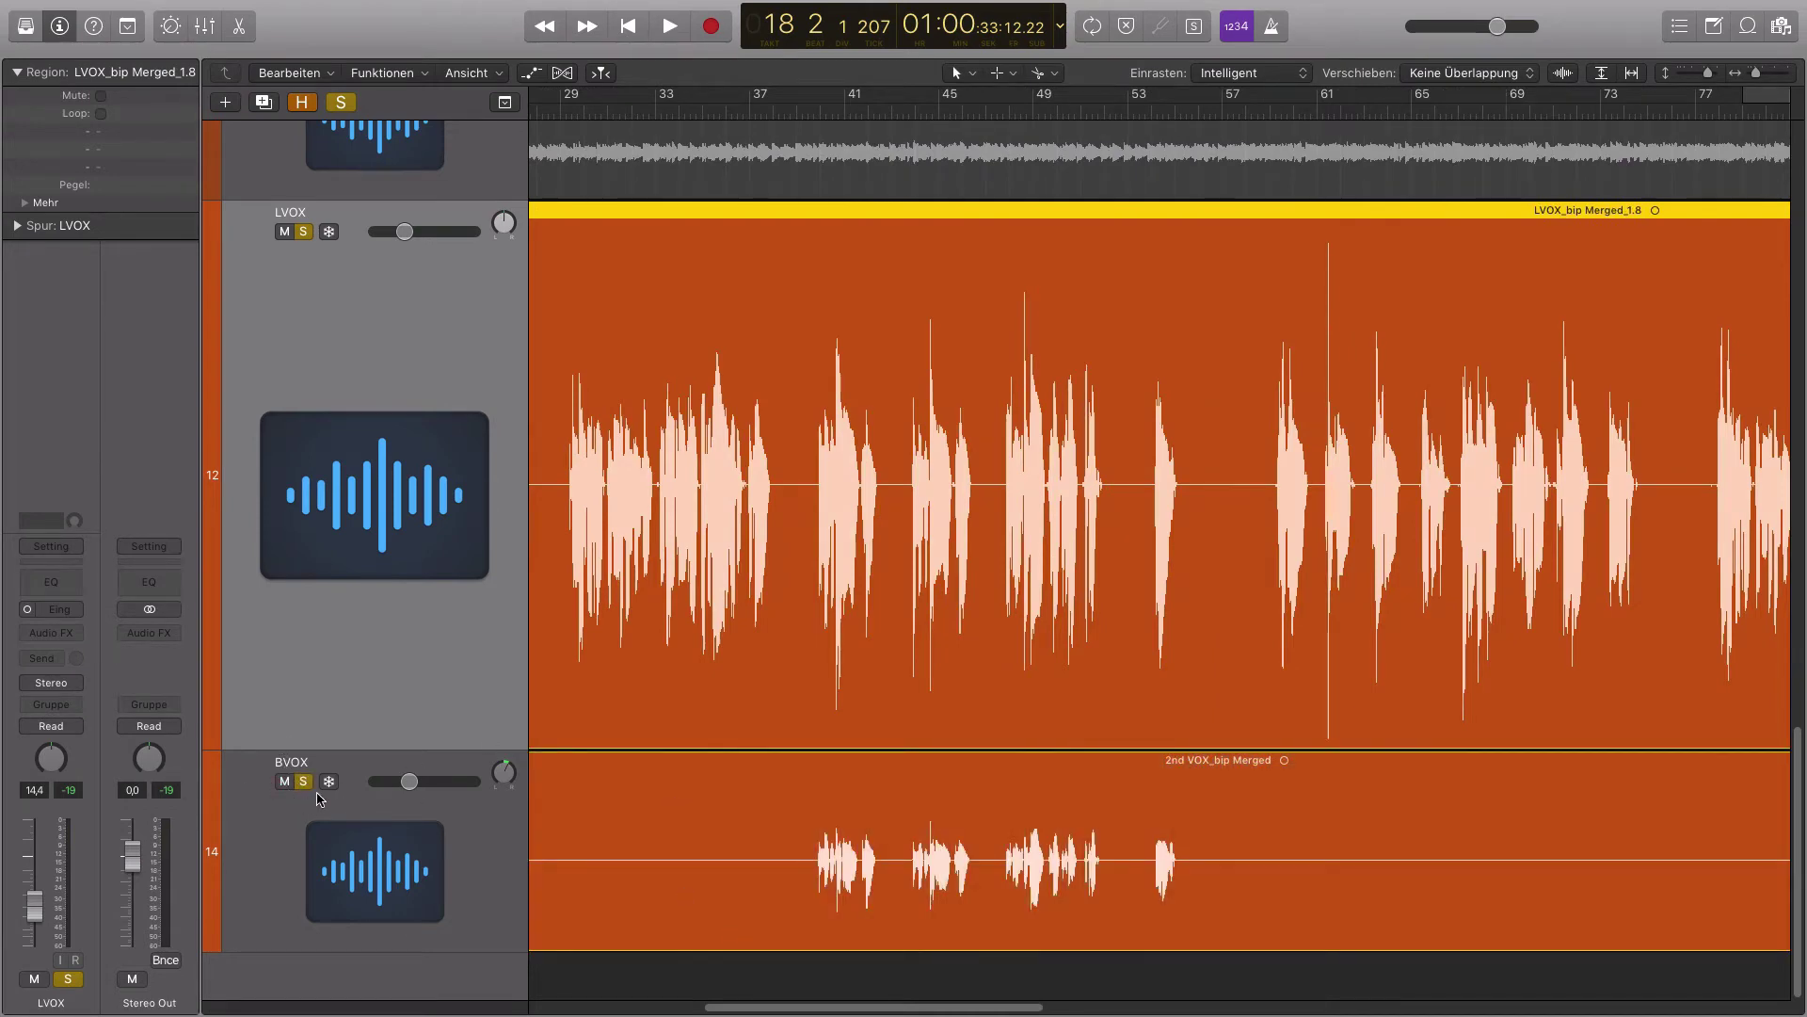
click(303, 782)
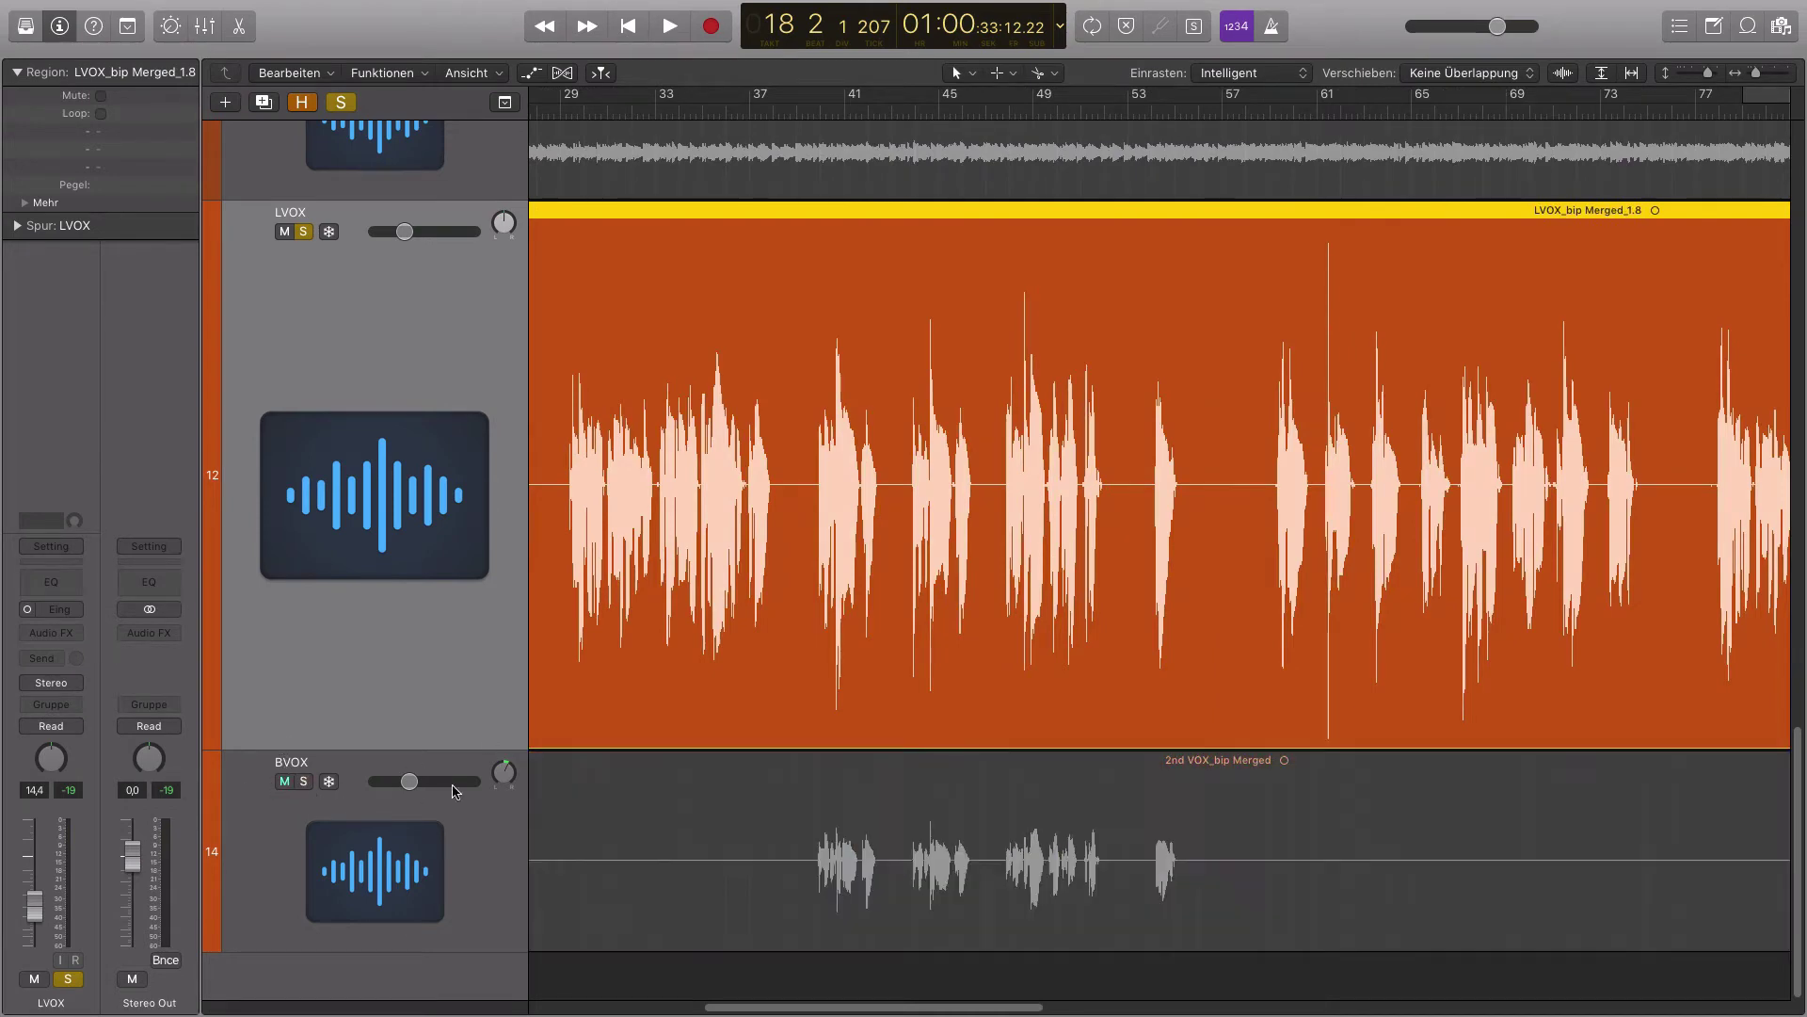
Play the lead vocal from bar 37 into the phrase at bar 44 to listen to the gaps between the phrases
click(760, 106)
key(space)
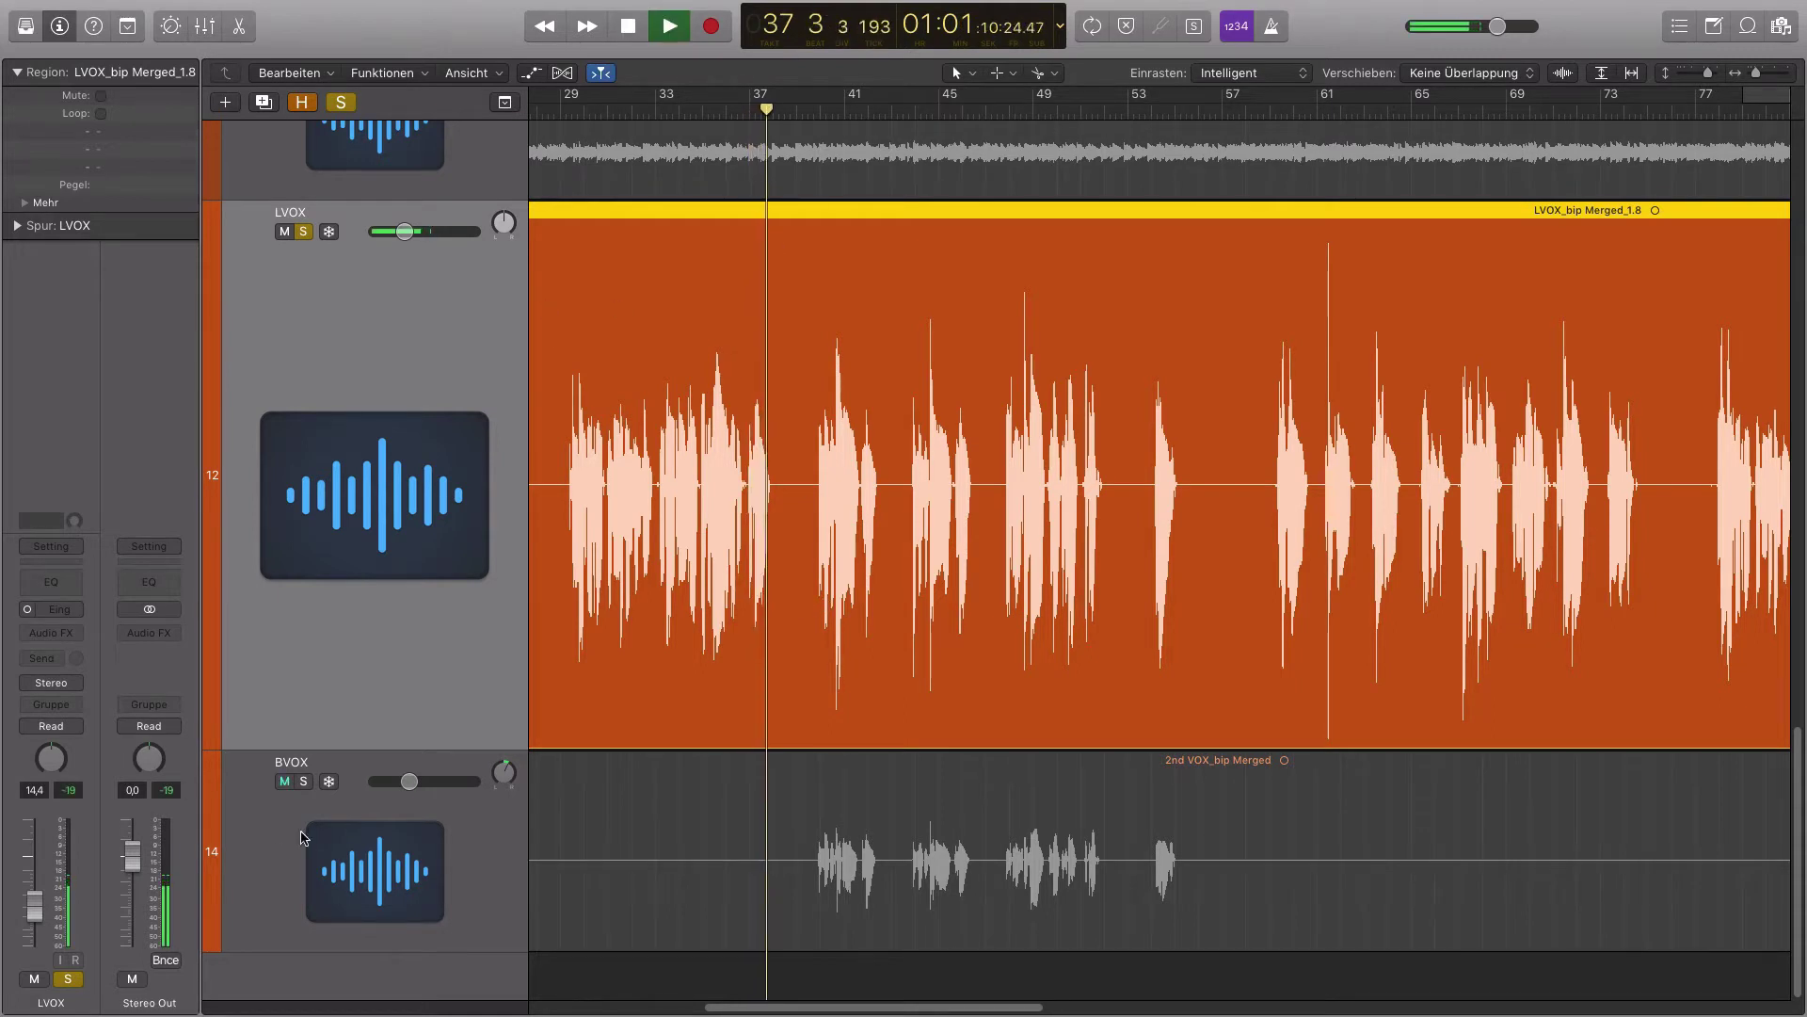
drag(778, 331, 1248, 745)
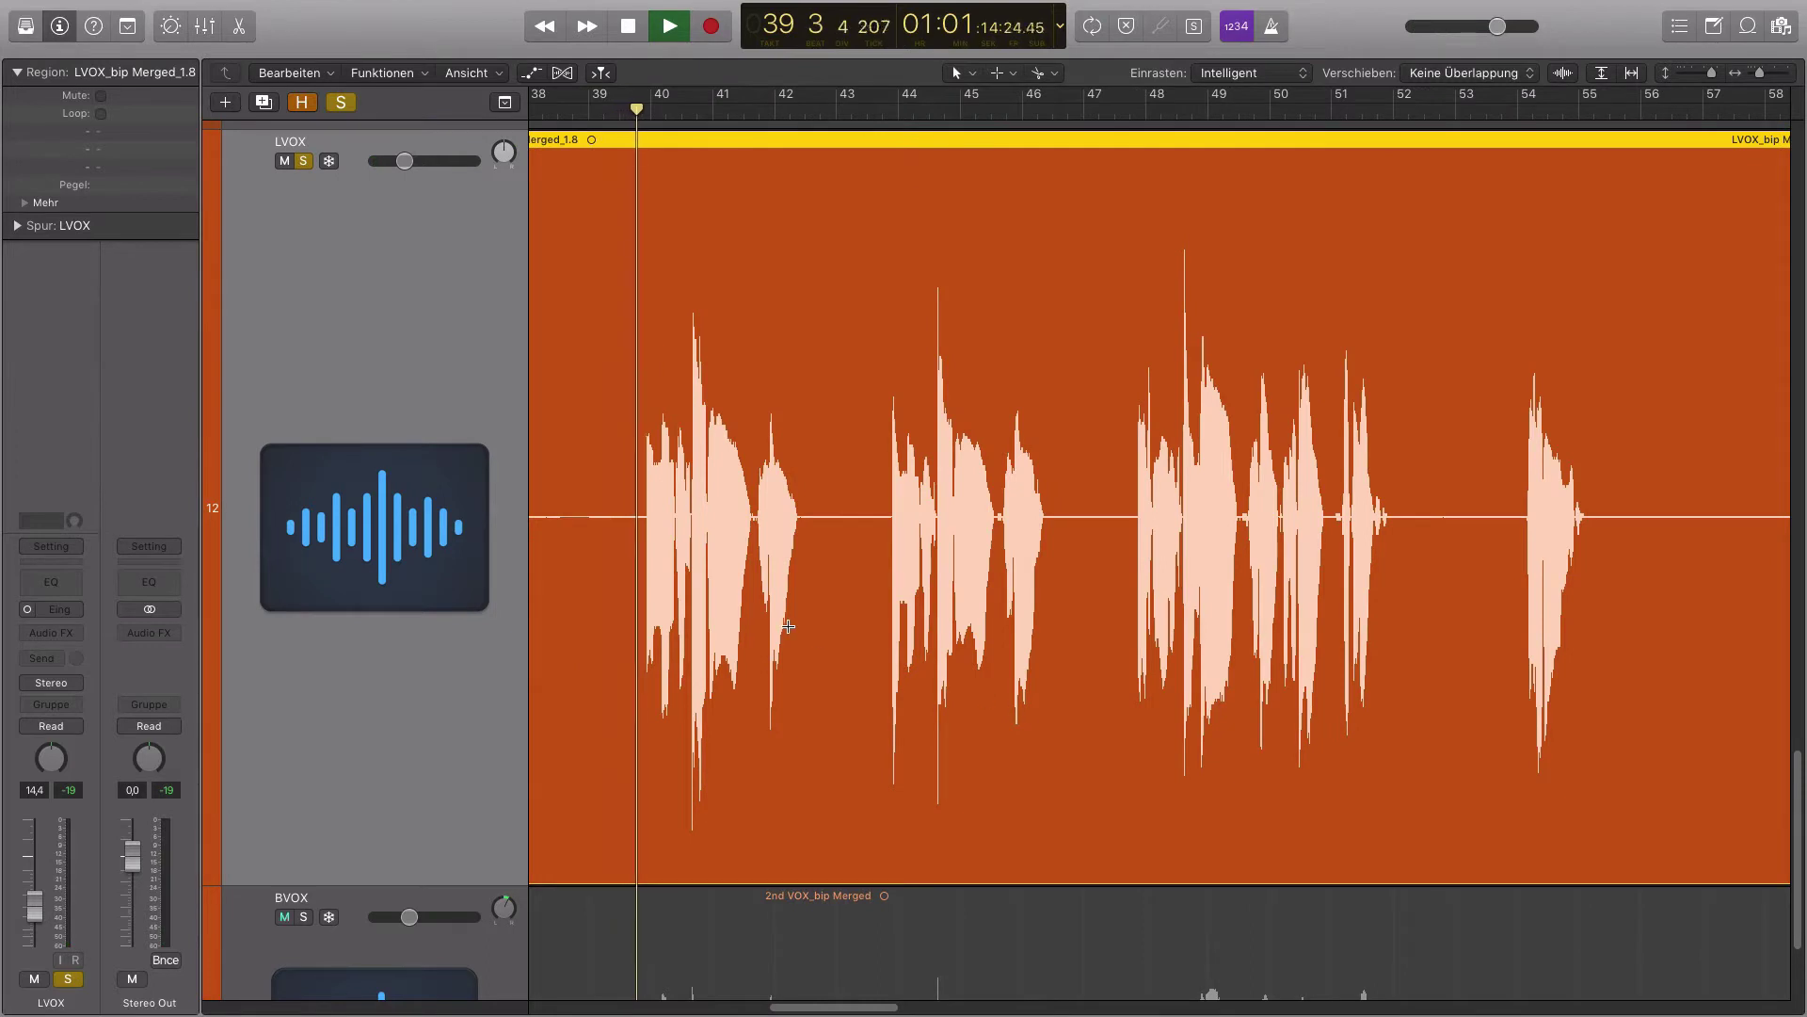
scroll(788, 626, left, 3)
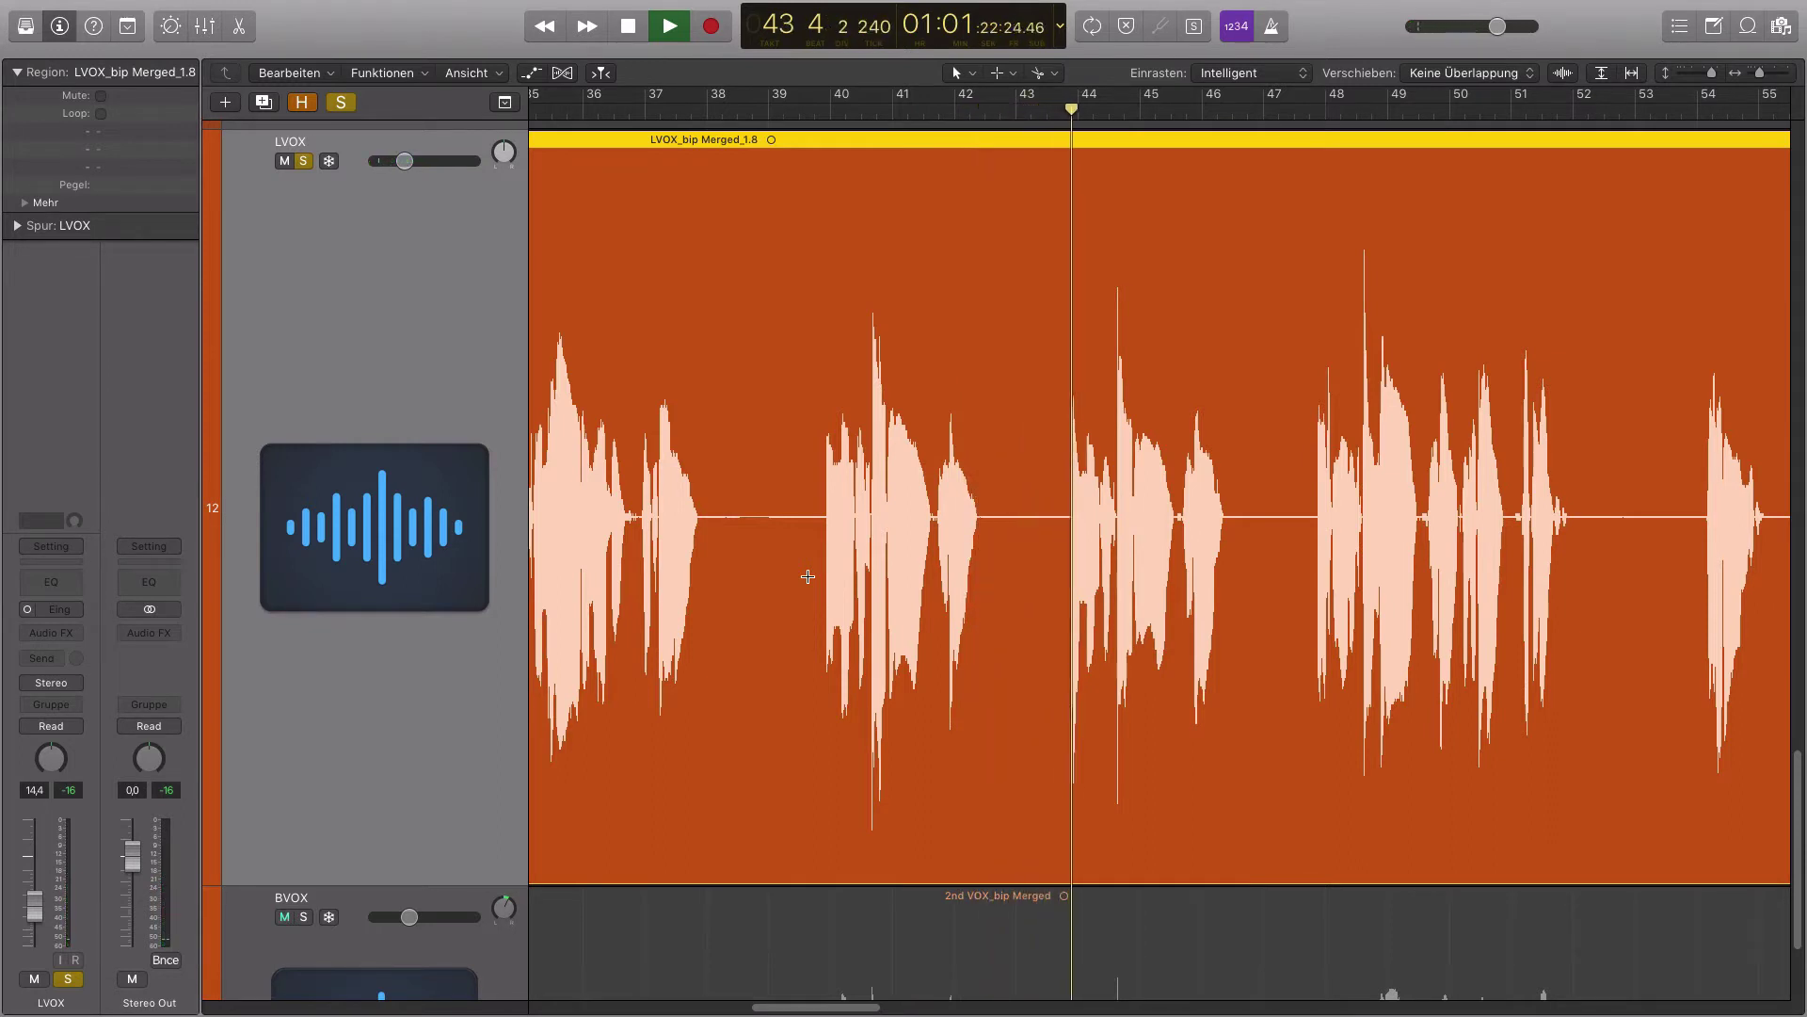
key(space)
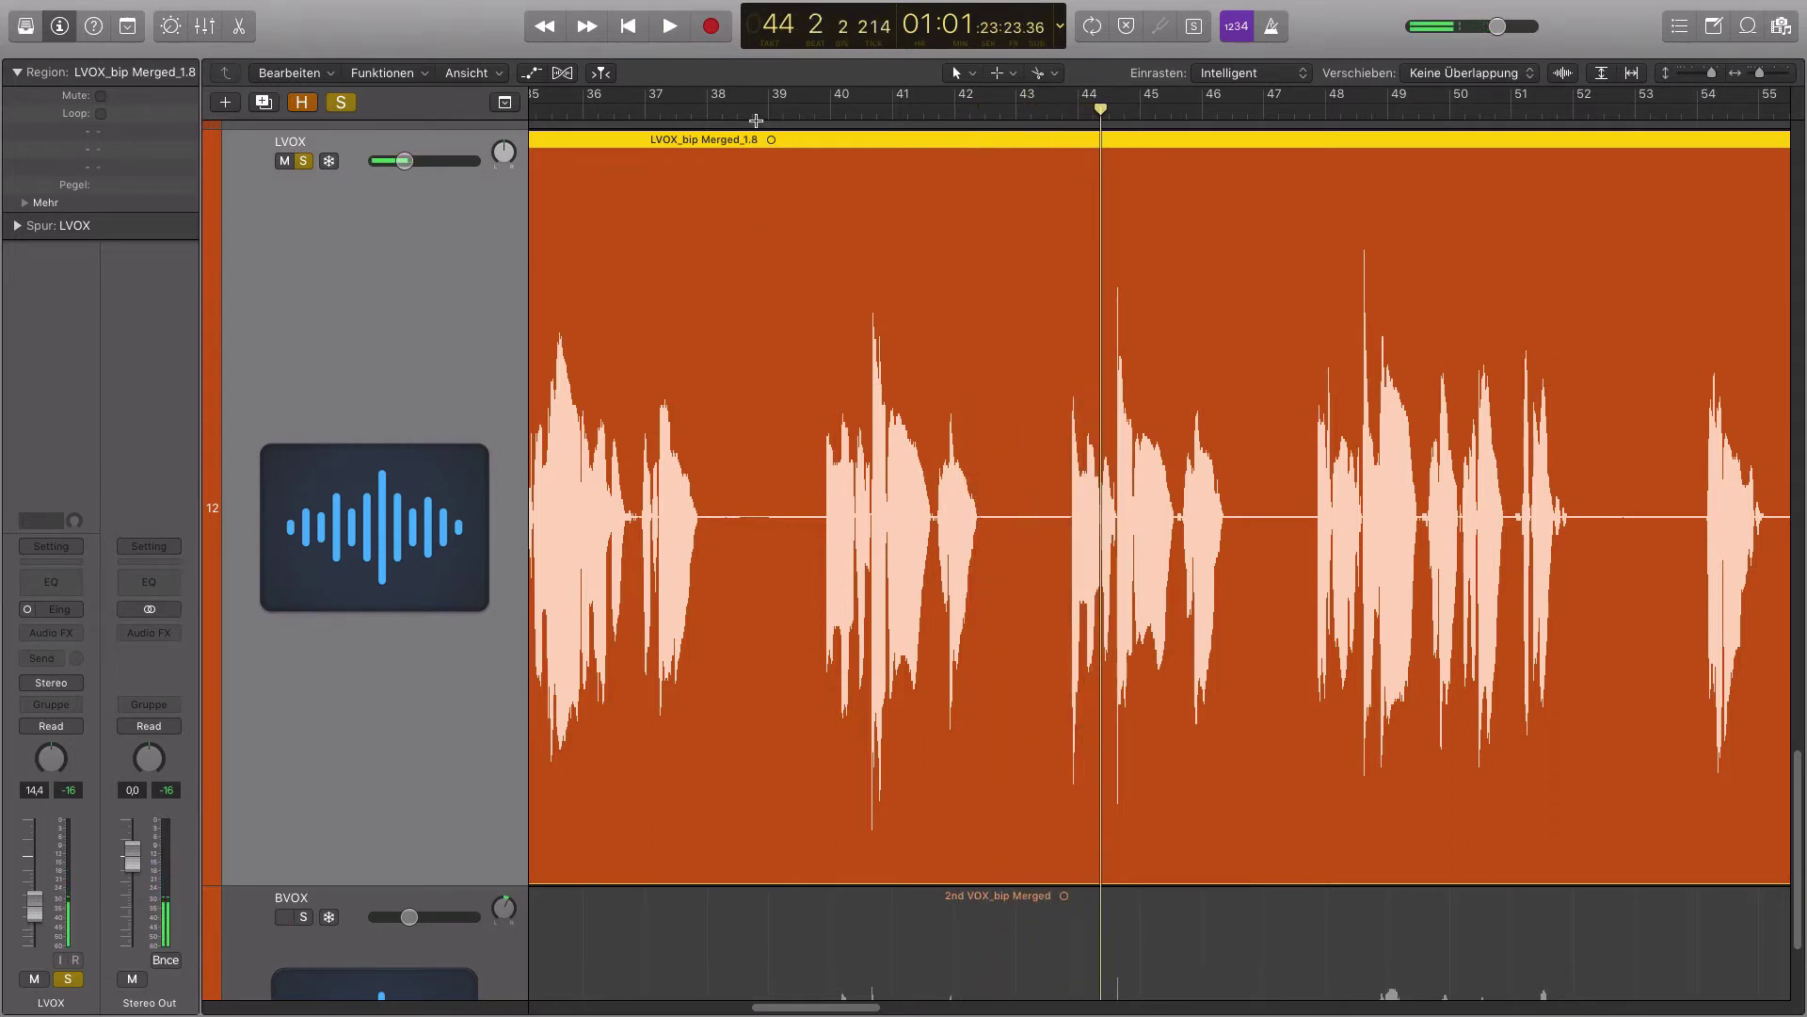
Cut the gap from 38 4 1 to about 39 2 in the lead vocal and add a fade-in before the phrase near bar 40
double_click(738, 120)
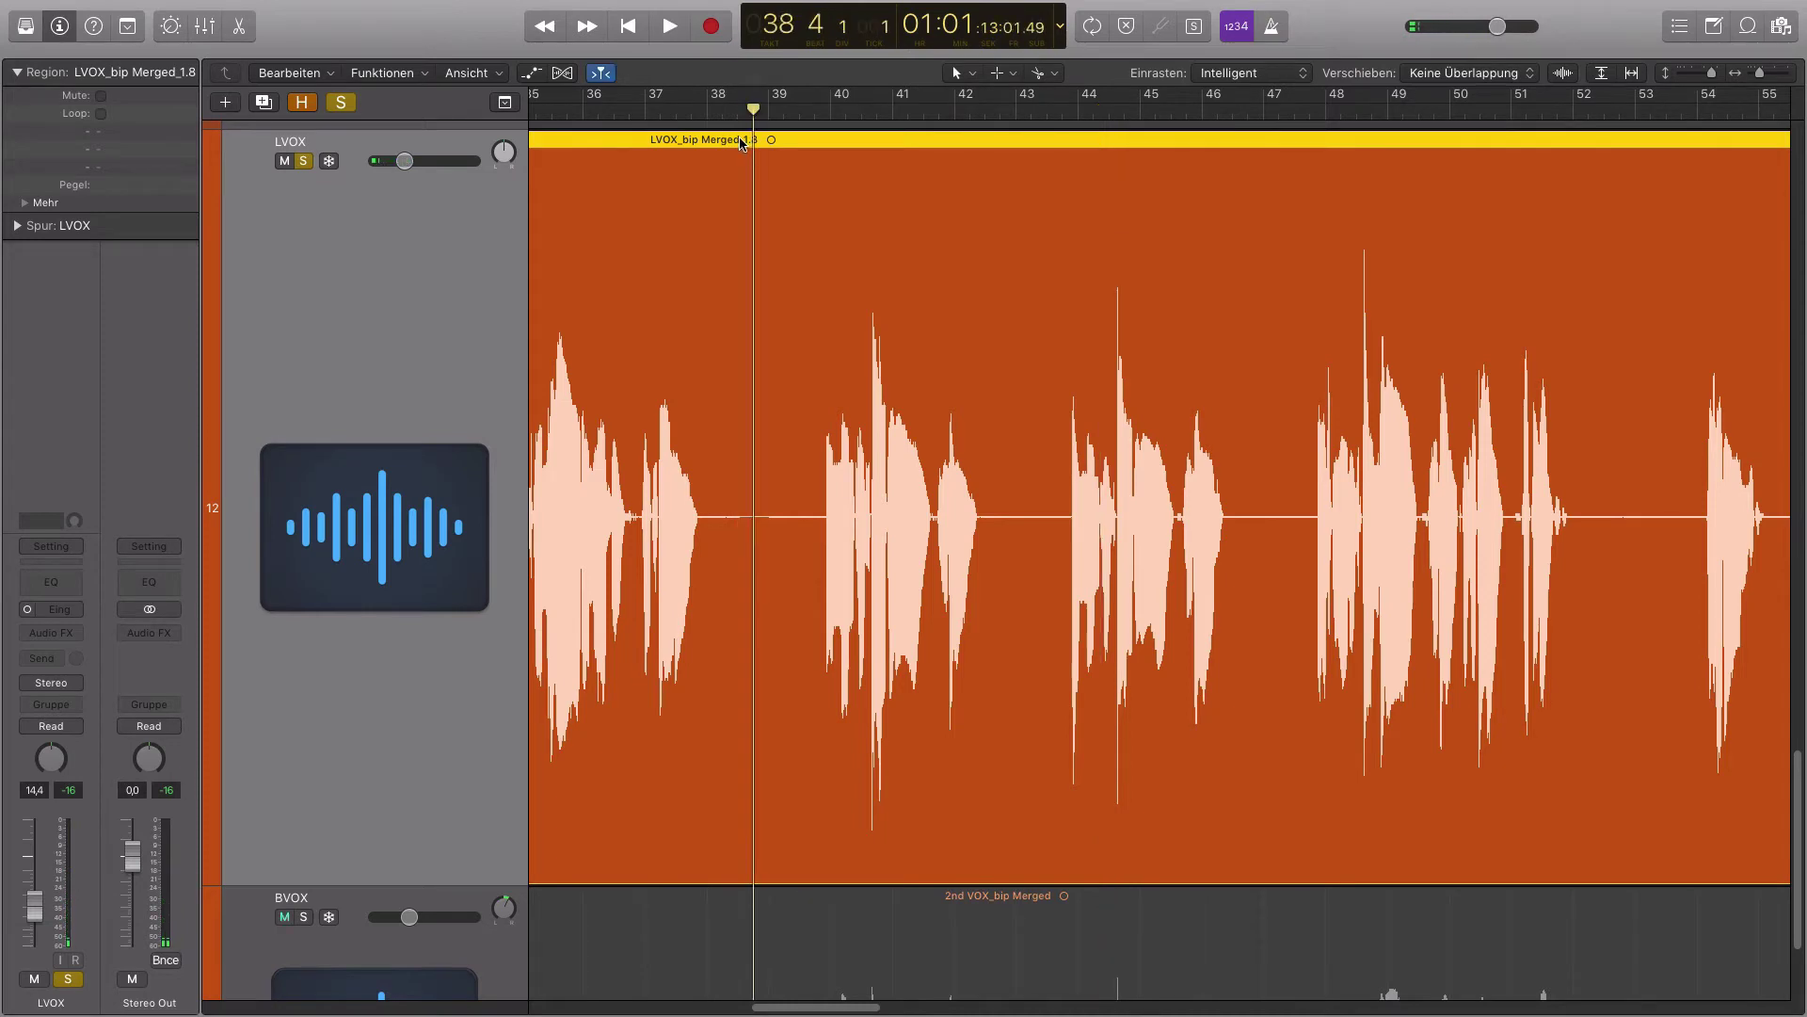
key(super+t)
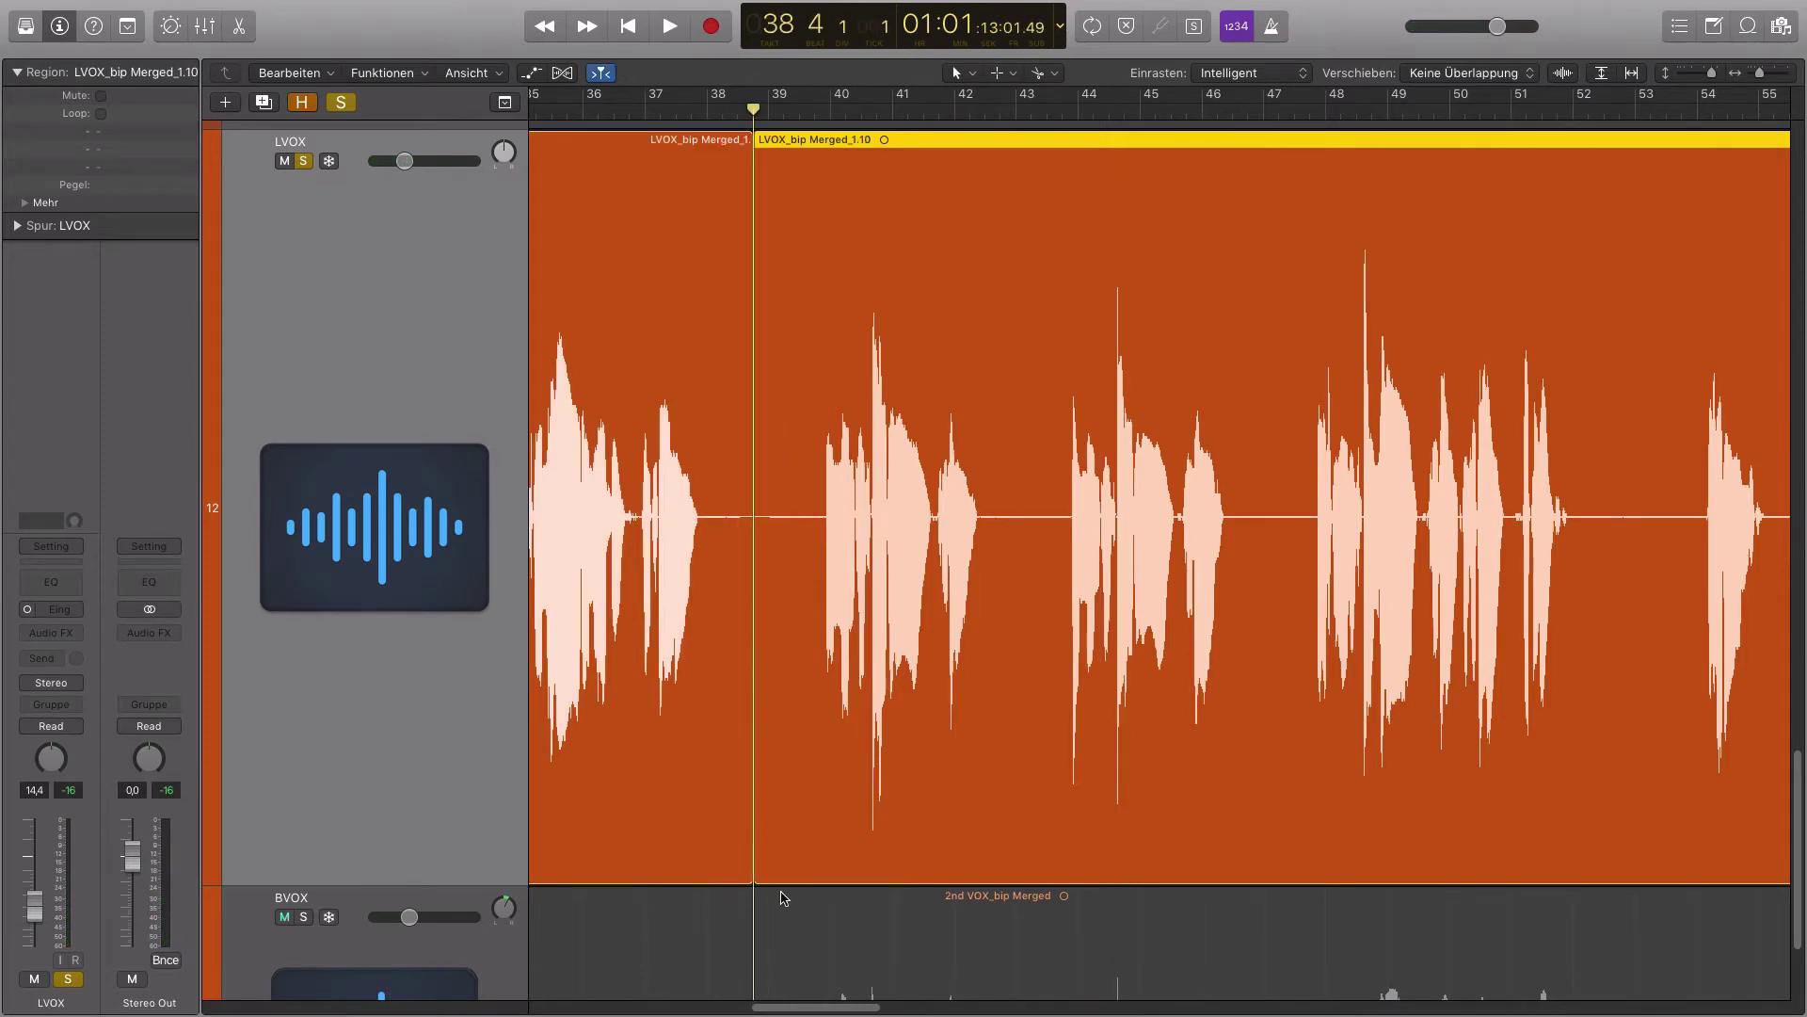
drag(781, 871, 801, 869)
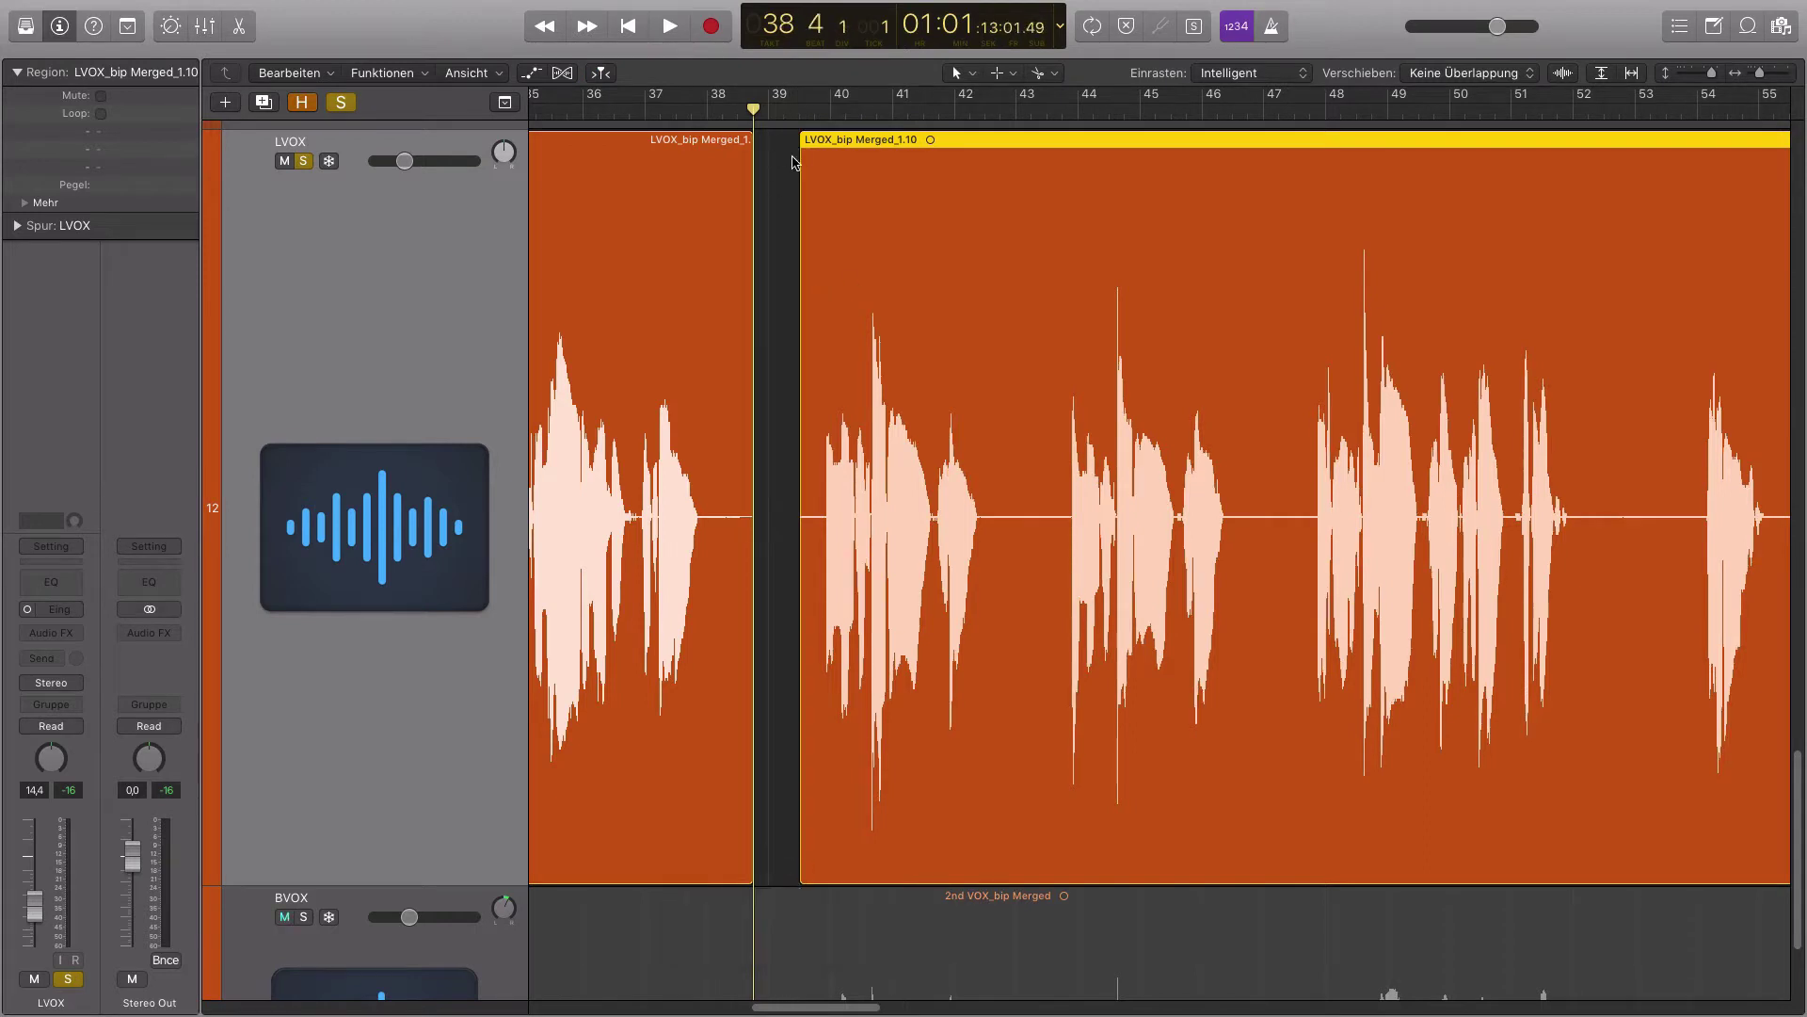
drag(801, 141, 828, 224)
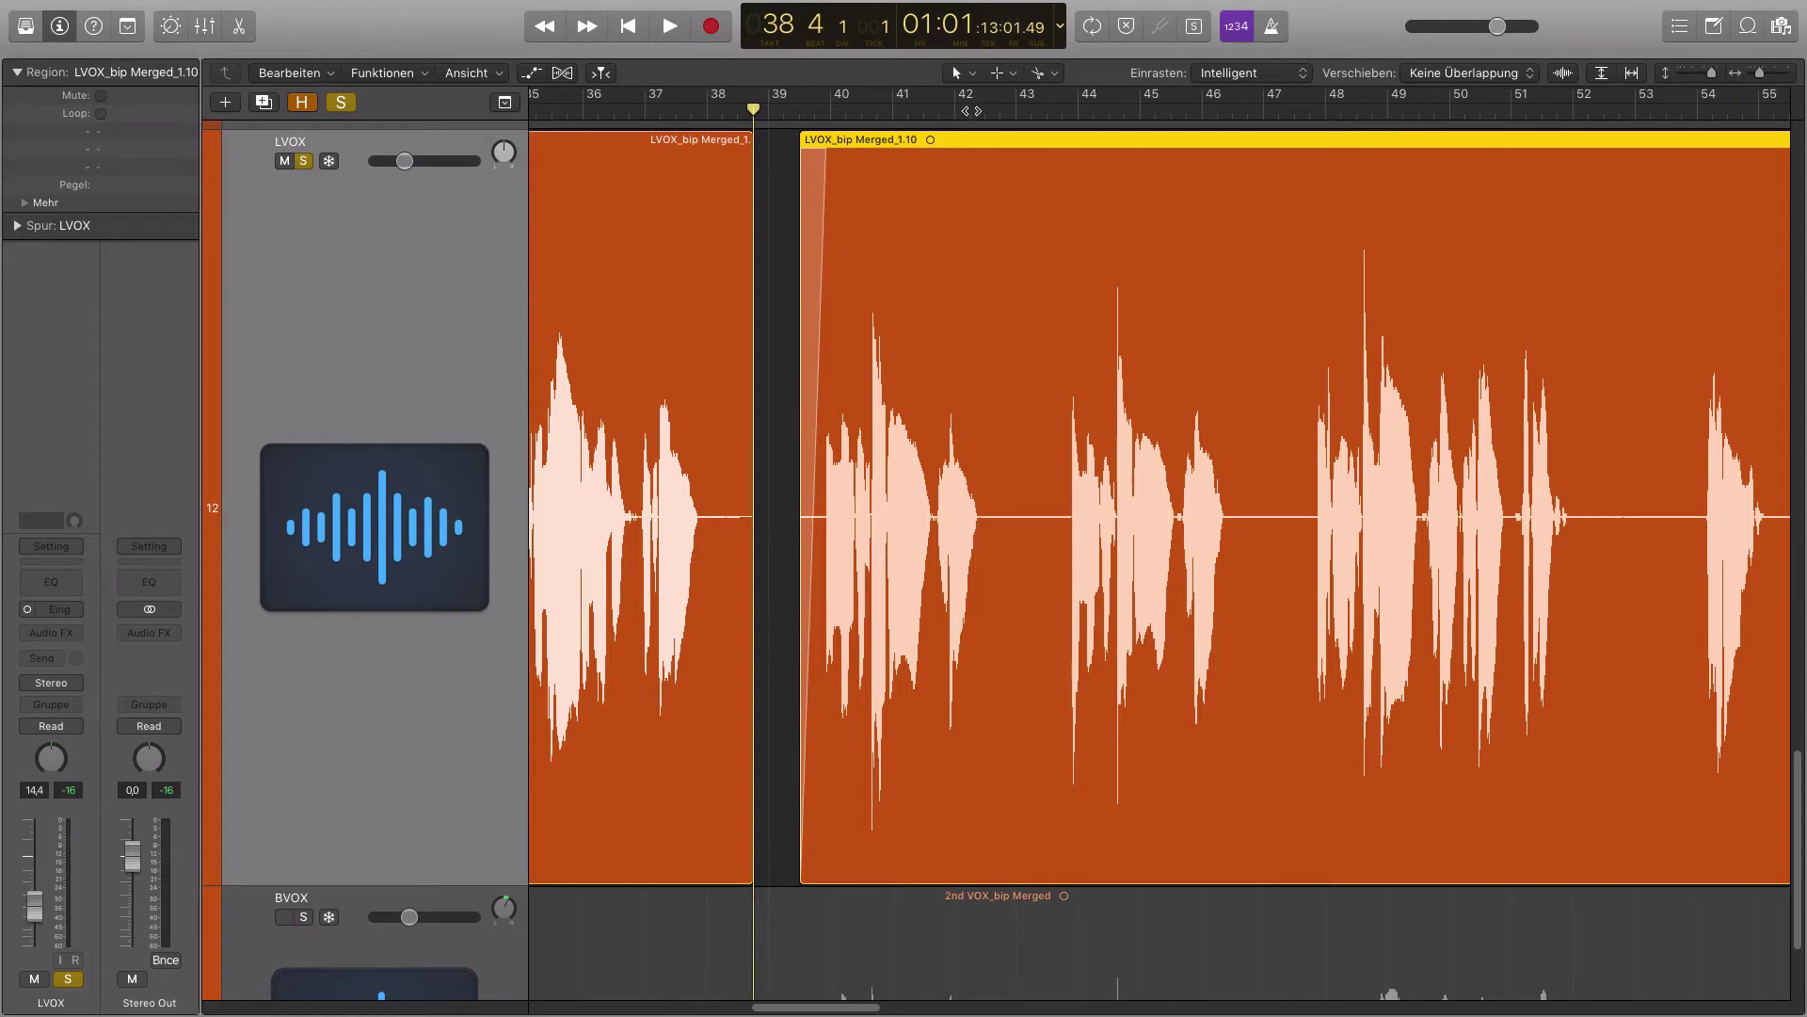
drag(972, 111, 985, 111)
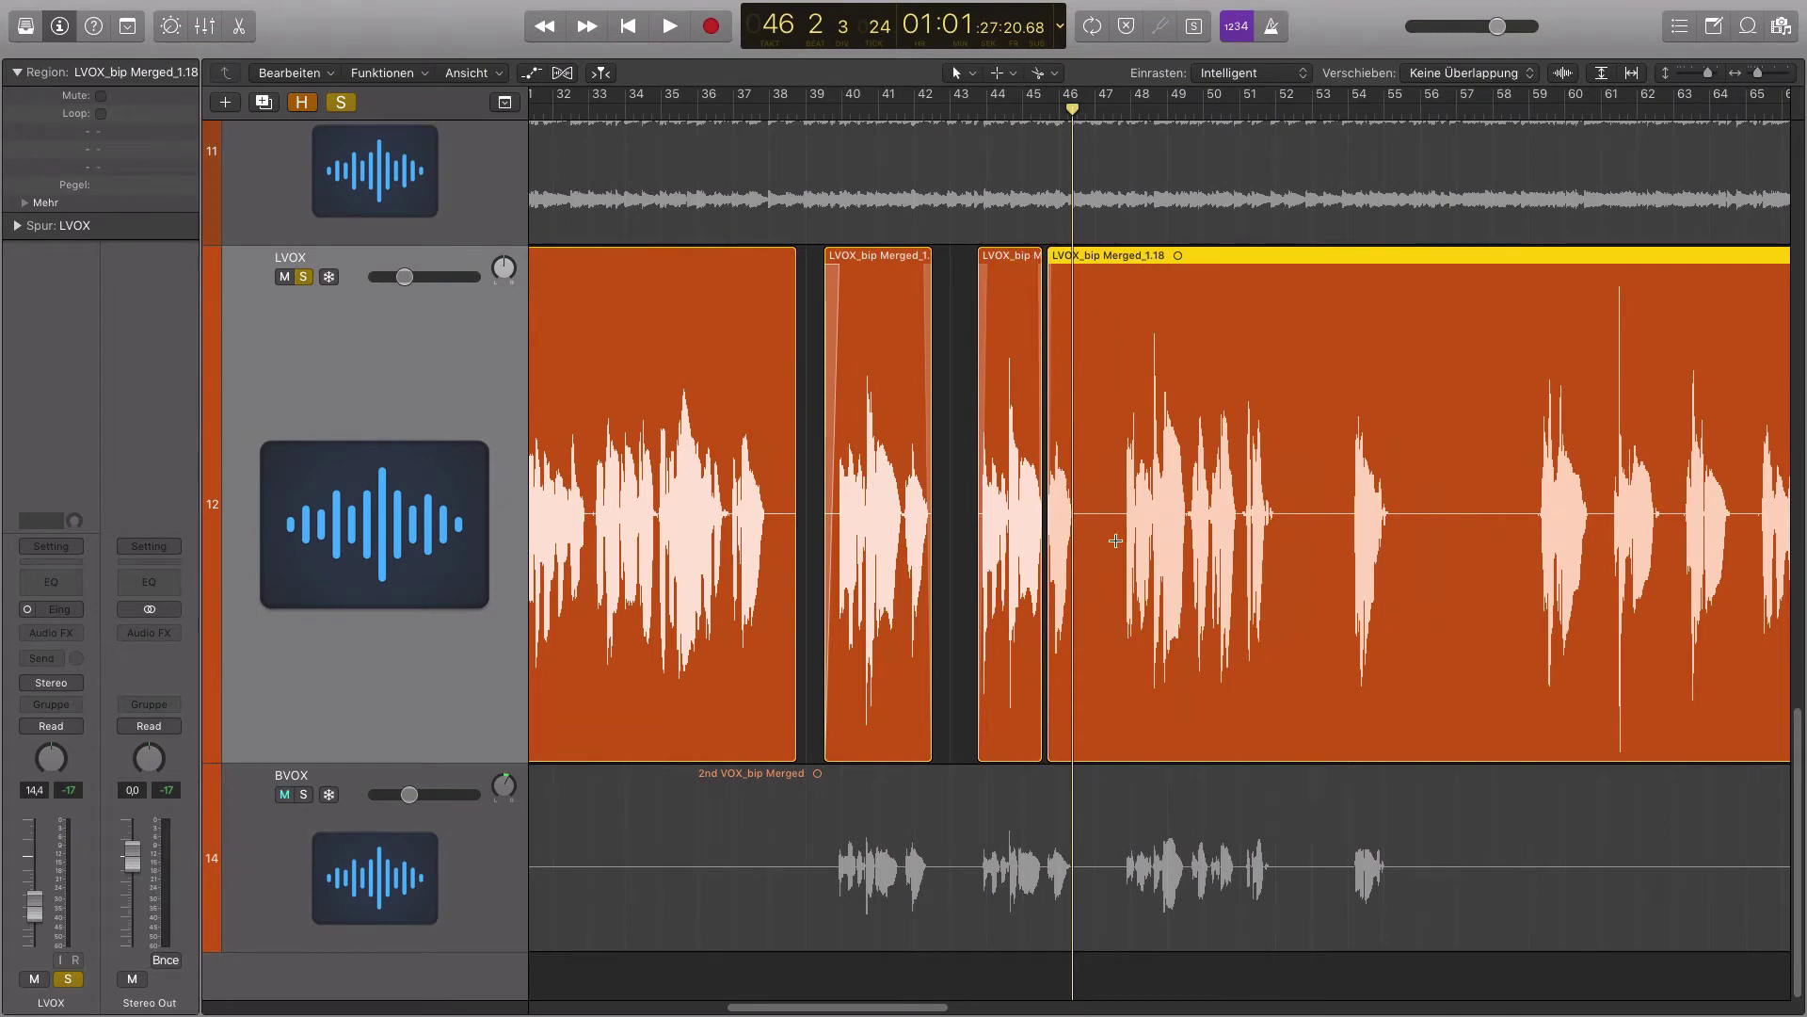
Cut the short gap just before bar 51, fade in the phrase that follows, and split the lead vocal just before bar 52
key(space)
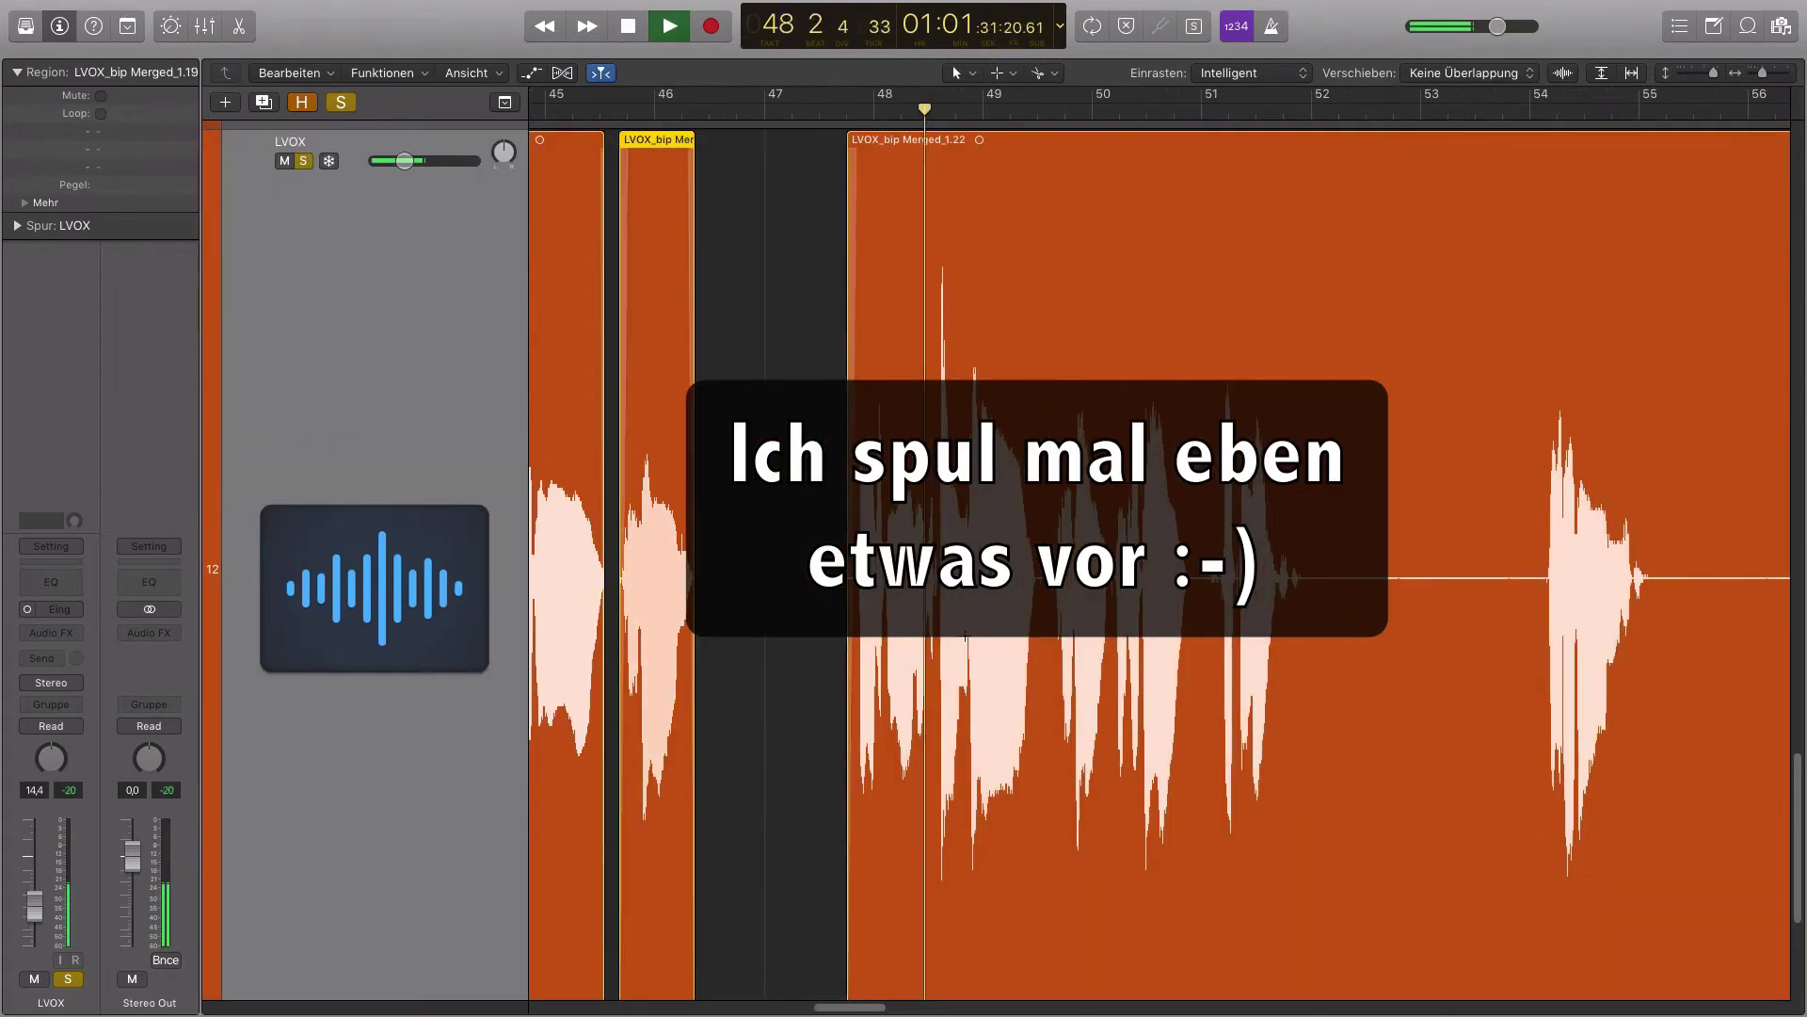
scroll(965, 636, up, 5)
right_click(924, 169)
drag(925, 170, 1023, 170)
right_click(1170, 161)
scroll(1073, 147, down, 5)
key(space)
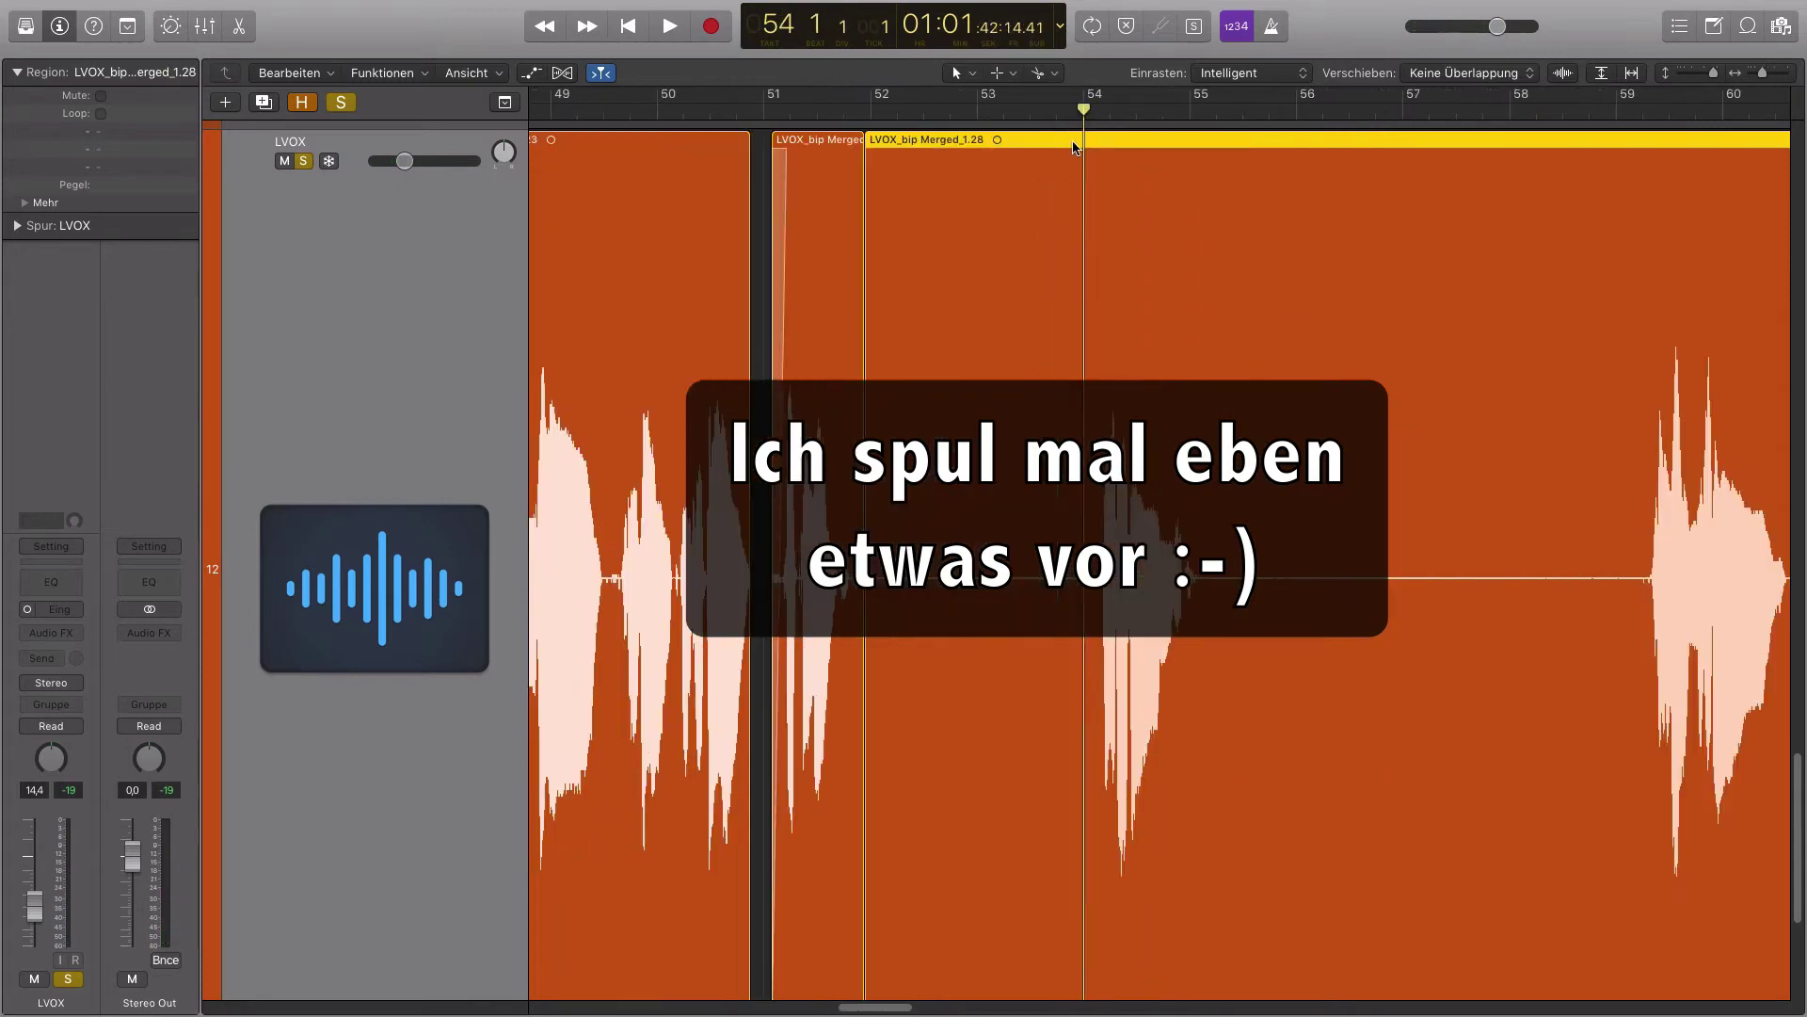
Isolate the lead vocal phrase at bar 54 by removing the gap before it and everything after 55 1 3
right_click(1084, 148)
key(BackSpace)
key(space)
key(space)
right_click(1204, 147)
key(BackSpace)
key(super+Left)
key(super+Left)
key(super+Left)
key(super+Left)
key(super+Up)
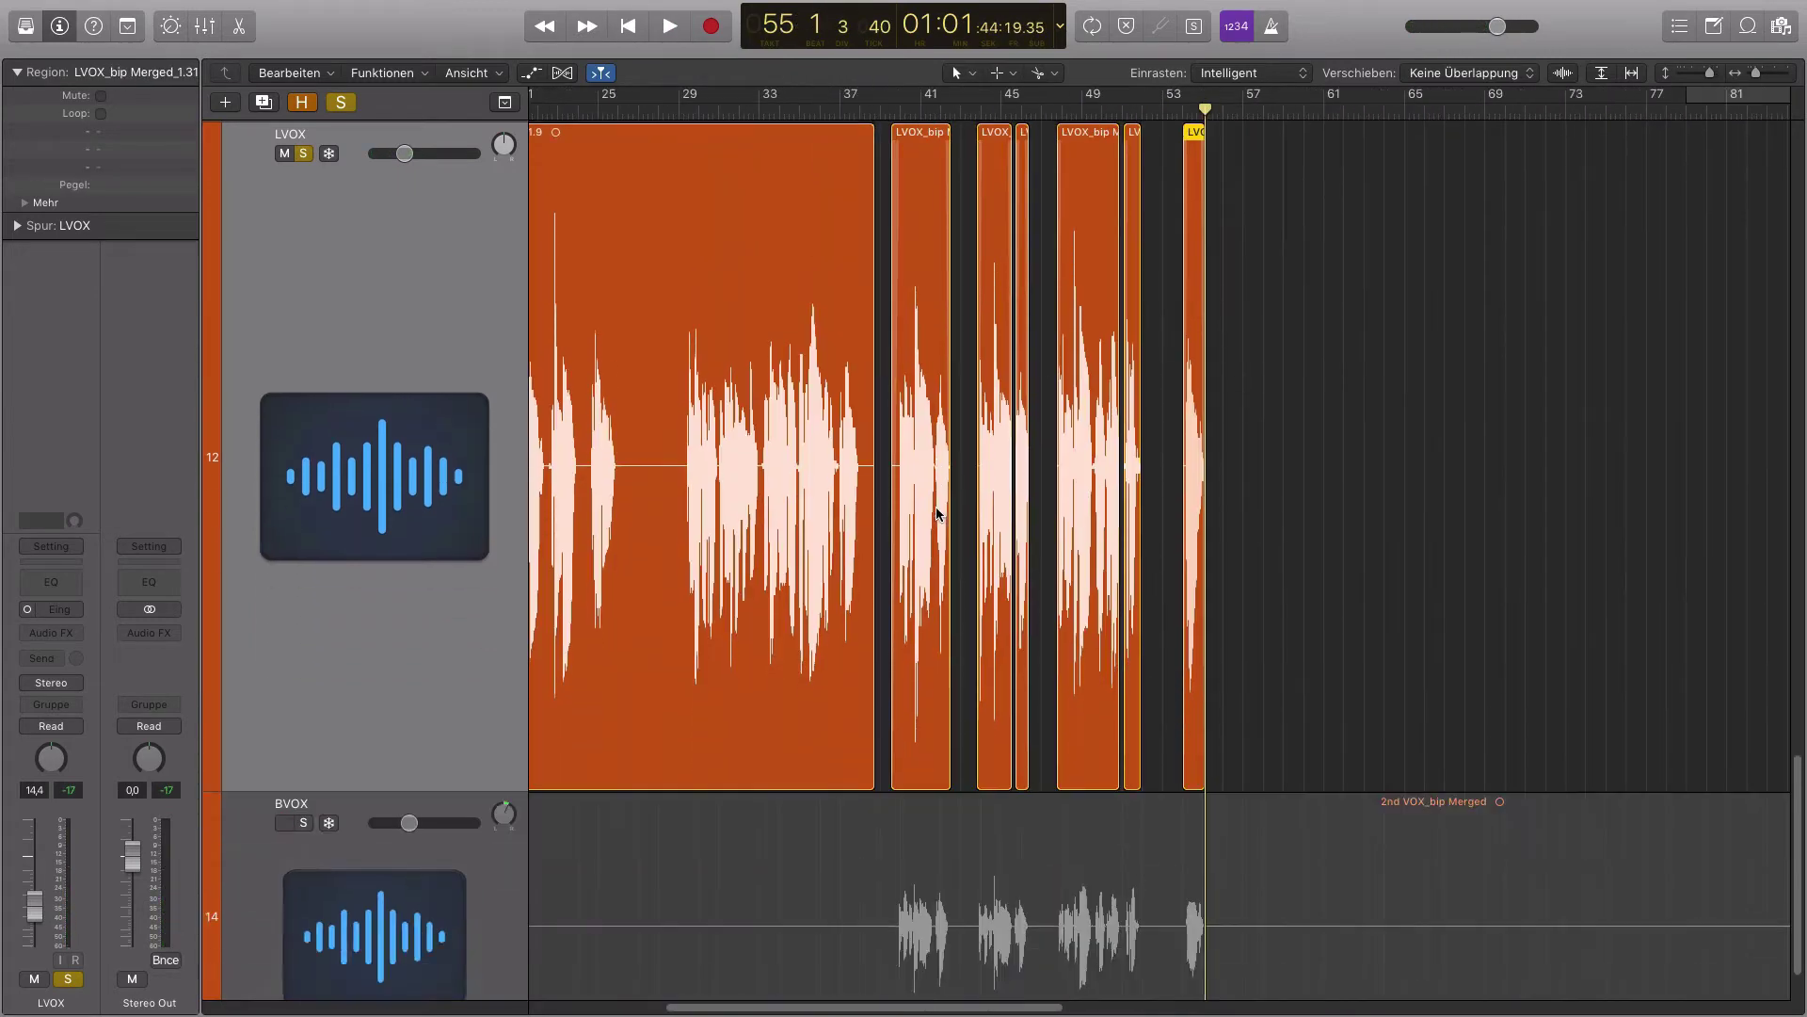
Solo the RGuit2 track alongside the lead vocal and play both from bar 39 into the phrases past bar 50
click(898, 112)
click(882, 112)
scroll(690, 242, up, 3)
scroll(240, 243, up, 2)
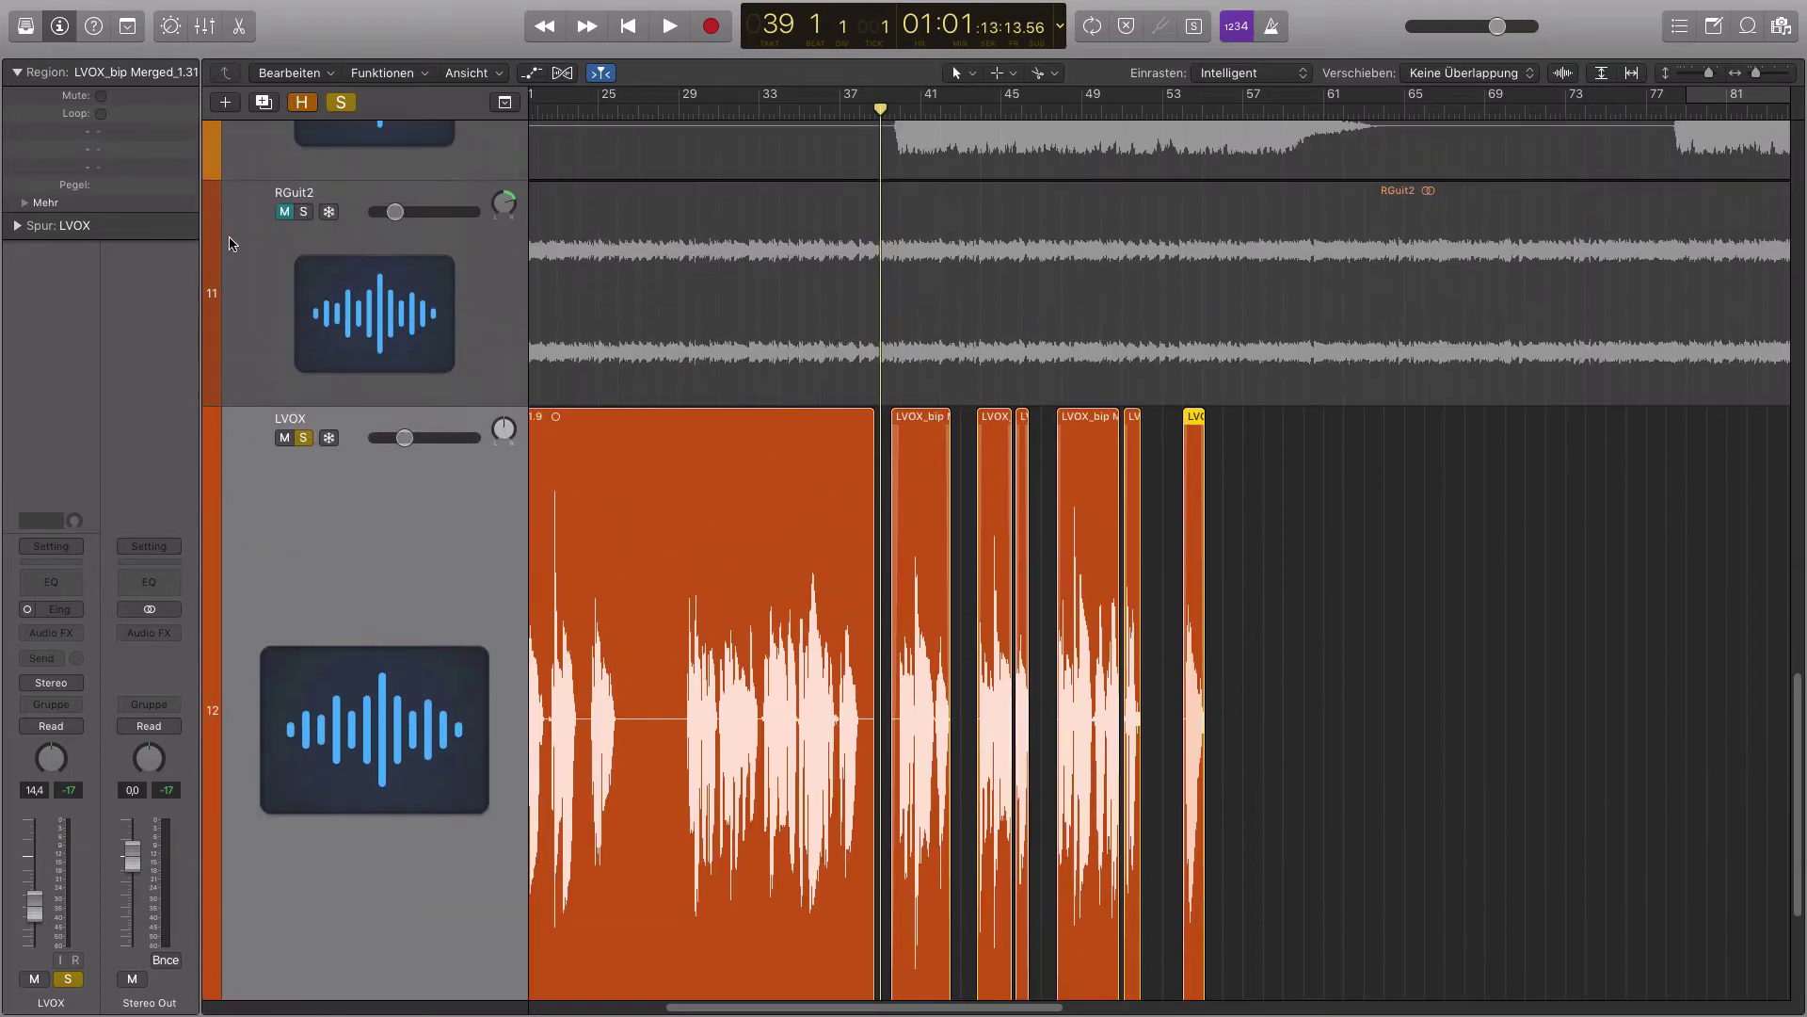
click(303, 212)
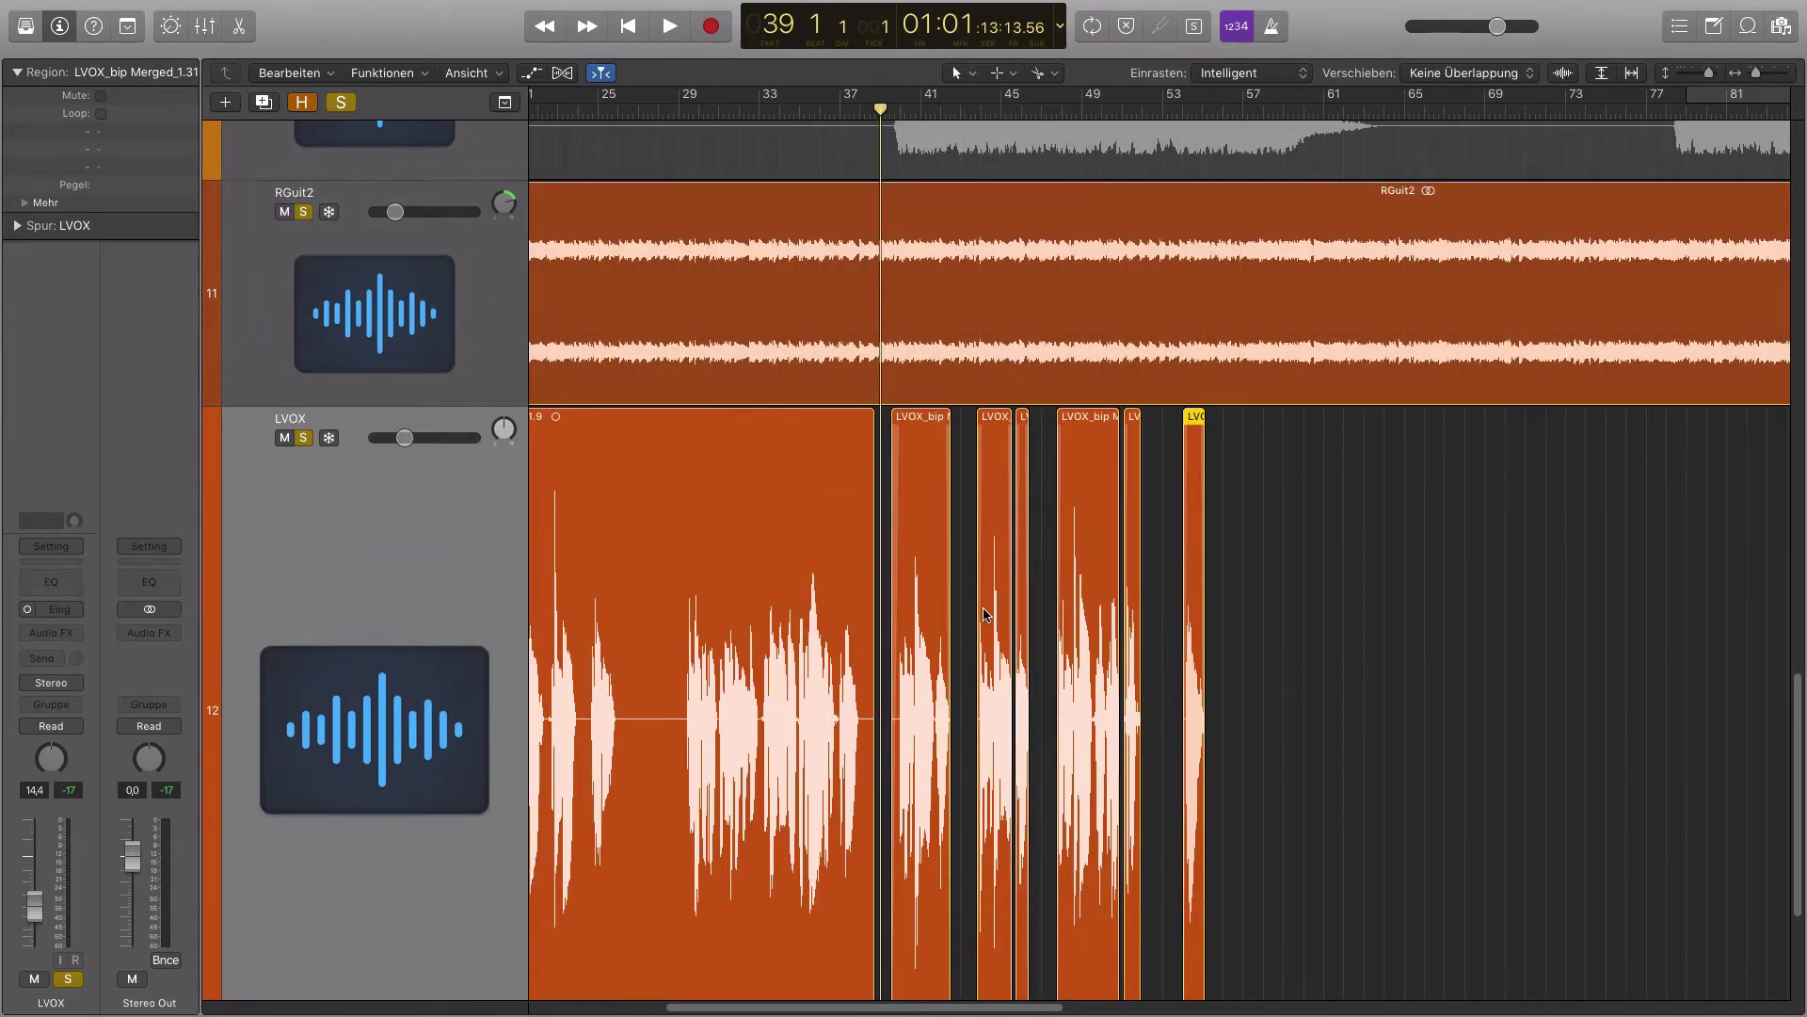
key(space)
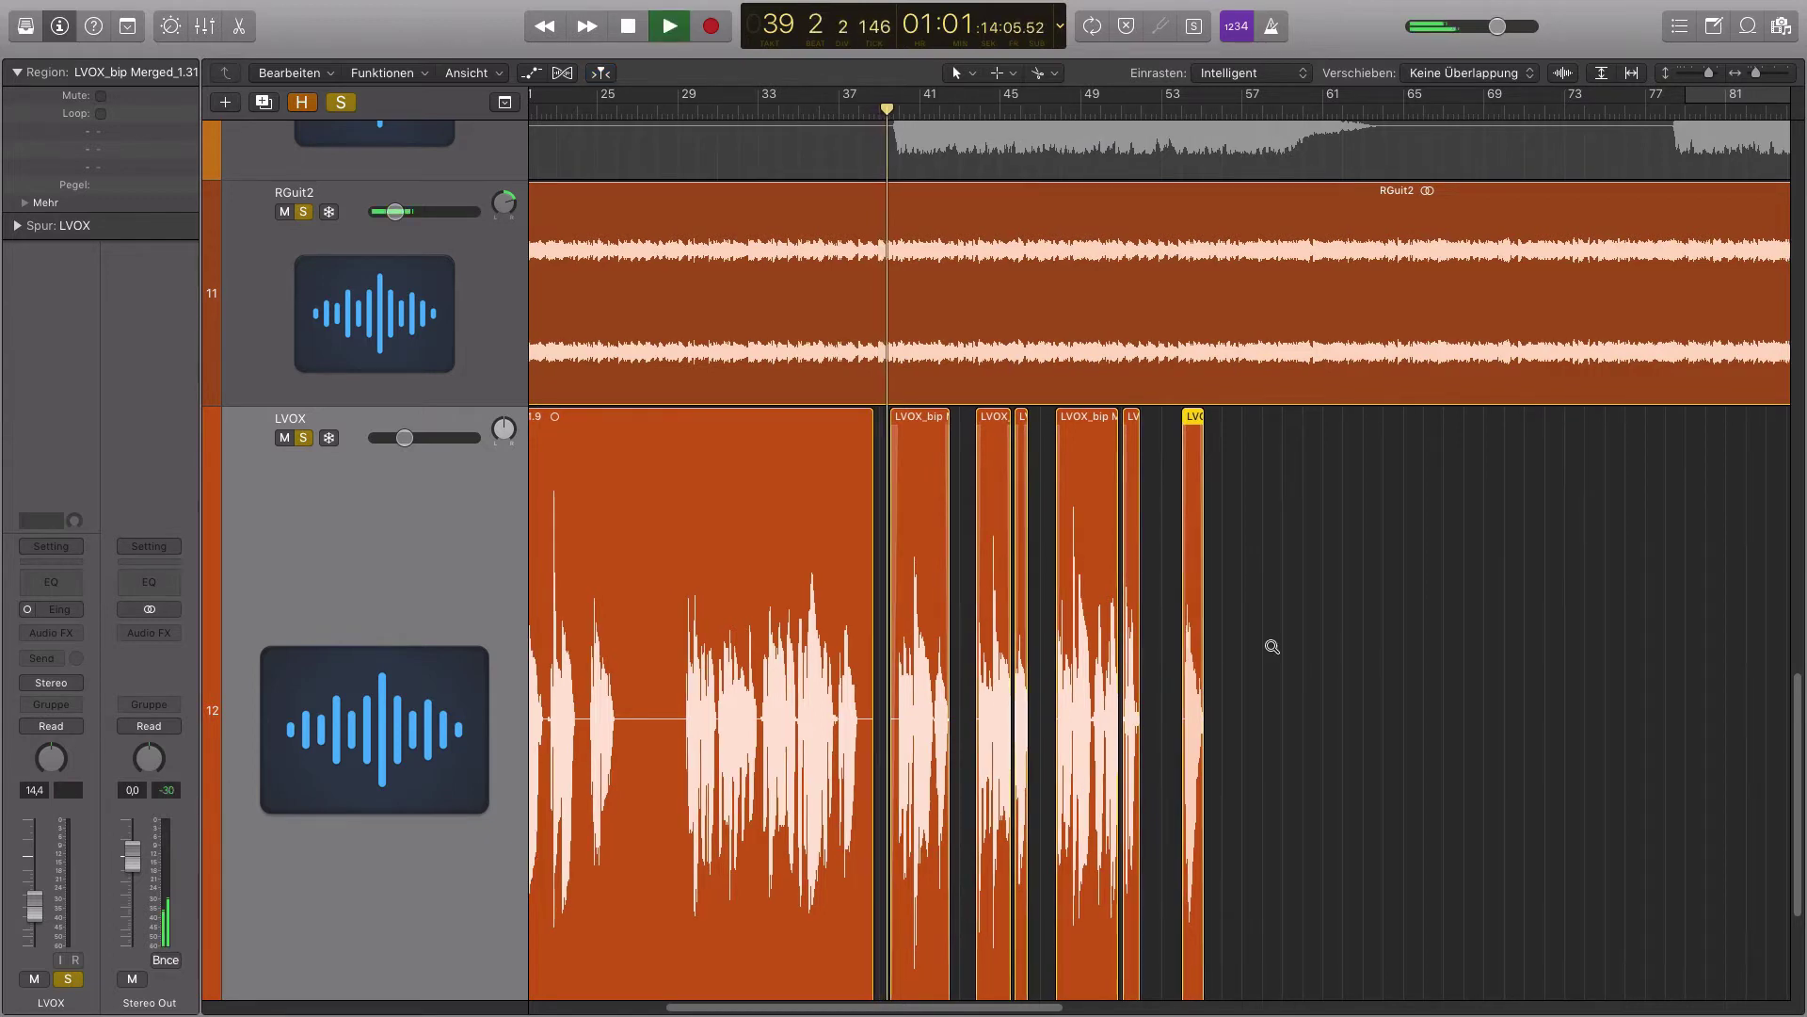
scroll(1280, 654, down, 4)
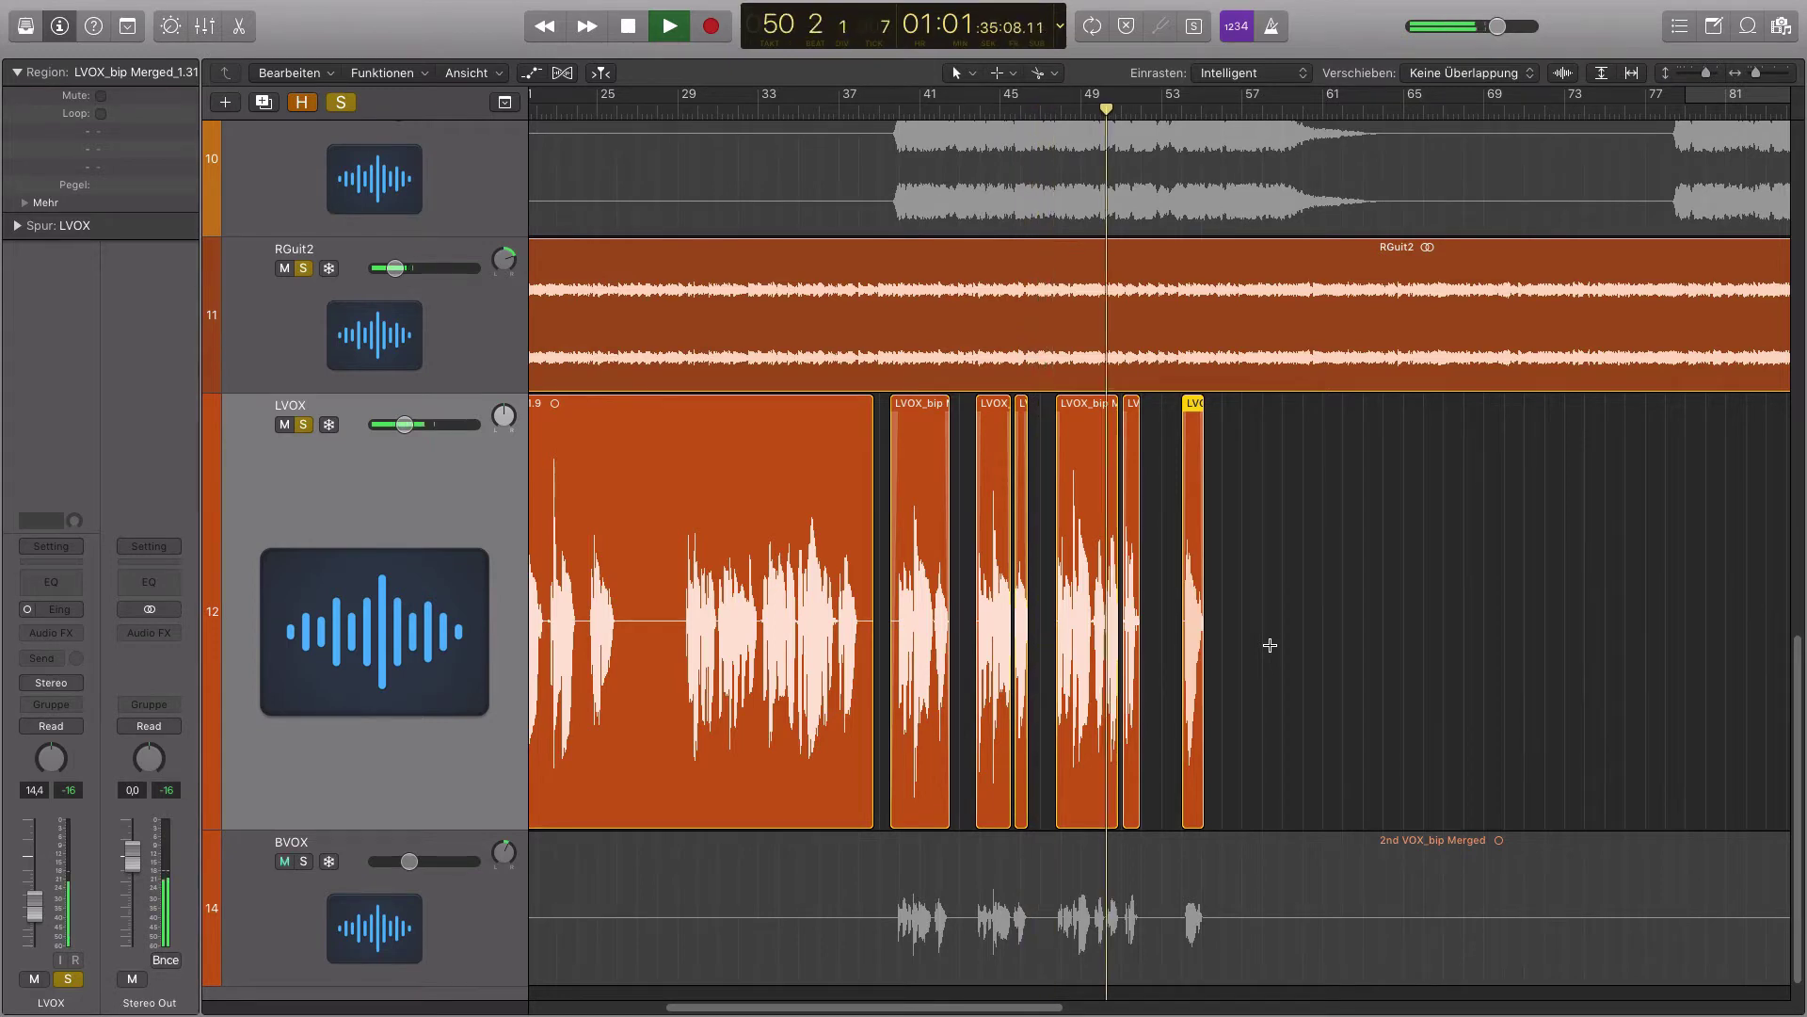
key(space)
Examine the sharp peak just before bar 23 in the lead vocal and play the passage from 20 2 1
scroll(1270, 645, left, 10)
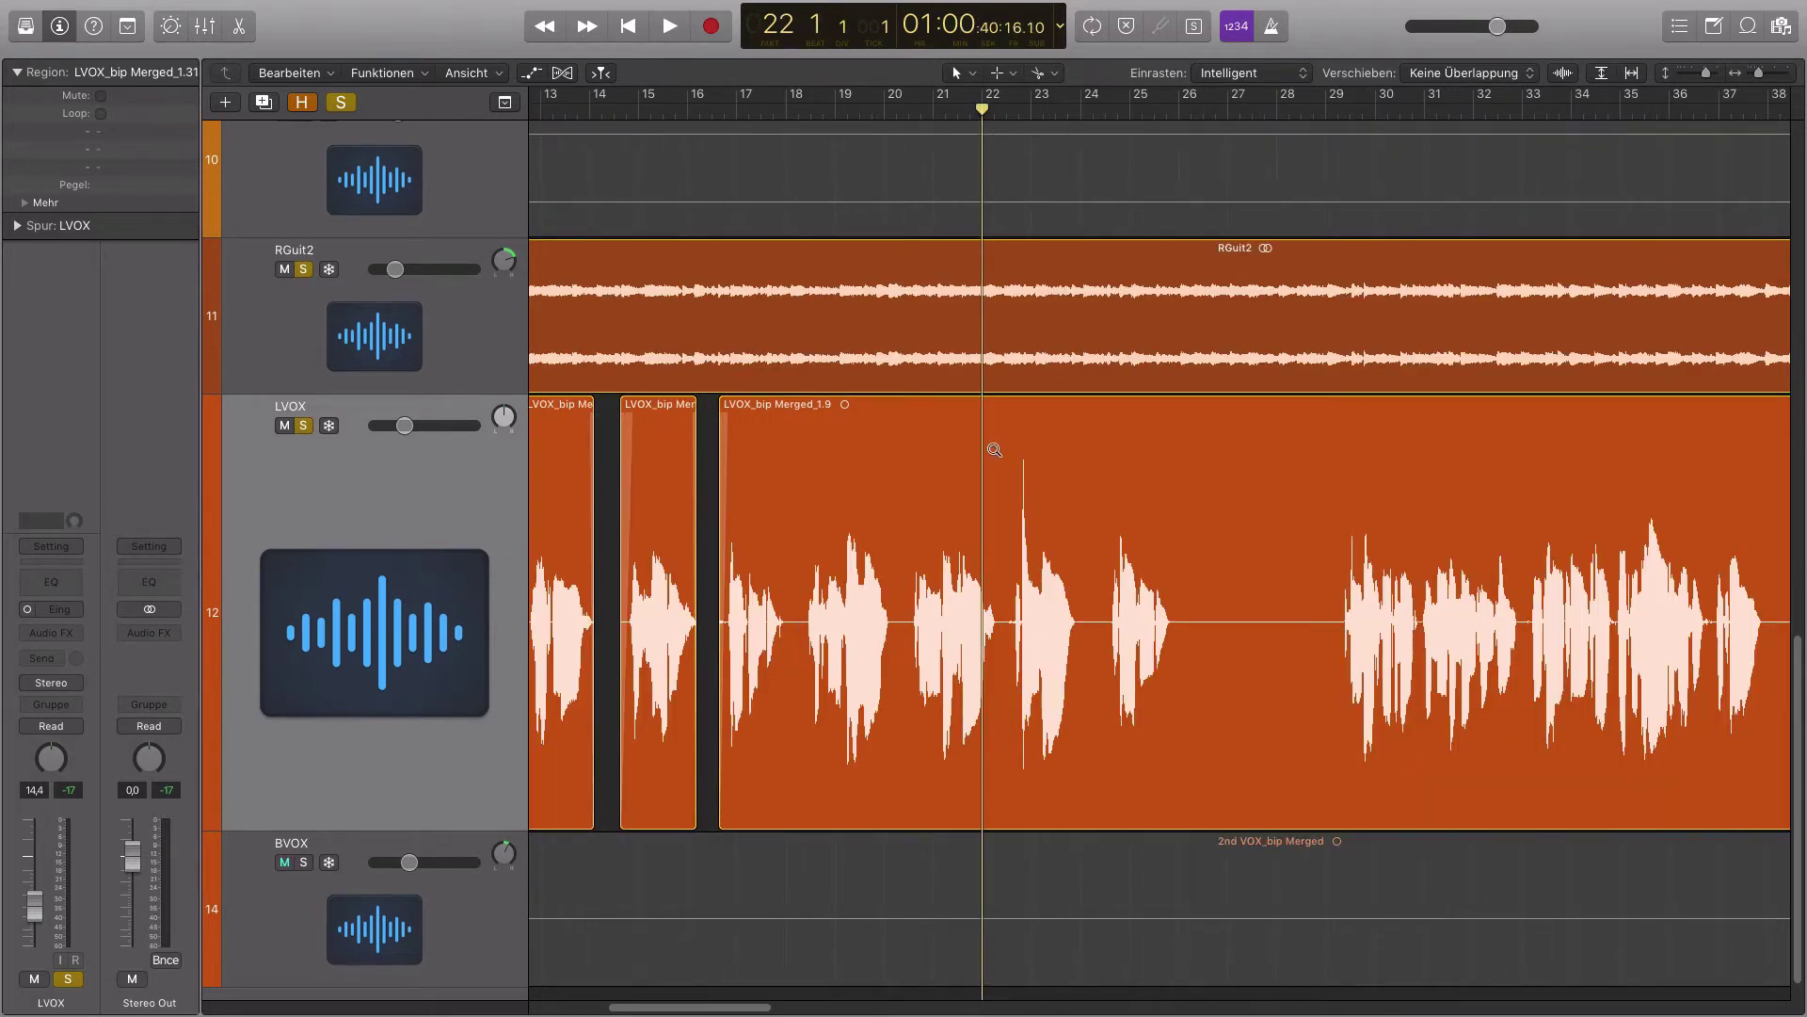
drag(989, 452, 1115, 793)
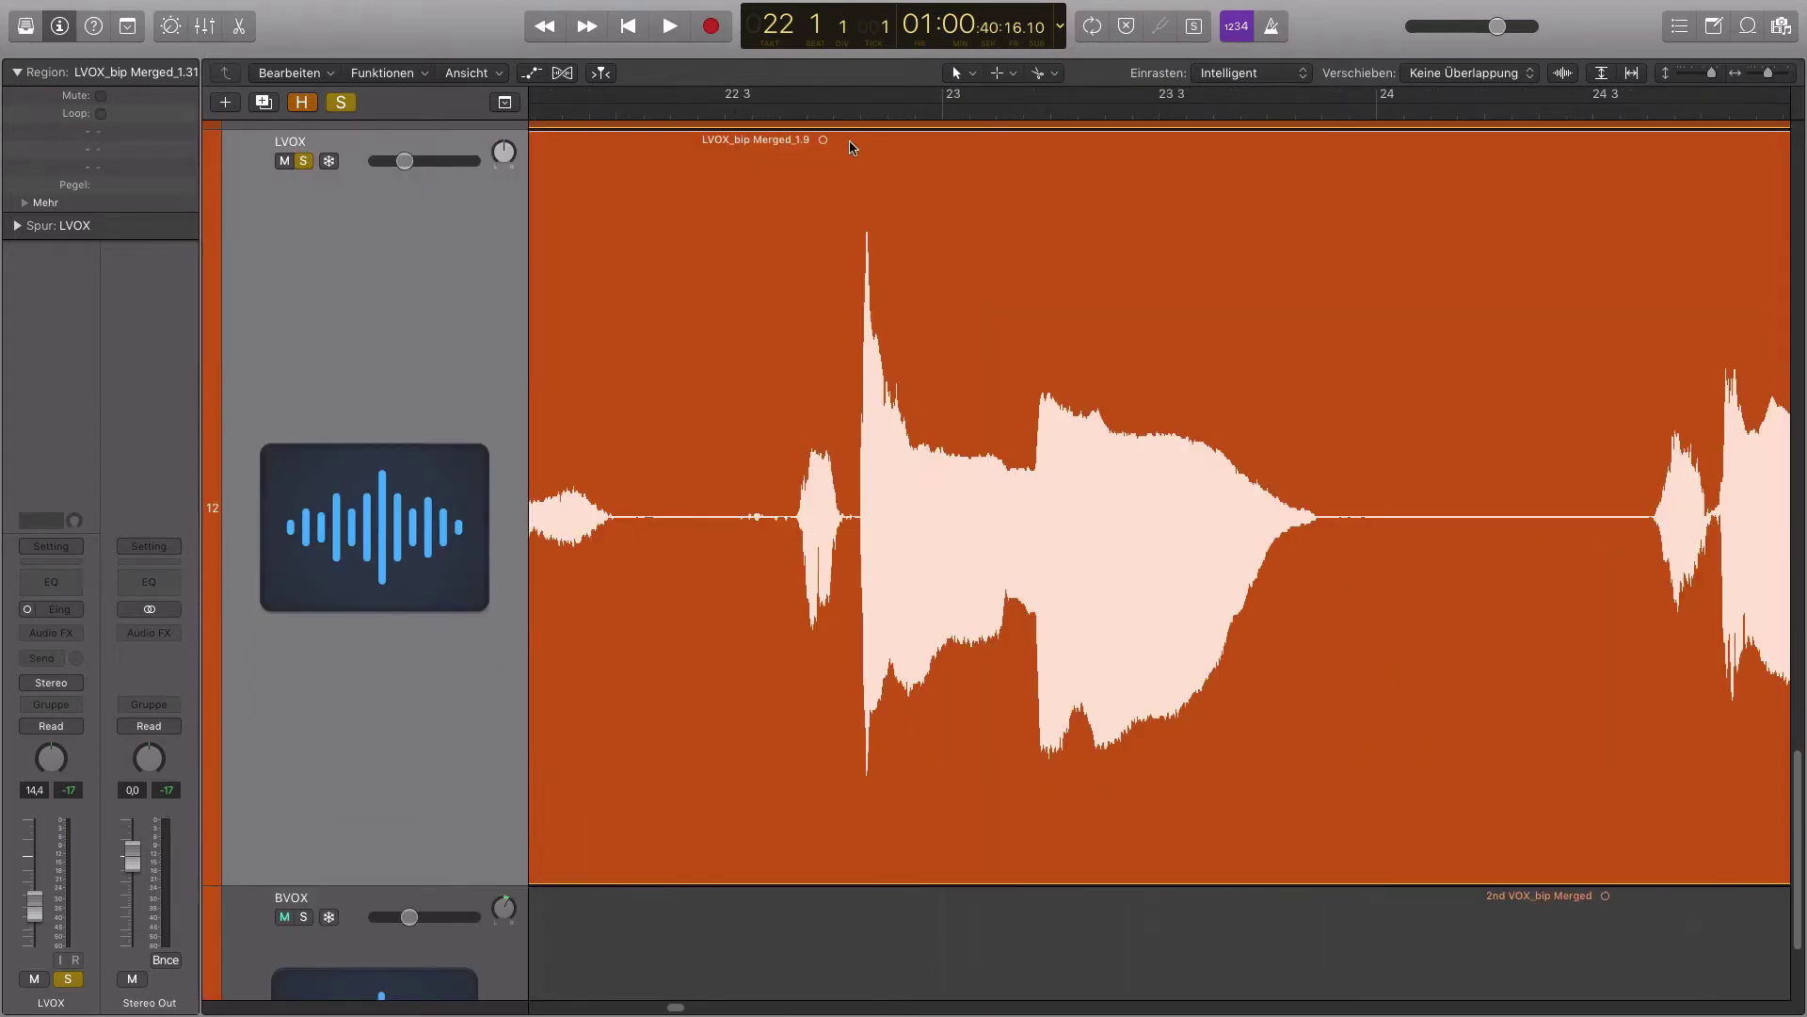
scroll(850, 145, down, 4)
scroll(674, 274, left, 5)
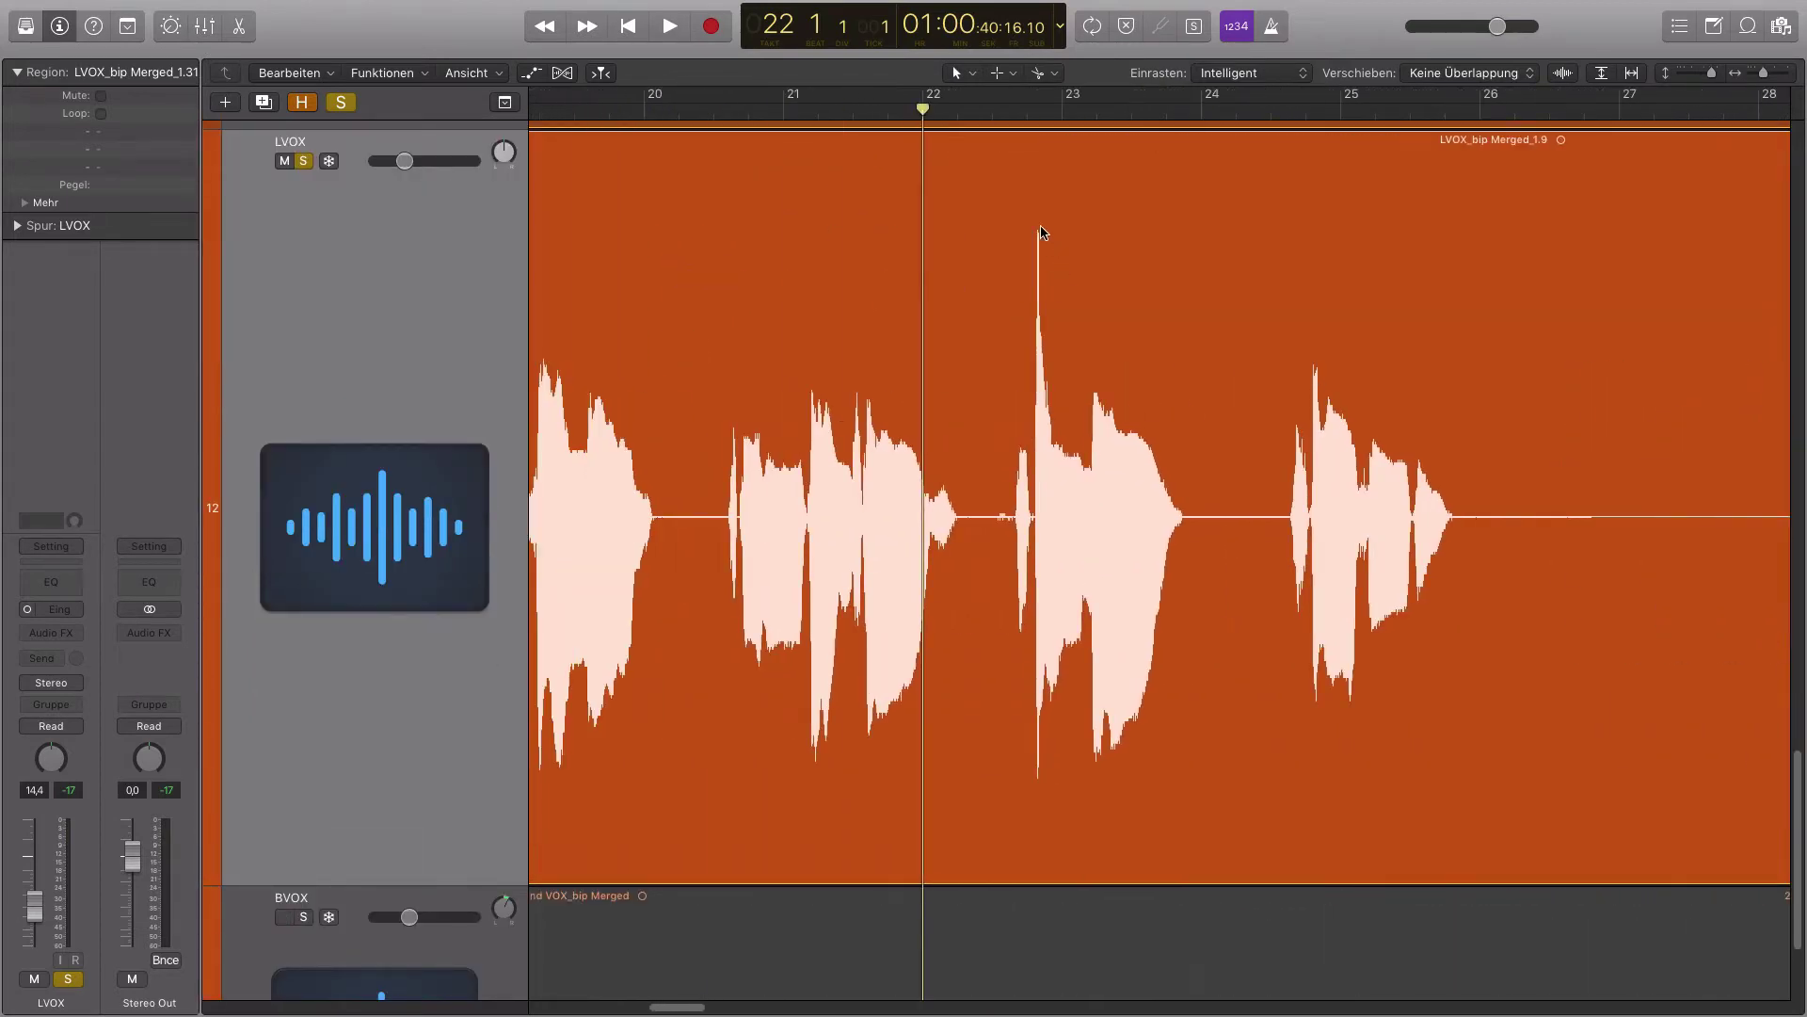
scroll(979, 154, down, 4)
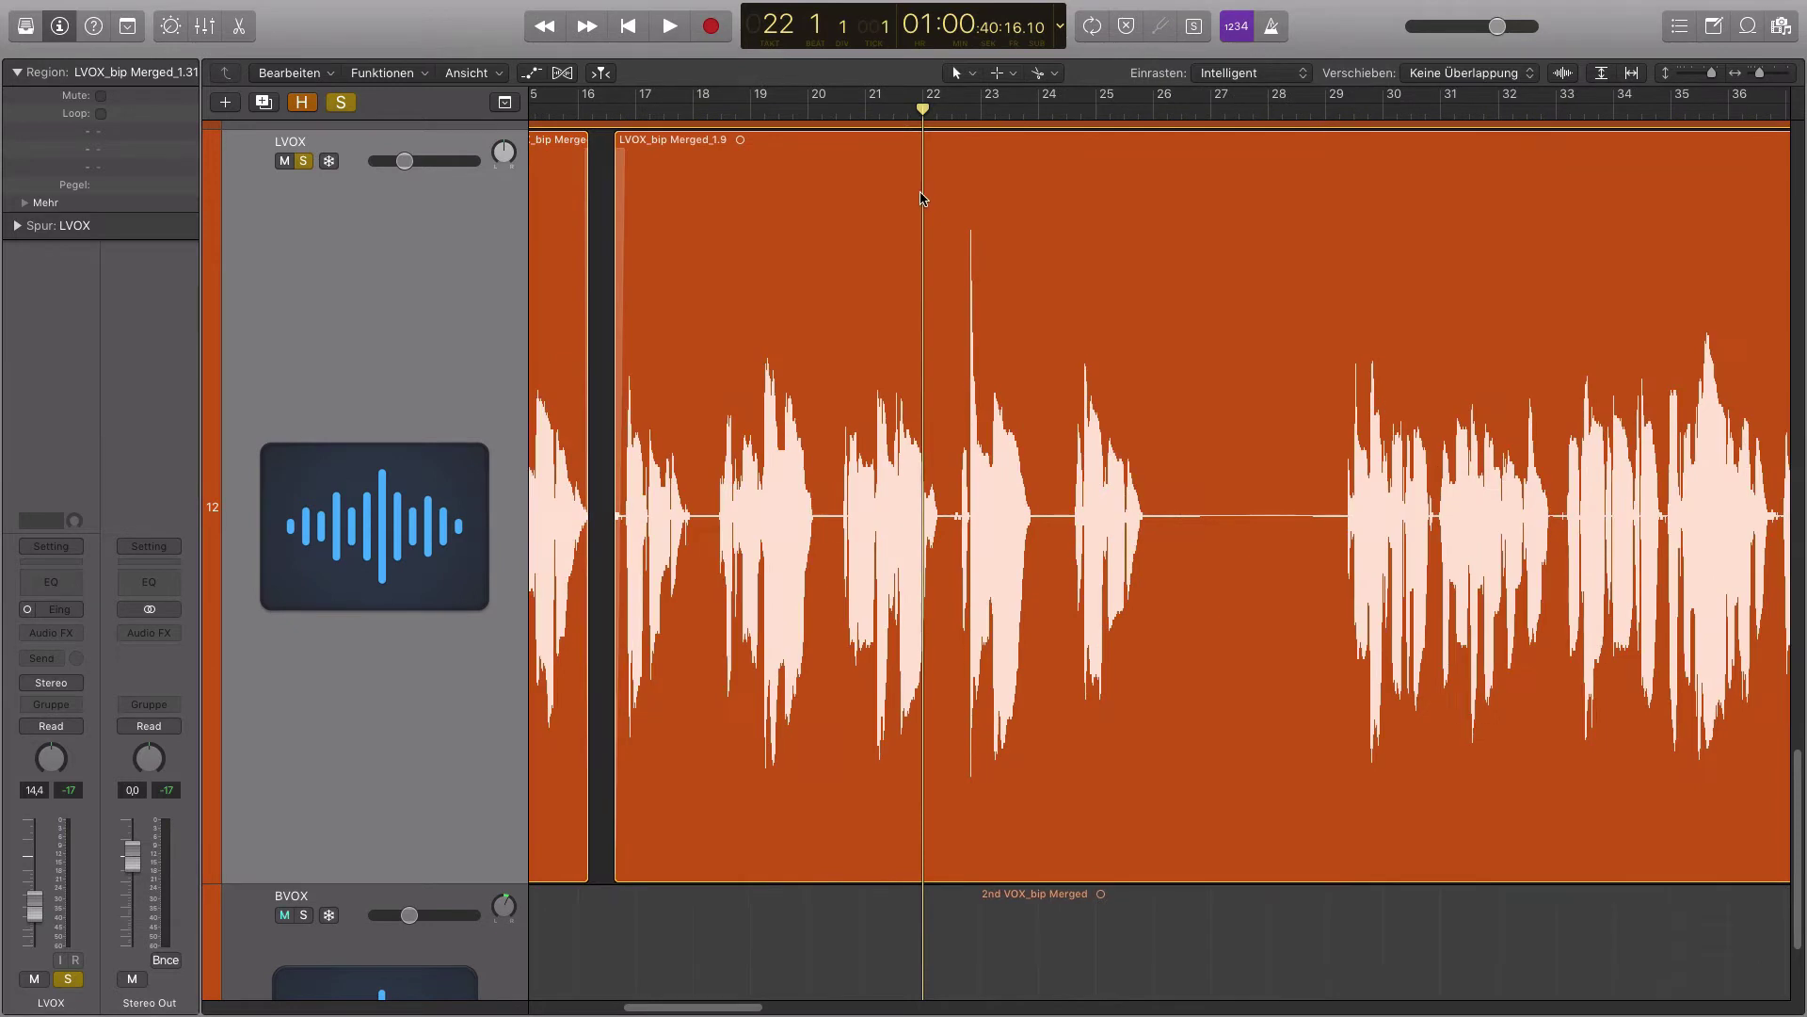
click(868, 110)
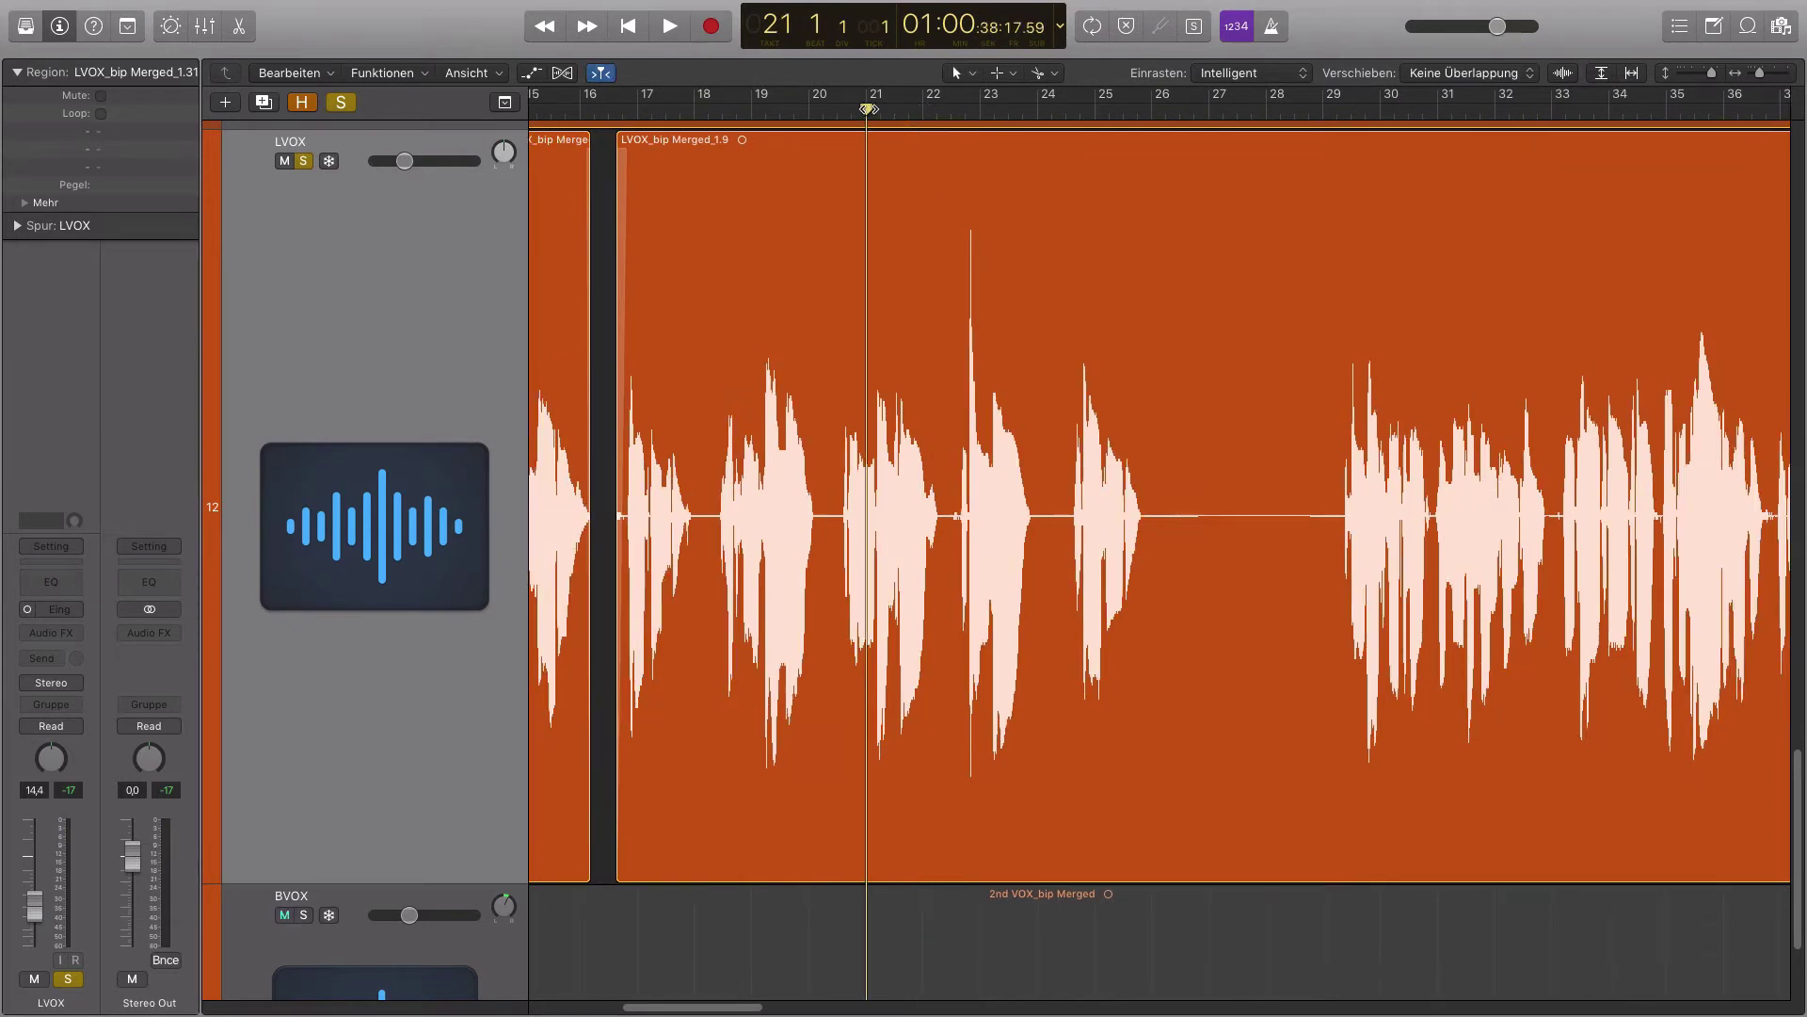
click(832, 110)
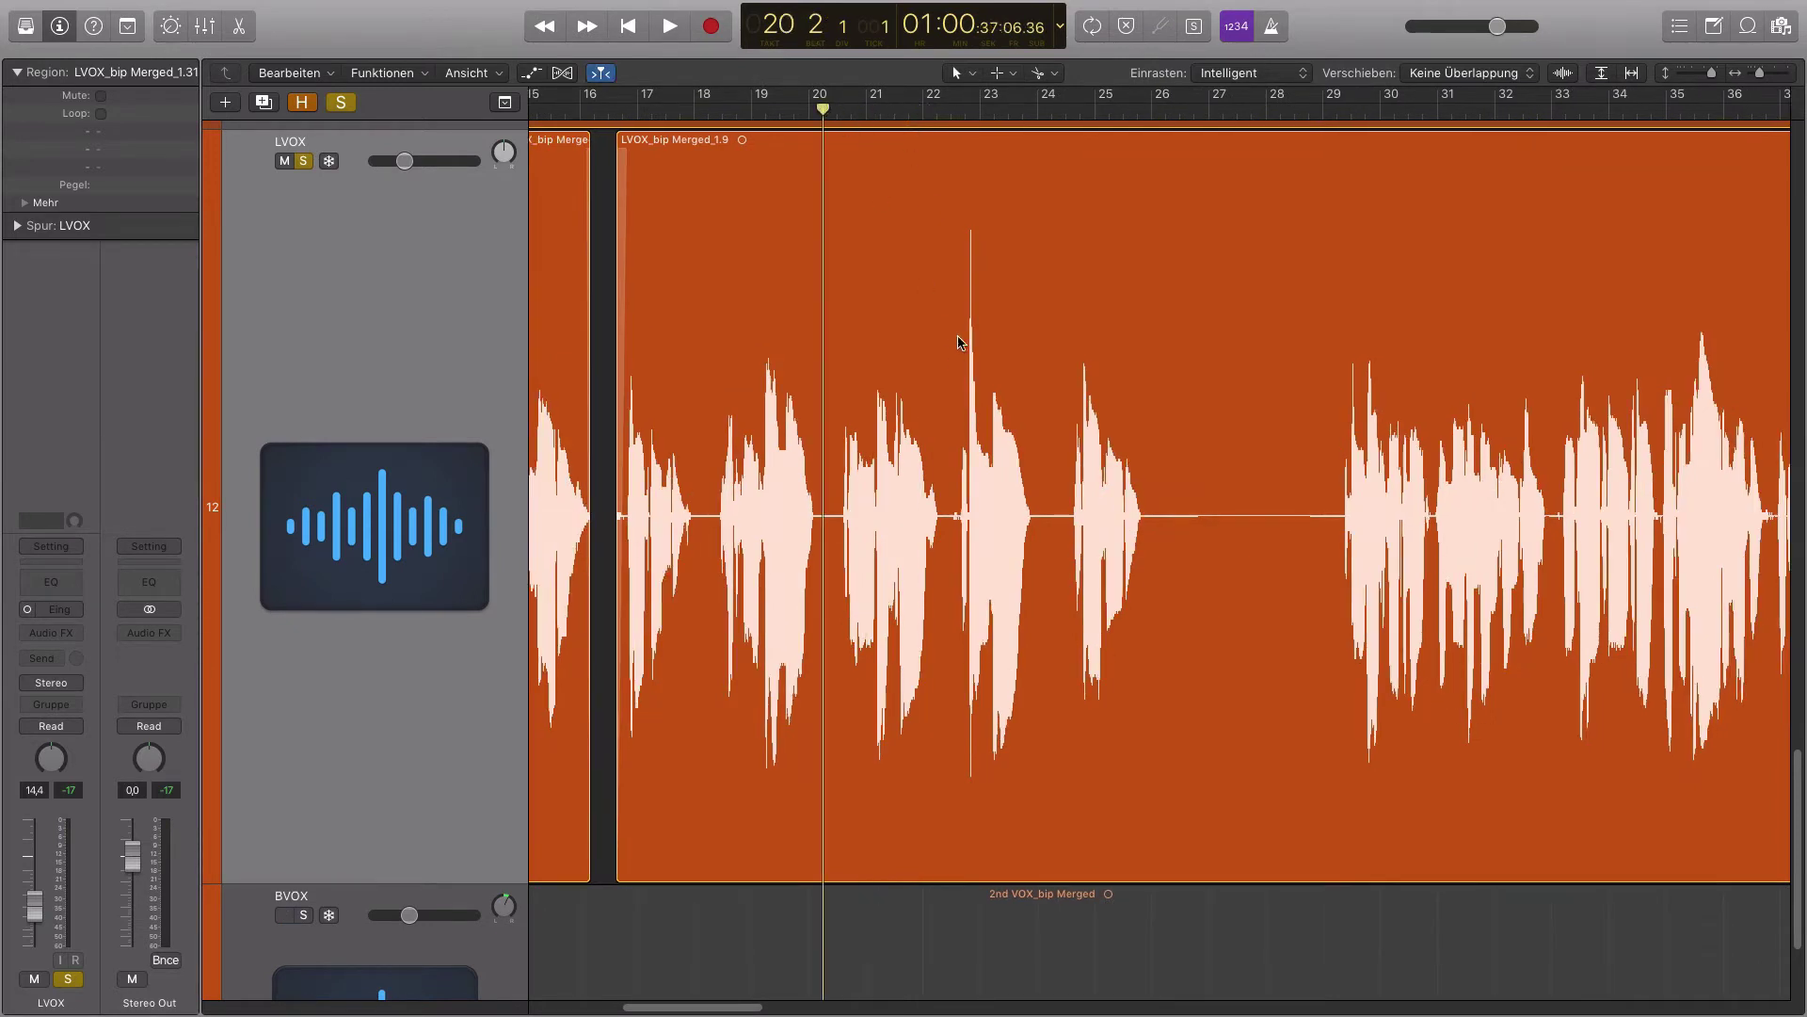
key(space)
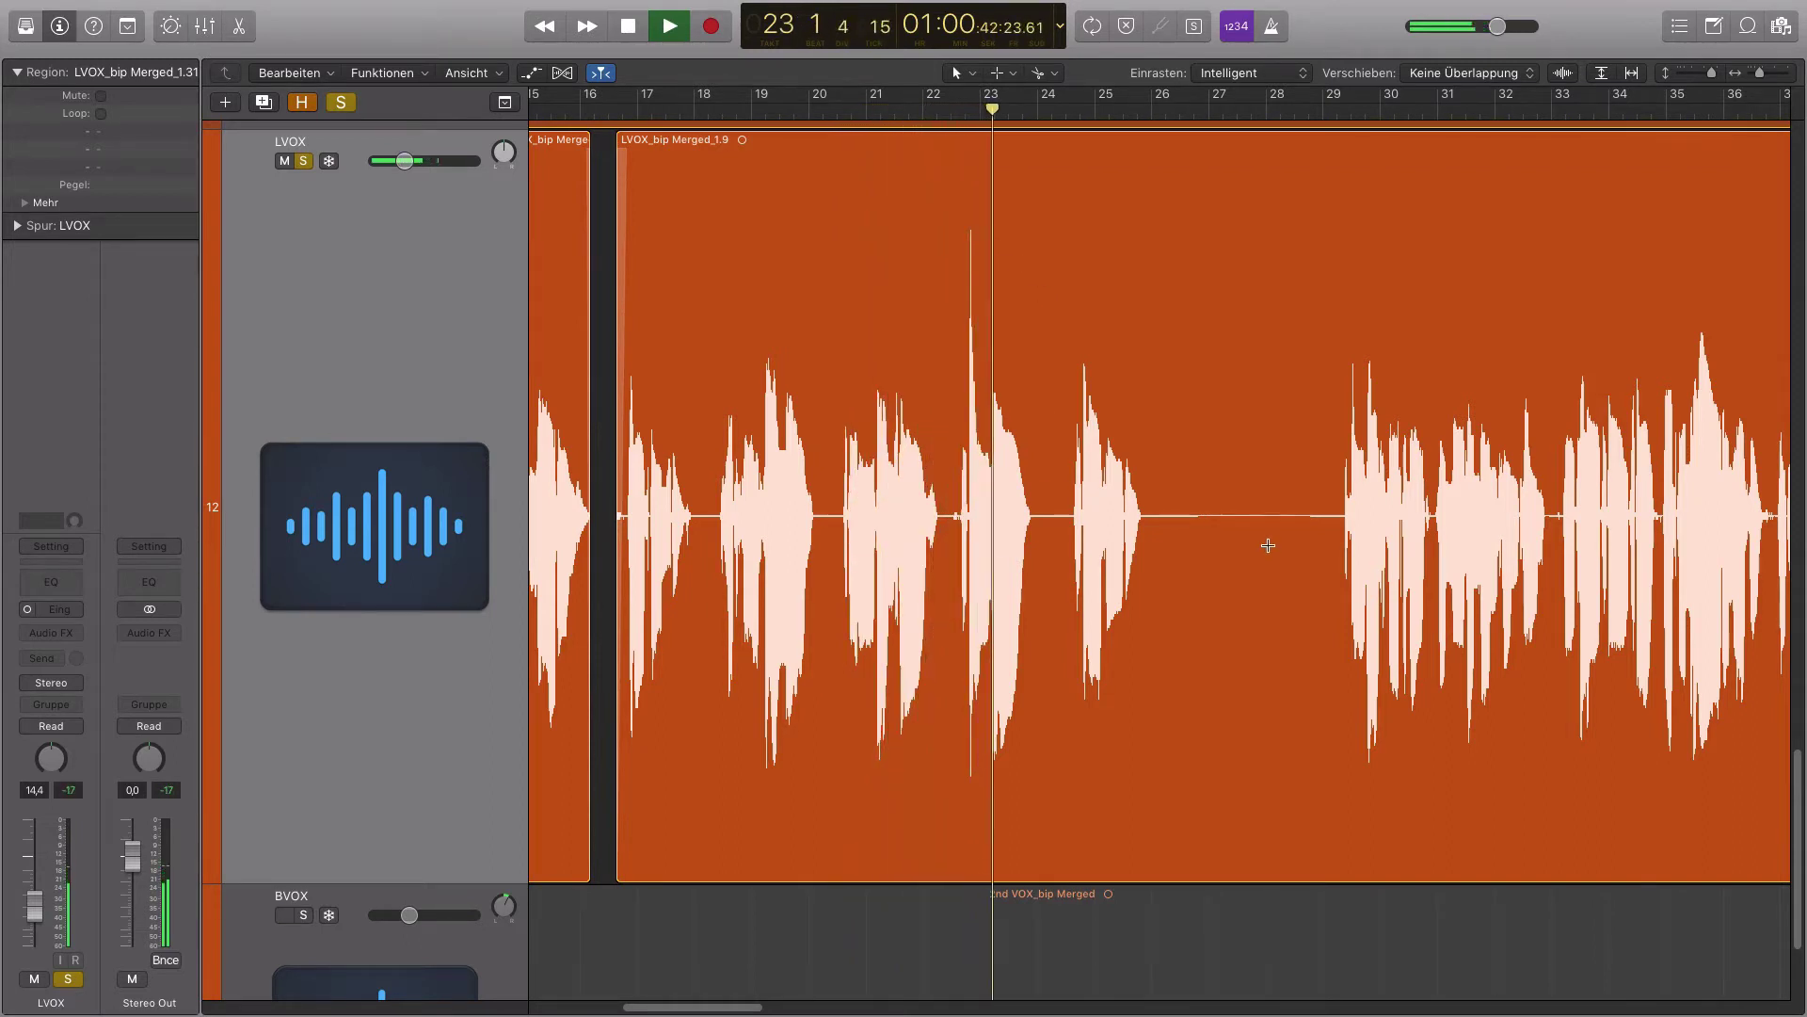
scroll(1268, 545, right, 3)
key(space)
Play the lead vocal phrase from 48 2 1 to listen to the sharp peak between bars 48 and 49
key(super+Left)
key(super+Left)
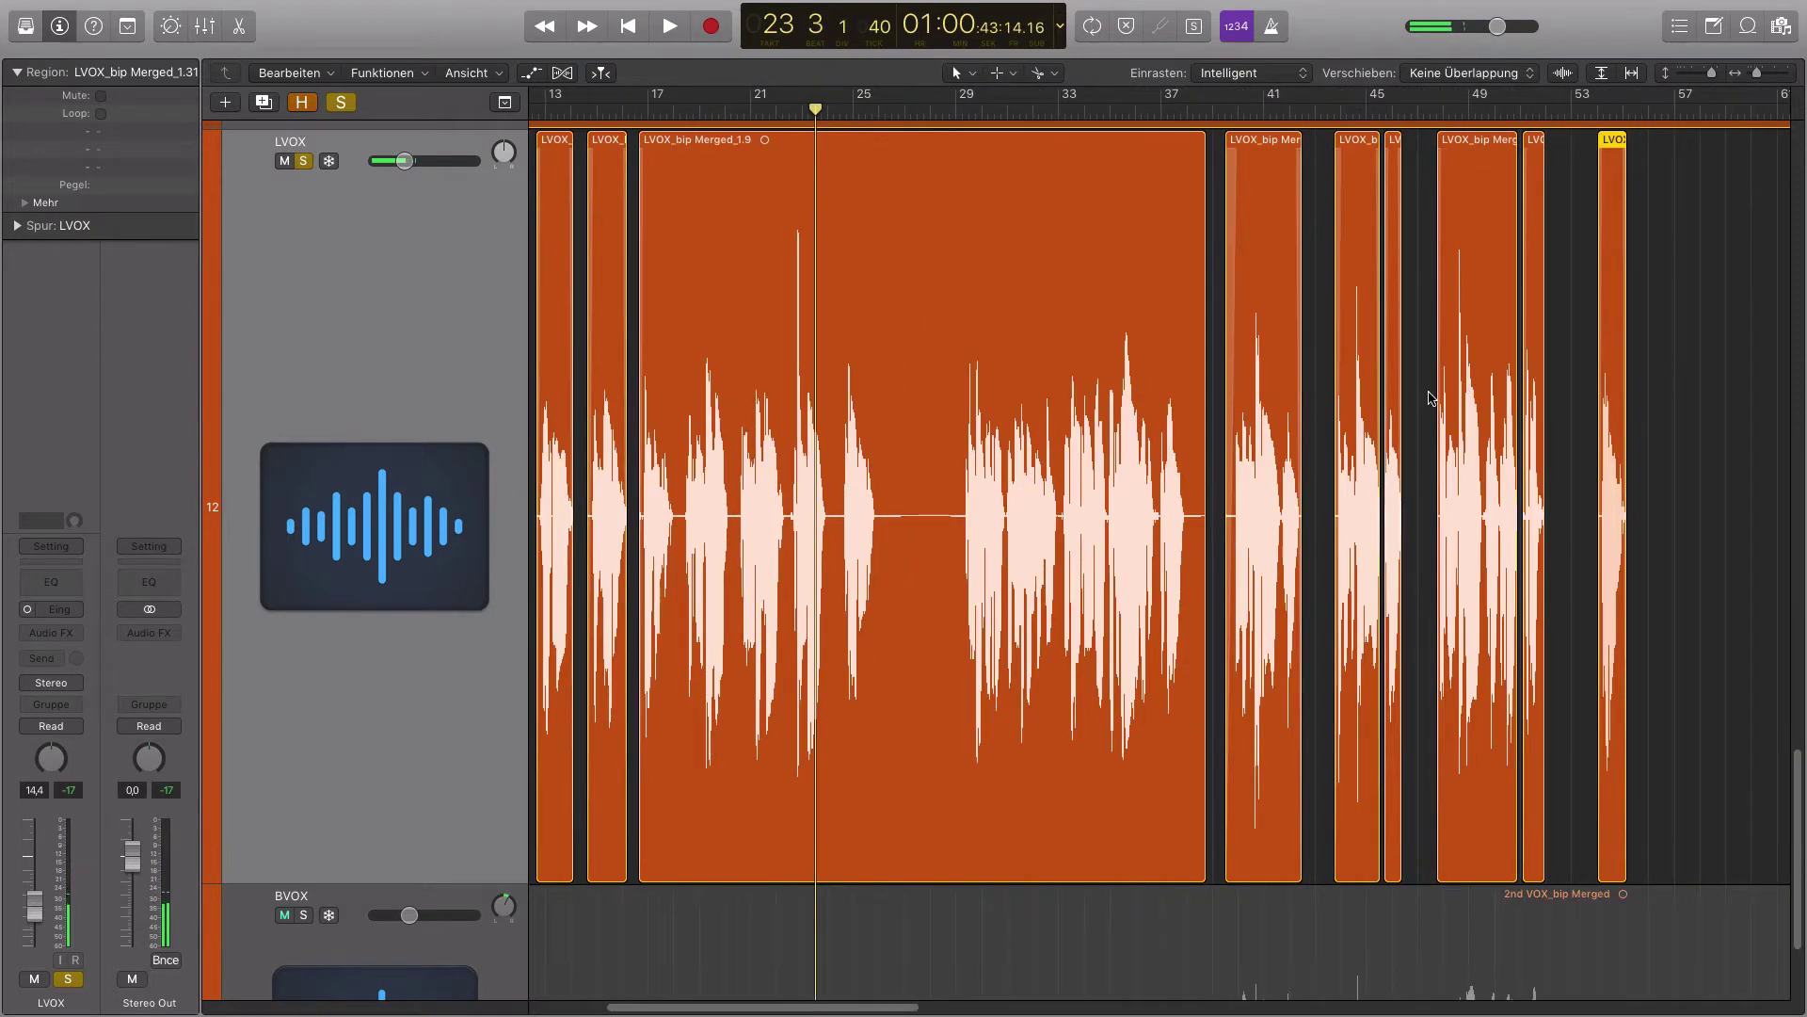
key(super+Right)
click(1427, 112)
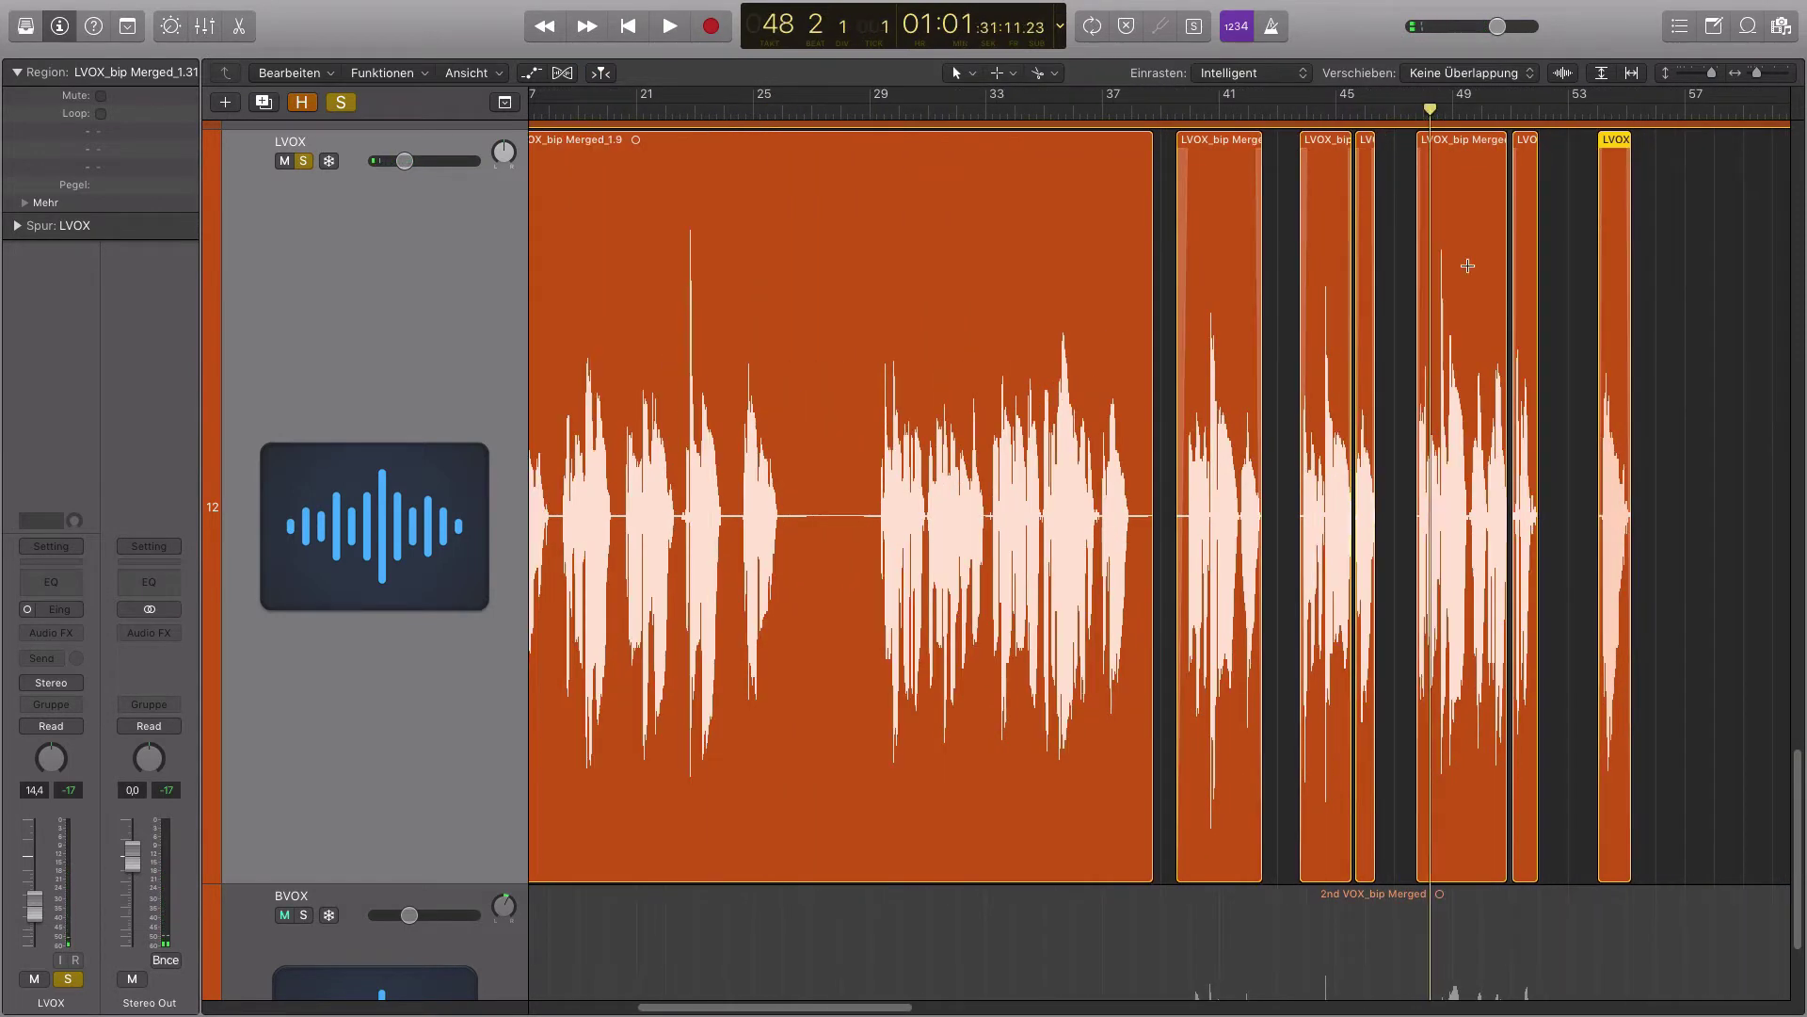
key(space)
key(super+Right)
key(super+Right)
key(super+Right)
scroll(1153, 457, left, 2)
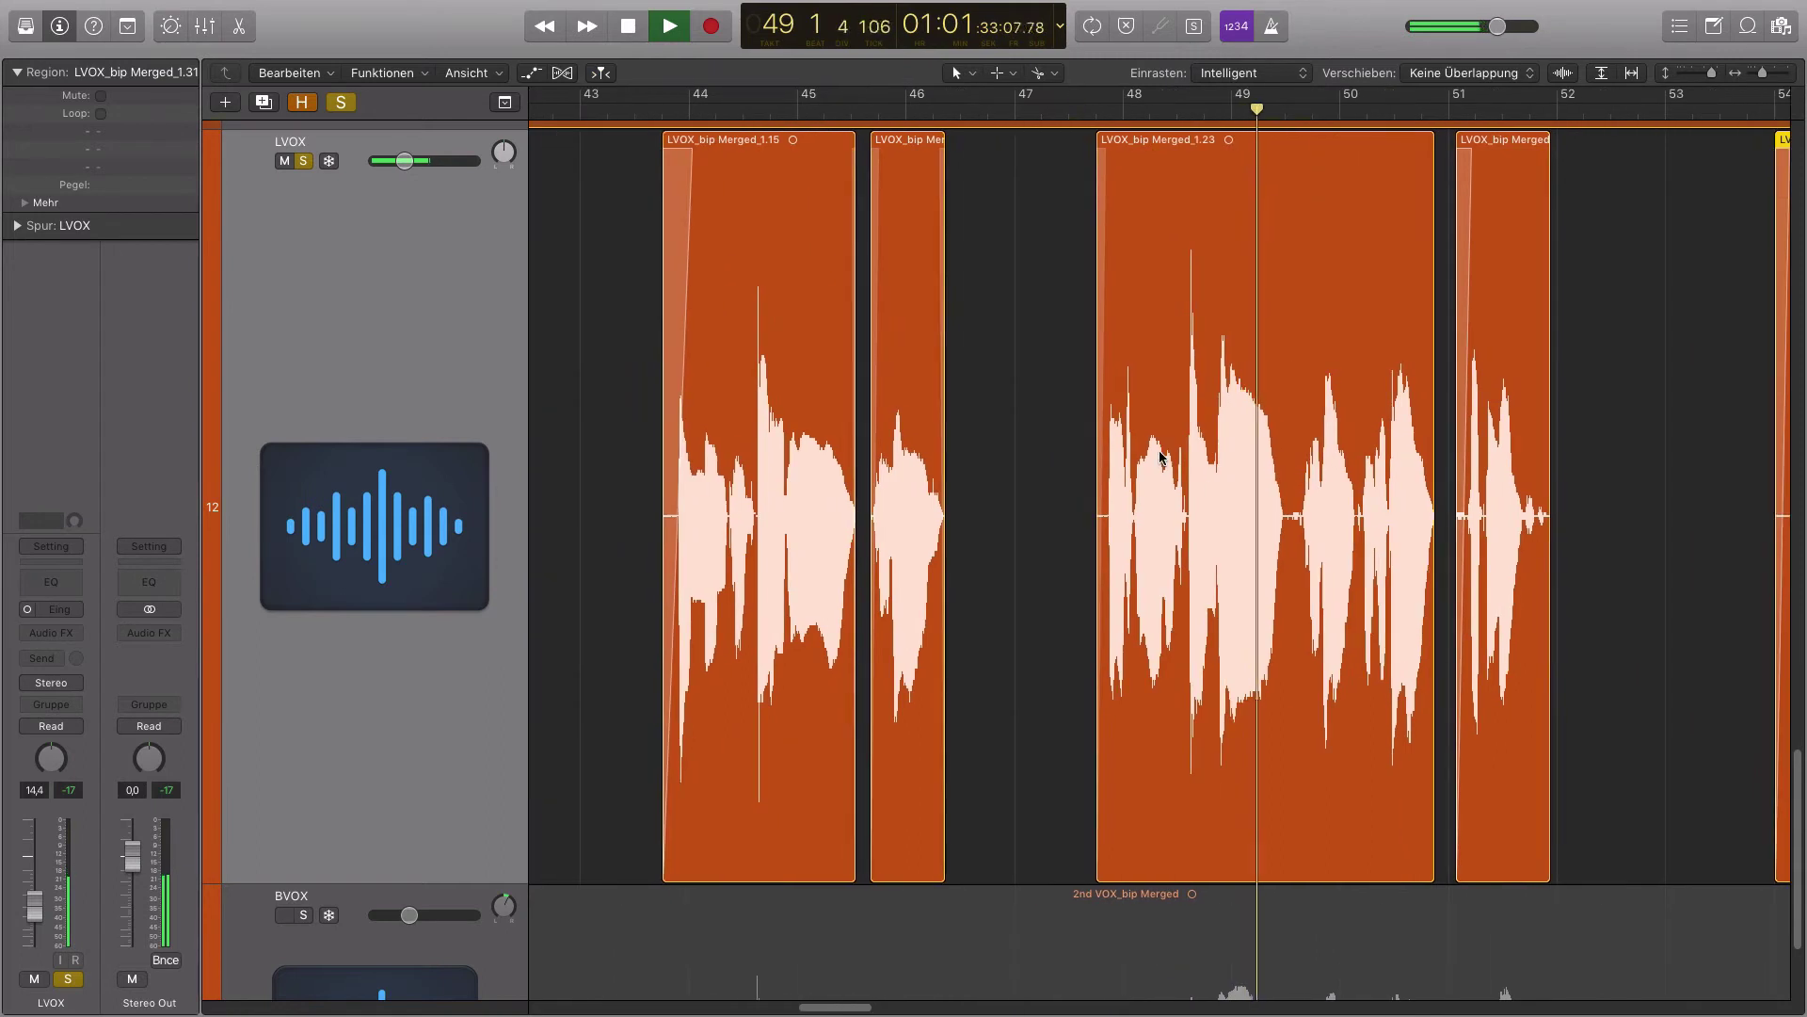
Replay the bar 44 phrase of the lead vocal and inspect the sharp peak near 44 3 3
click(734, 115)
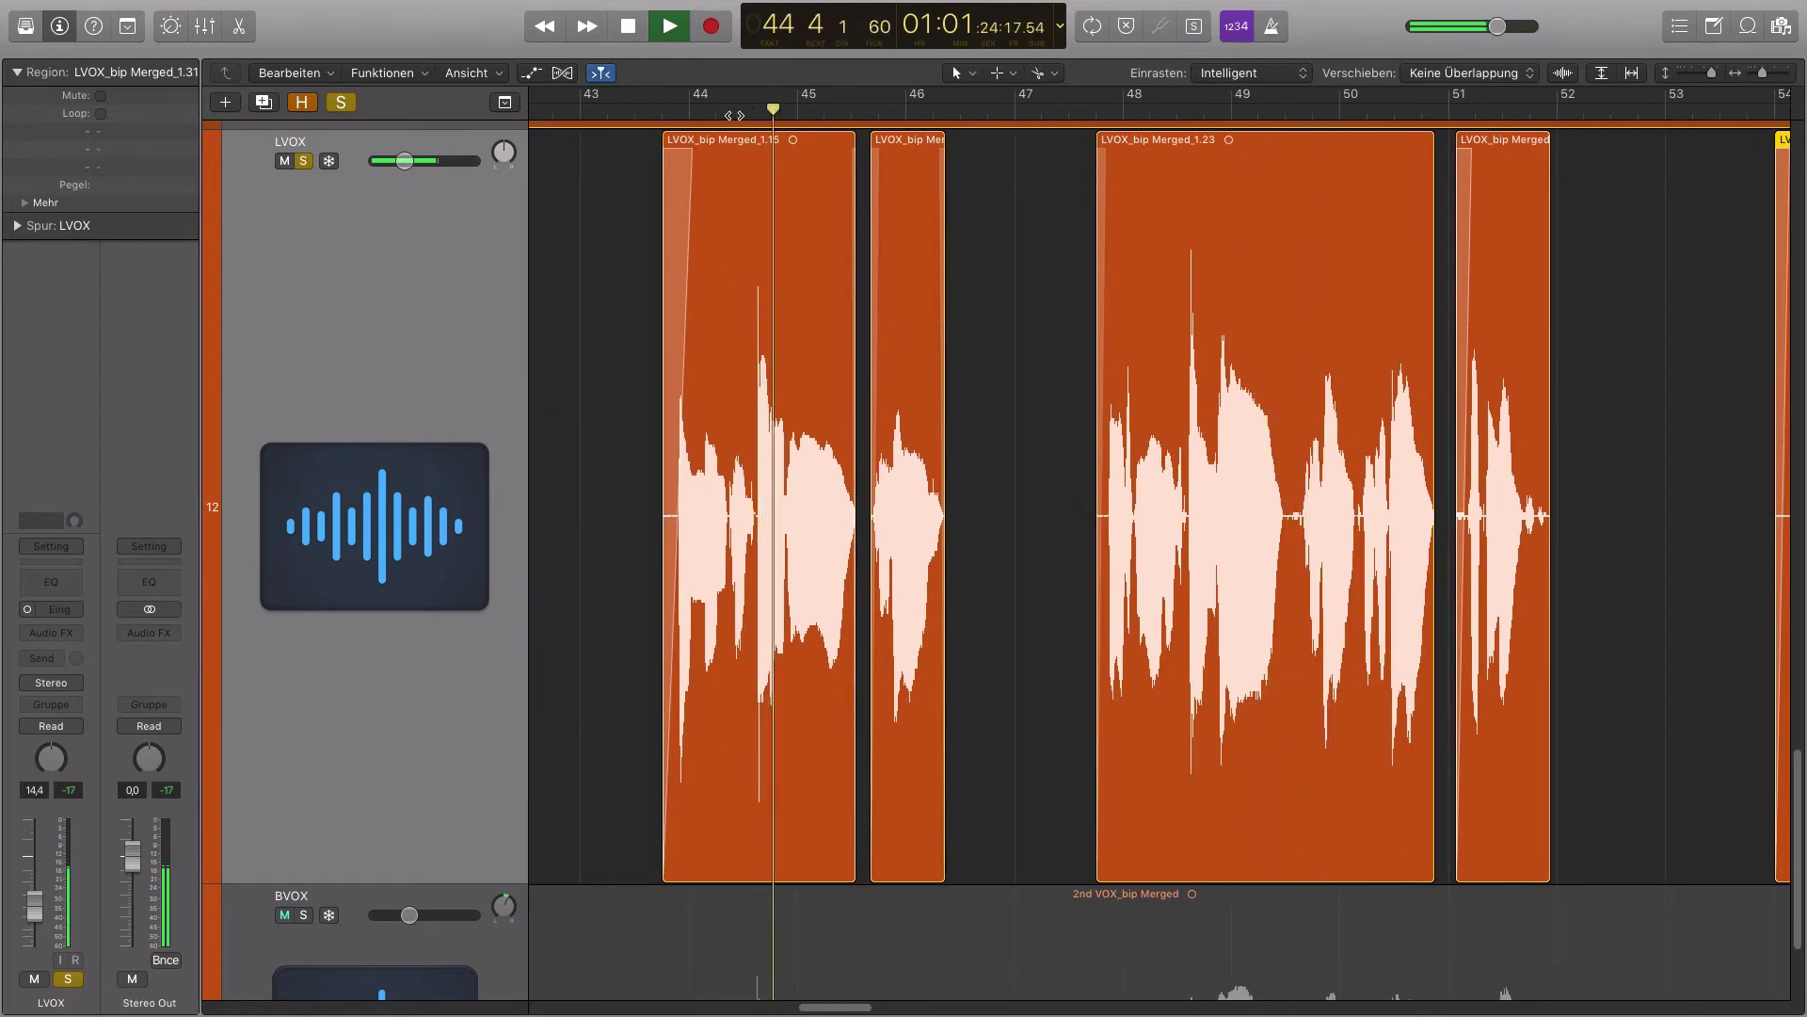
click(733, 115)
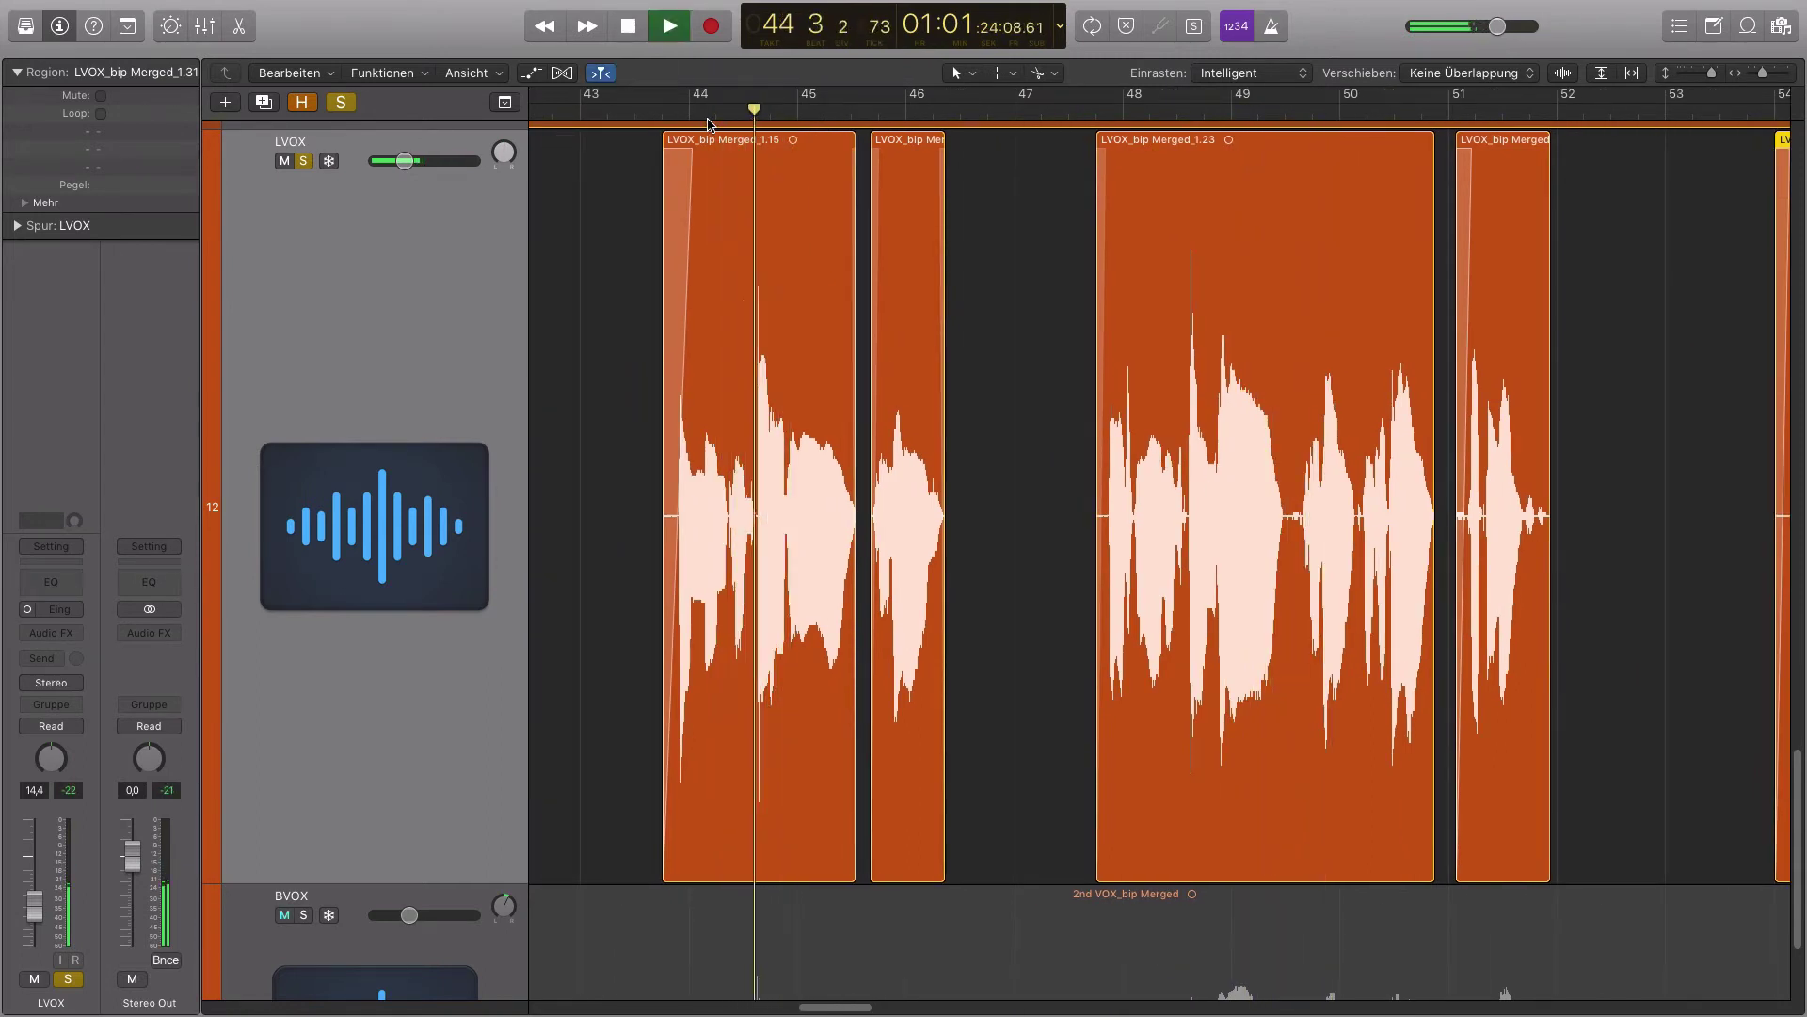
key(space)
key(super+Right)
key(super+Right)
key(super+Right)
key(super+Right)
key(super+Right)
key(super+Right)
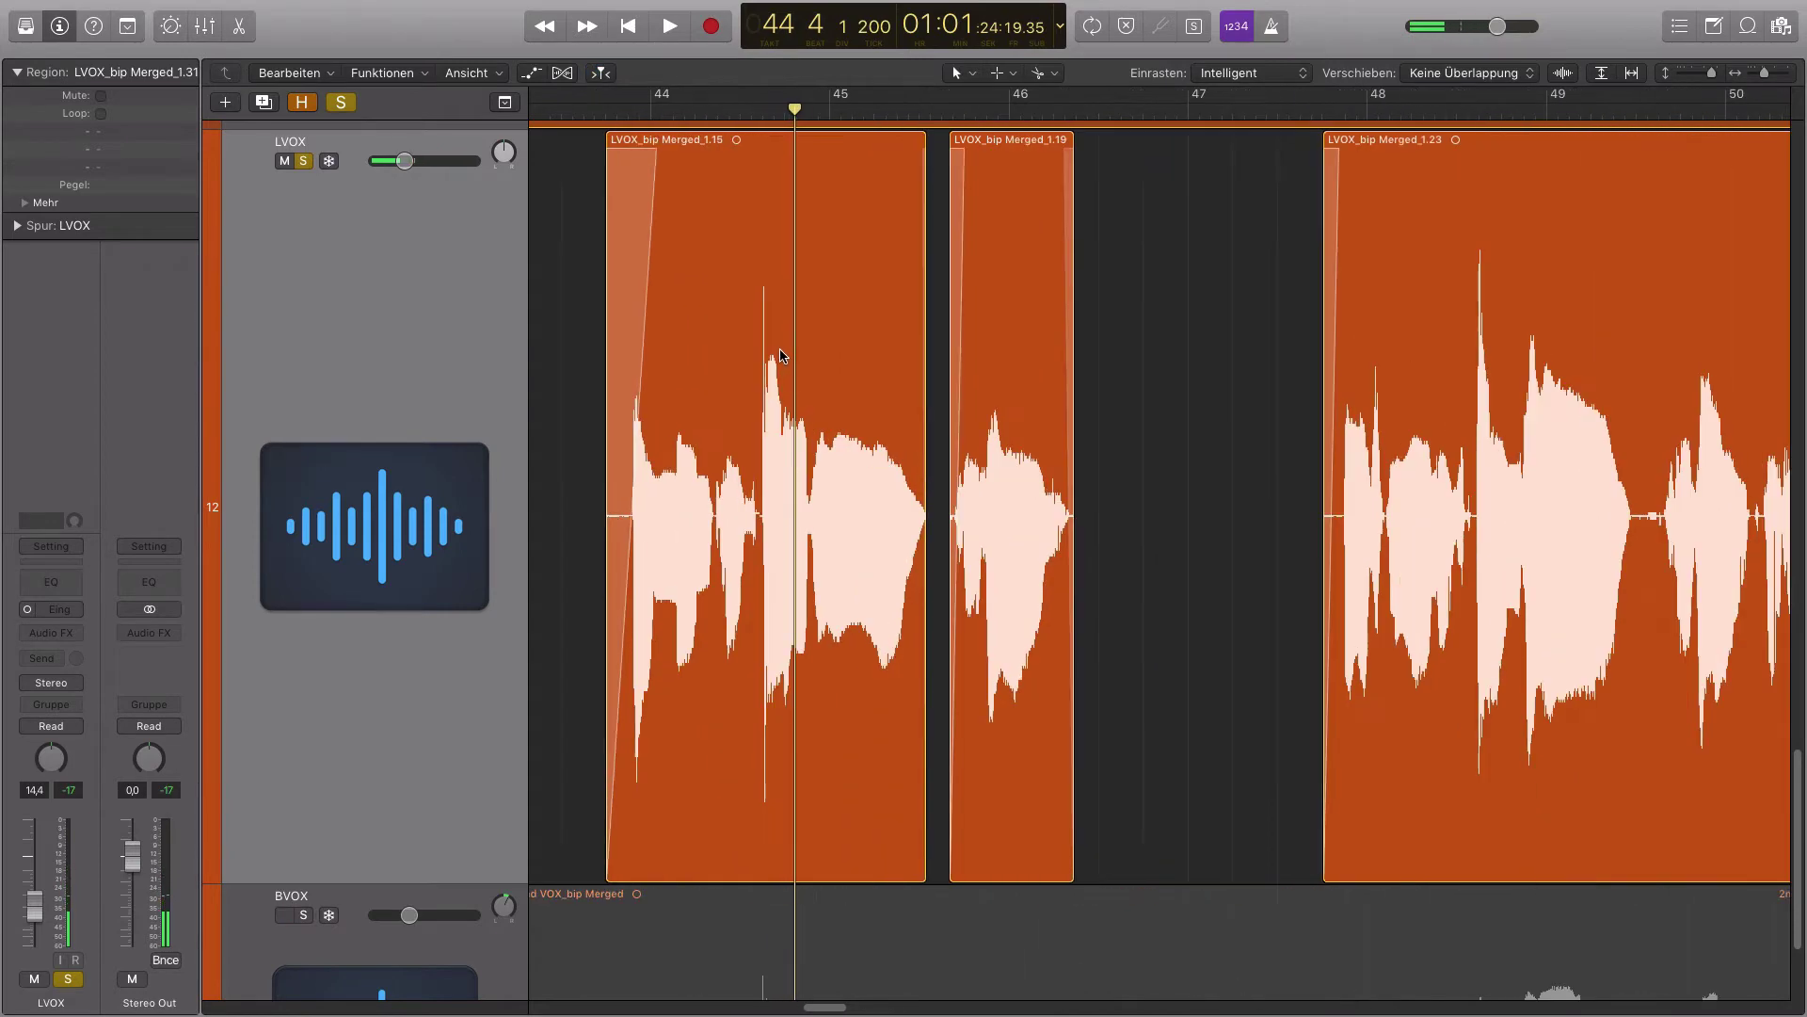
scroll(778, 356, left, 3)
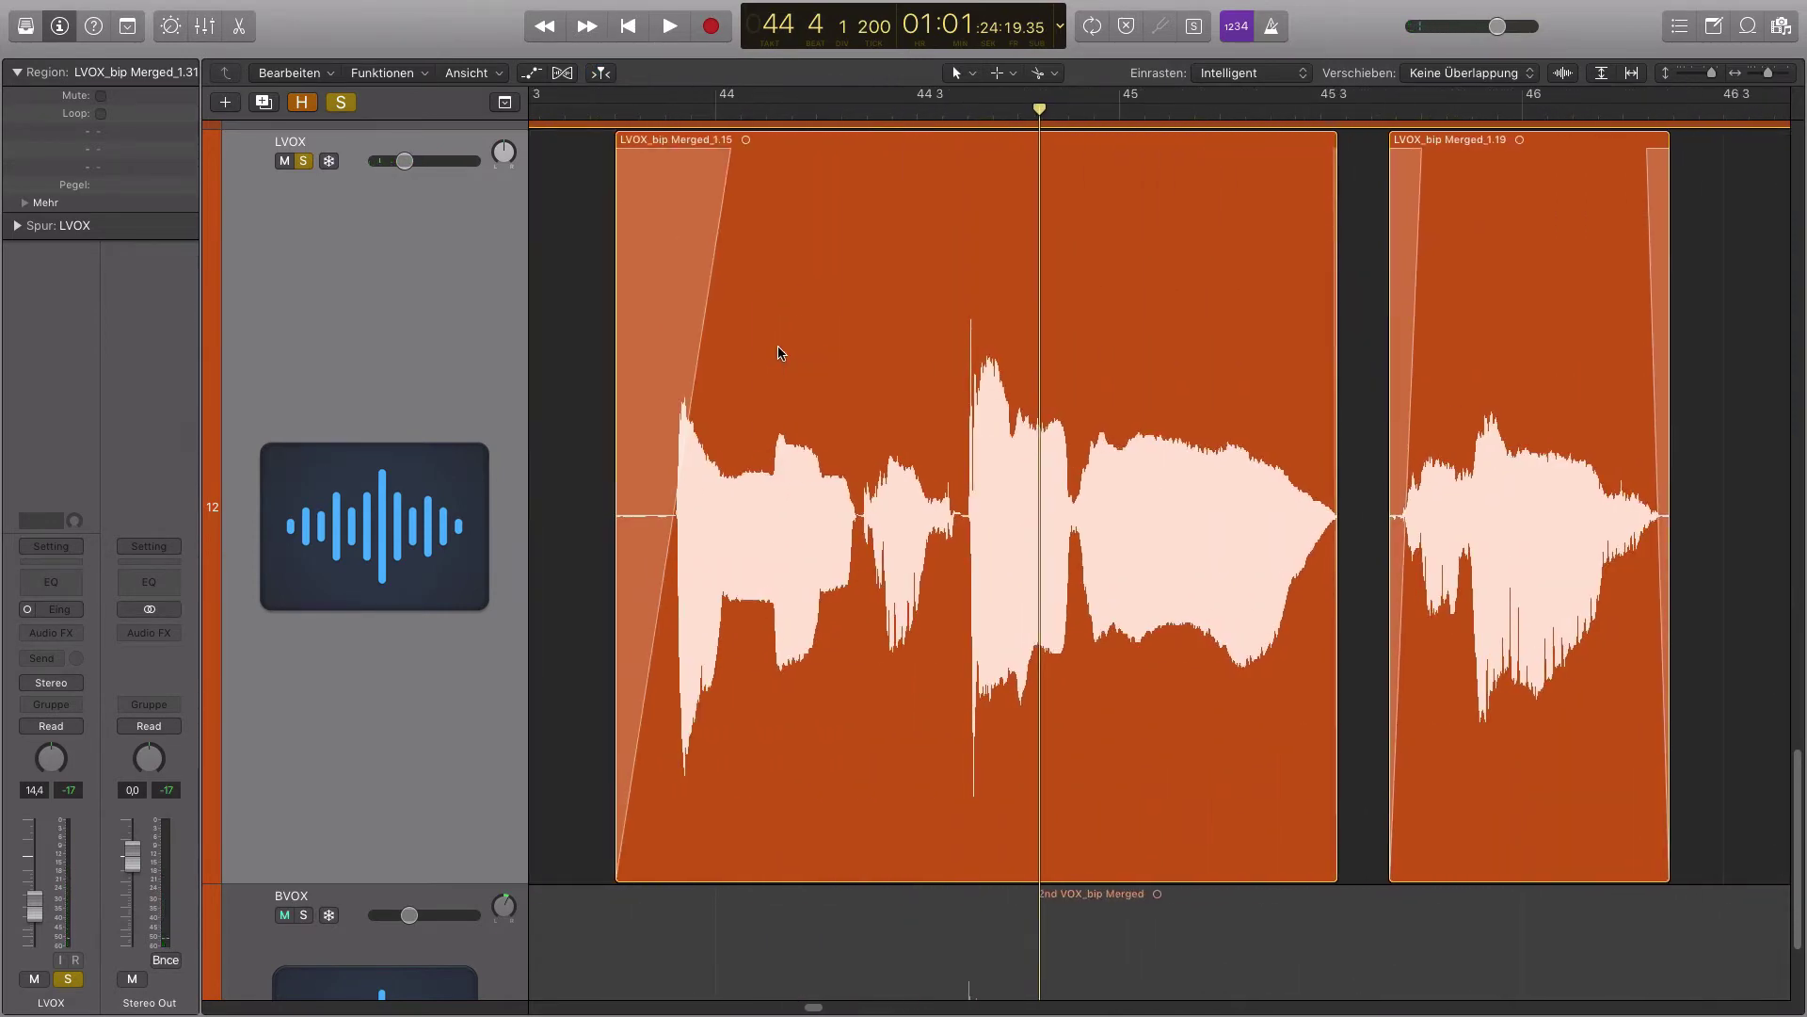
Place the playhead on the peak at 44 3 3 and open that lead vocal region in an enlarged audio file editor
click(925, 146)
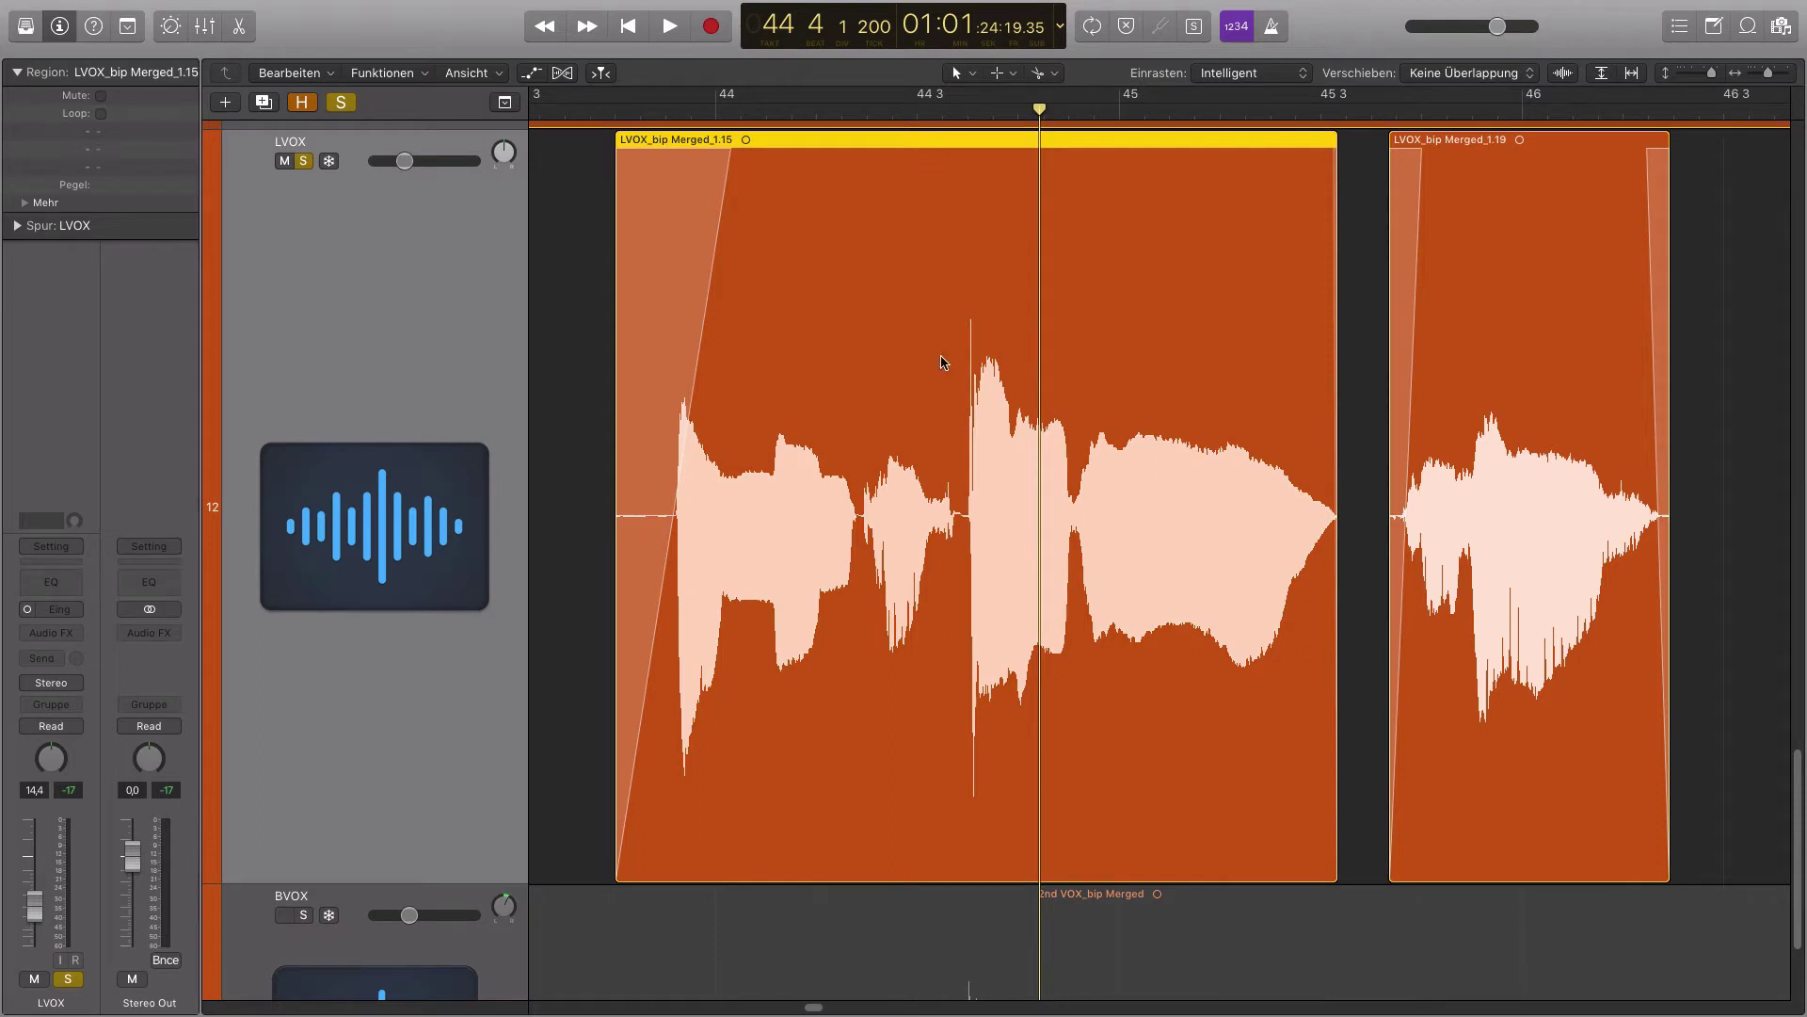
scroll(942, 360, down, 3)
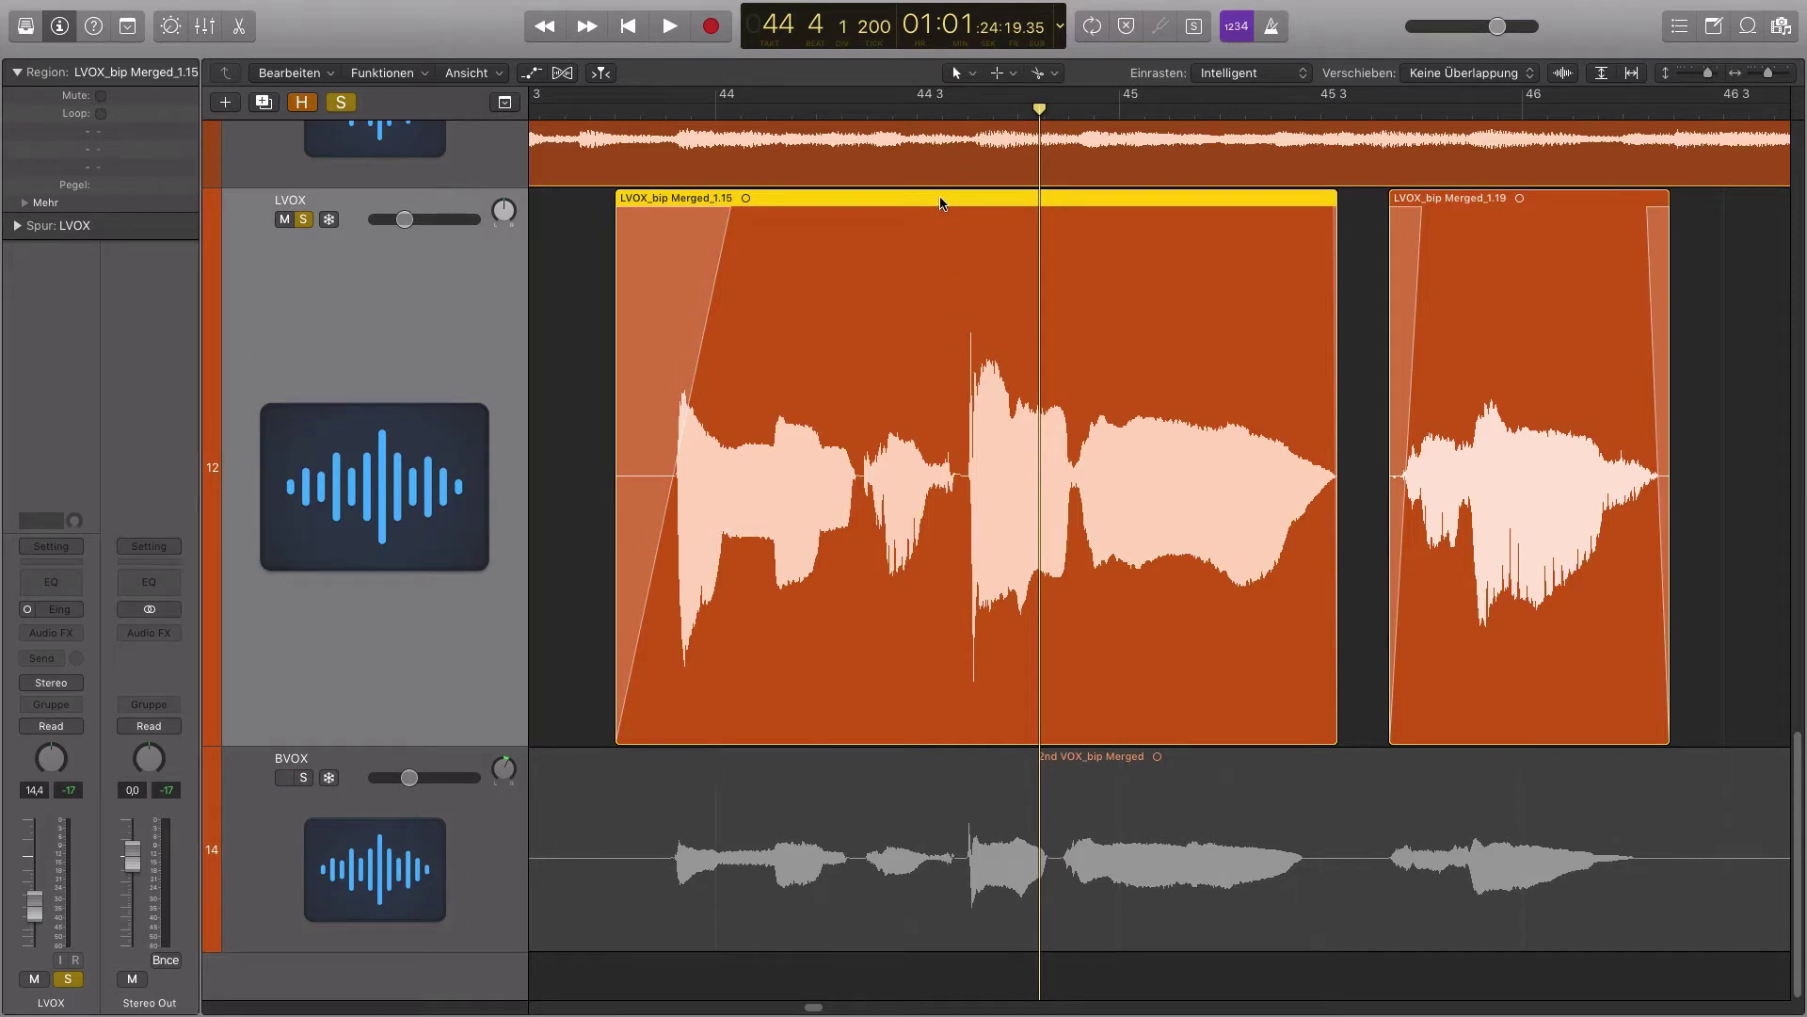
key(super+Right)
key(super+Right)
key(super+Right)
key(super+Right)
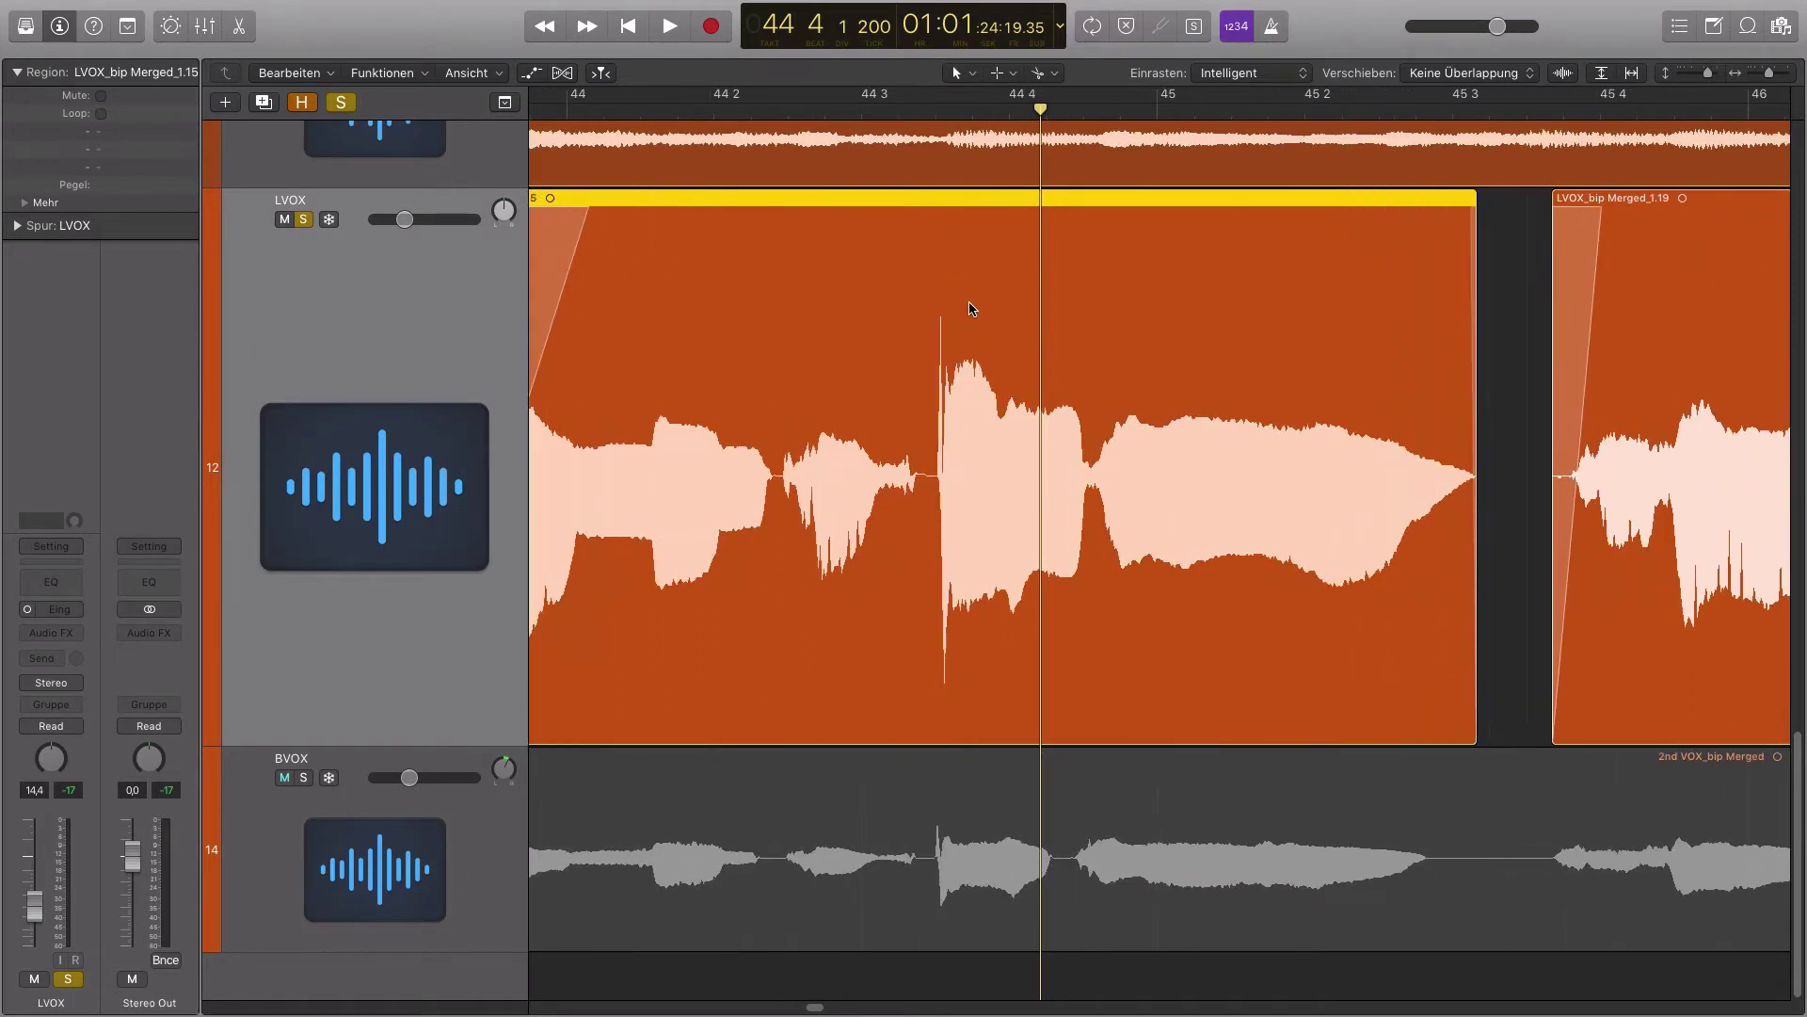
scroll(979, 310, left, 3)
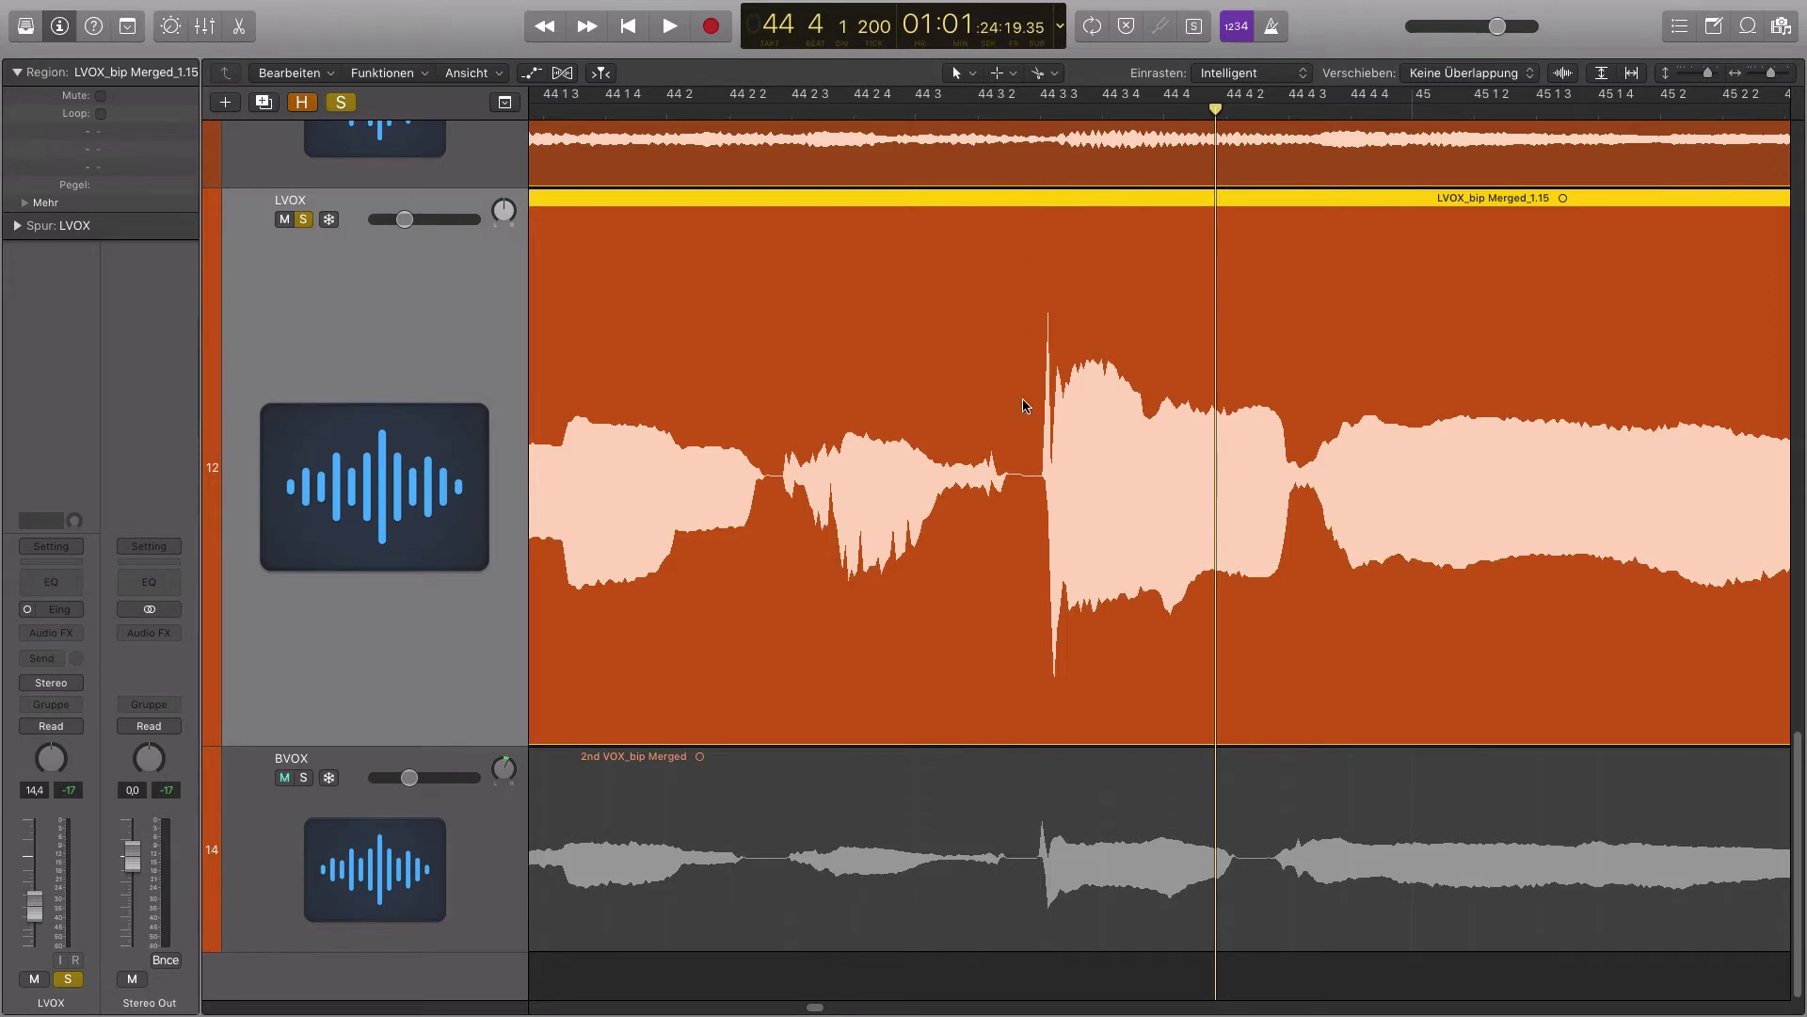
scroll(1030, 386, up, 10)
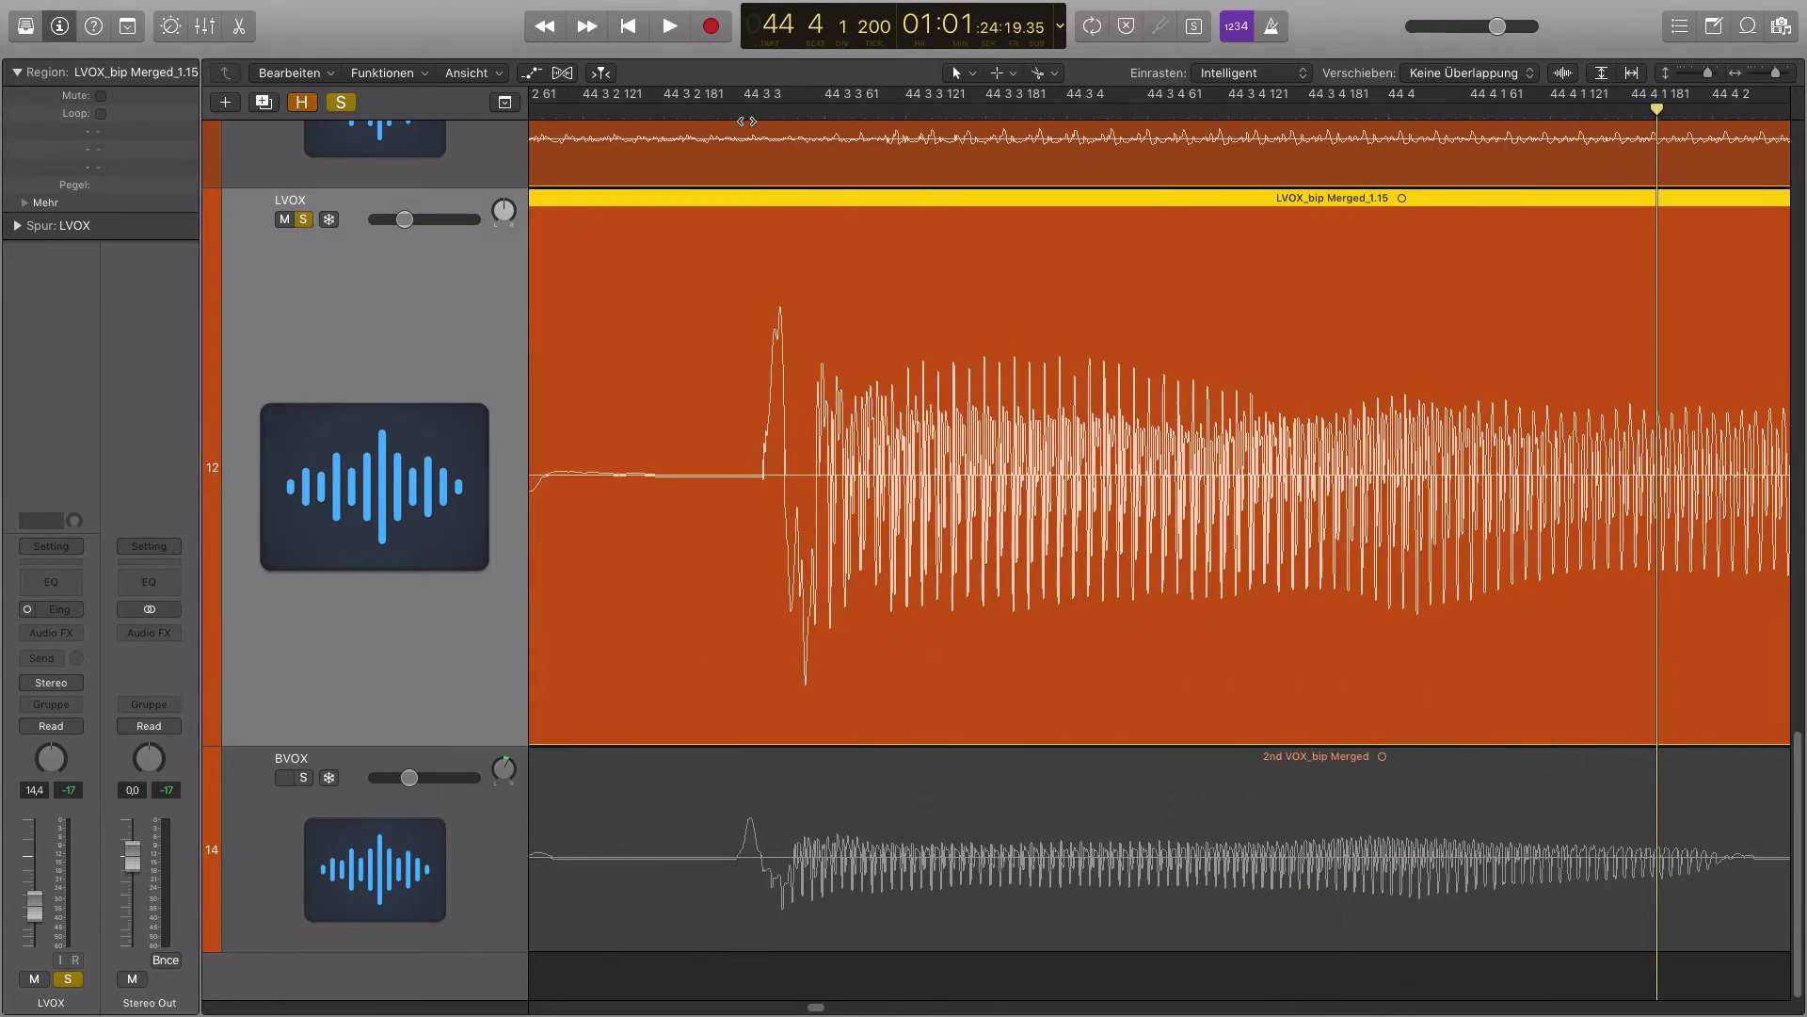
click(766, 116)
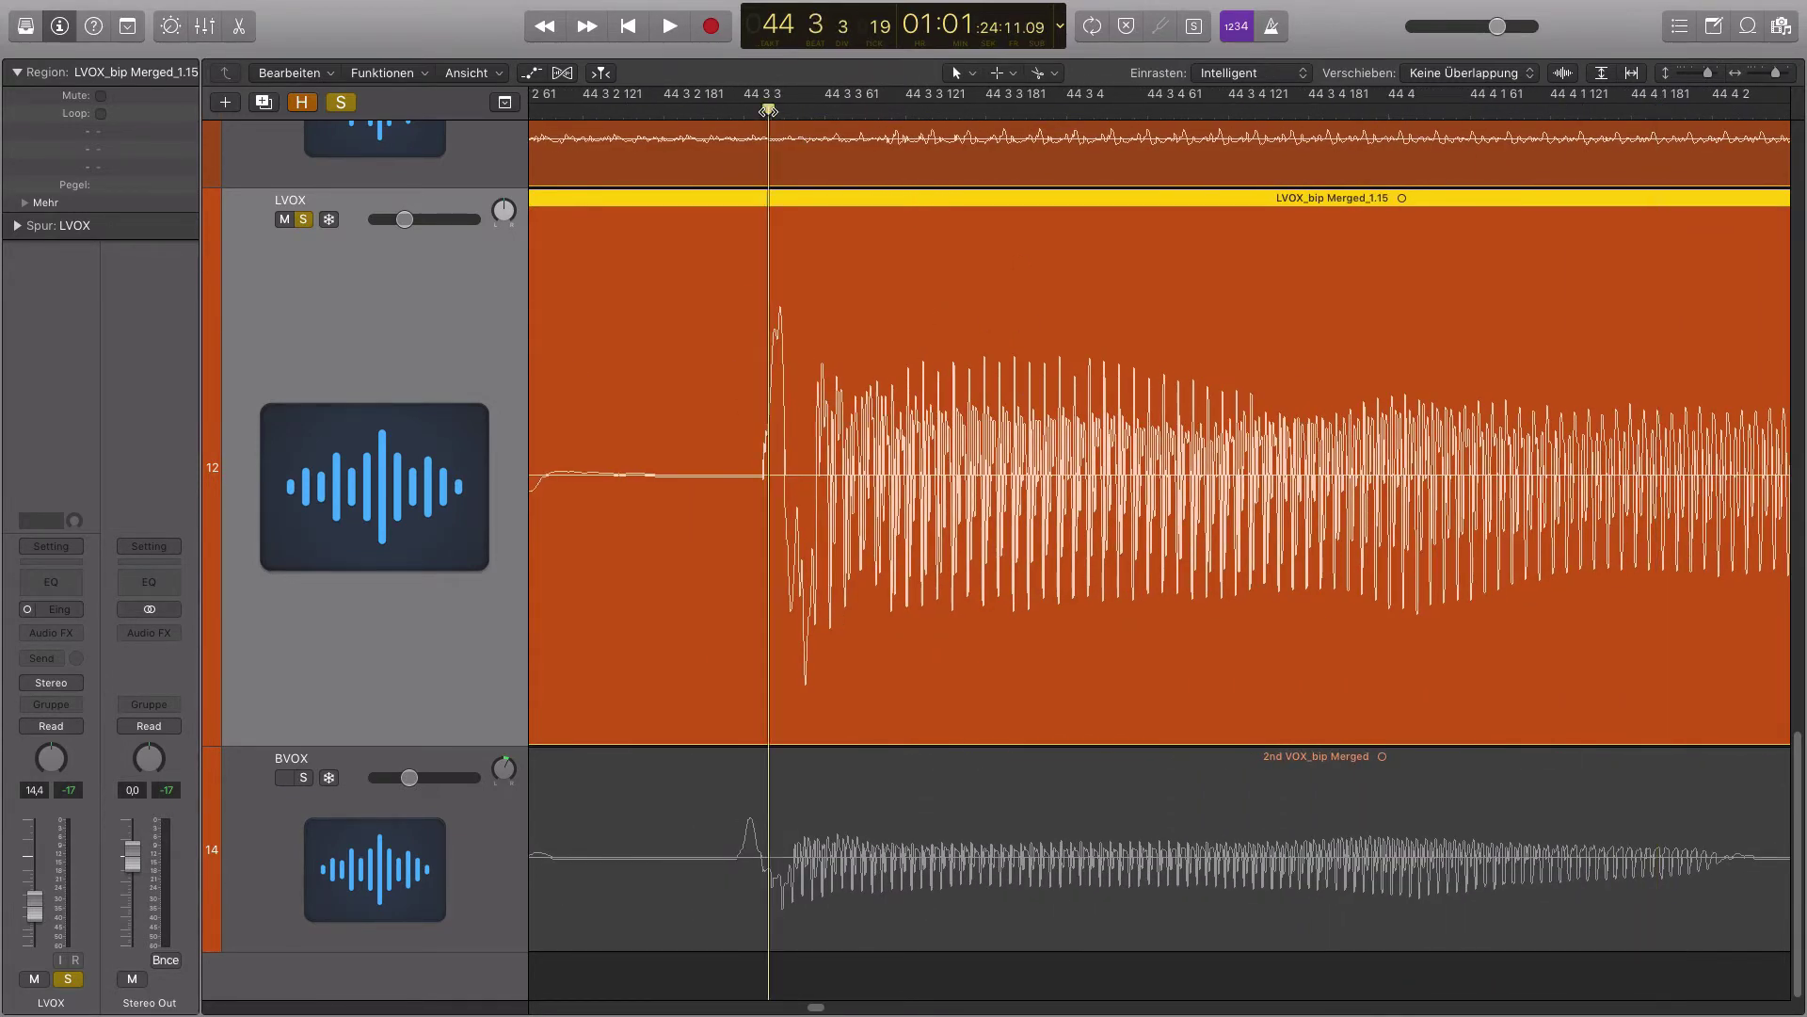
double_click(758, 204)
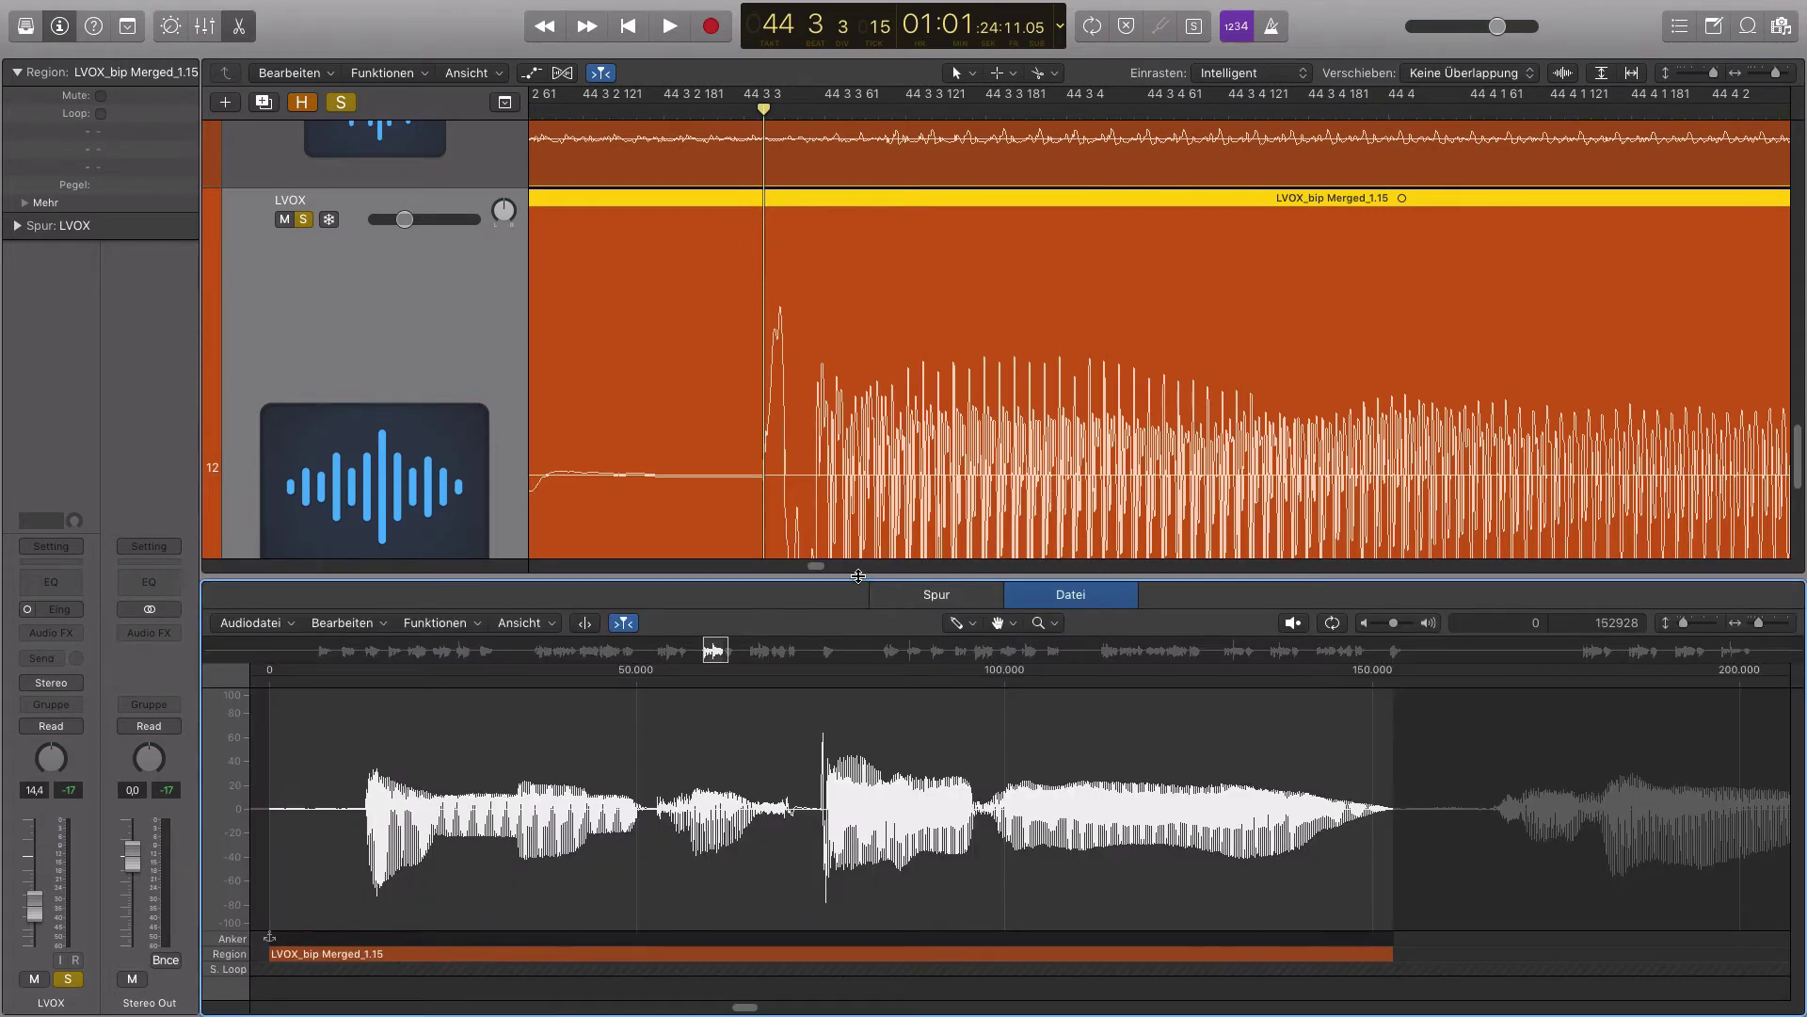
drag(857, 575, 857, 509)
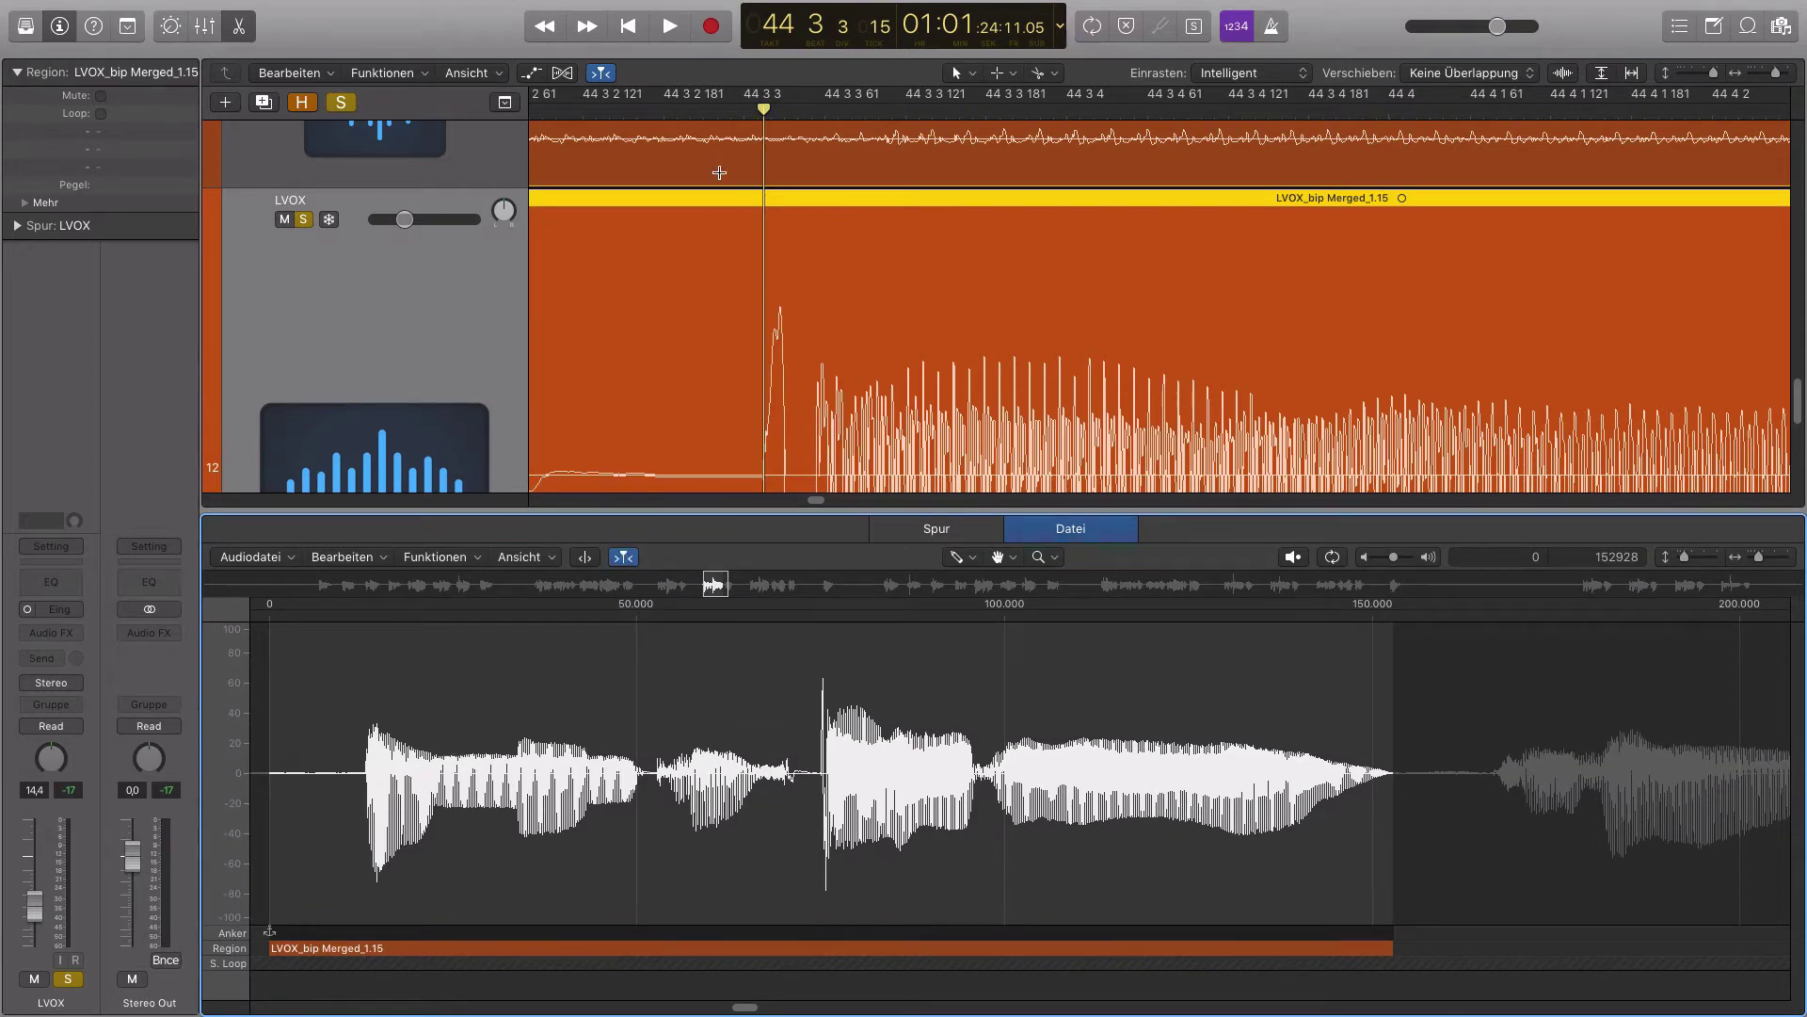
Play the lead vocal from about 44 3 2 across the peak at 44 3 3
scroll(717, 179, down, 4)
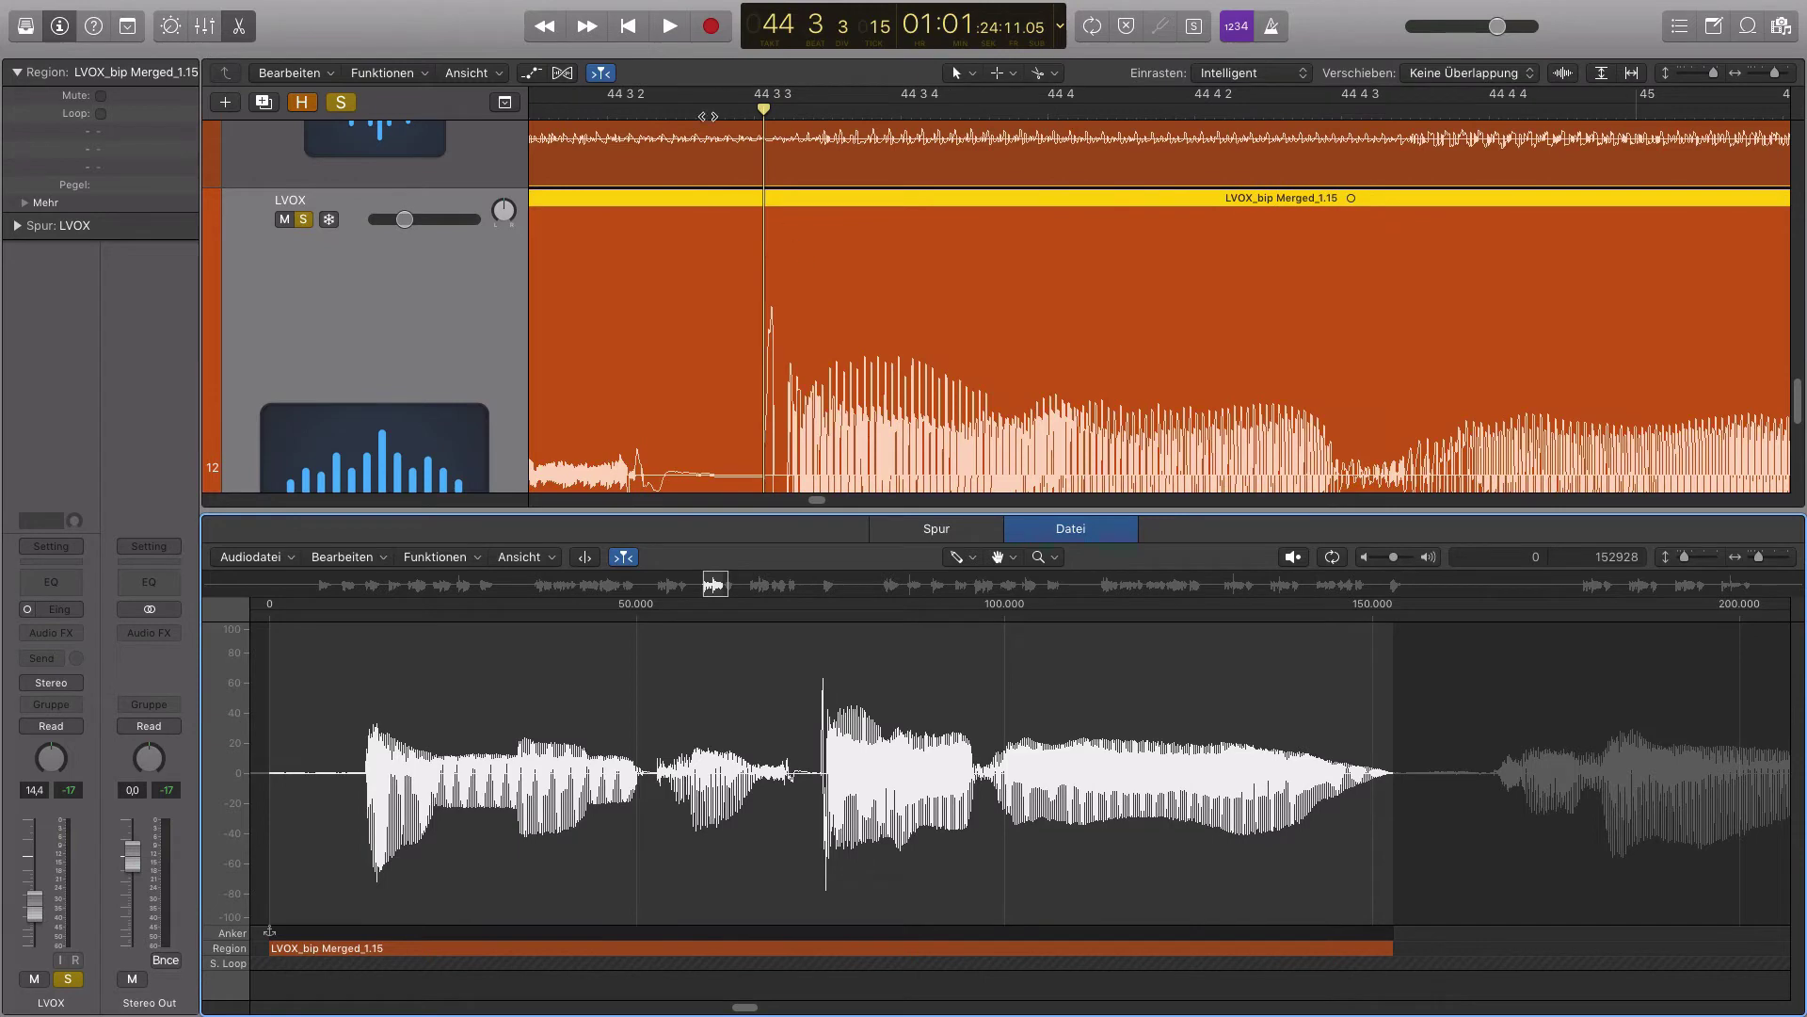
click(606, 114)
key(space)
key(space)
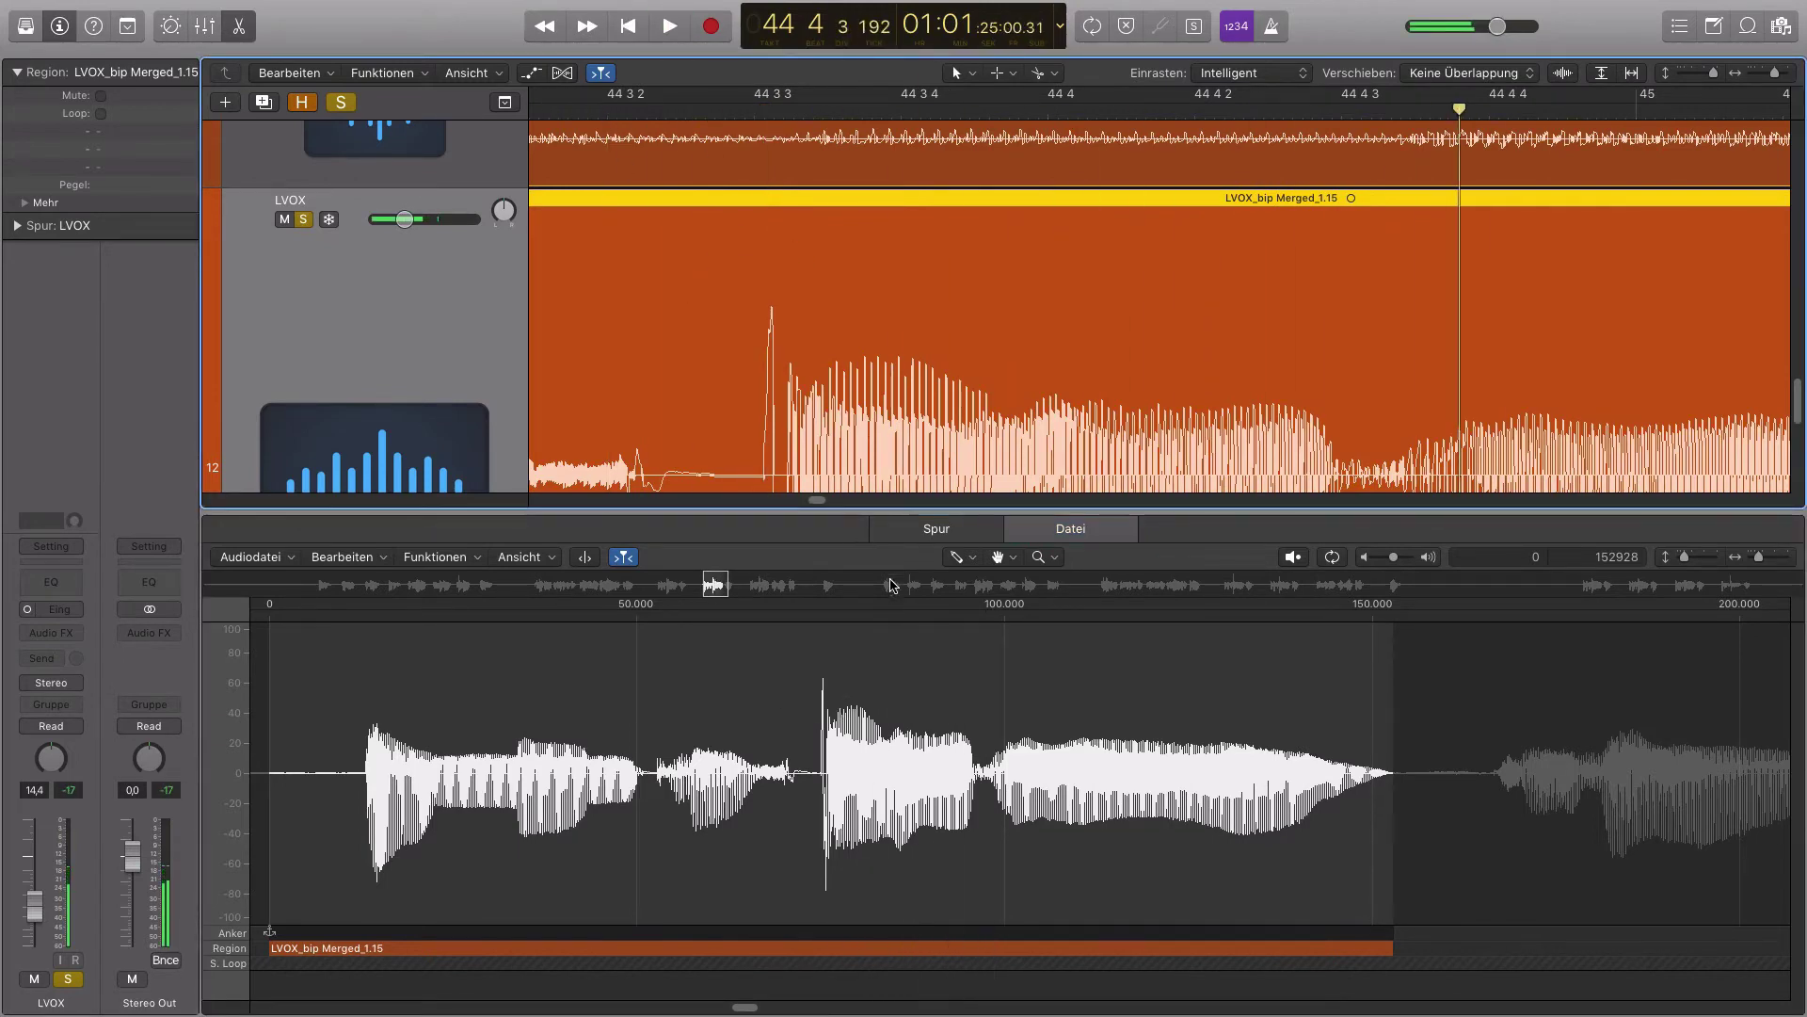
Redraw the waveform in the audio file editor almost flat along the zero line from sample 75,000 to about 75,300, removing the upward peak
key(super+Right)
key(super+Right)
key(super+Right)
key(super+Left)
key(super+Left)
key(super+Left)
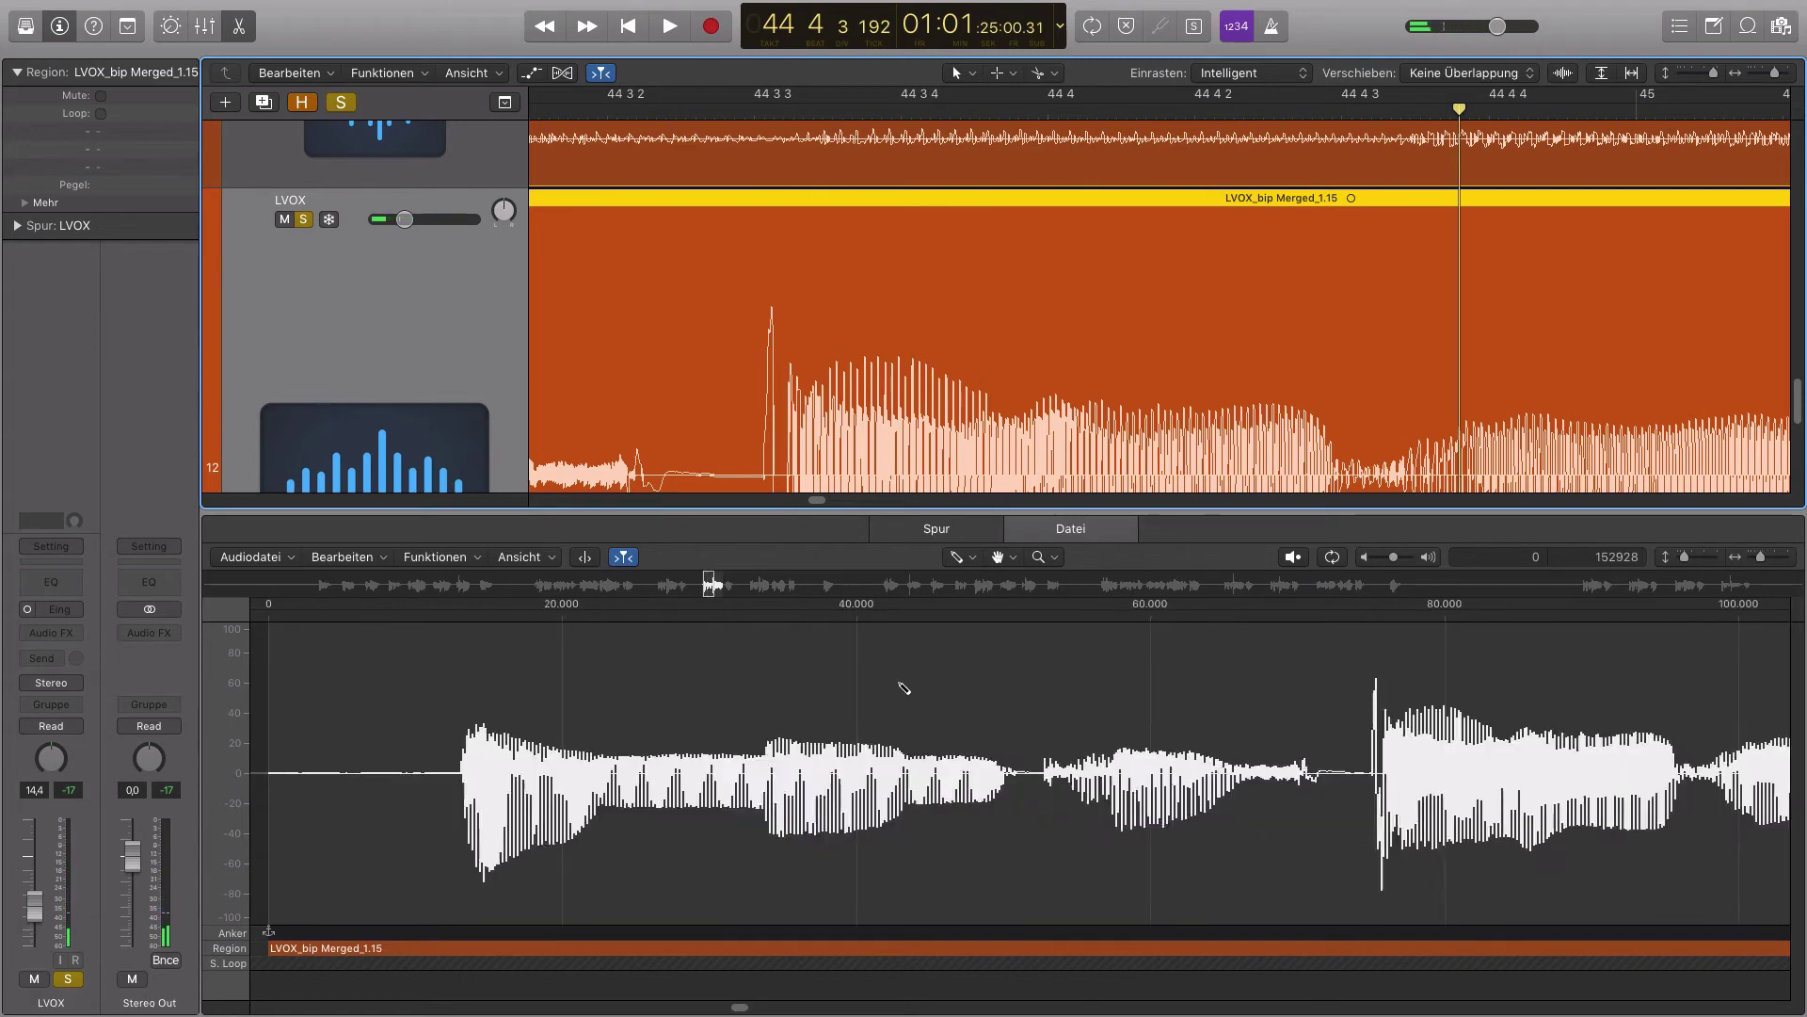
drag(825, 670, 989, 906)
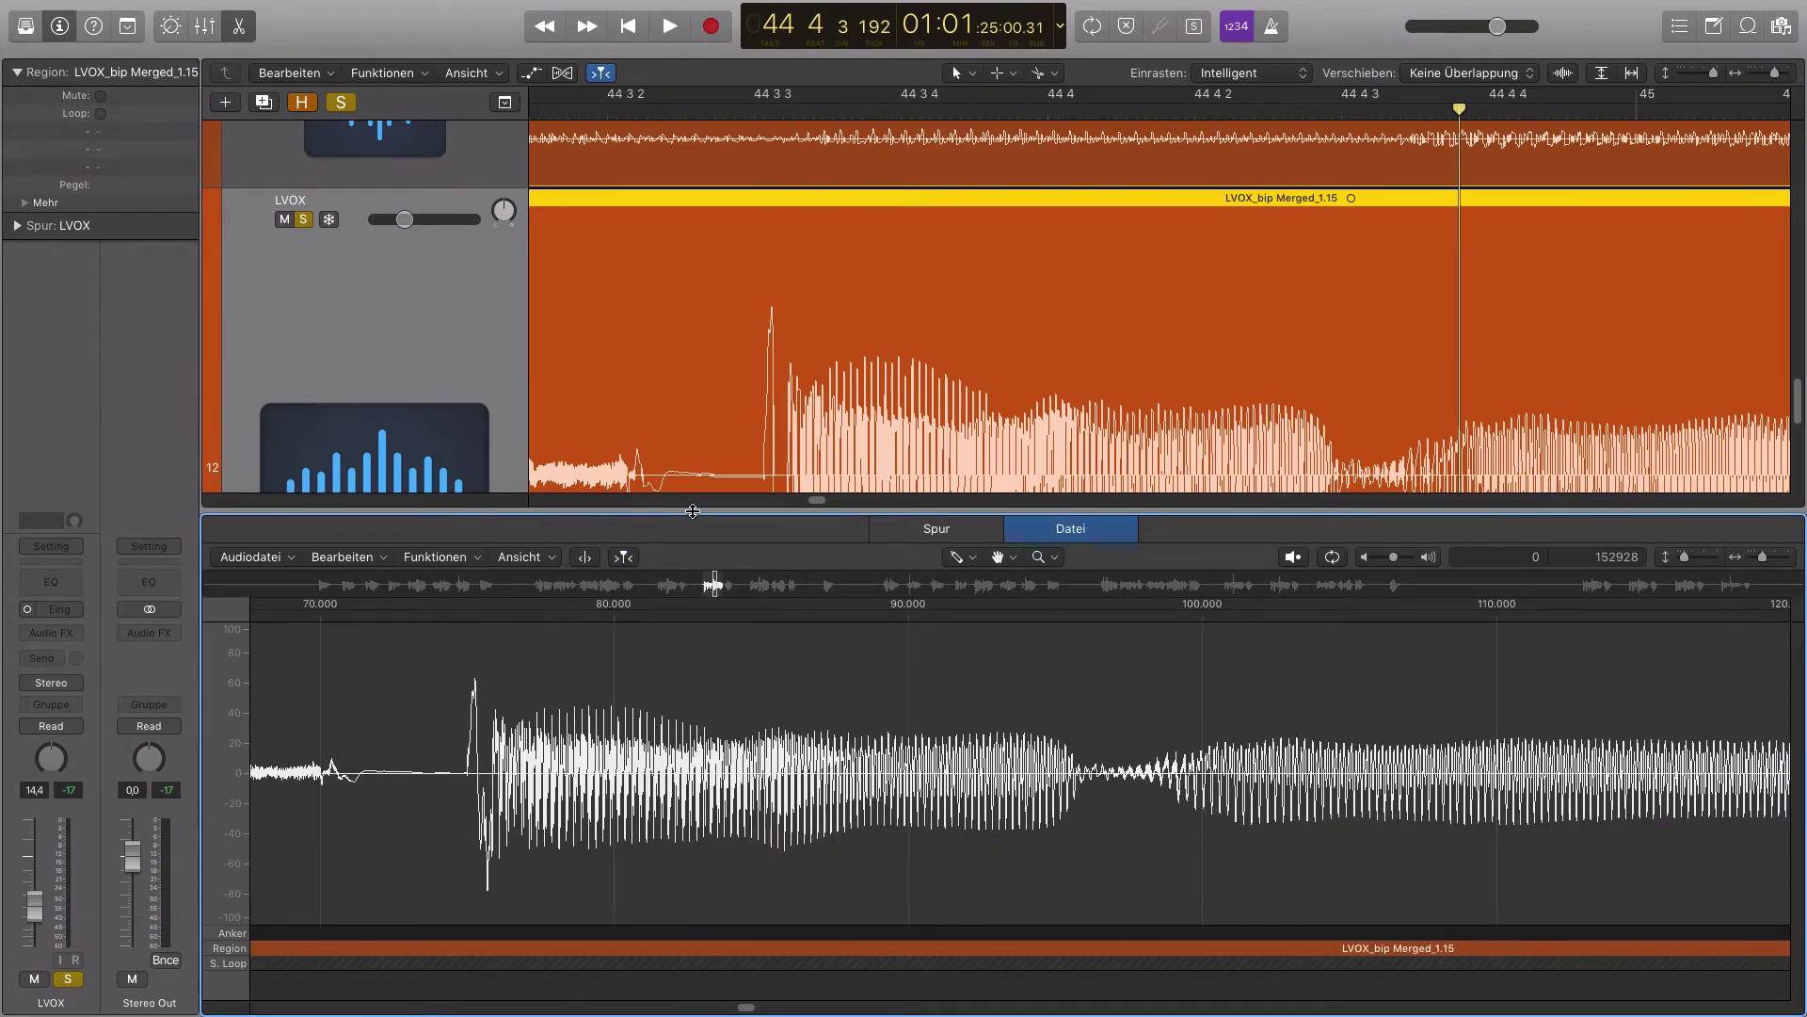
drag(693, 510, 693, 381)
scroll(711, 622, left, 5)
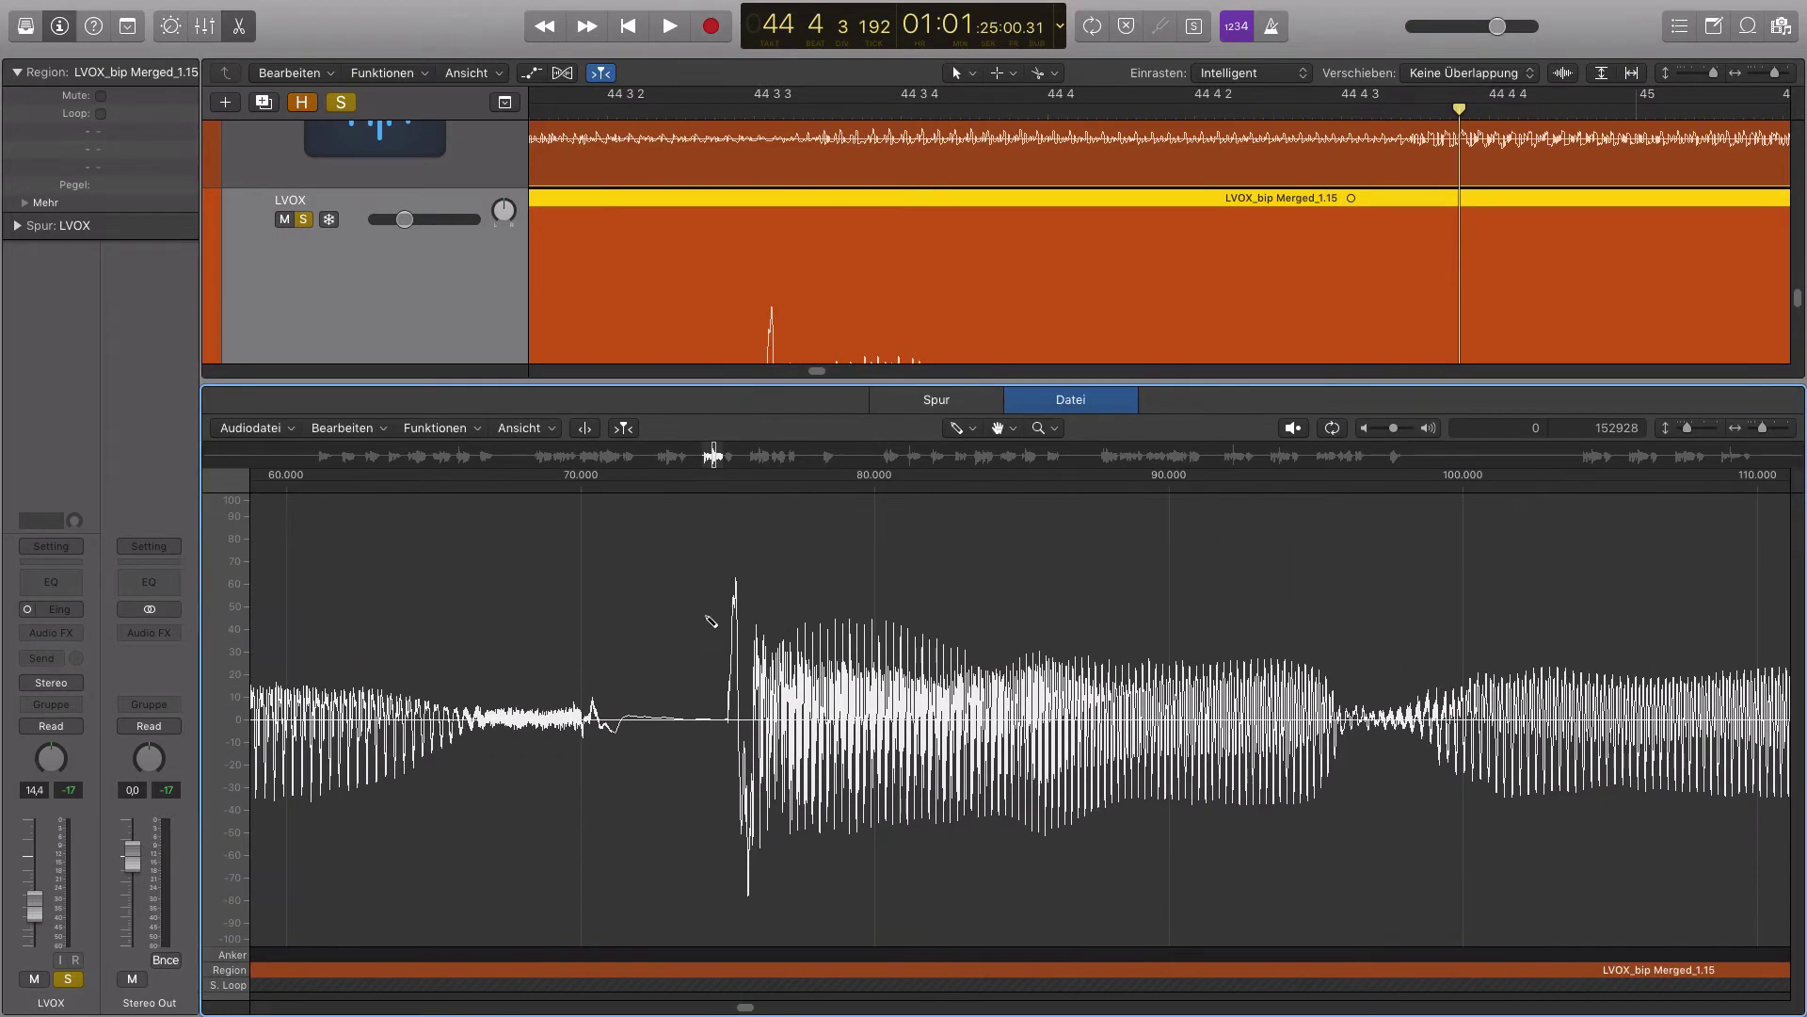
mouse_move(686, 584)
mouse_down()
mouse_move(645, 318)
mouse_move(650, 439)
mouse_move(711, 699)
mouse_move(827, 867)
mouse_move(847, 867)
mouse_up()
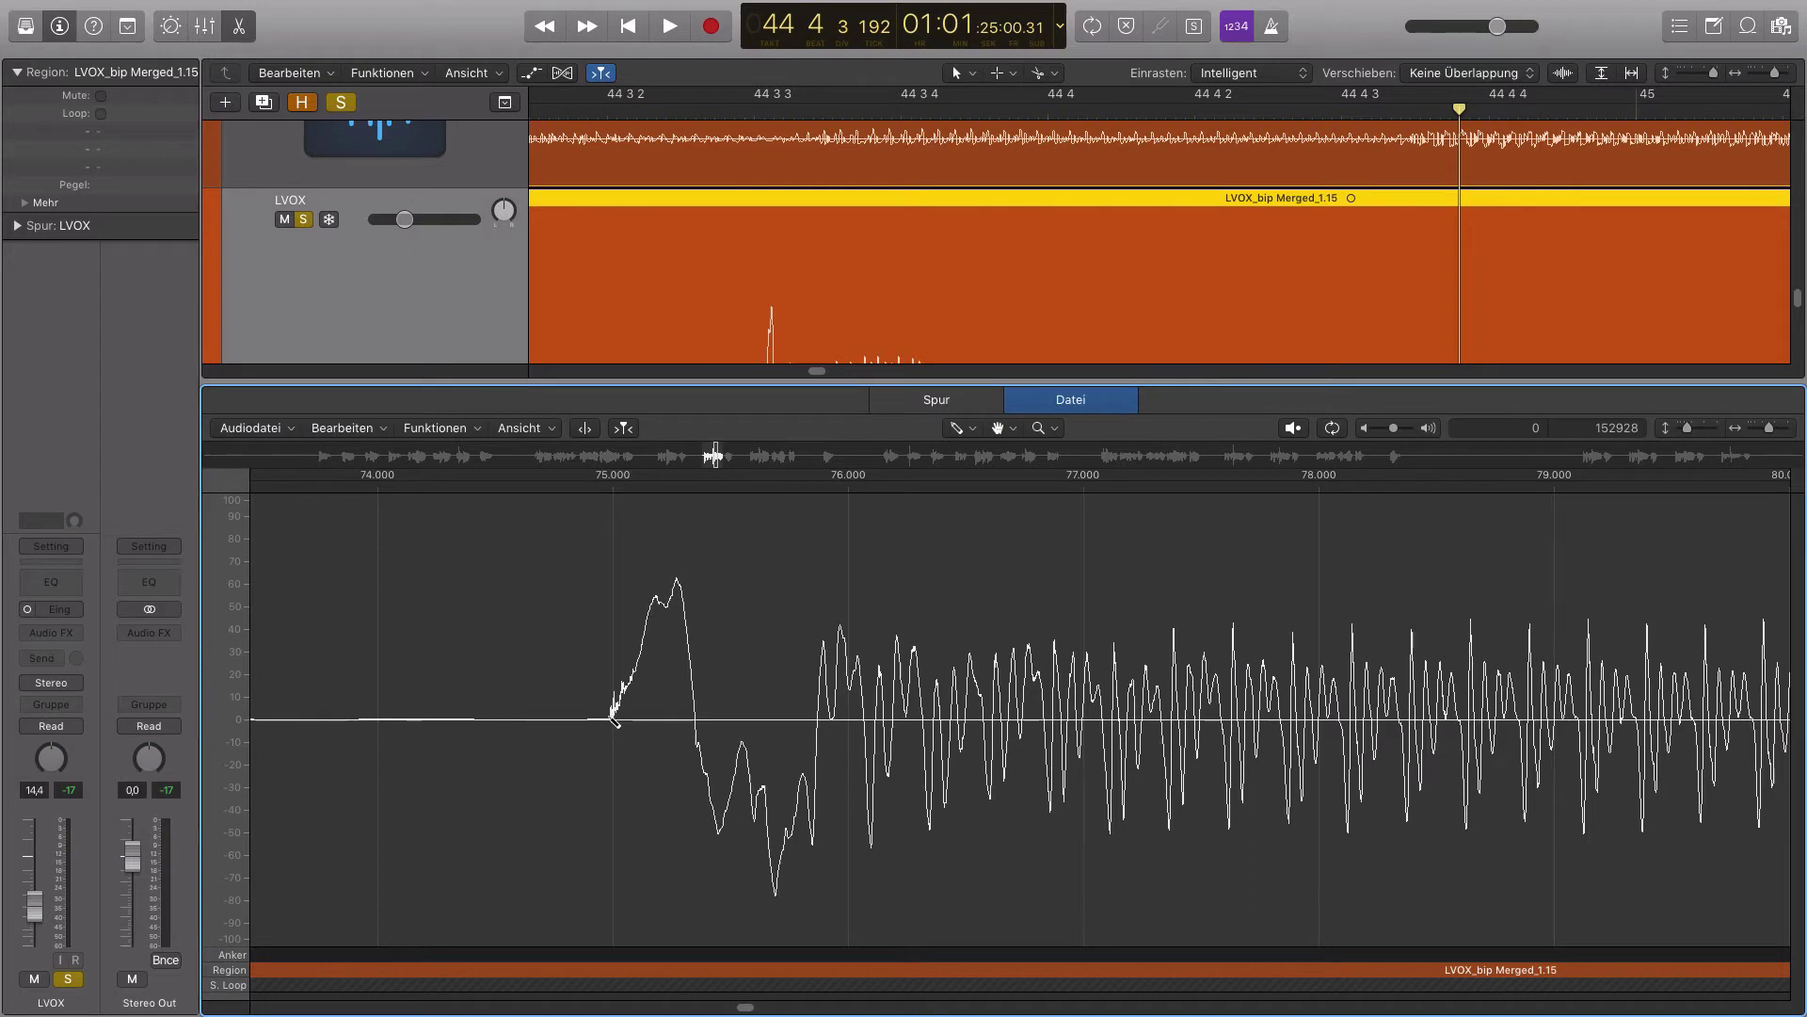
drag(614, 721, 690, 721)
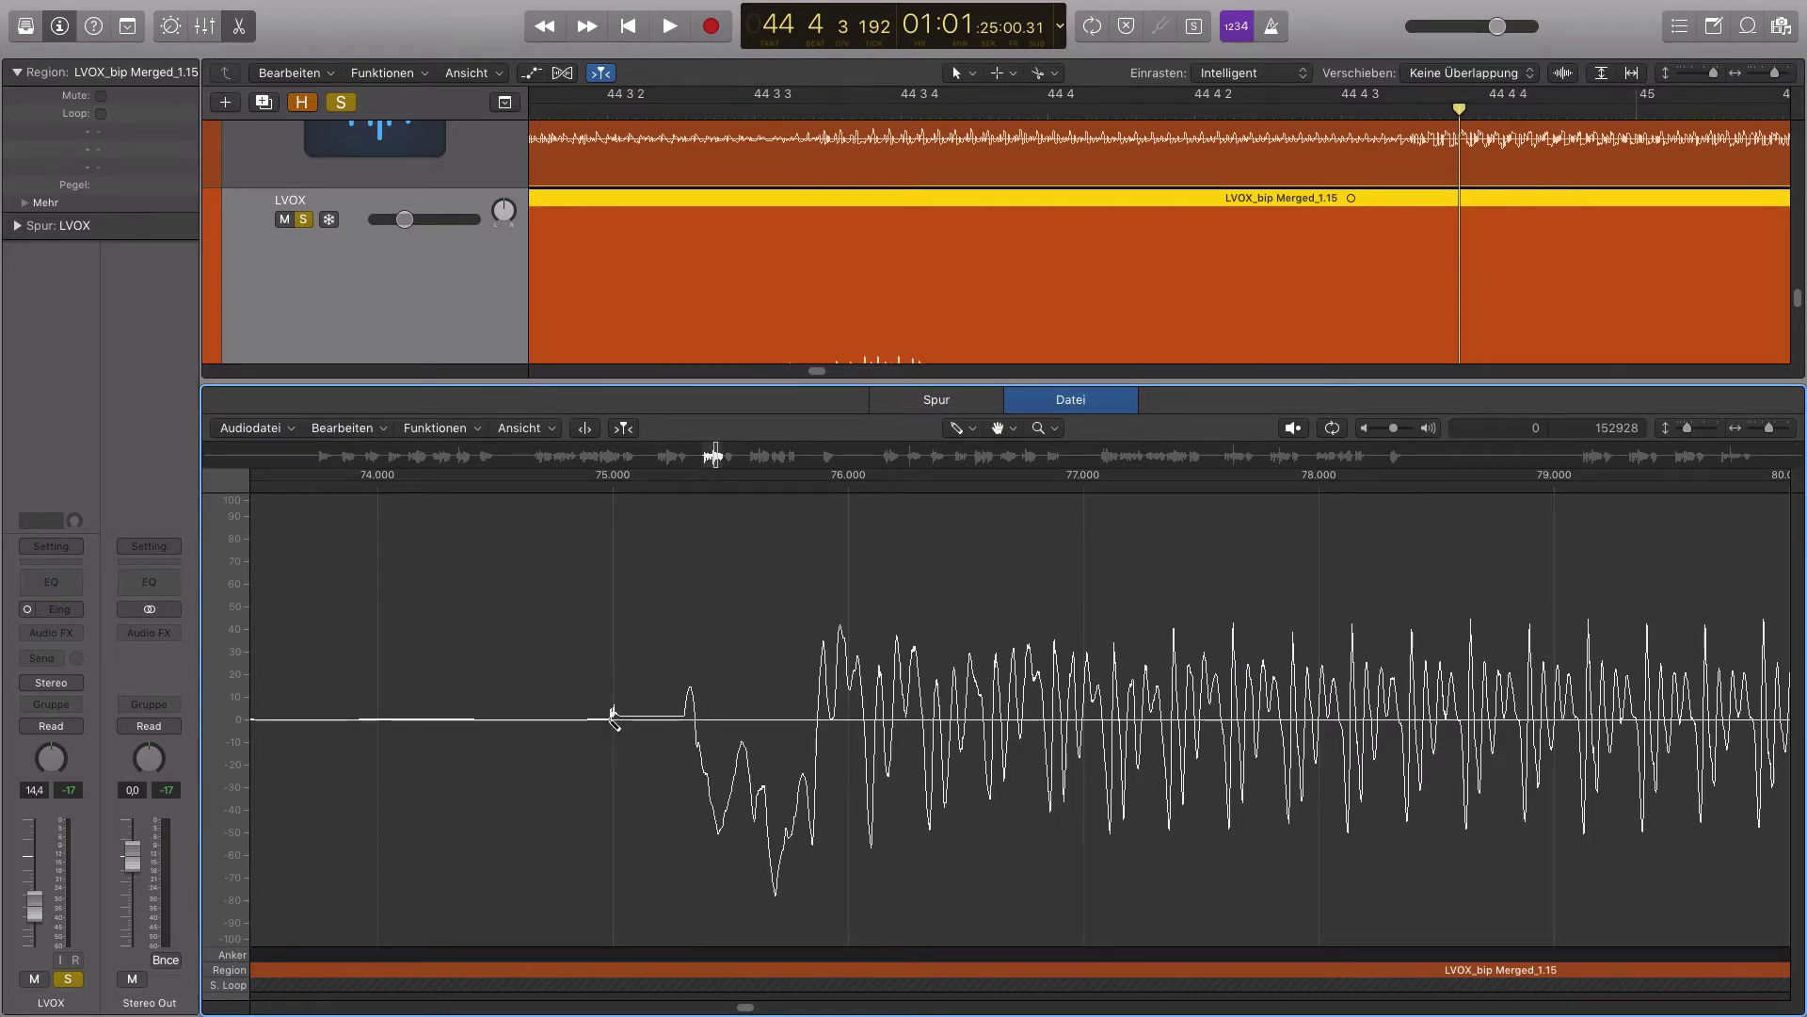
drag(612, 721, 691, 723)
Play the lead vocal from about 44 3 2 to listen to the redrawn onset
scroll(1085, 140, down, 3)
key(super+Left)
key(super+Left)
key(super+Left)
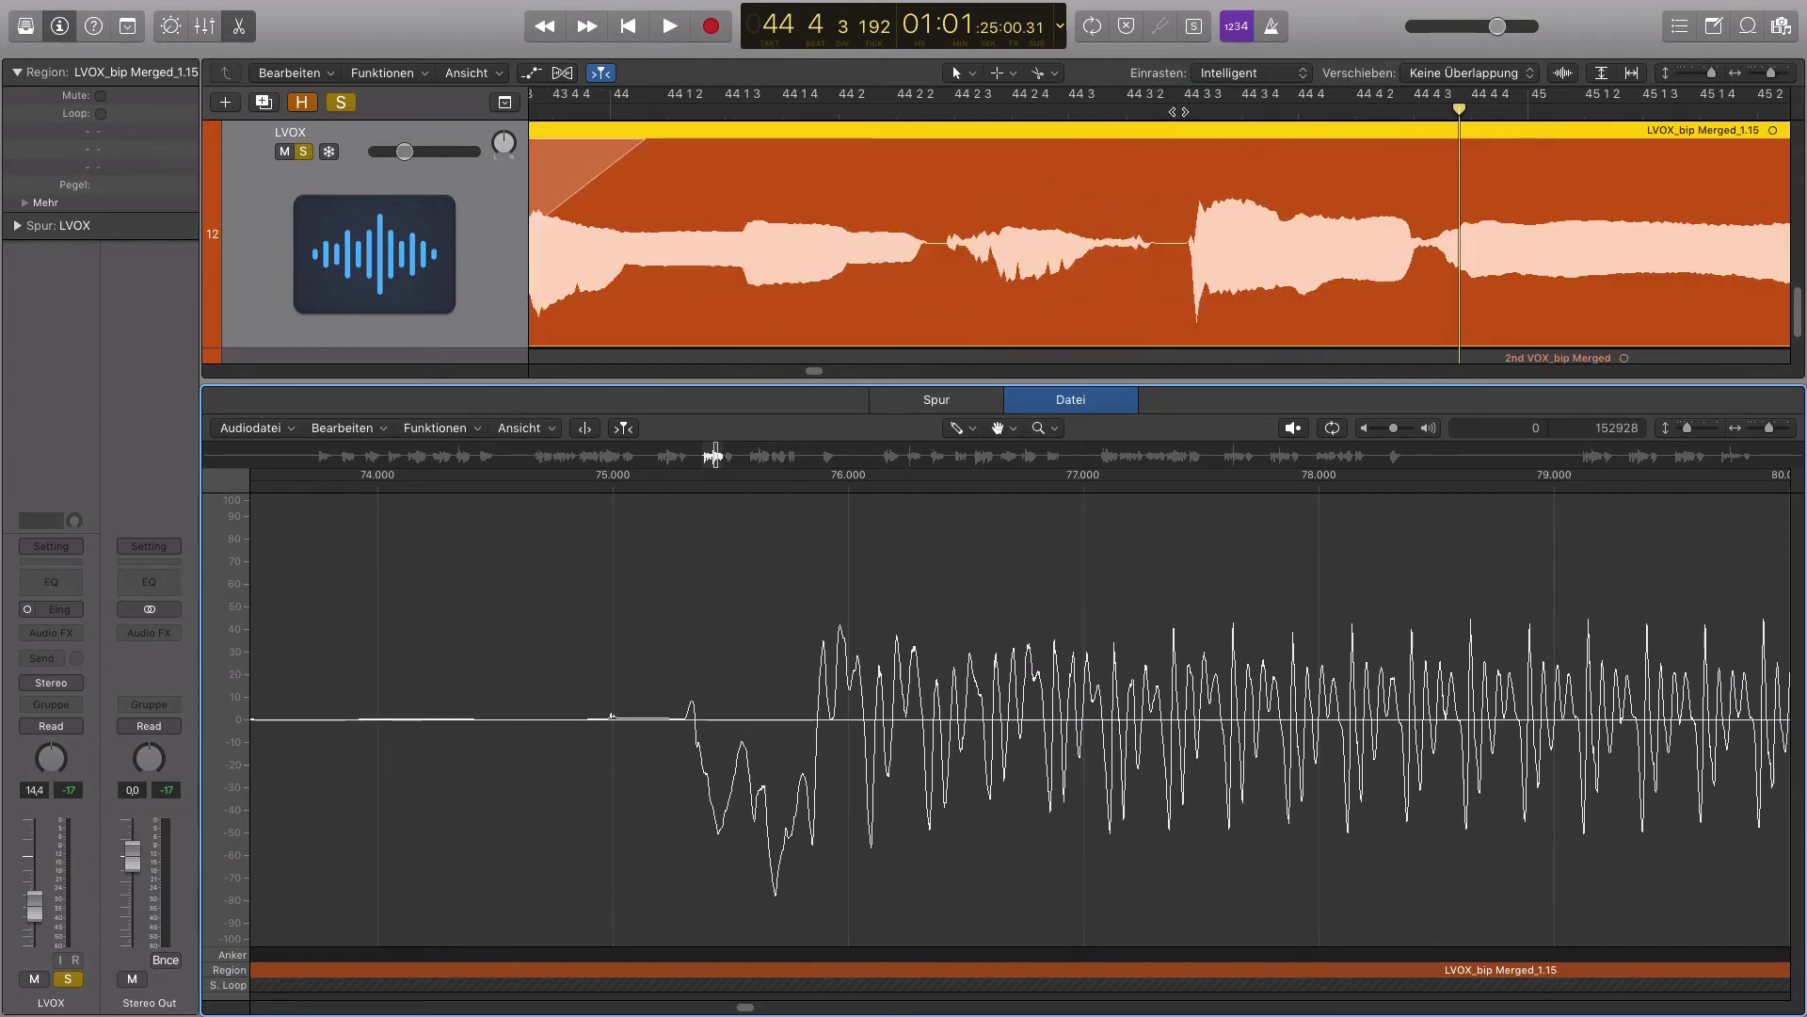
double_click(1153, 108)
key(space)
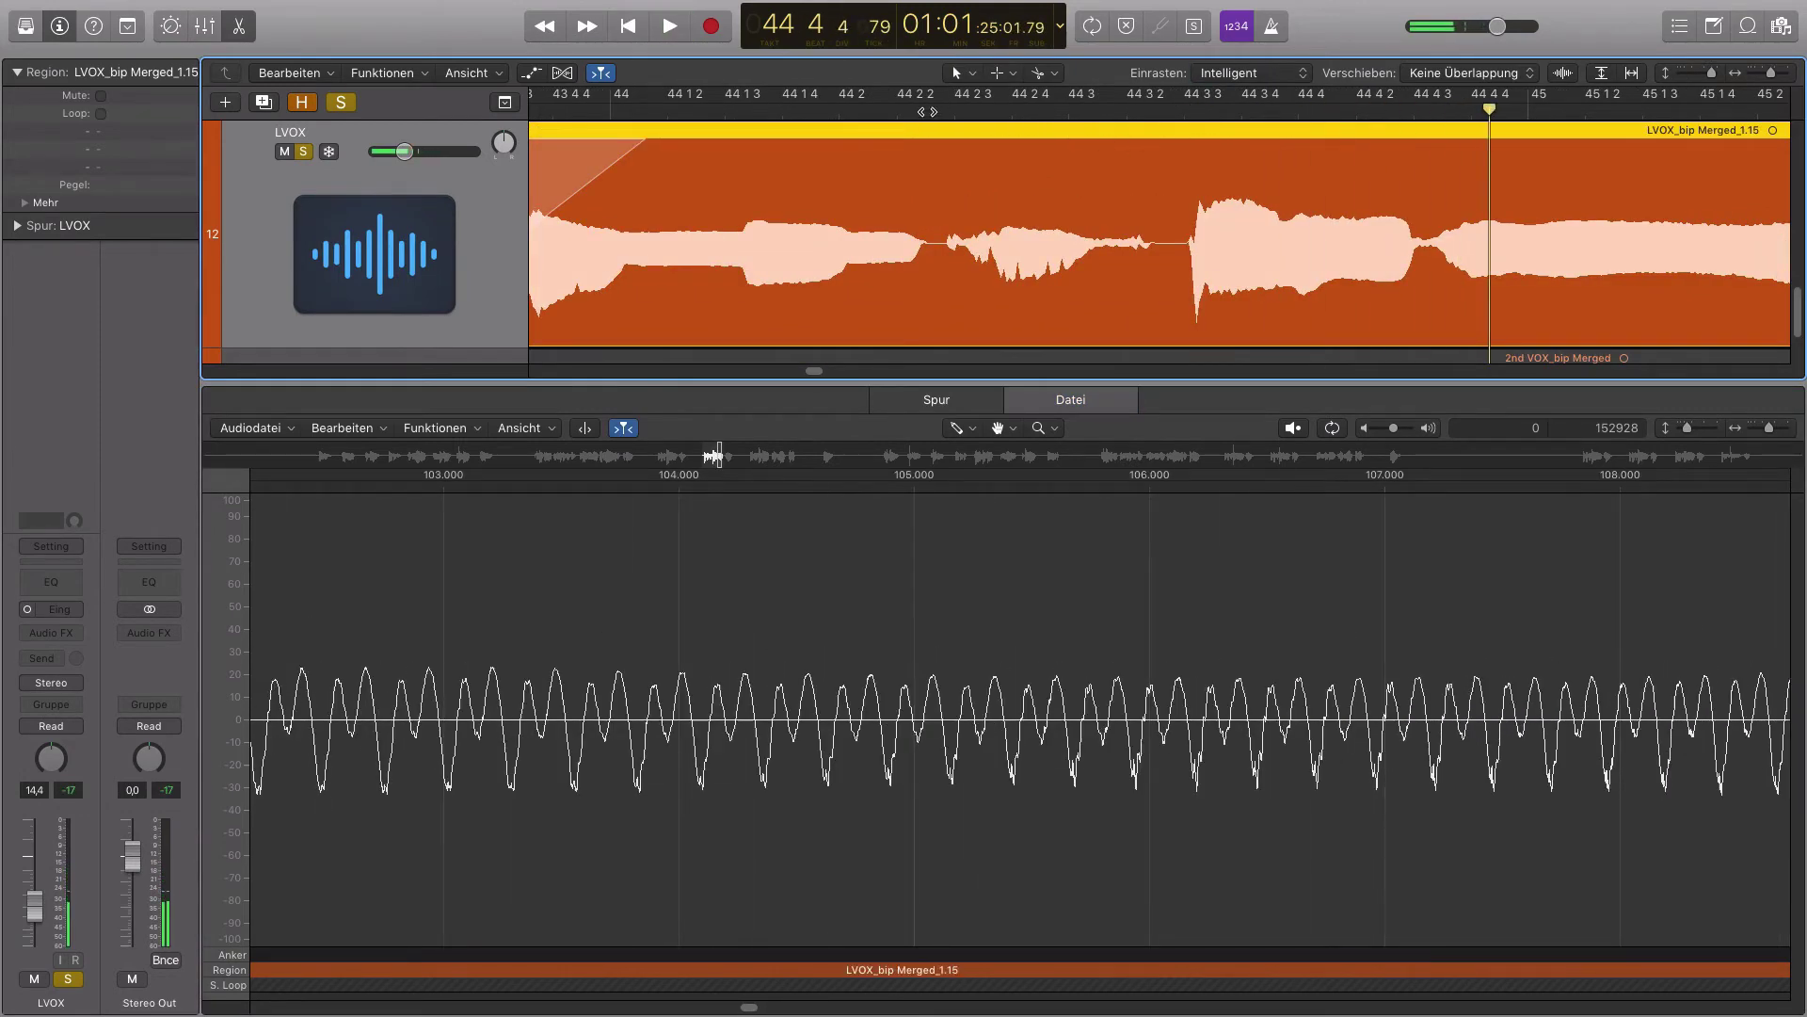
Redraw the lead vocal waveform almost flat along the zero line from about sample 75,350 to 75,870, removing the downward plosive peak
click(930, 105)
scroll(698, 626, left, 15)
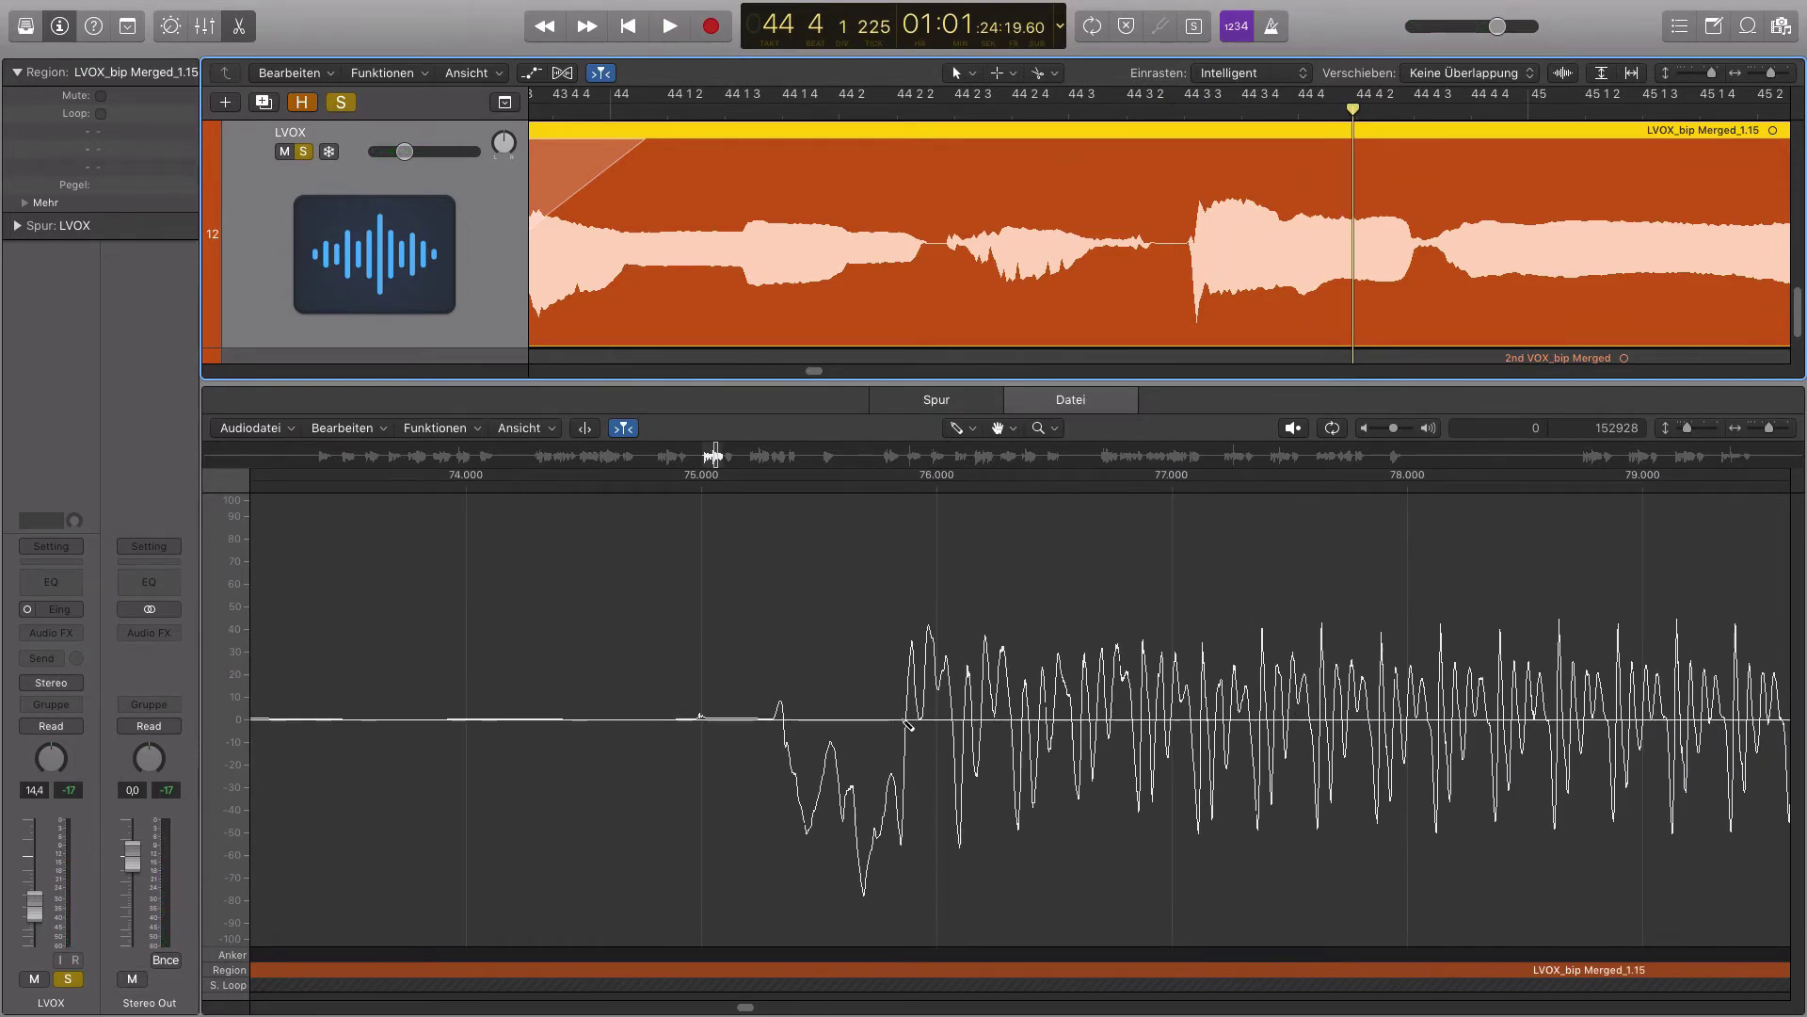
drag(905, 721, 786, 725)
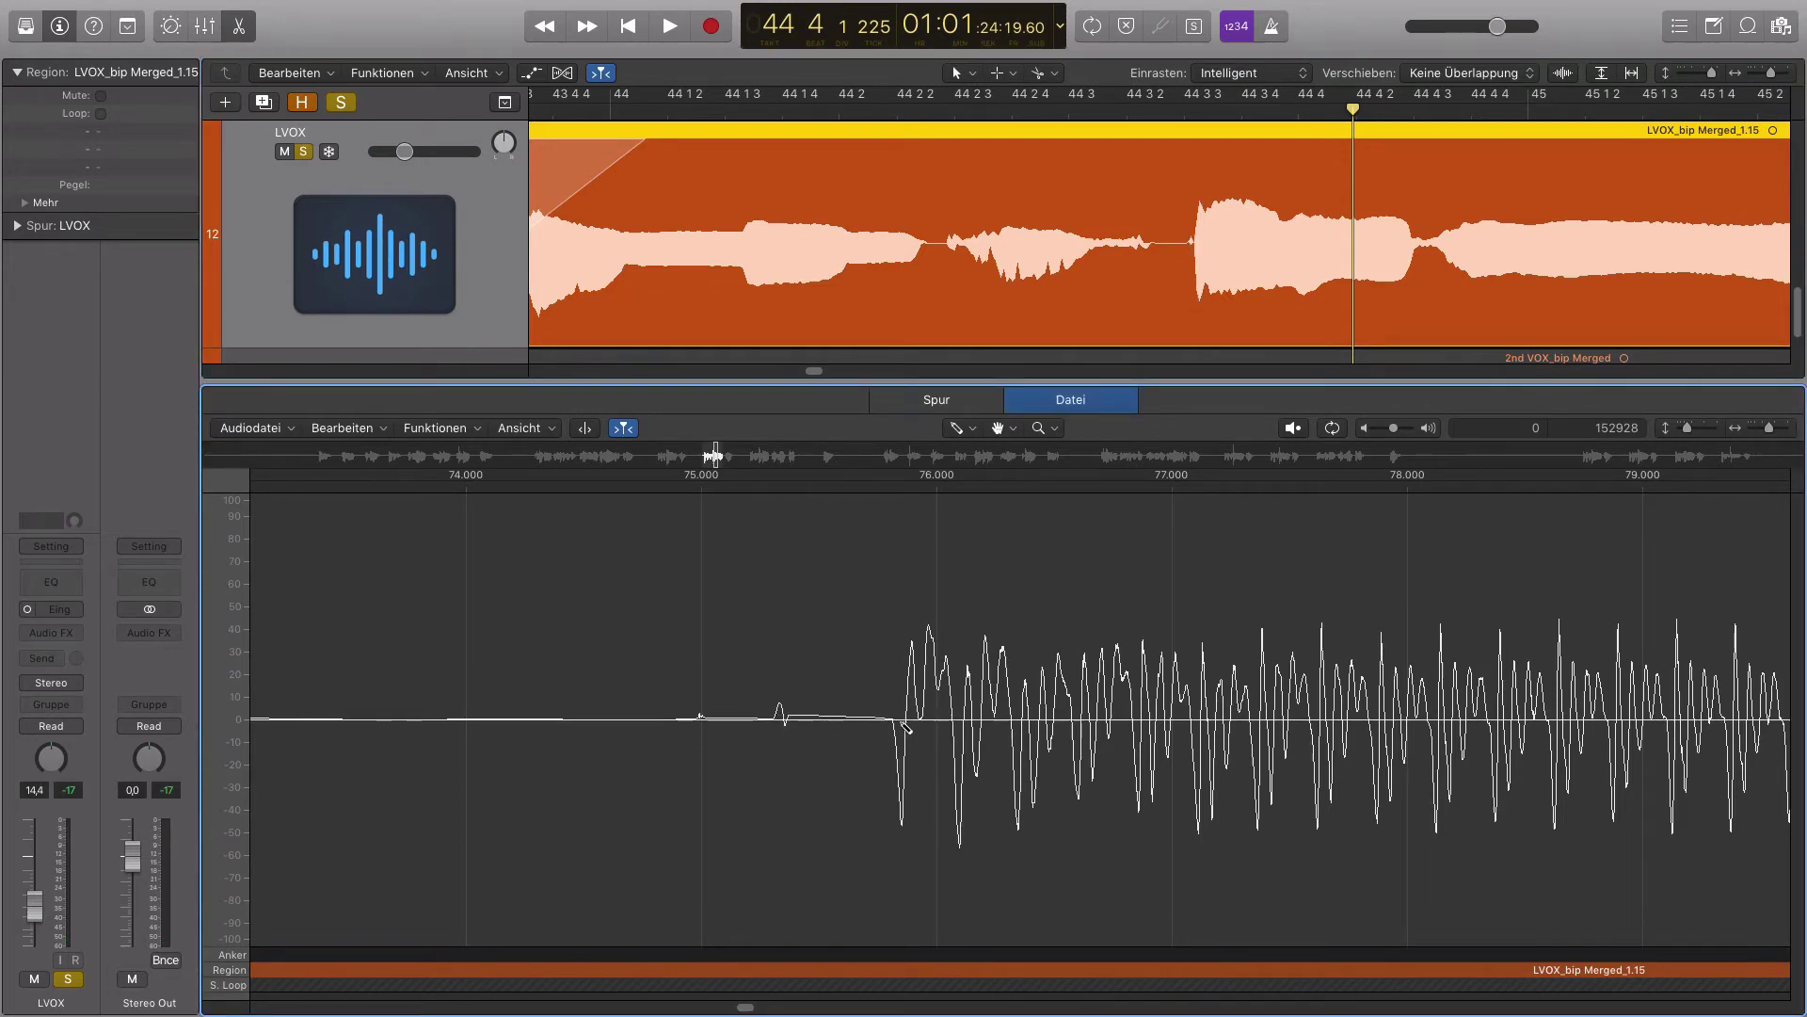
drag(897, 726, 909, 725)
drag(899, 725, 906, 727)
Play the lead vocal from about 44 1 3 through the redrawn onset and into the following region
double_click(706, 118)
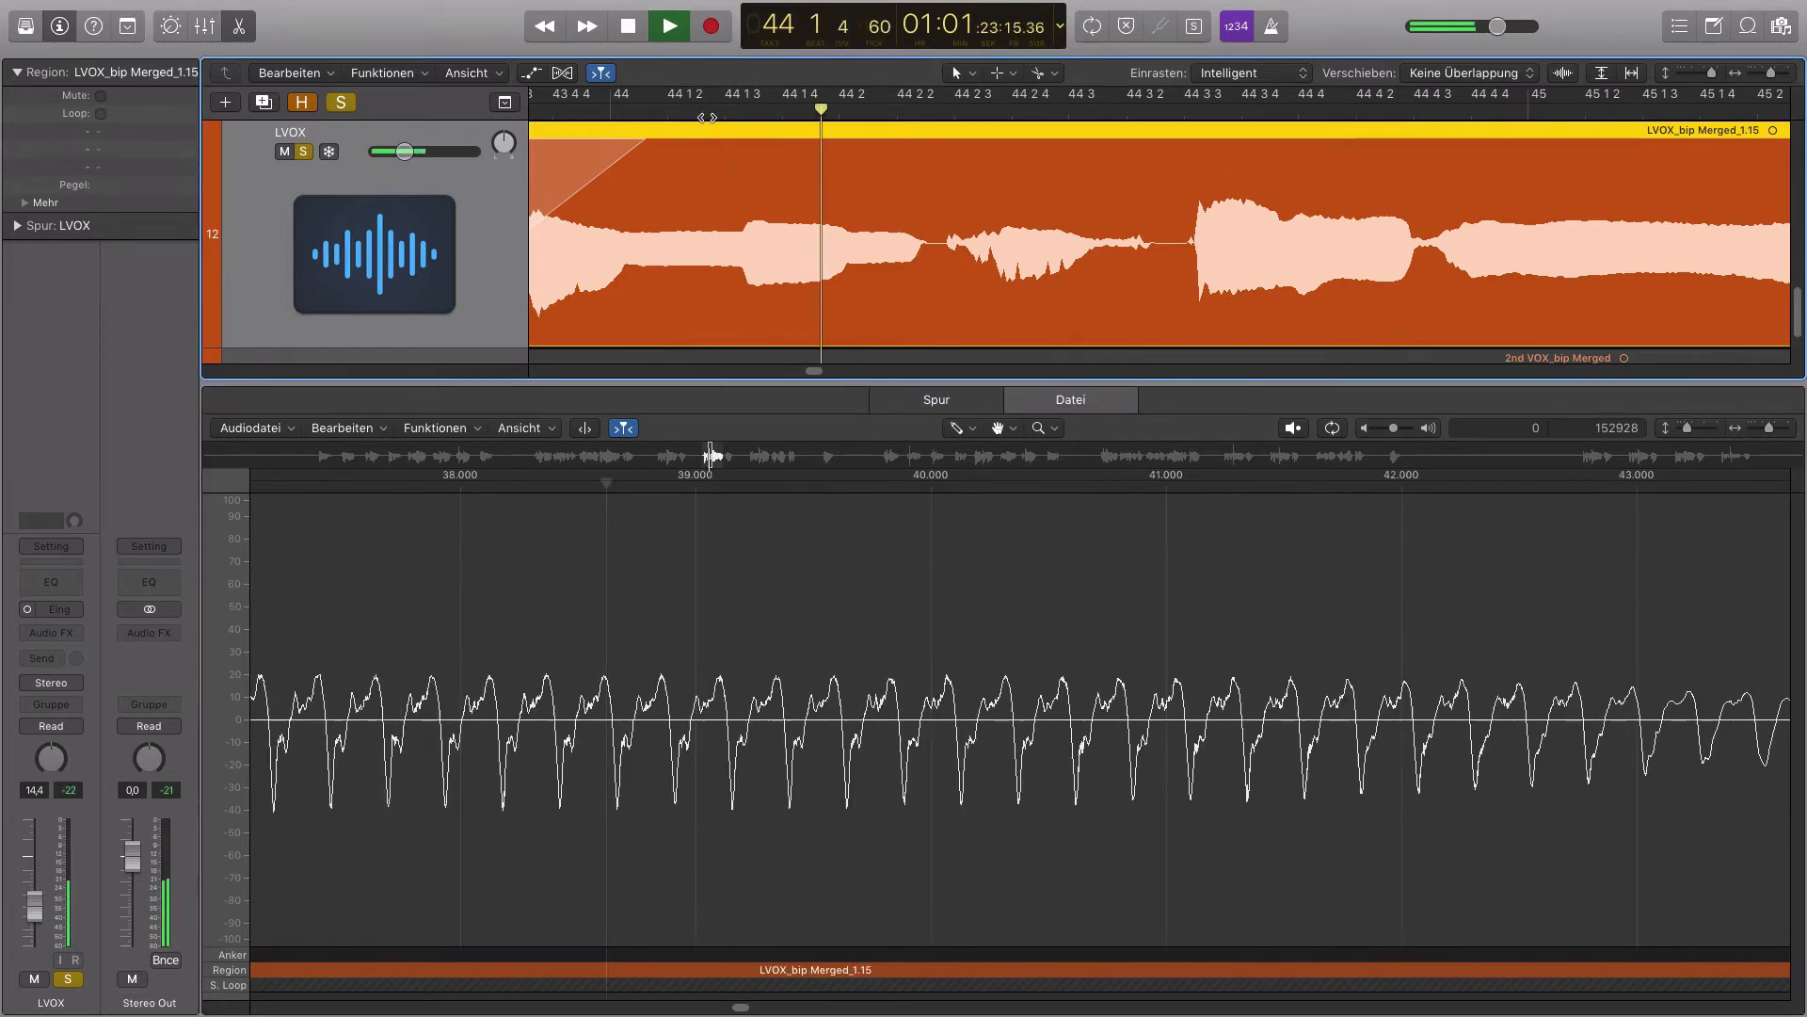
ctrl+alt+click(1012, 210)
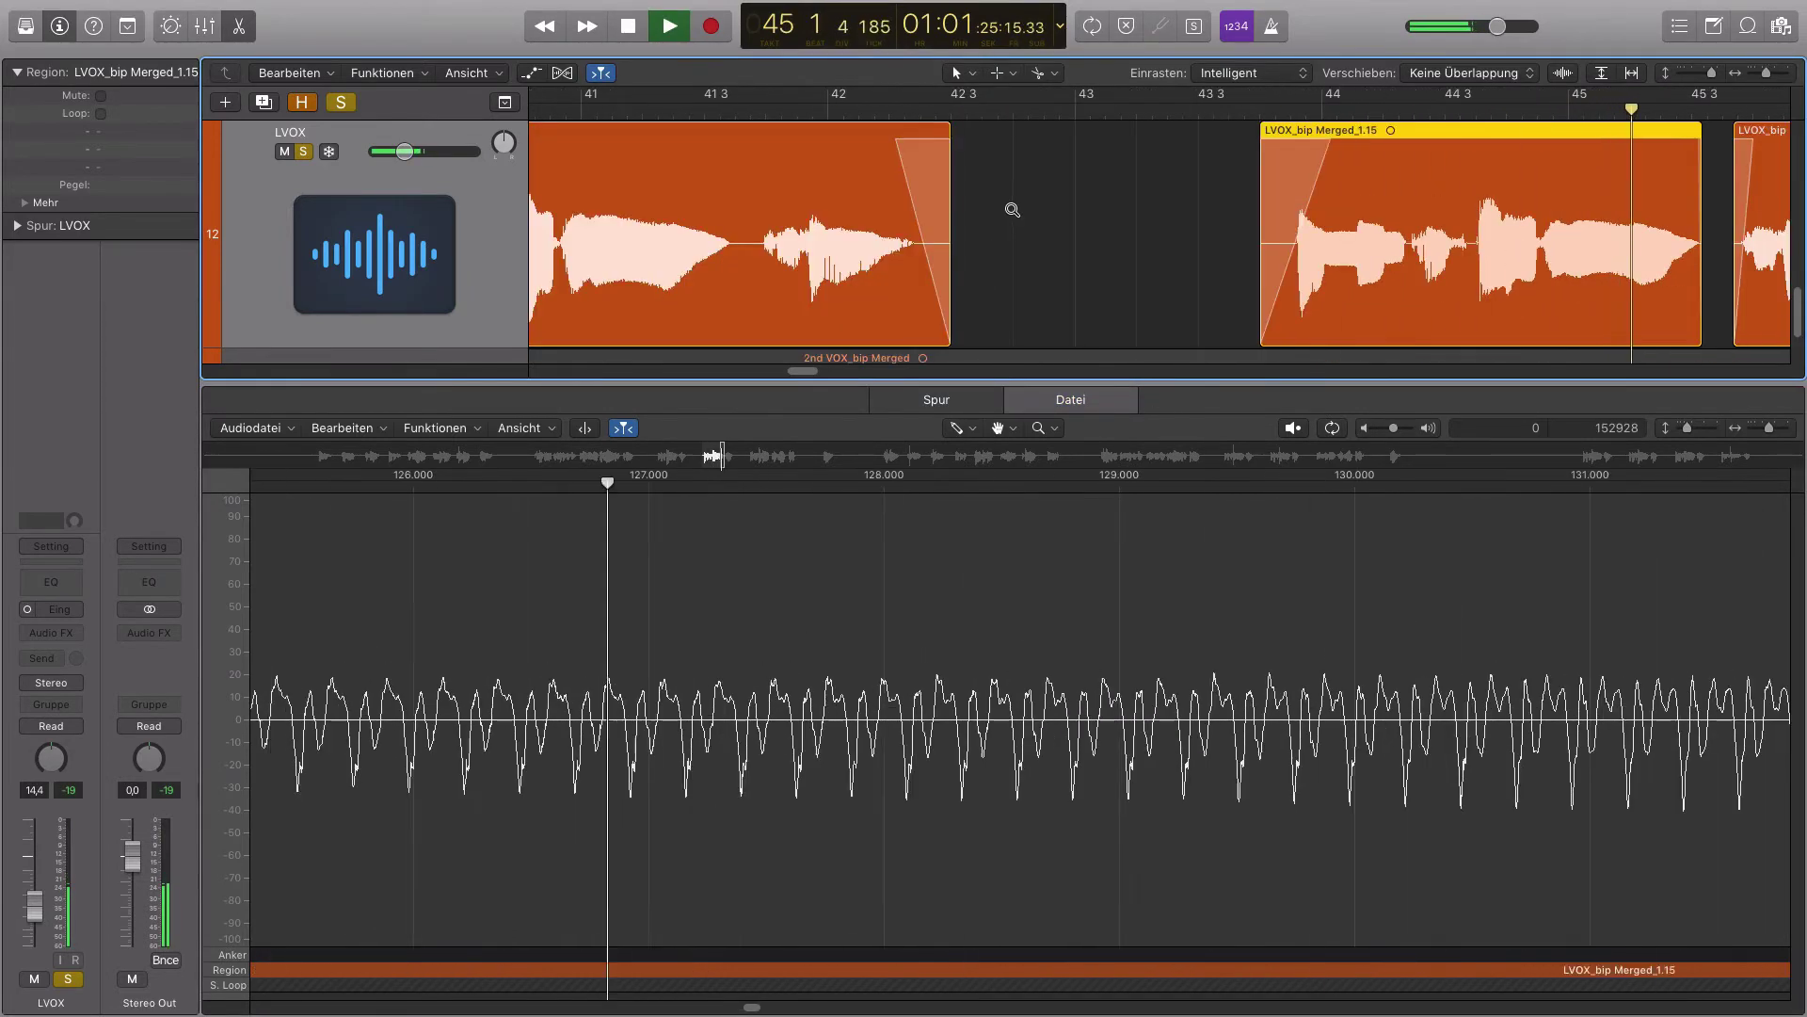
key(space)
scroll(815, 133, left, 5)
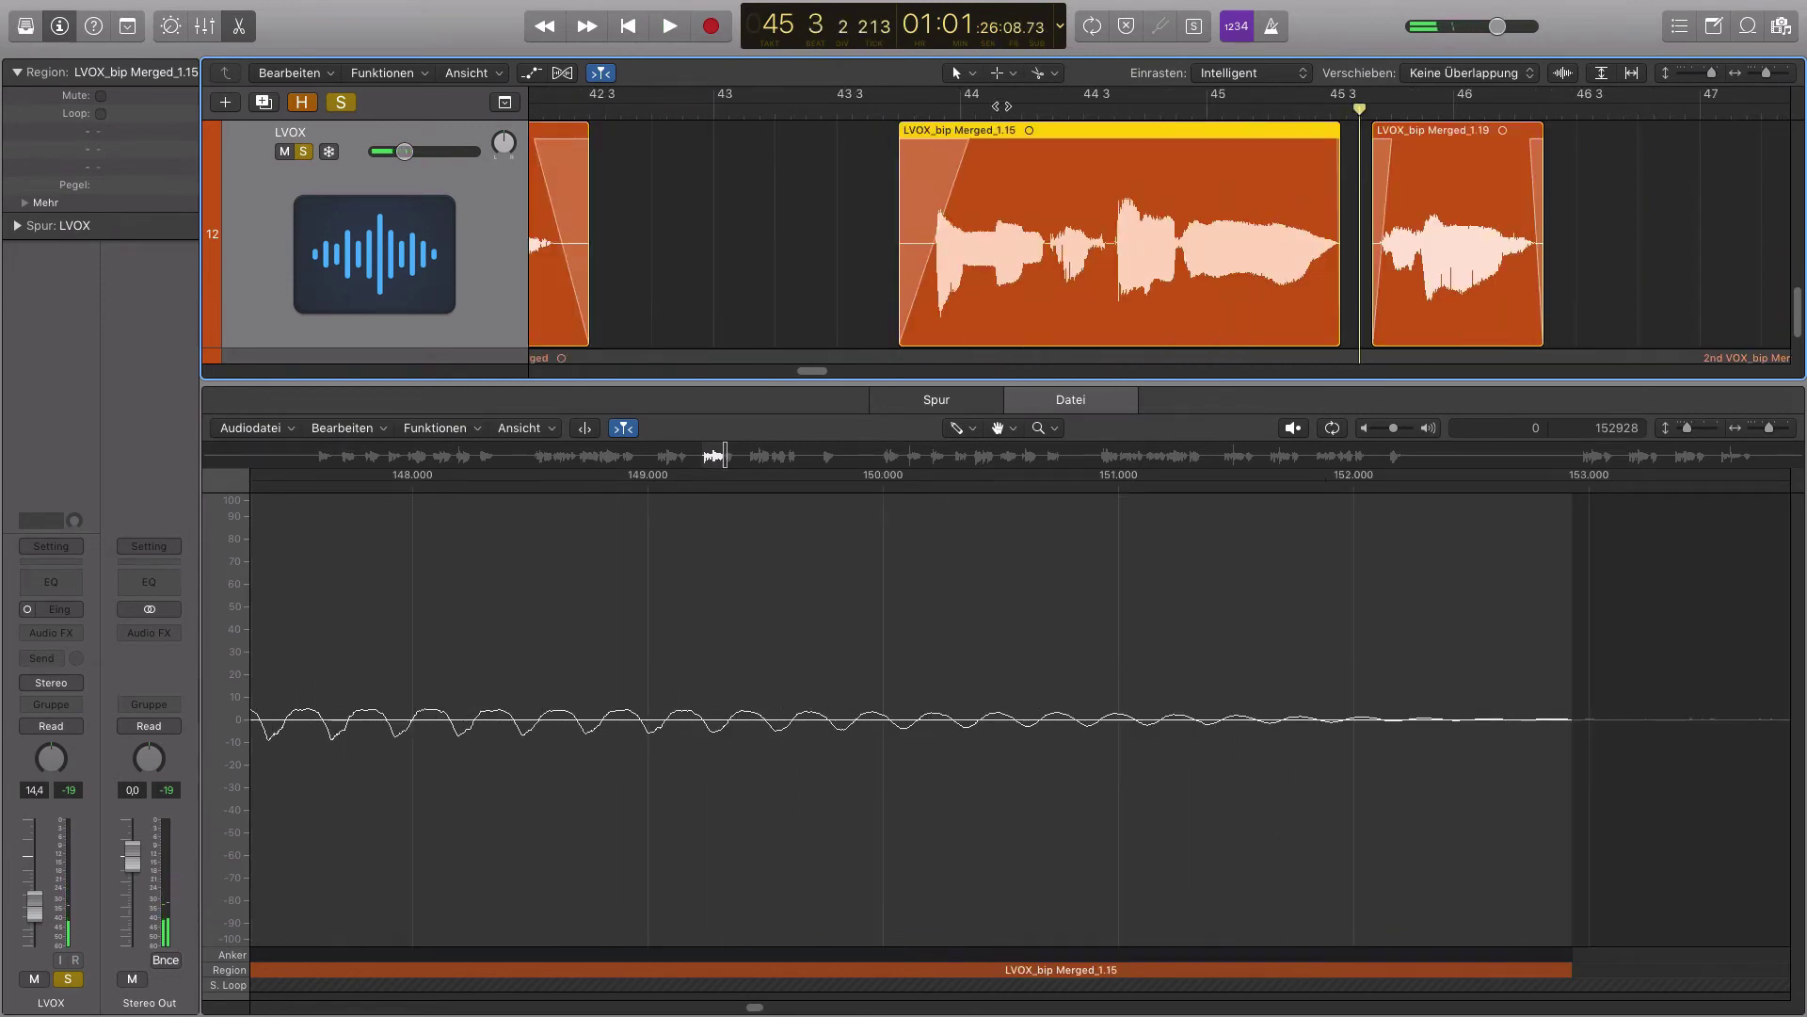
key(shift+space)
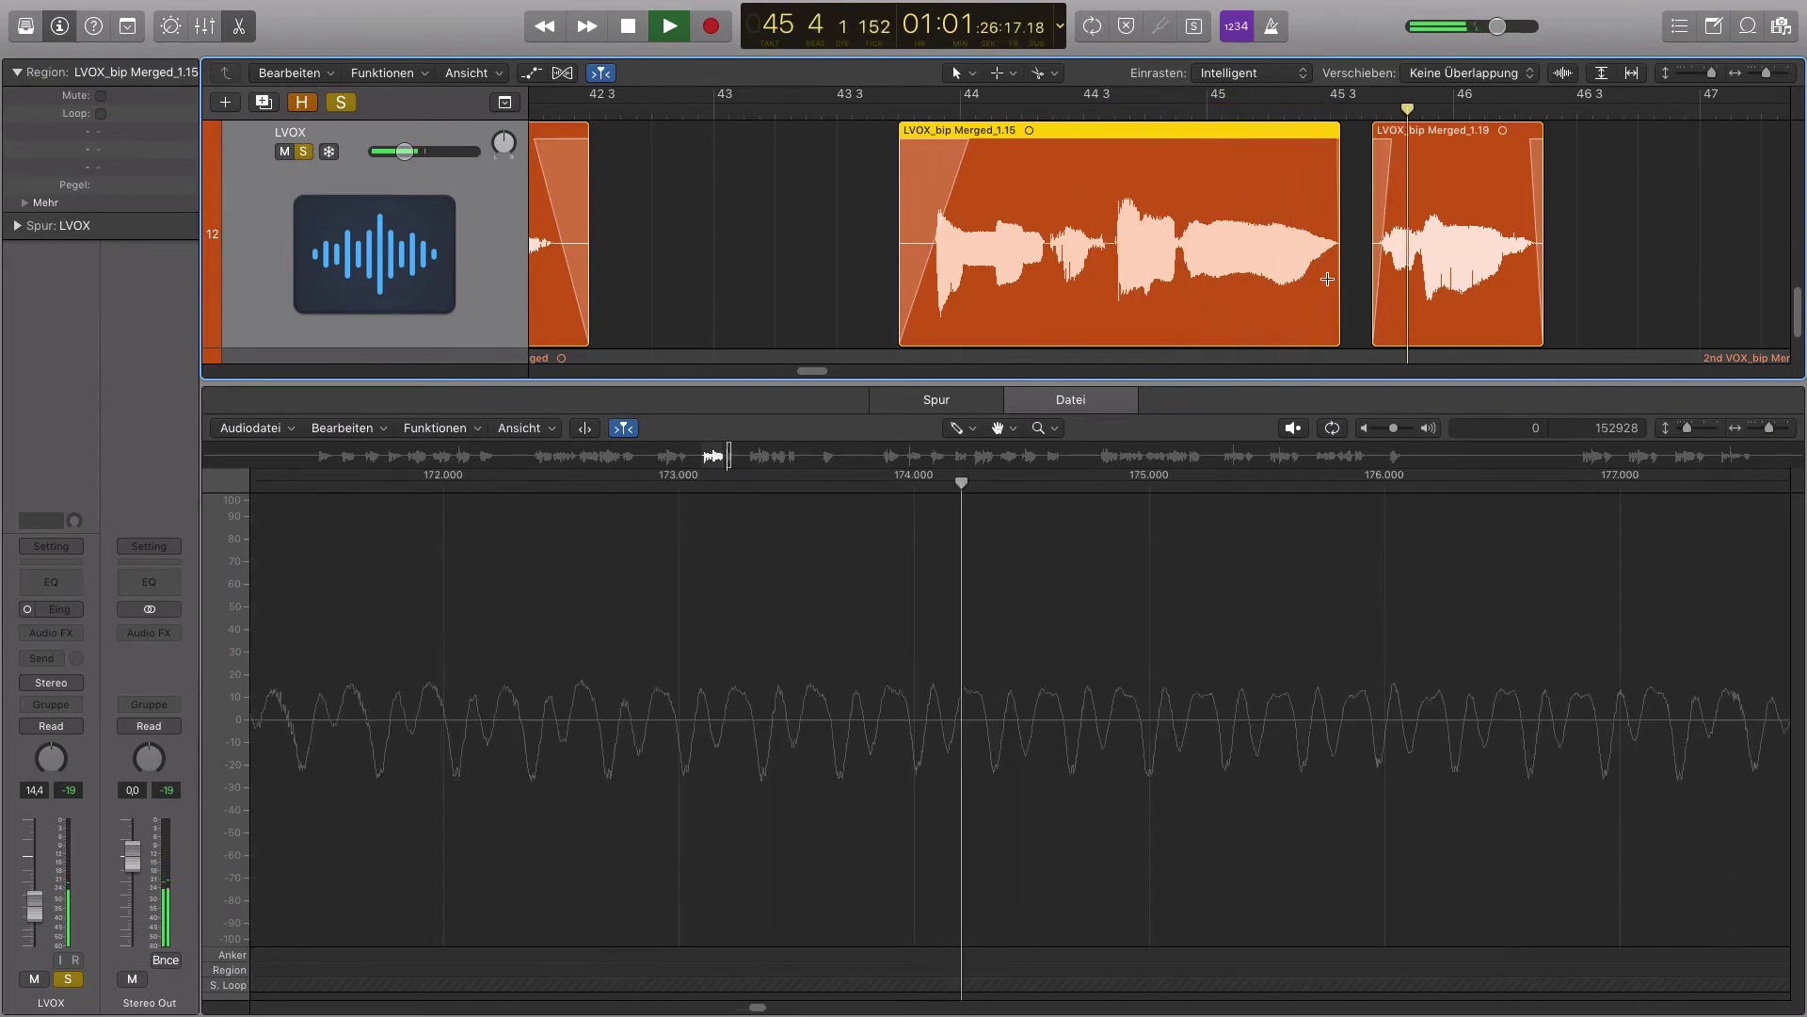
key(space)
Collapse the audio file editor and frame the lead vocal region at bar 44 together with the BVOX track below it
drag(1162, 381, 1154, 656)
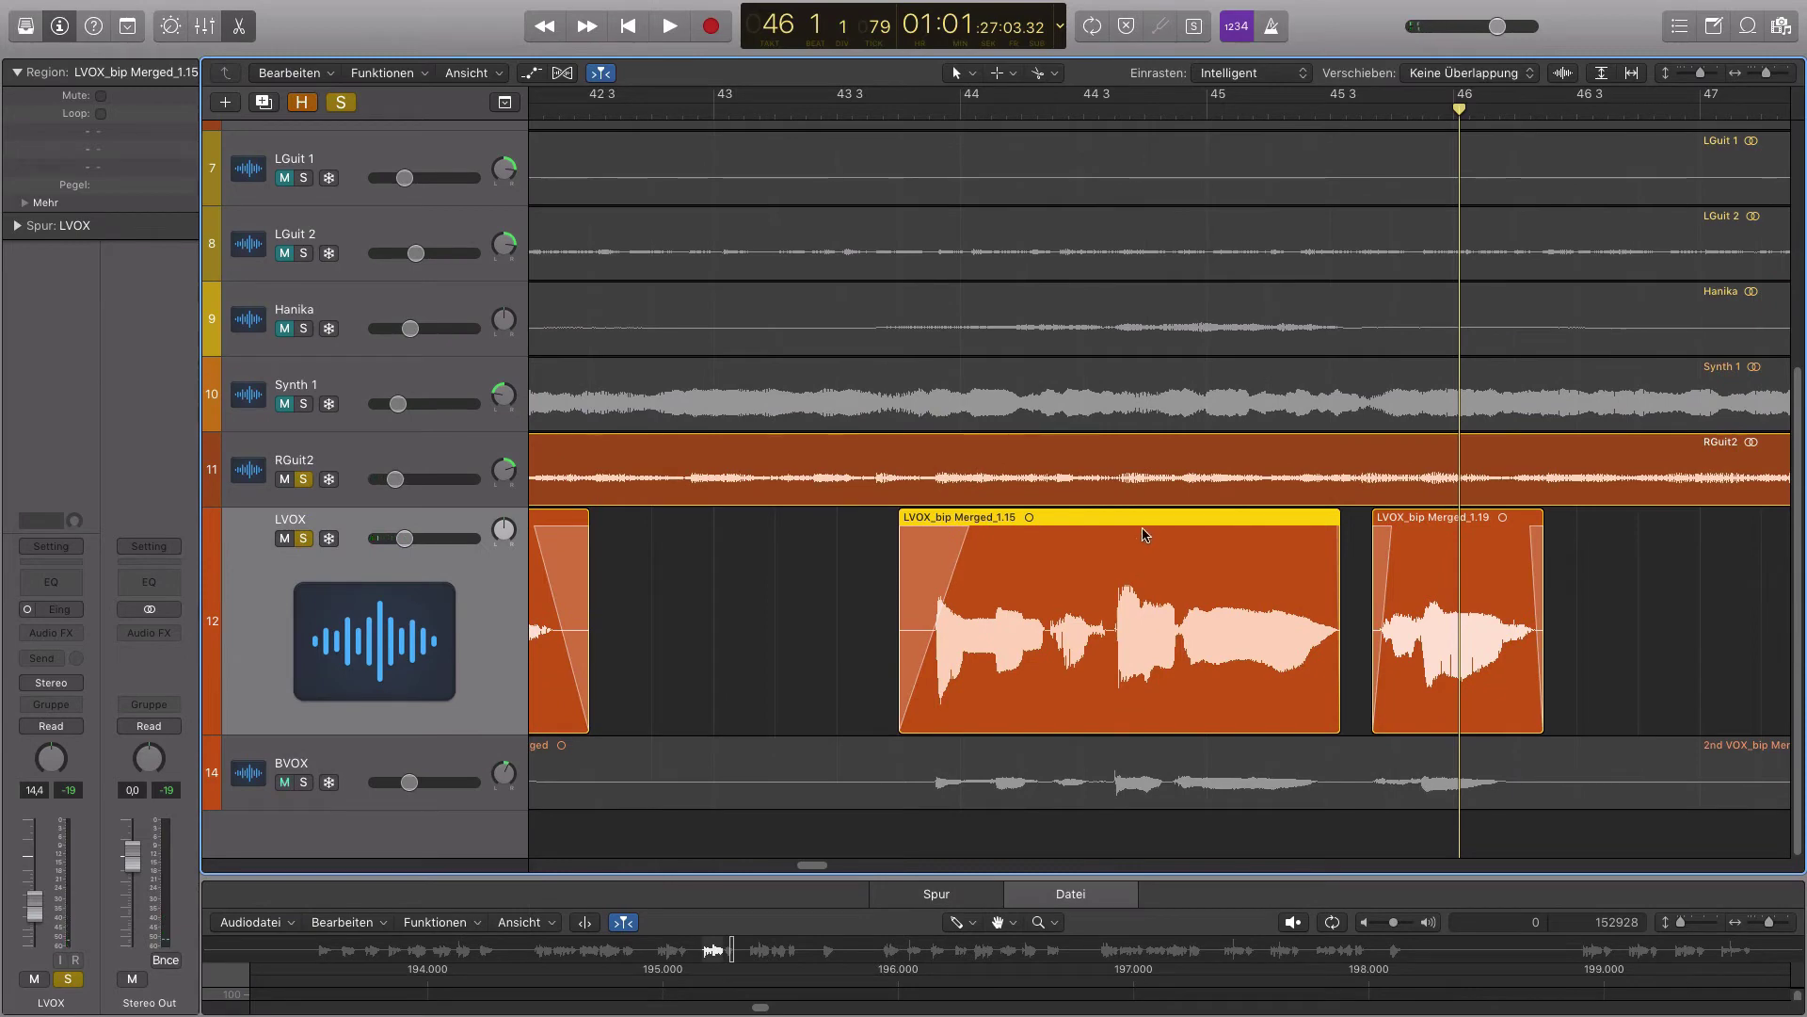
scroll(1145, 527, down, 3)
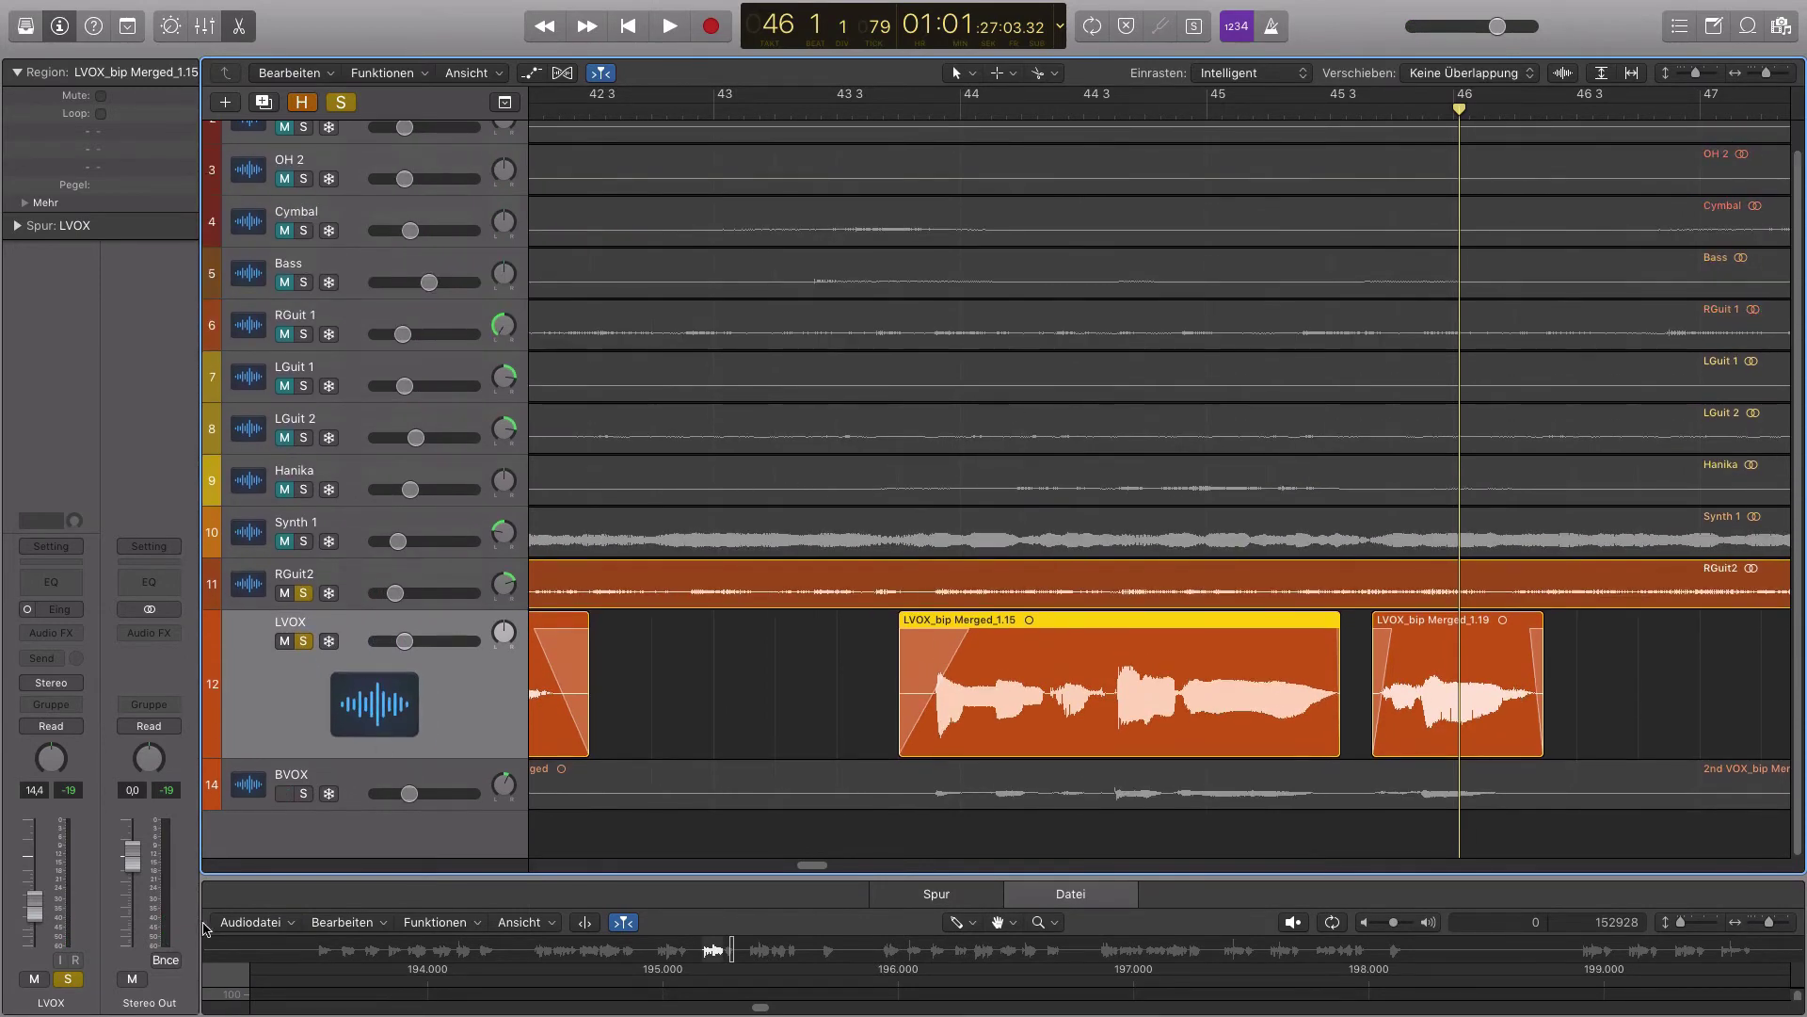
drag(209, 756, 209, 663)
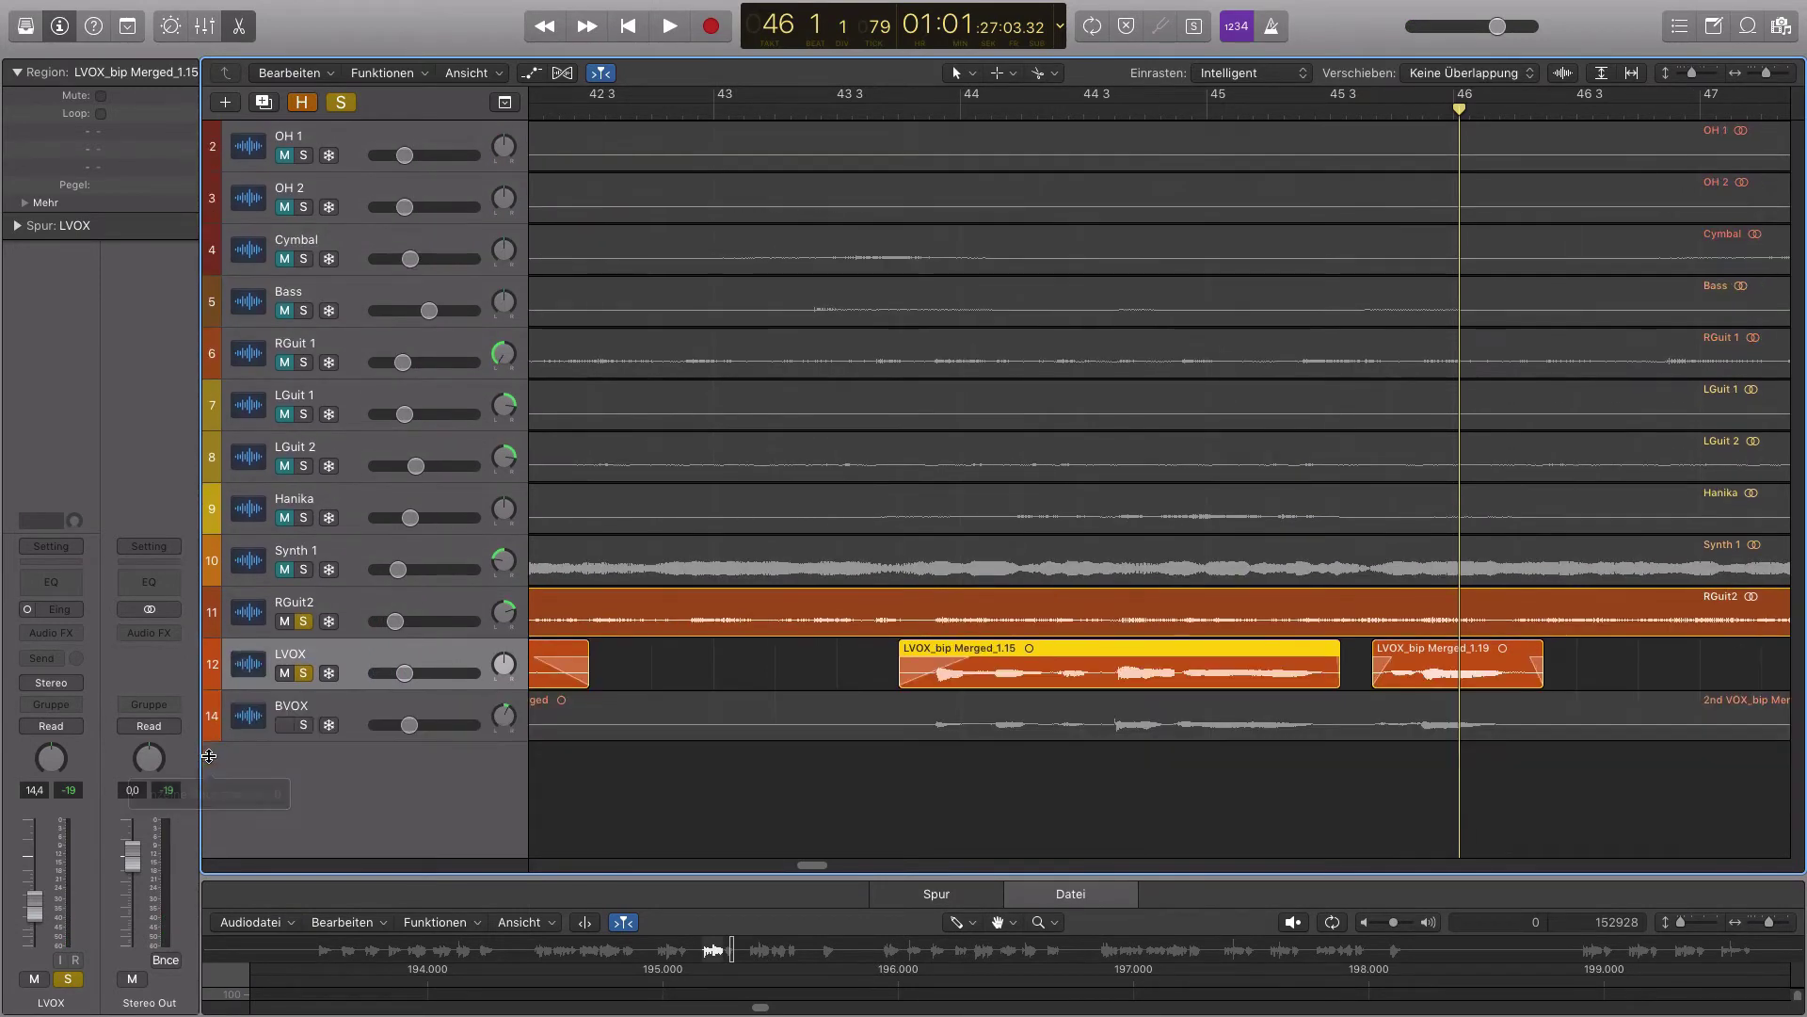
drag(890, 628, 1459, 740)
drag(816, 906, 824, 1012)
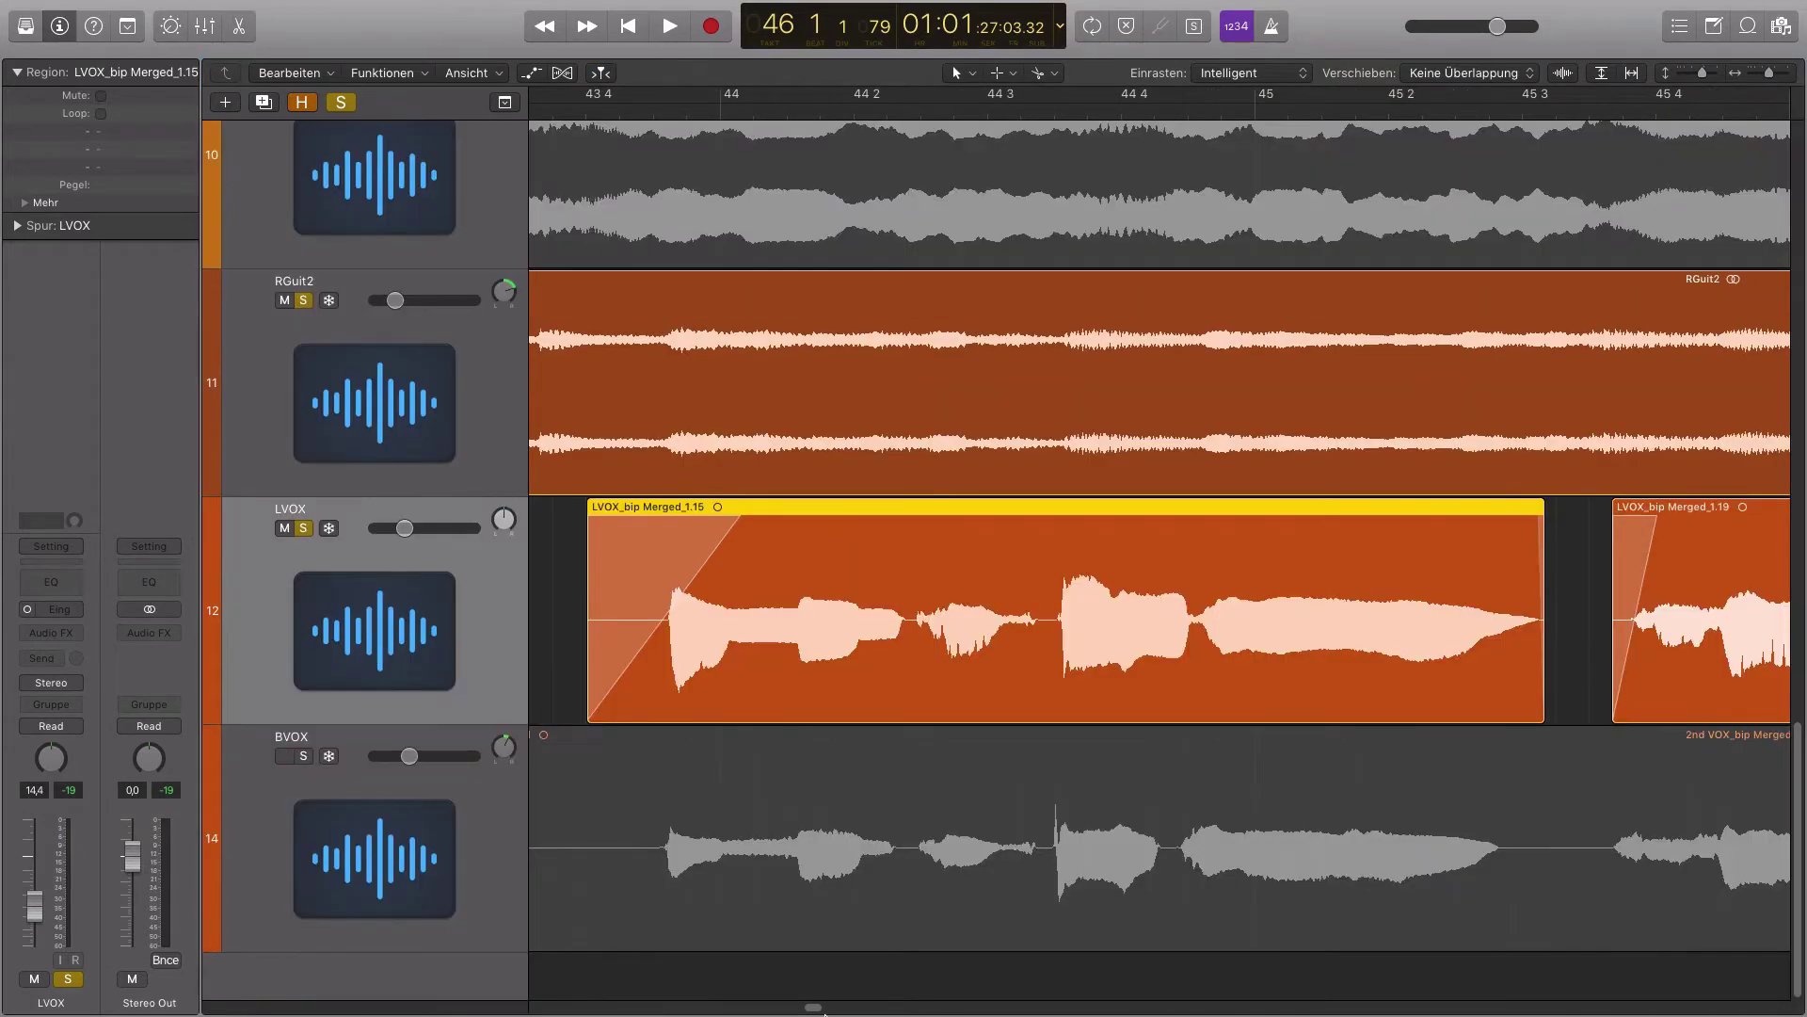
Solo the LVOX track alongside BVOX and place the playhead at bar 39
key(super+Up)
key(super+Up)
key(super+Up)
key(super+Left)
key(super+Left)
key(super+Left)
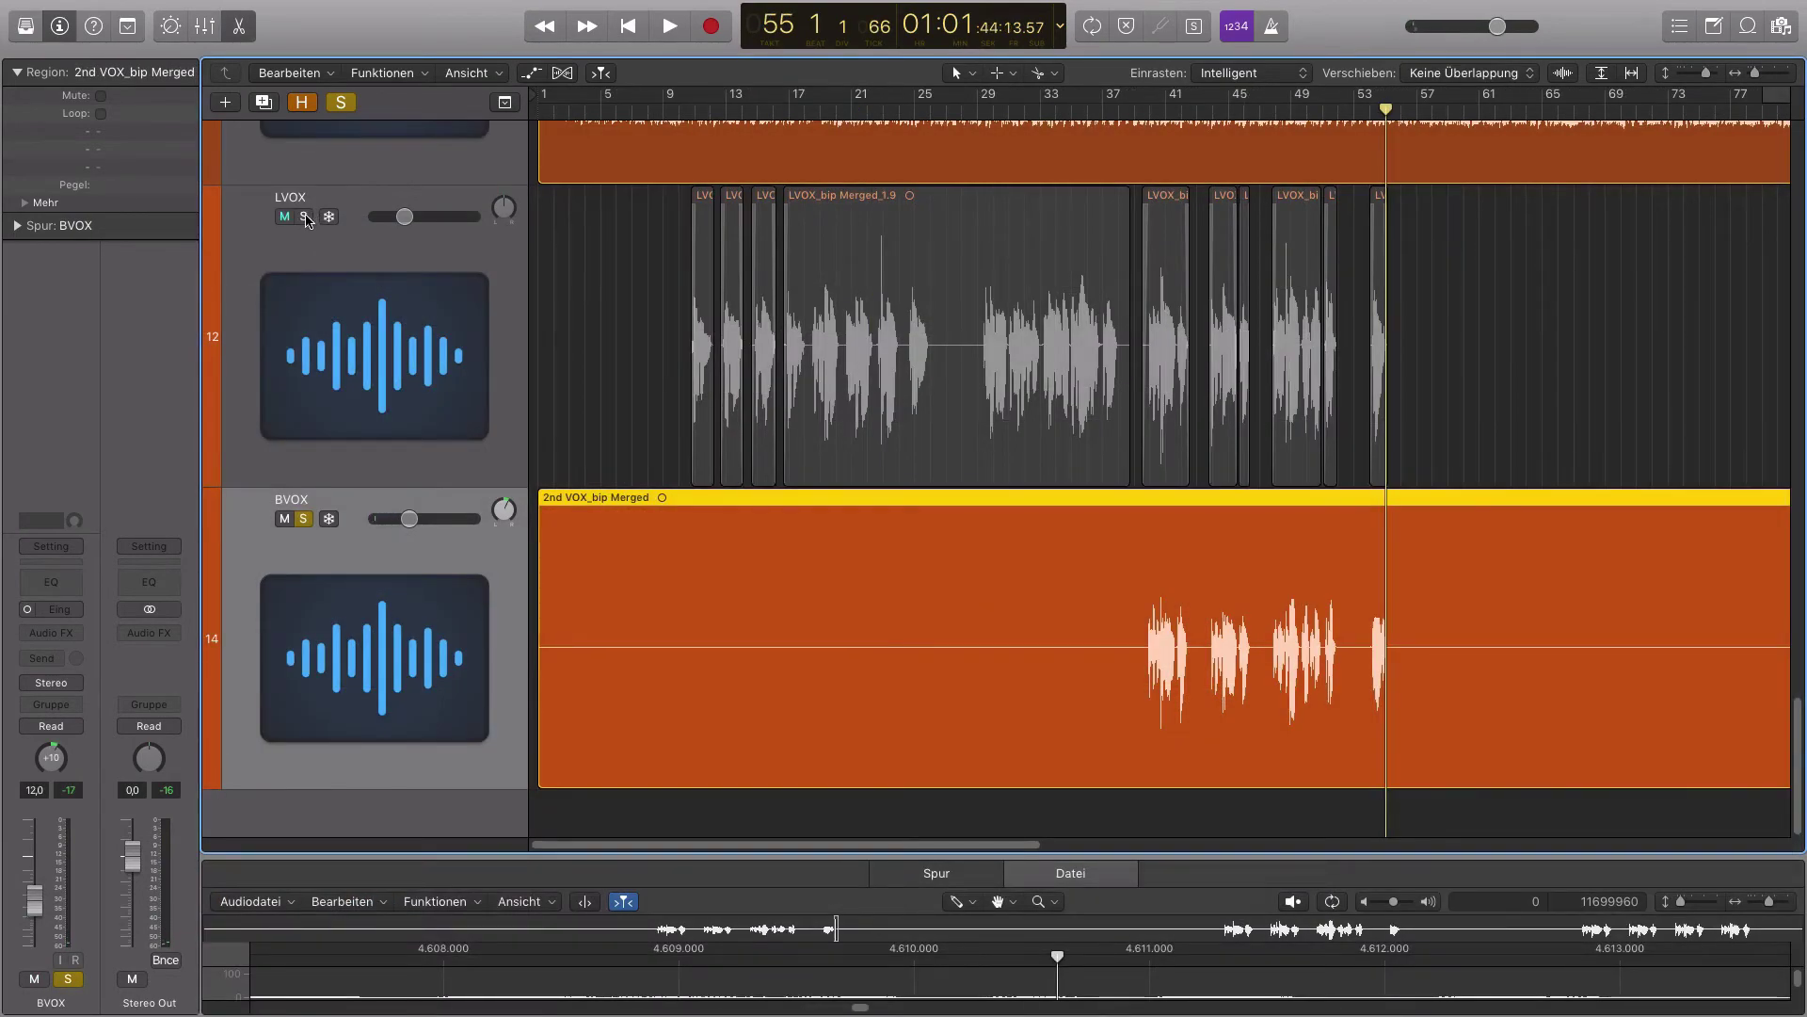
click(305, 217)
click(1134, 109)
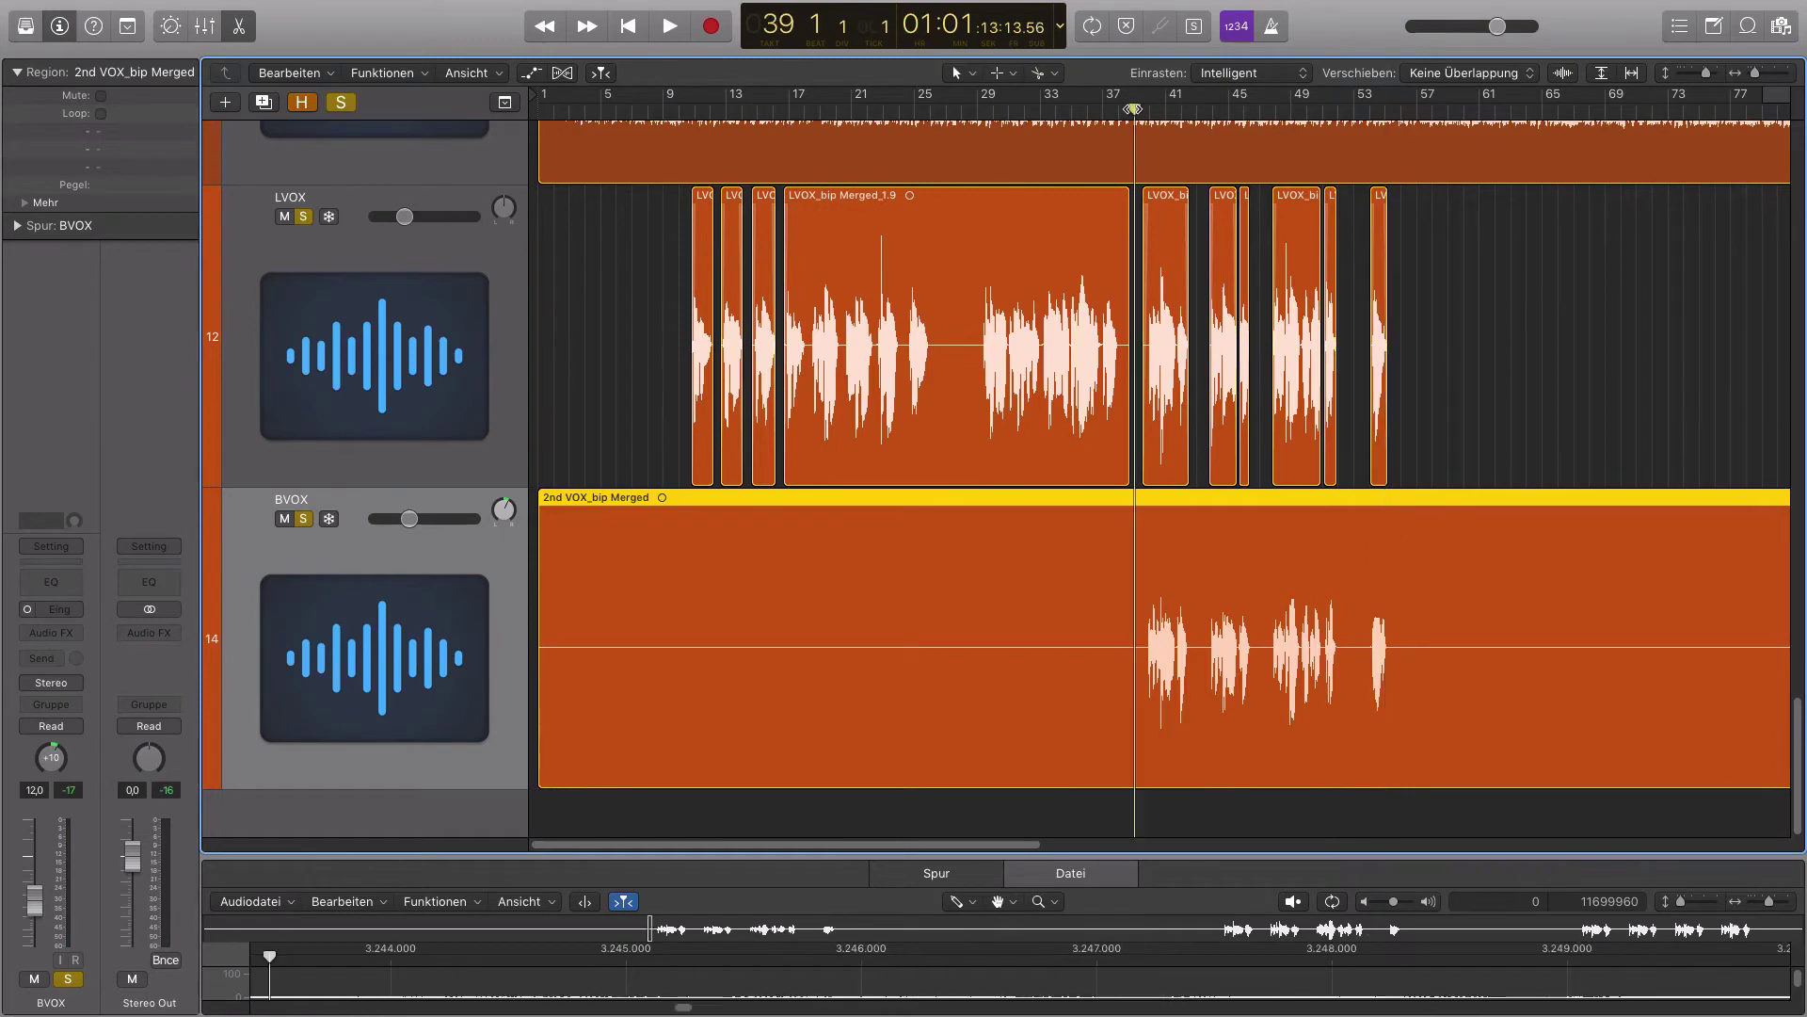
Play both soloed vocal tracks from bar 39 to about bar 55 to compare their timing in an enlarged arrangement
key(ctrl+period)
drag(1087, 349, 1508, 730)
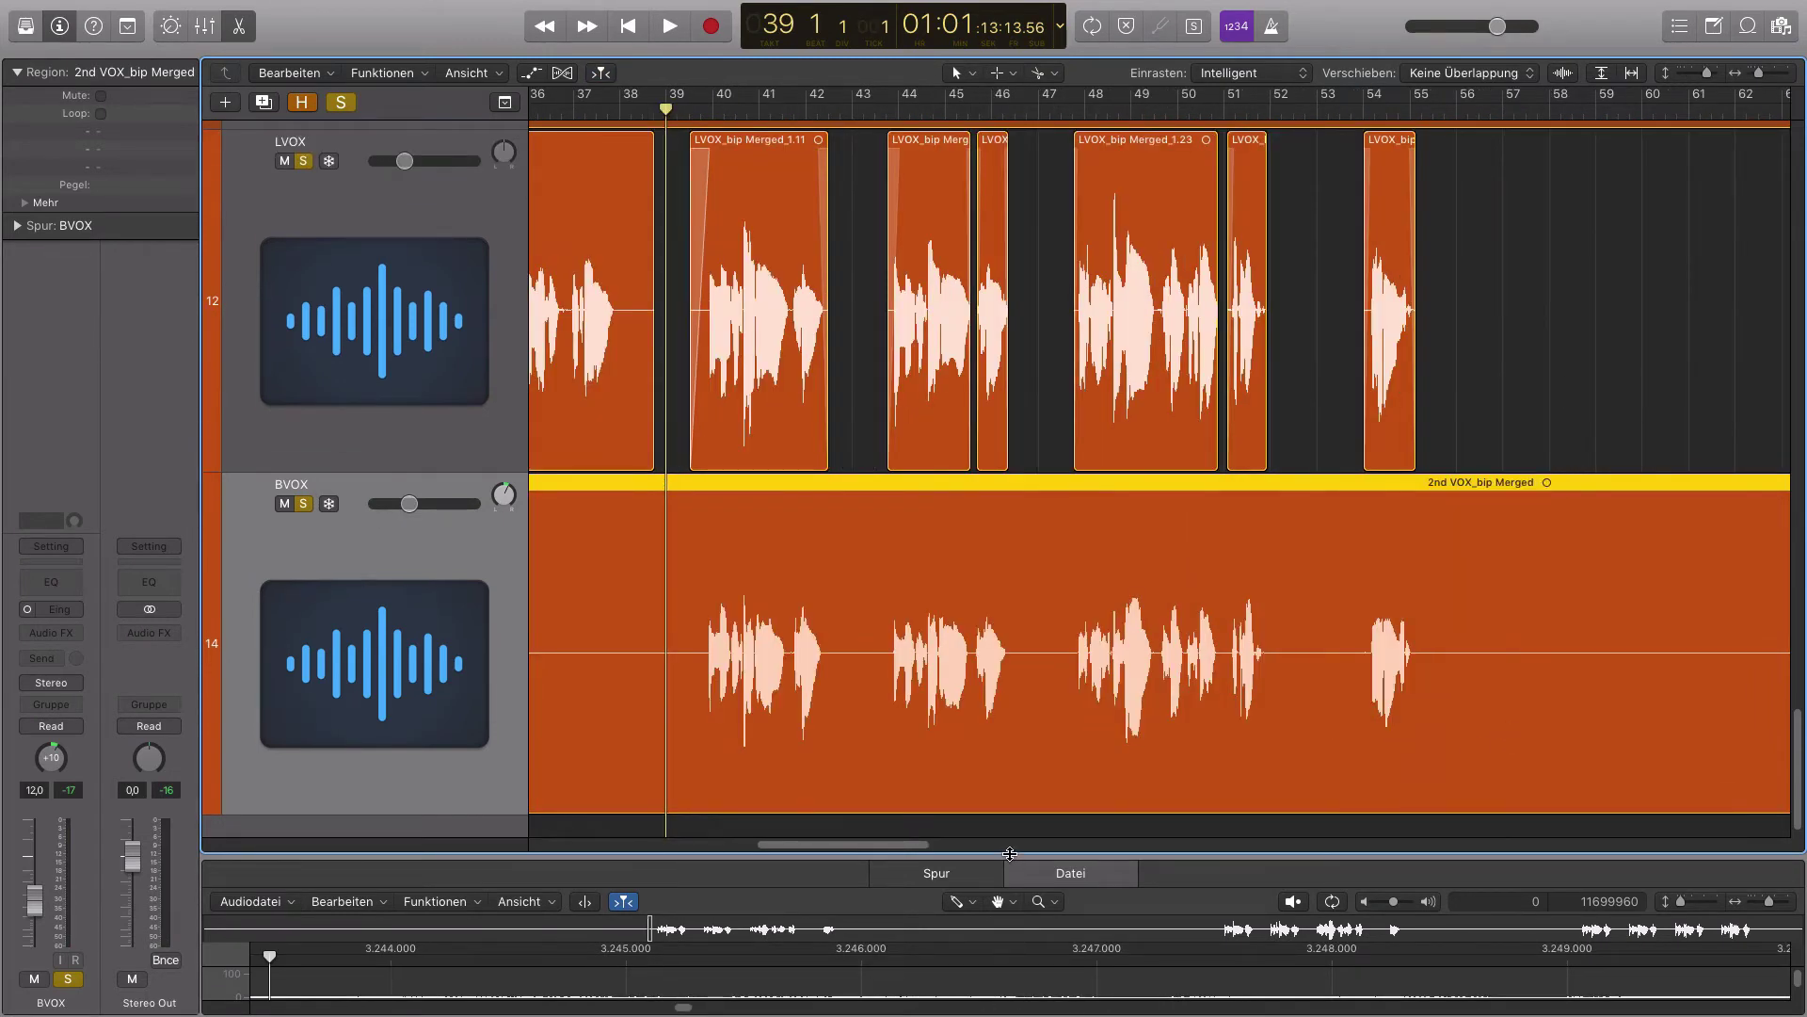
drag(1010, 852, 1012, 1013)
scroll(799, 641, left, 5)
scroll(799, 641, down, 3)
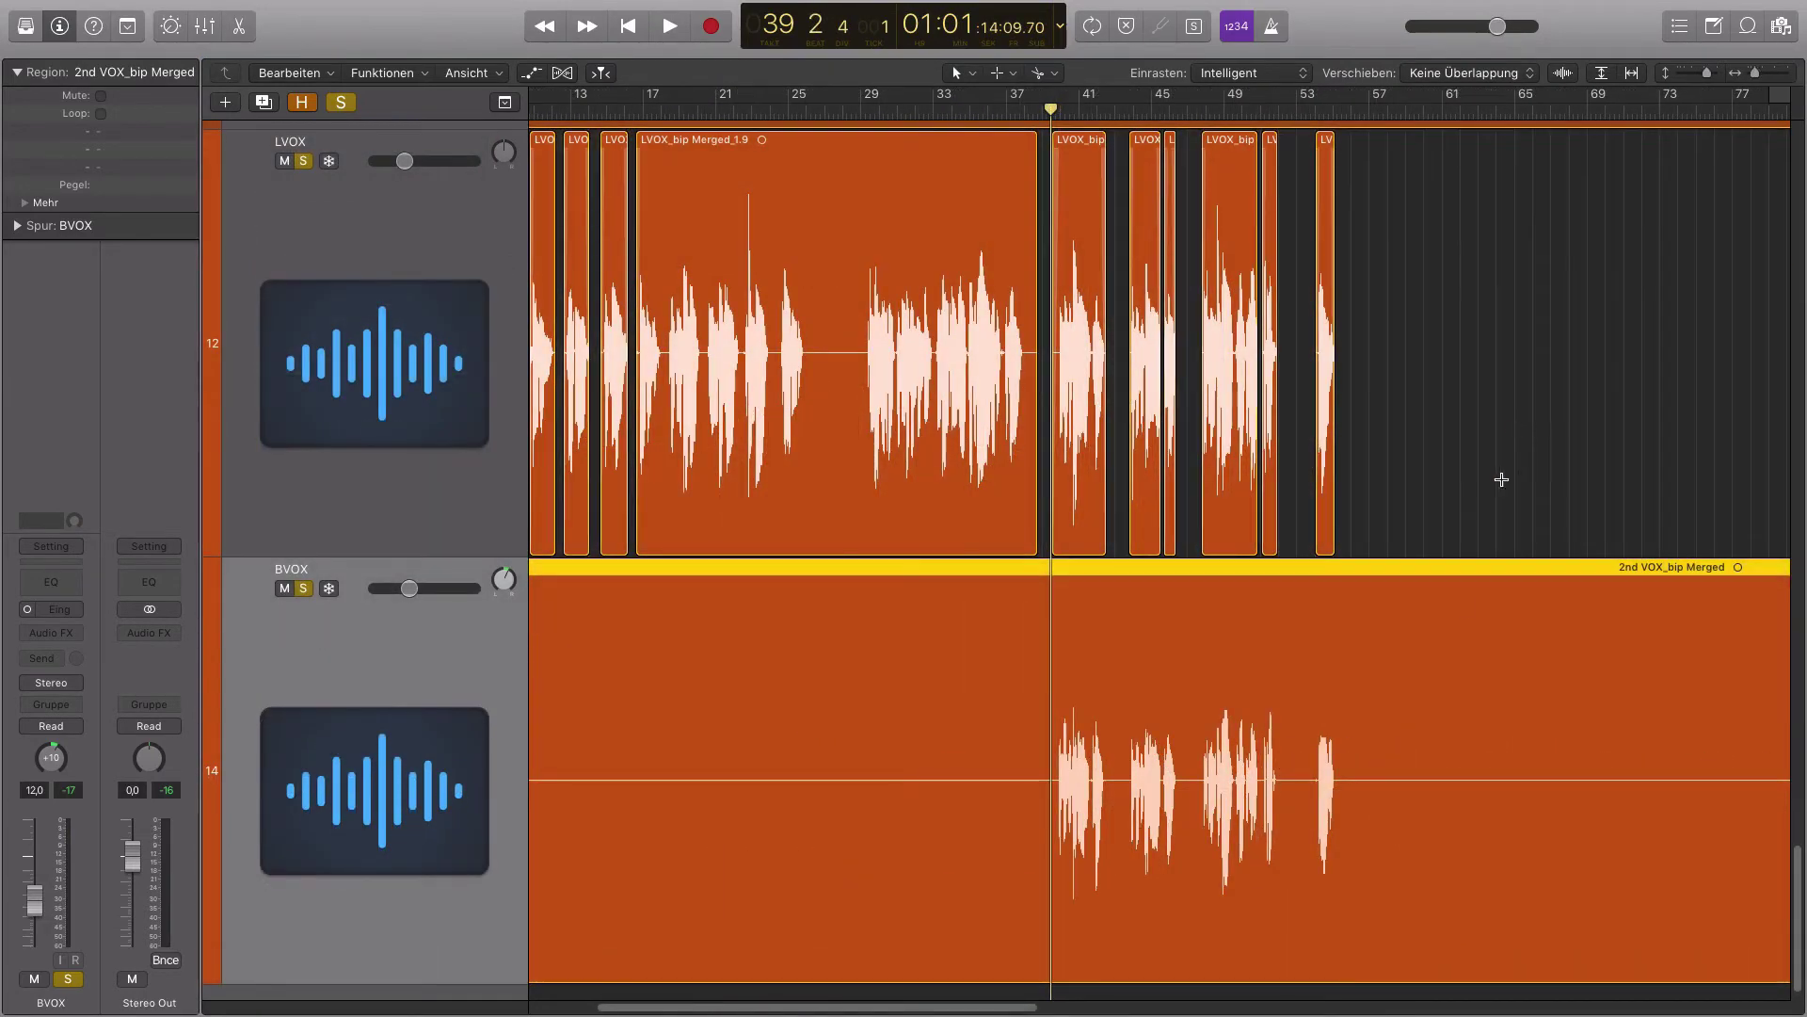
key(space)
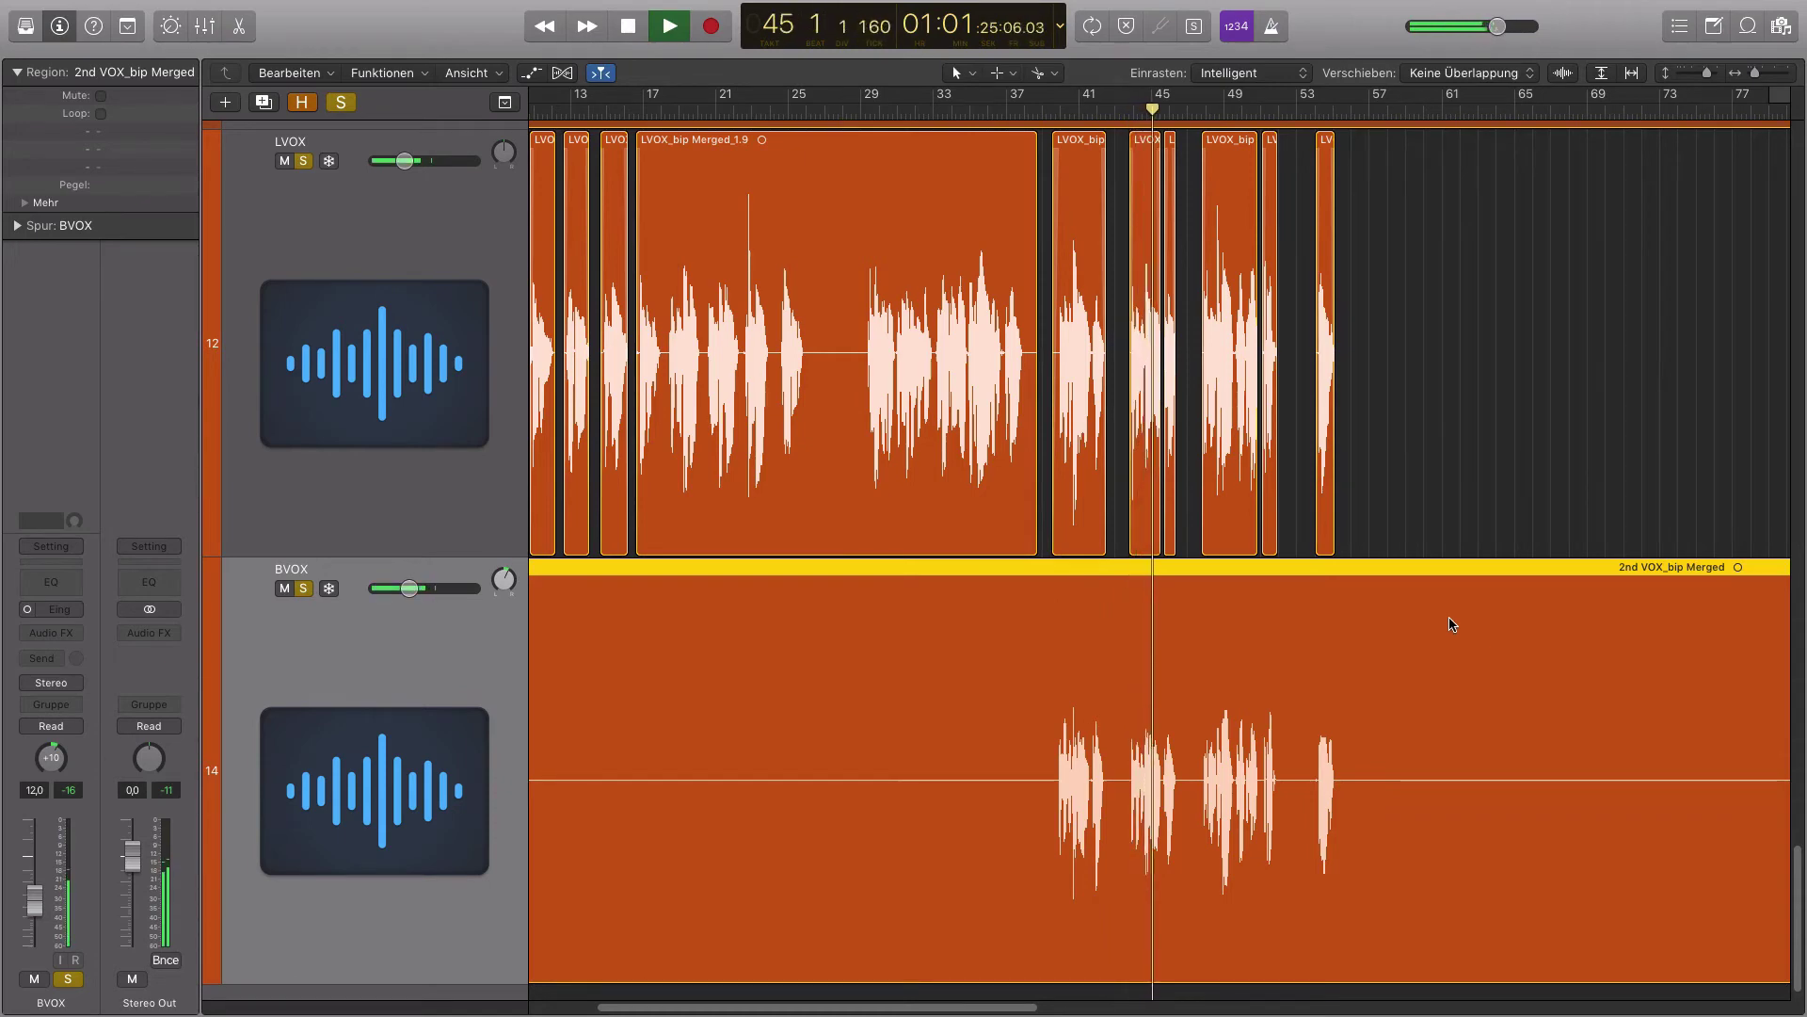
scroll(1440, 621, right, 5)
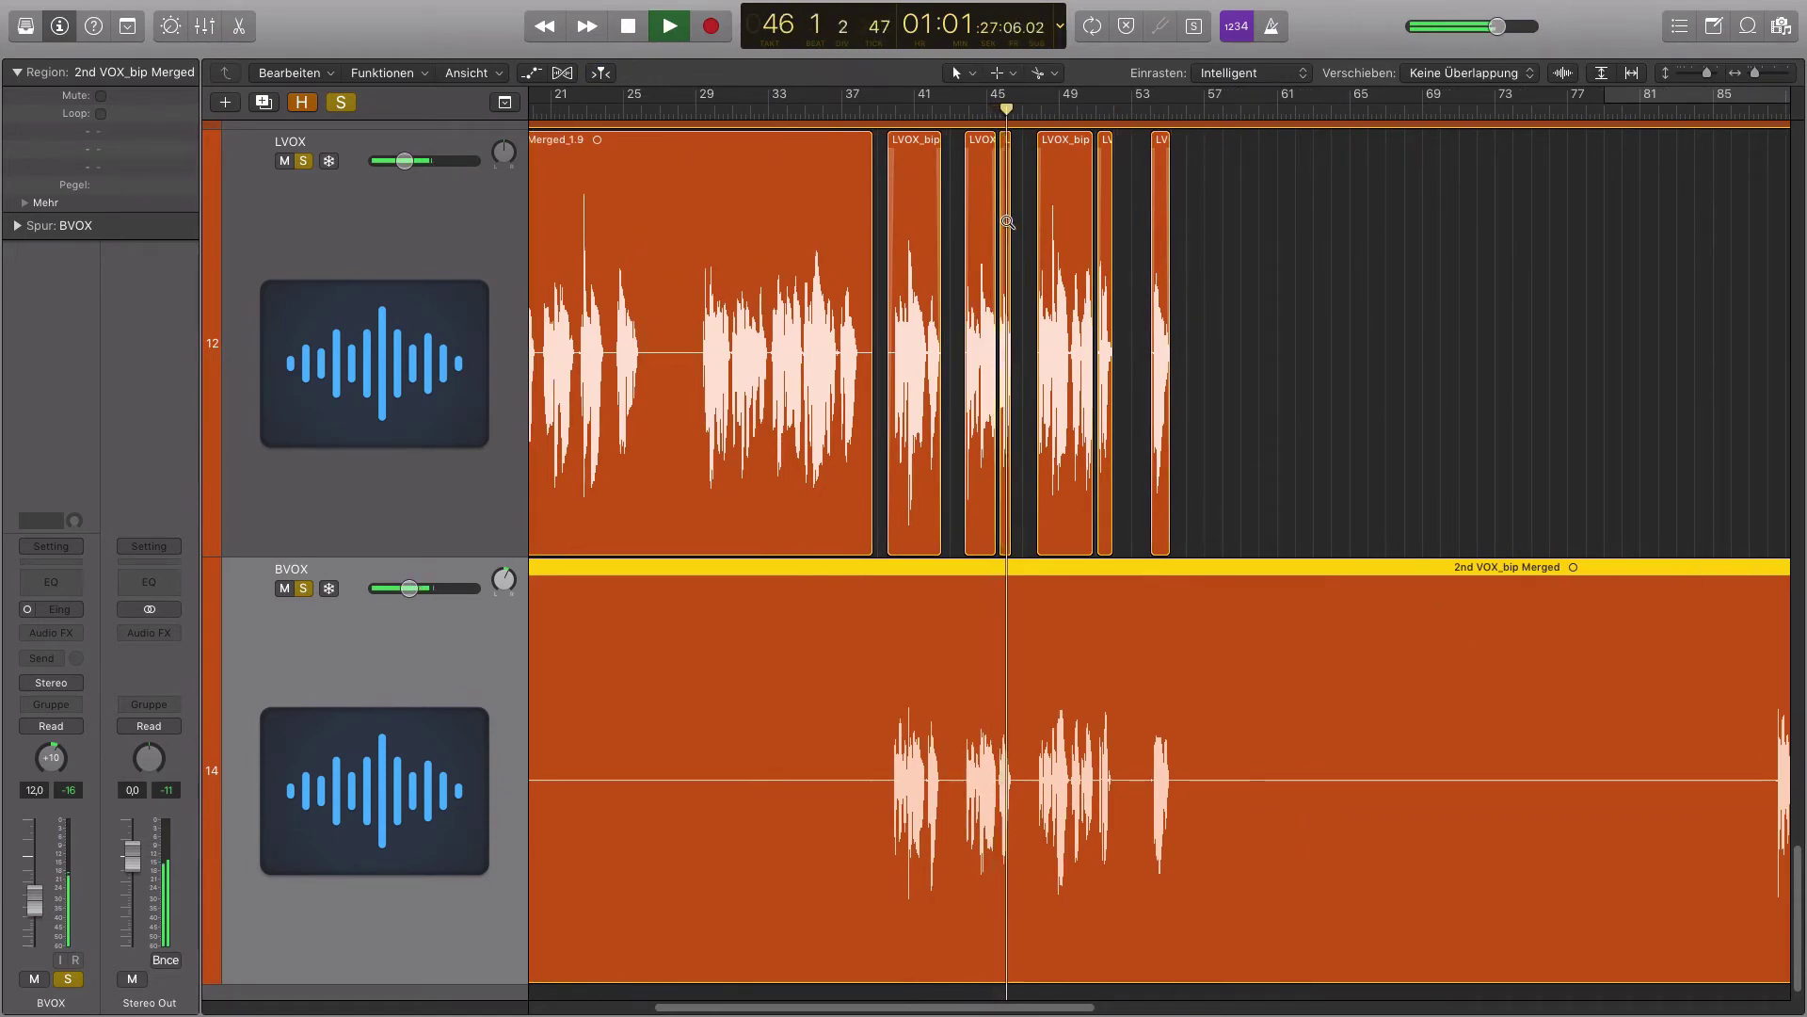
drag(1007, 224, 1321, 882)
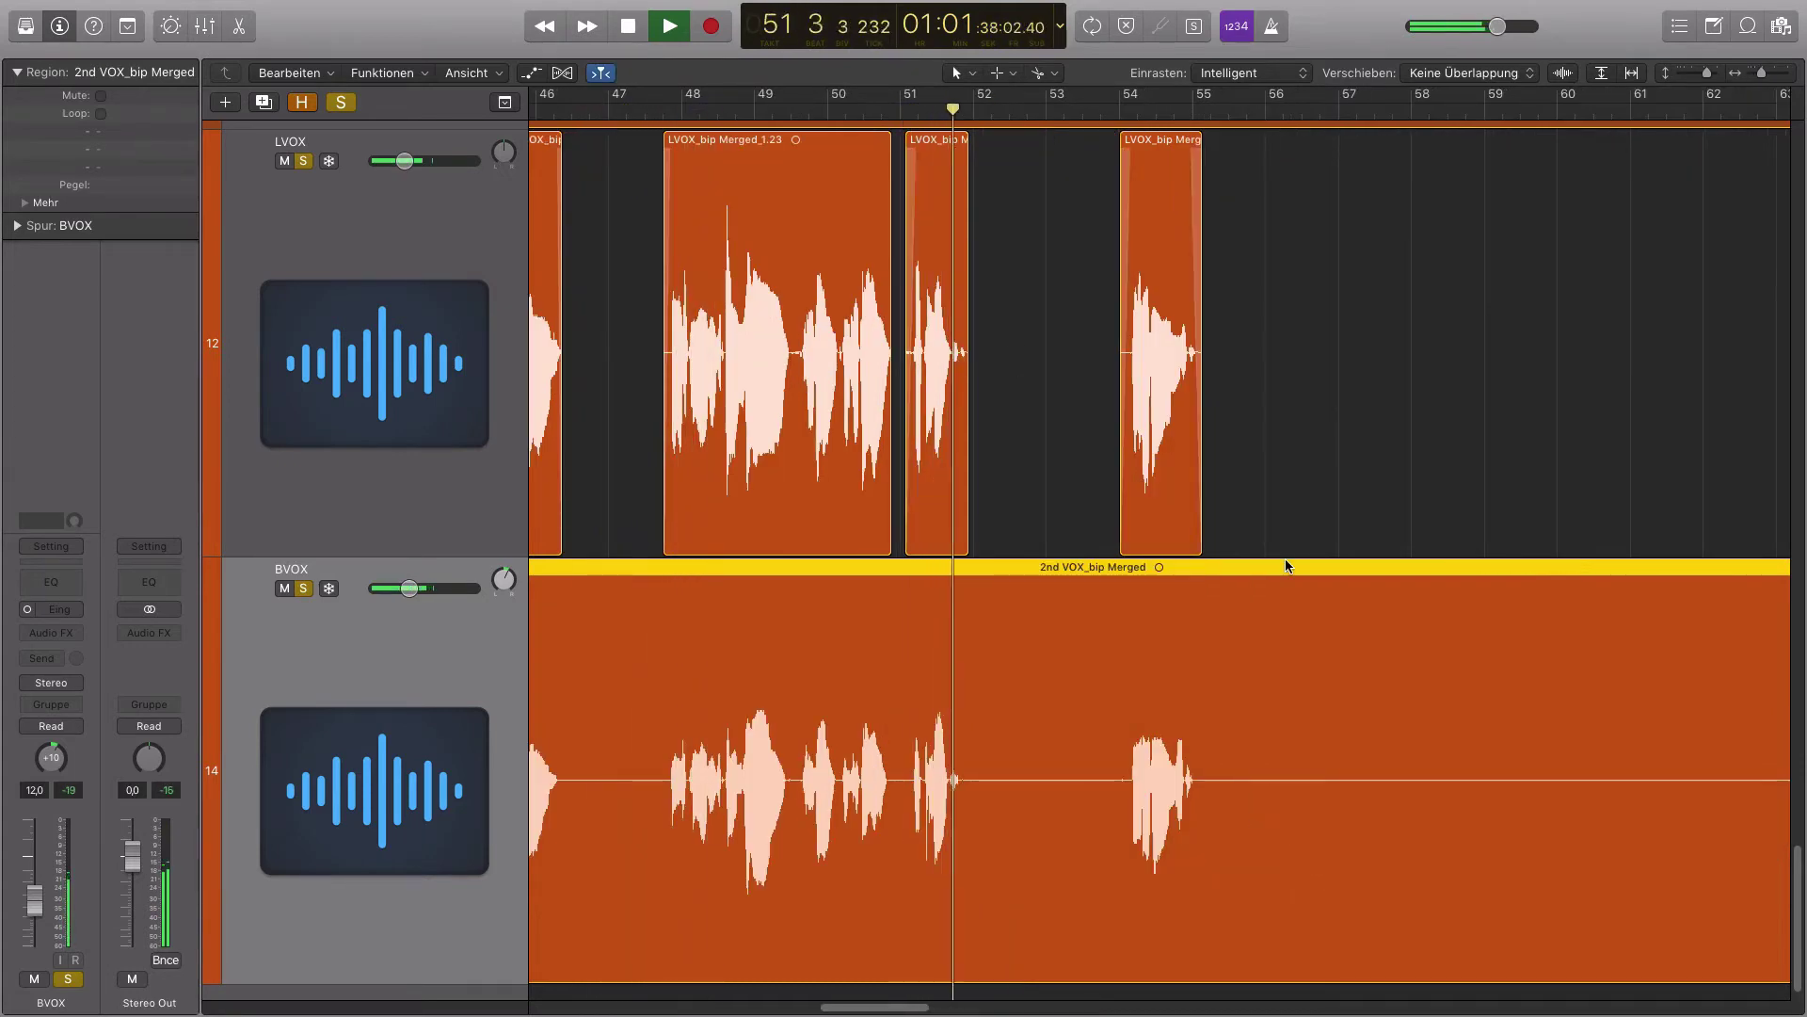
scroll(1575, 818, right, 2)
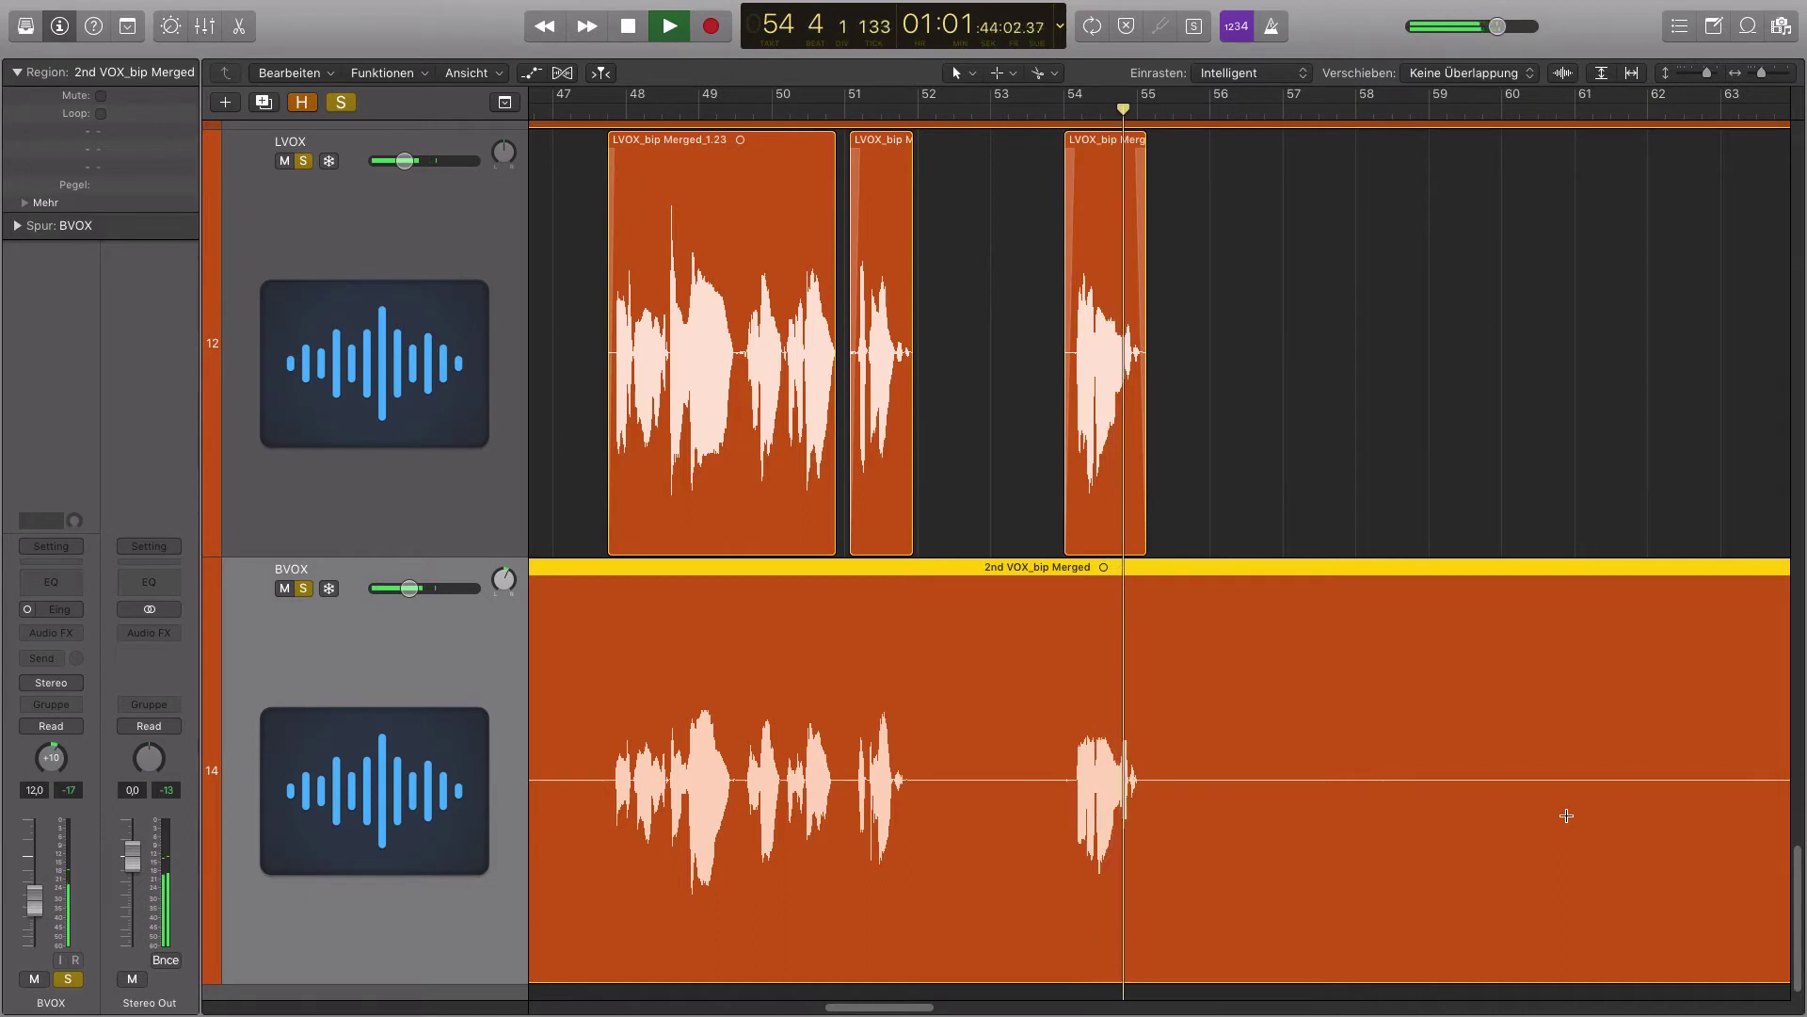
key(space)
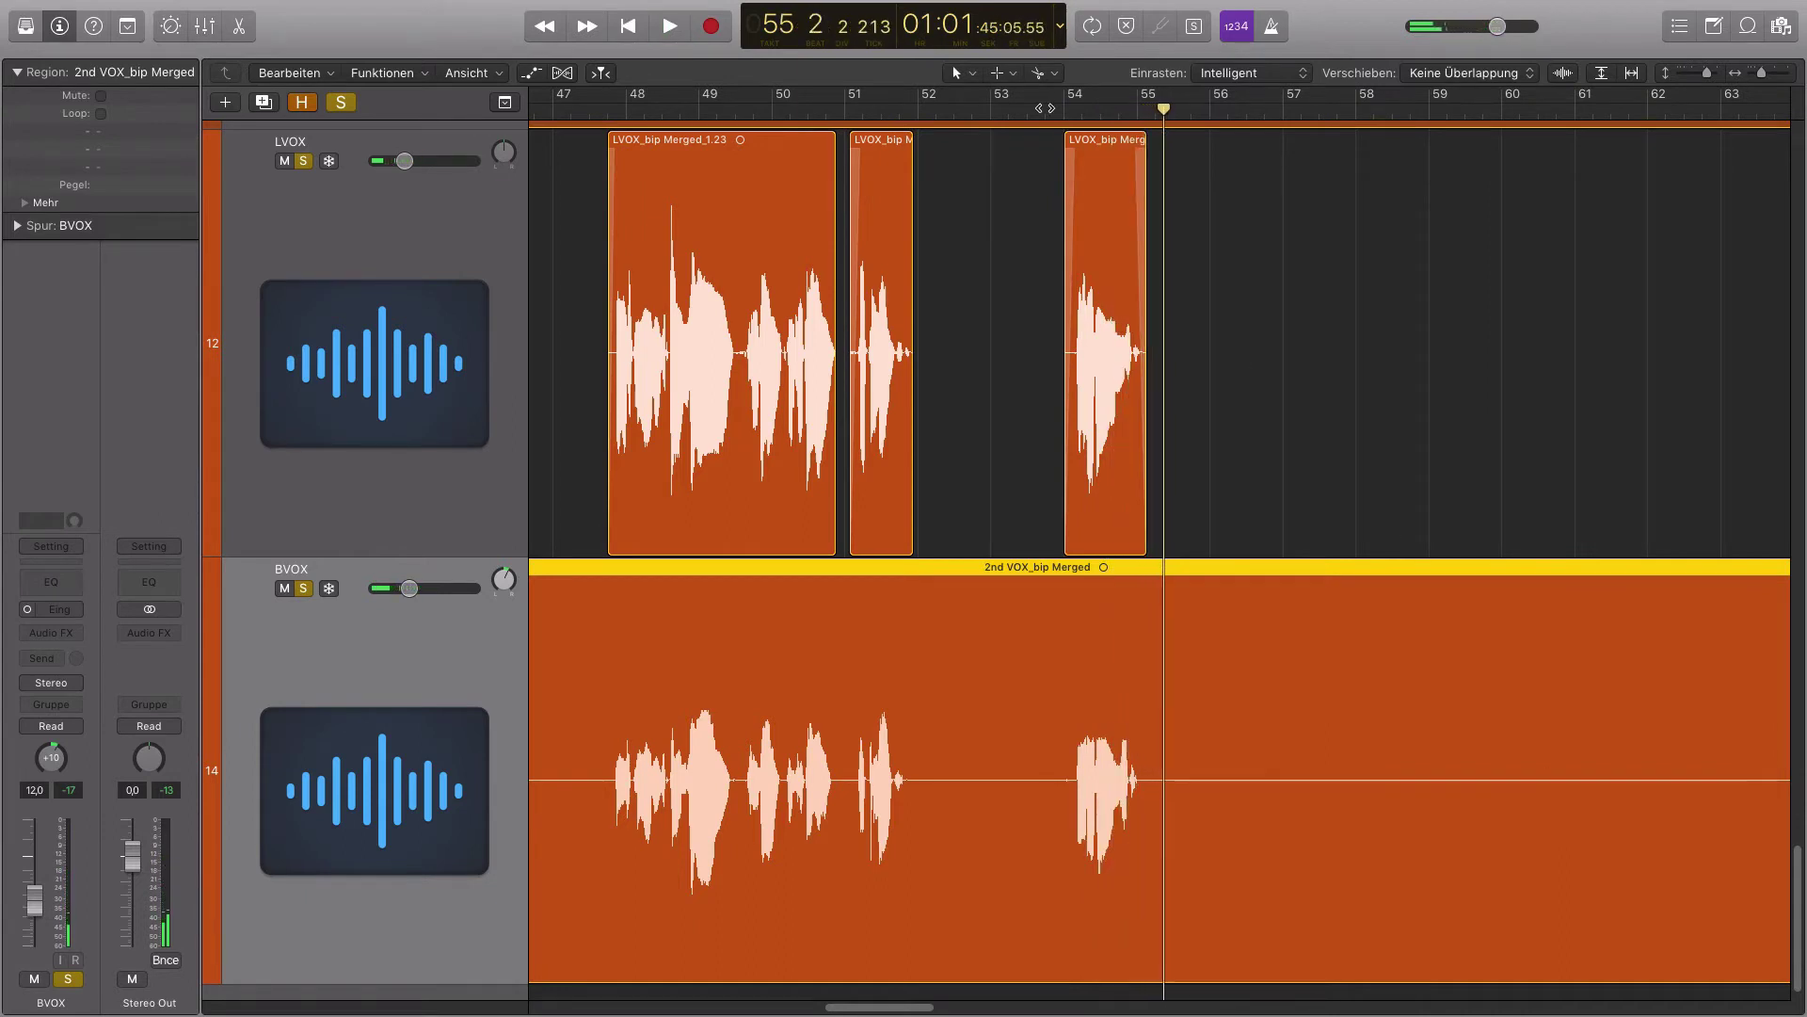
Replay the last vocal phrase on both tracks from 53 3 2 and again from about 54 3 2 to compare the endings
click(1032, 109)
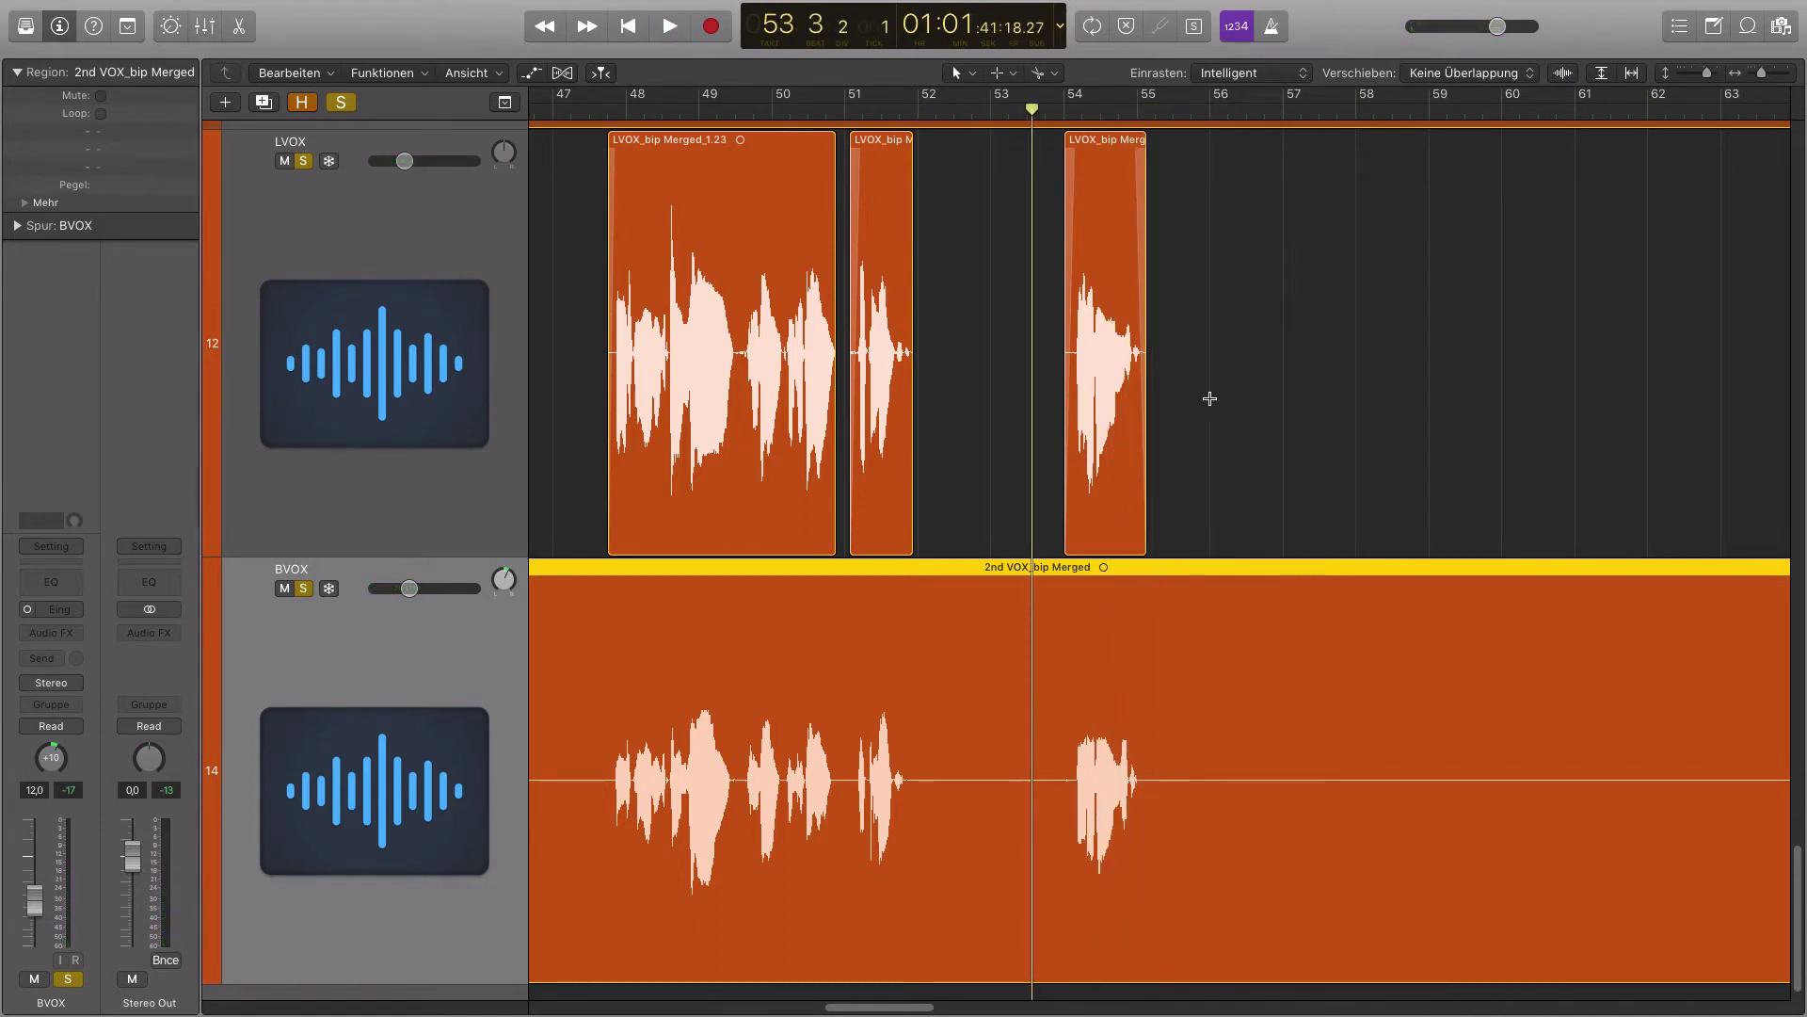
key(space)
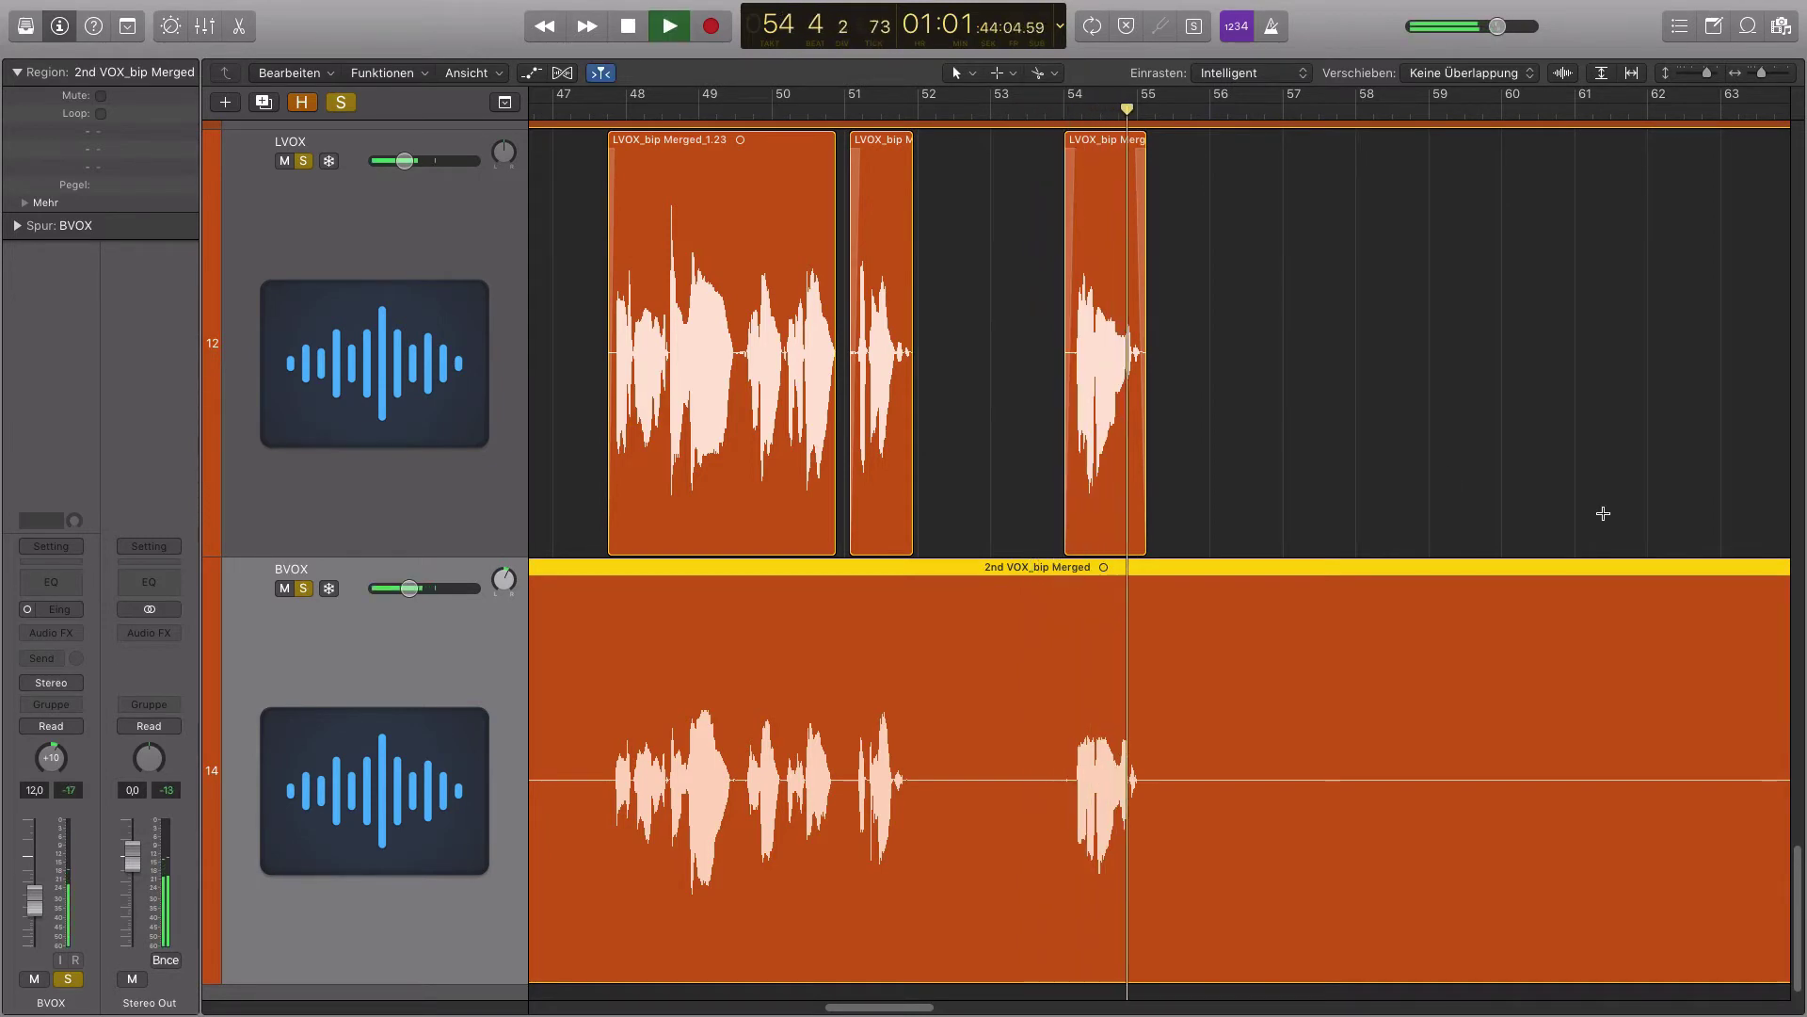
key(space)
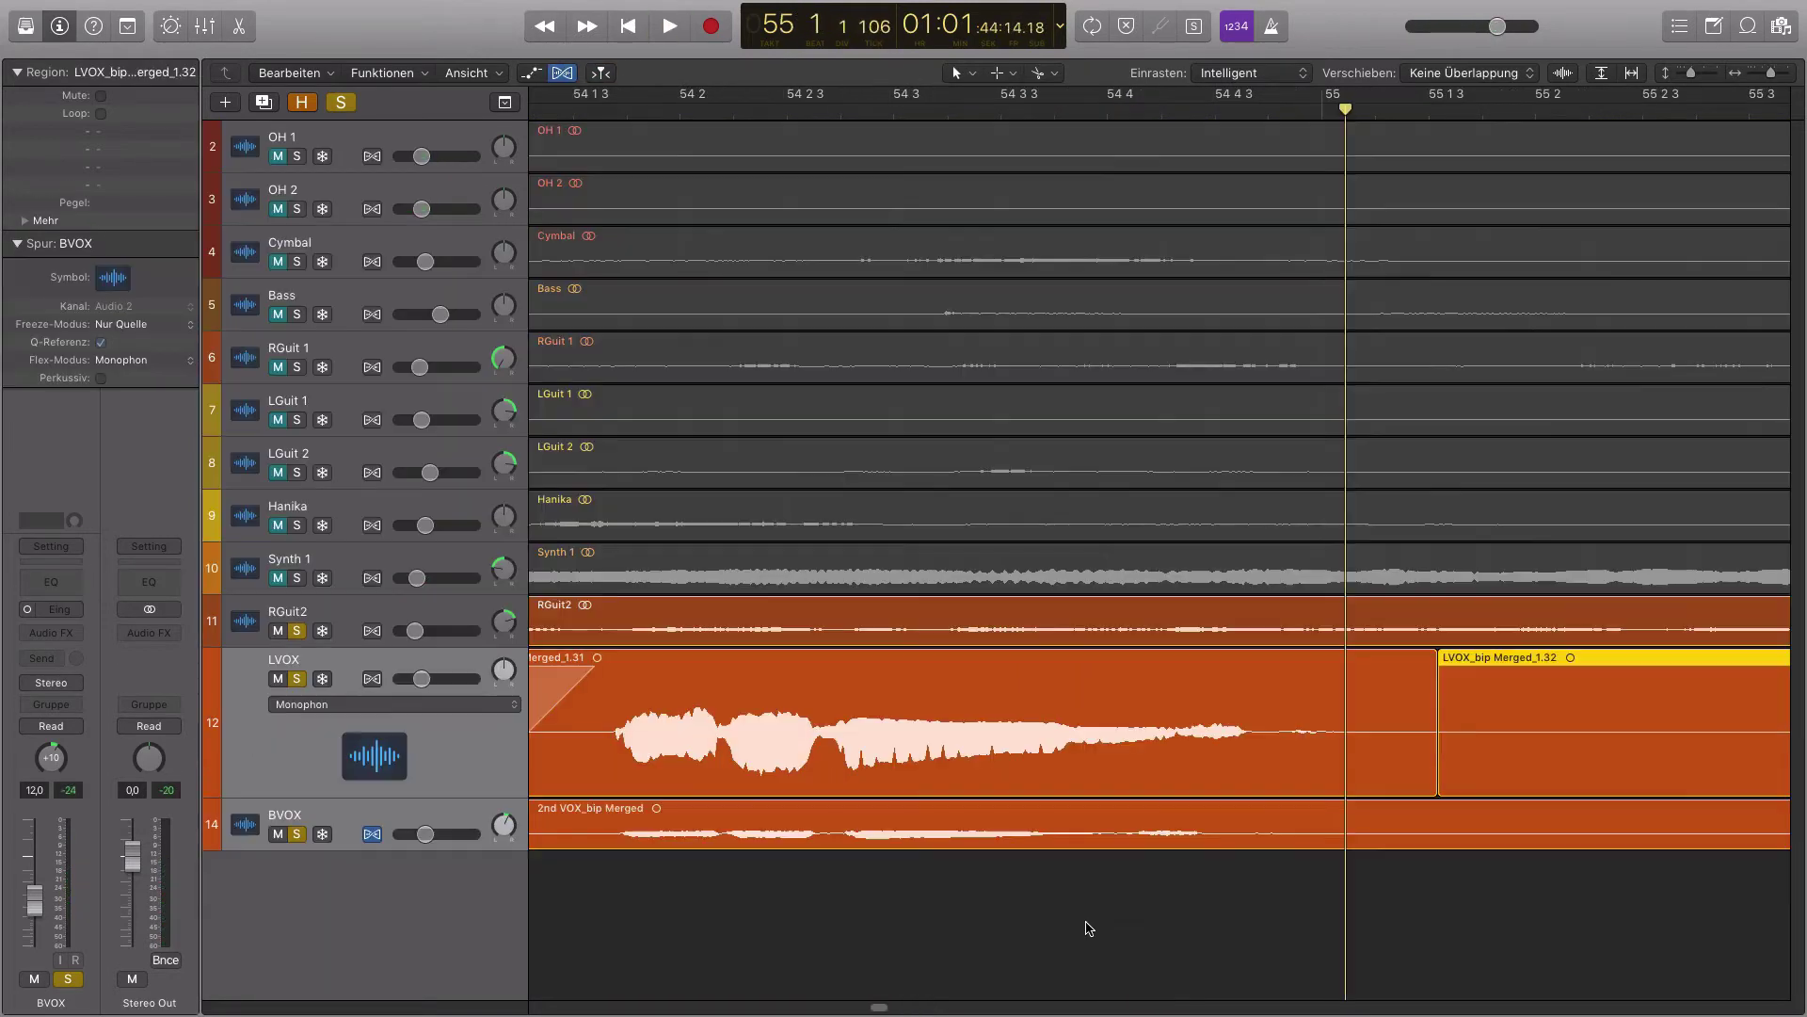
click(1089, 925)
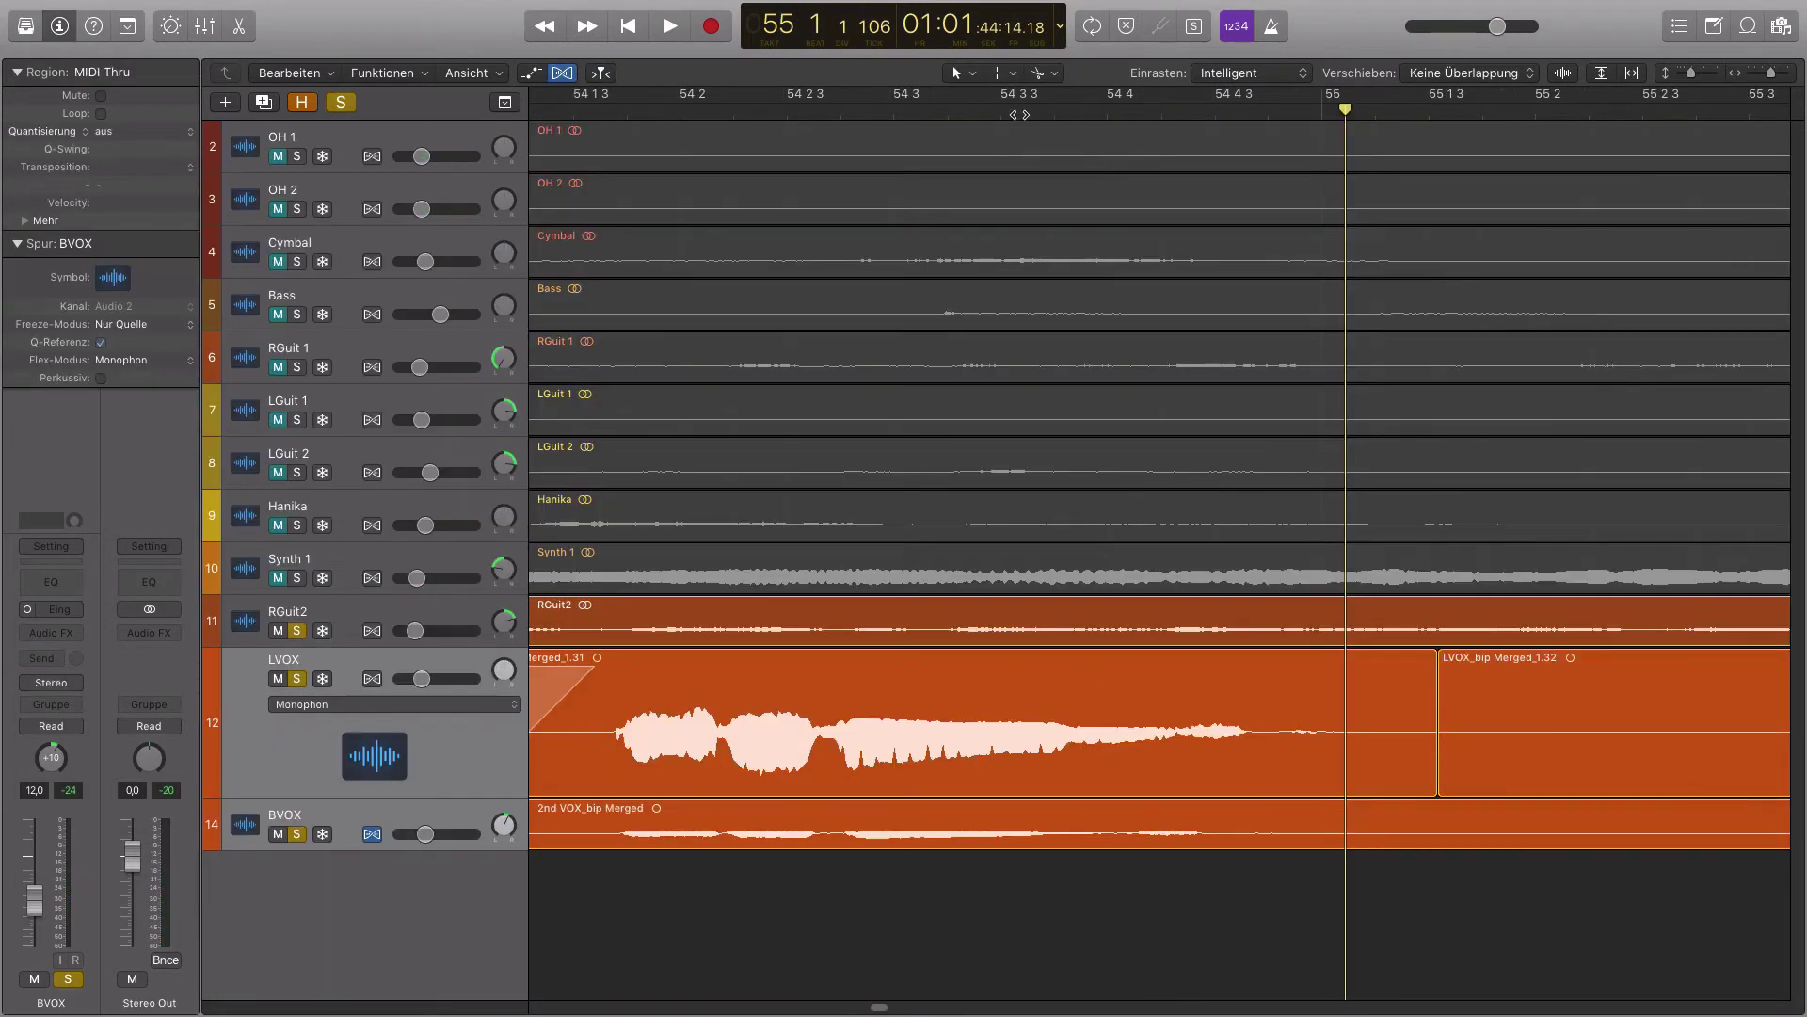
click(1001, 111)
key(space)
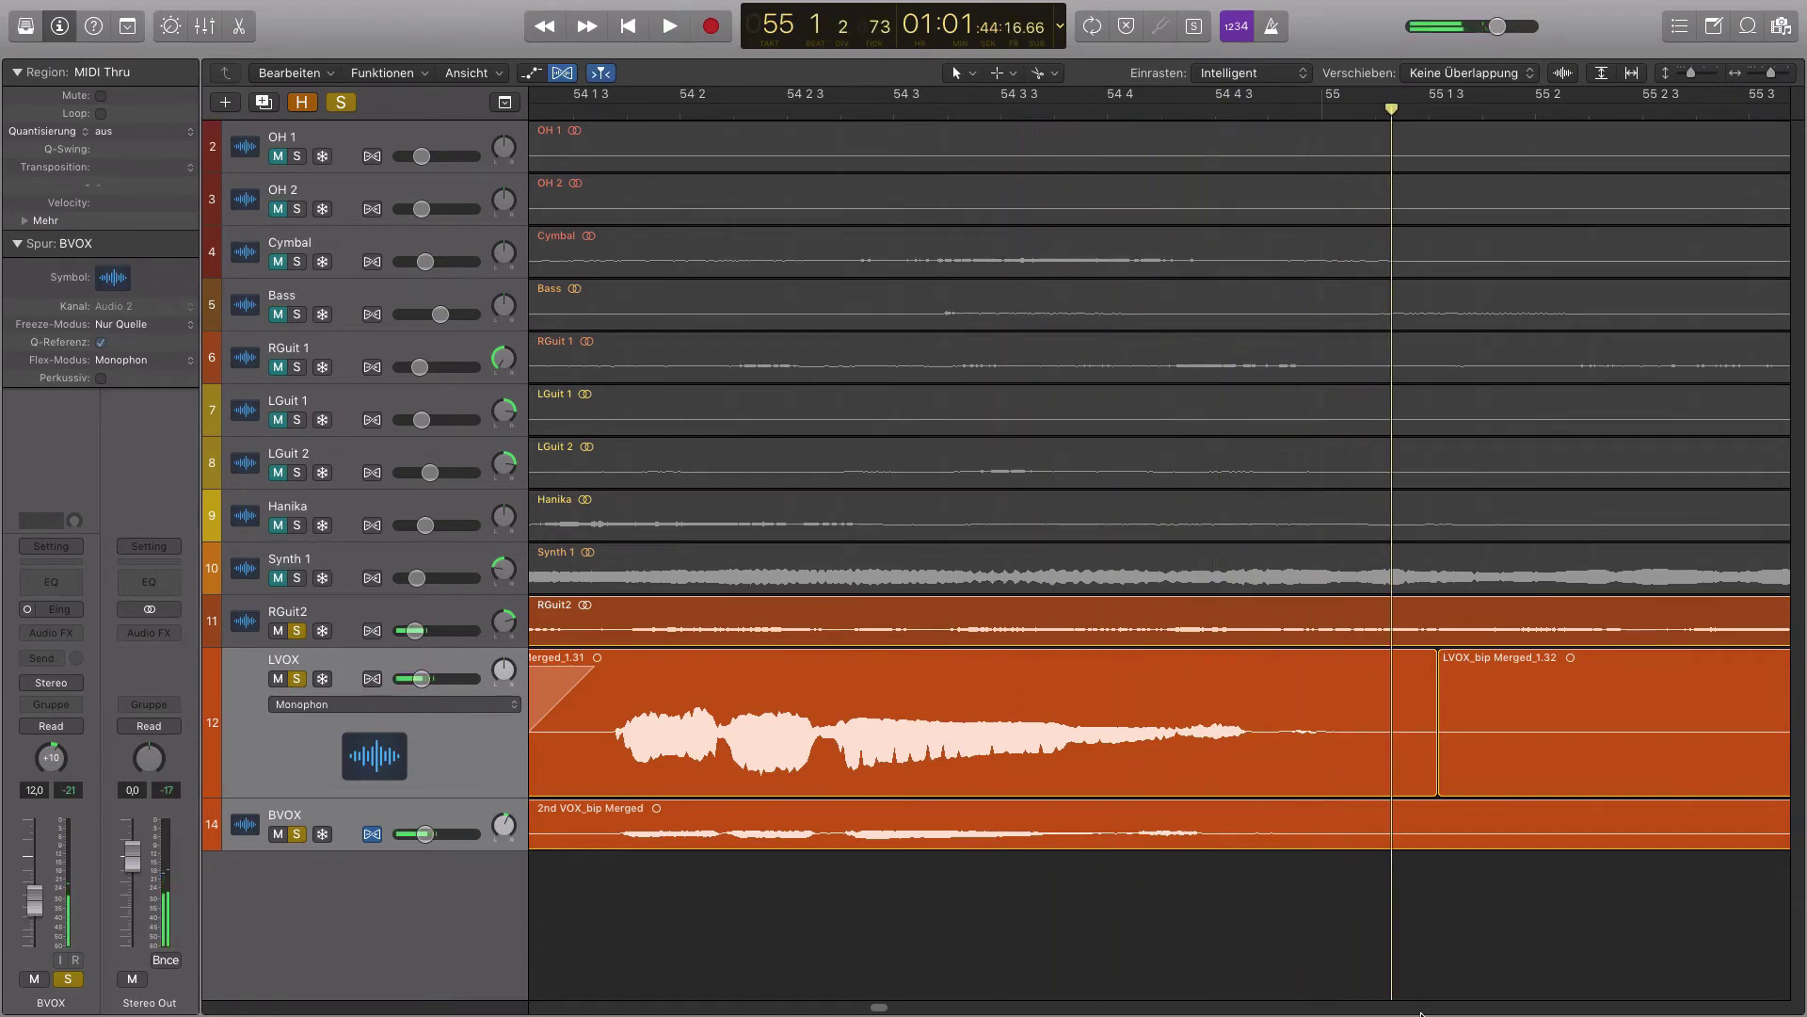
Enlarge the BVOX track to match LVOX and play both vocals' final consonants from about 54 4
key(super+Right)
key(super+Right)
key(super+Right)
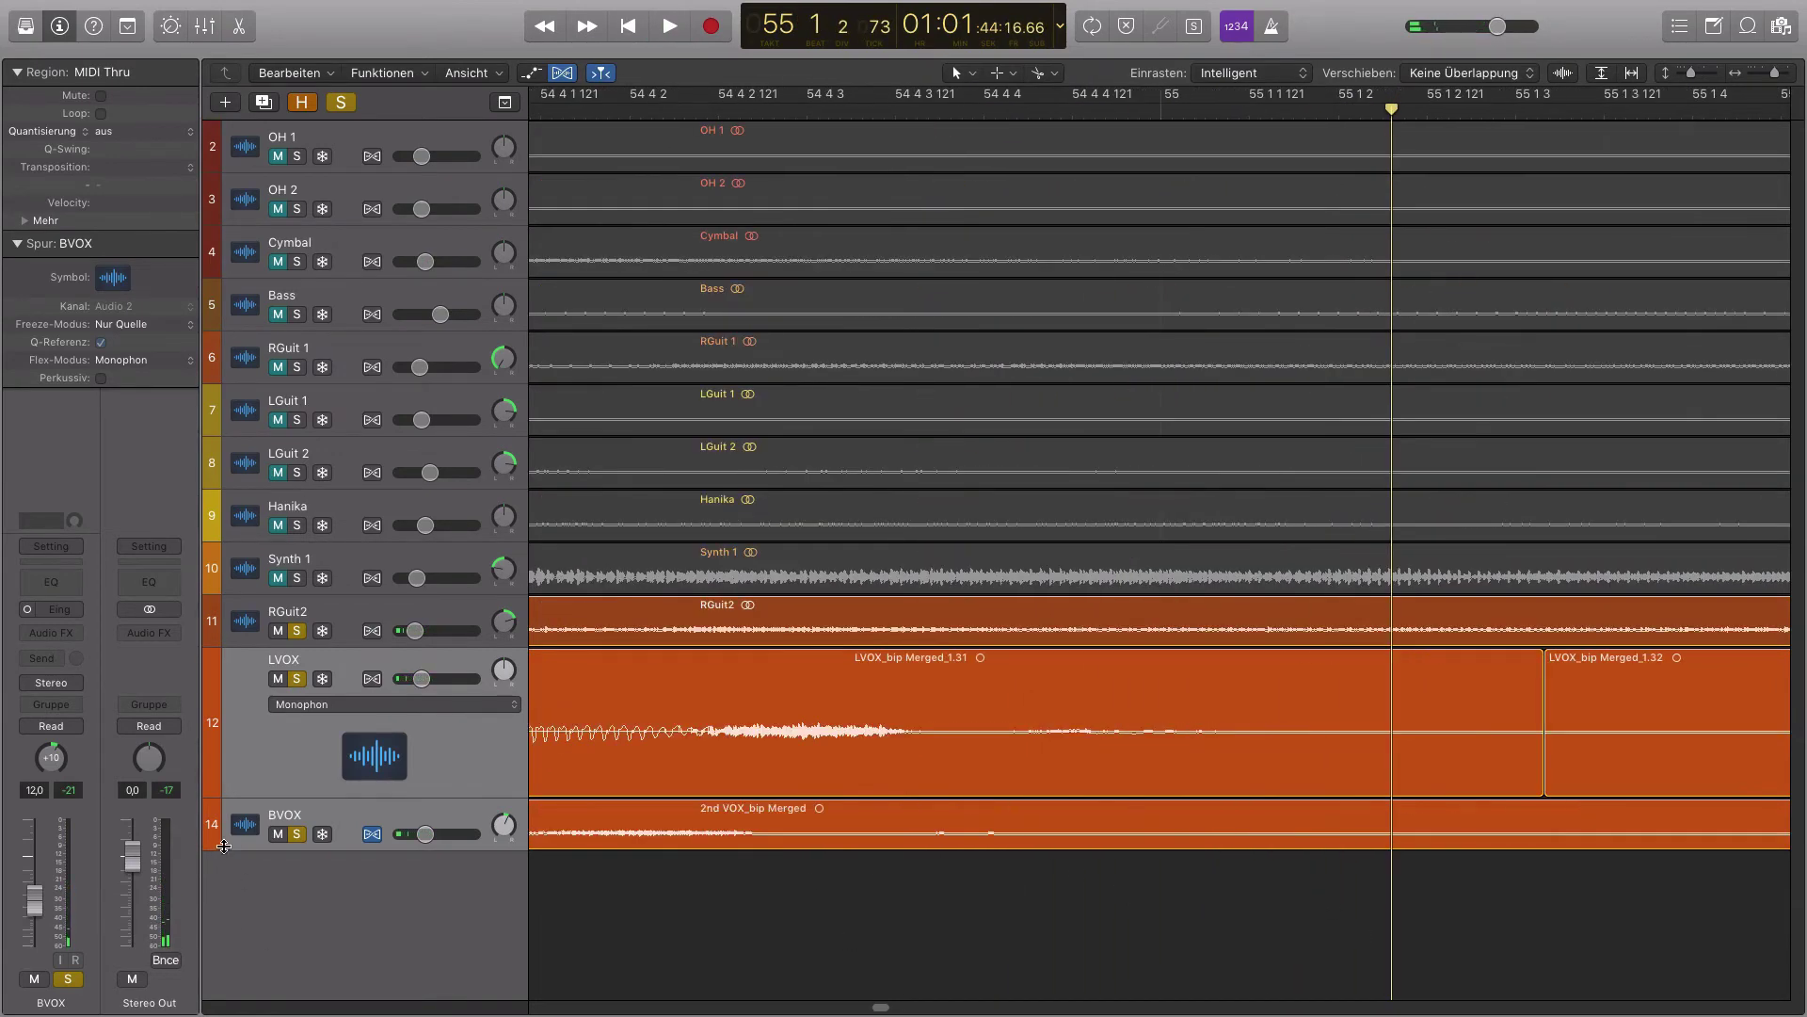
drag(212, 847, 689, 951)
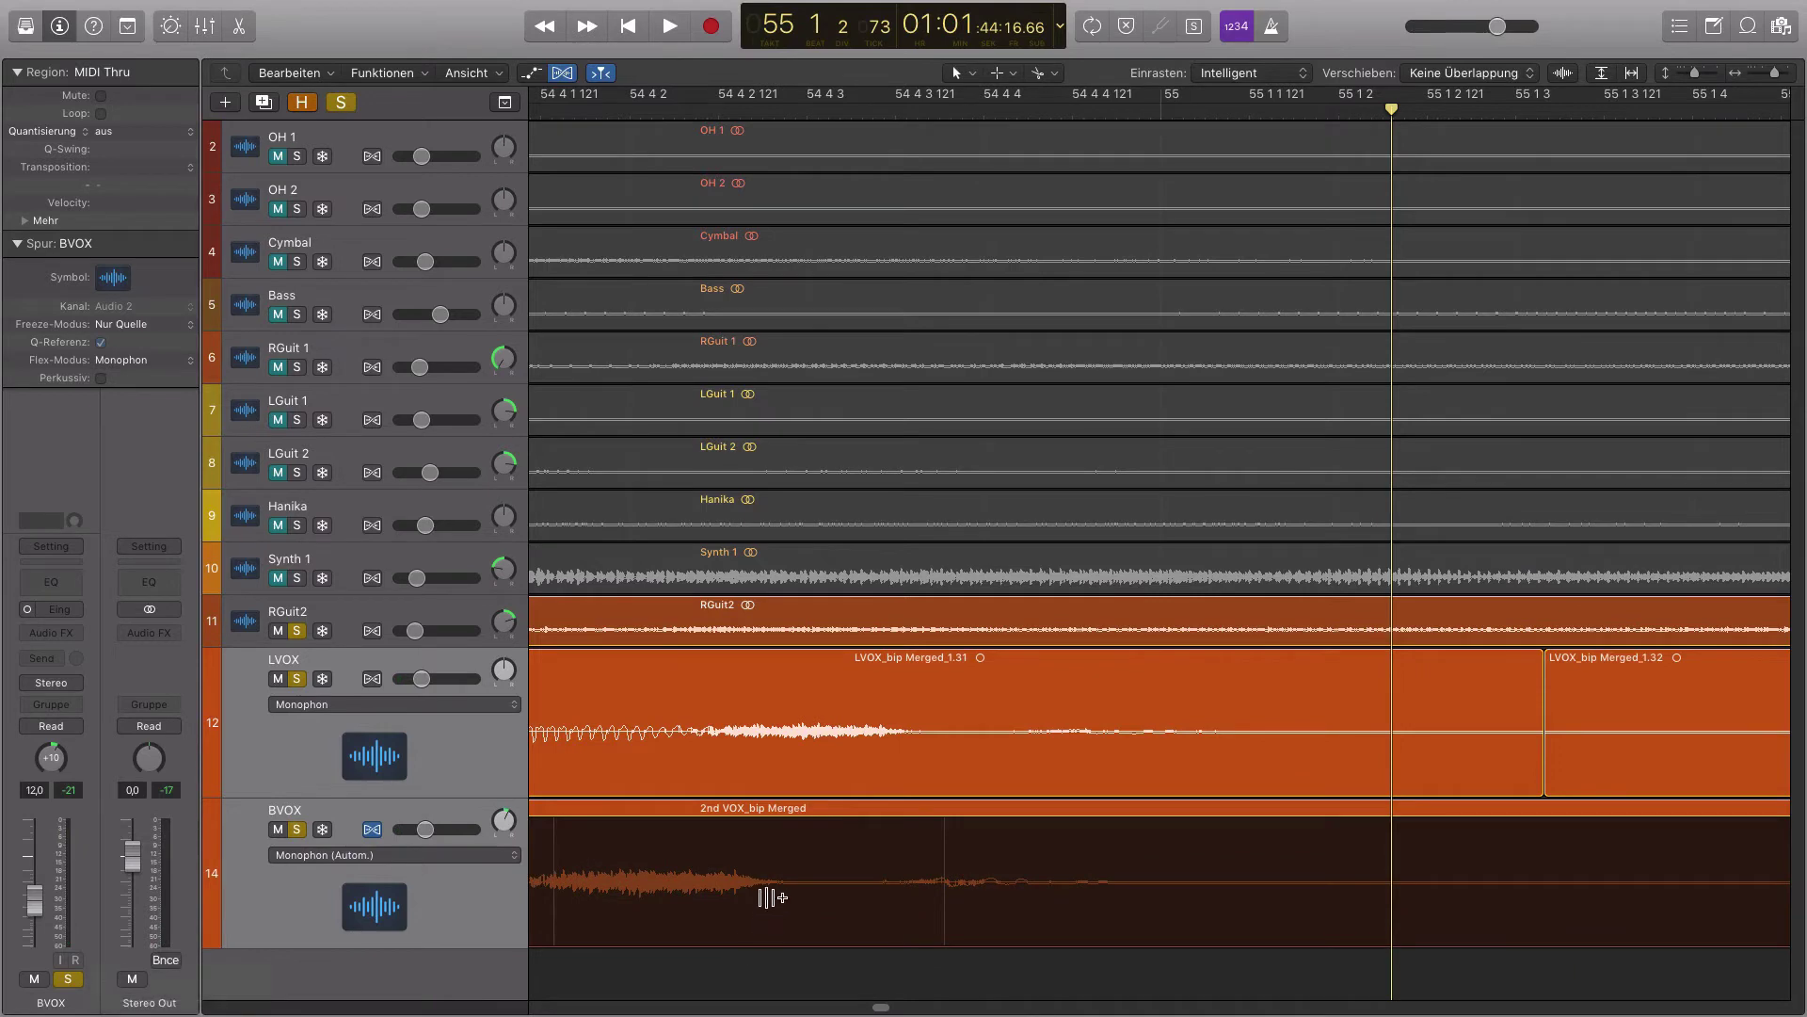
key(super+Left)
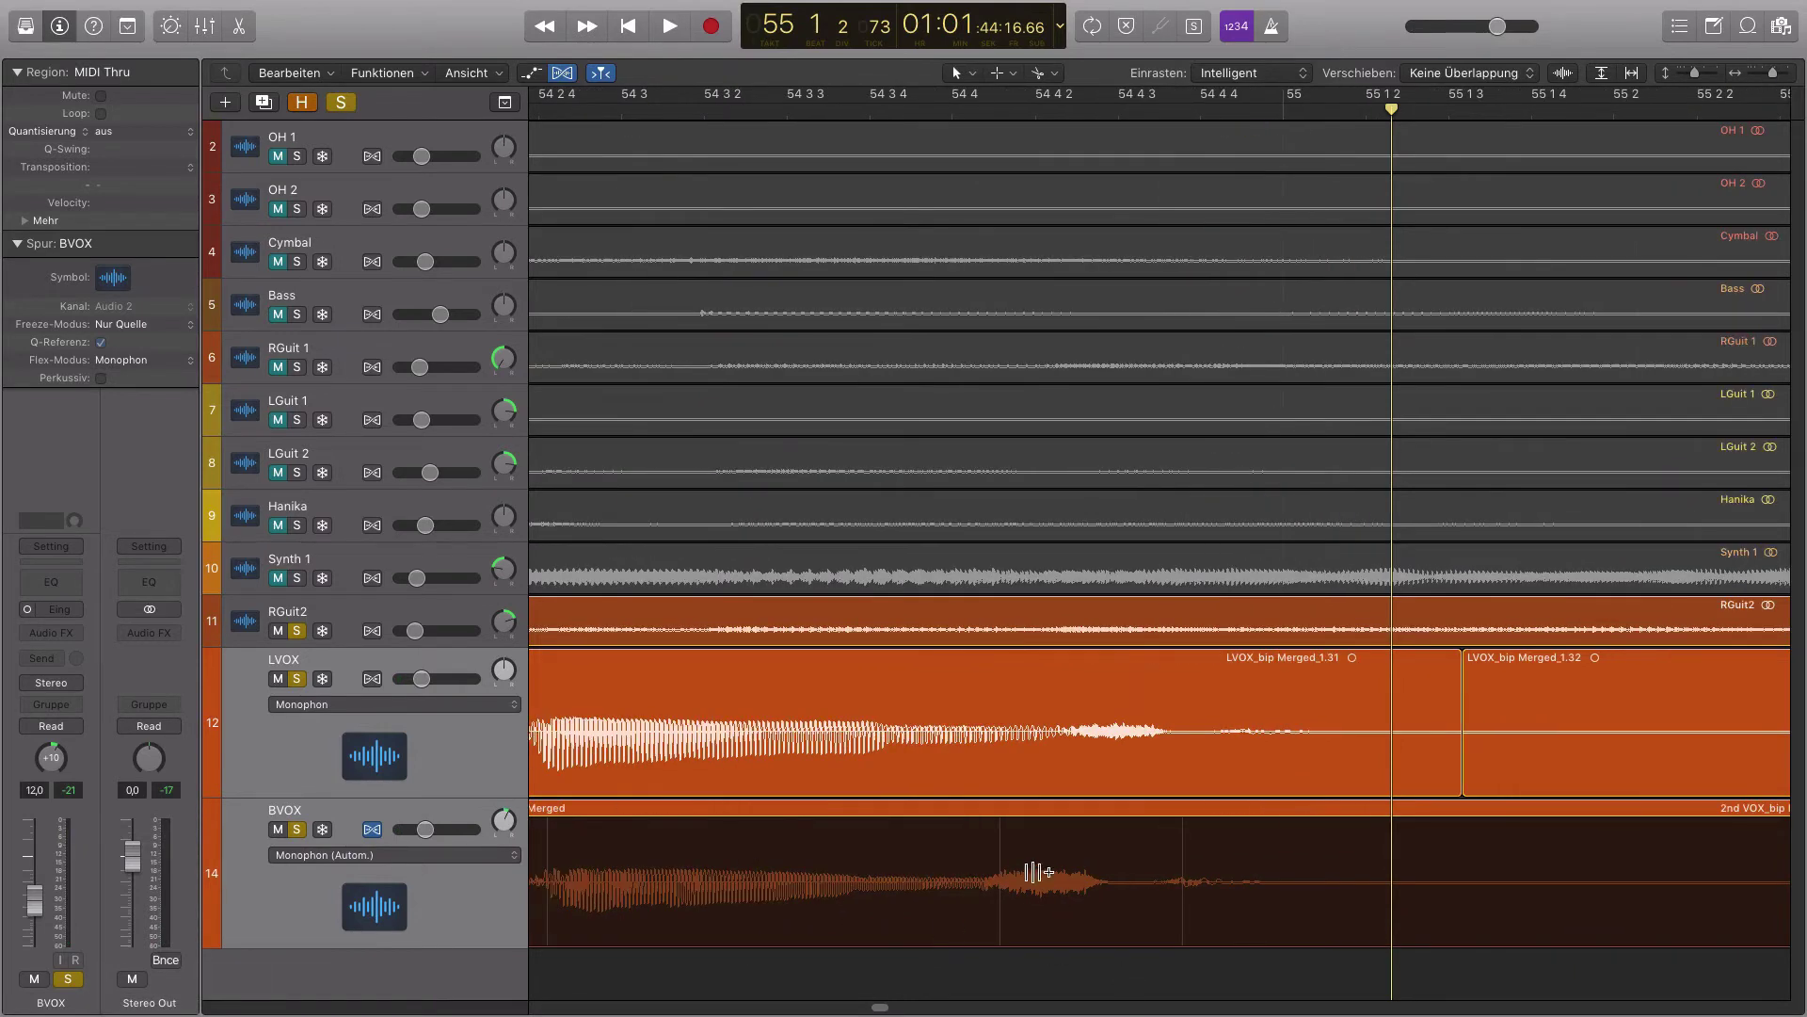
drag(949, 672, 1229, 977)
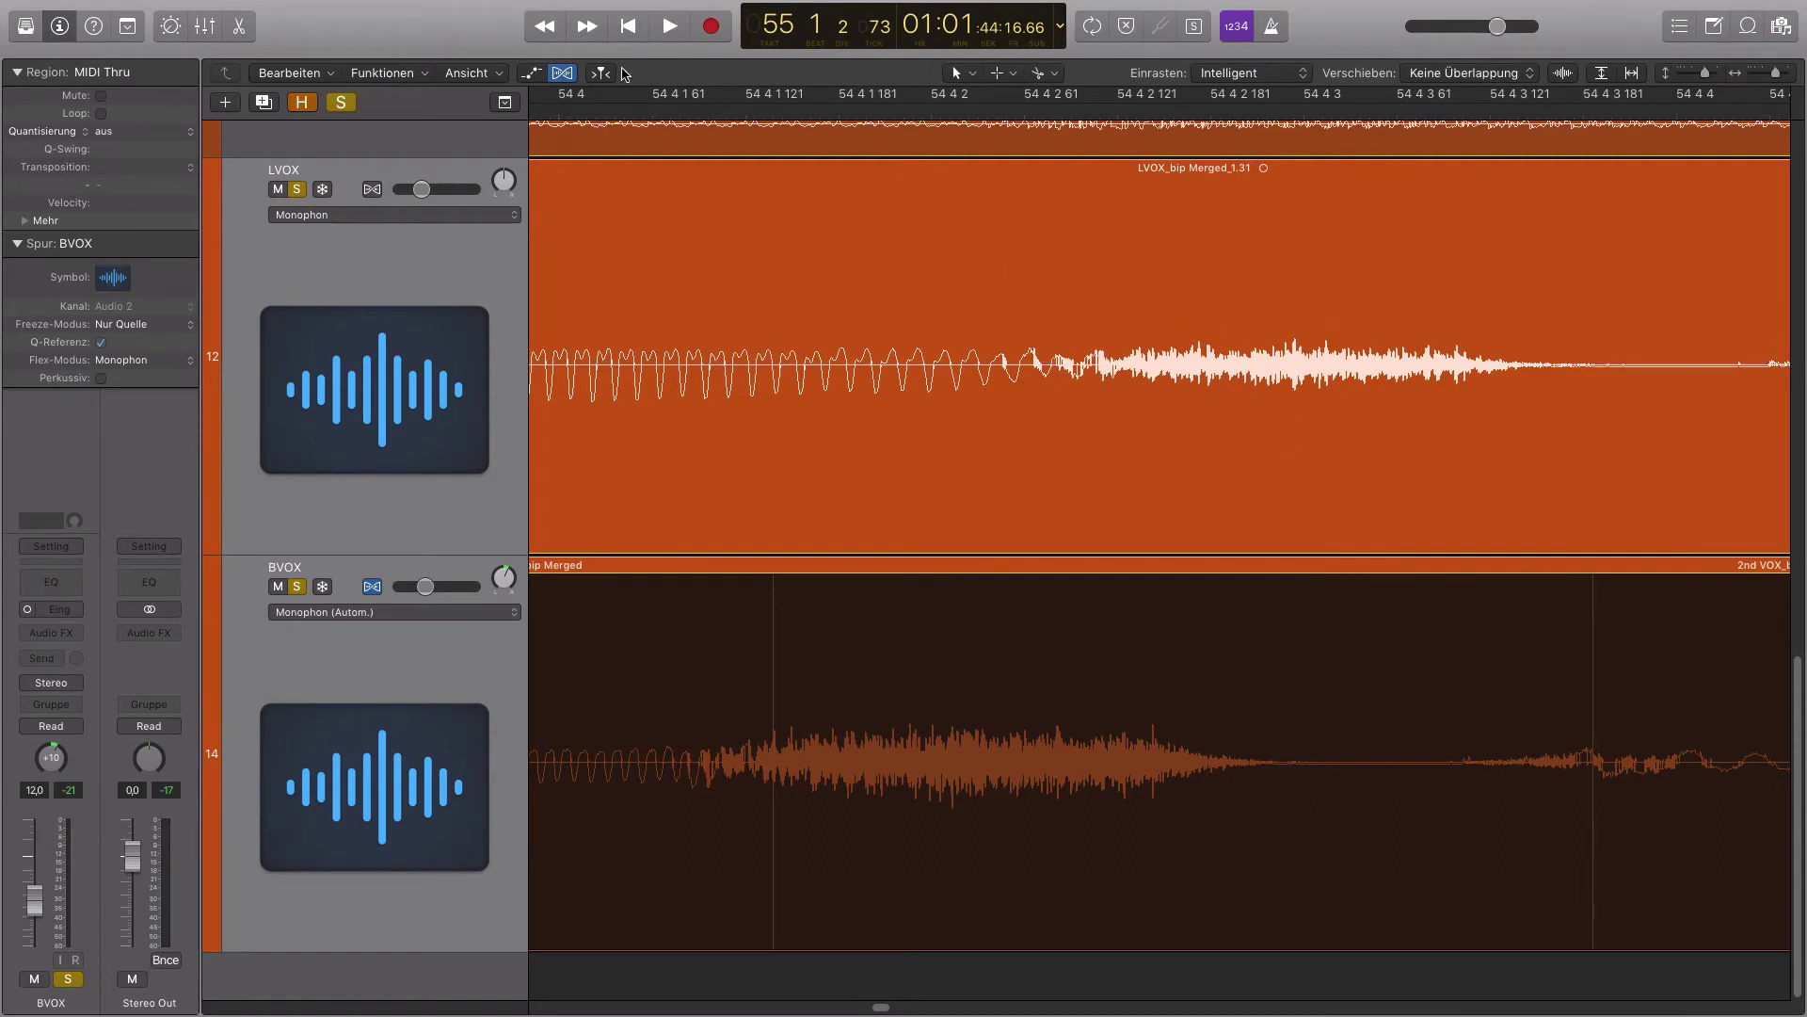
double_click(555, 112)
key(space)
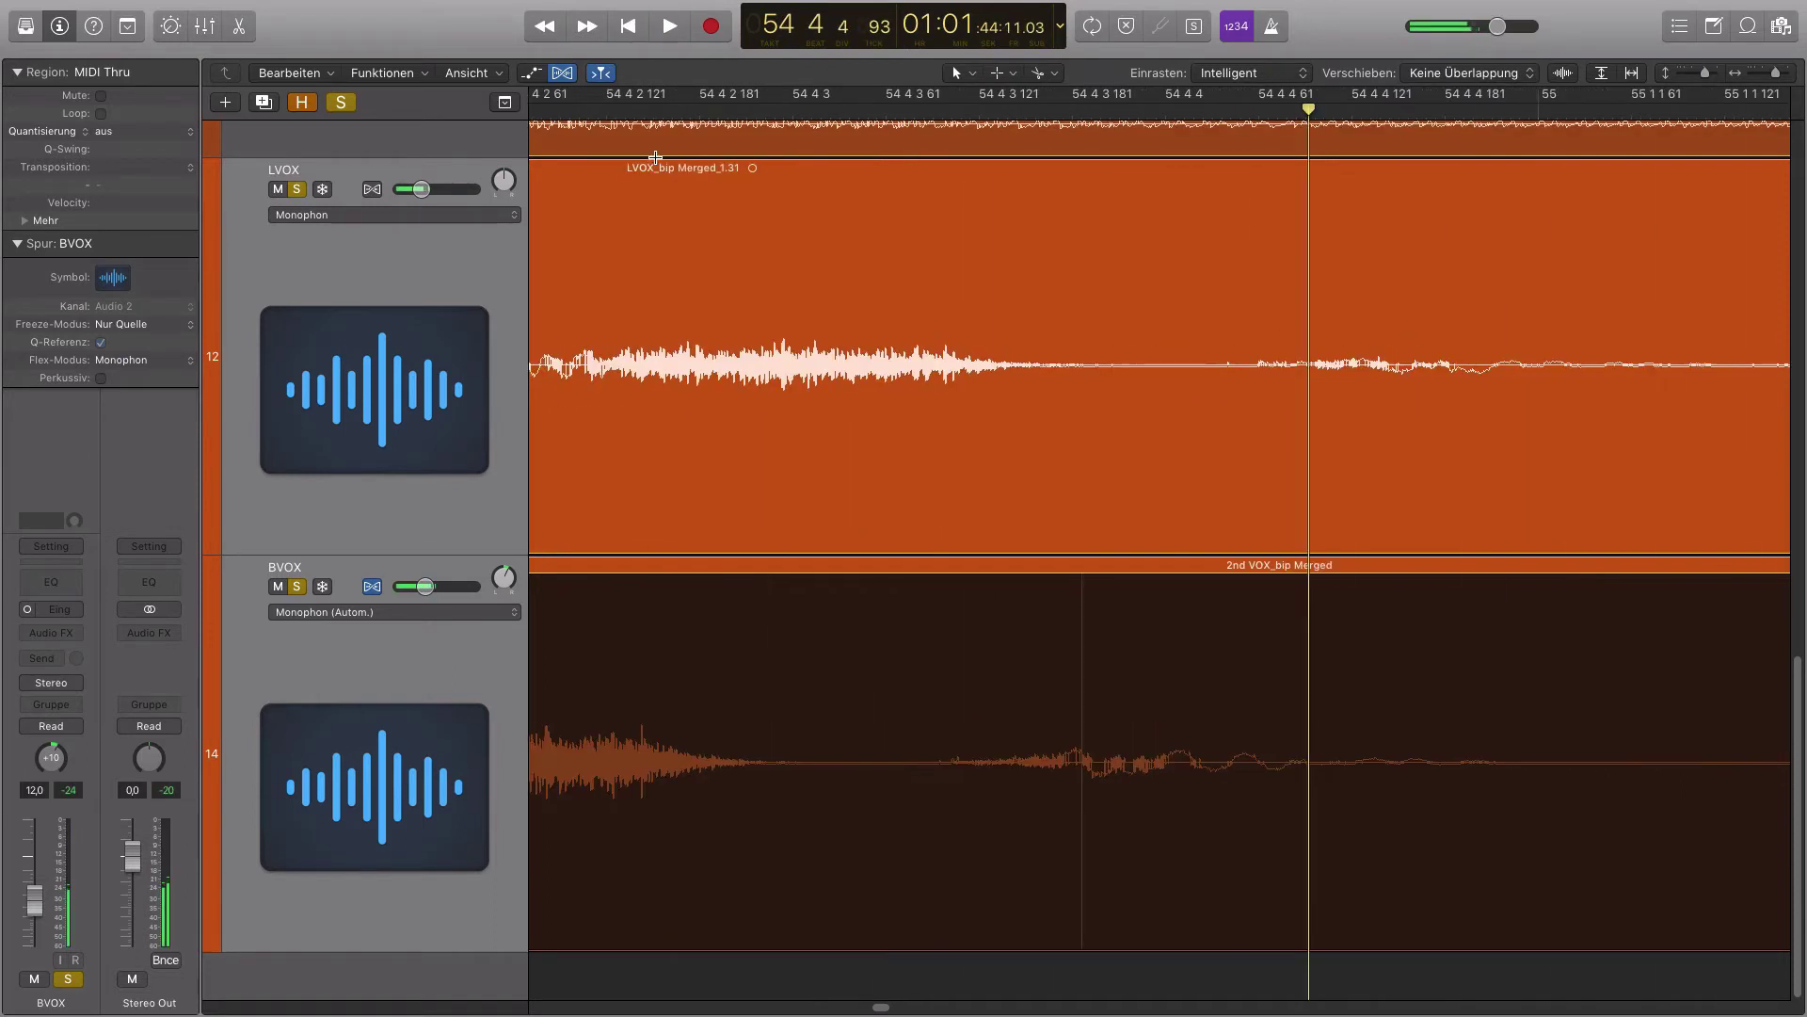
Add a flex marker on BVOX at about 54 4 3 81, at the start of the final consonant, with markers on the neighbouring transients
scroll(975, 565, left, 3)
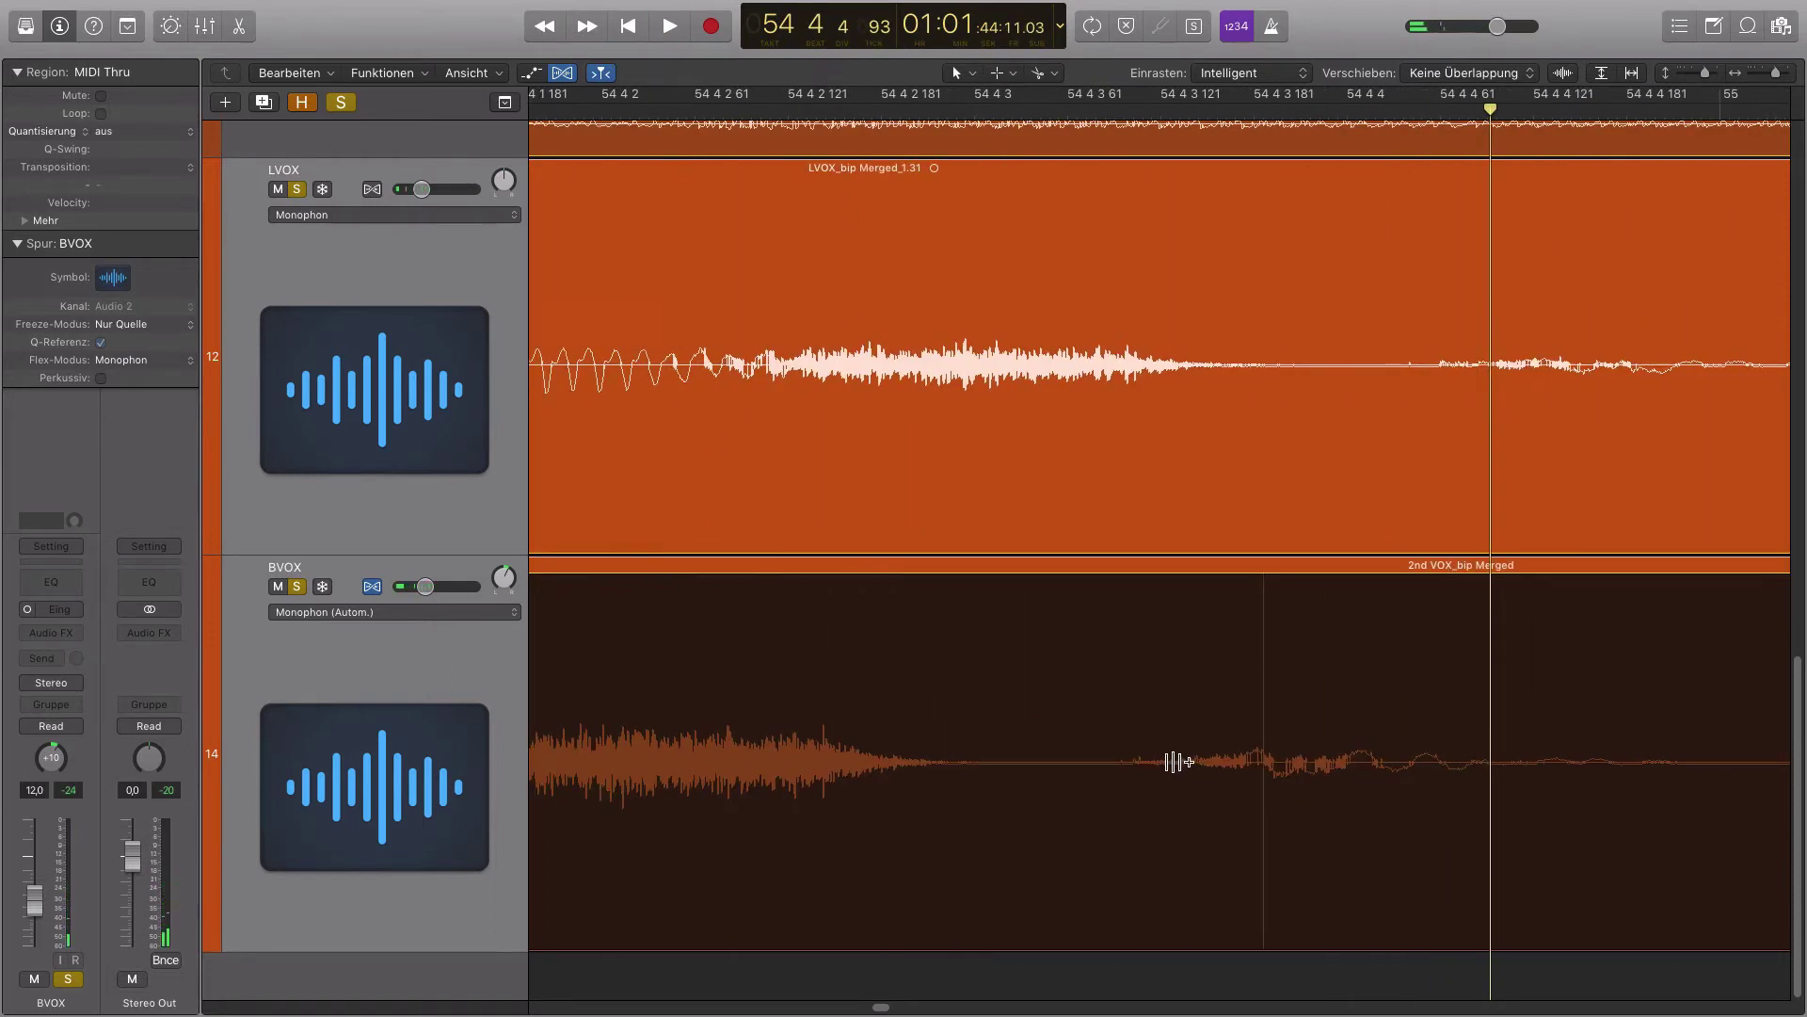
scroll(799, 852, left, 5)
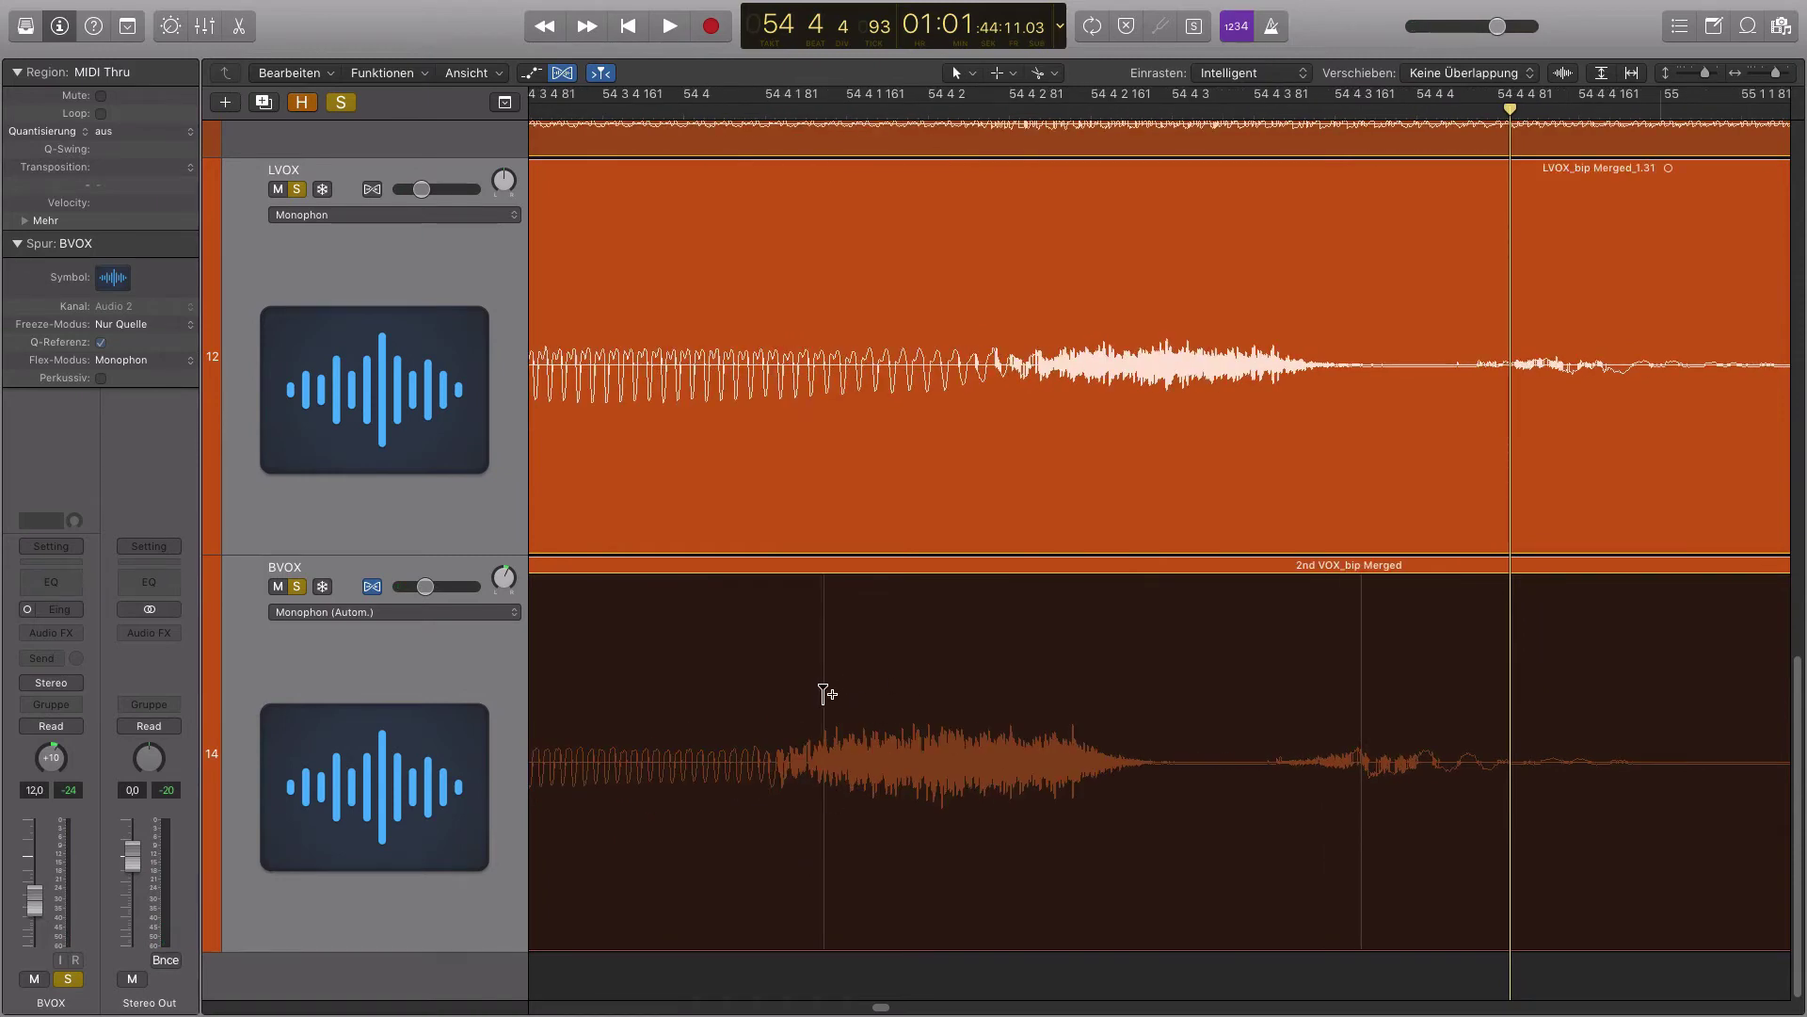
scroll(841, 691, down, 5)
scroll(1082, 699, up, 6)
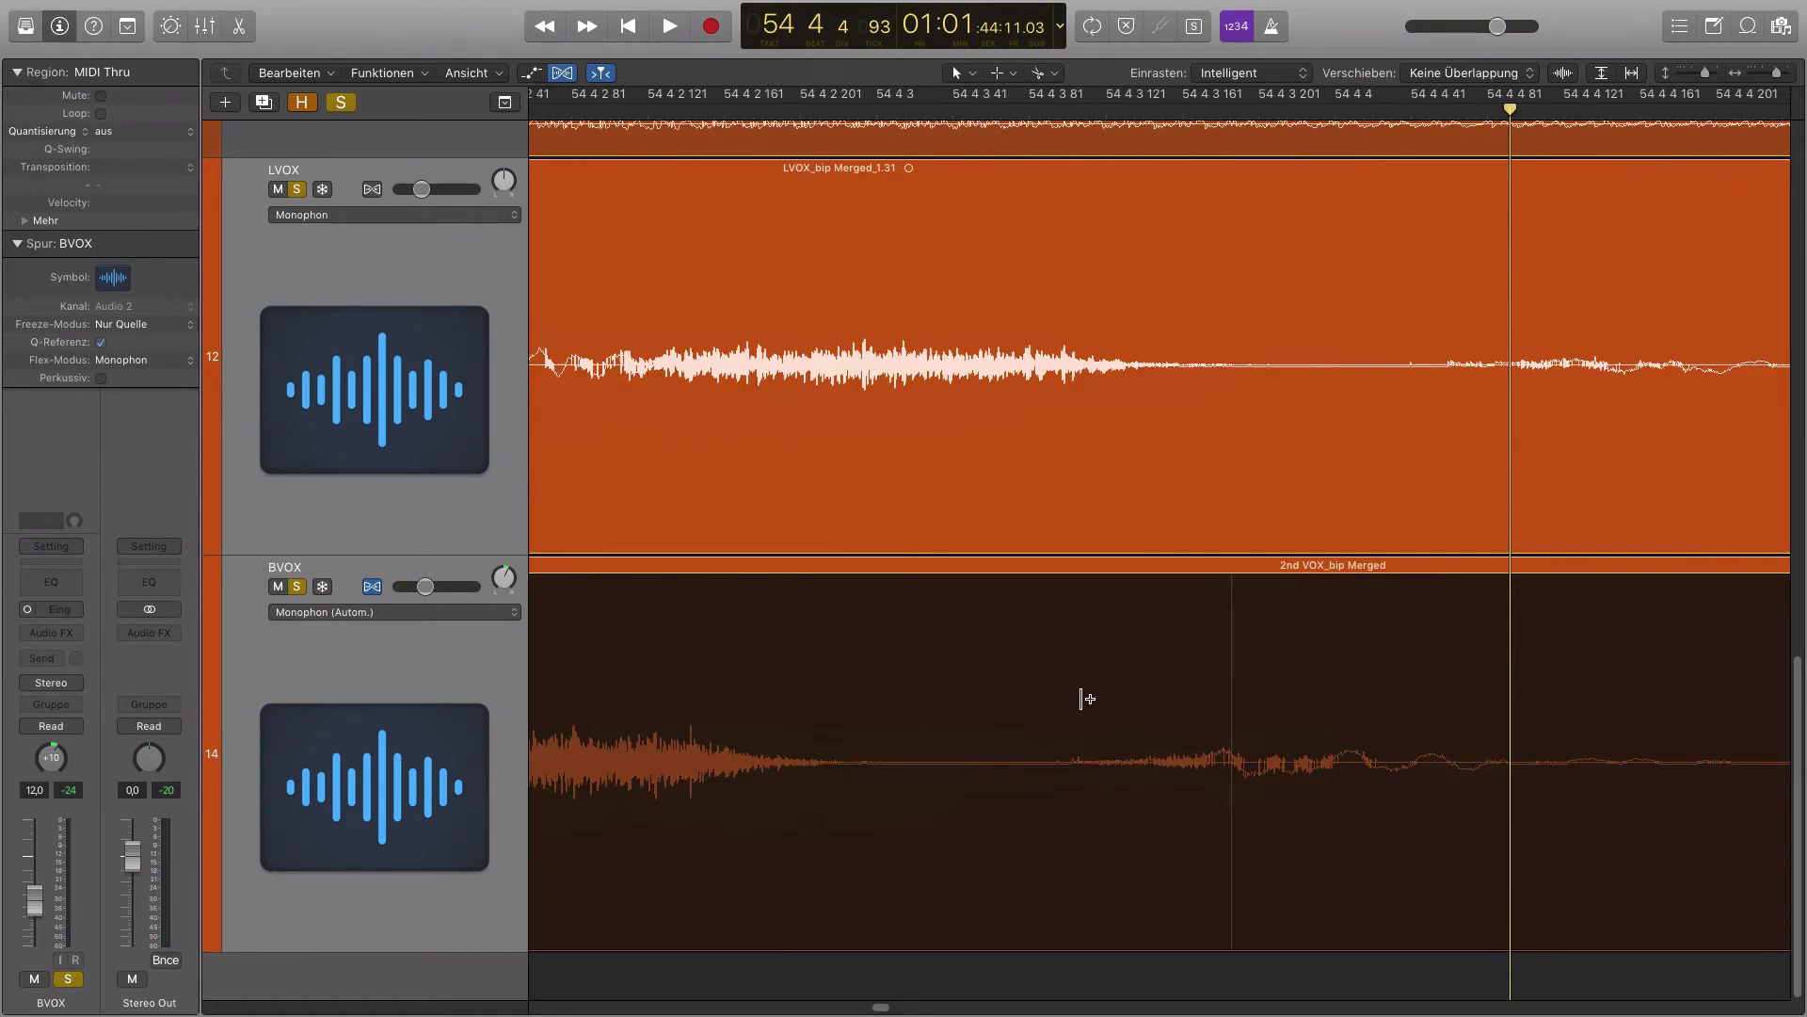
scroll(1088, 699, down, 4)
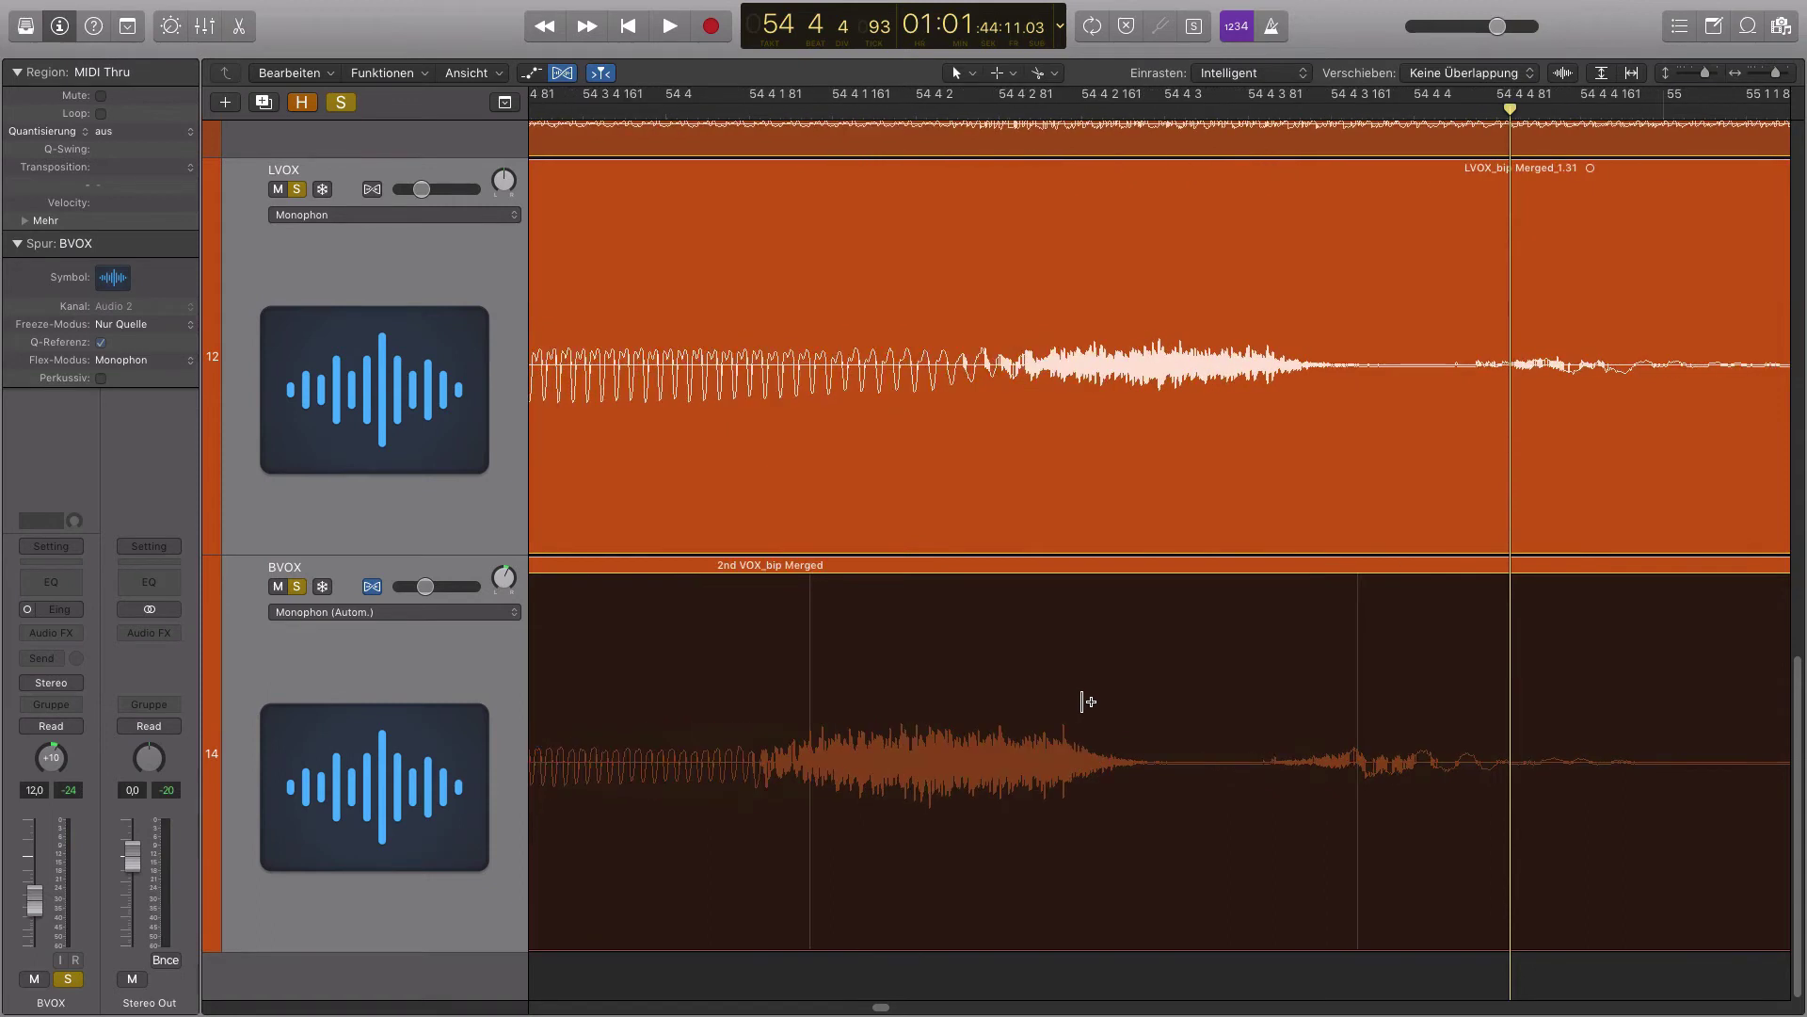
click(1273, 758)
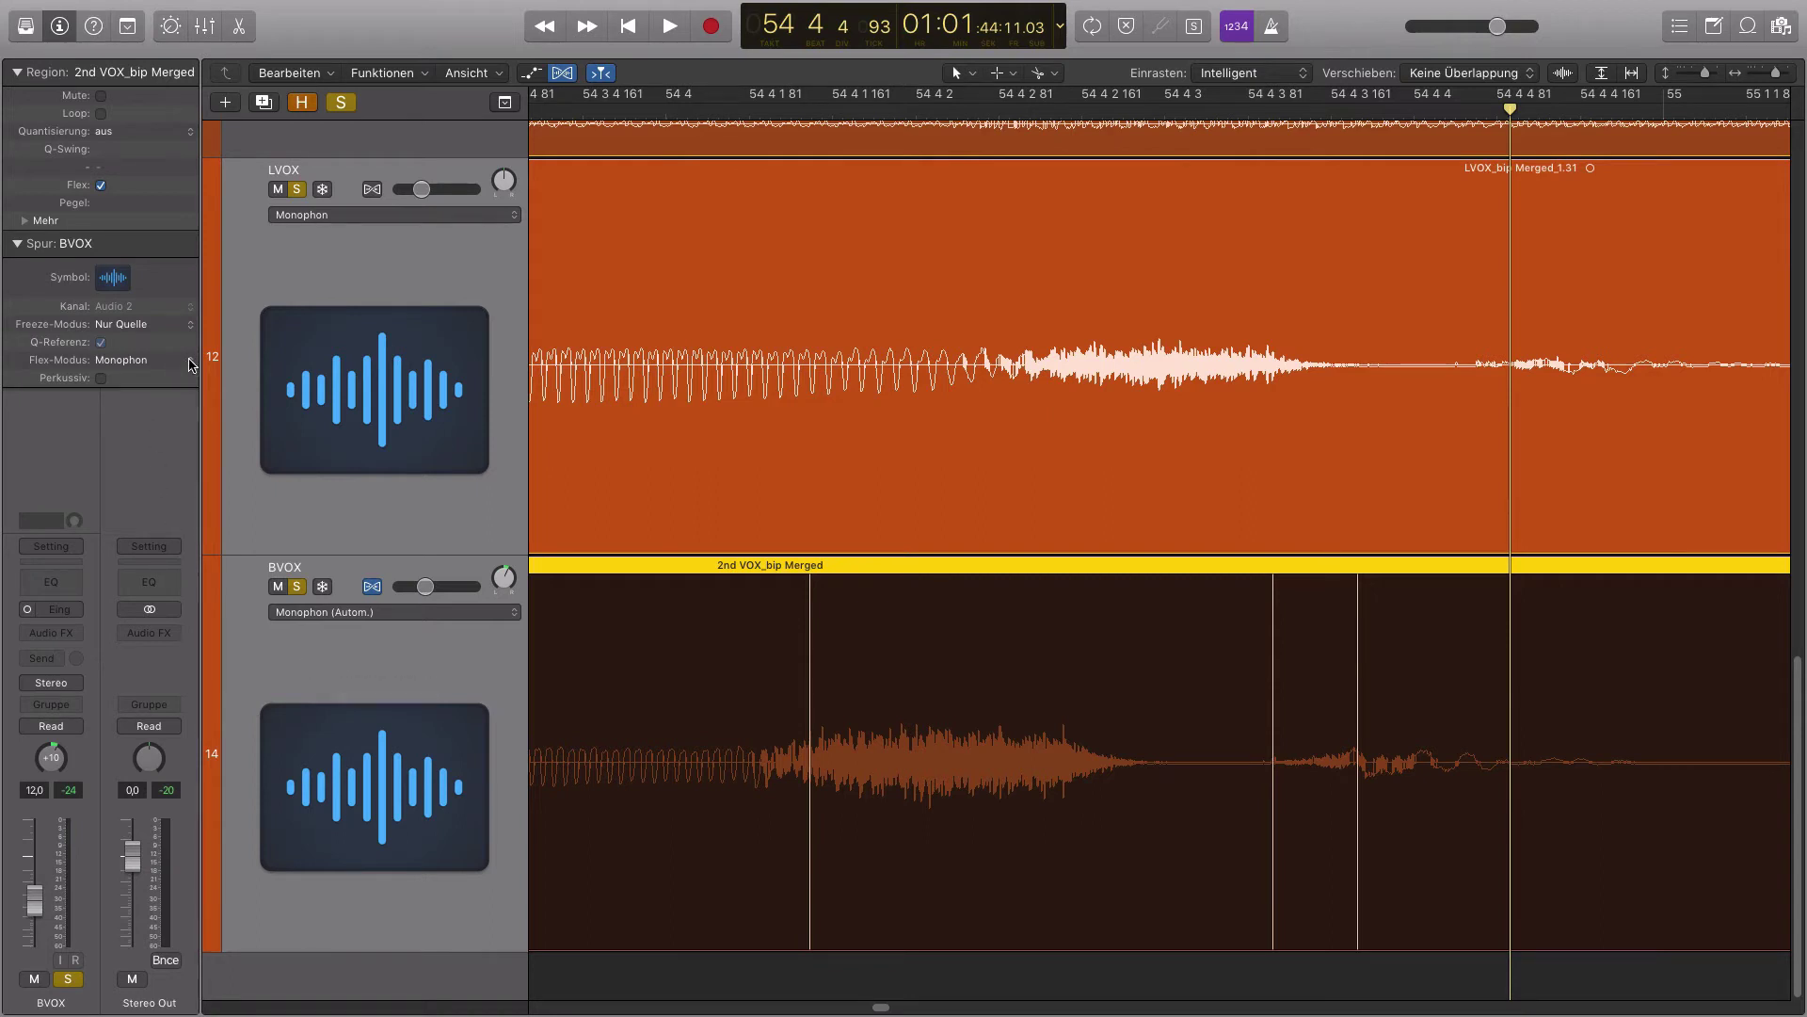
Choose Flex Time - Monophon as the flex mode for the BVOX track
click(189, 362)
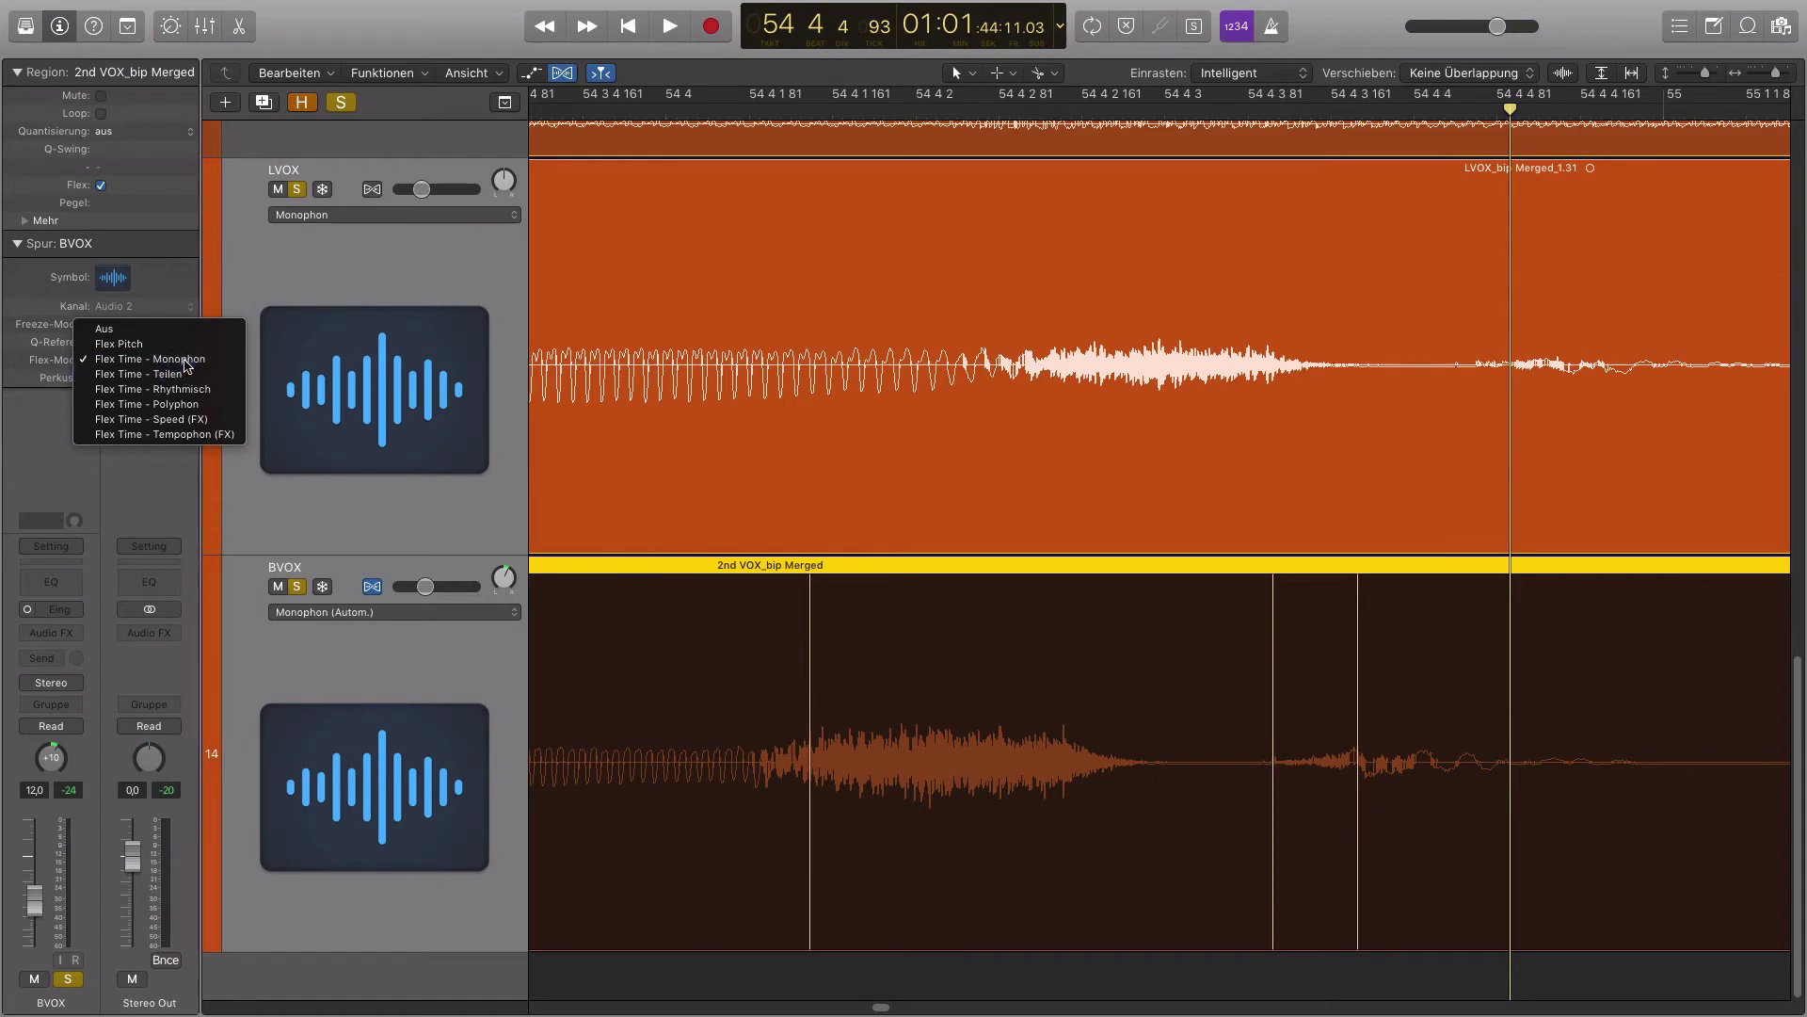
click(174, 359)
scroll(1195, 793, right, 5)
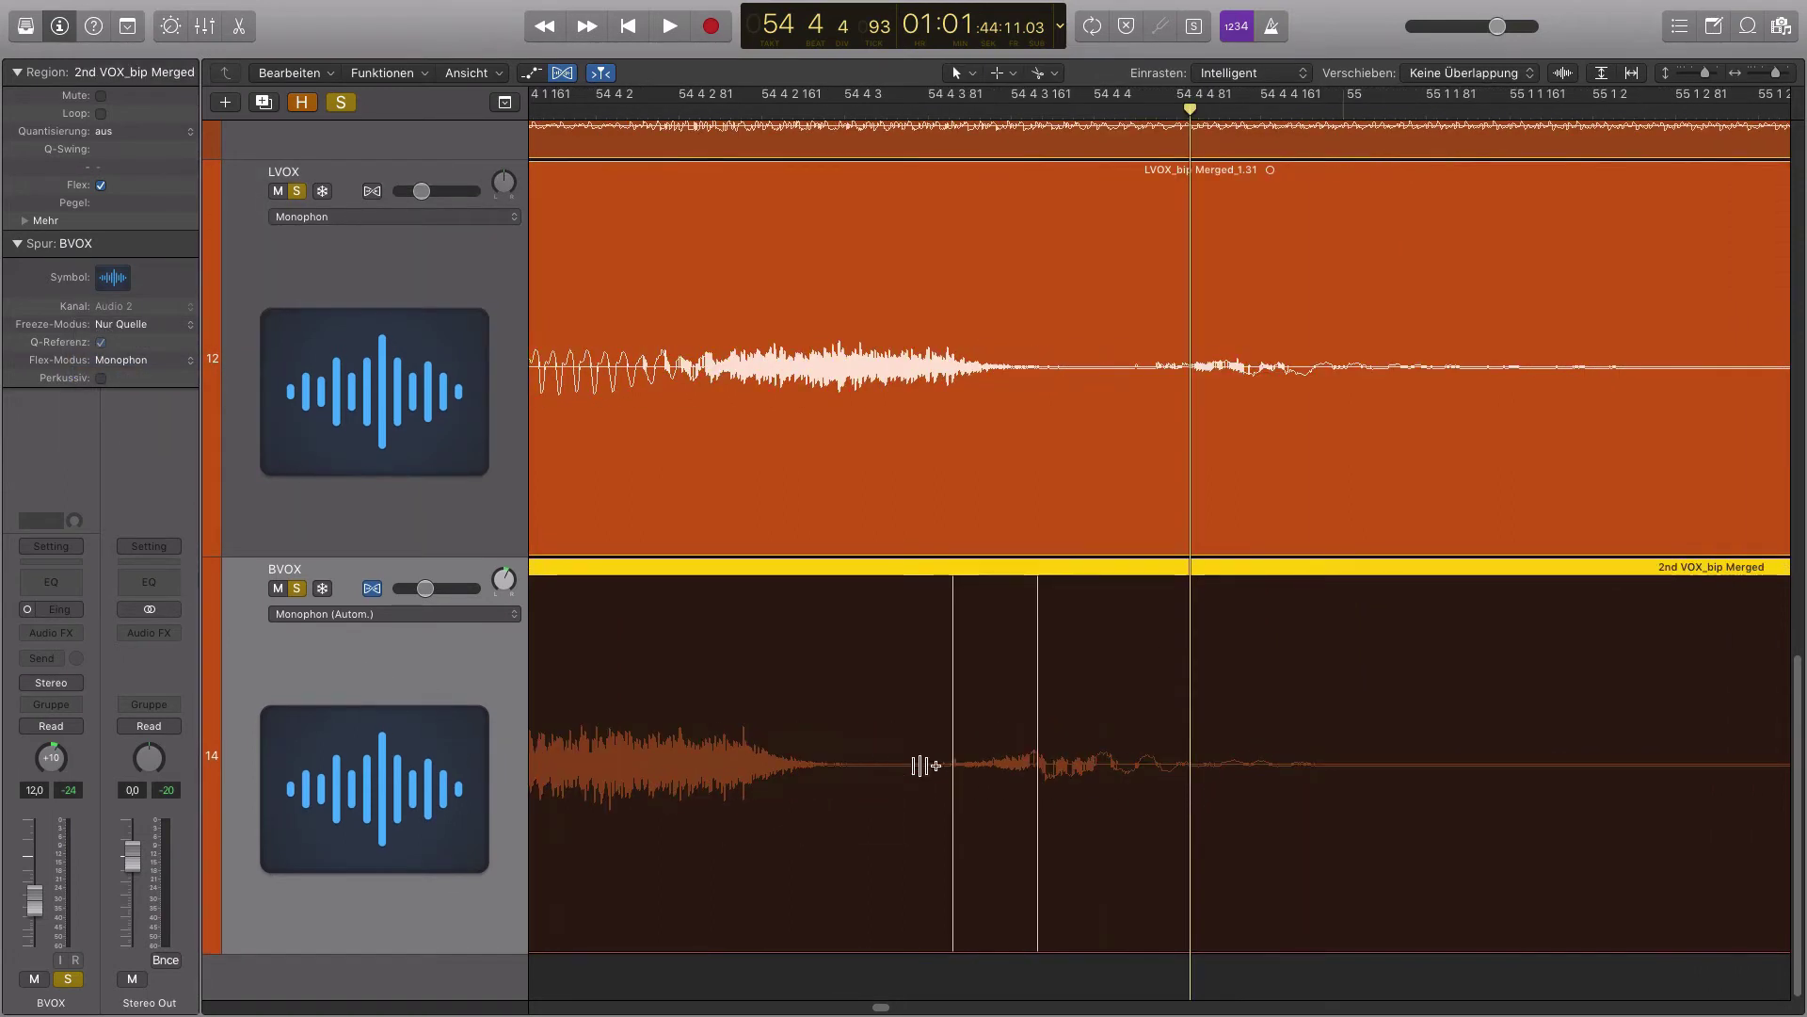
Stretch BVOX's final consonant to match LVOX, shifting its two flex markers later, with the consonant's main transient at about 54 4 4 58
mouse_move(950, 753)
drag(951, 753, 983, 754)
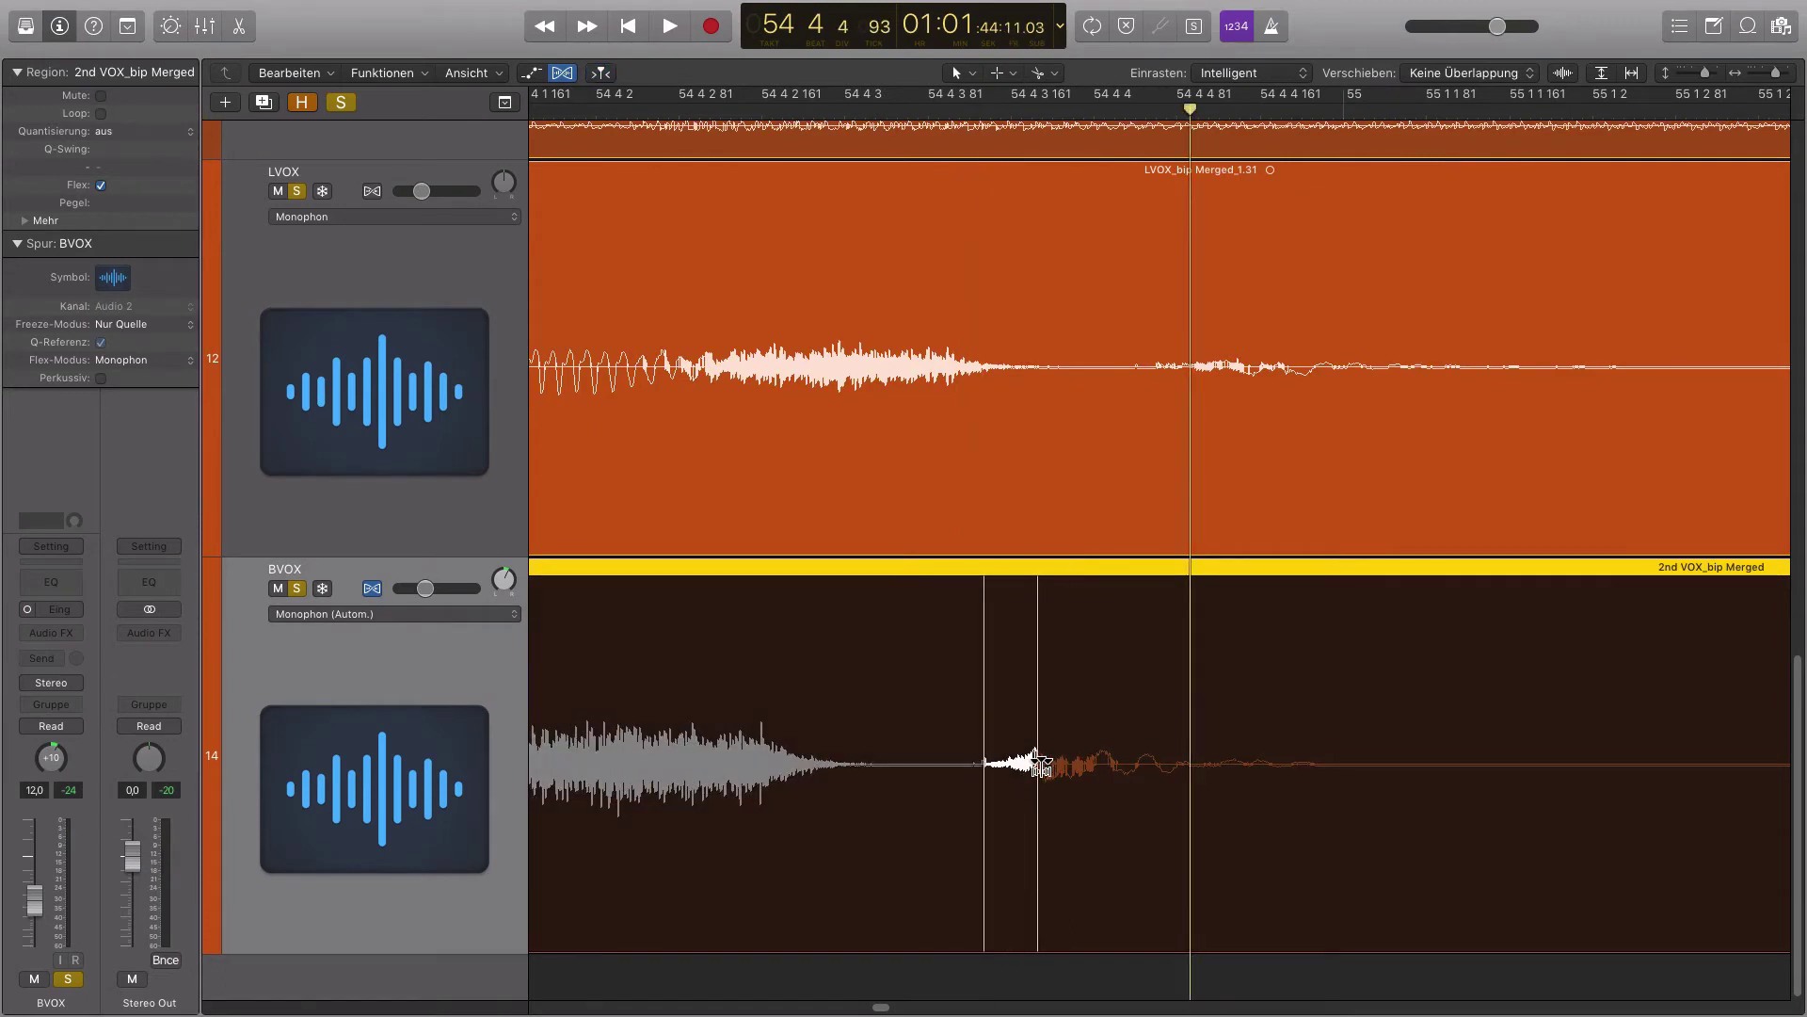
scroll(1398, 767, right, 3)
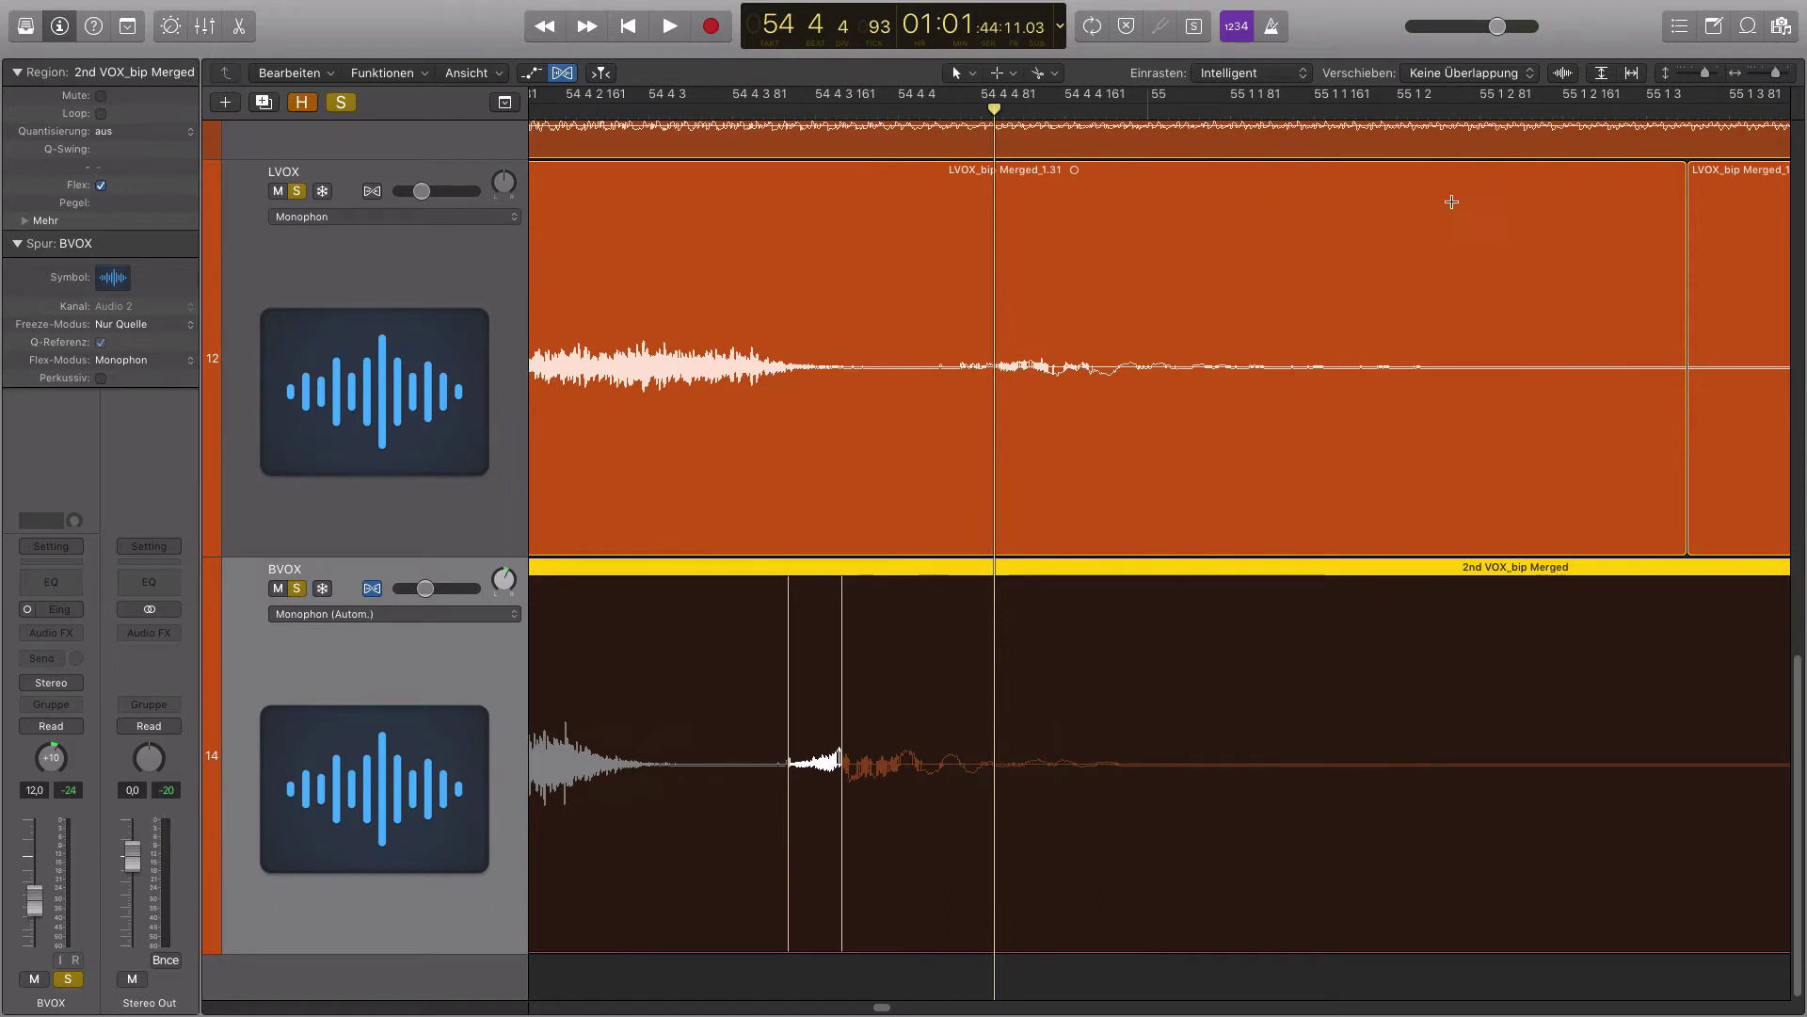
click(1452, 113)
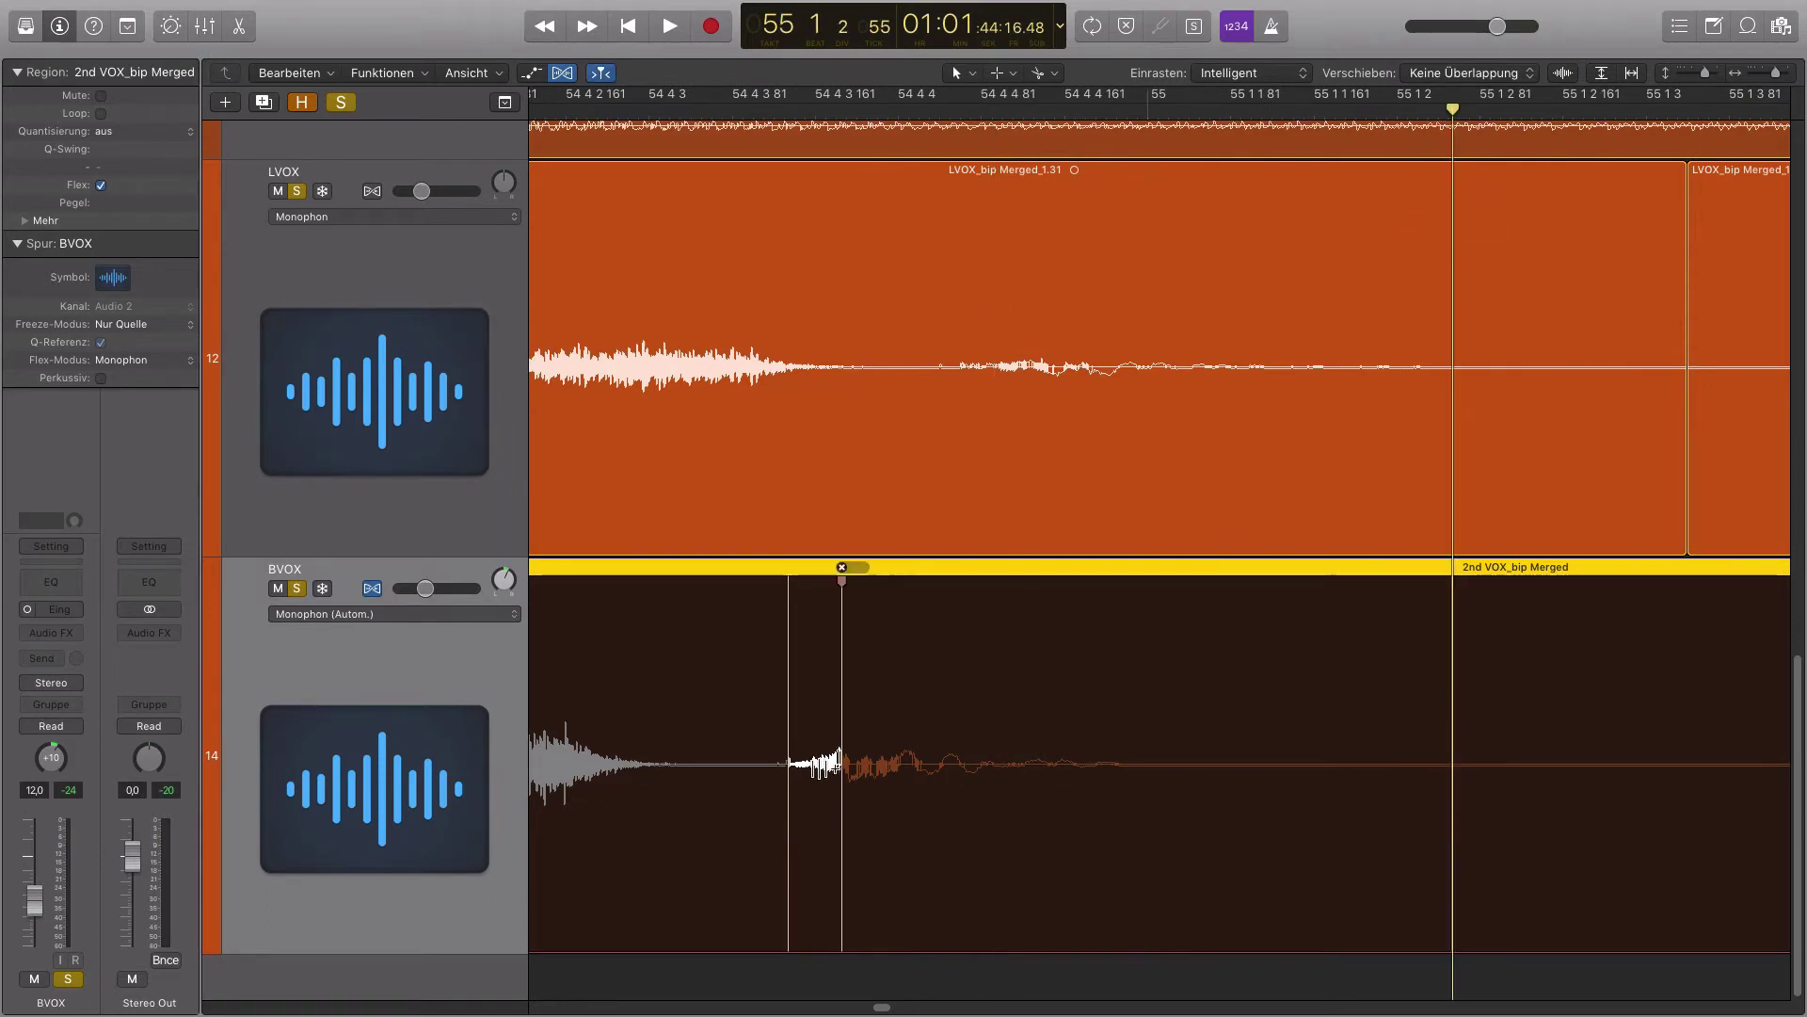
drag(843, 760, 961, 761)
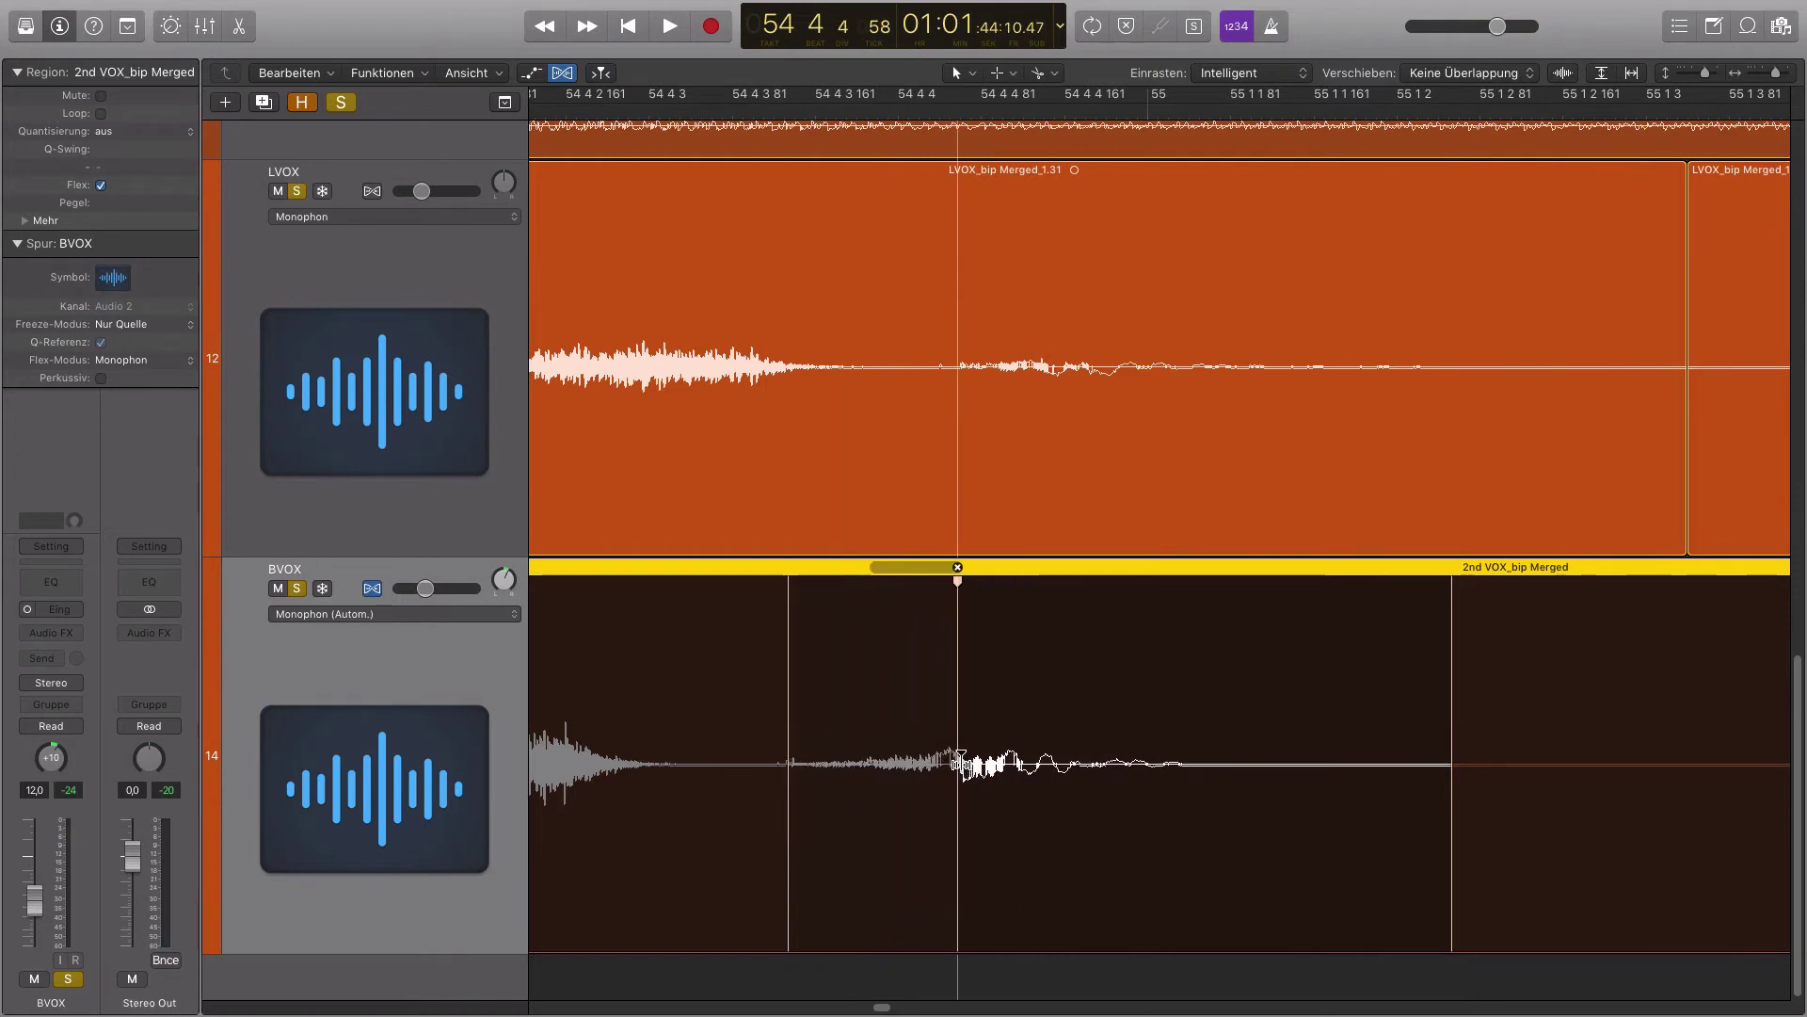
drag(792, 761, 887, 762)
Move the flex marker at the start of BVOX's closing sibilant later to match LVOX's sibilant after 54 4 2, and play the ending
scroll(706, 696, left, 5)
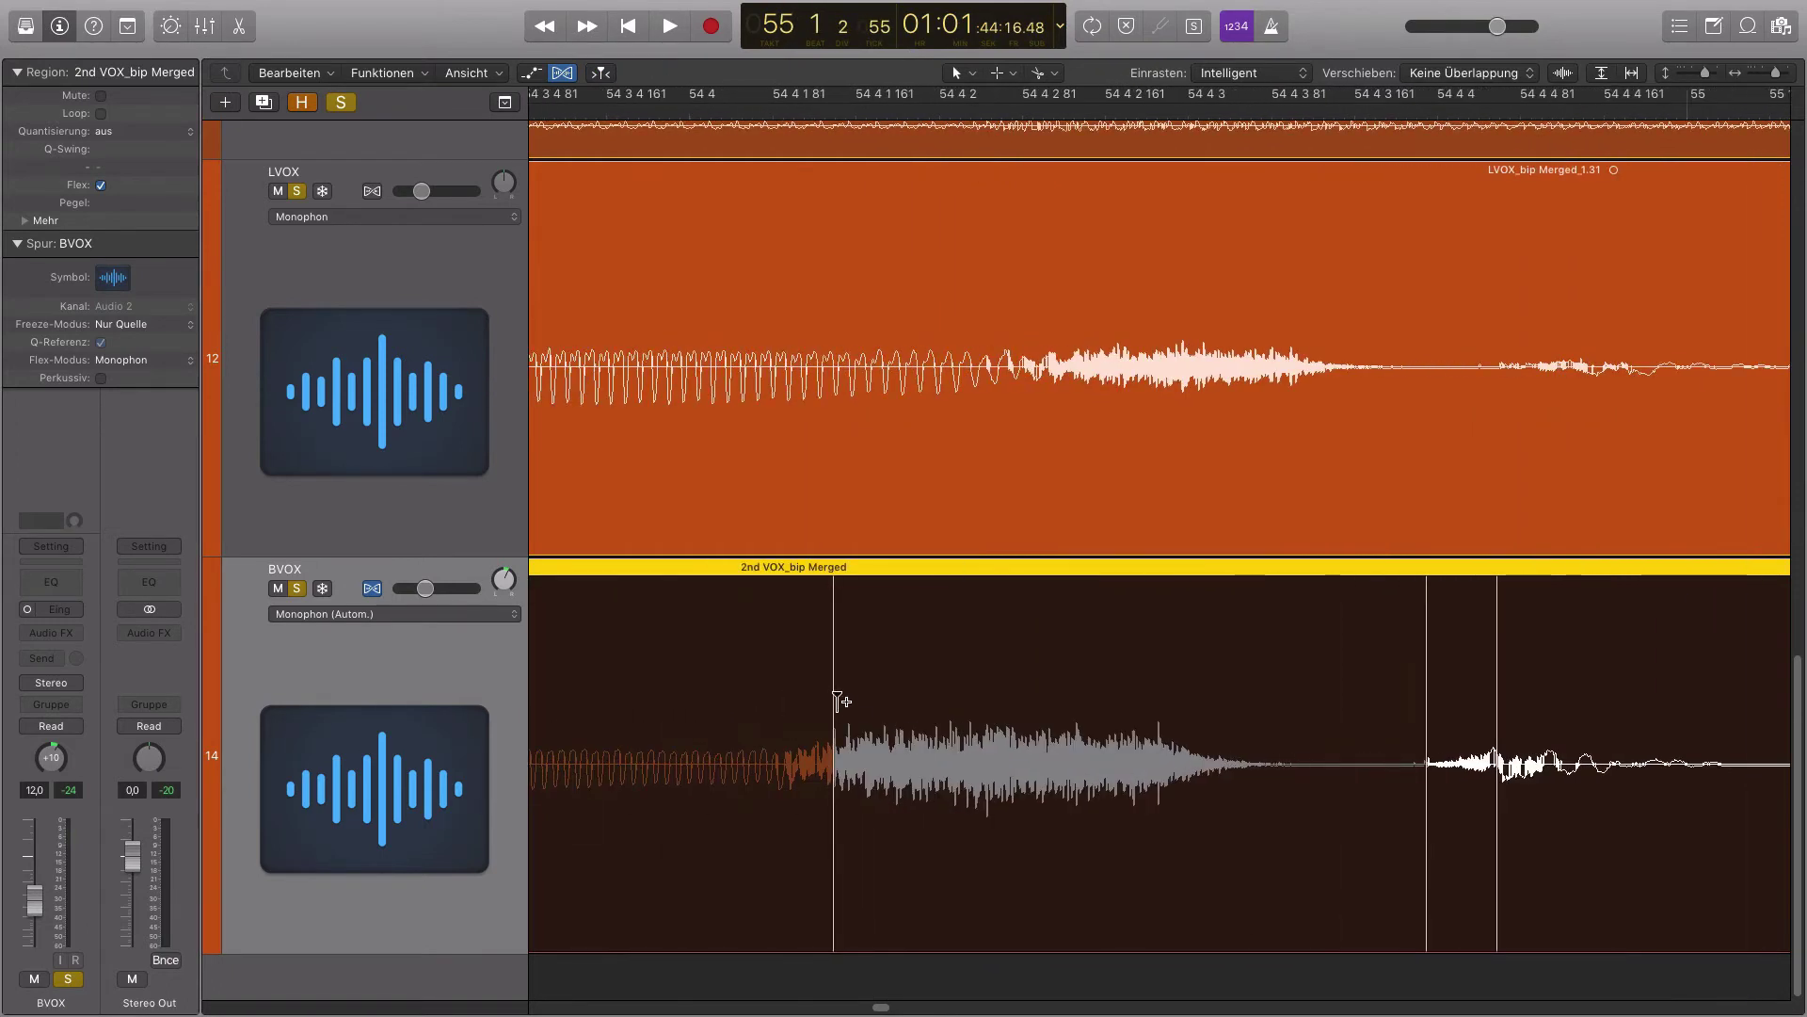
drag(835, 704, 1022, 708)
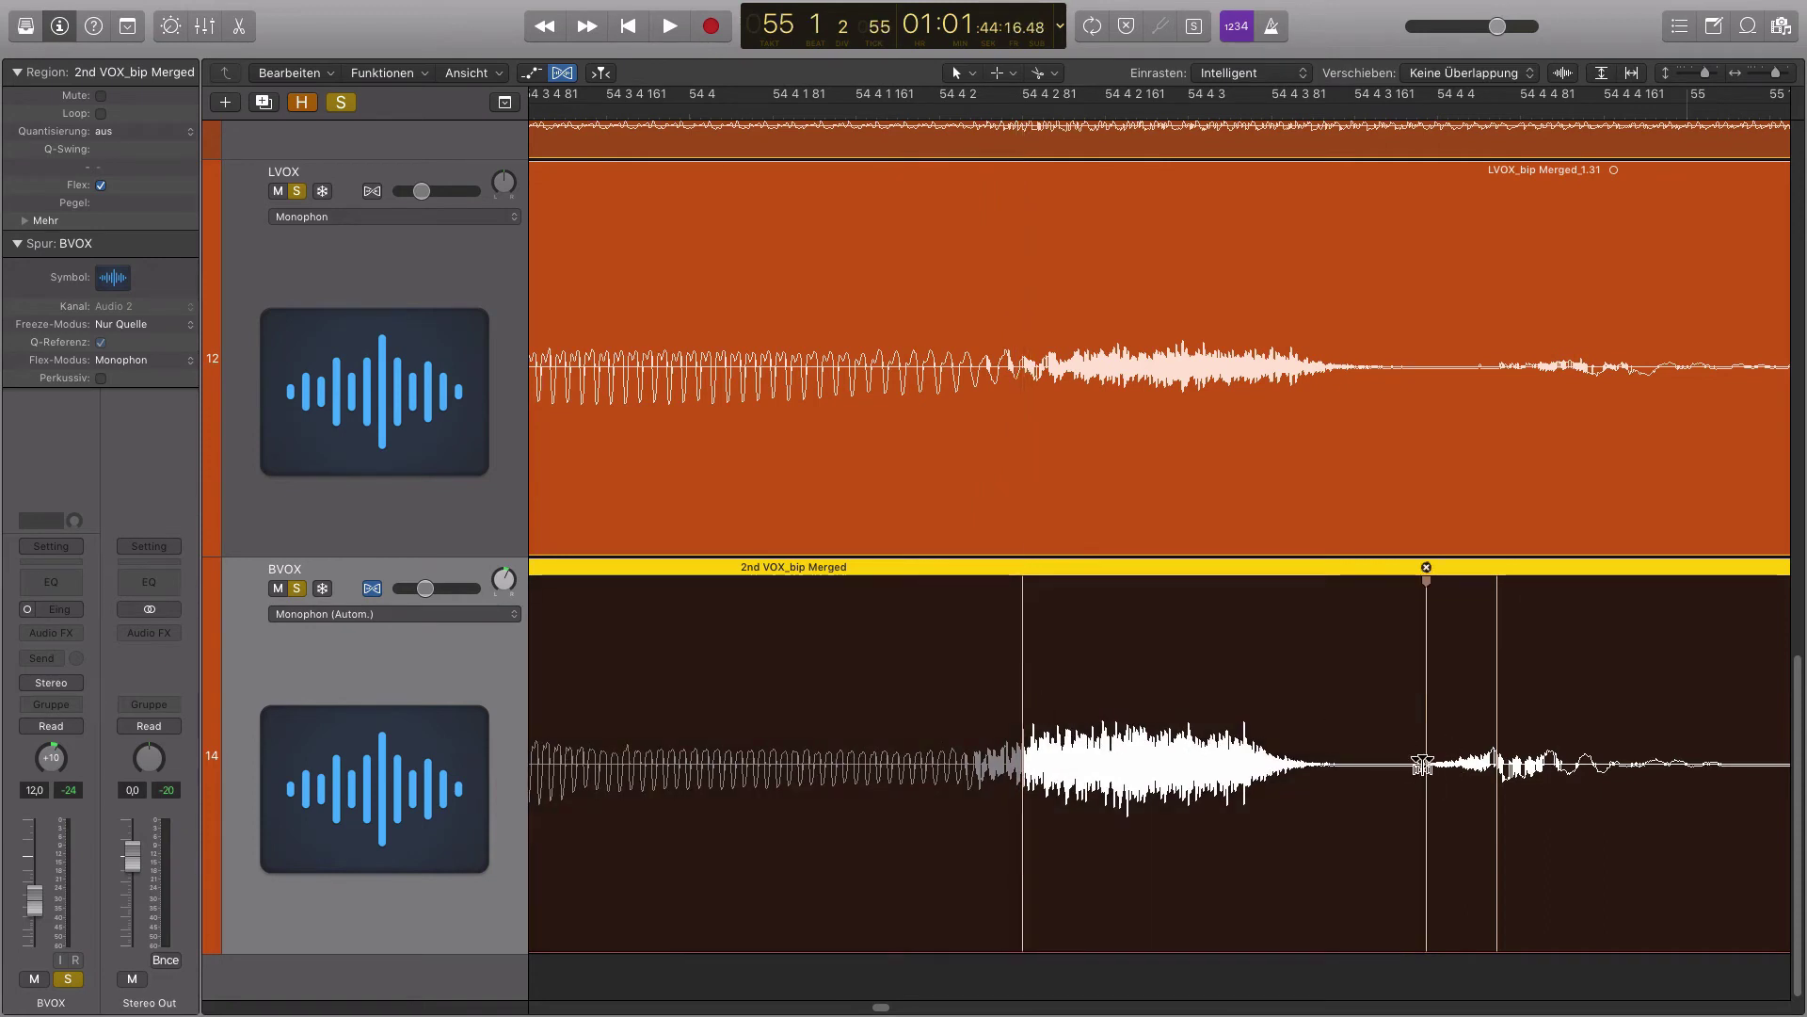
double_click(602, 107)
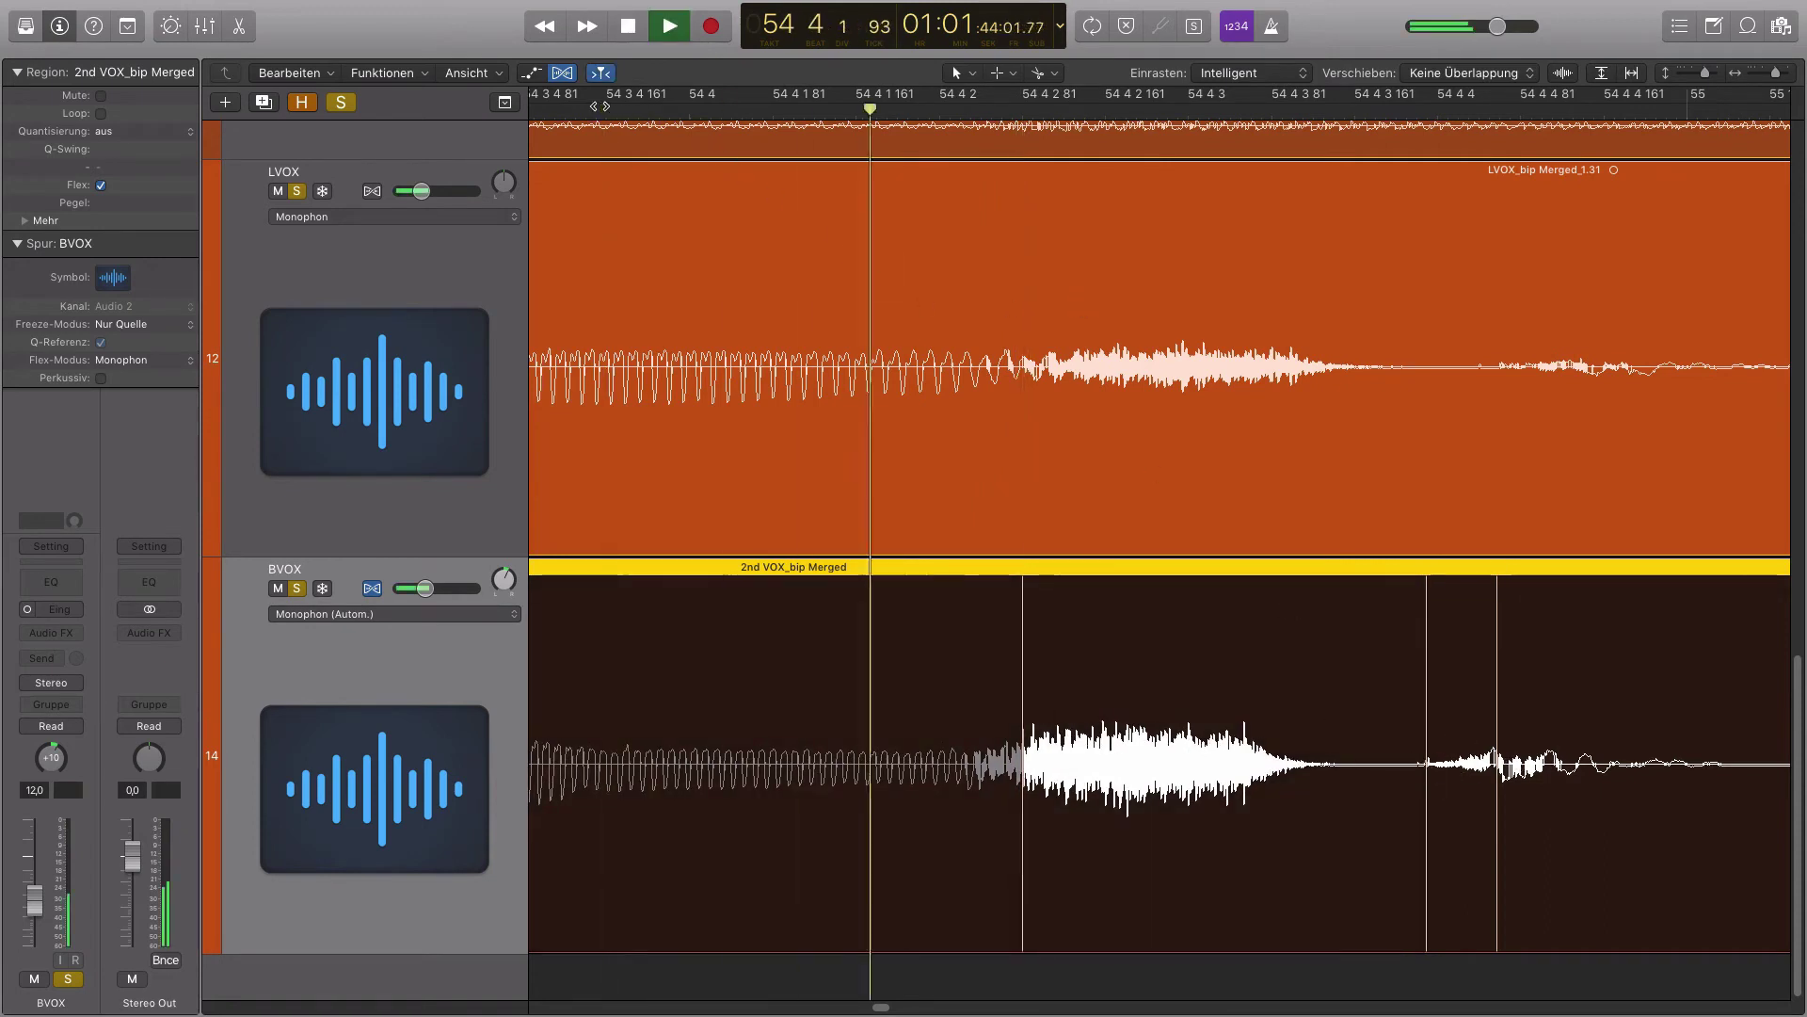
key(space)
Play the whole phrase on both vocal tracks from about bar 54, and set the playhead to 54 2 1 1
key(super+Left)
key(super+Left)
key(super+Left)
key(super+Left)
key(super+Left)
key(super+Left)
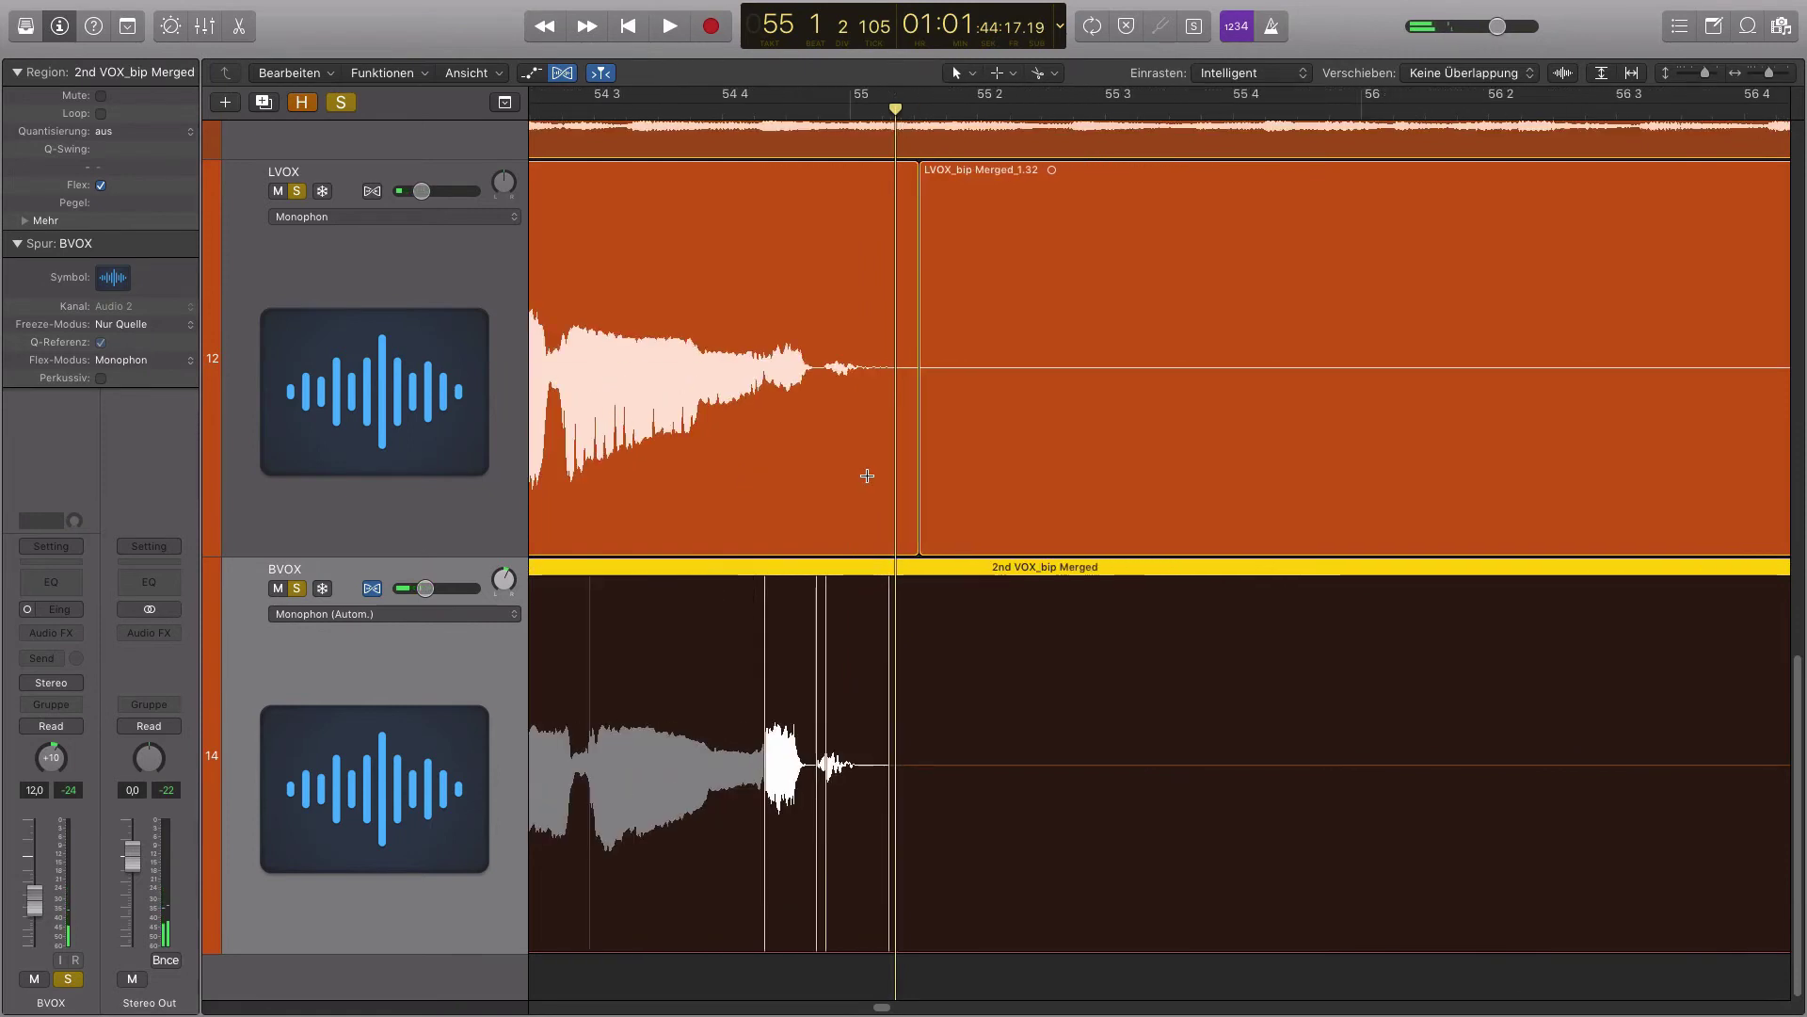
scroll(867, 476, left, 6)
double_click(899, 110)
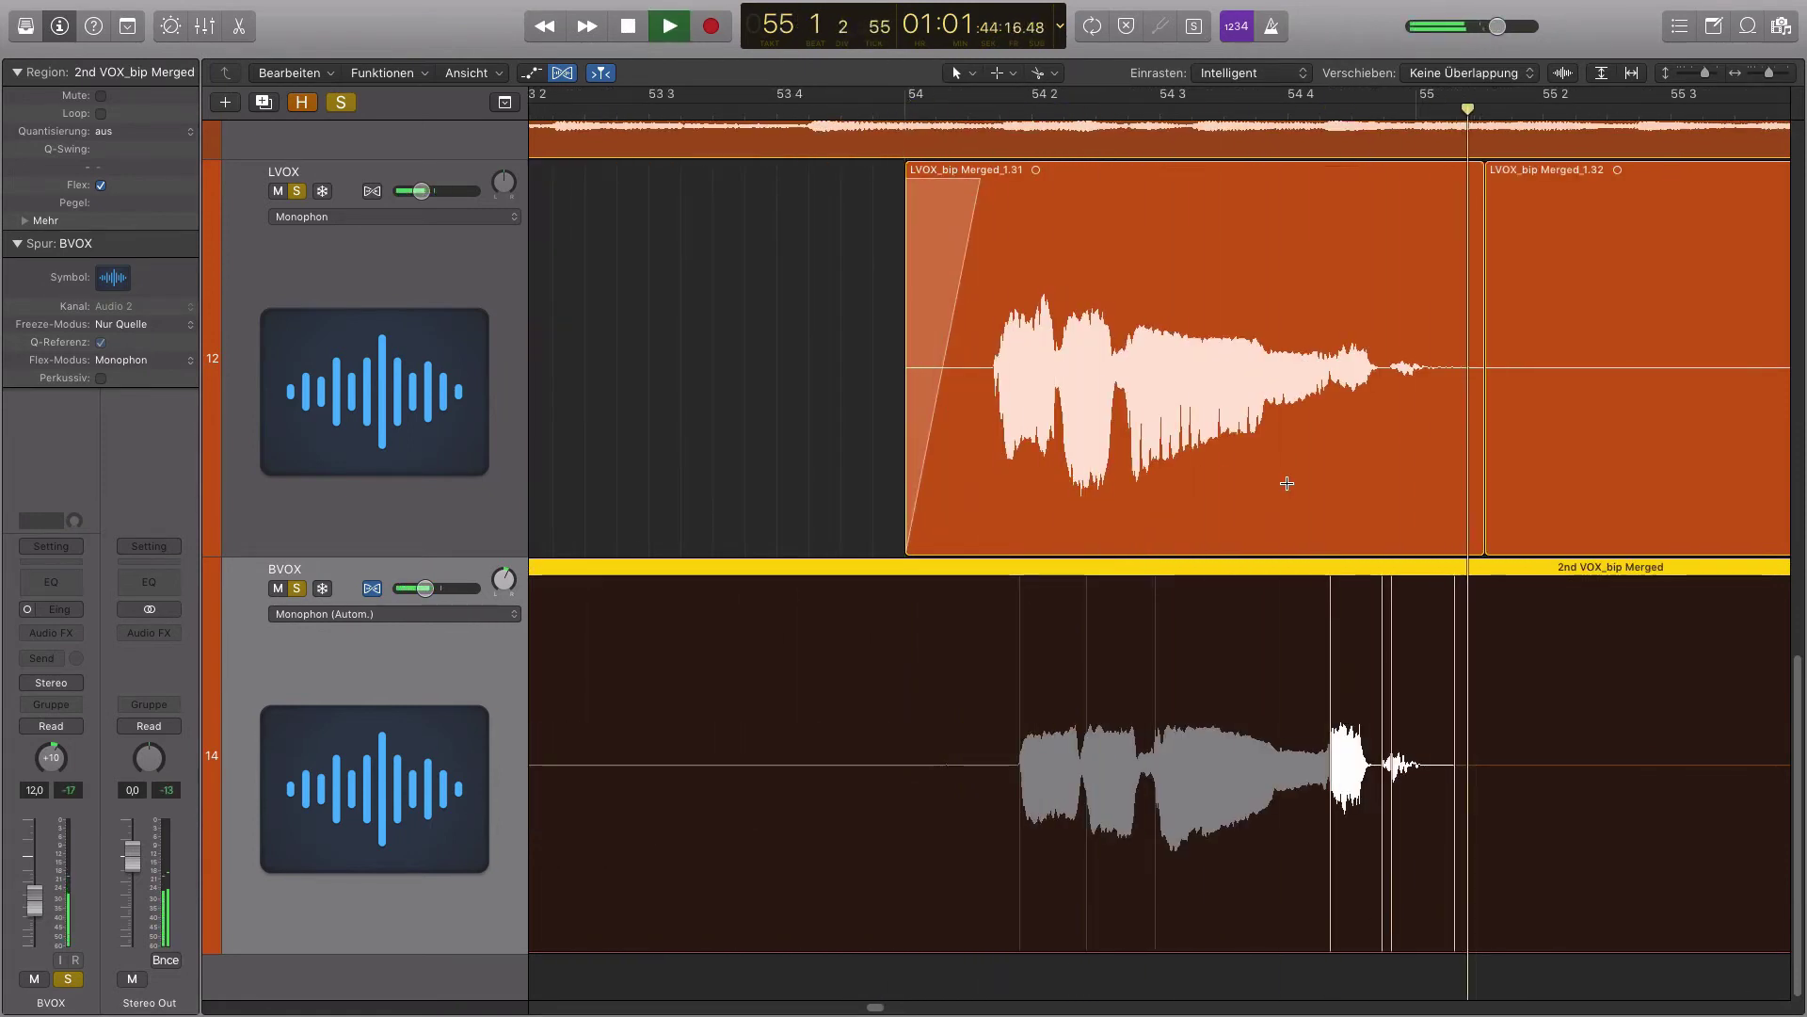
key(space)
click(1000, 110)
drag(1021, 113, 1032, 113)
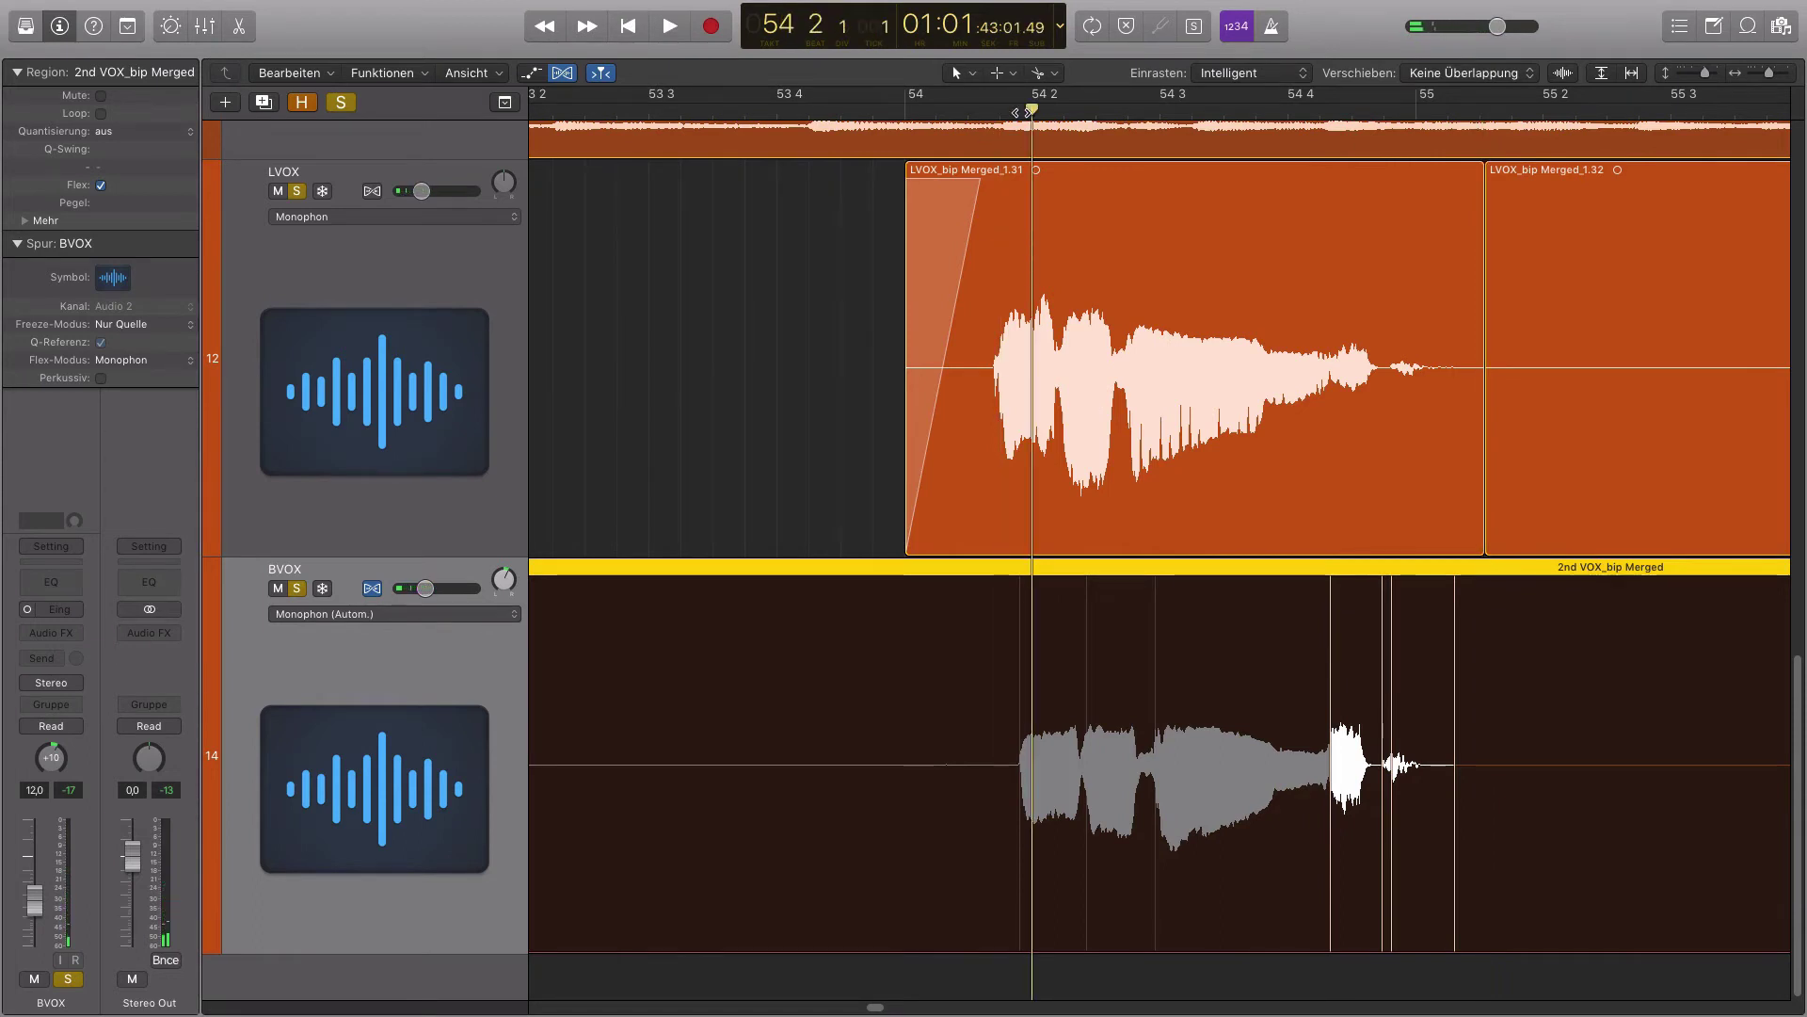
Shift BVOX's flex markers at the phrase start and the next two syllables earlier to line them up with LVOX
scroll(1009, 471, right, 4)
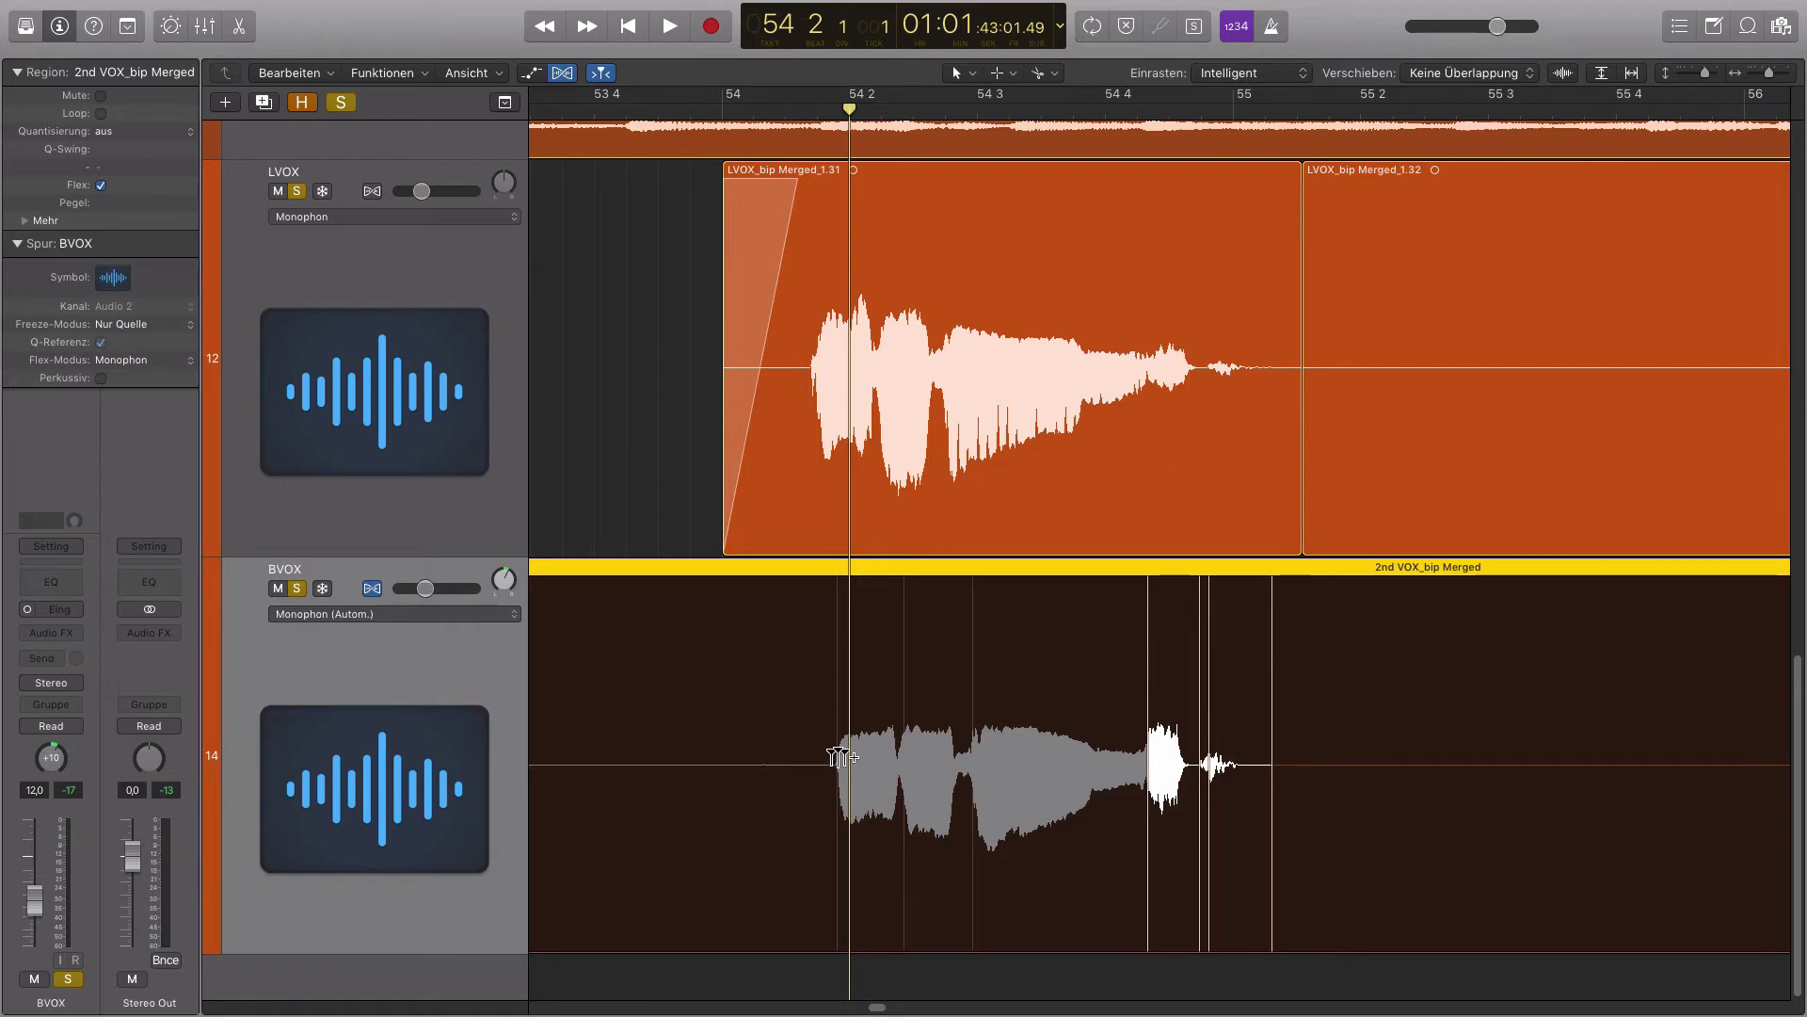
click(838, 758)
mouse_move(838, 758)
mouse_down()
mouse_move(817, 757)
mouse_move(902, 739)
mouse_move(881, 737)
mouse_up()
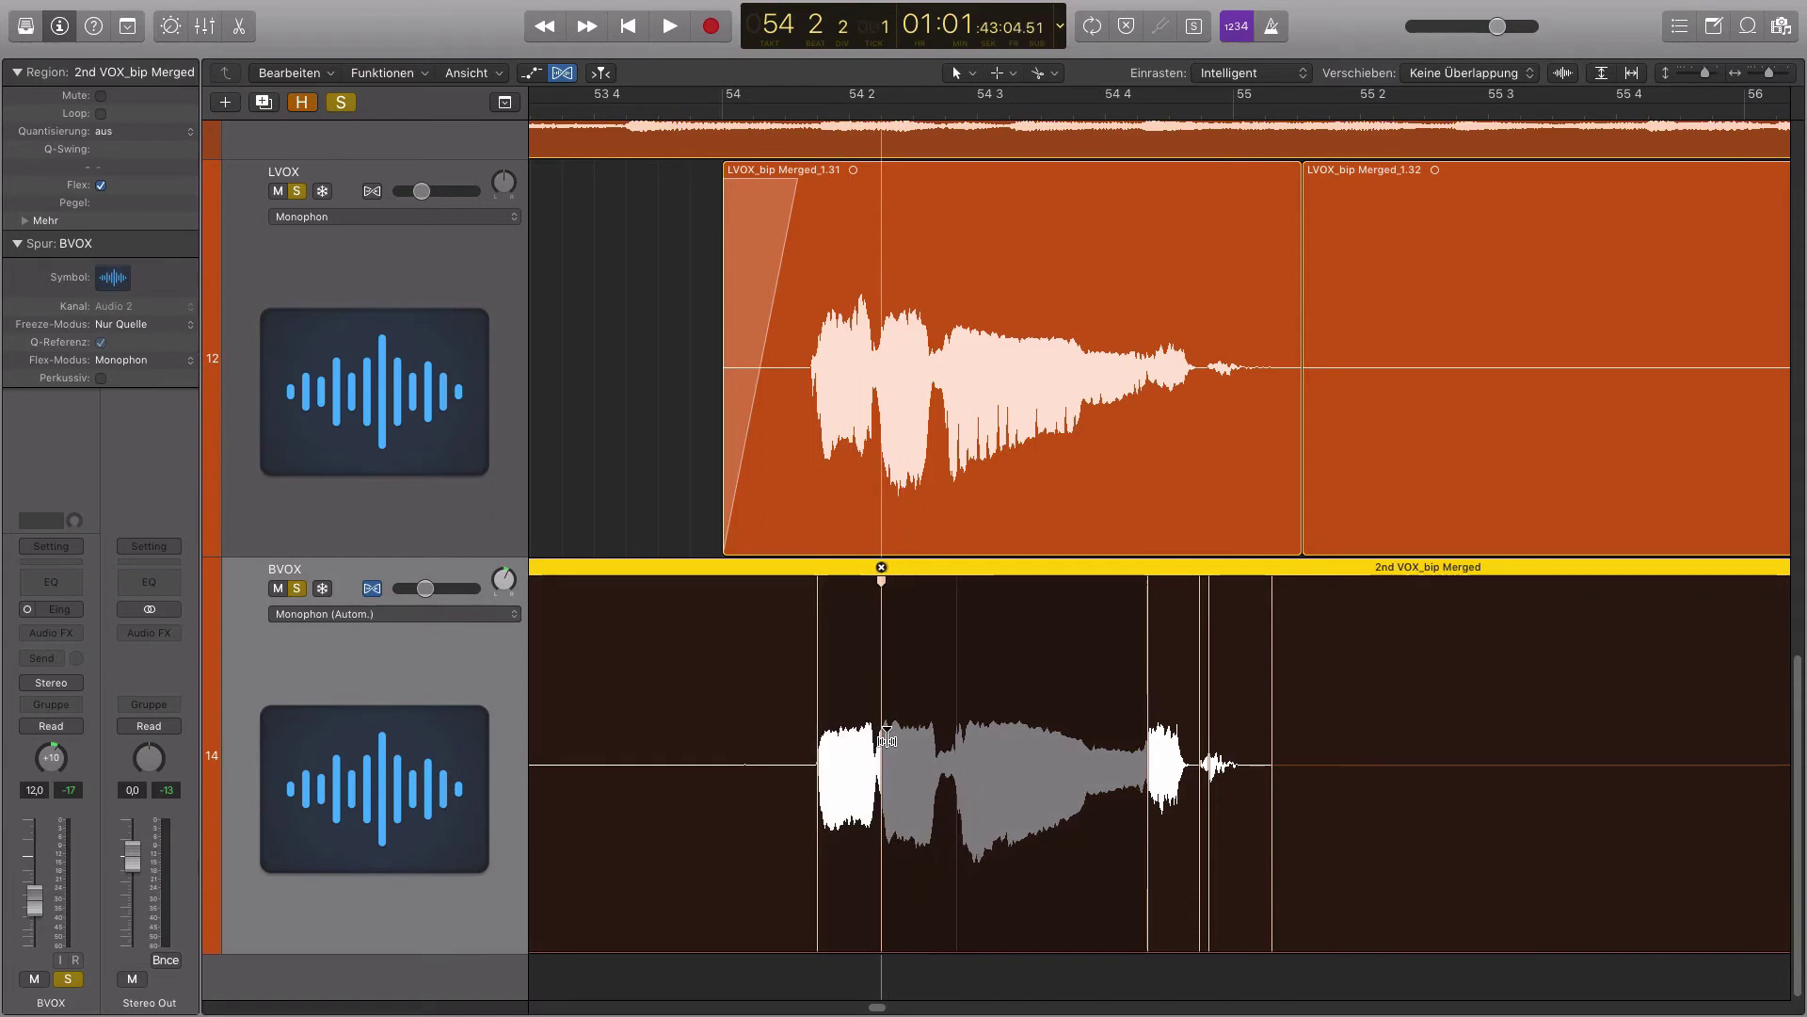
click(953, 725)
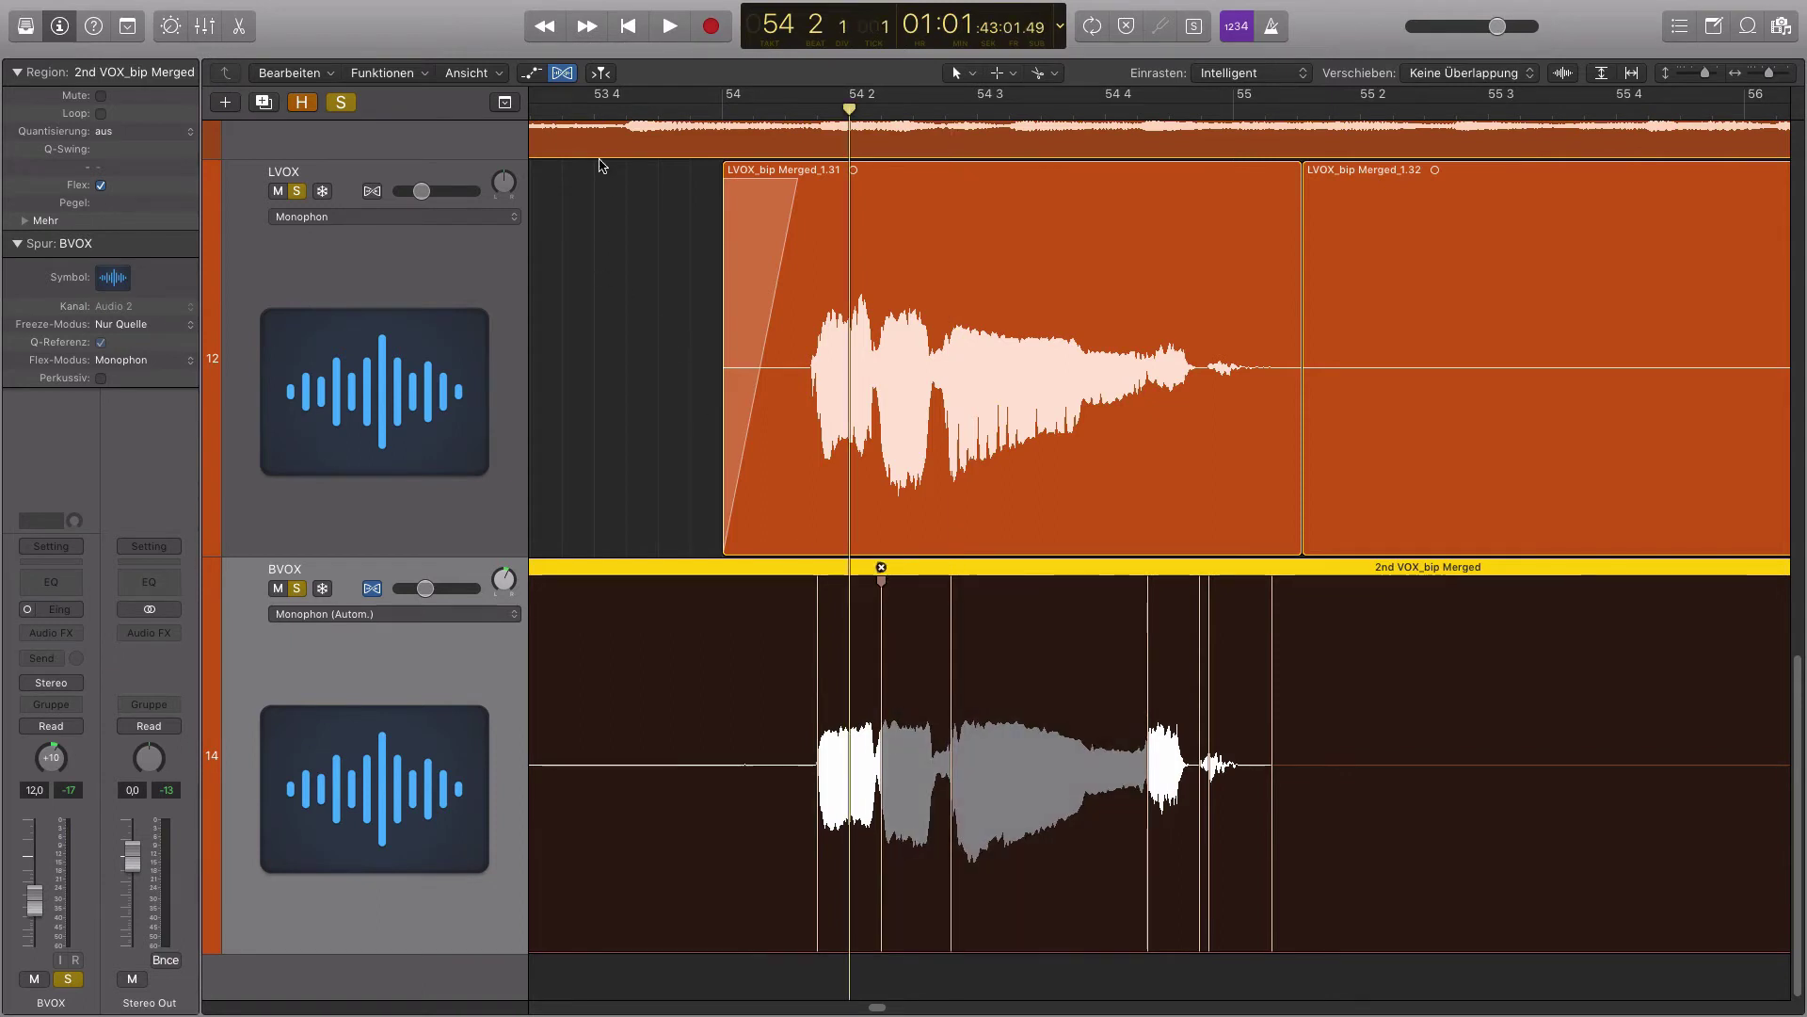
Play the flexed phrase on both vocals, replaying it from 53 3 4 to check the alignment
key(space)
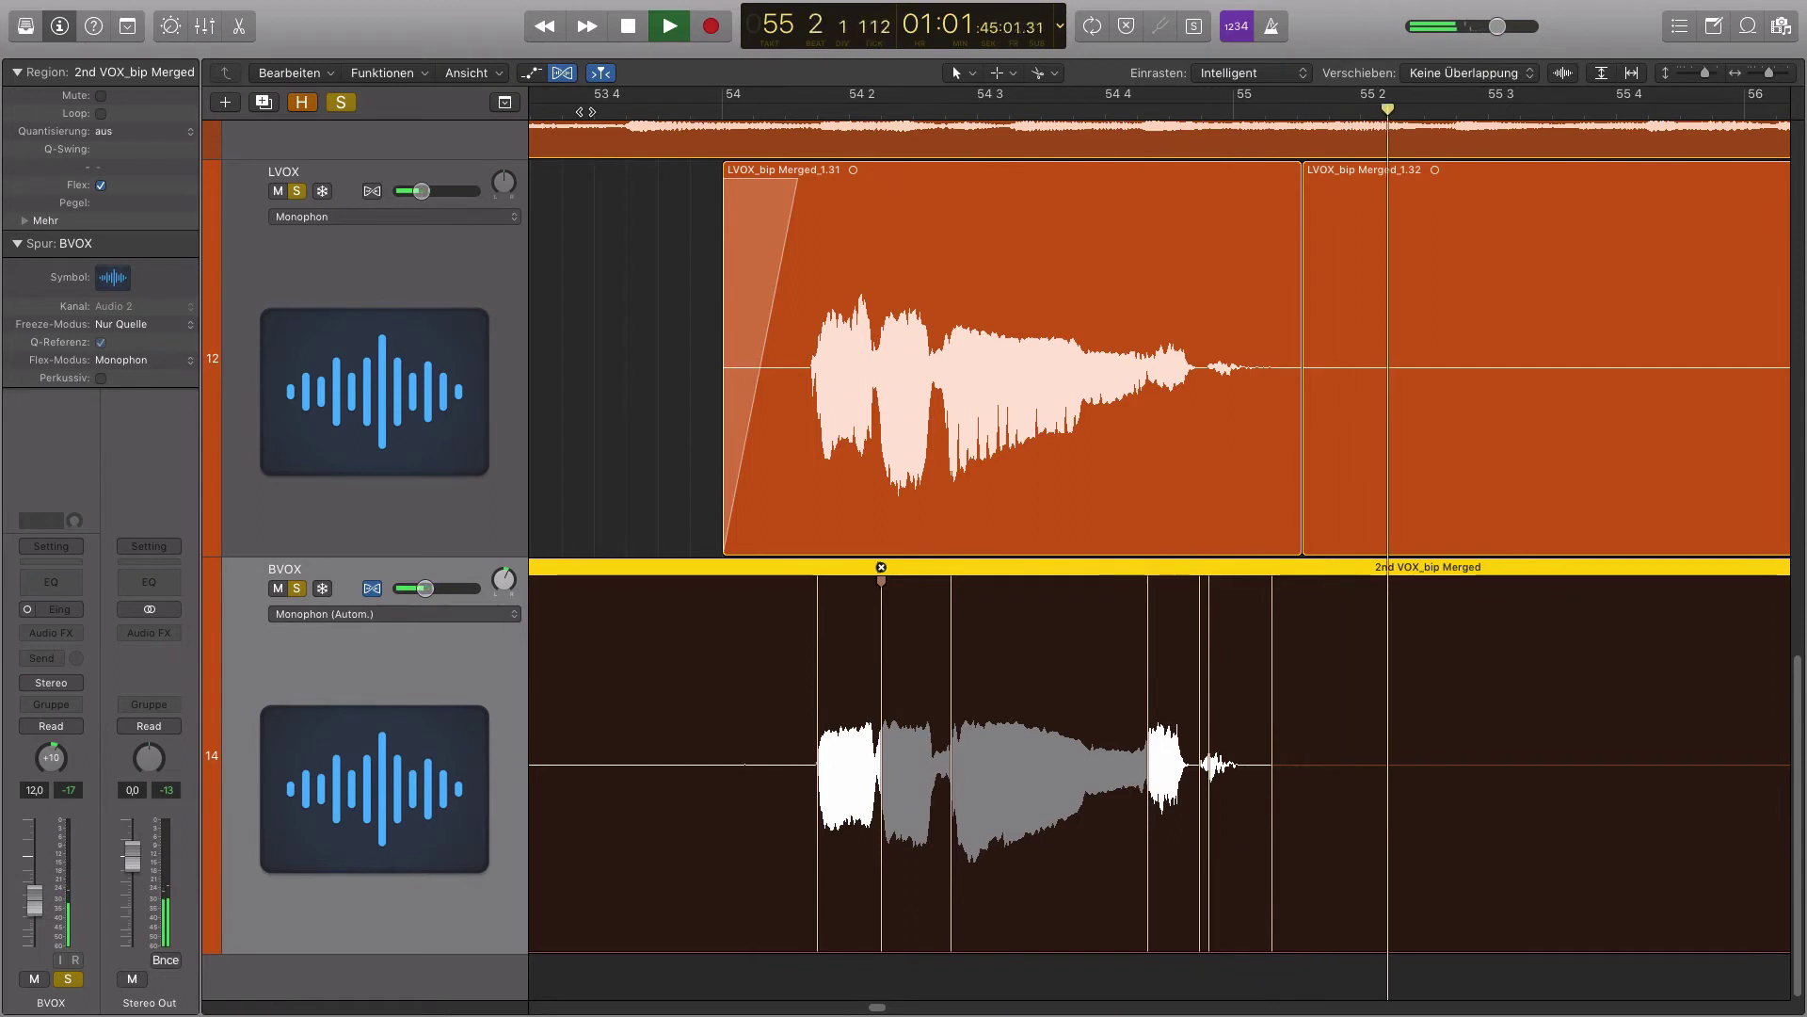
key(space)
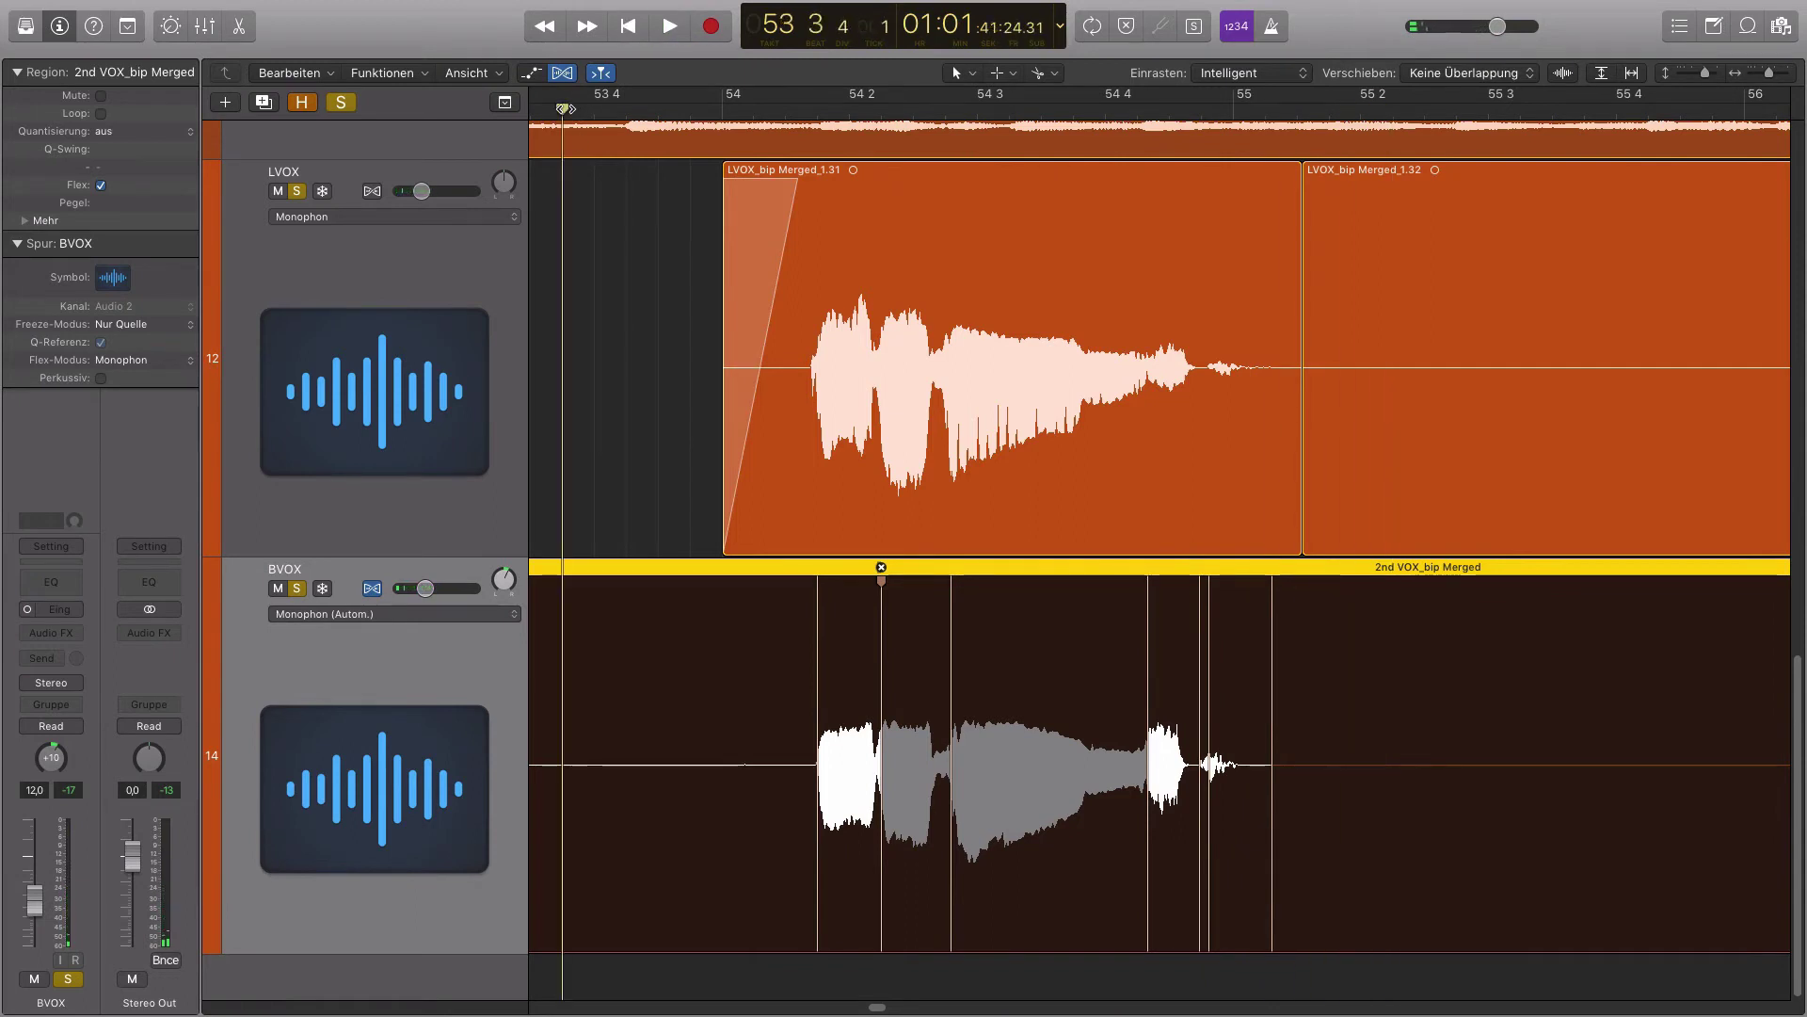
key(space)
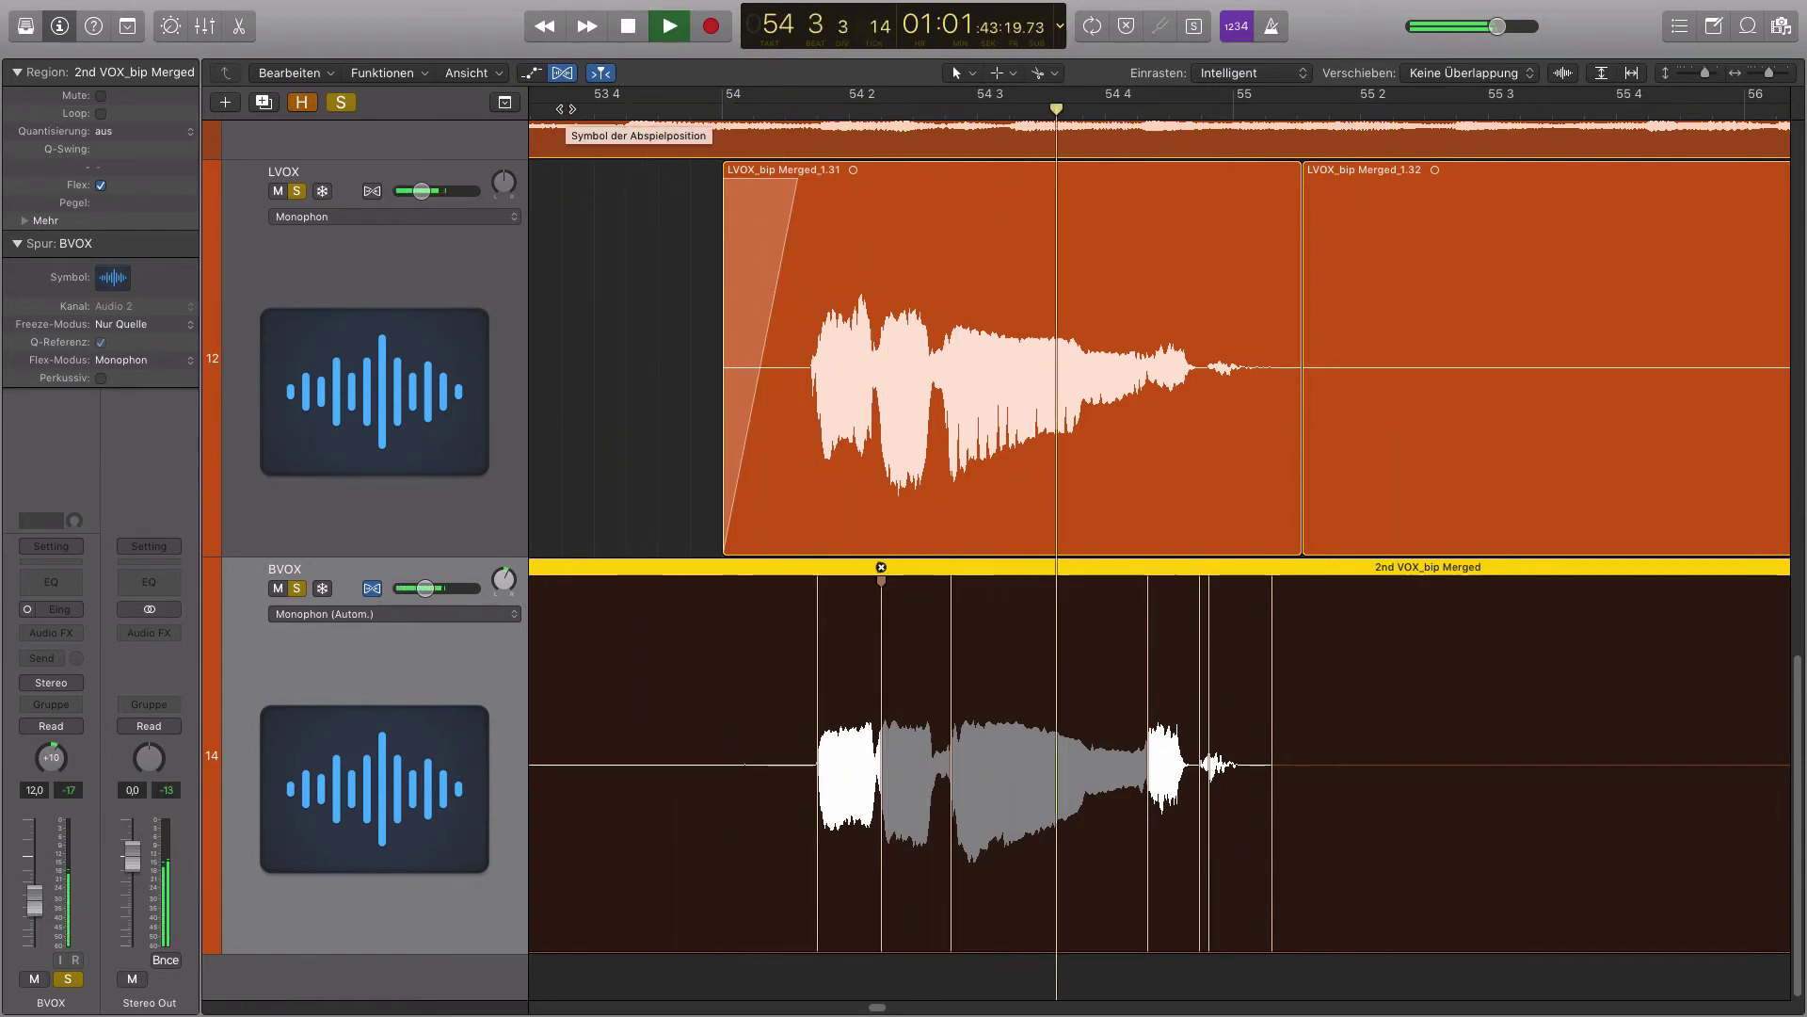
key(space)
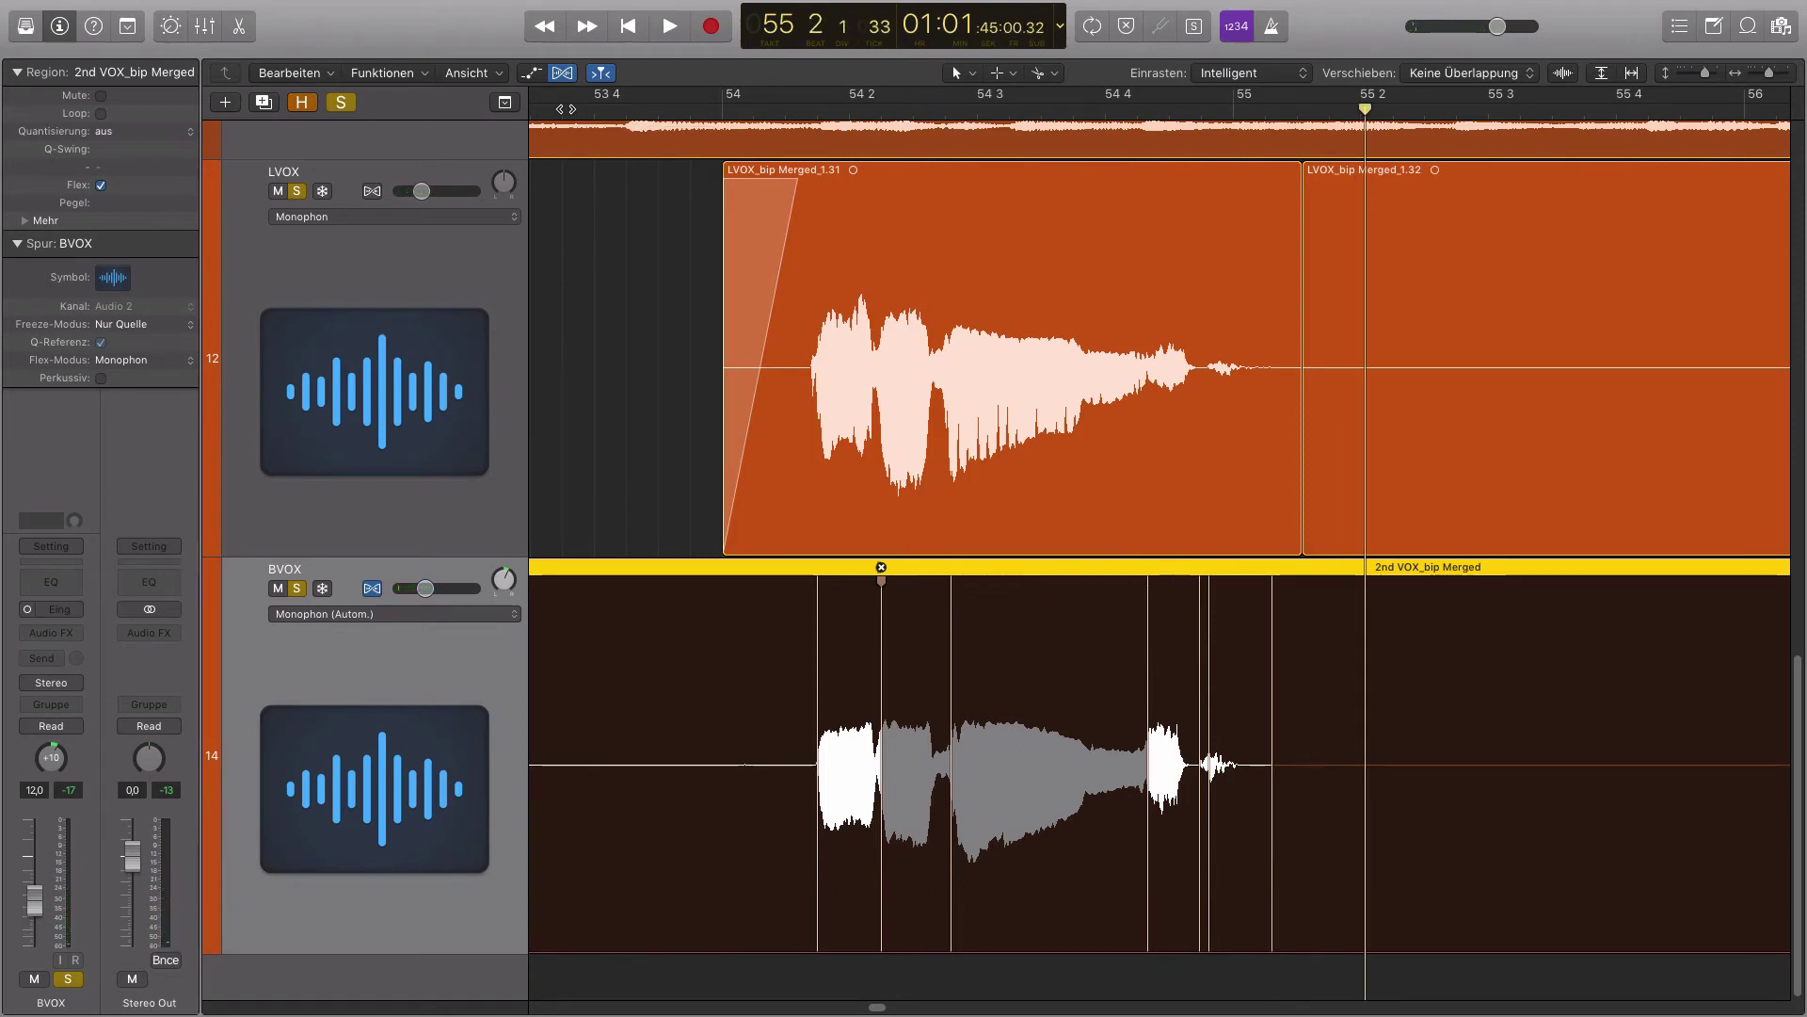
Turn off the flex view and play the phrase on both vocals from 53 3 2
key(super+f)
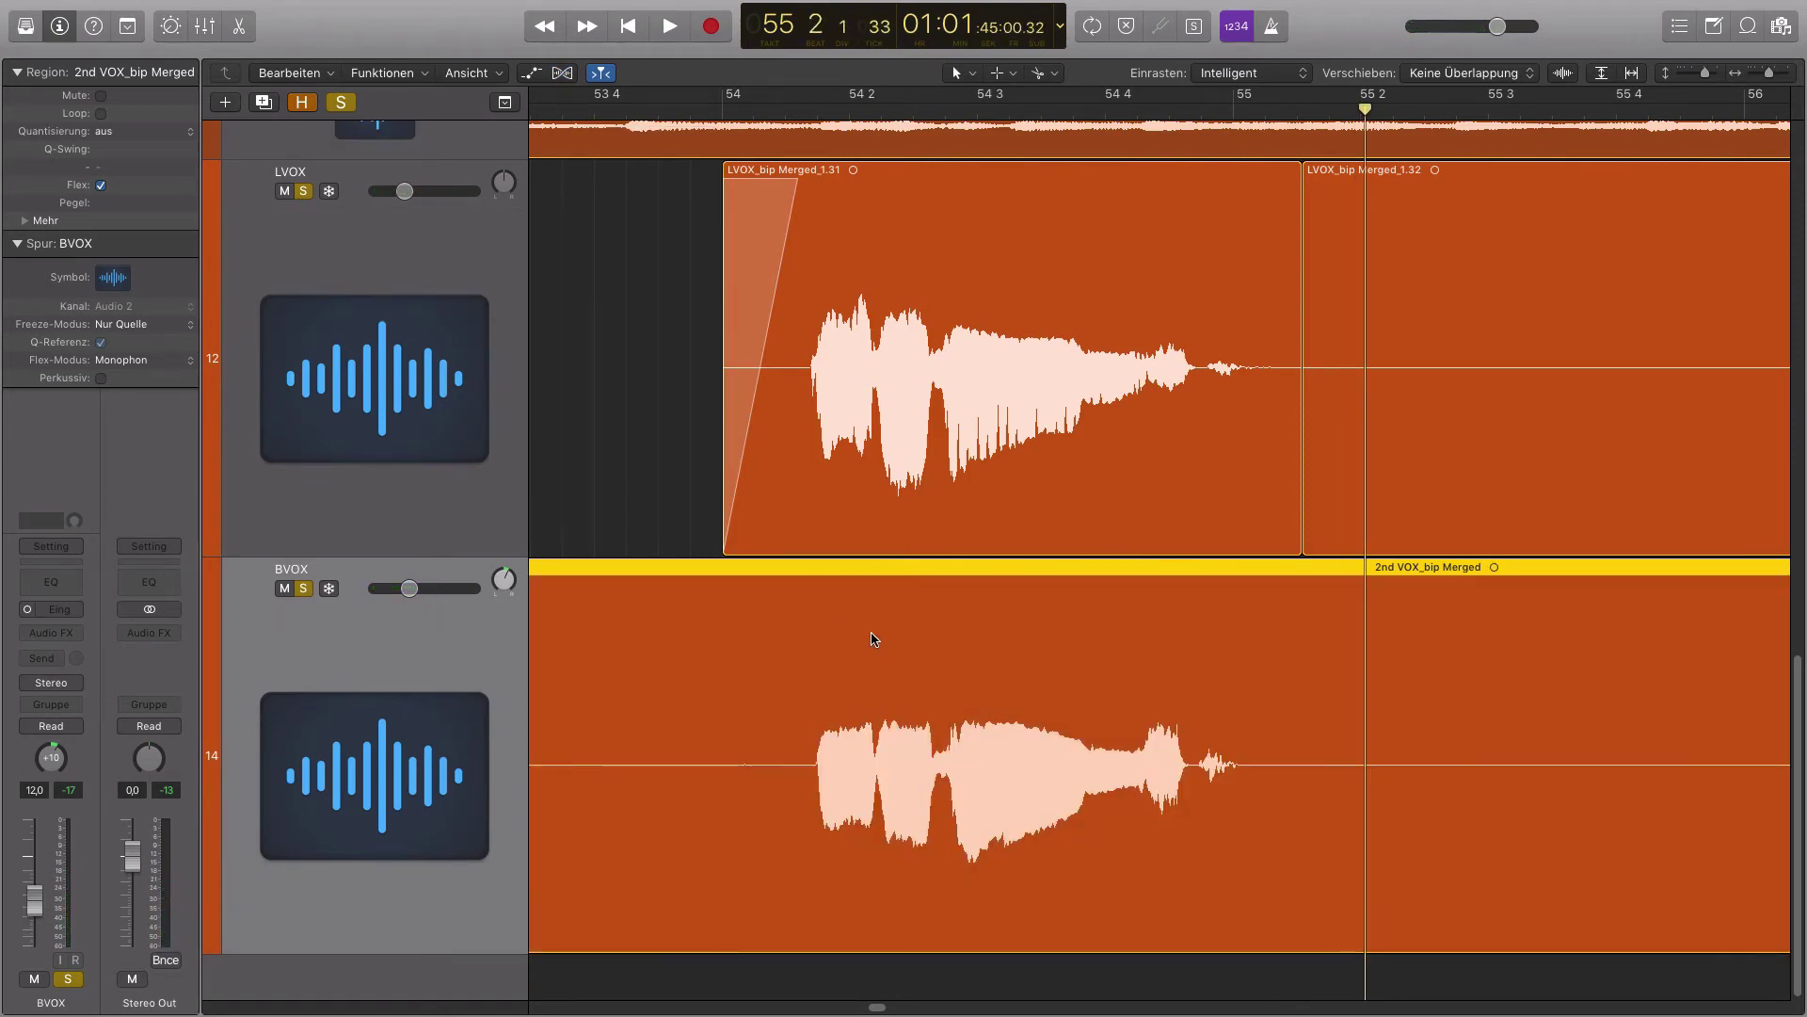
key(super+Left)
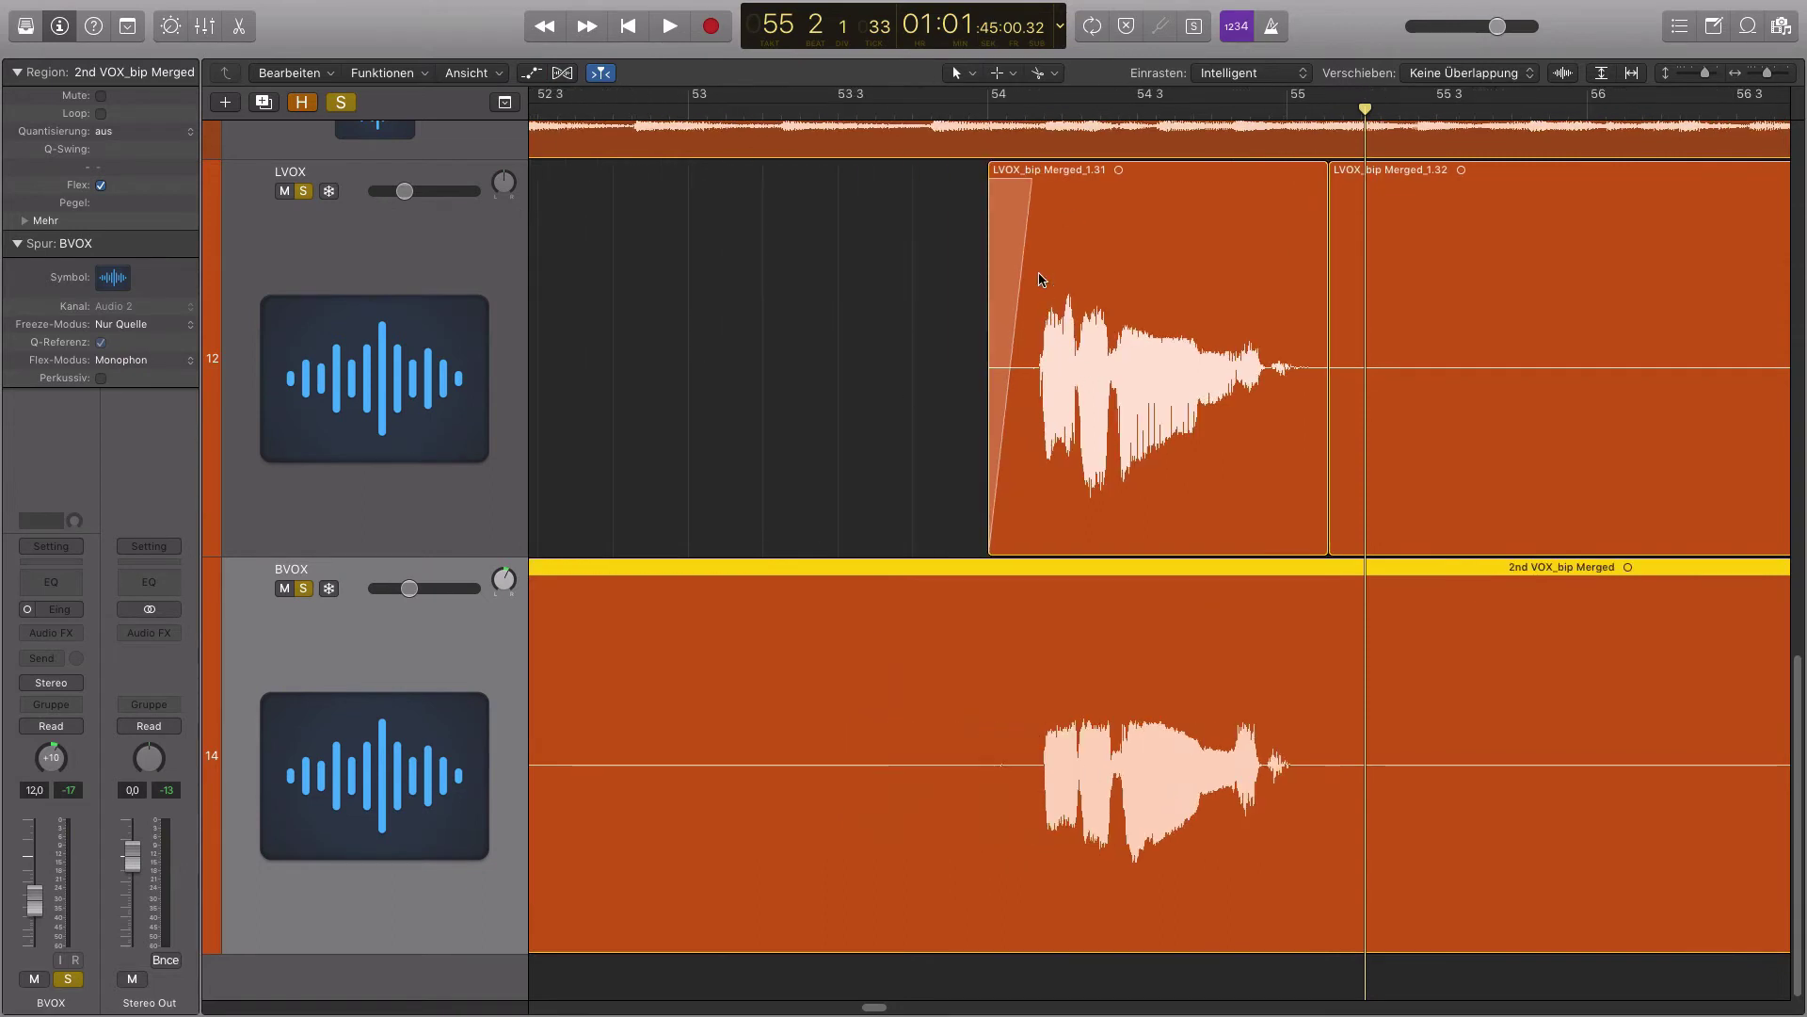
click(941, 109)
key(super+Left)
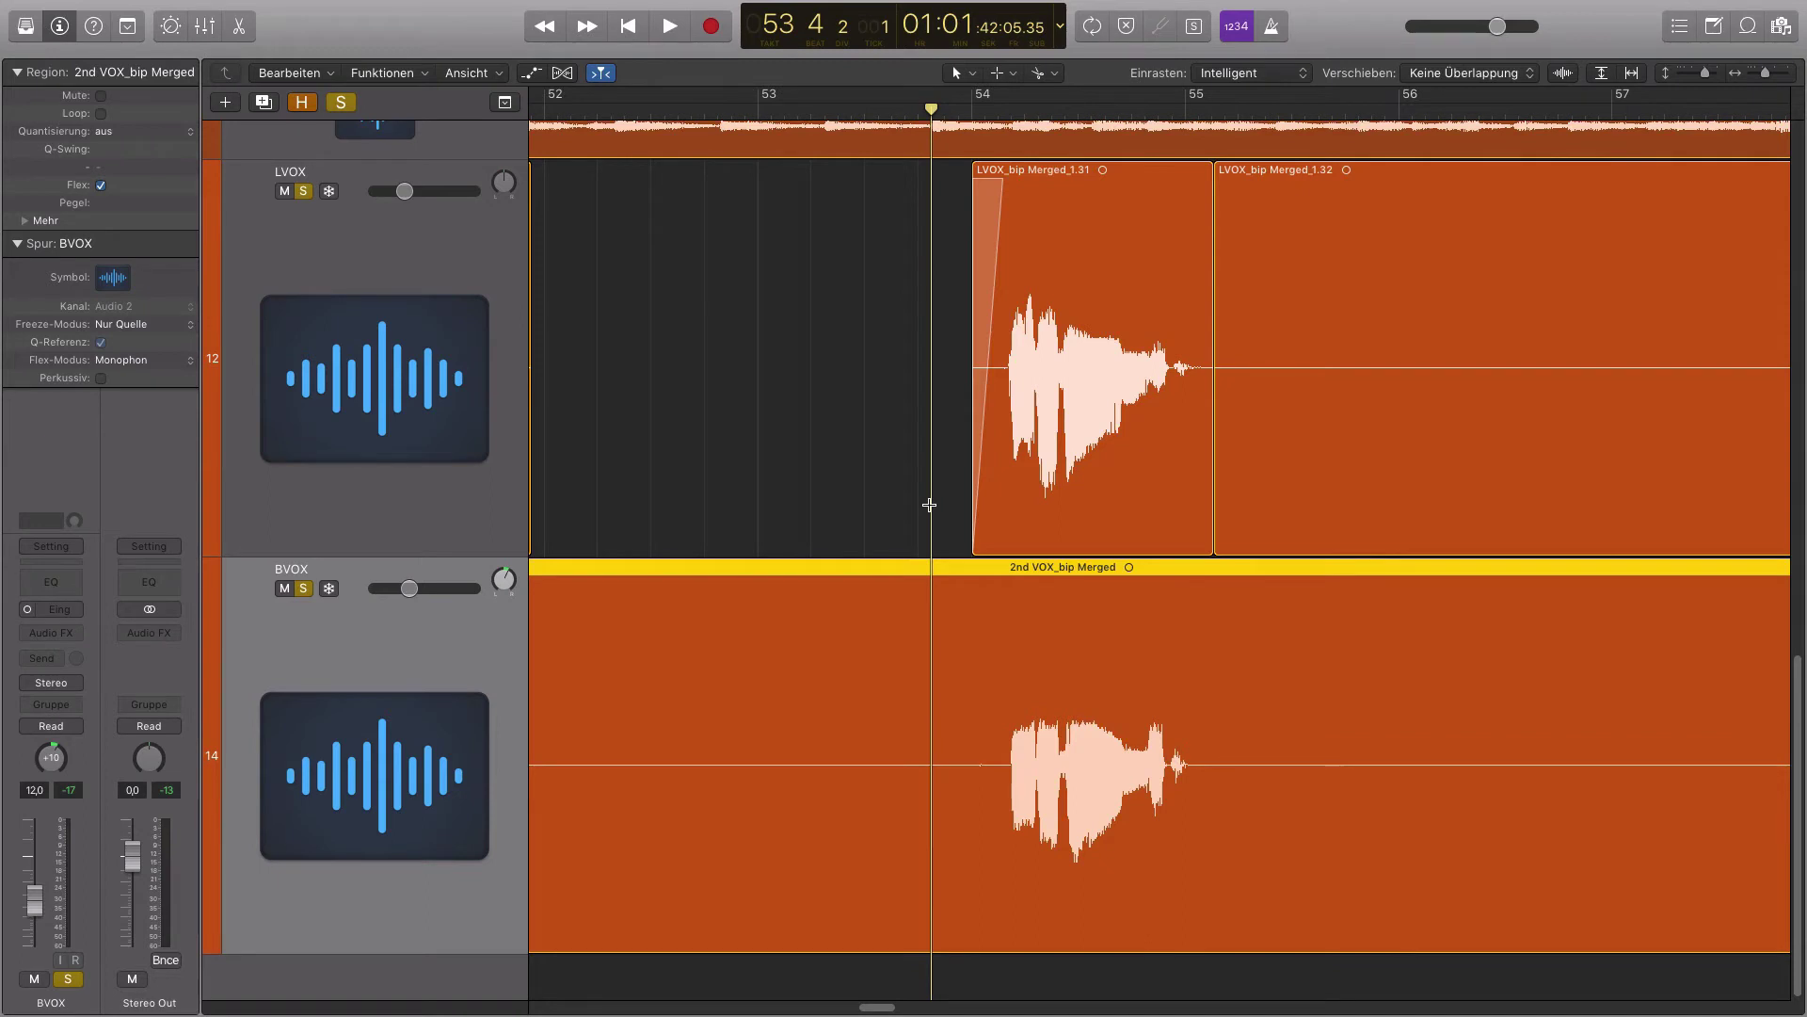
key(super+Right)
key(super+Right)
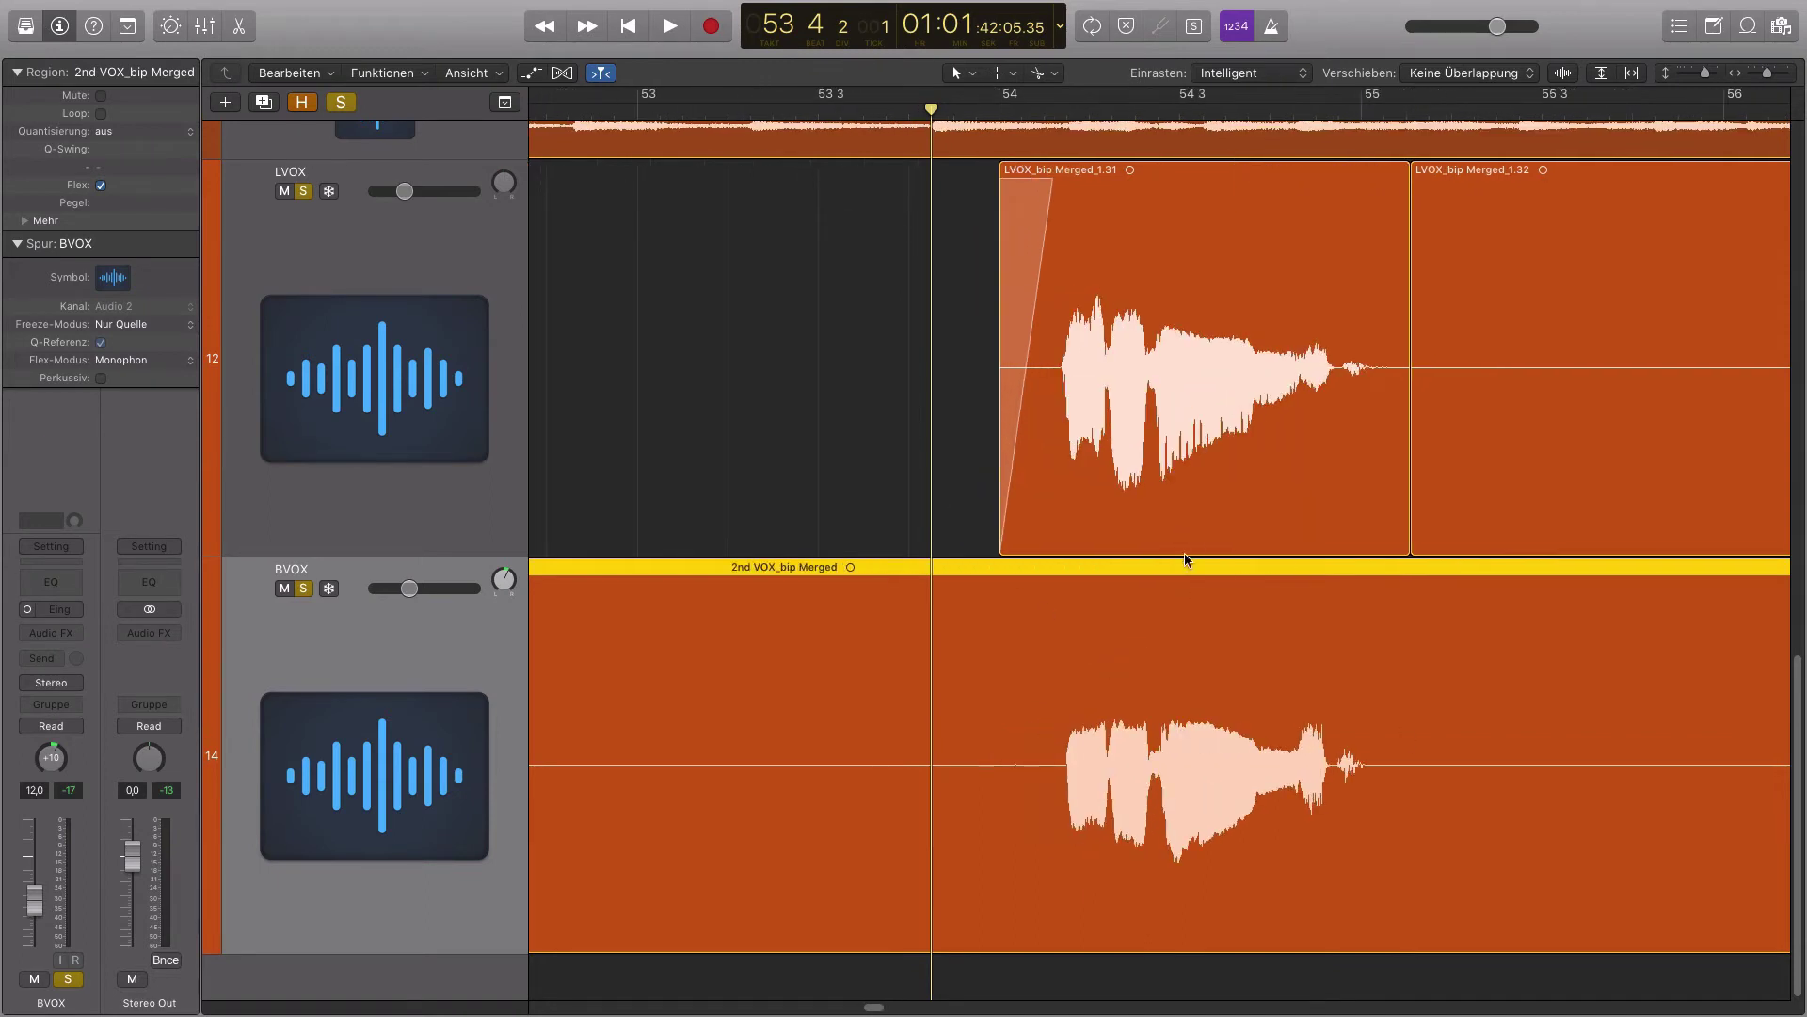
scroll(1551, 772, right, 3)
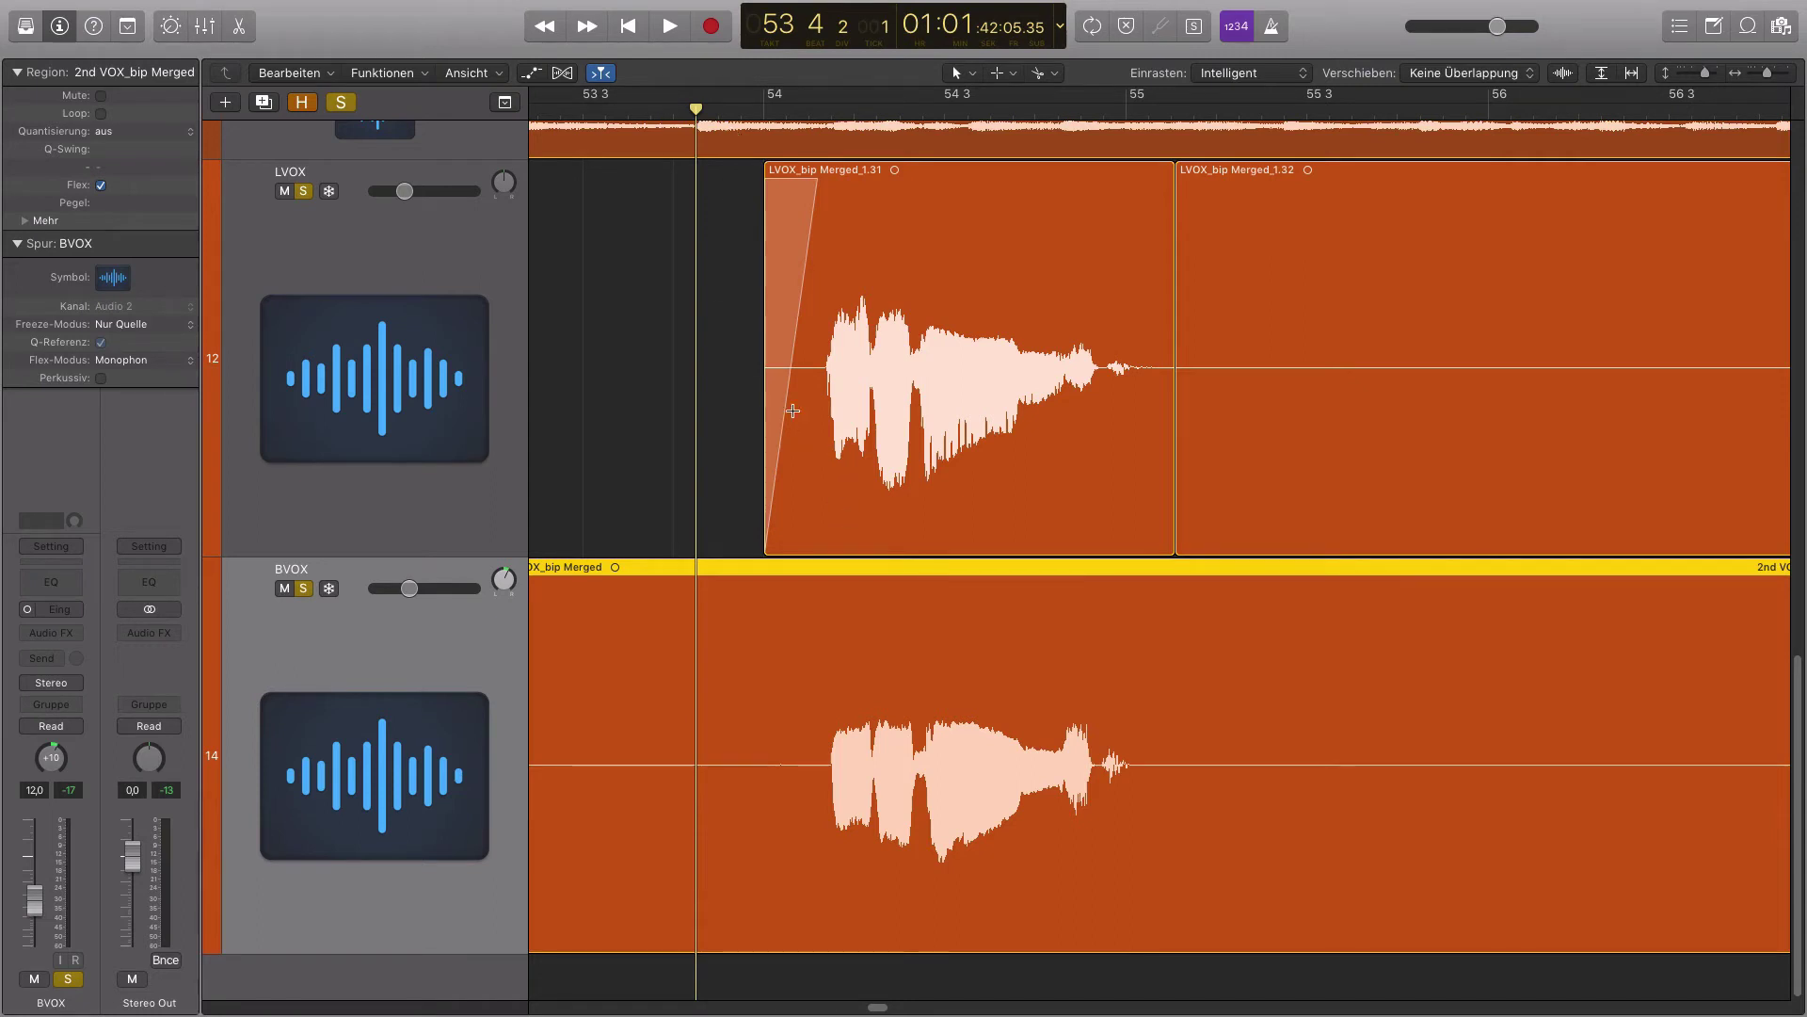
key(comma)
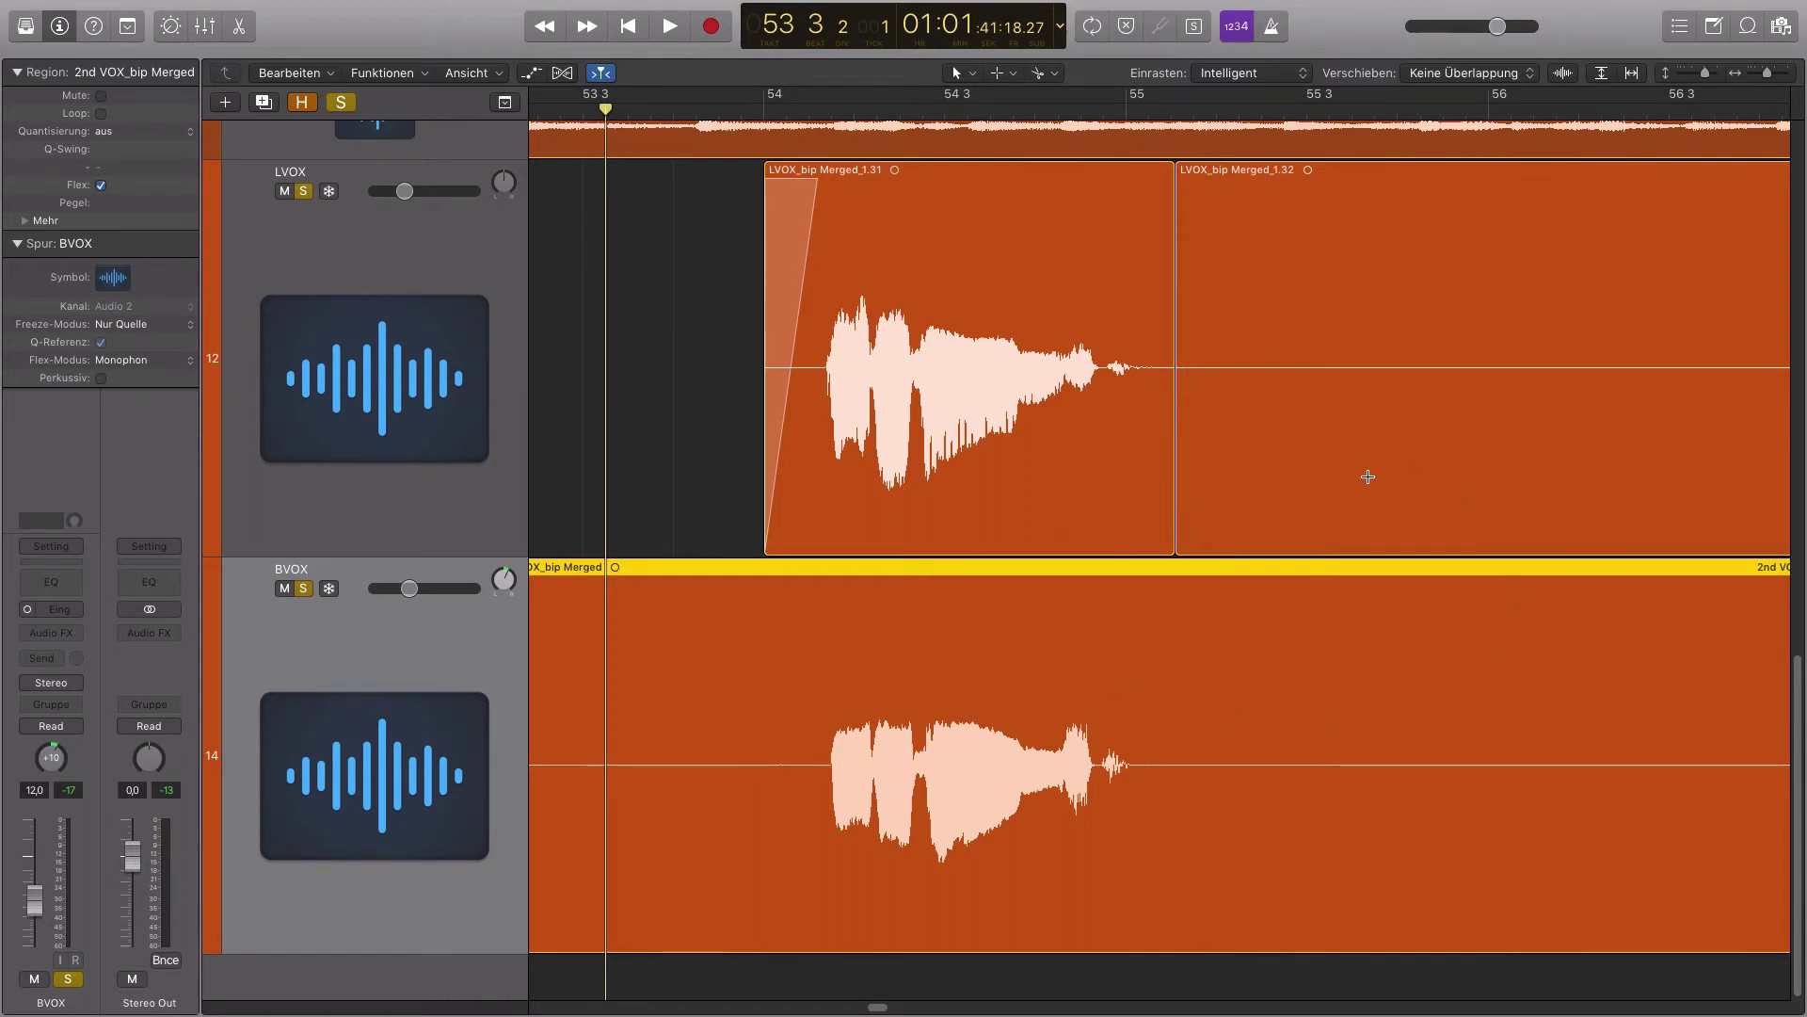
key(space)
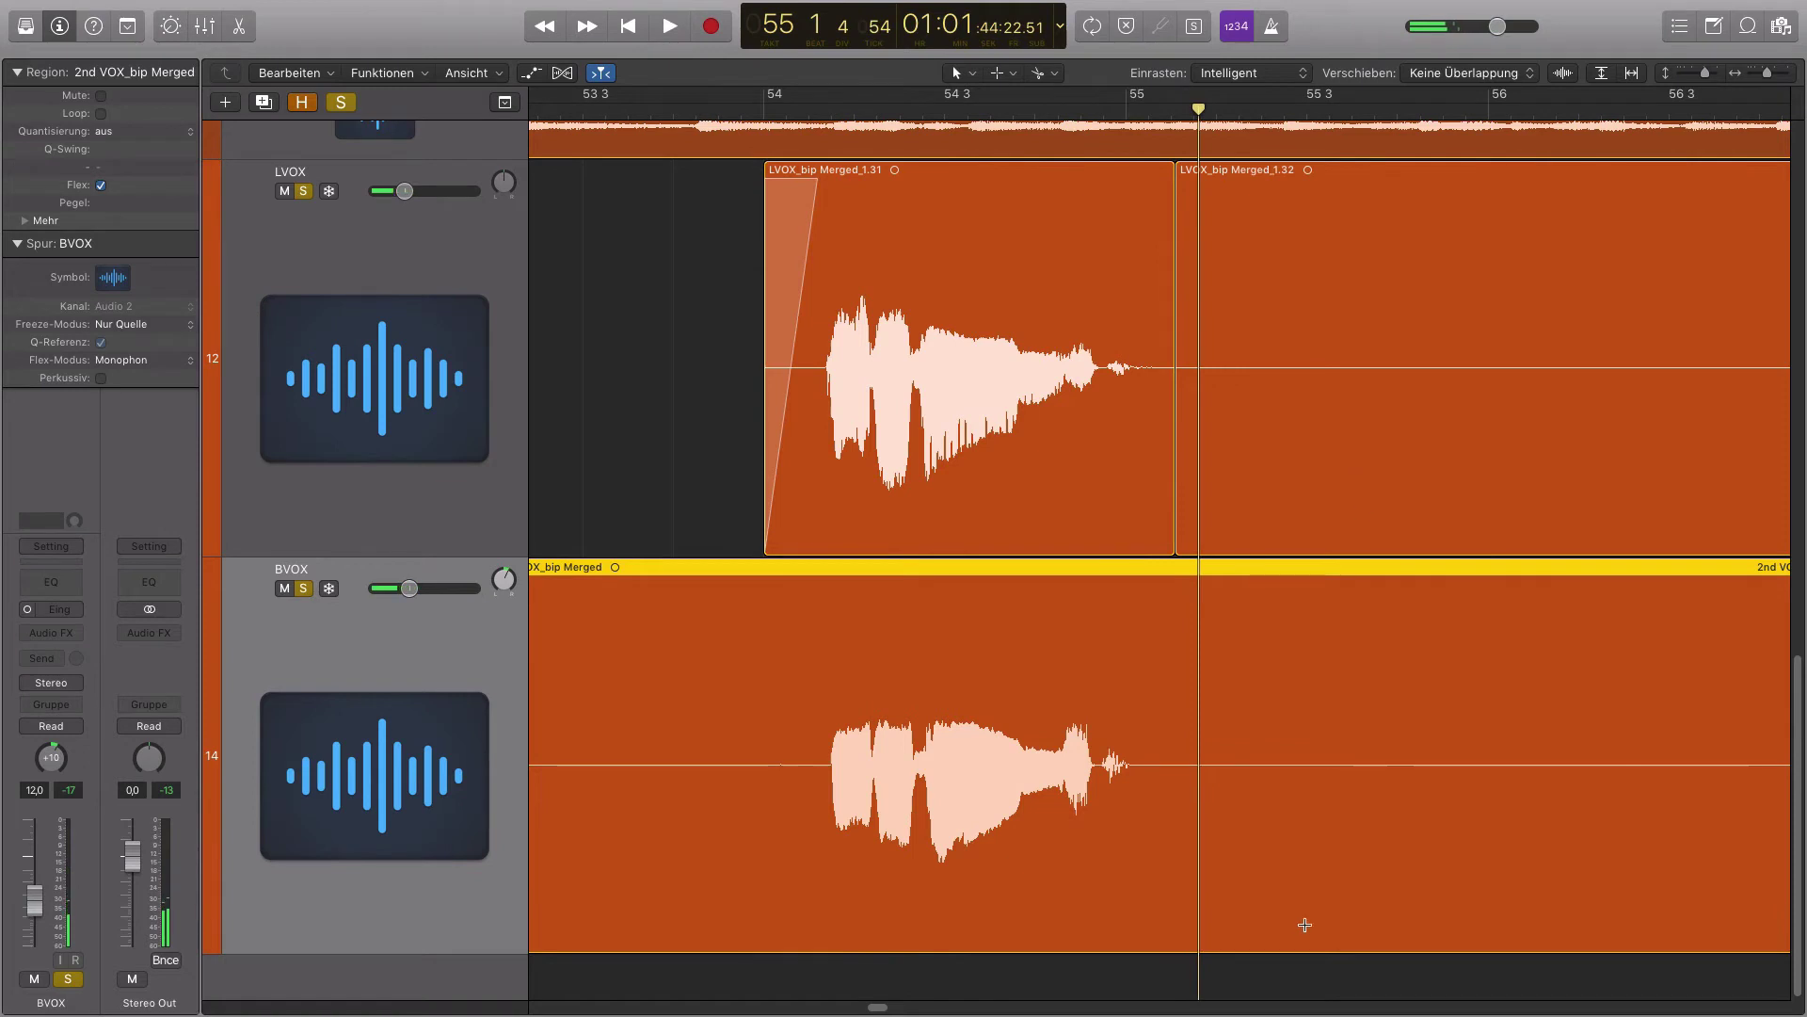
Inspect the phrase ending closely around 54 4 2 and play BVOX's closing sibilant
key(super+Right)
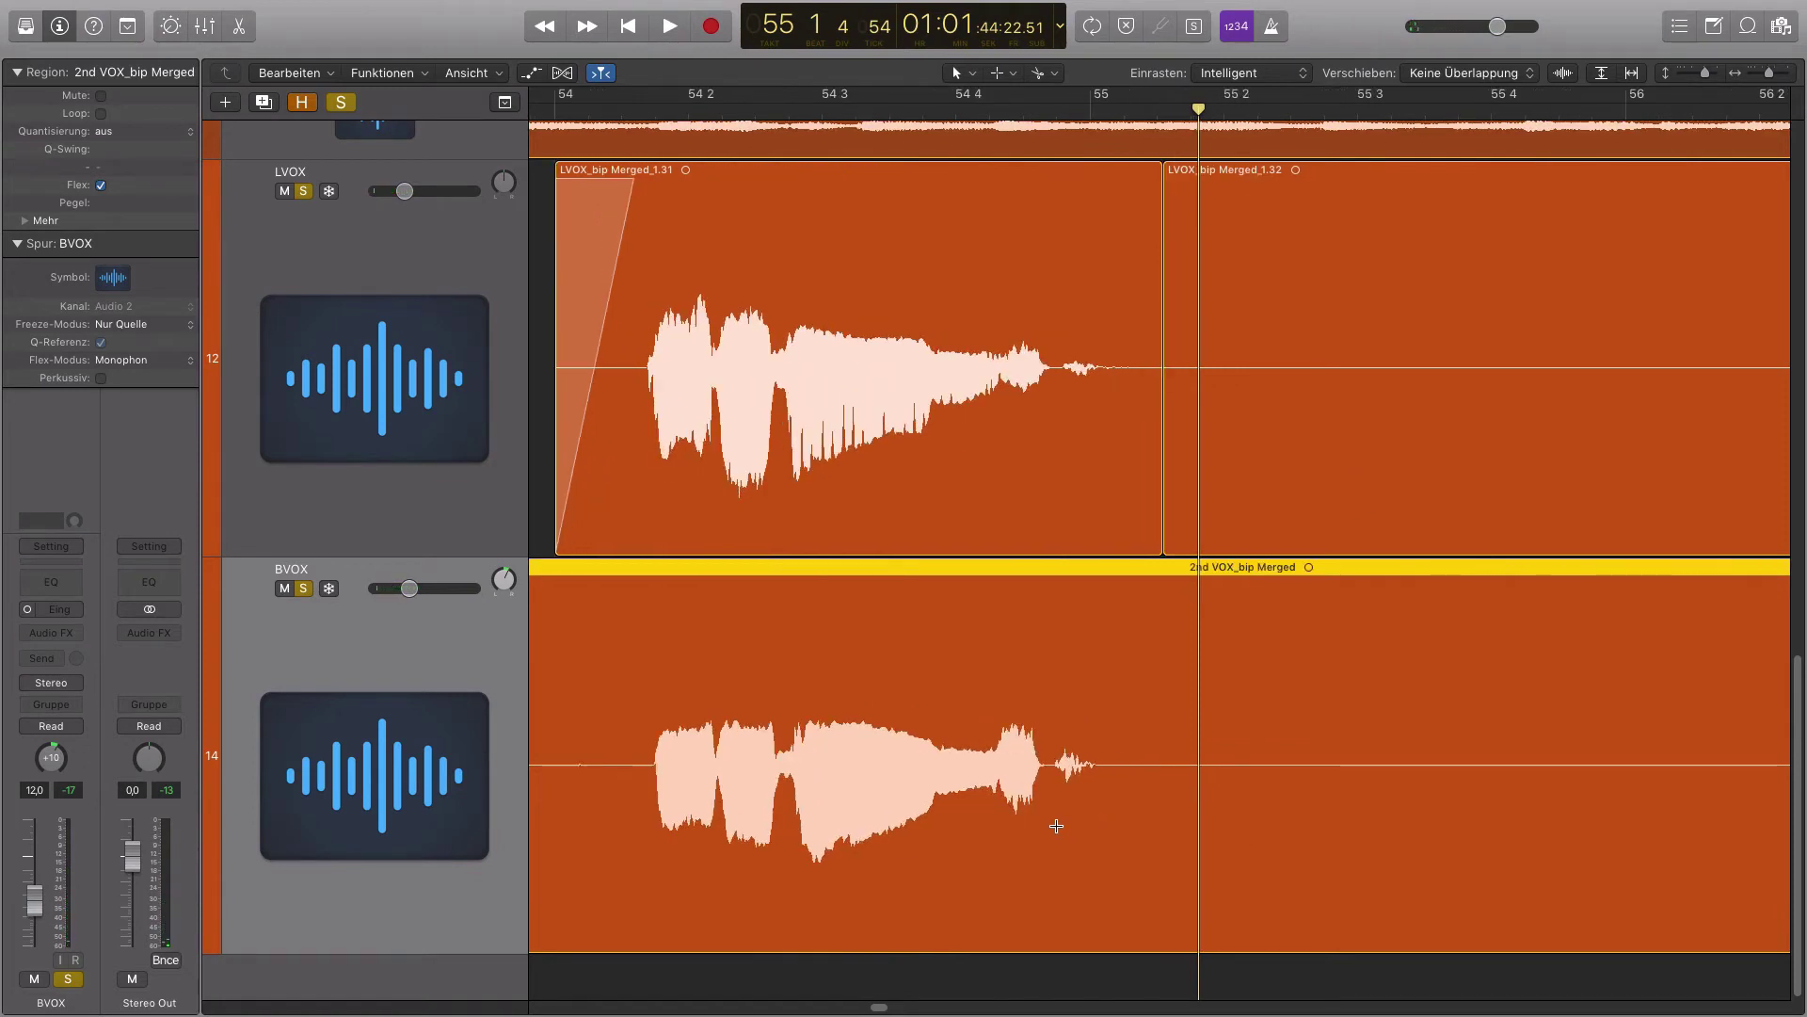
click(950, 106)
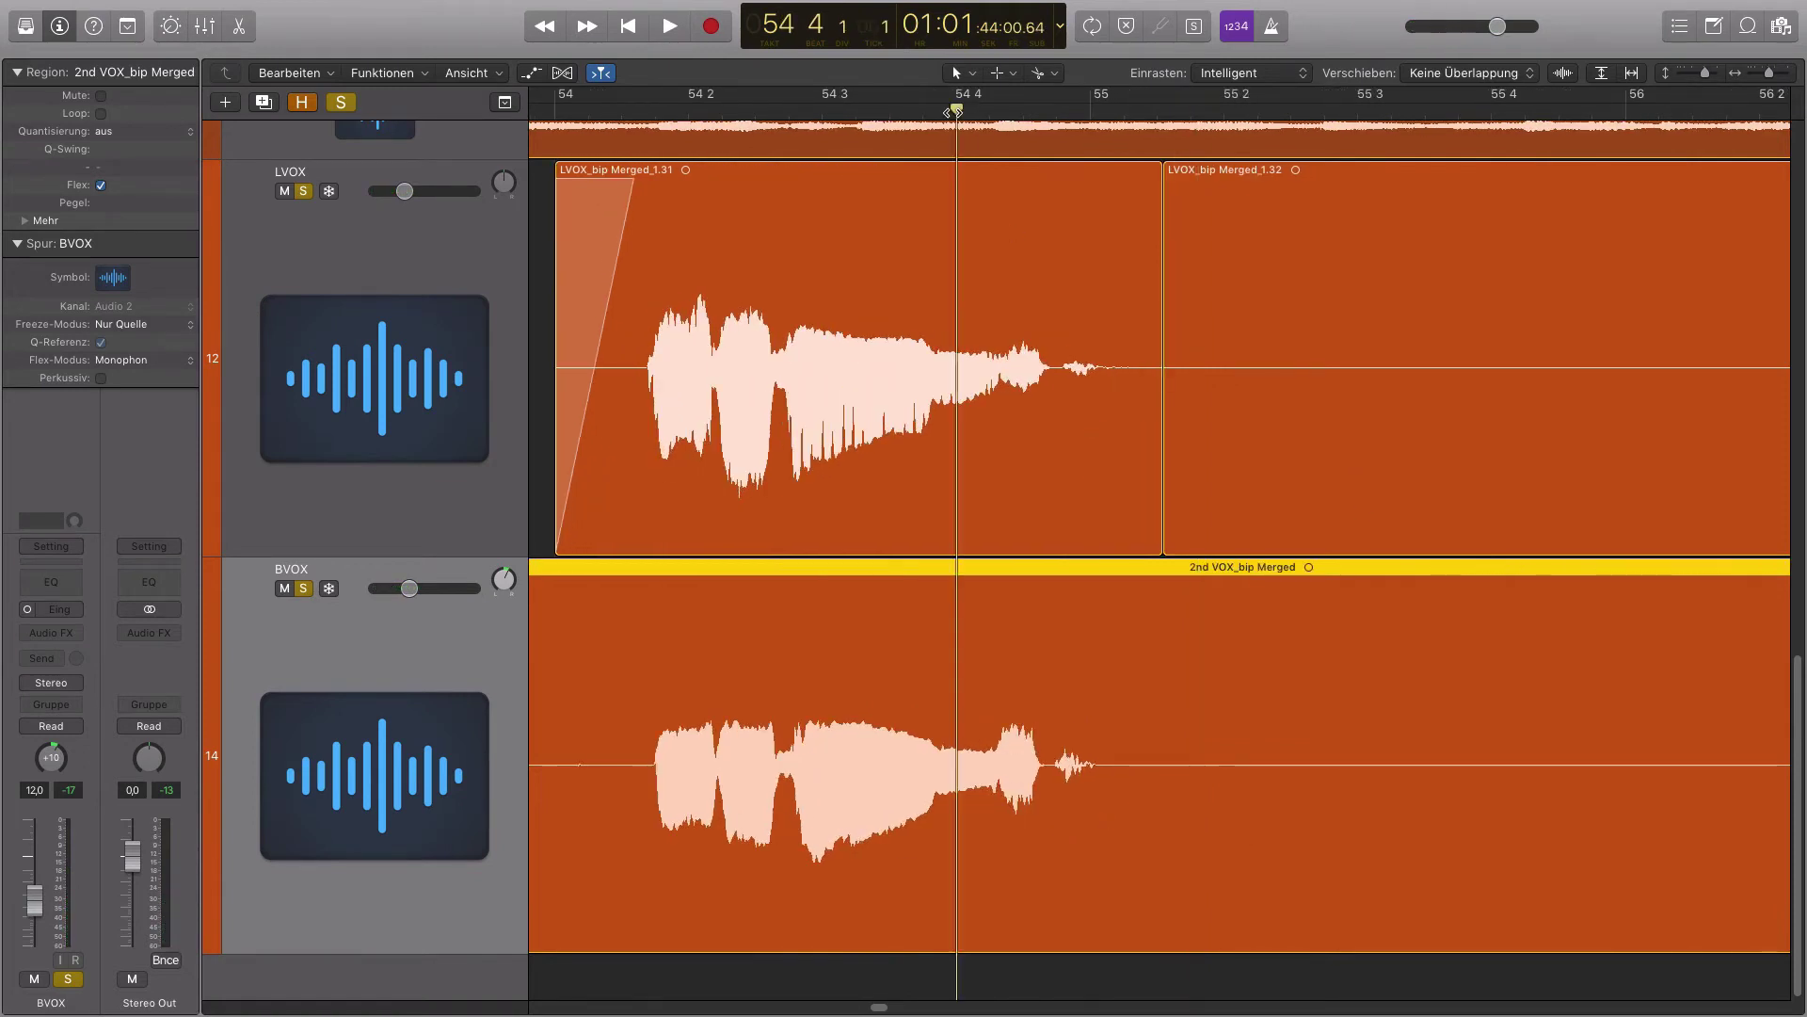
key(super+Right)
key(super+Right)
key(super+Right)
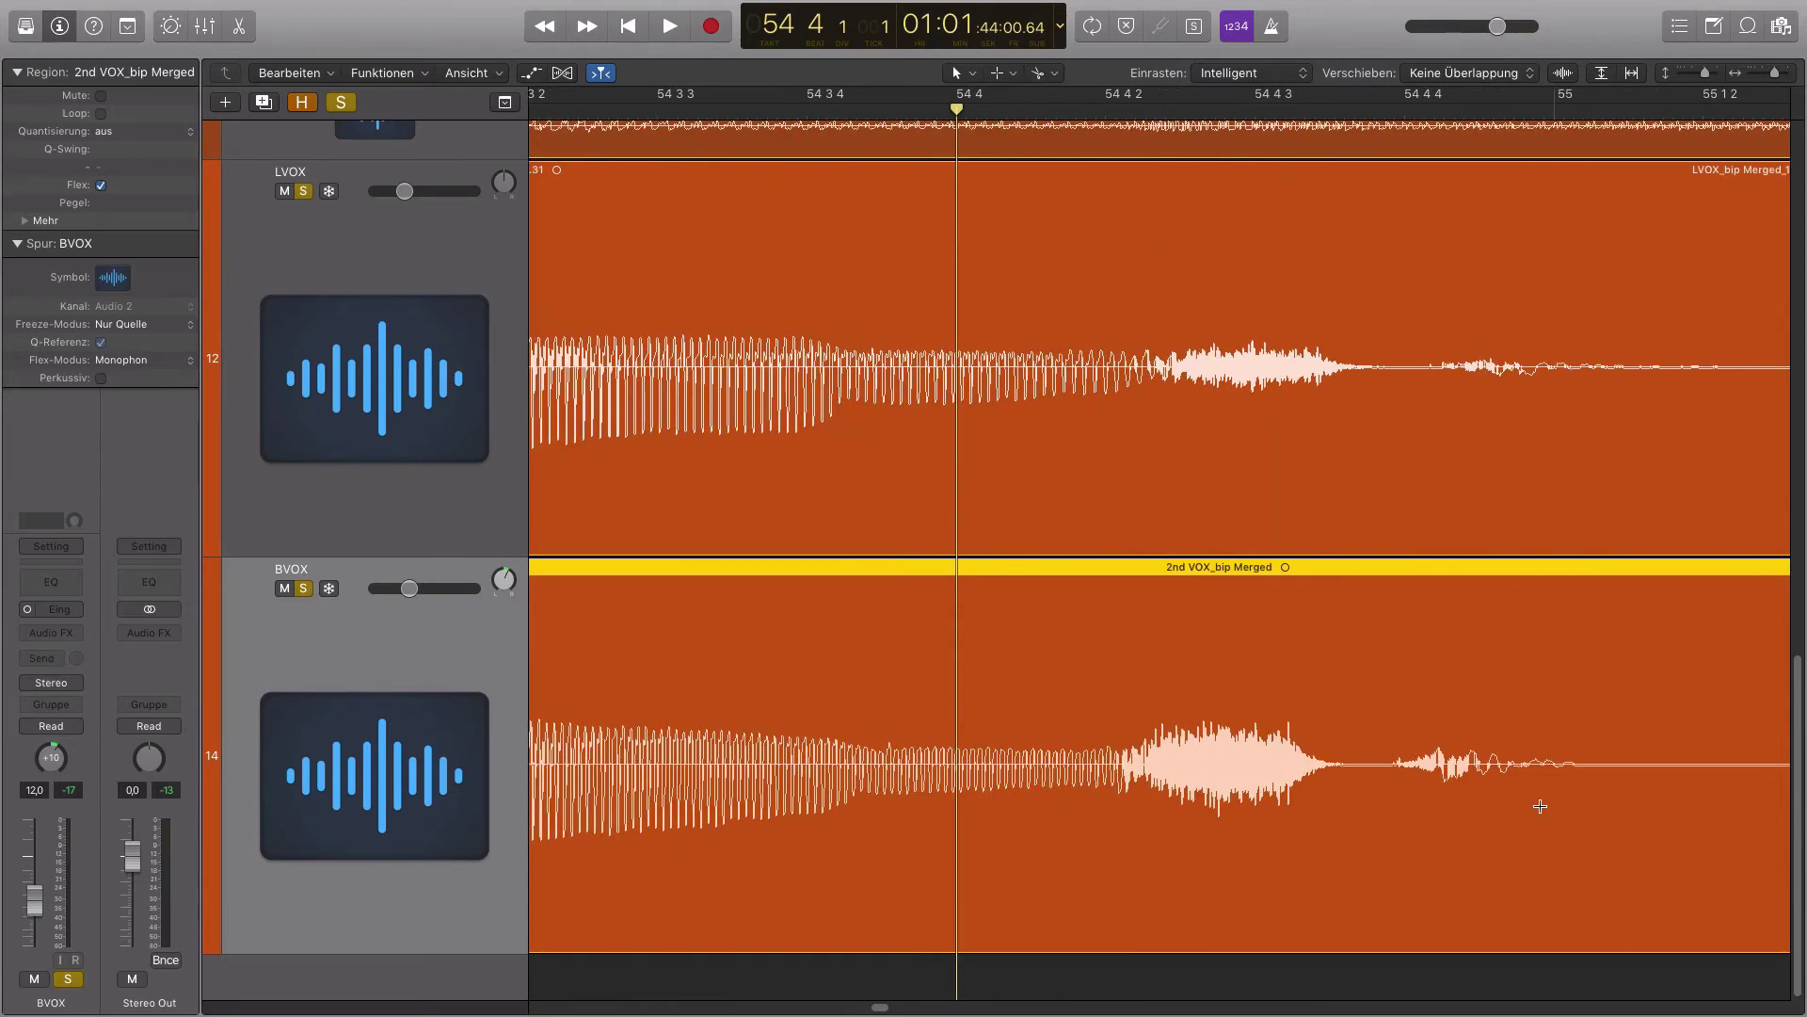
click(1134, 110)
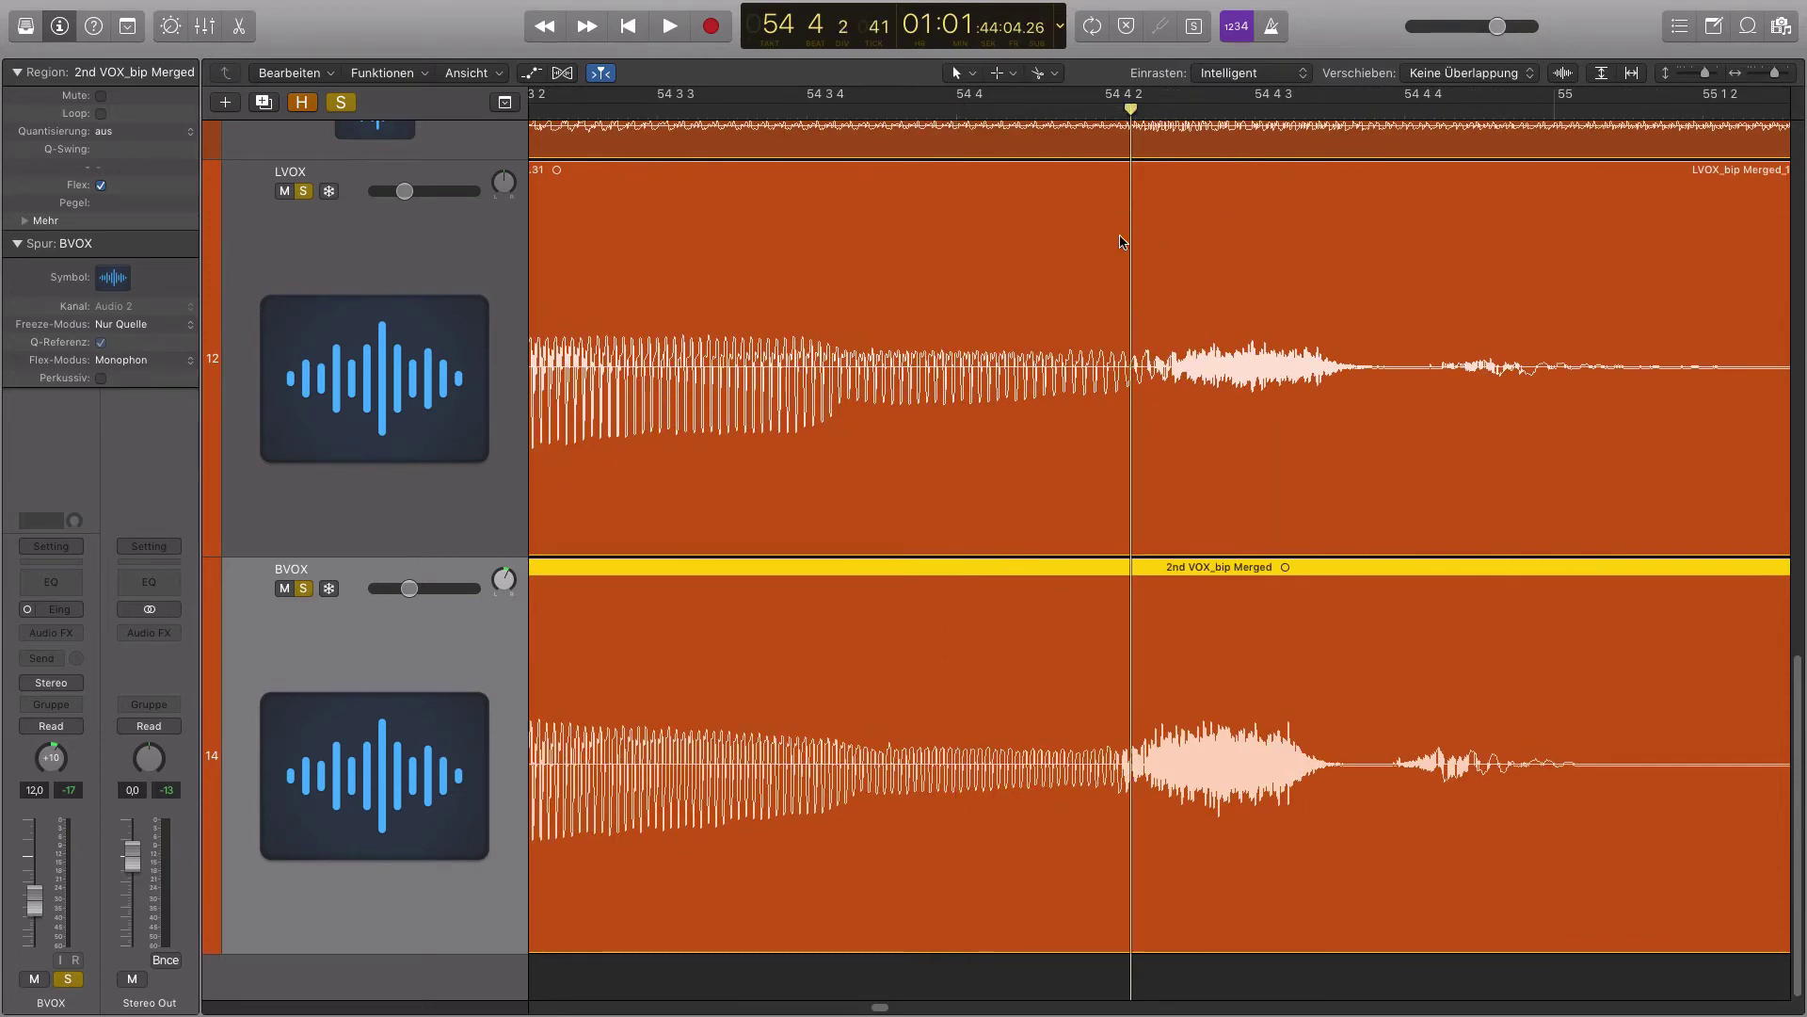
drag(1090, 721, 1240, 830)
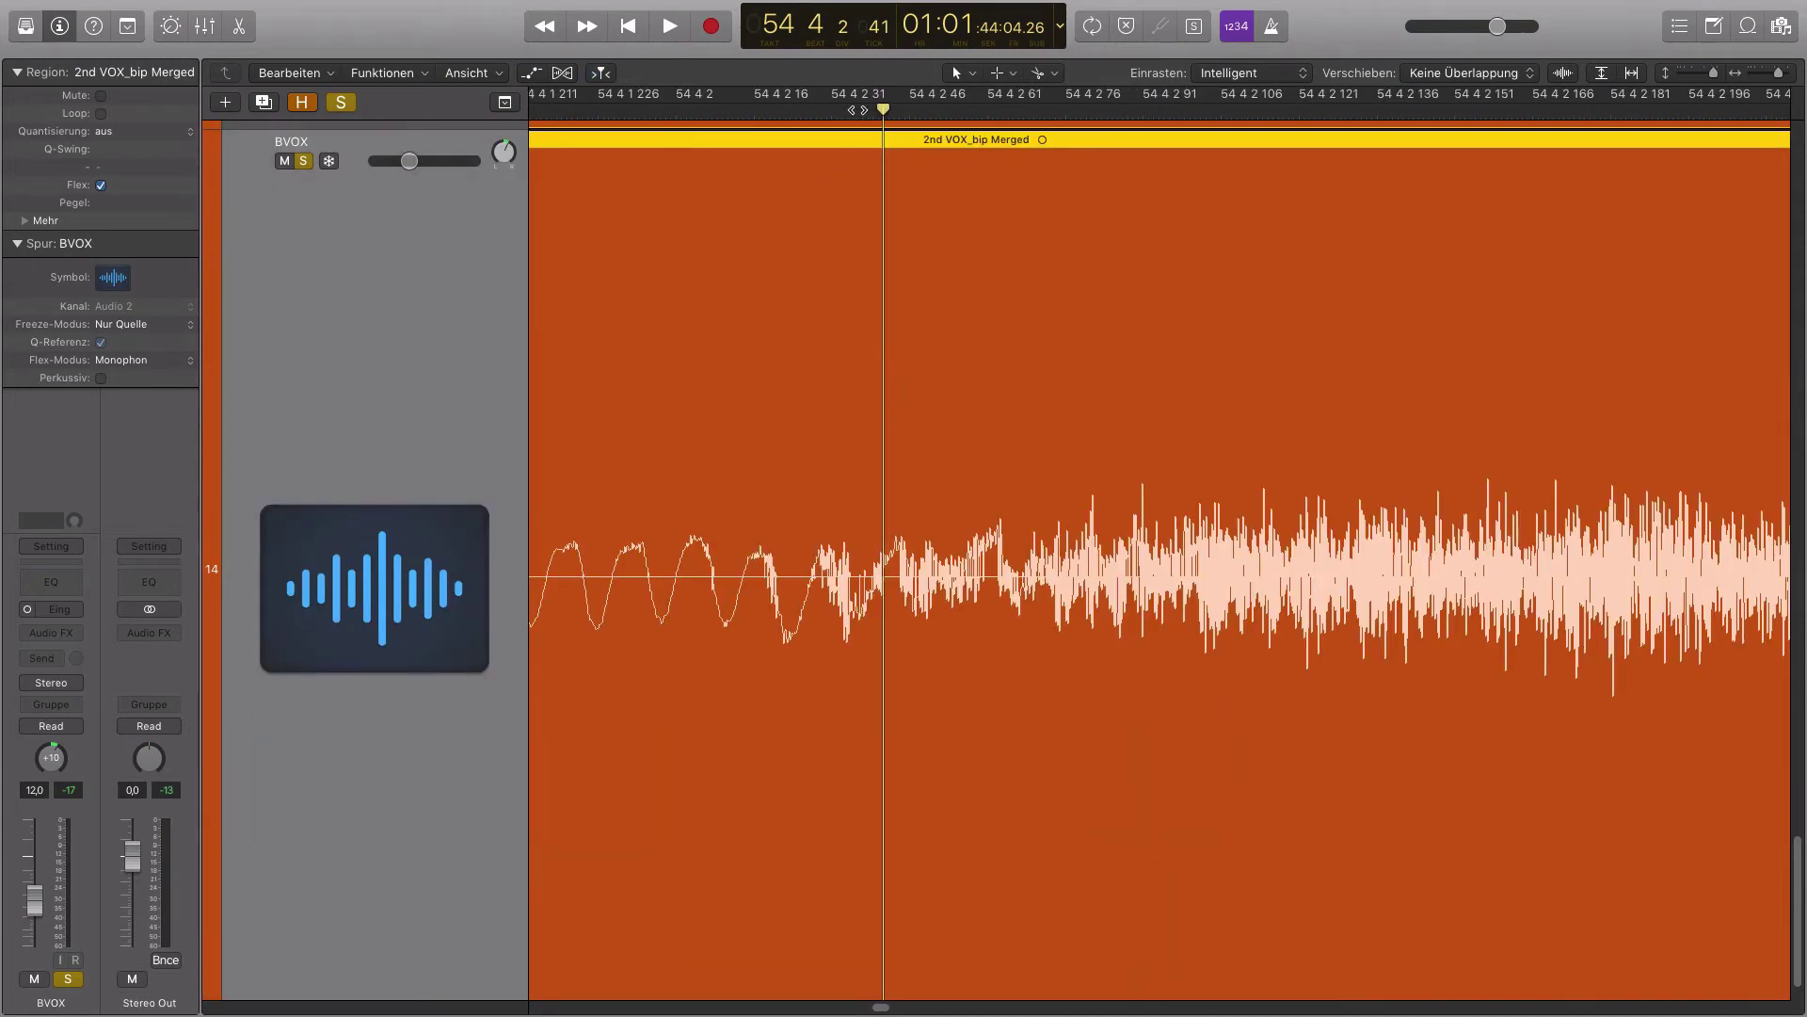
drag(857, 110, 818, 113)
key(space)
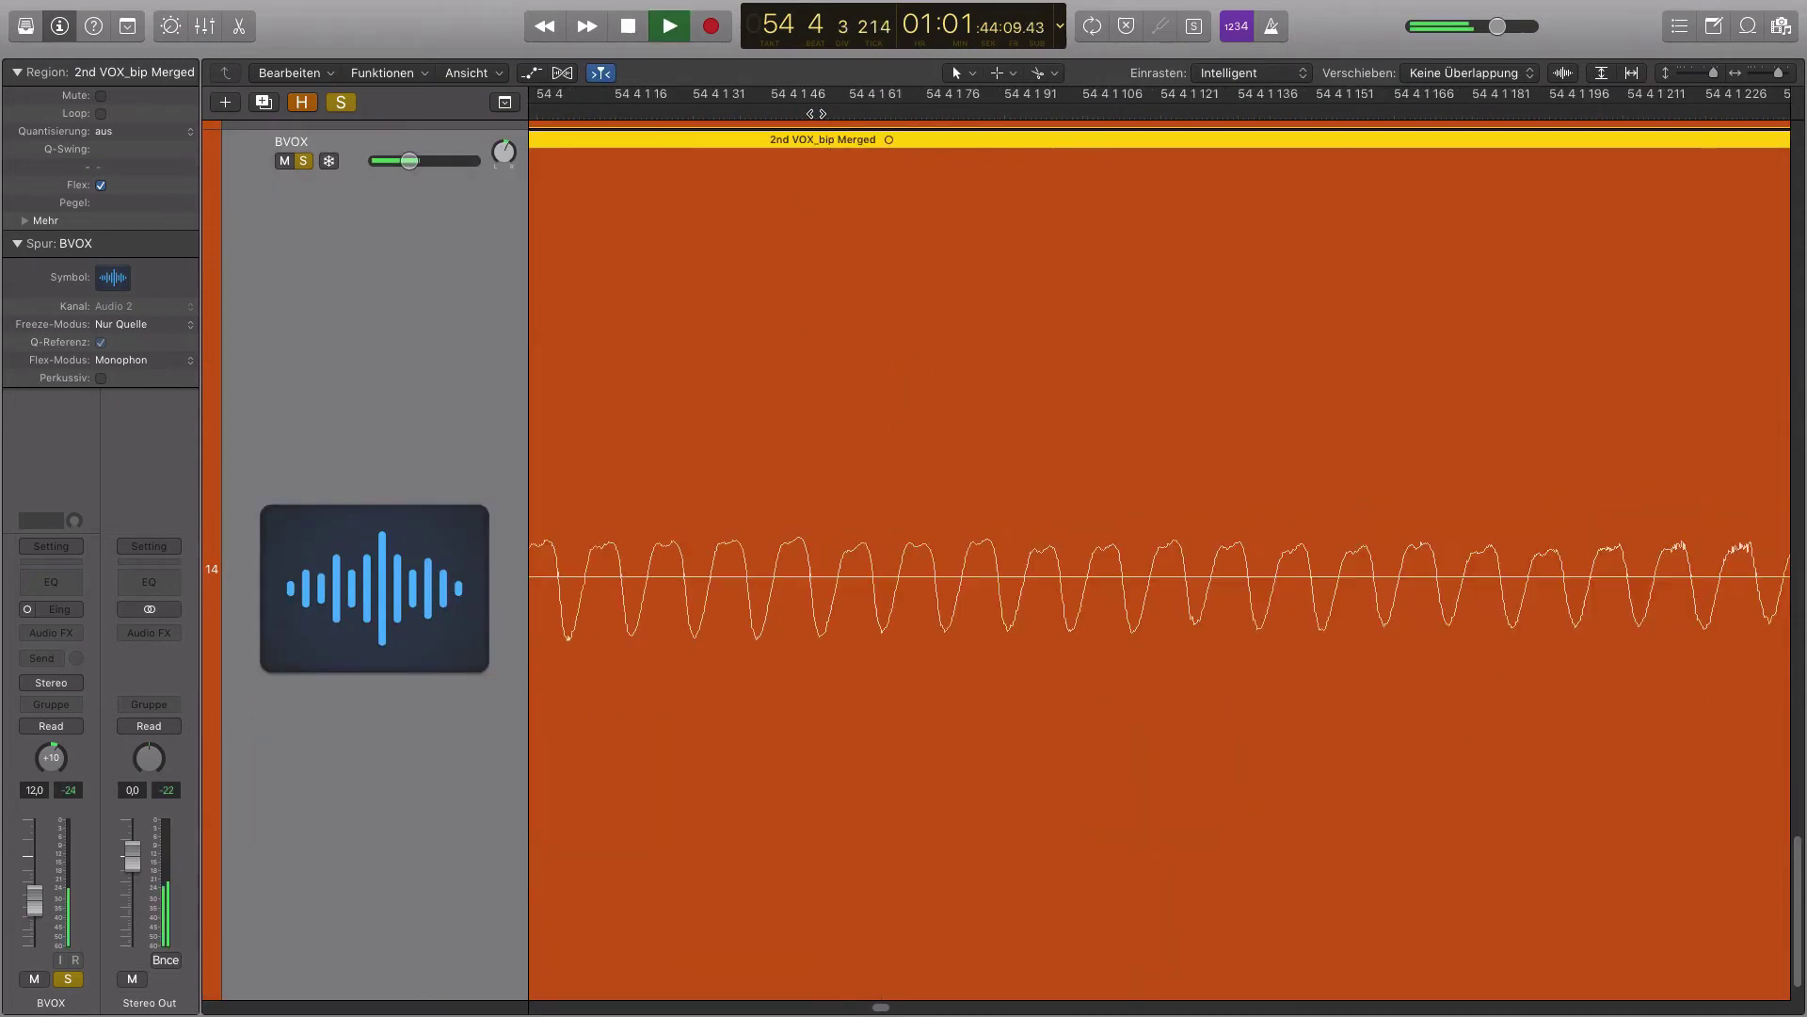
key(space)
key(super+Left)
key(super+Left)
key(super+Left)
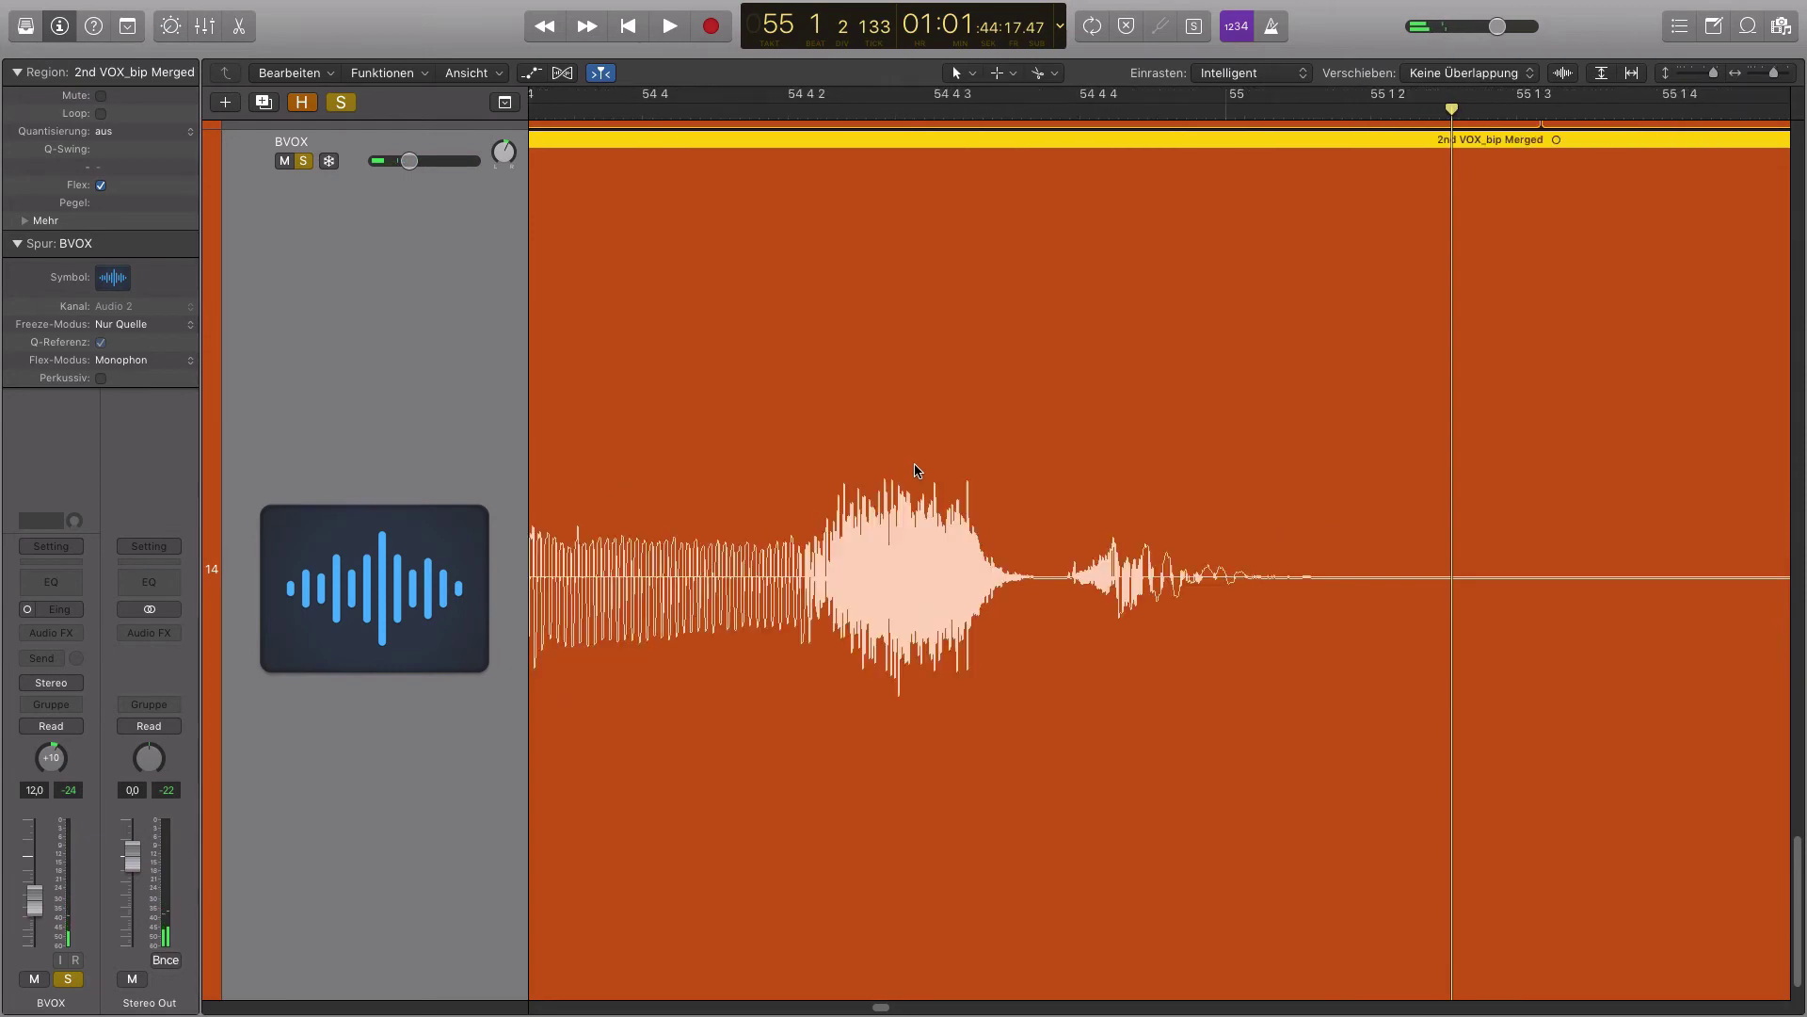
Split the BVOX region at 54 4 2 1, at the zero crossing just before the closing sibilant
click(796, 109)
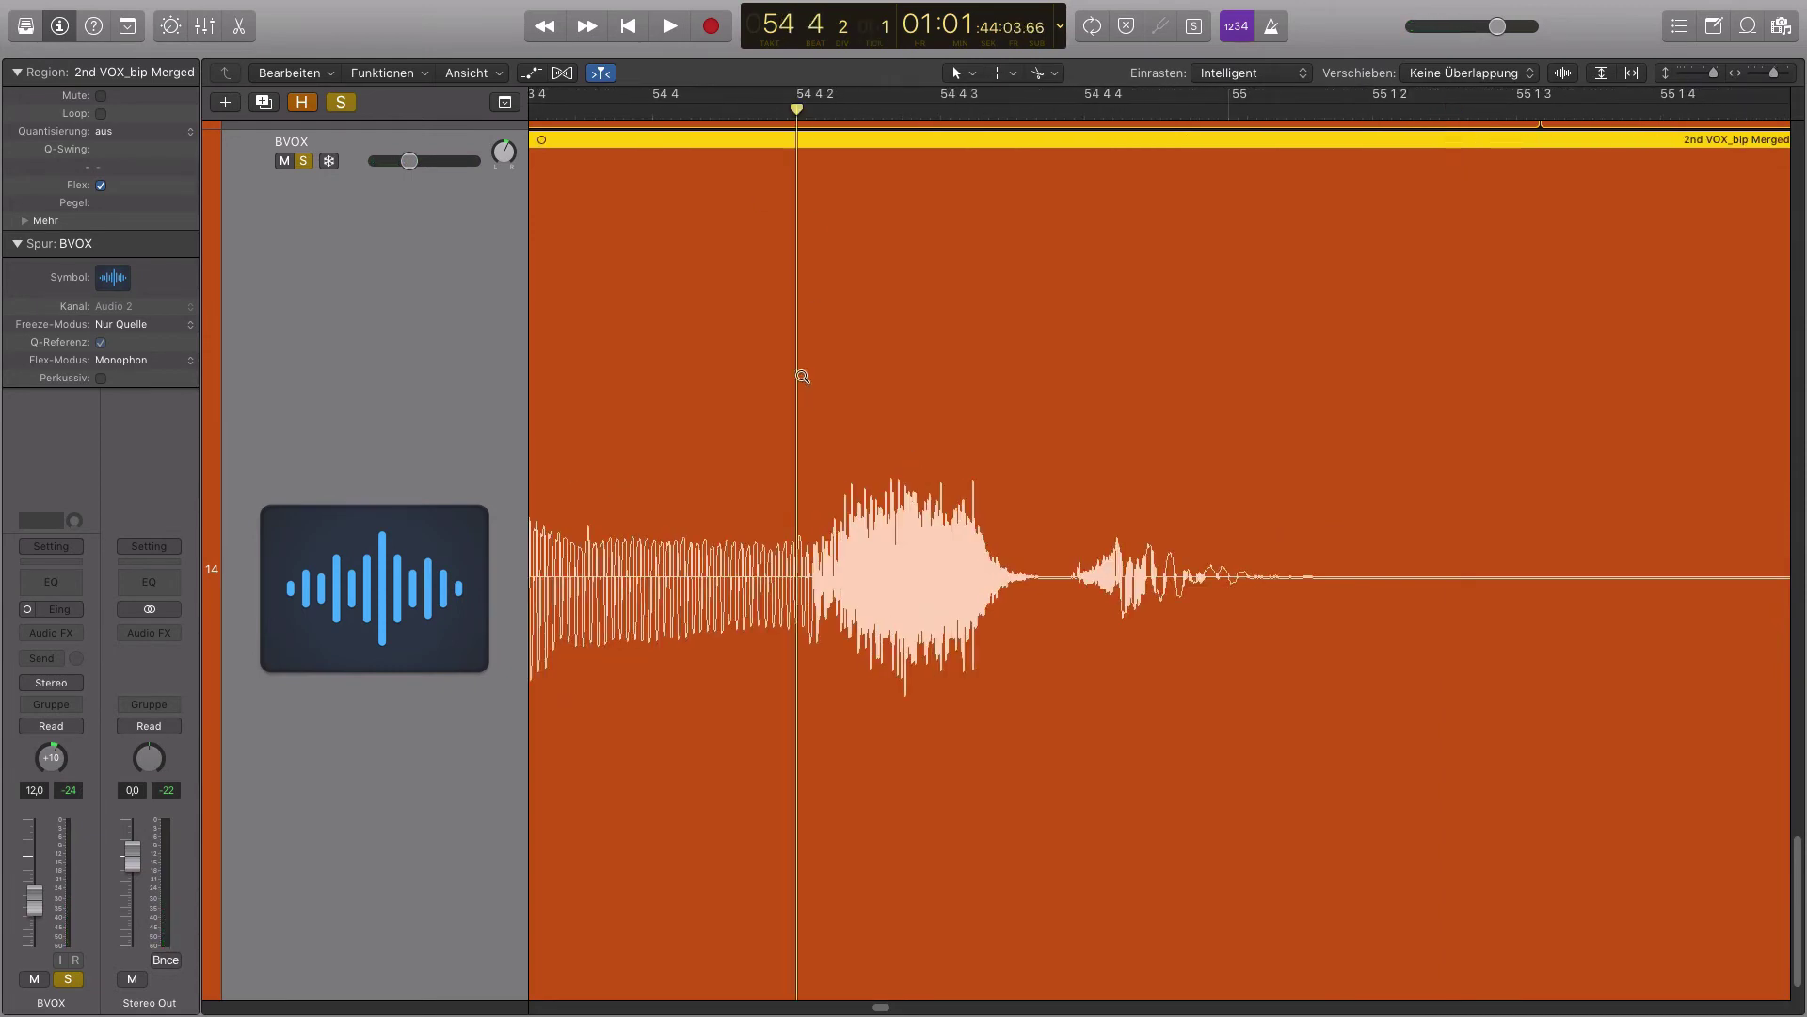
drag(745, 483, 998, 748)
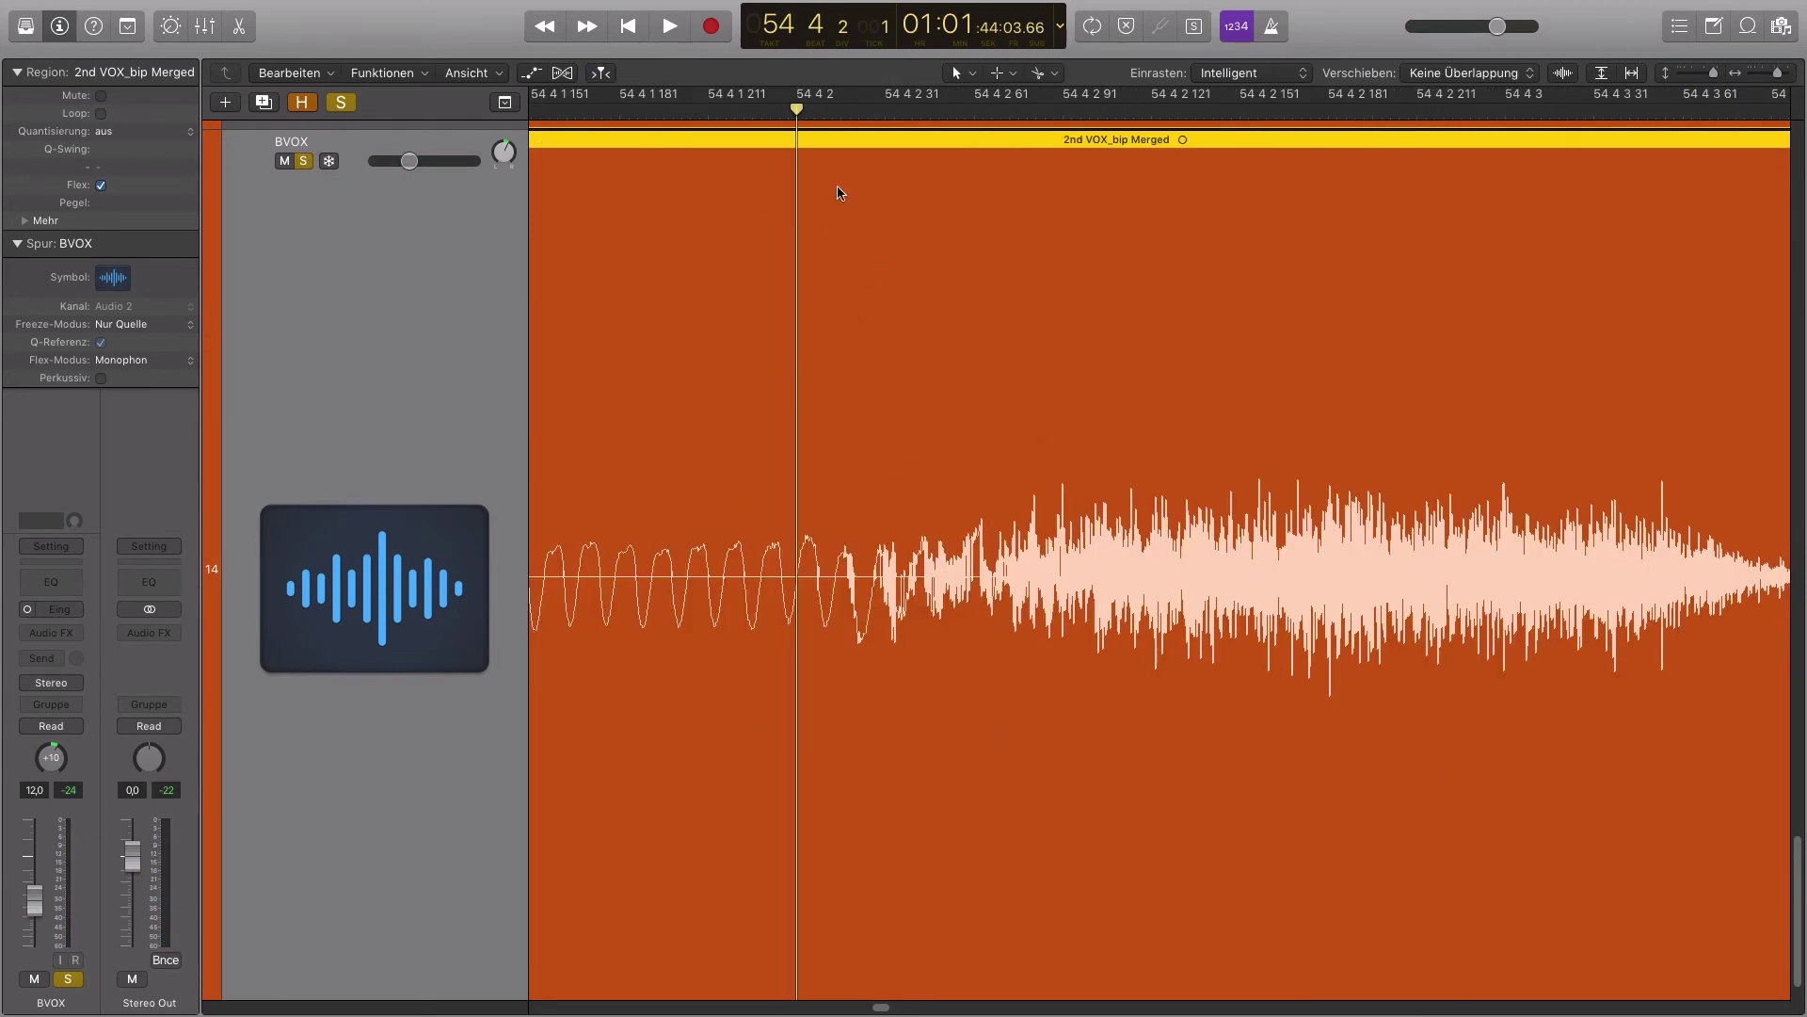
click(810, 113)
drag(751, 513, 1003, 704)
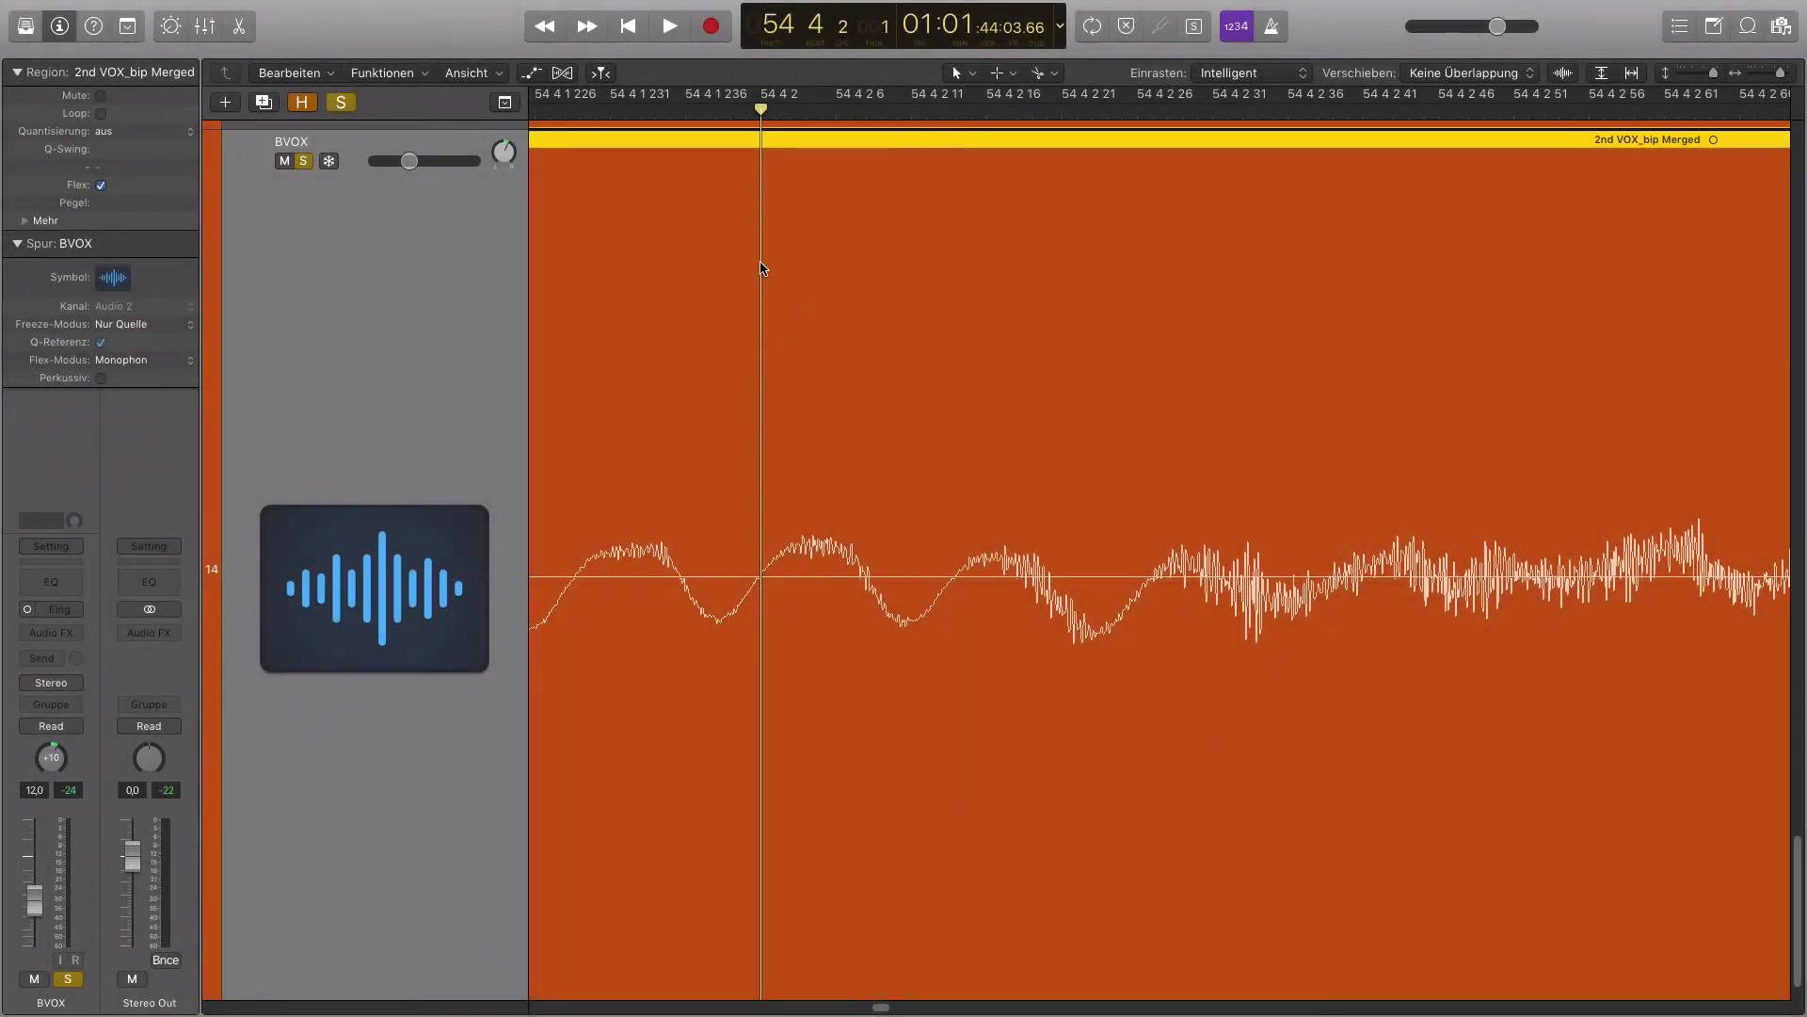
key(super+t)
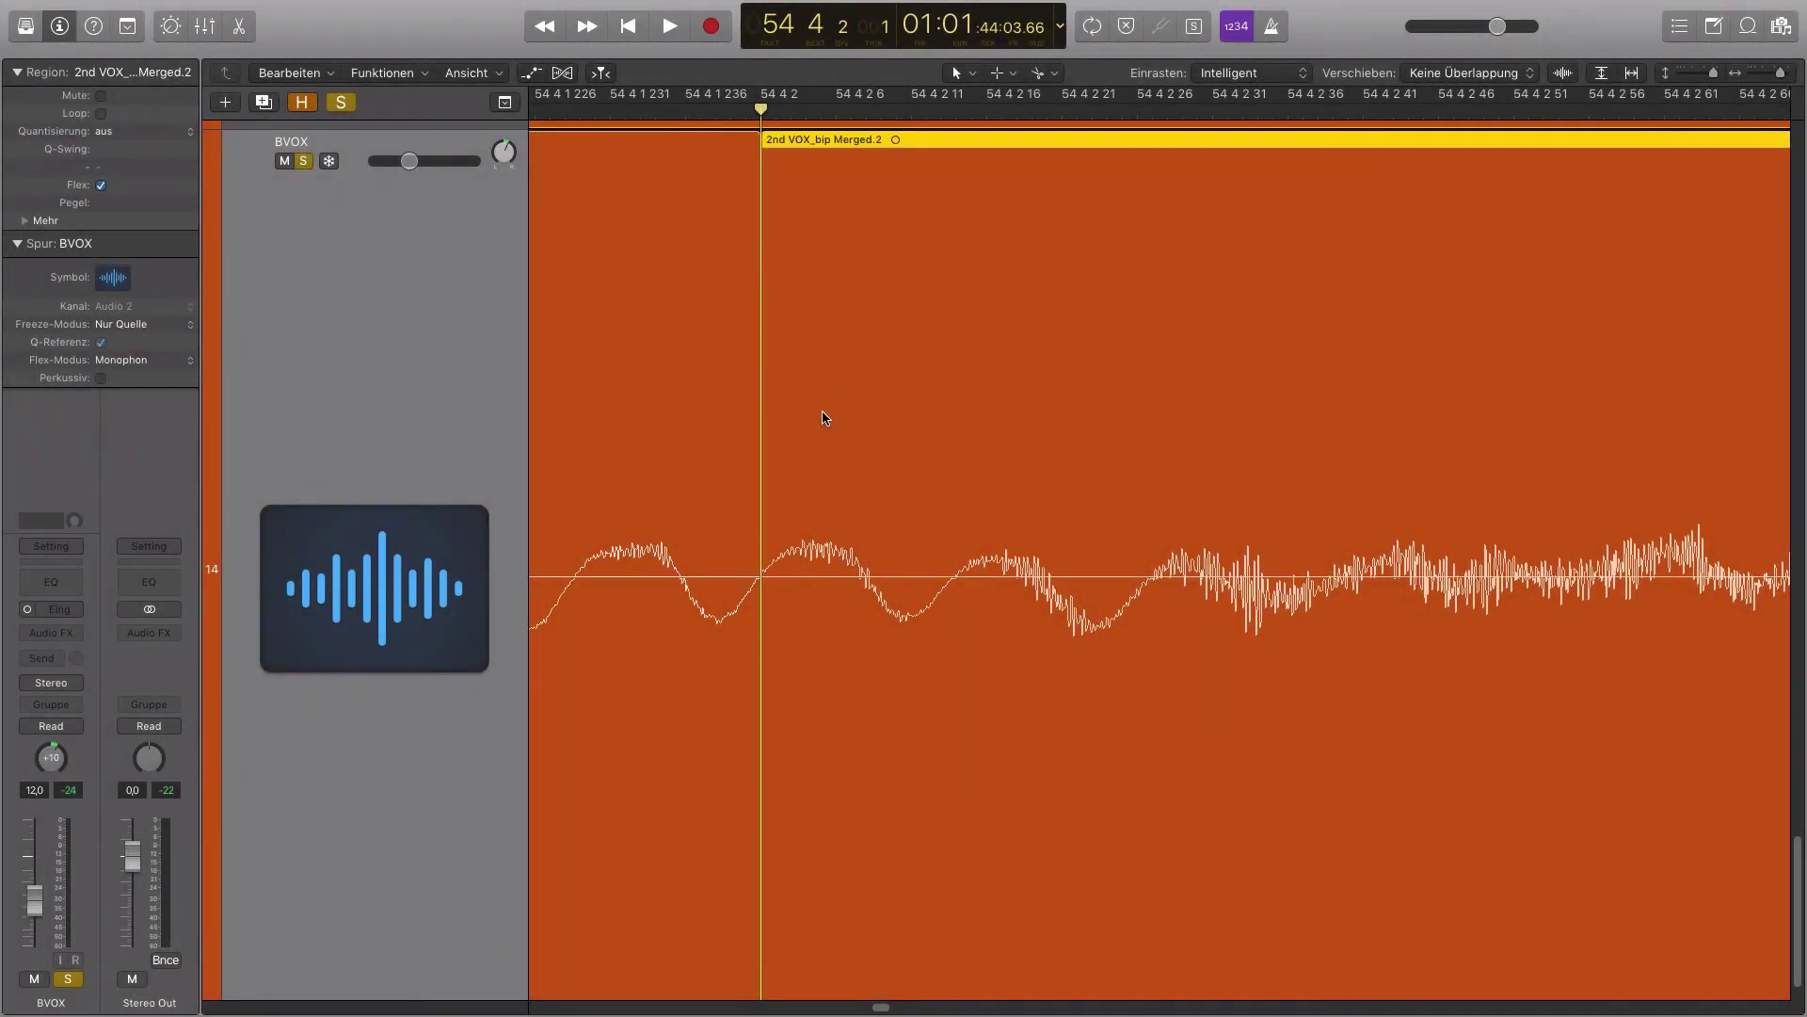
Mute the split BVOX region that starts at 54 4 2 with the closing sibilant
key(super+Left)
key(super+Left)
key(super+Left)
key(super+Left)
key(super+Left)
key(super+Left)
key(super+Left)
key(super+Left)
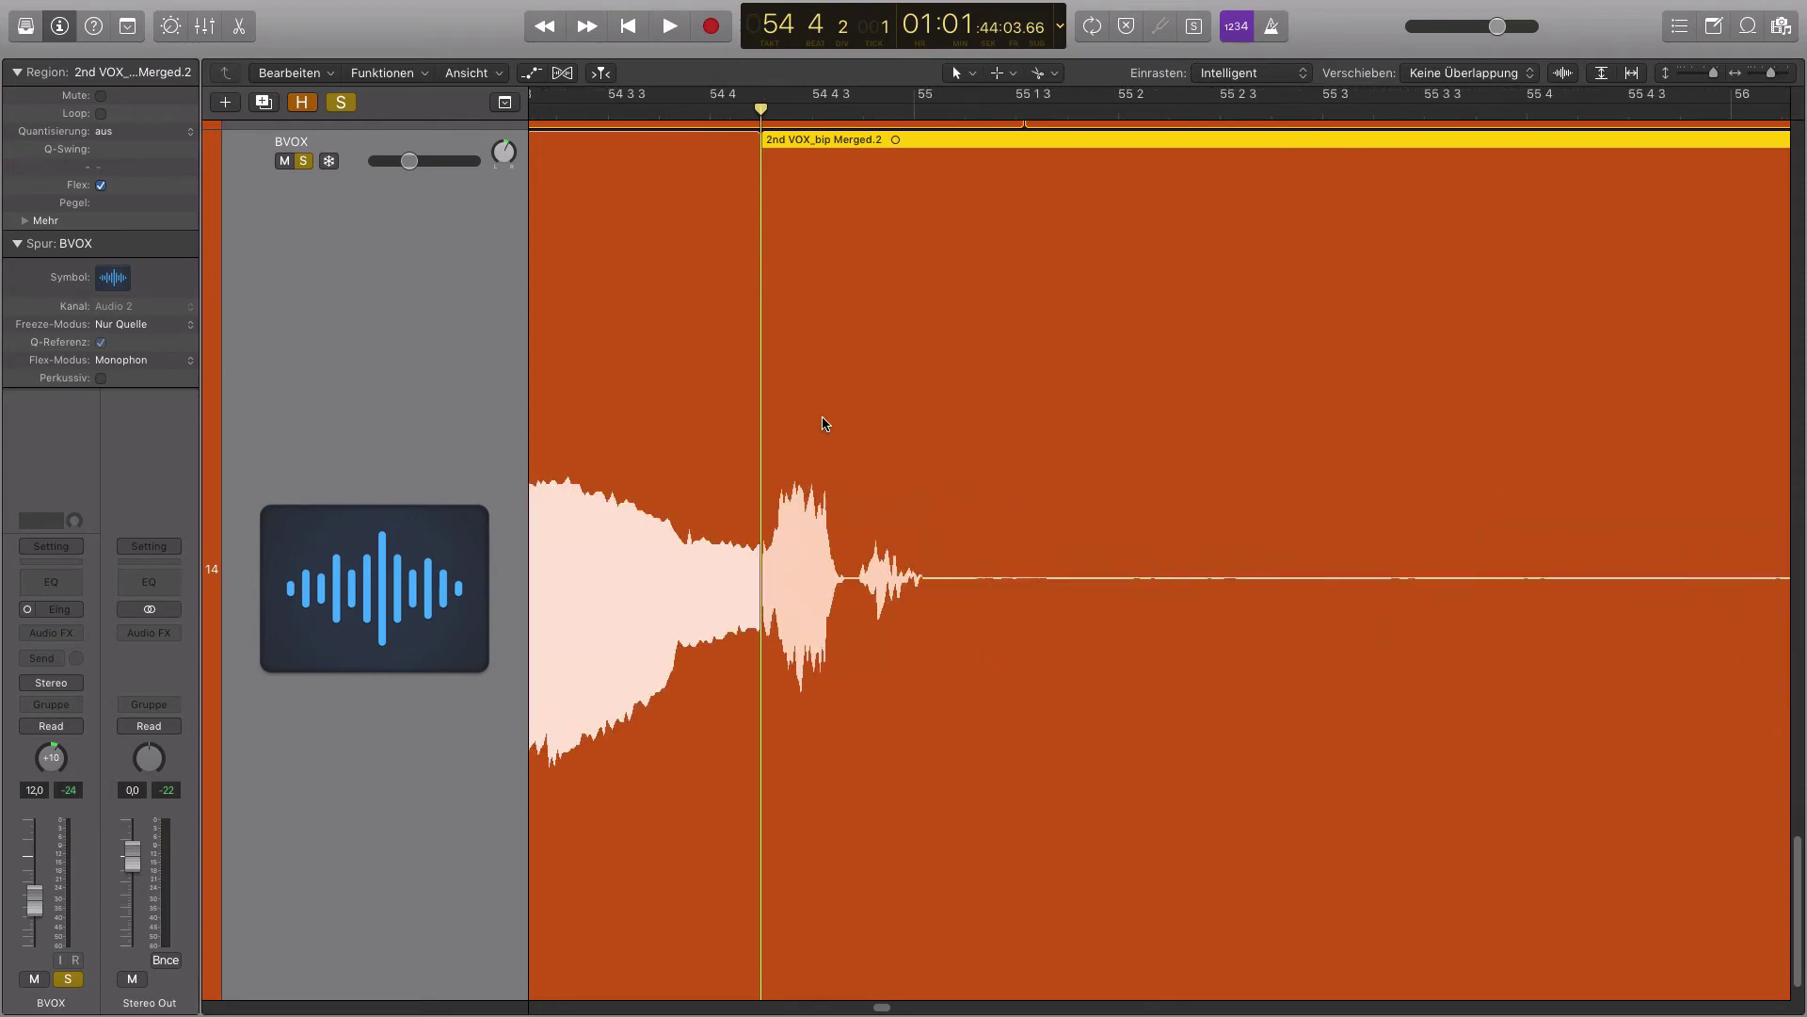
key(ctrl+m)
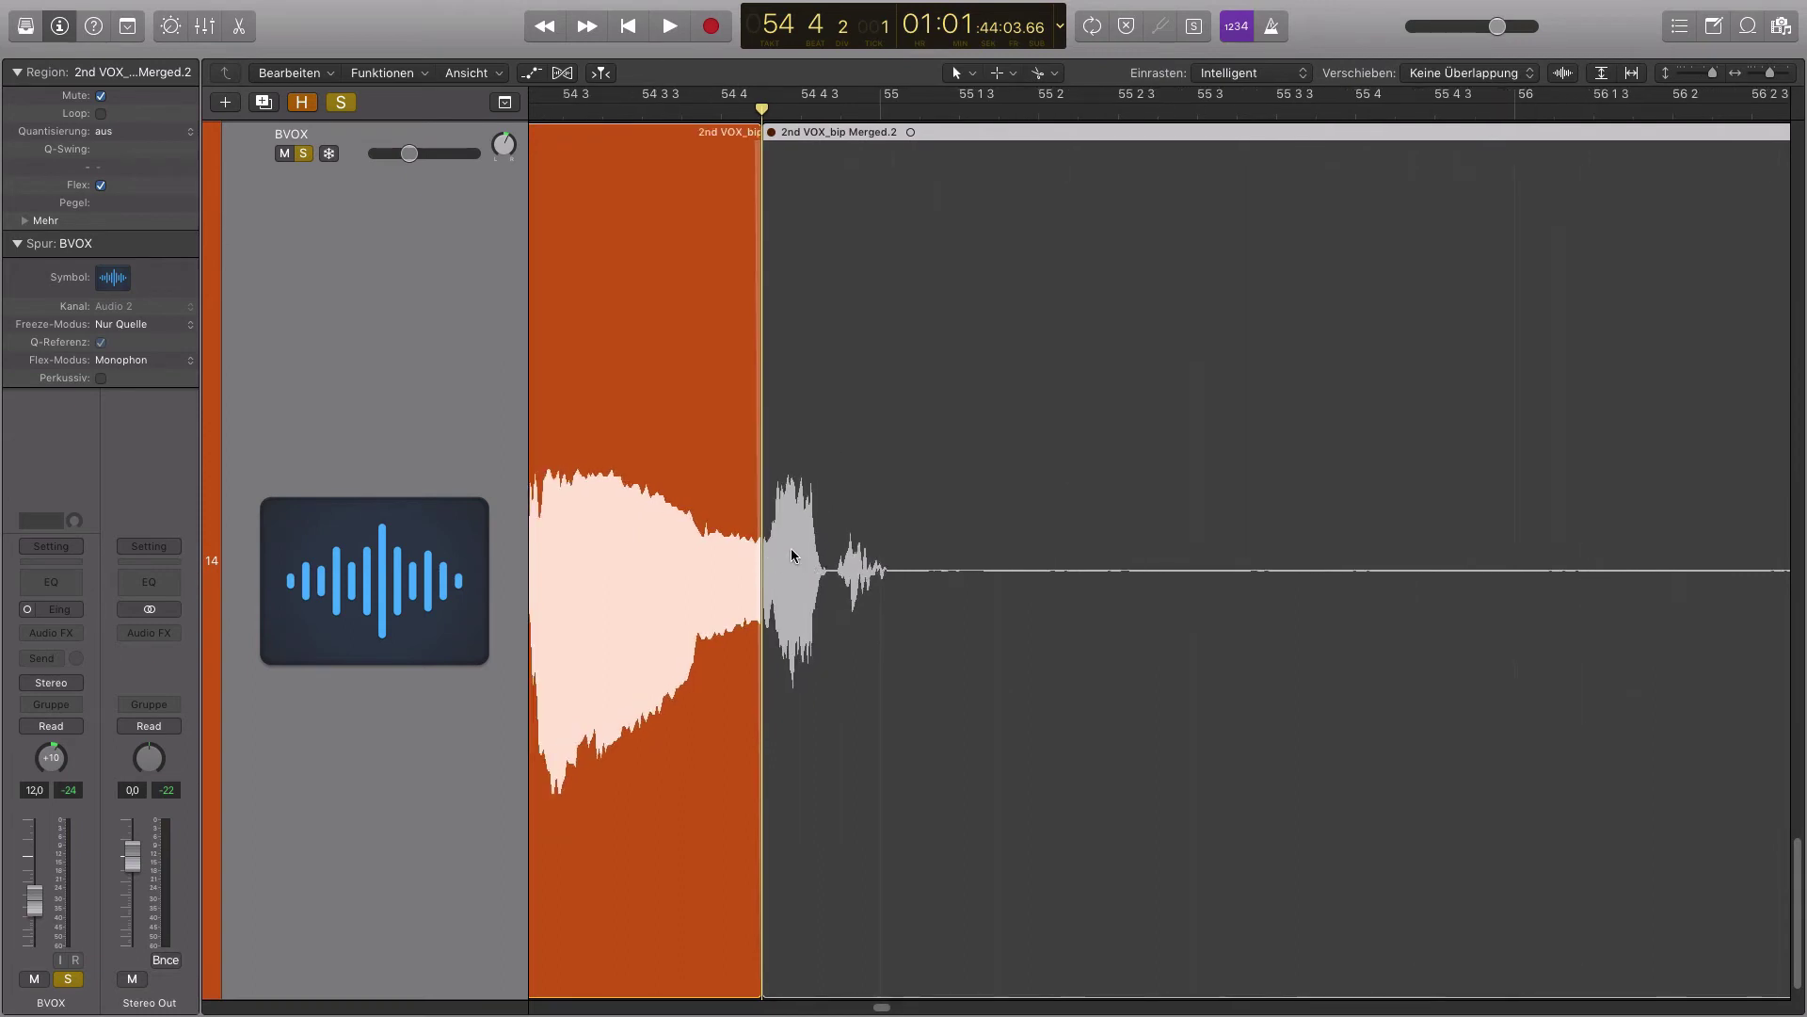
Play the phrase ending on LVOX and BVOX with the sibilant muted, replaying it from bar 53
scroll(796, 552, left, 3)
scroll(808, 546, down, 4)
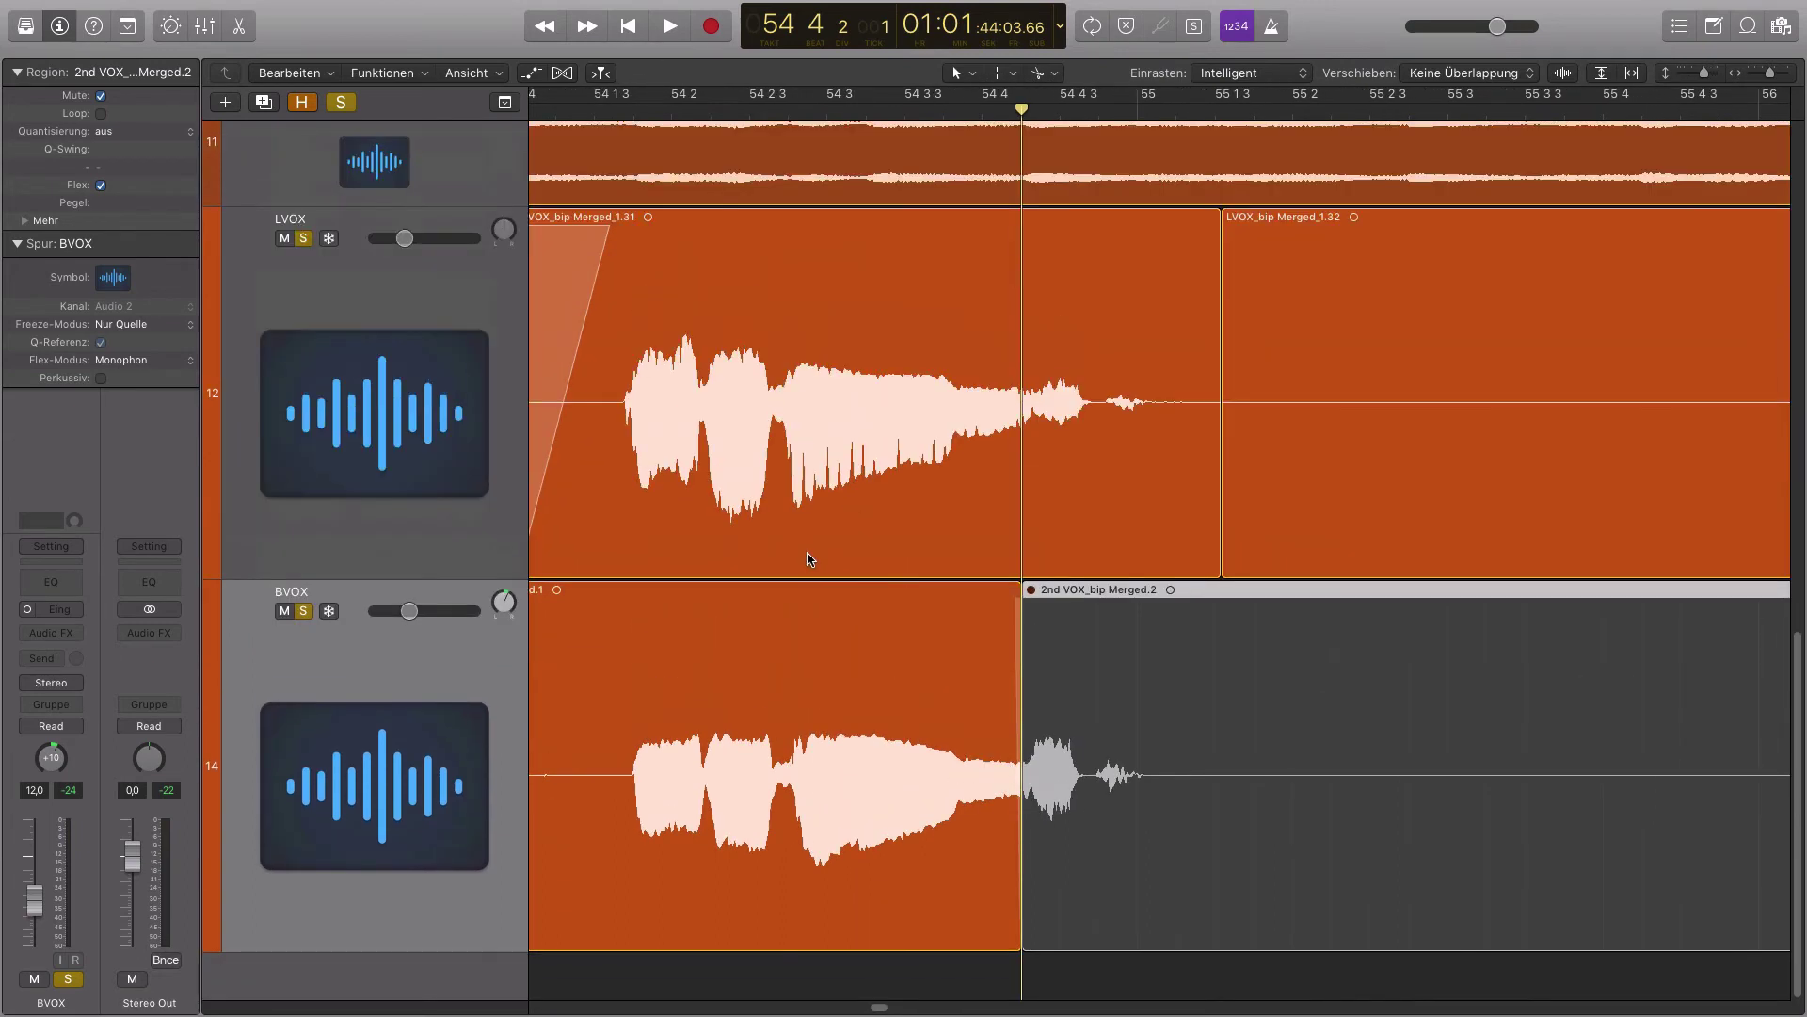
key(space)
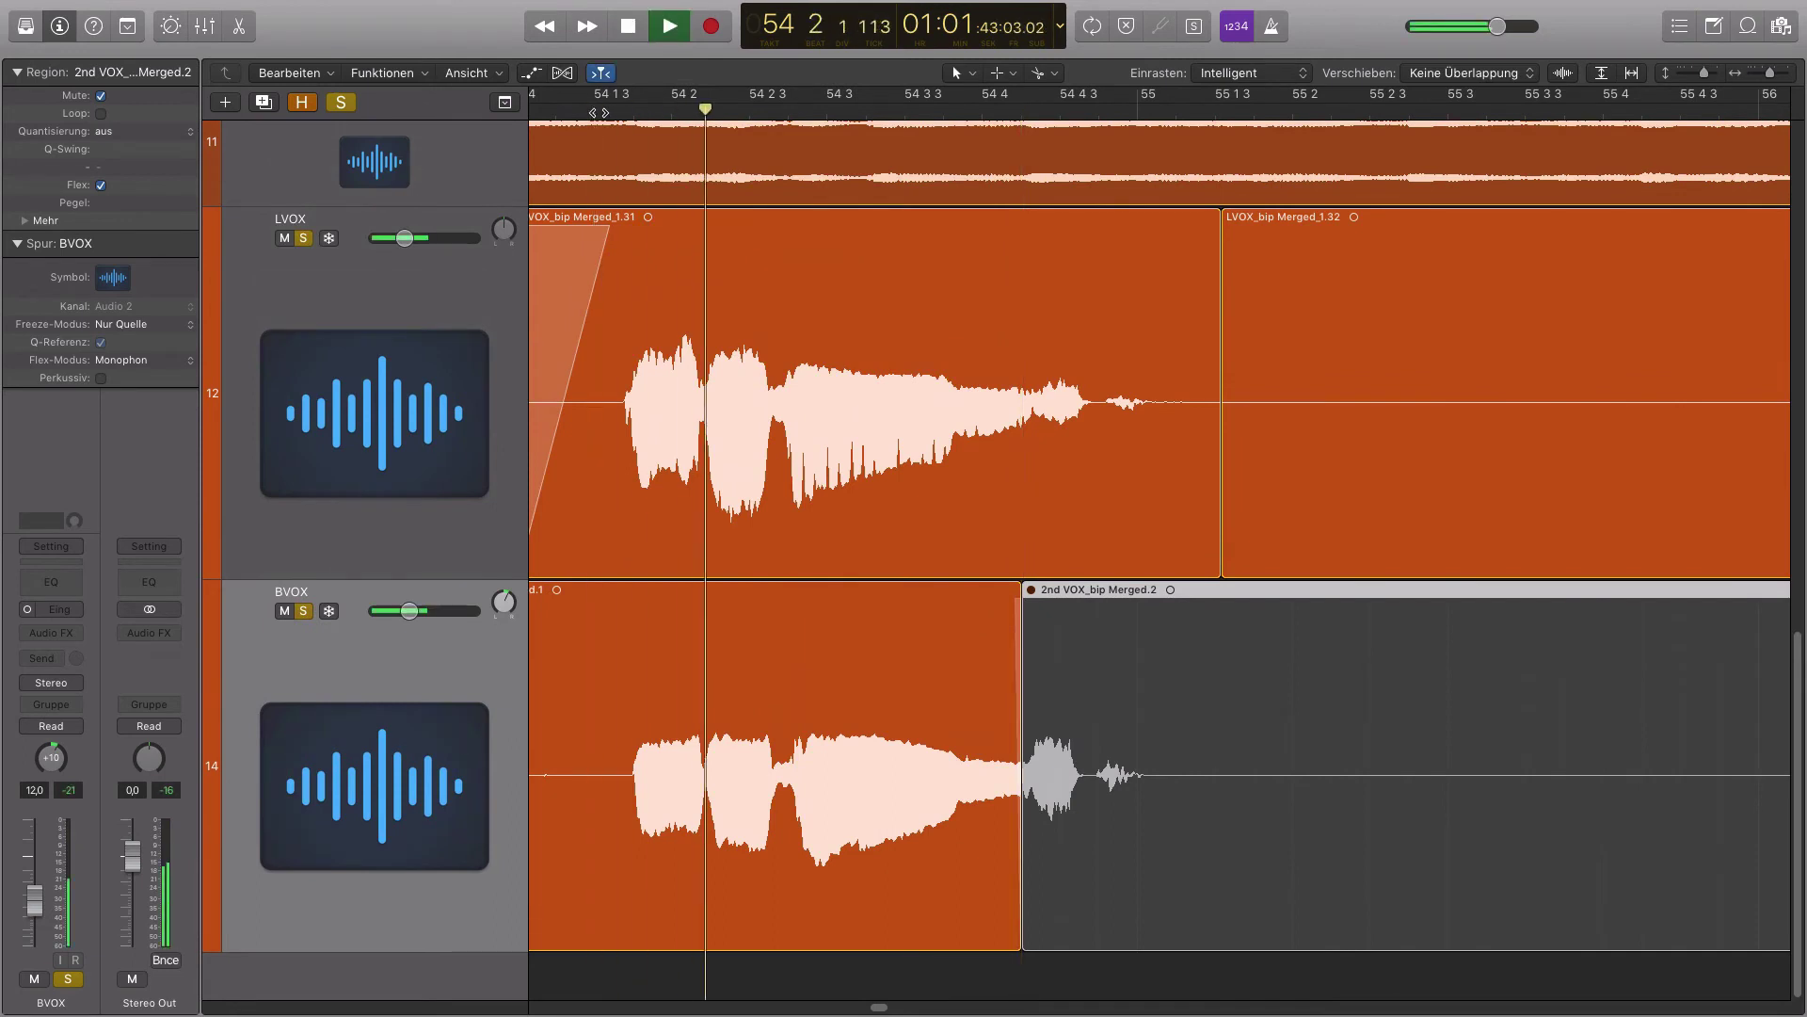
key(space)
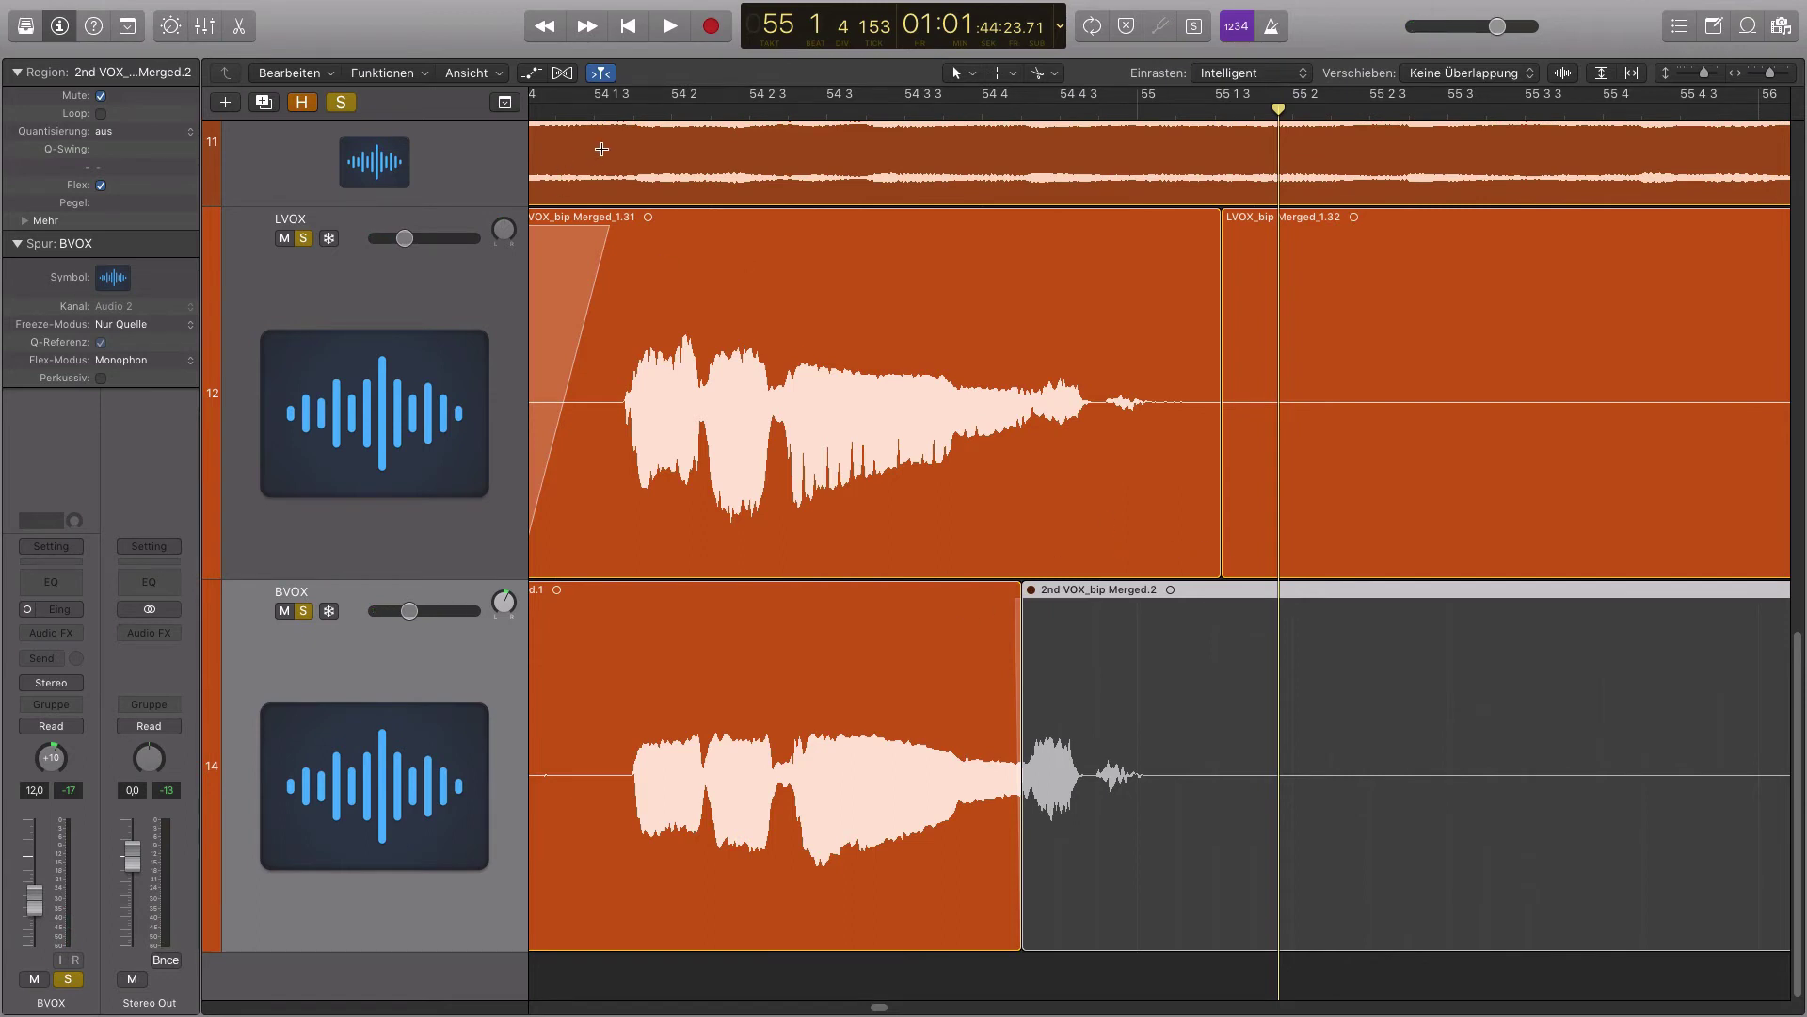
scroll(602, 148, left, 5)
double_click(675, 113)
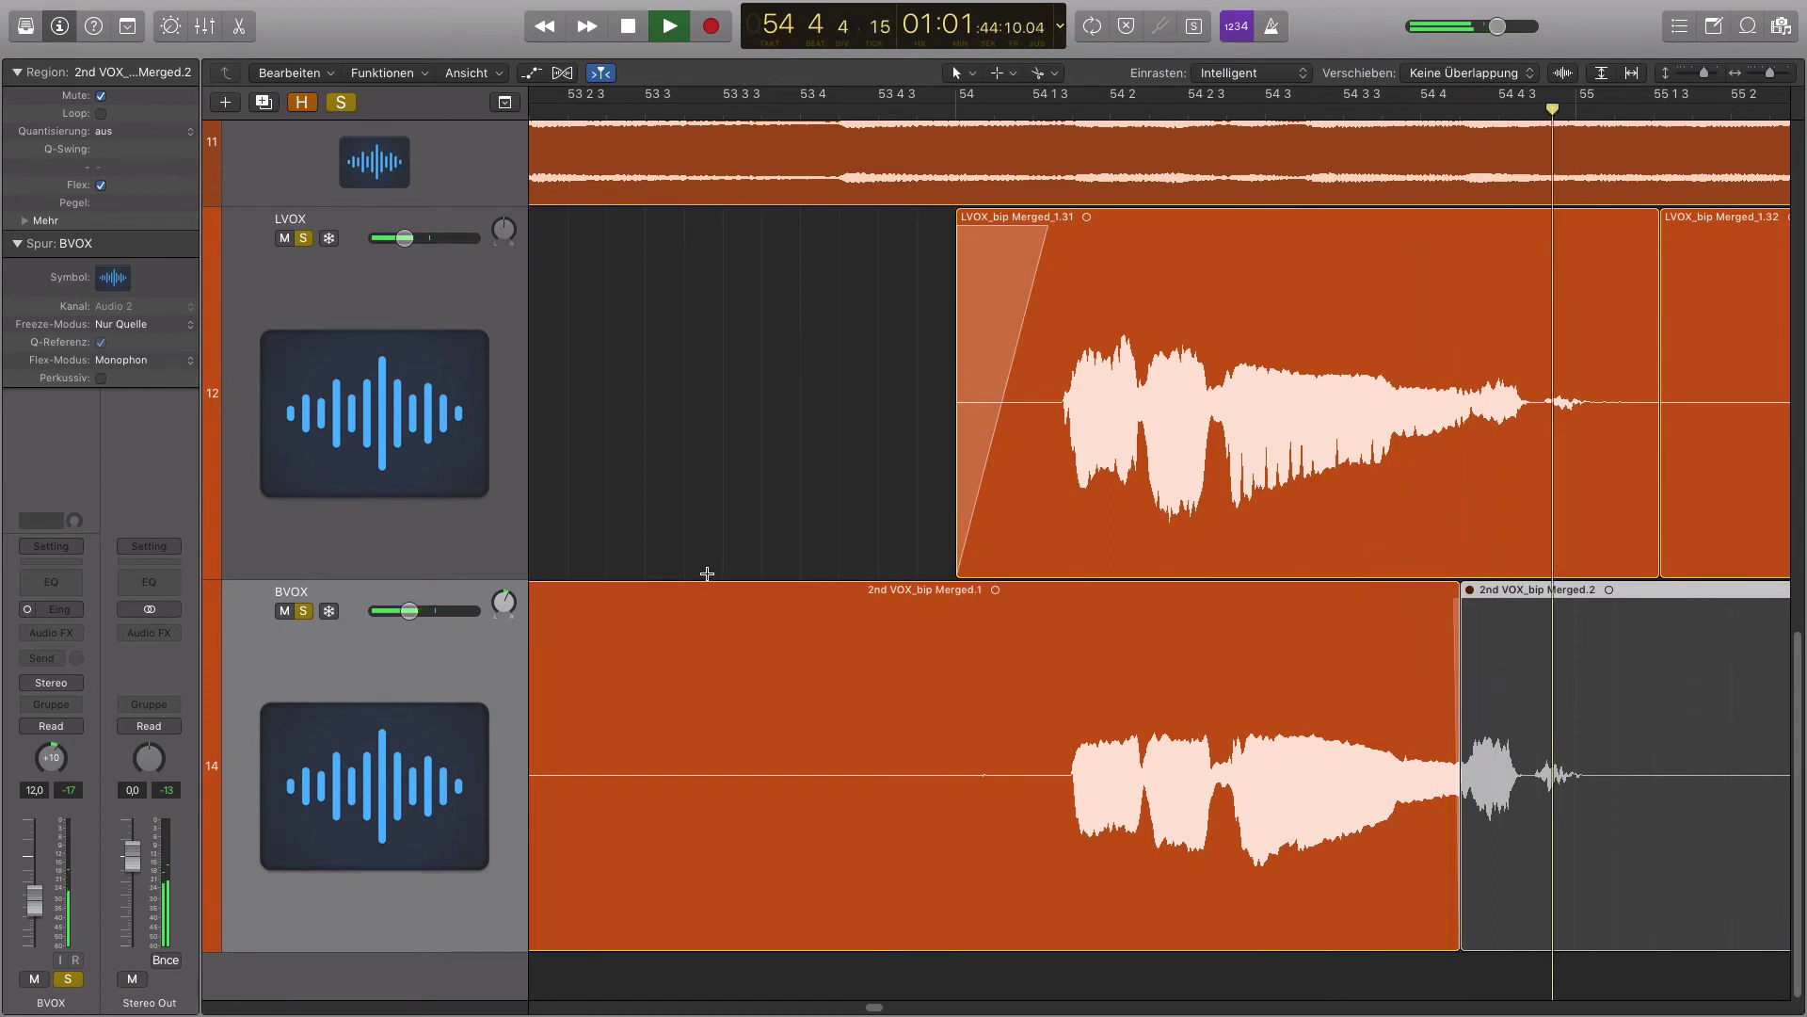
key(space)
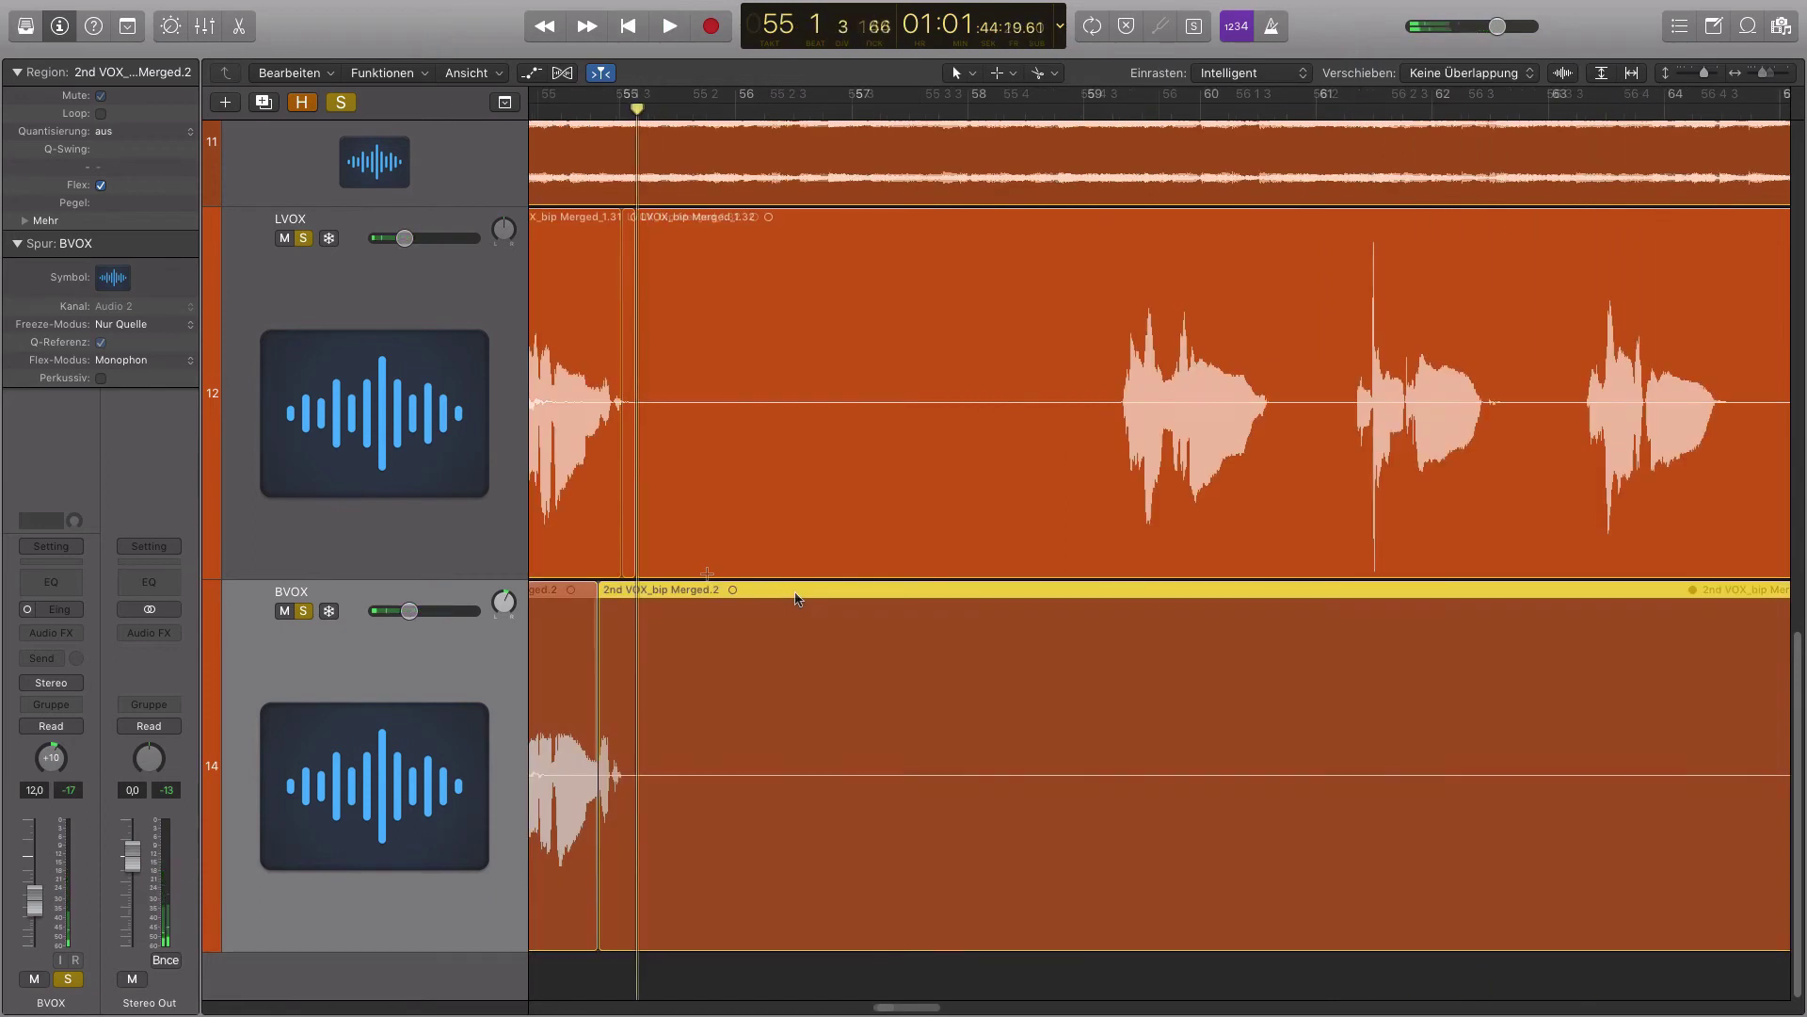
key(ctrl+m)
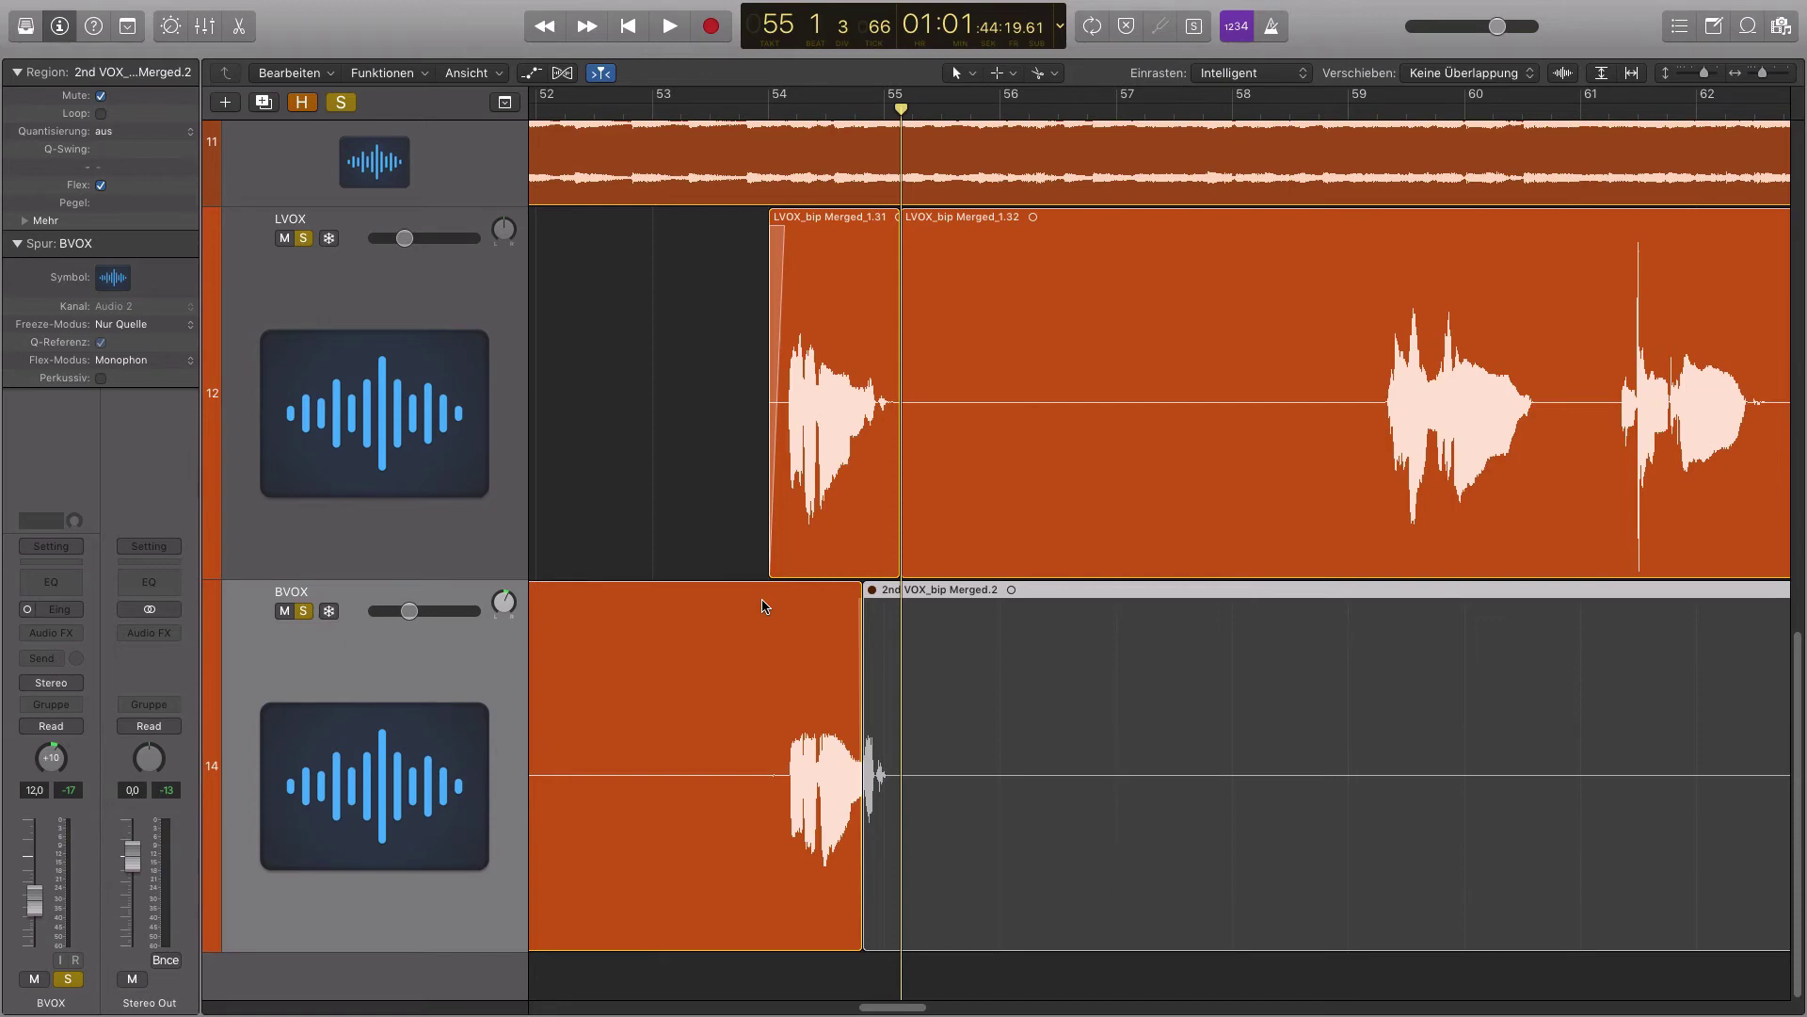
Look over the lead and backing vocal regions across the whole song and place the playhead at bar 29
key(super+Left)
key(super+Left)
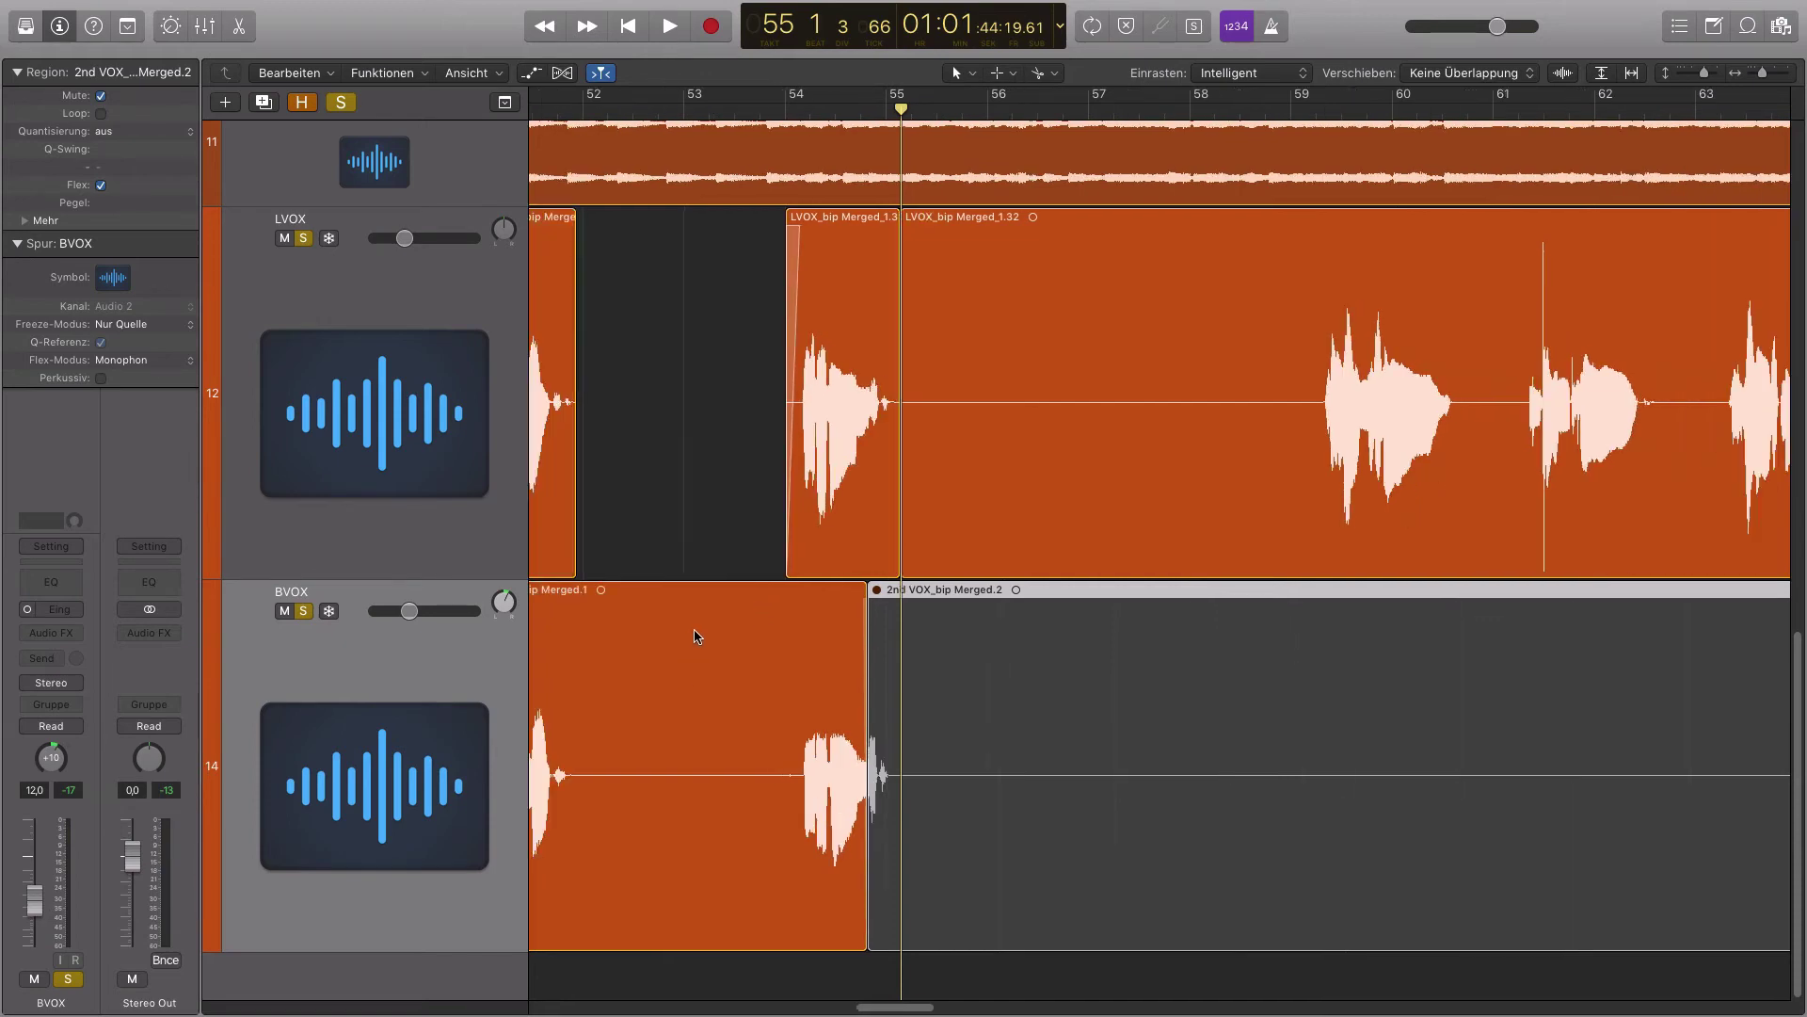
key(super+Left)
key(super+Left)
key(super+Left)
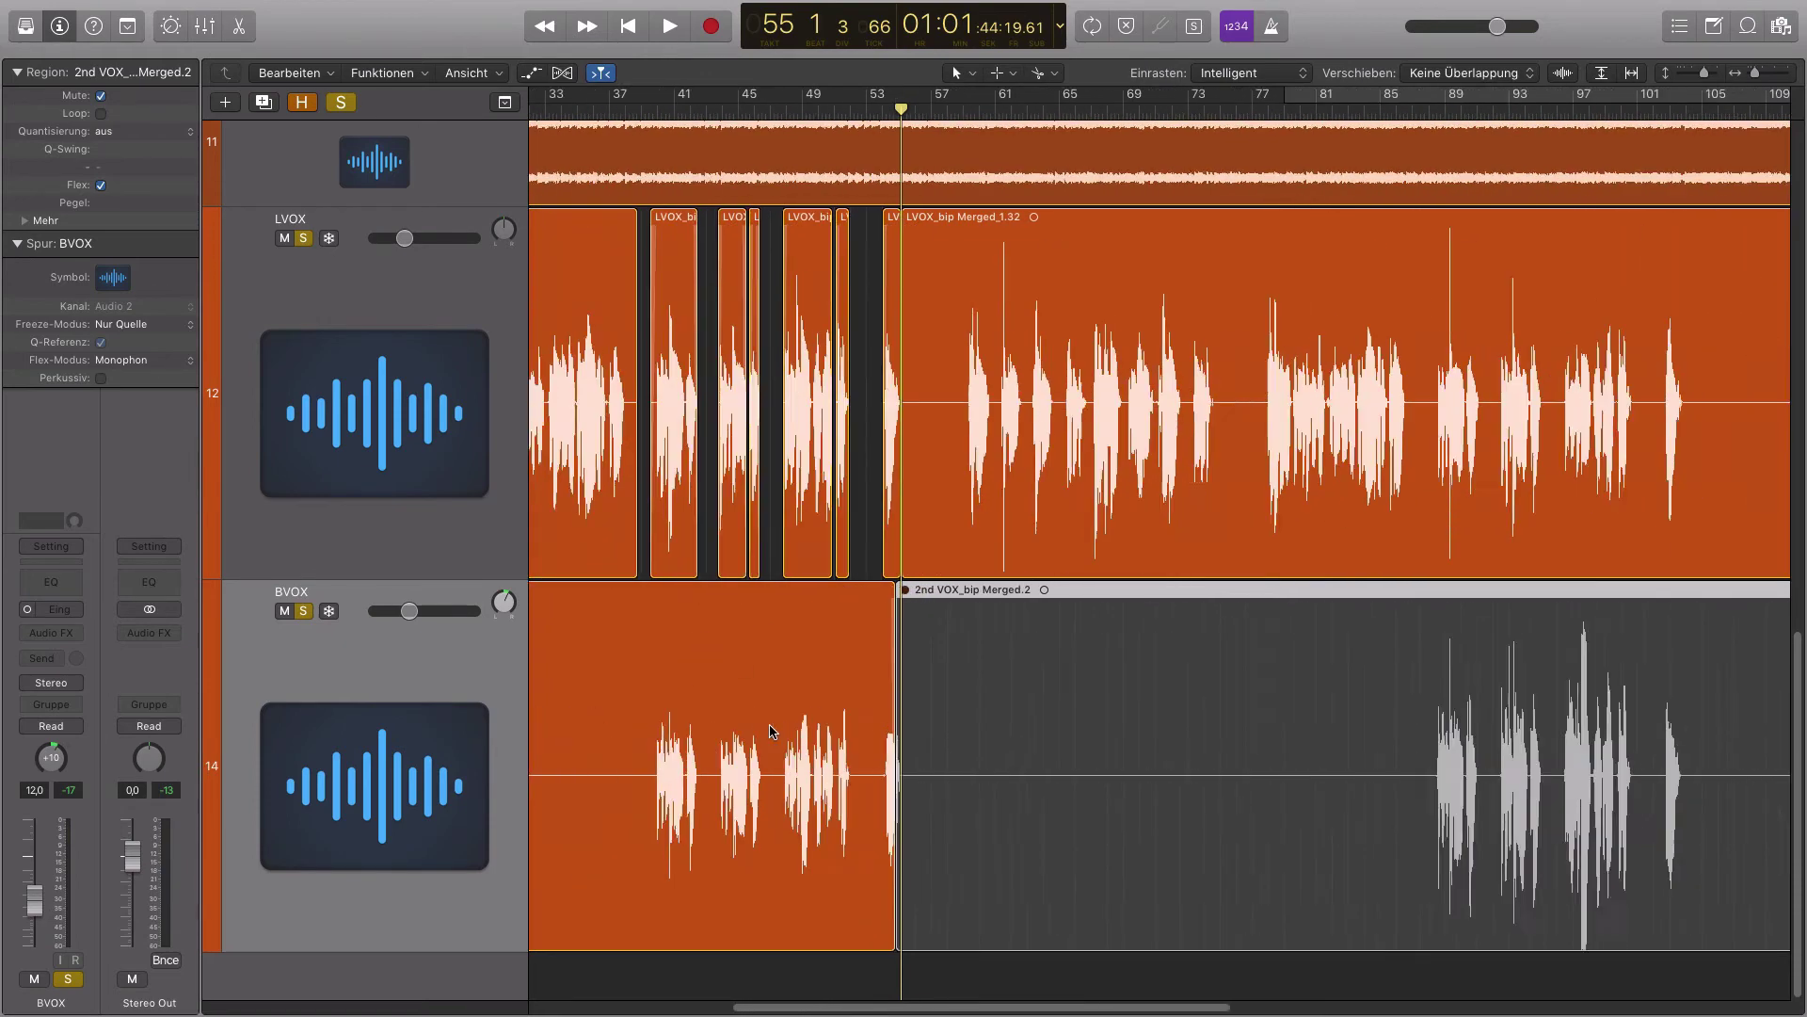
scroll(673, 687, left, 3)
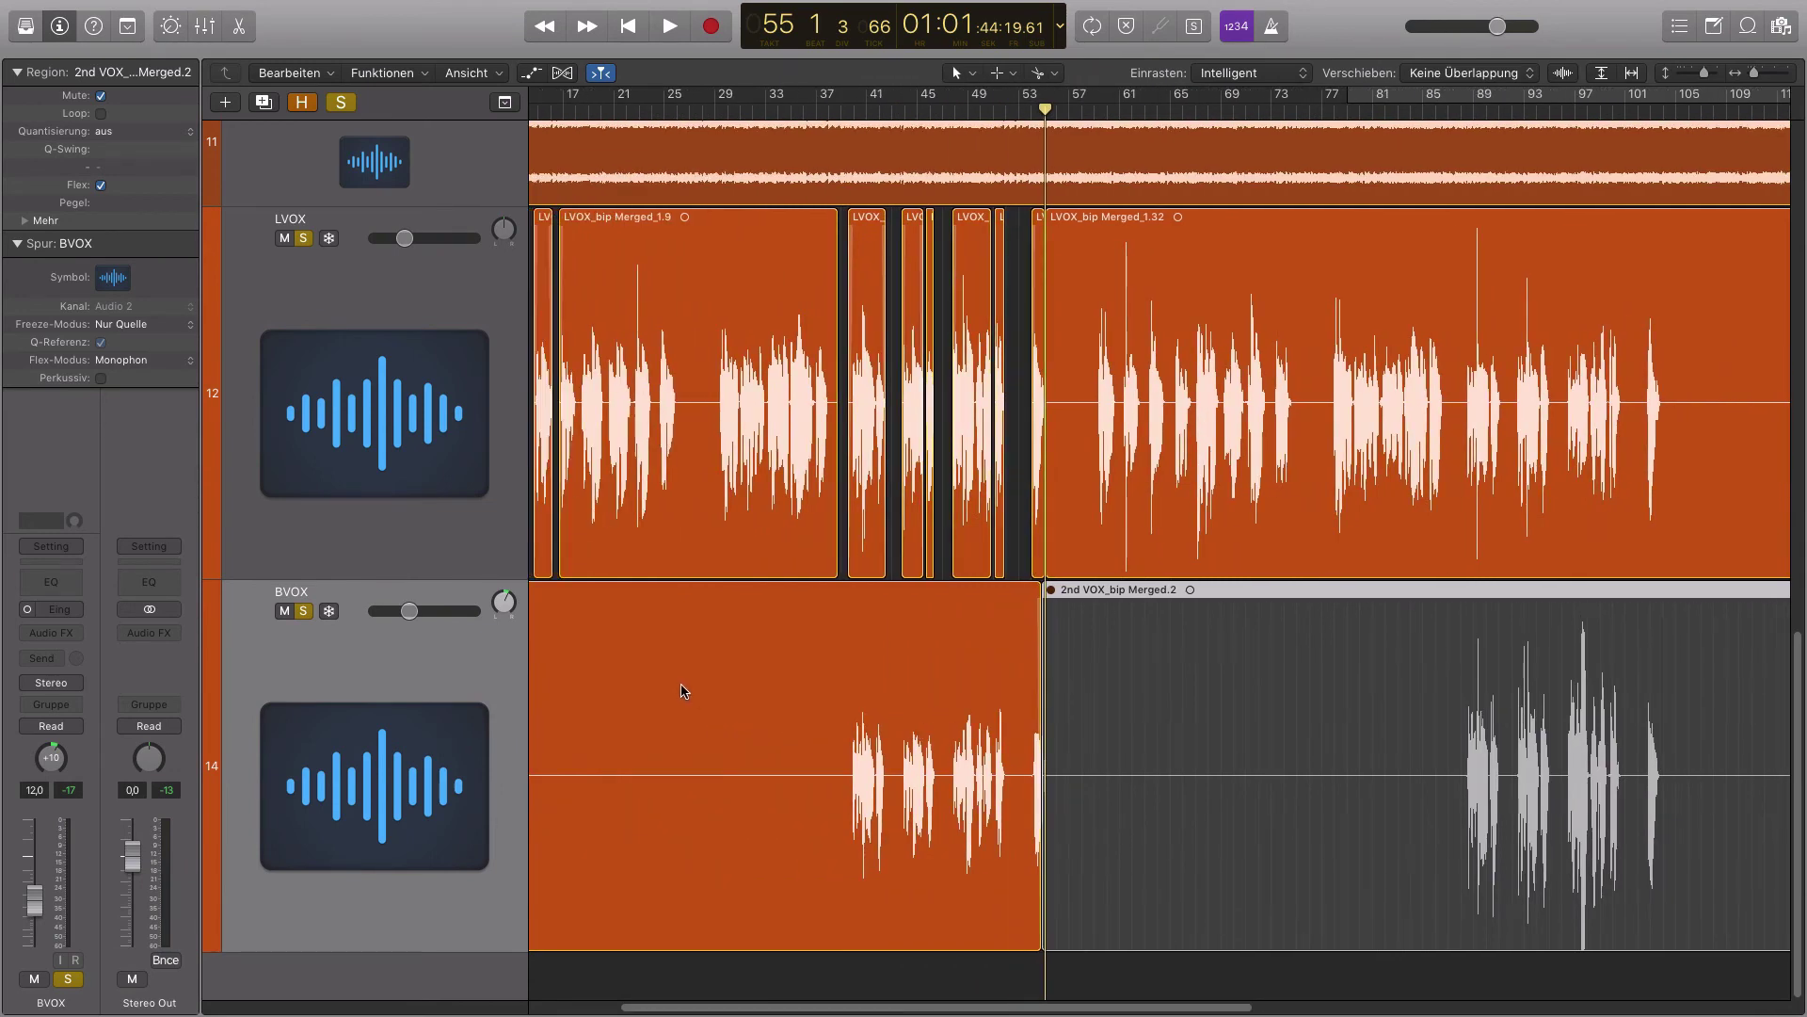
scroll(686, 683, left, 1)
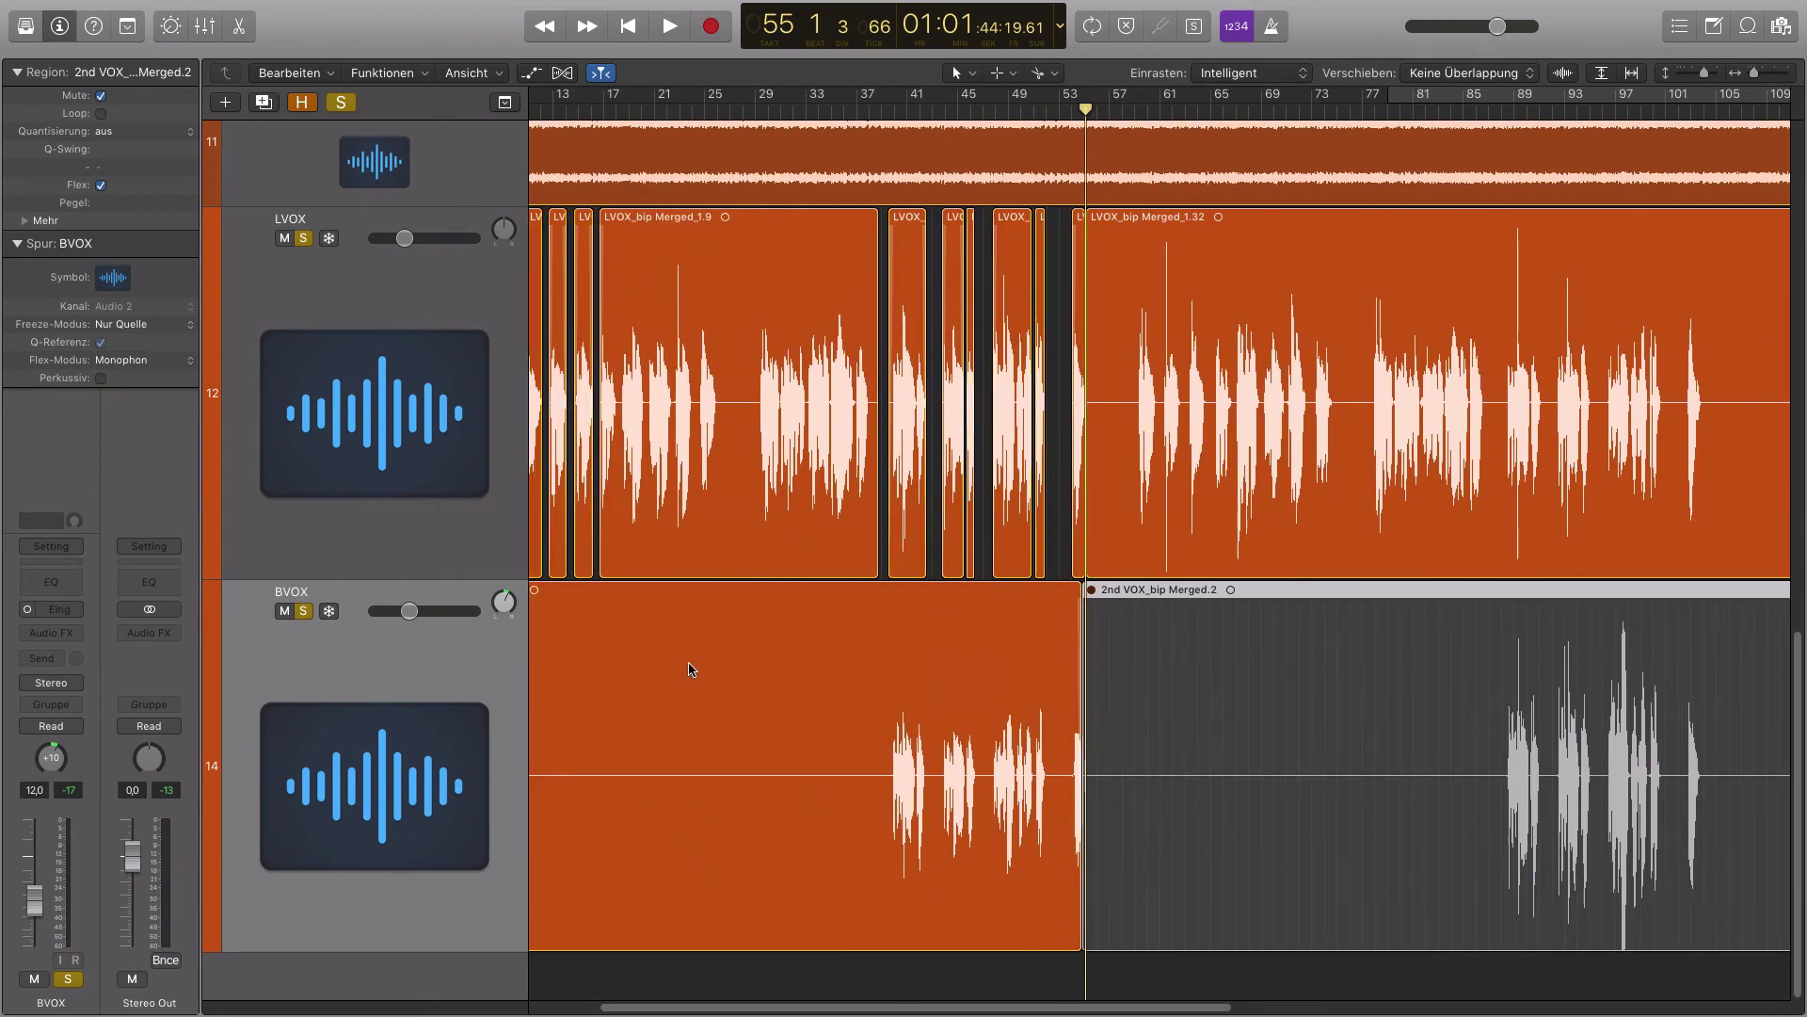
scroll(694, 670, left, 3)
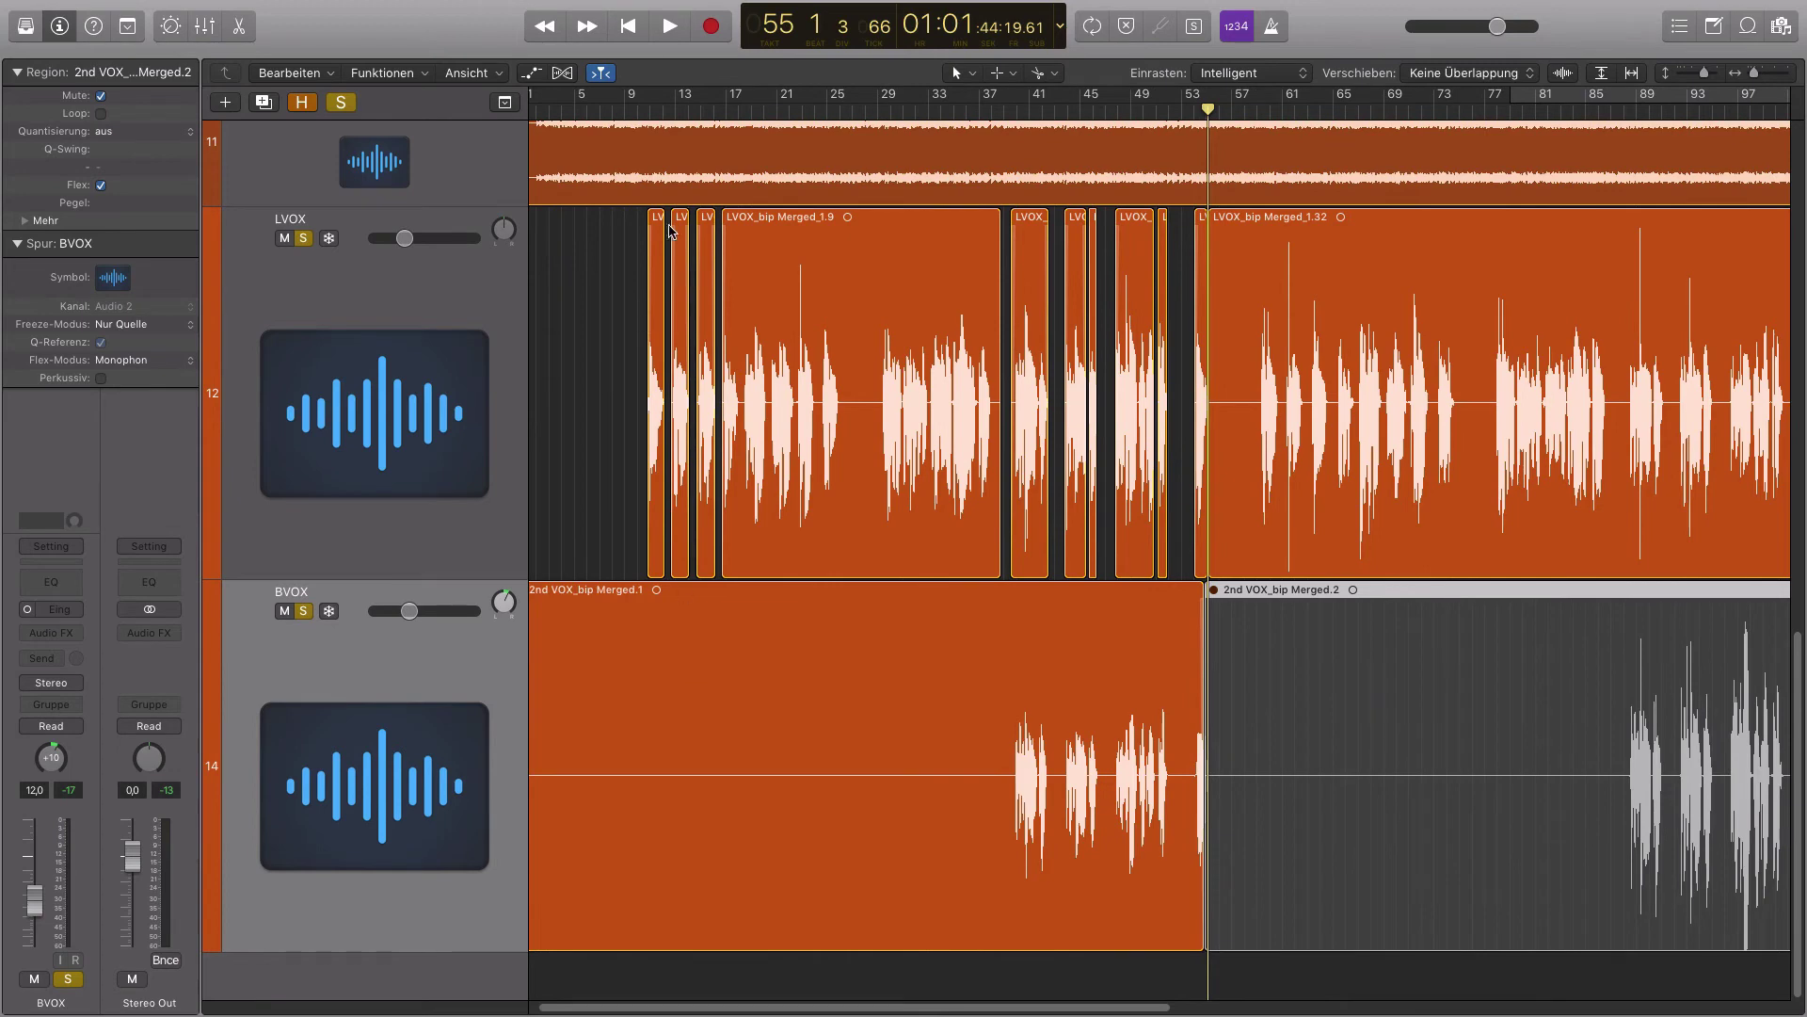
click(701, 110)
click(725, 110)
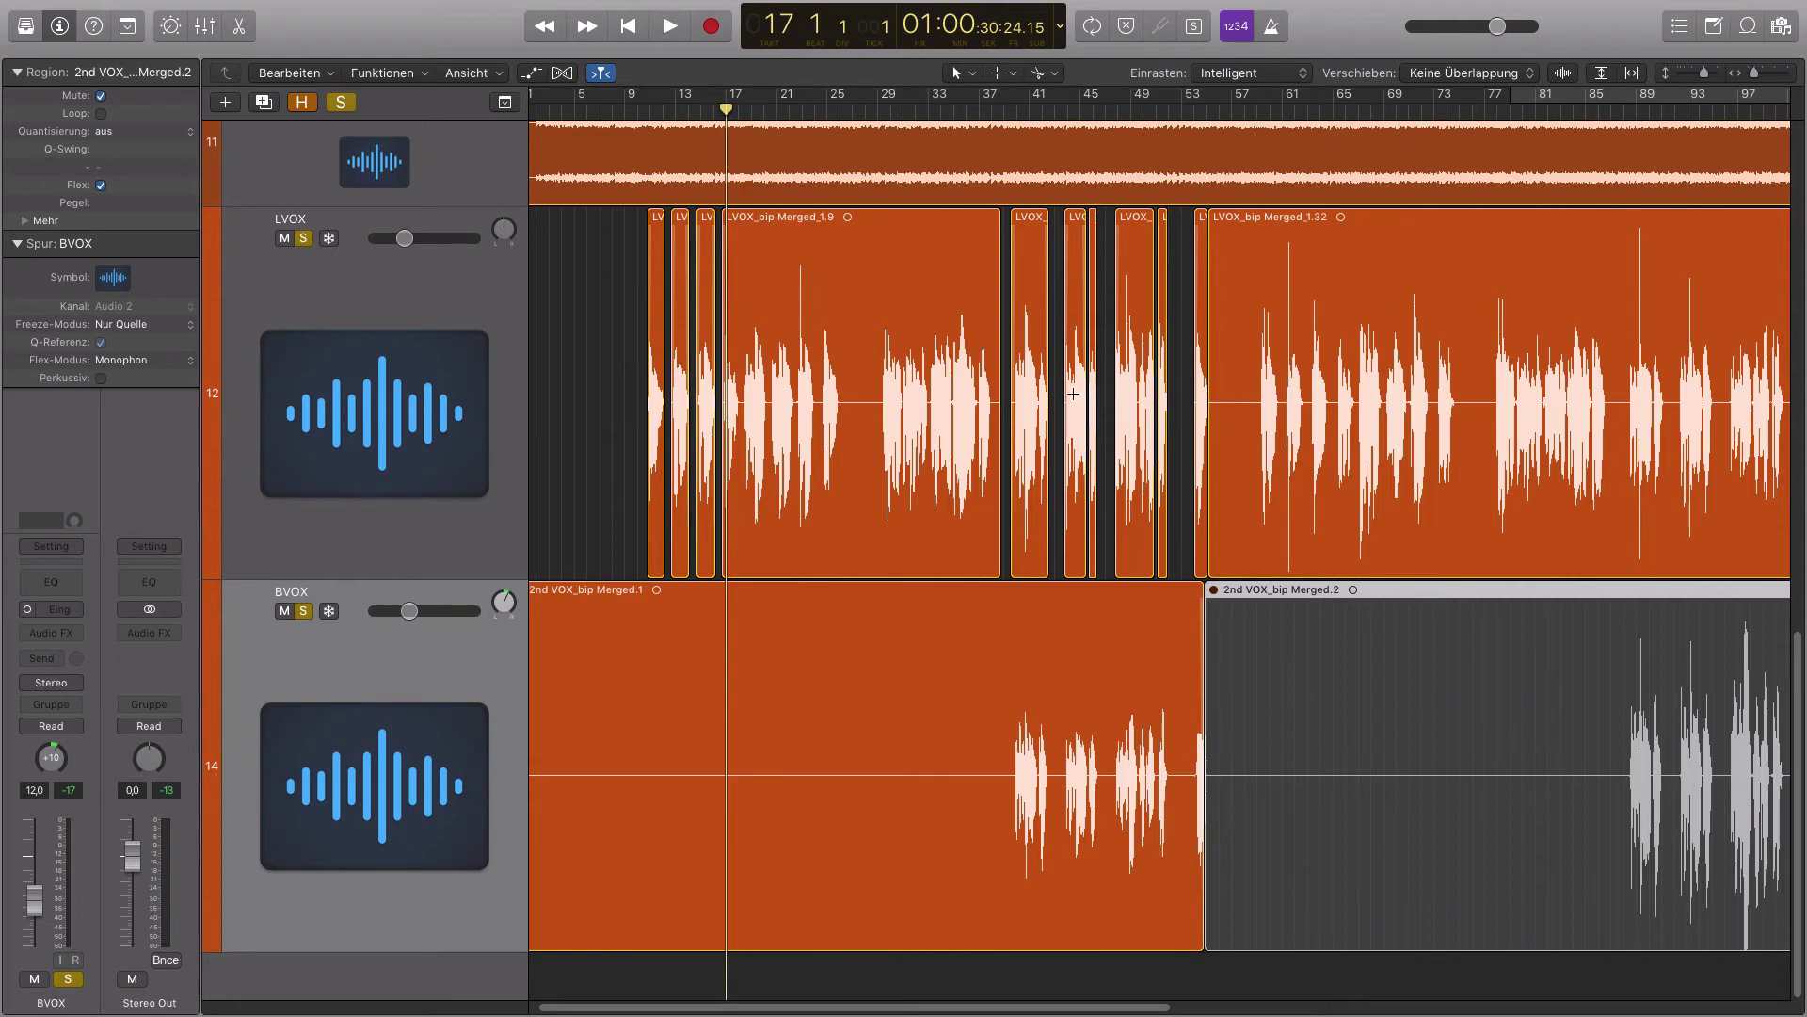
click(878, 110)
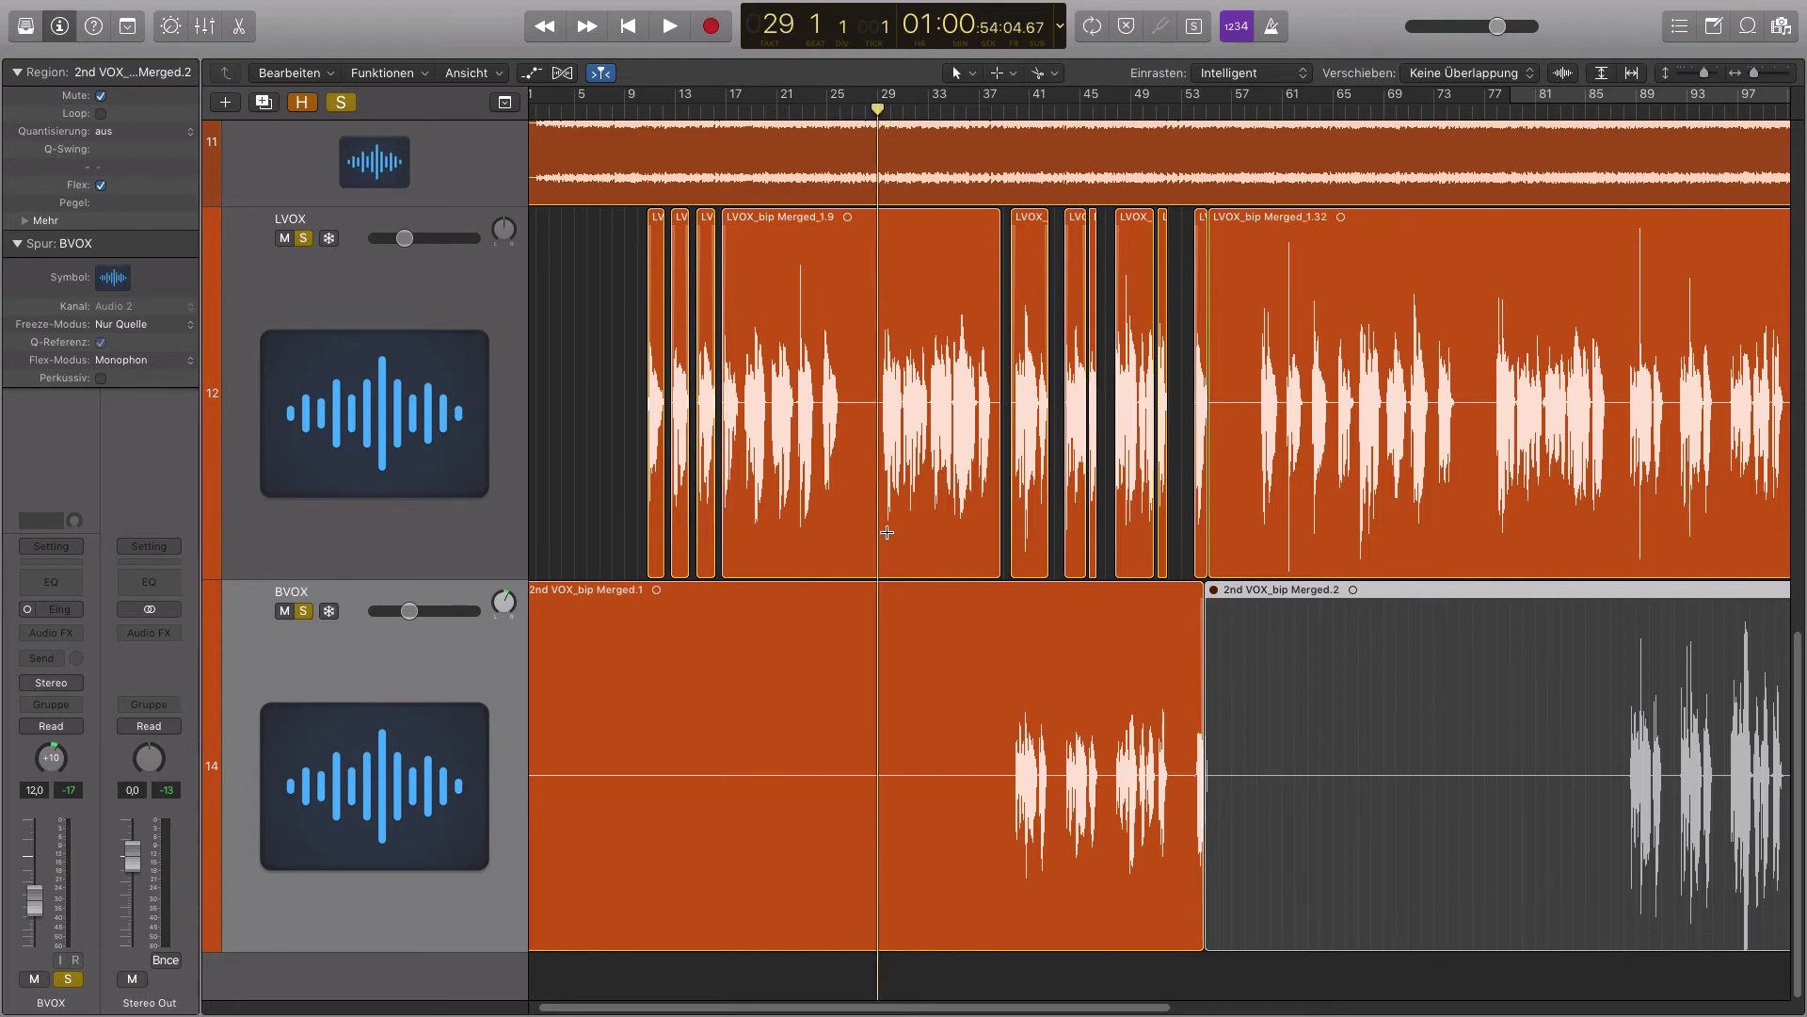
Play the lead vocal section from bar 29 up to bar 38
scroll(886, 532, right, 2)
key(space)
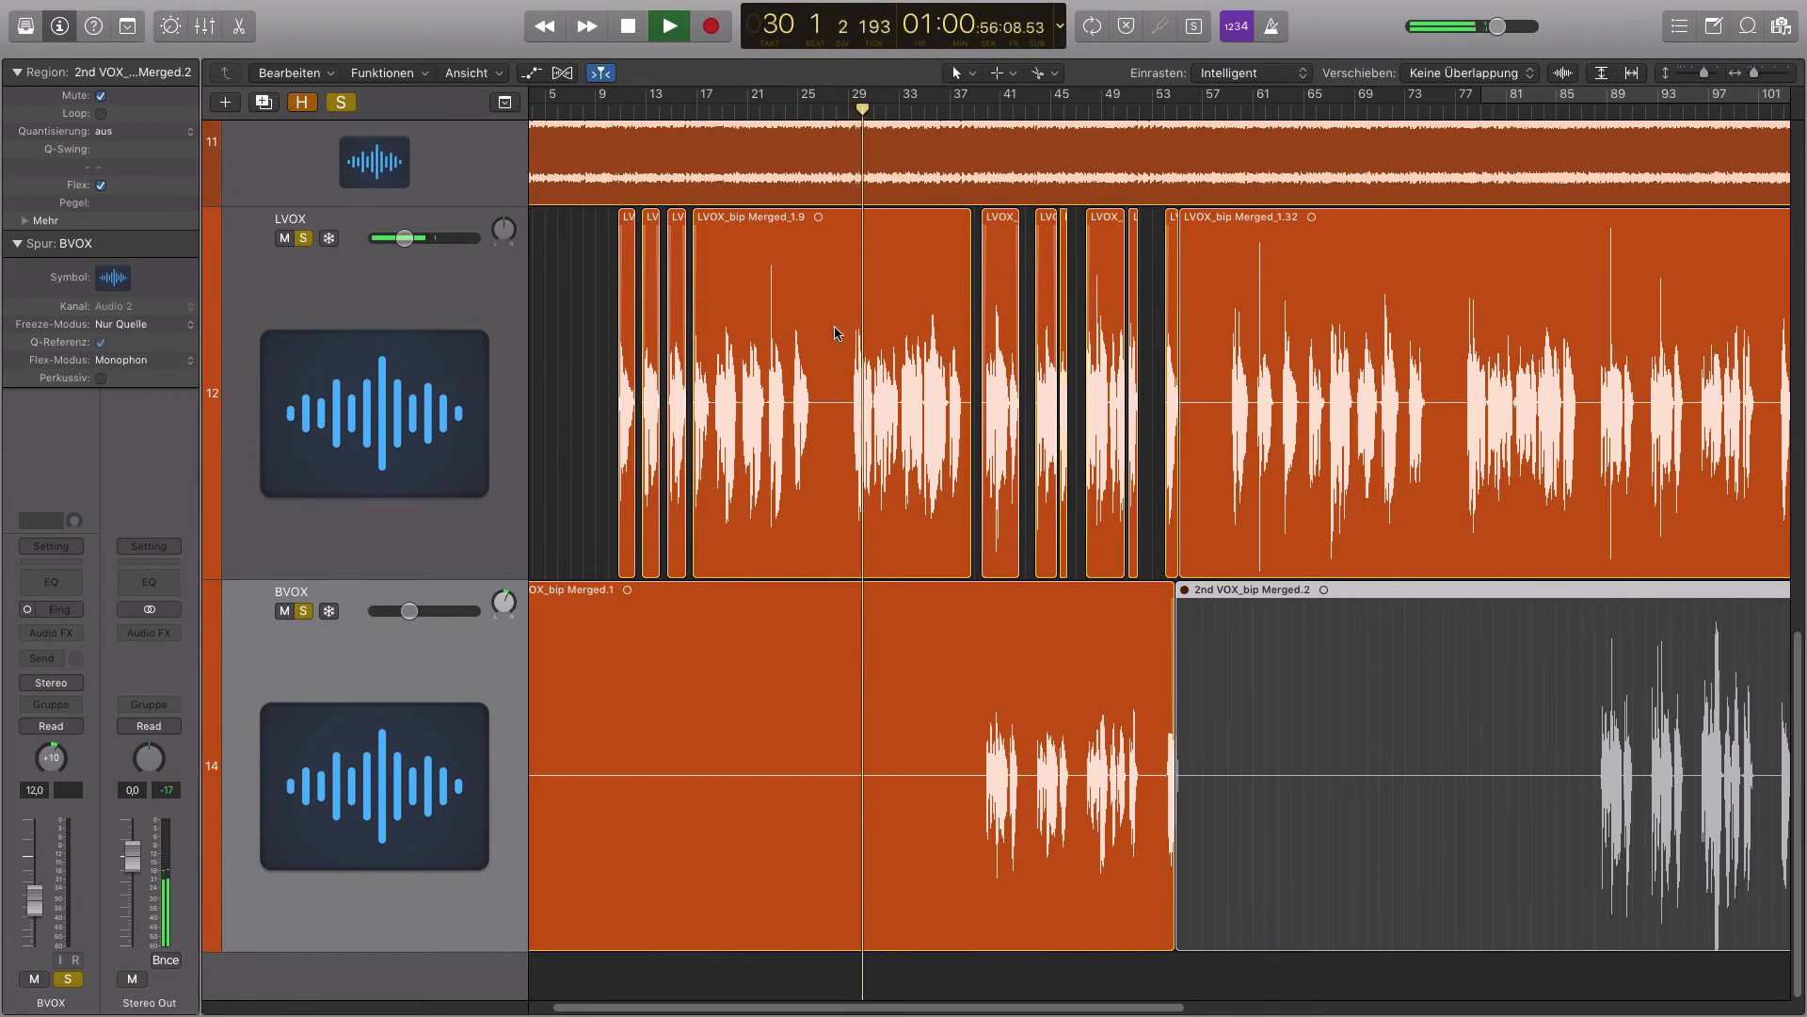
drag(831, 320, 1106, 597)
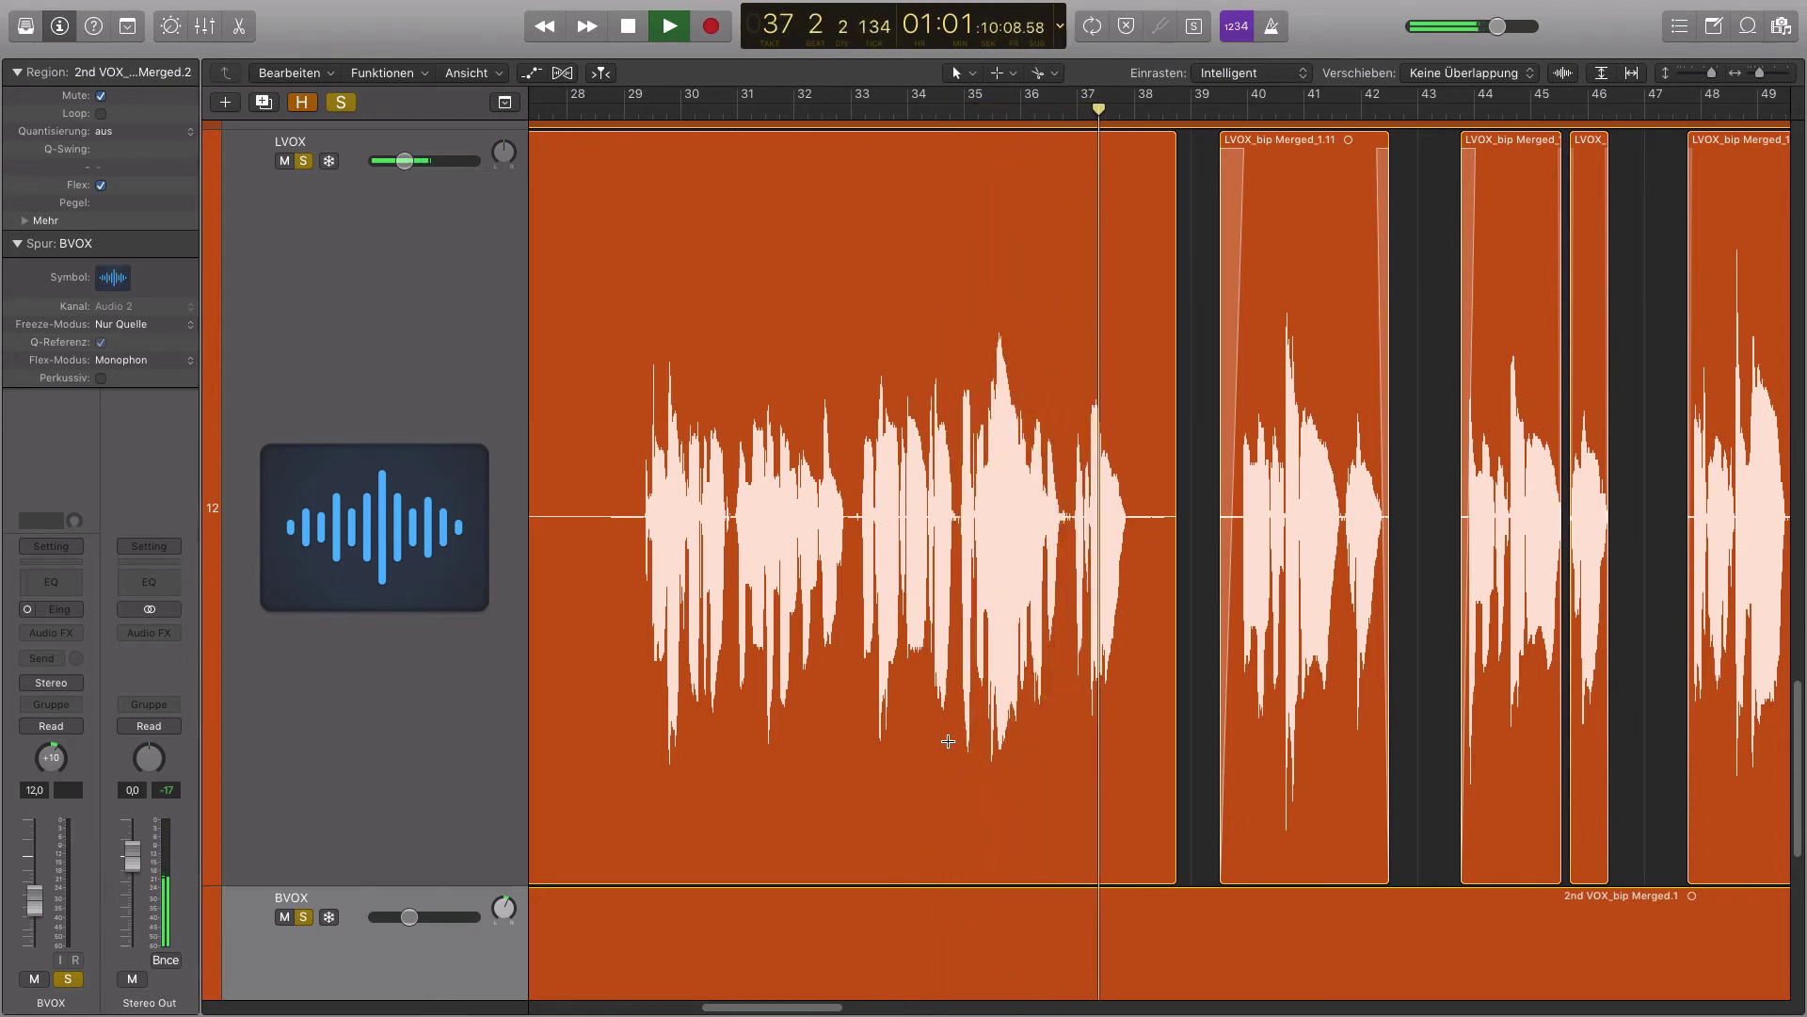
key(space)
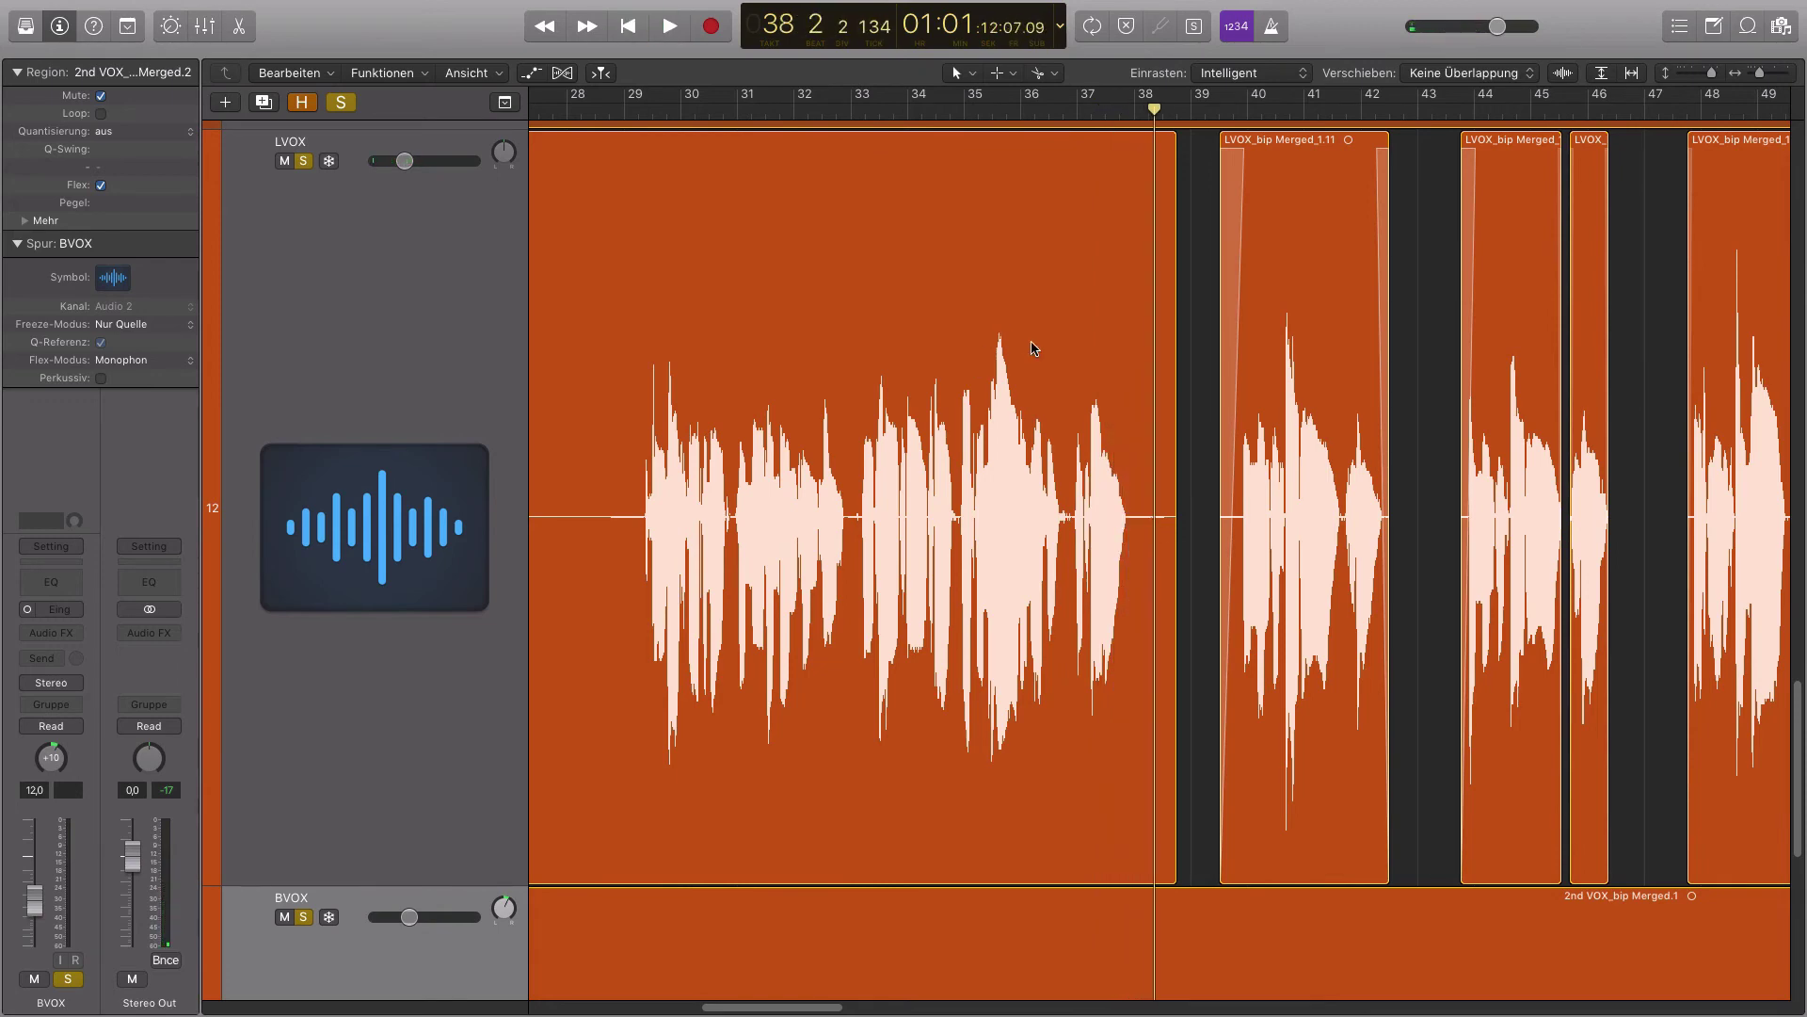
Inspect the end of this LVOX section closely and play it from just before bar 35 to bar 38
drag(1037, 405, 1211, 714)
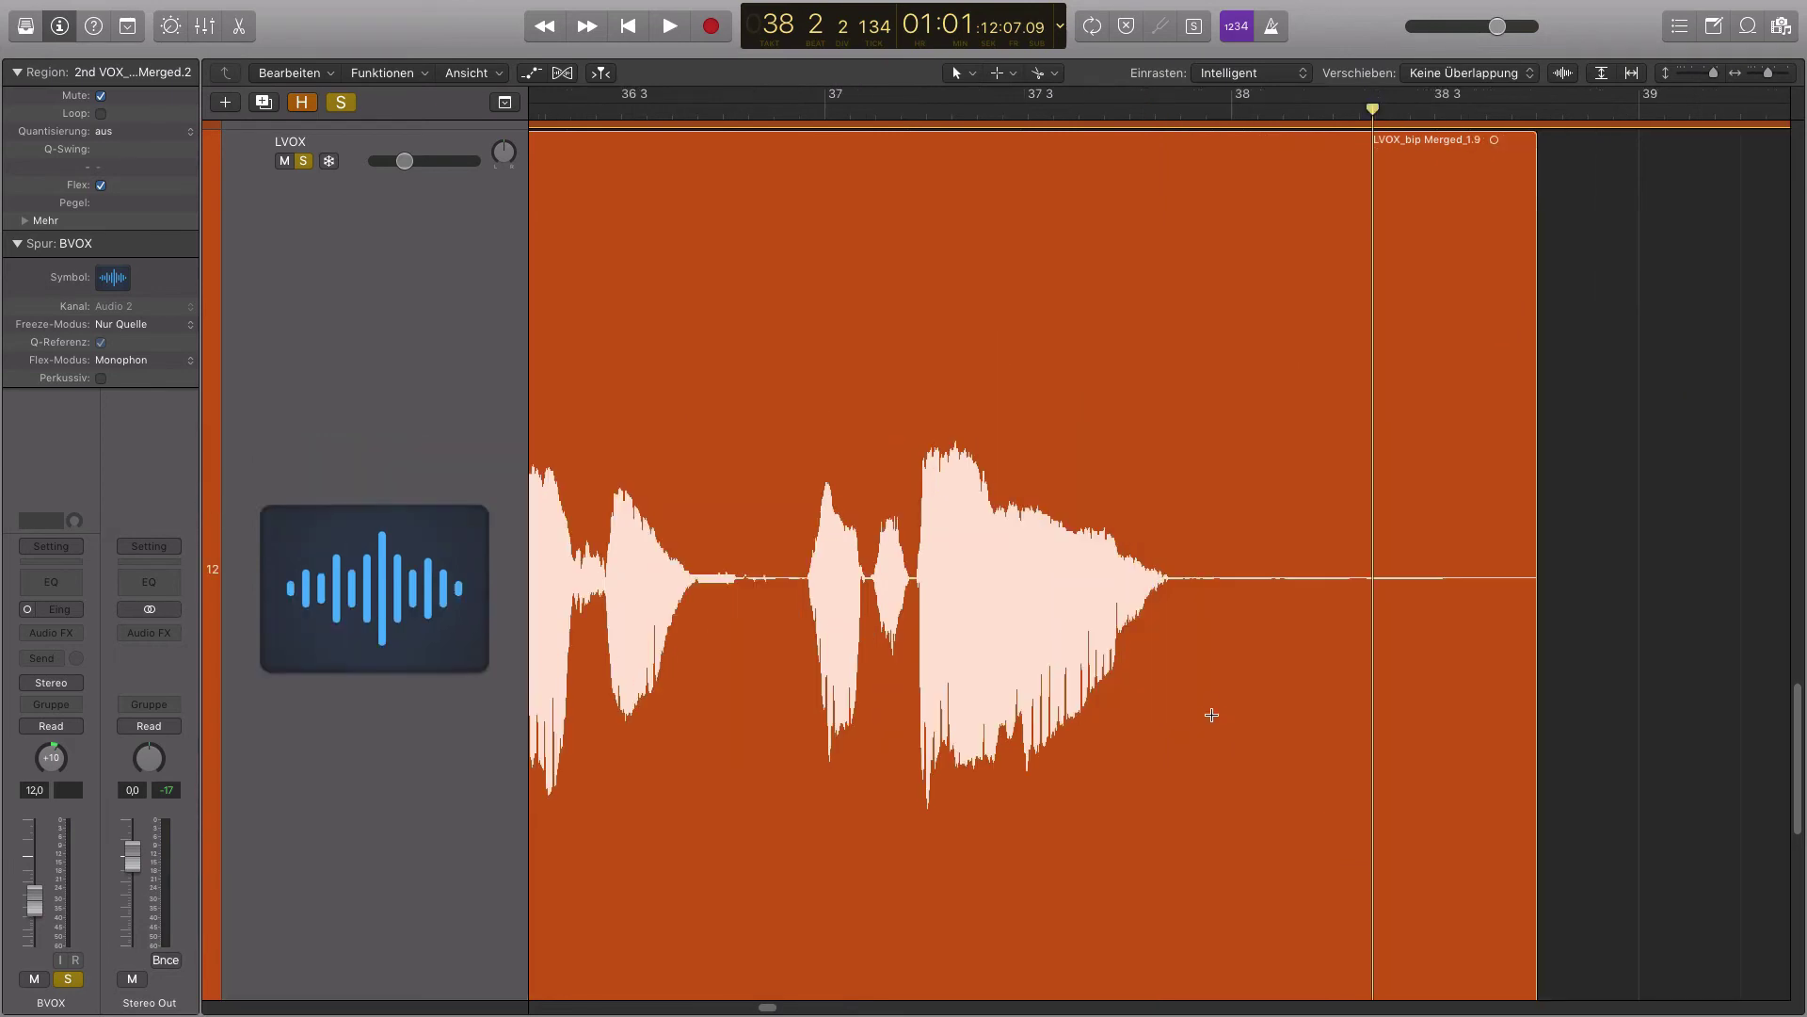
scroll(1084, 659, down, 1)
scroll(737, 197, left, 3)
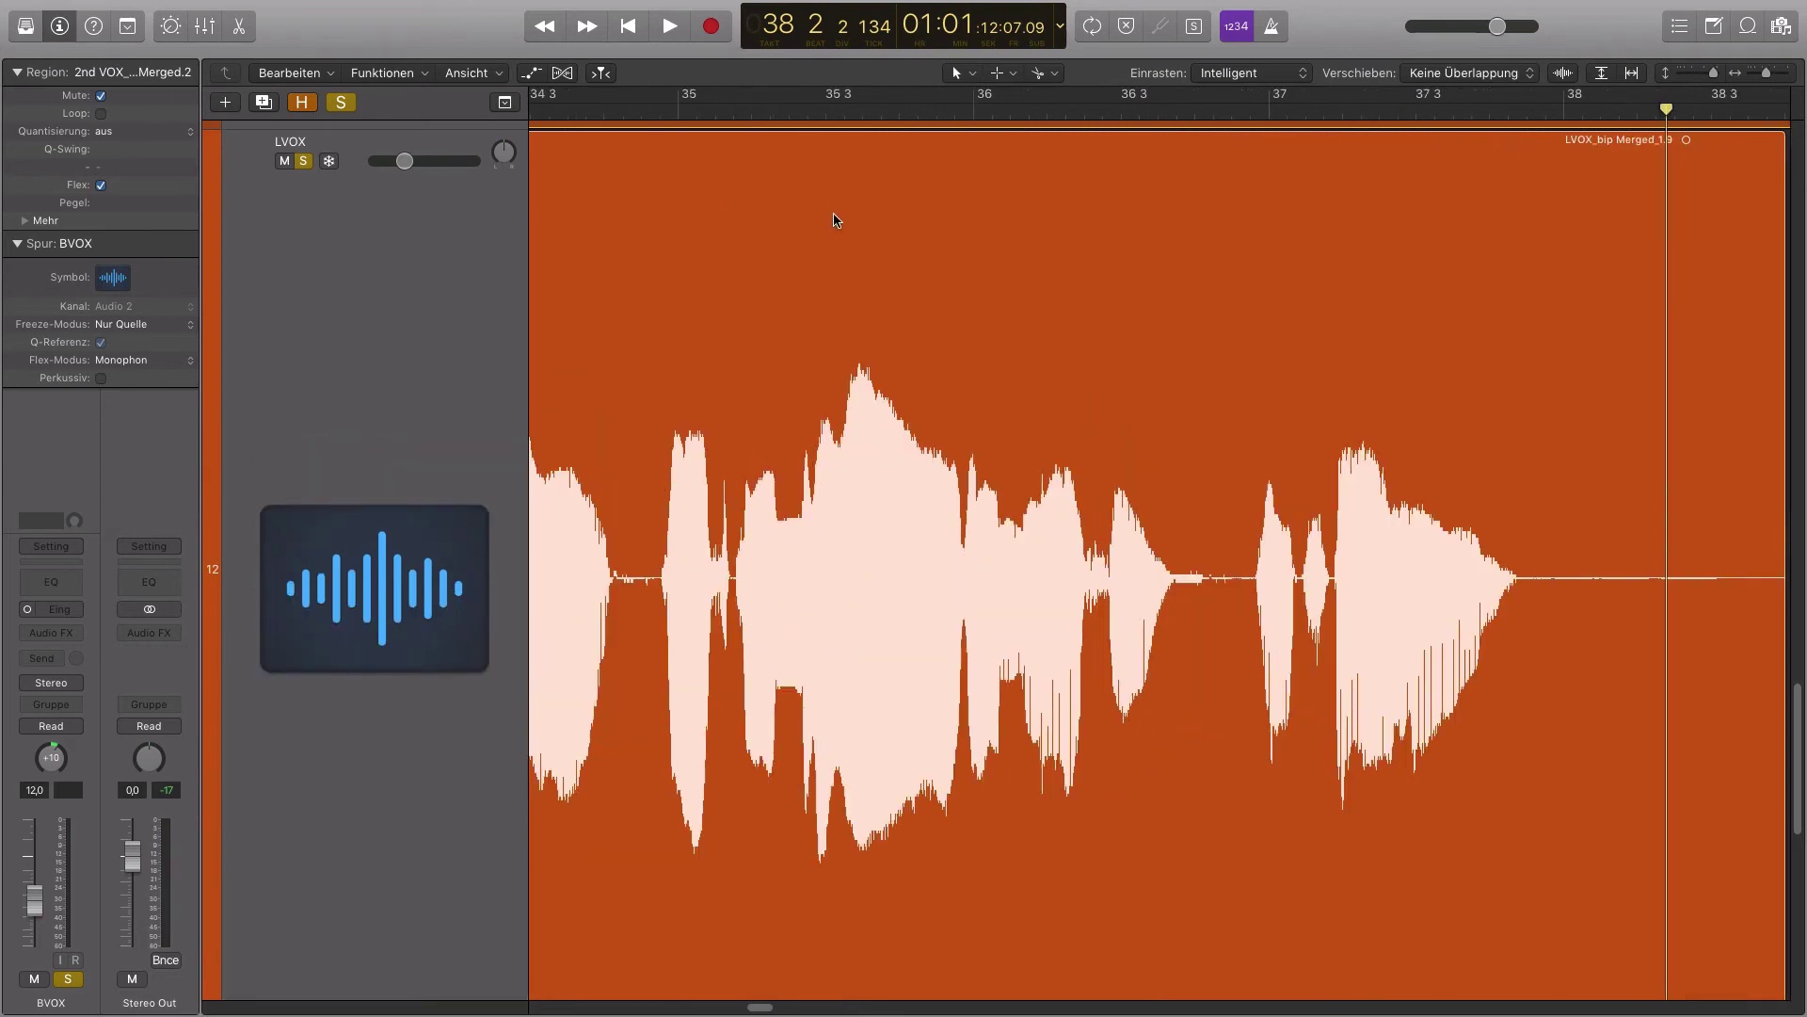
click(637, 113)
key(space)
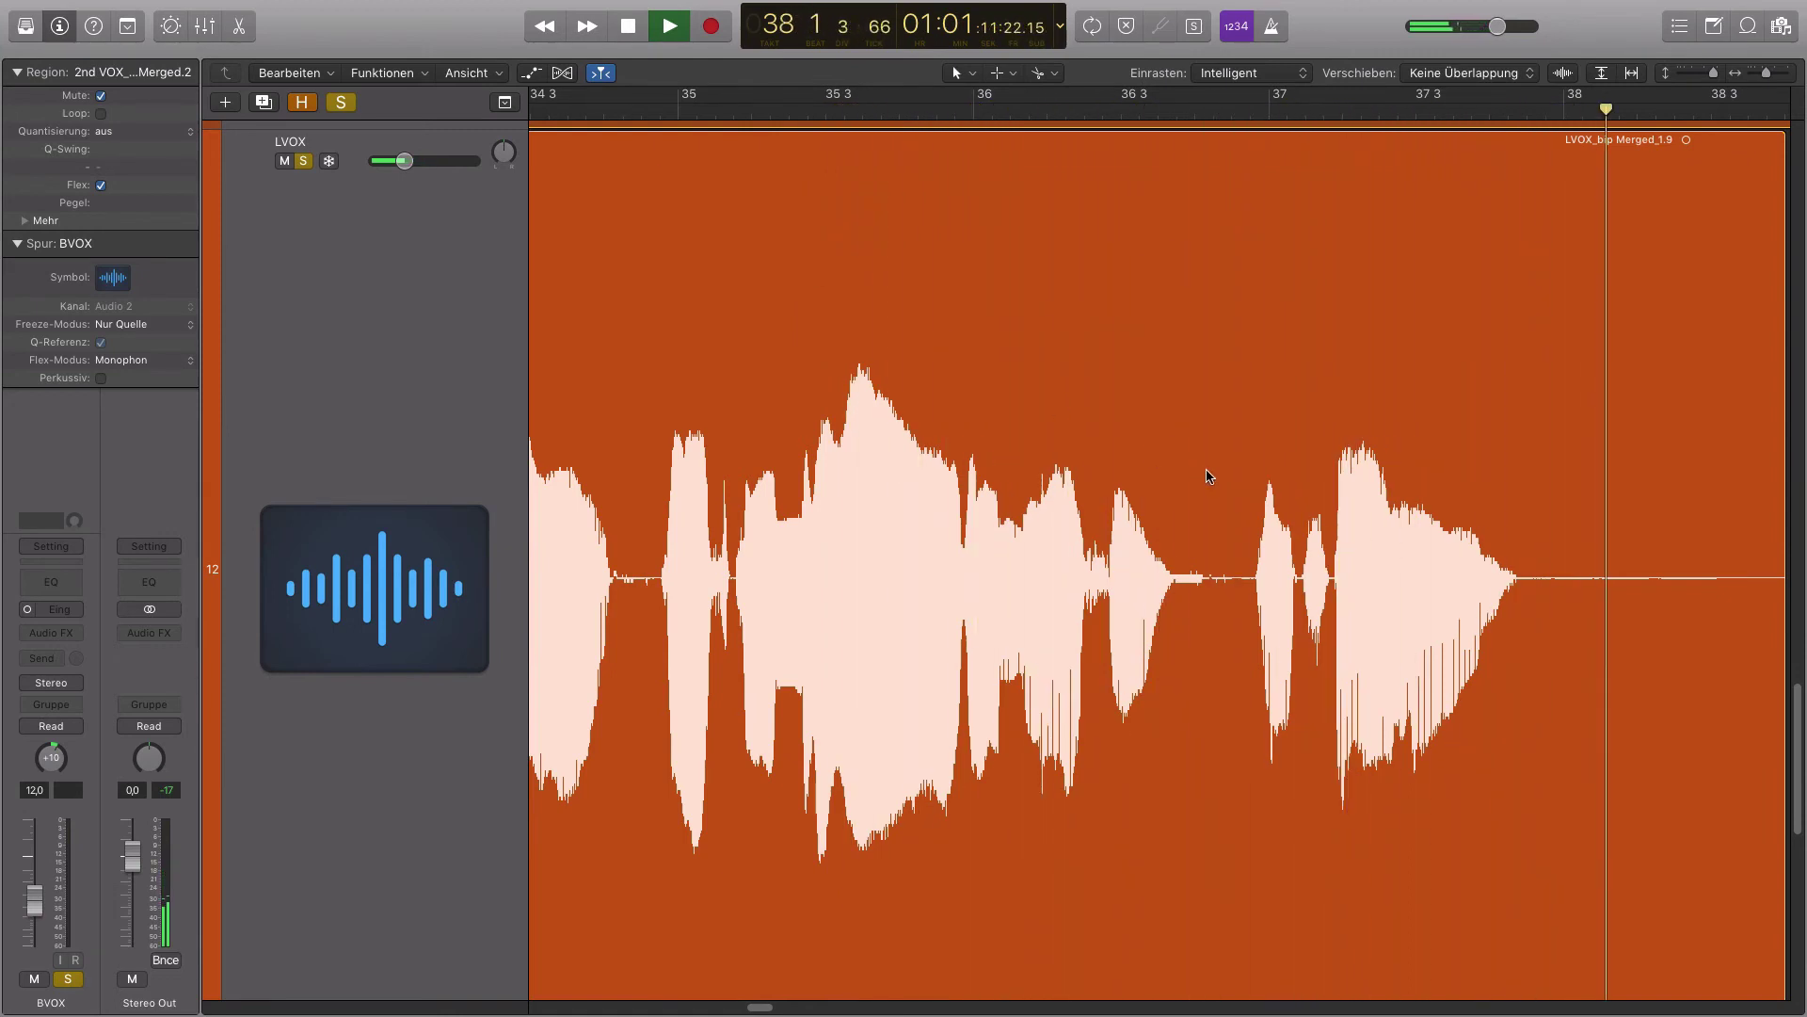
key(space)
Examine LVOX's last phrase around bar 37 closely and play it from 36 4 4
key(super+Left)
drag(1260, 440, 1613, 811)
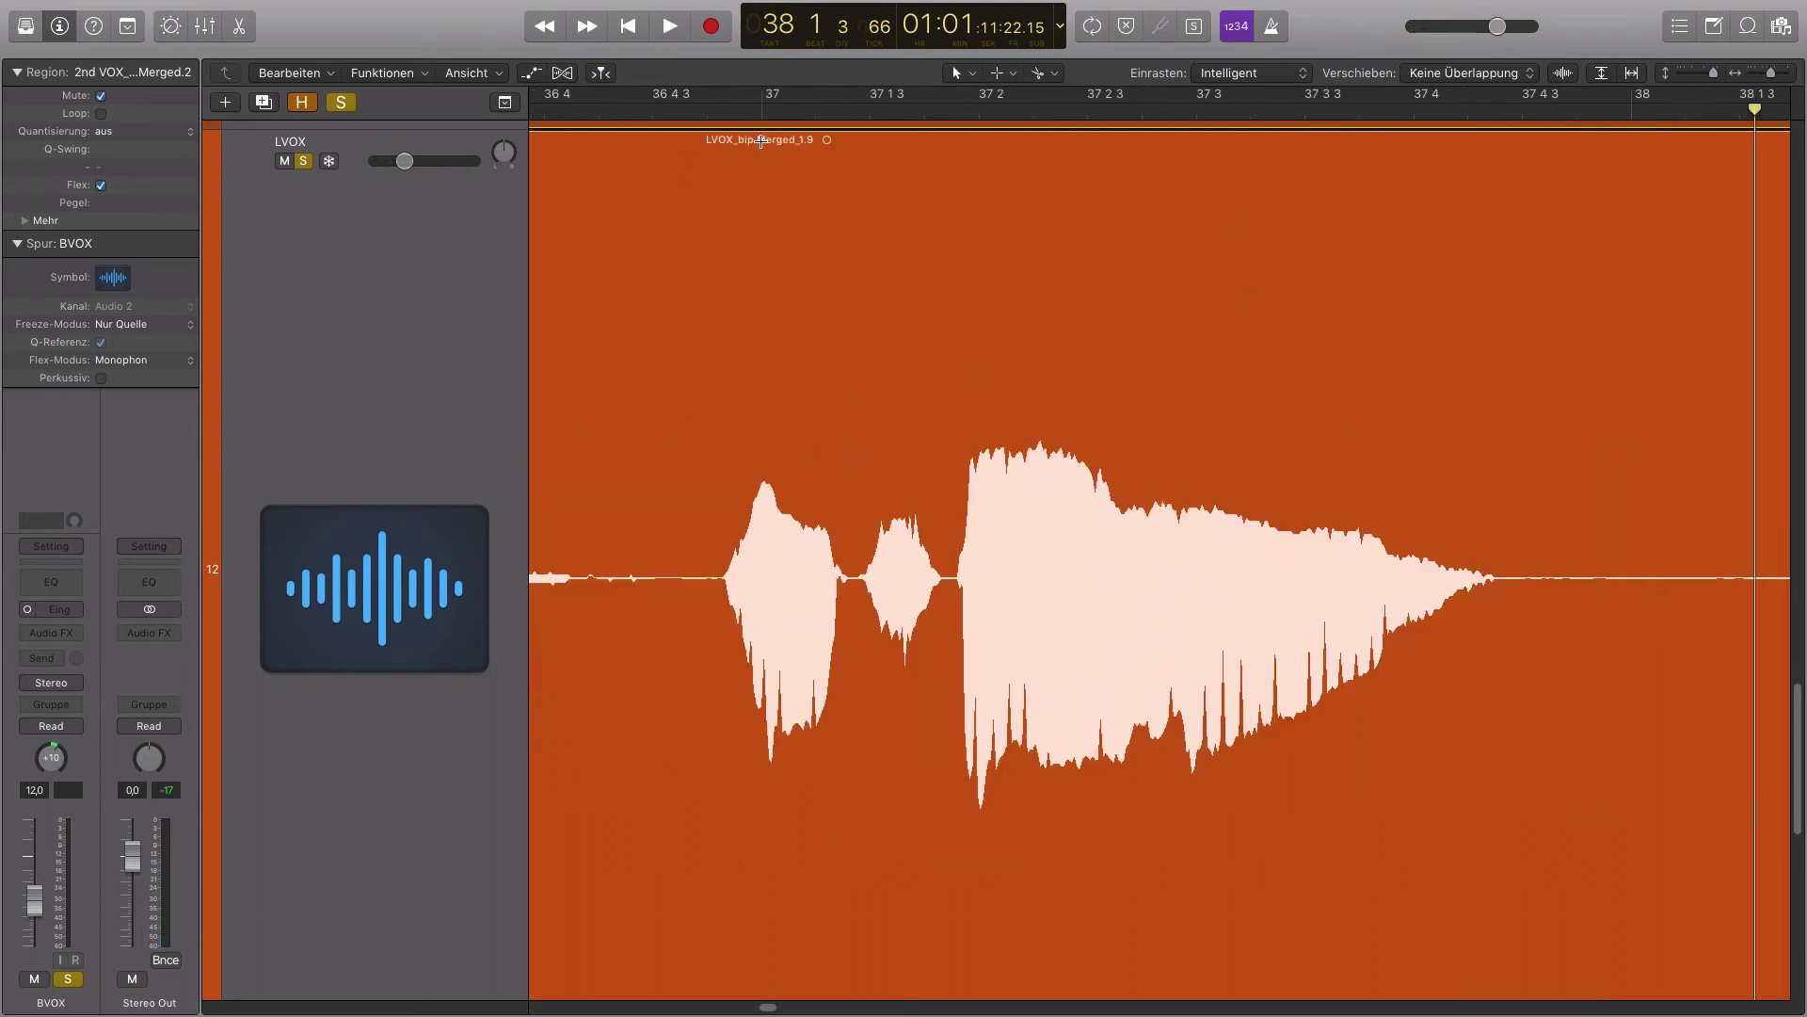
click(708, 118)
key(space)
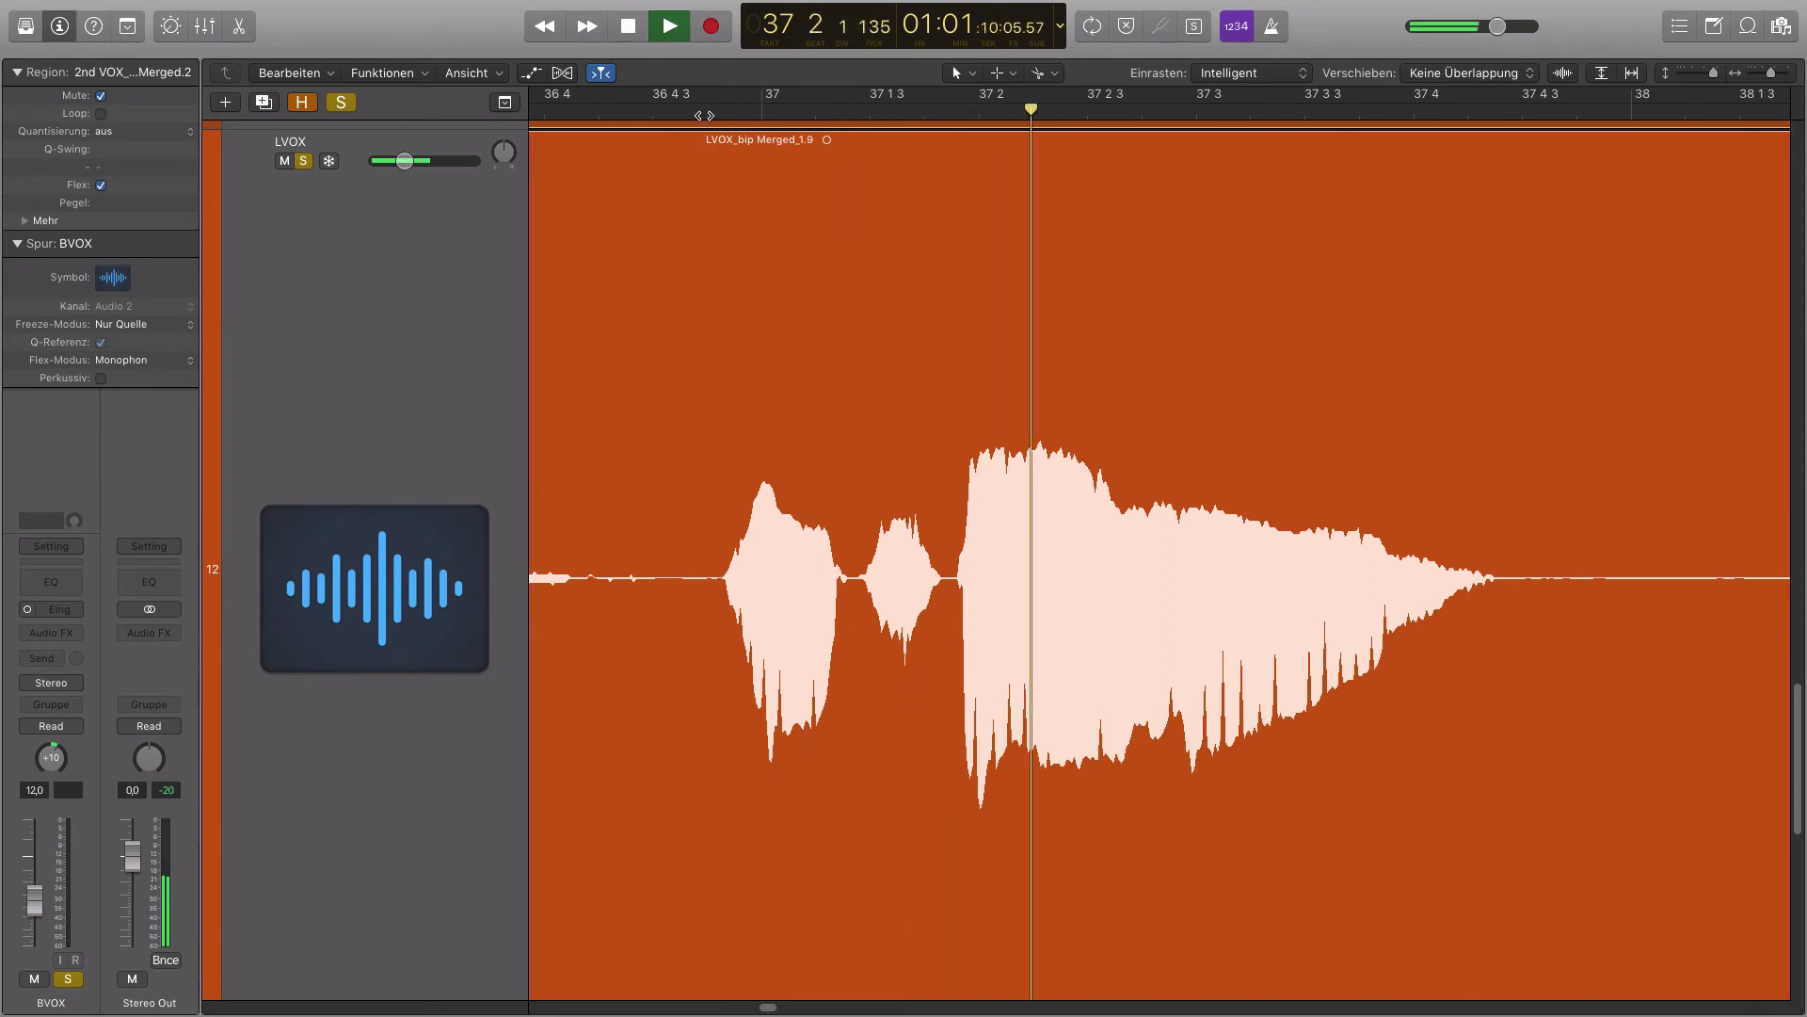
key(space)
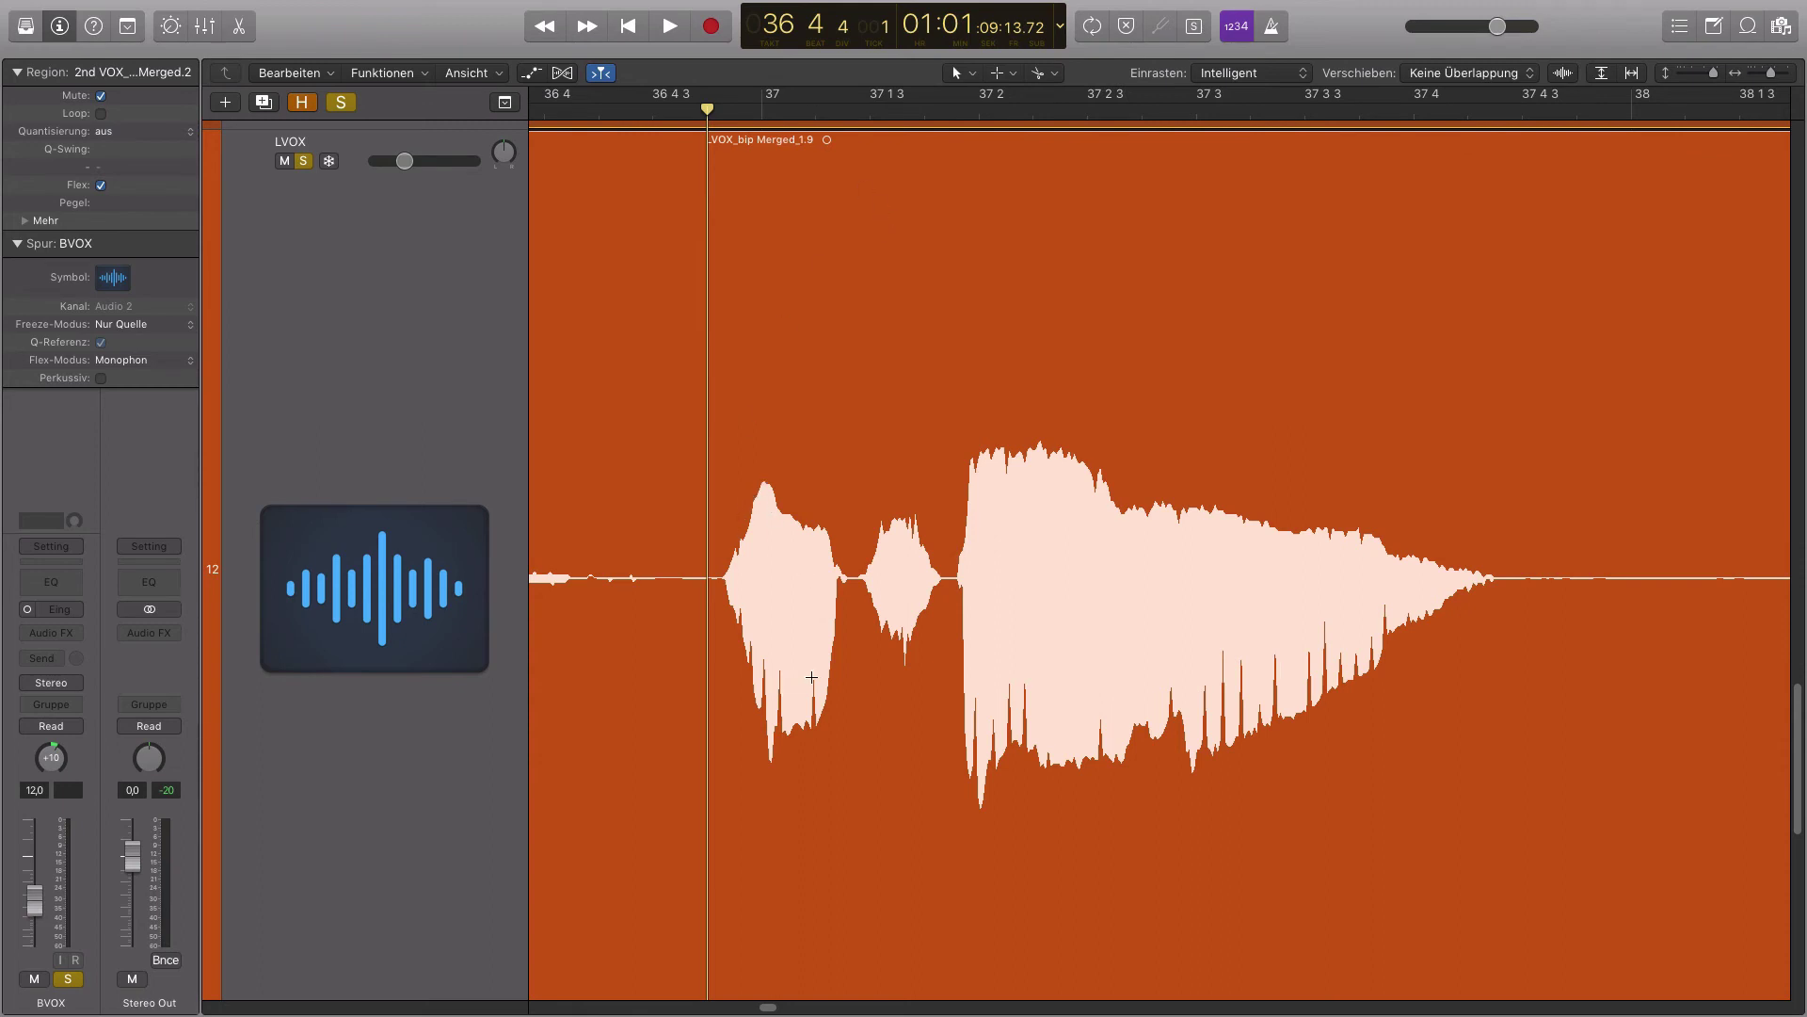
Split the LVOX region at 36 4 4 1, just before the last phrase, and play the split-off part
key(super+t)
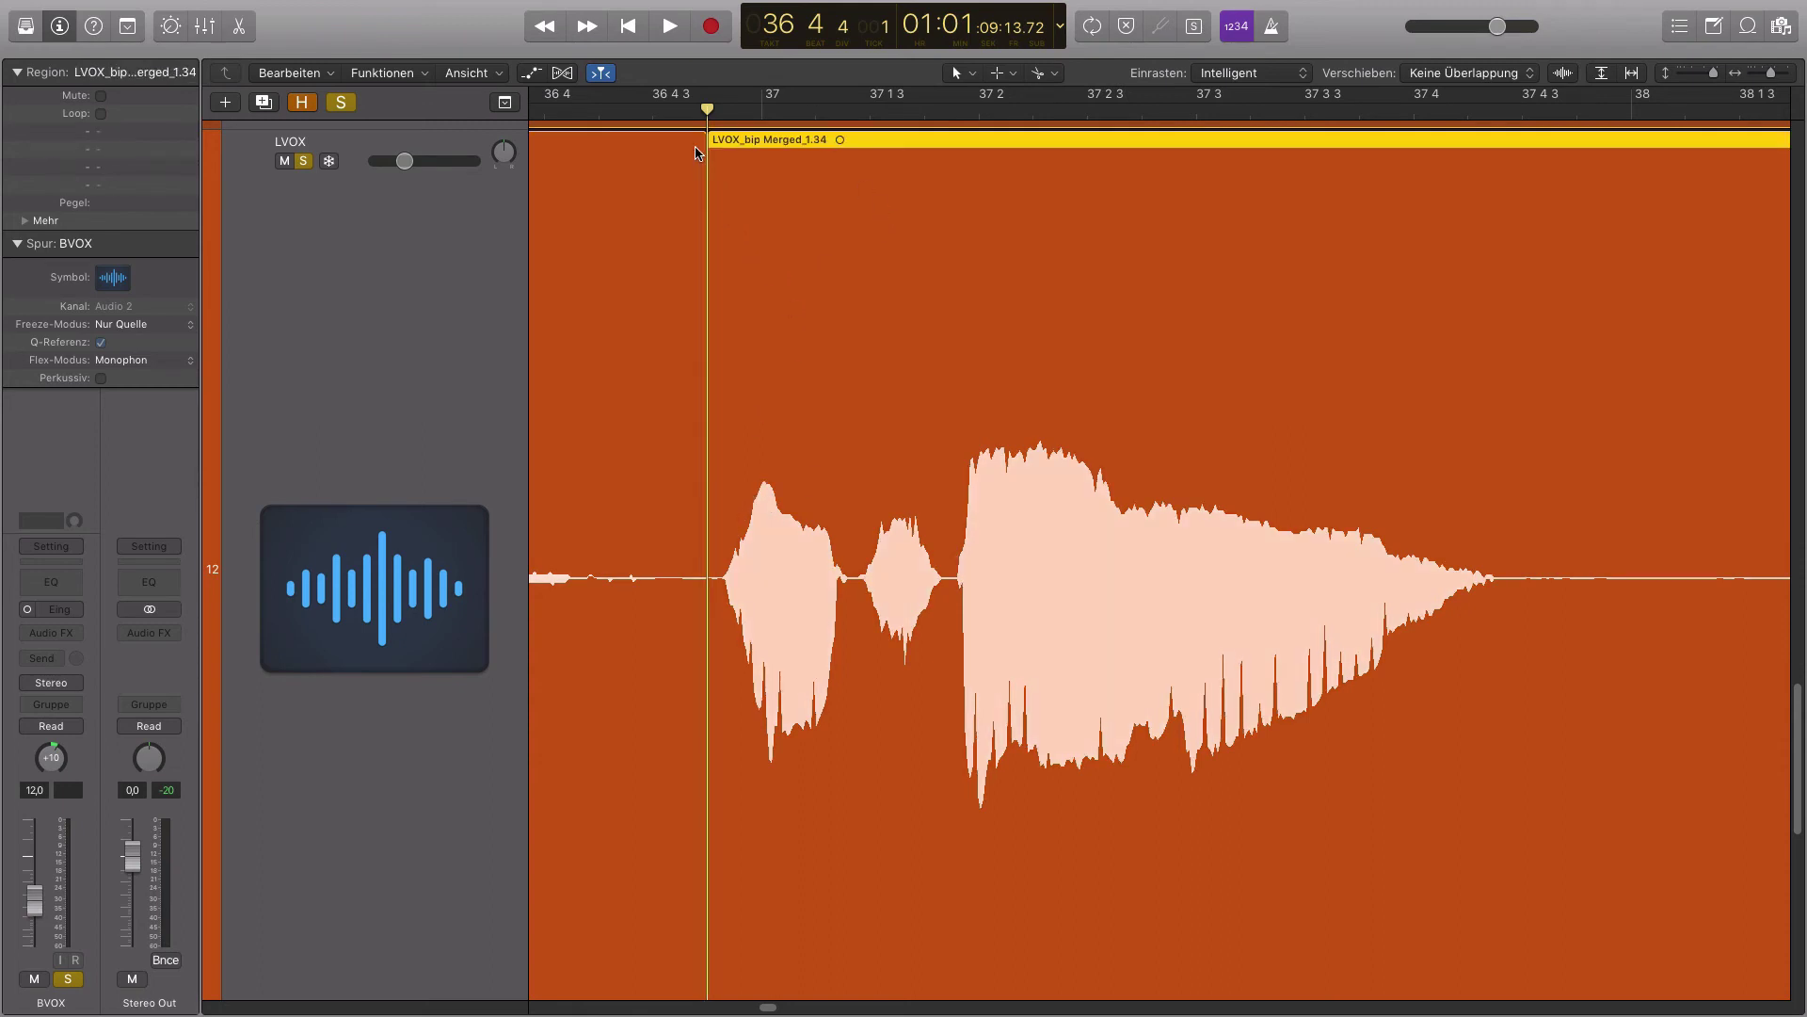
key(super+Left)
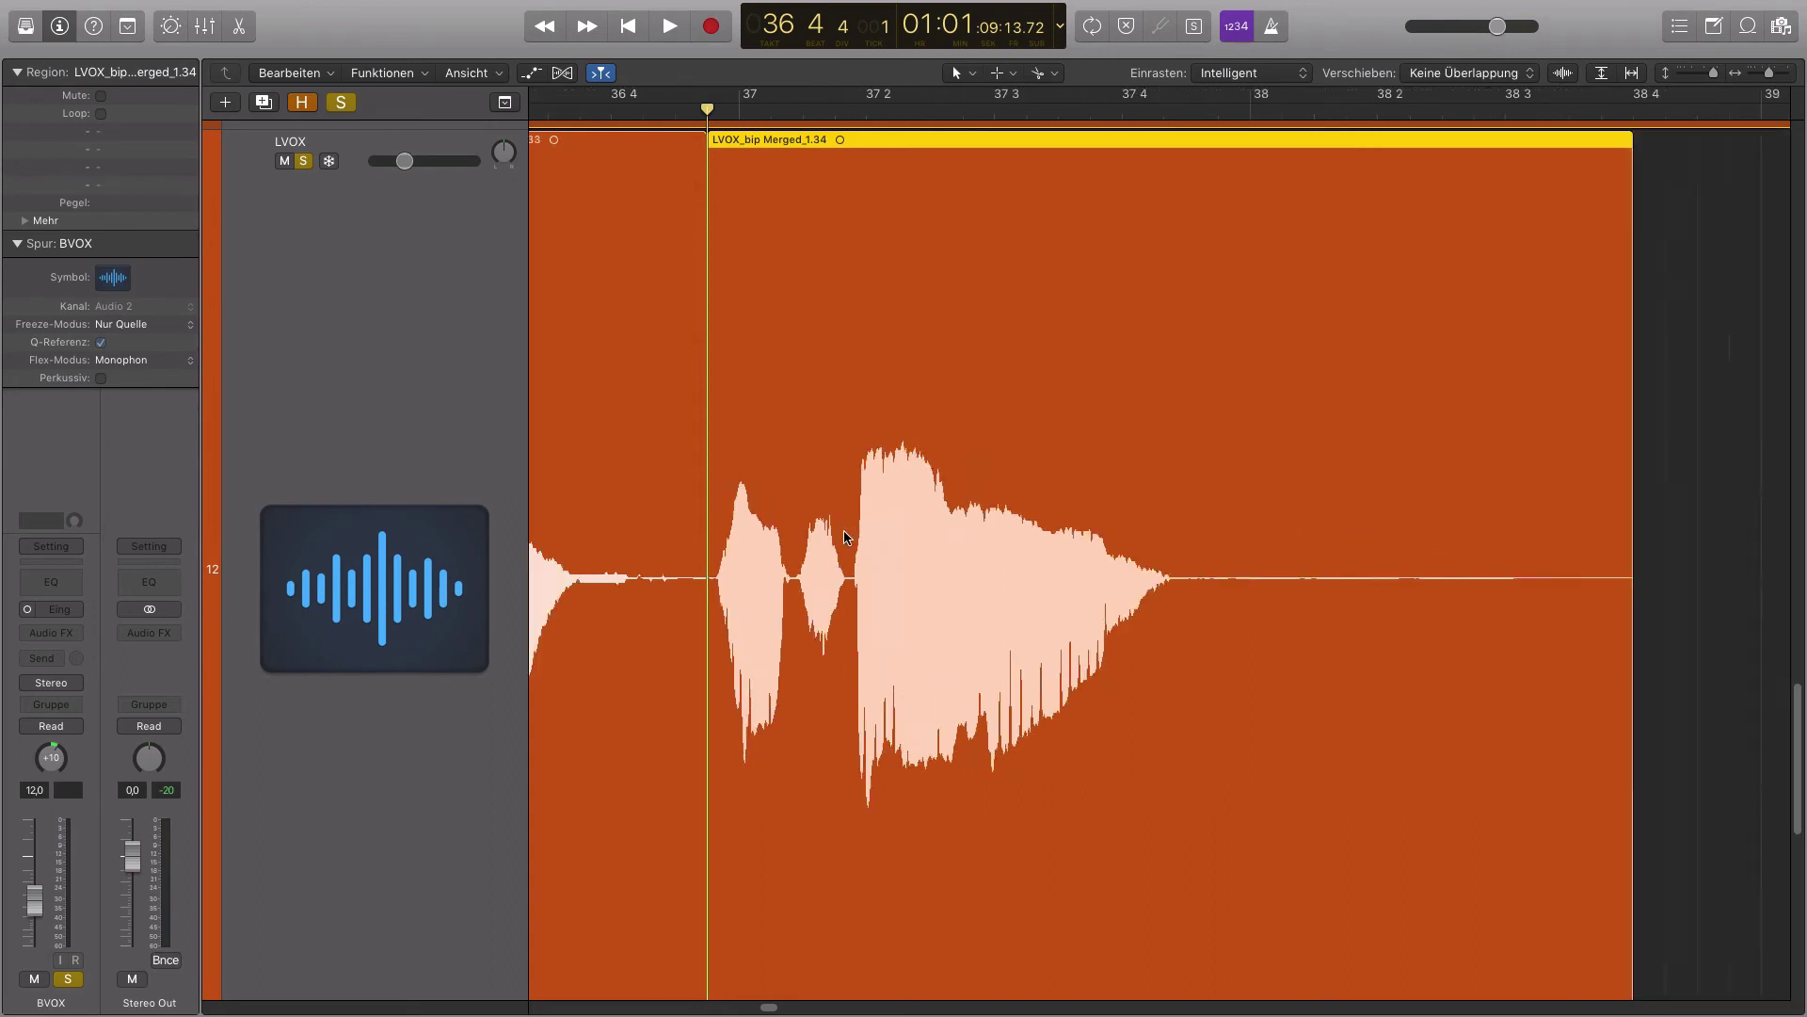
key(super+Left)
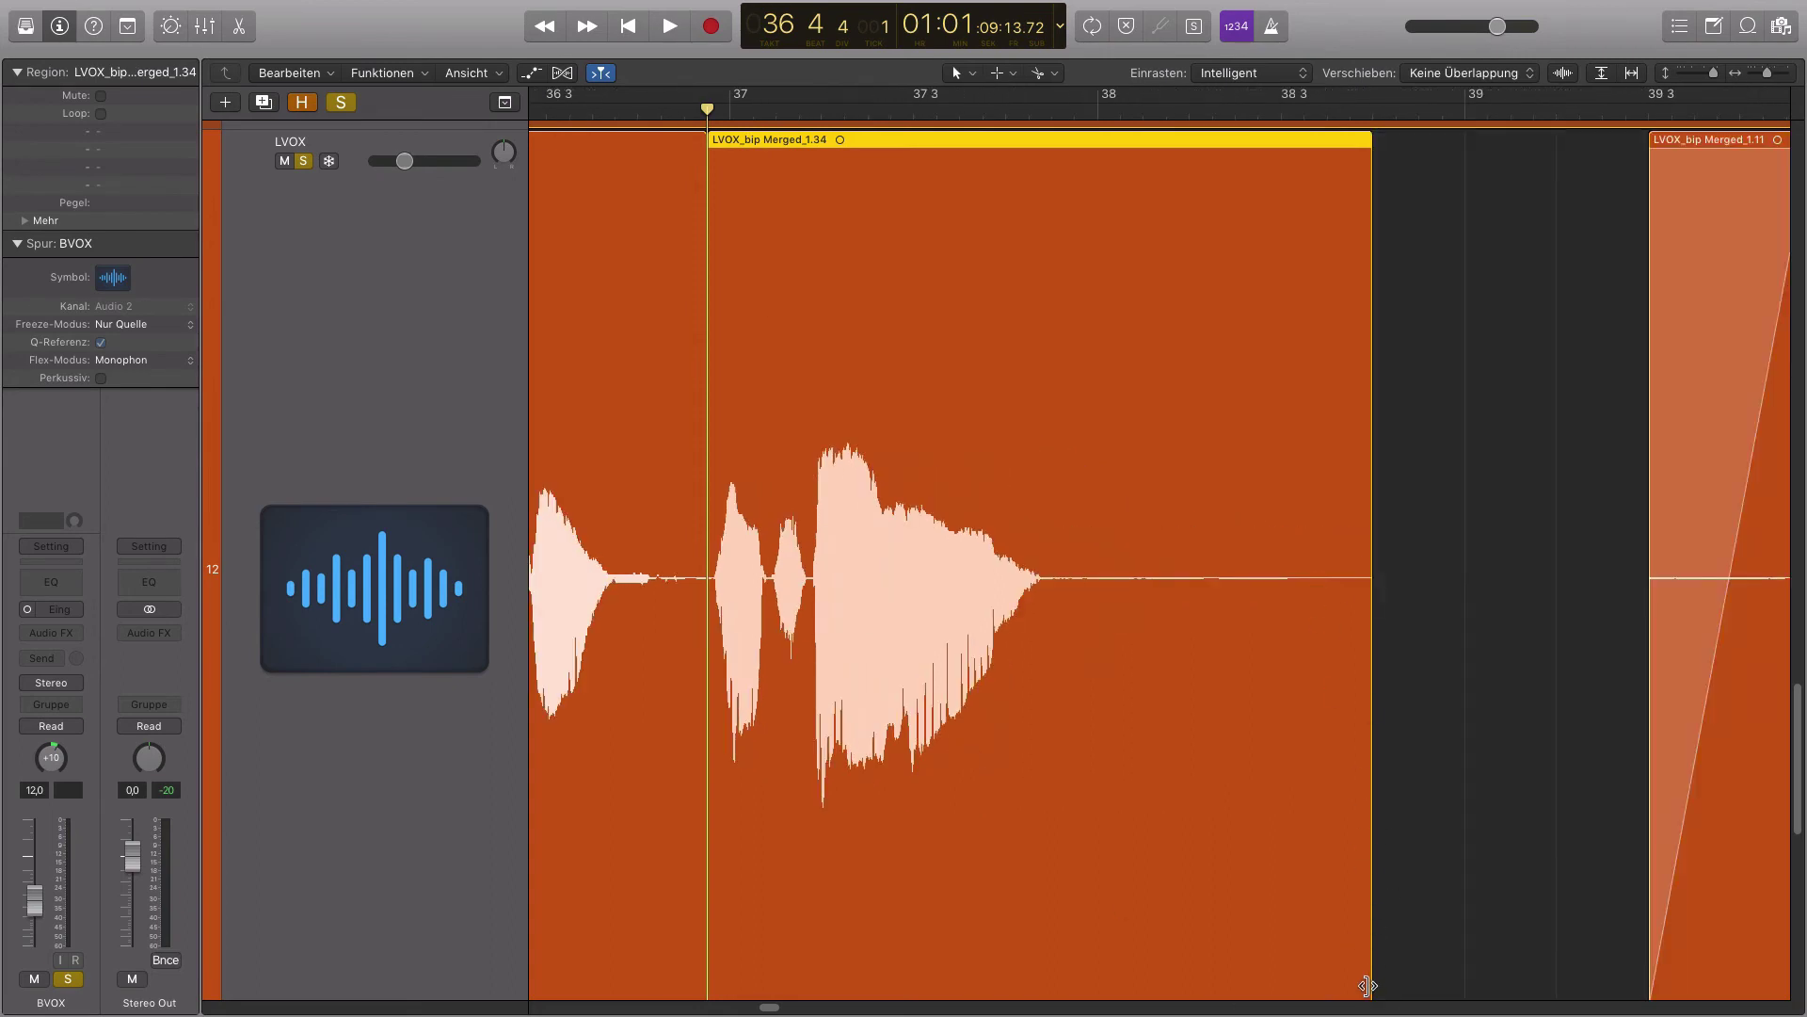
scroll(811, 459, left, 2)
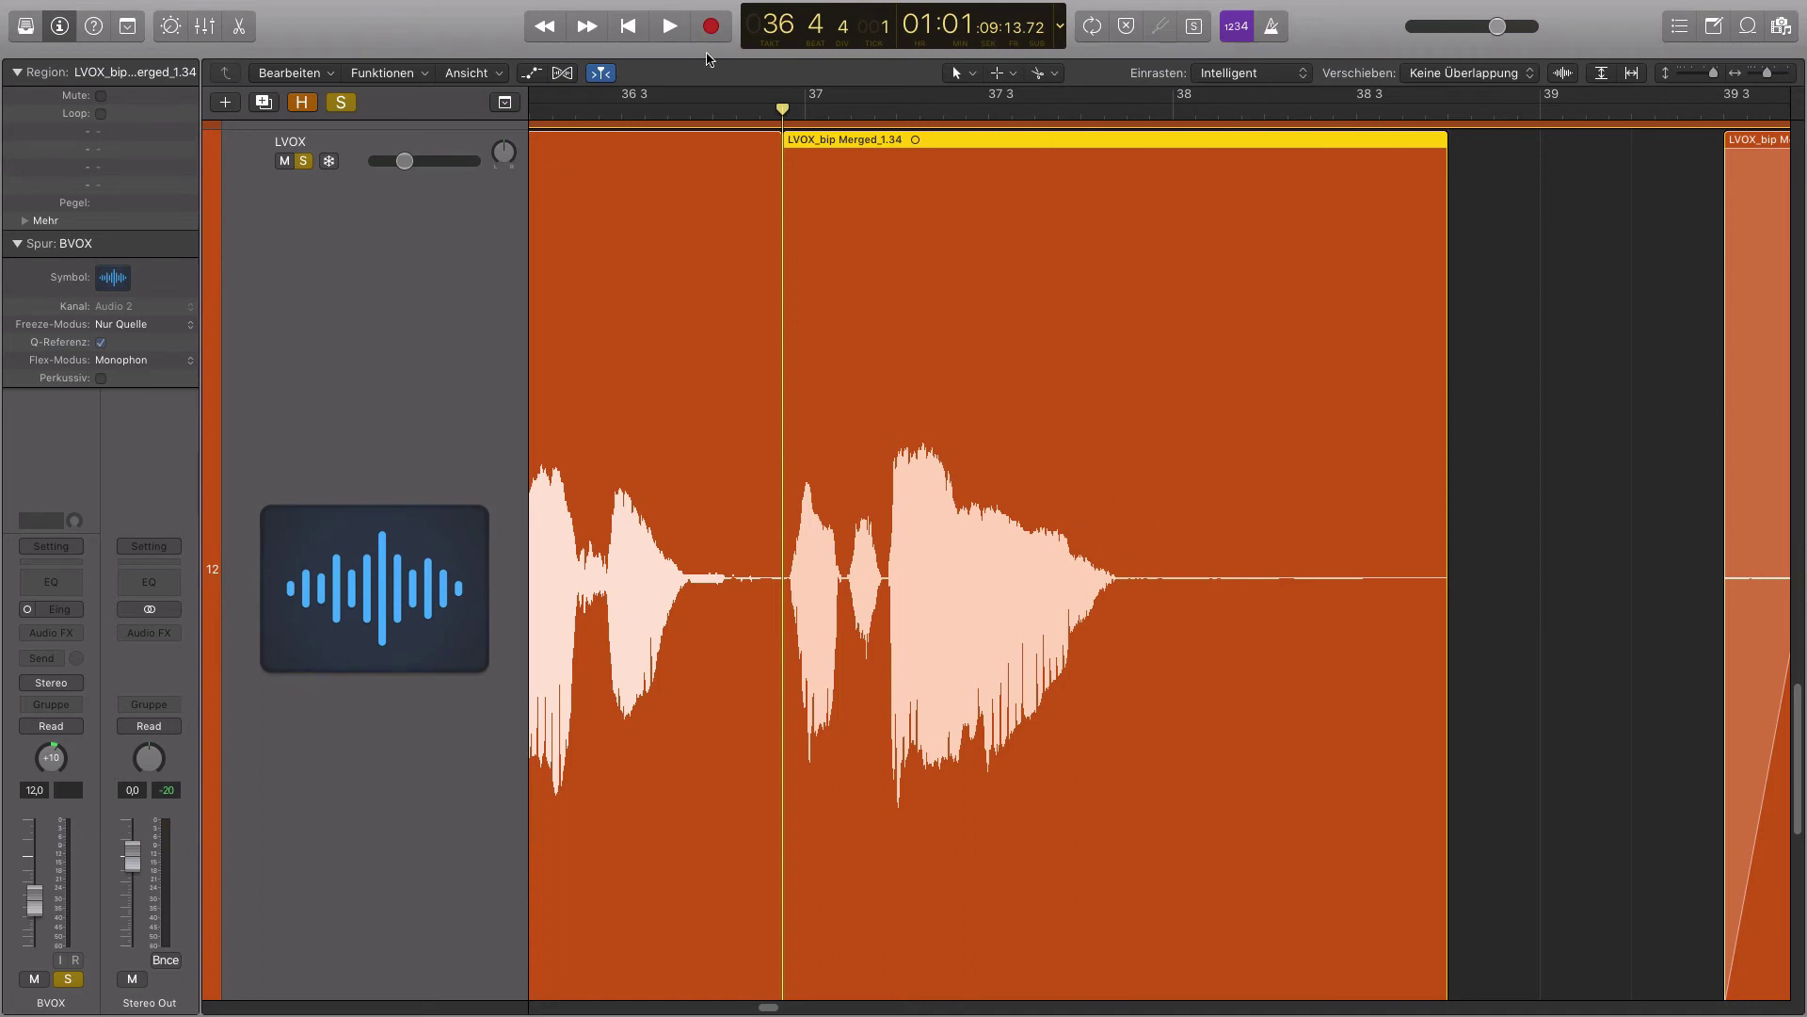
key(space)
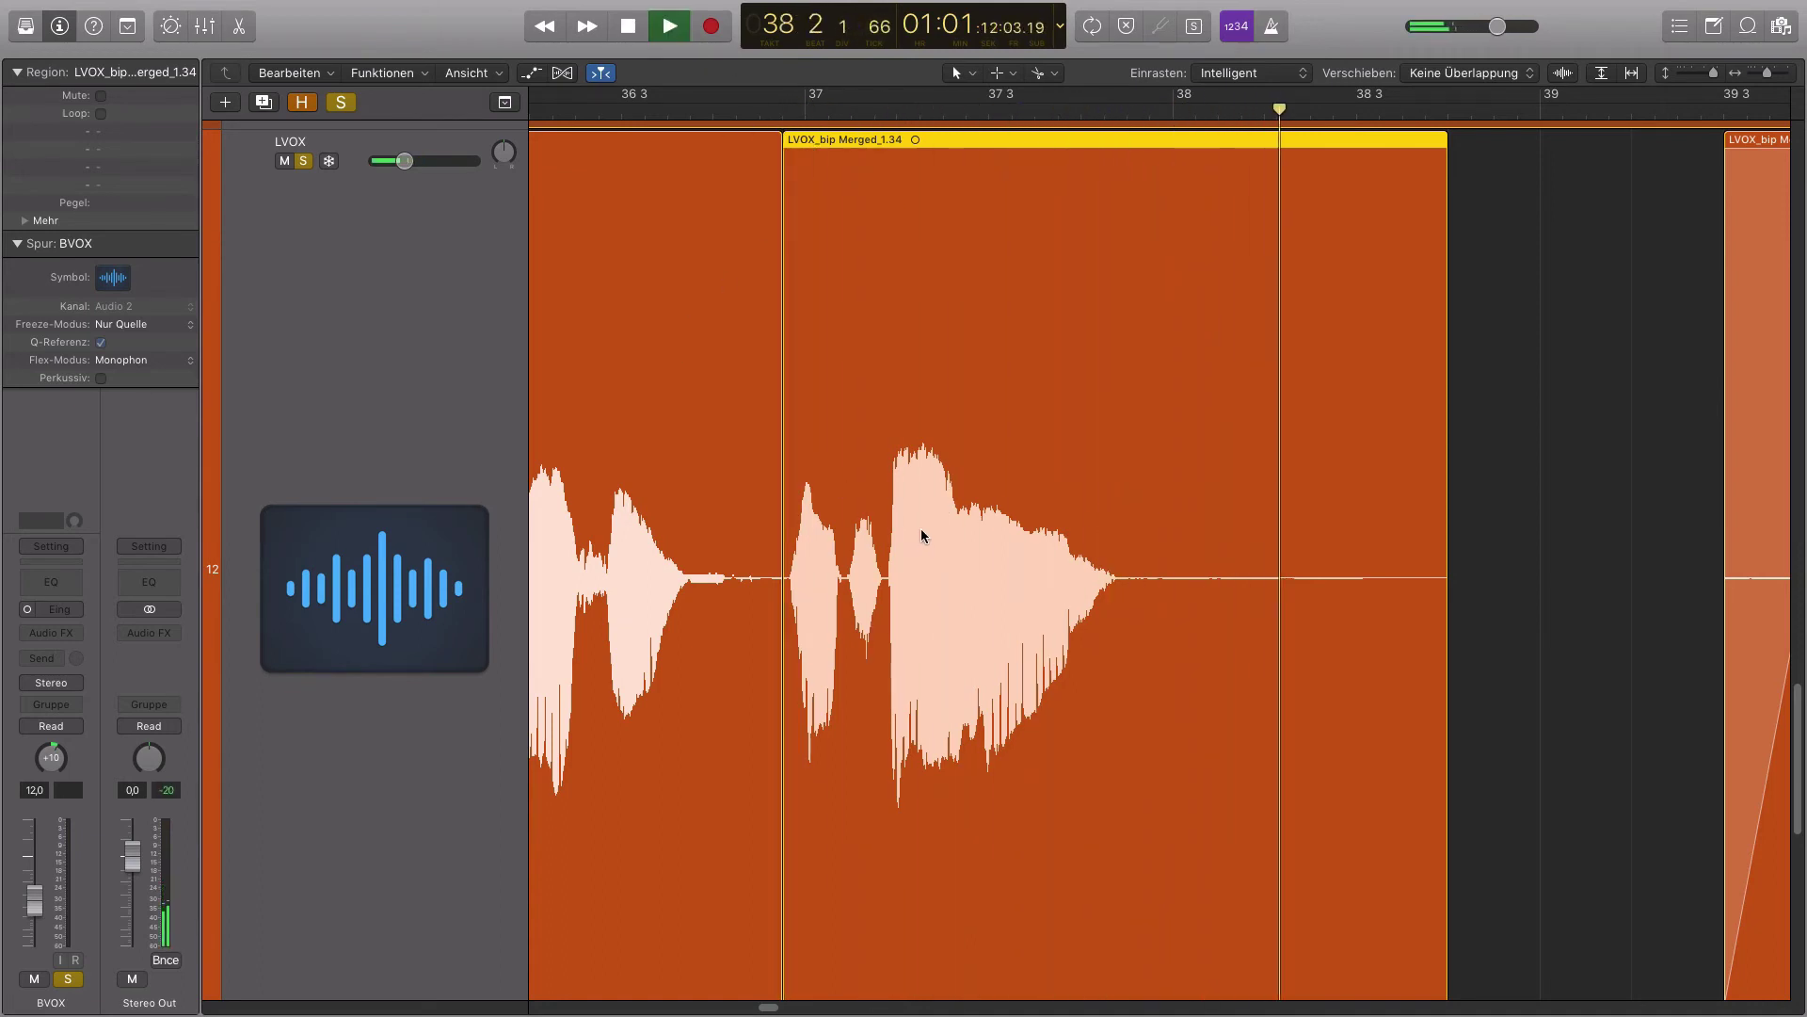
key(space)
Split the LVOX phrase region at 37 4 3 1 and delete the silent remainder
drag(1095, 121, 1127, 119)
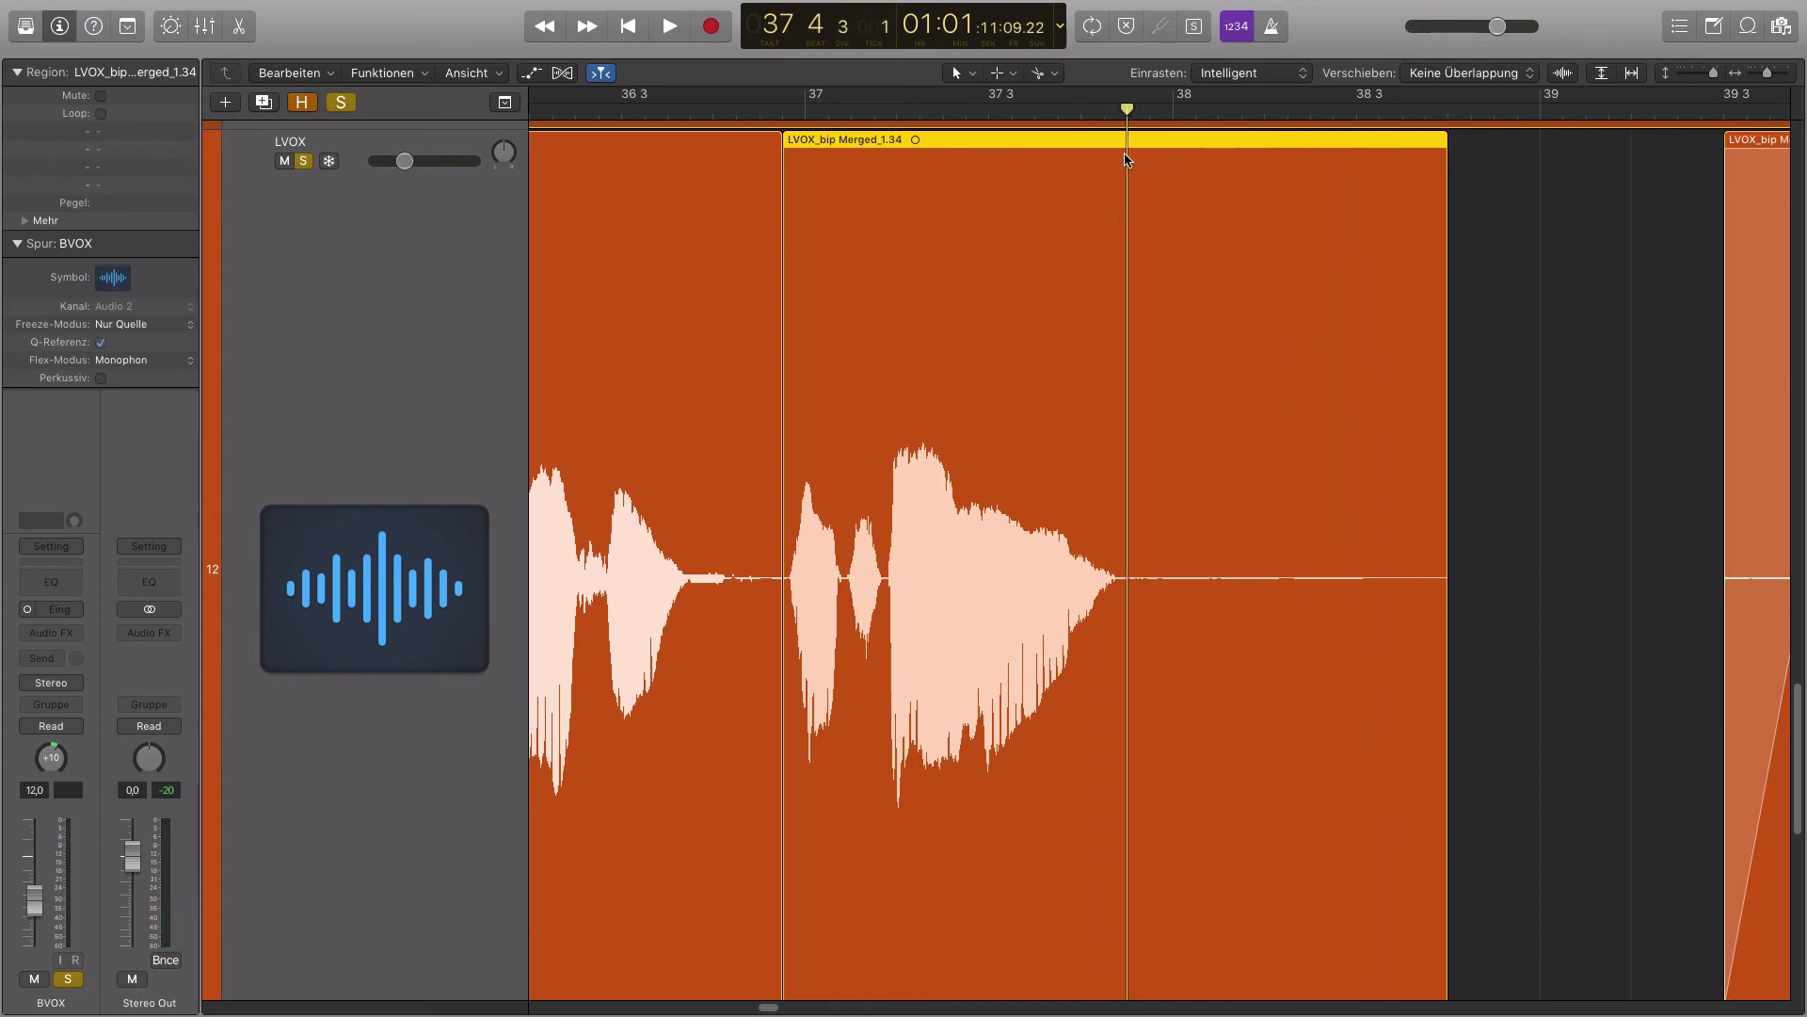
key(super+t)
key(Delete)
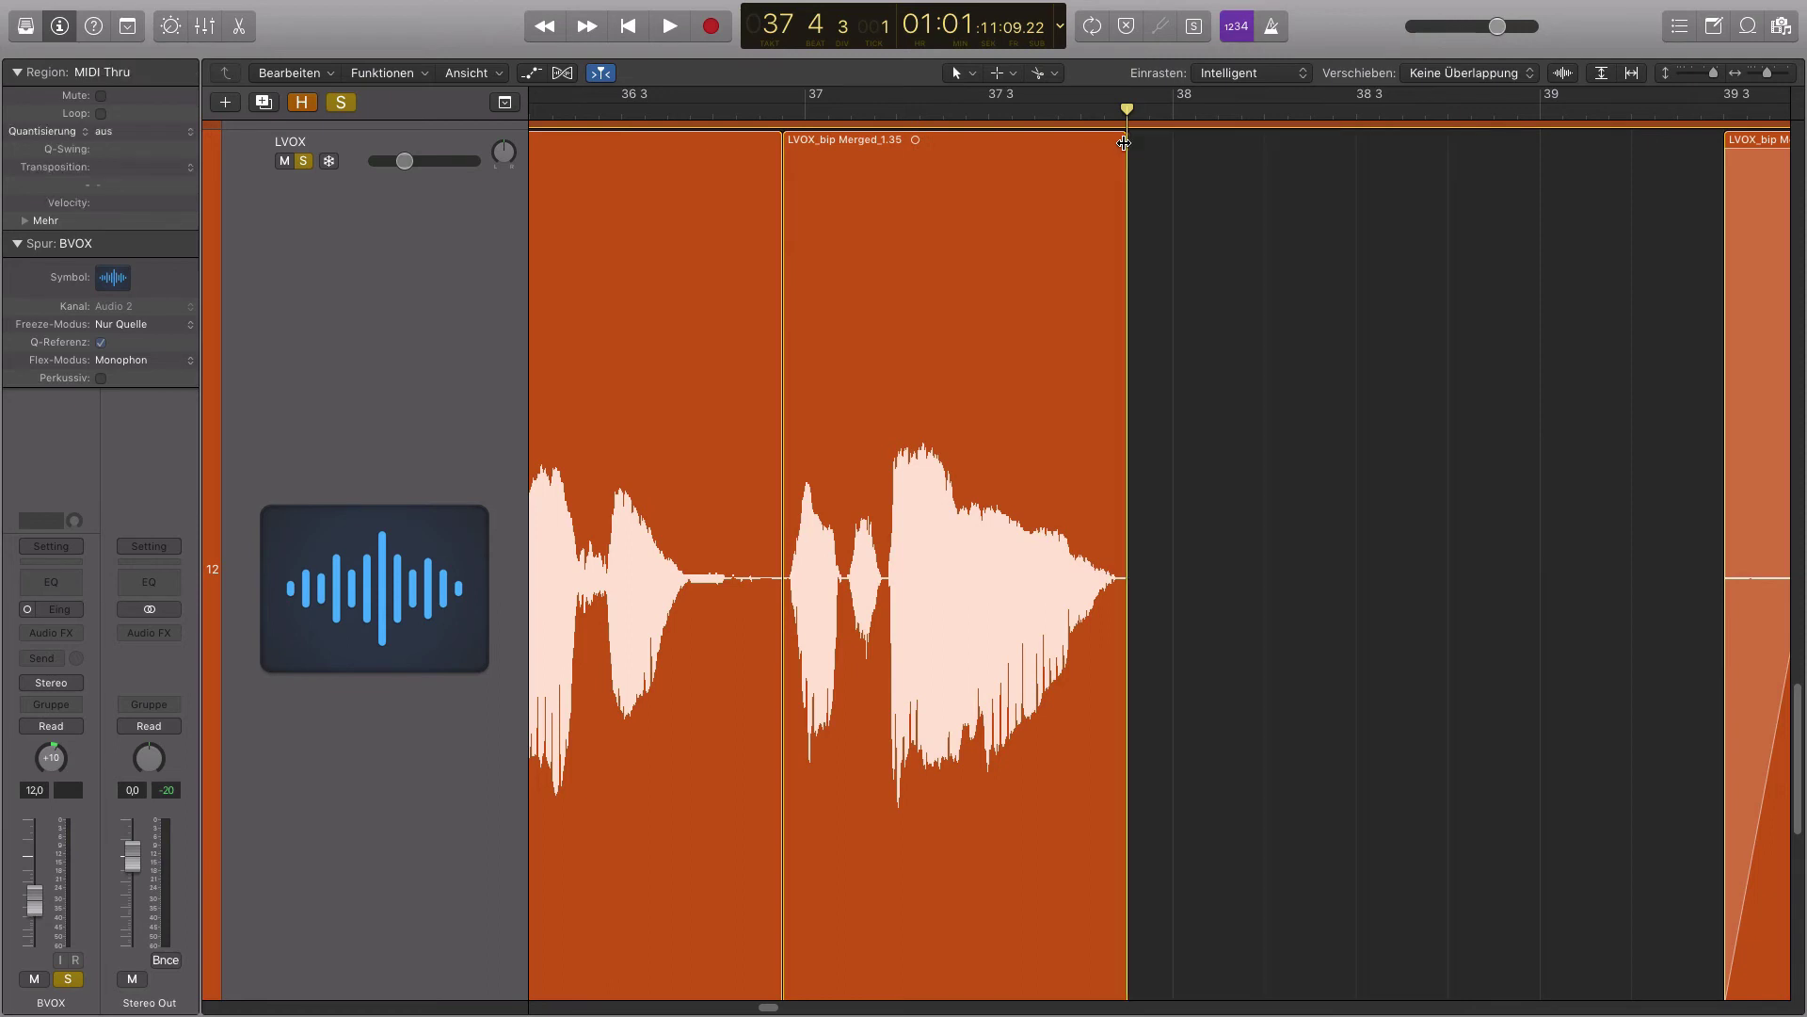
Add short fades at the end and start of the trimmed LVOX phrase region
drag(1124, 137, 1112, 142)
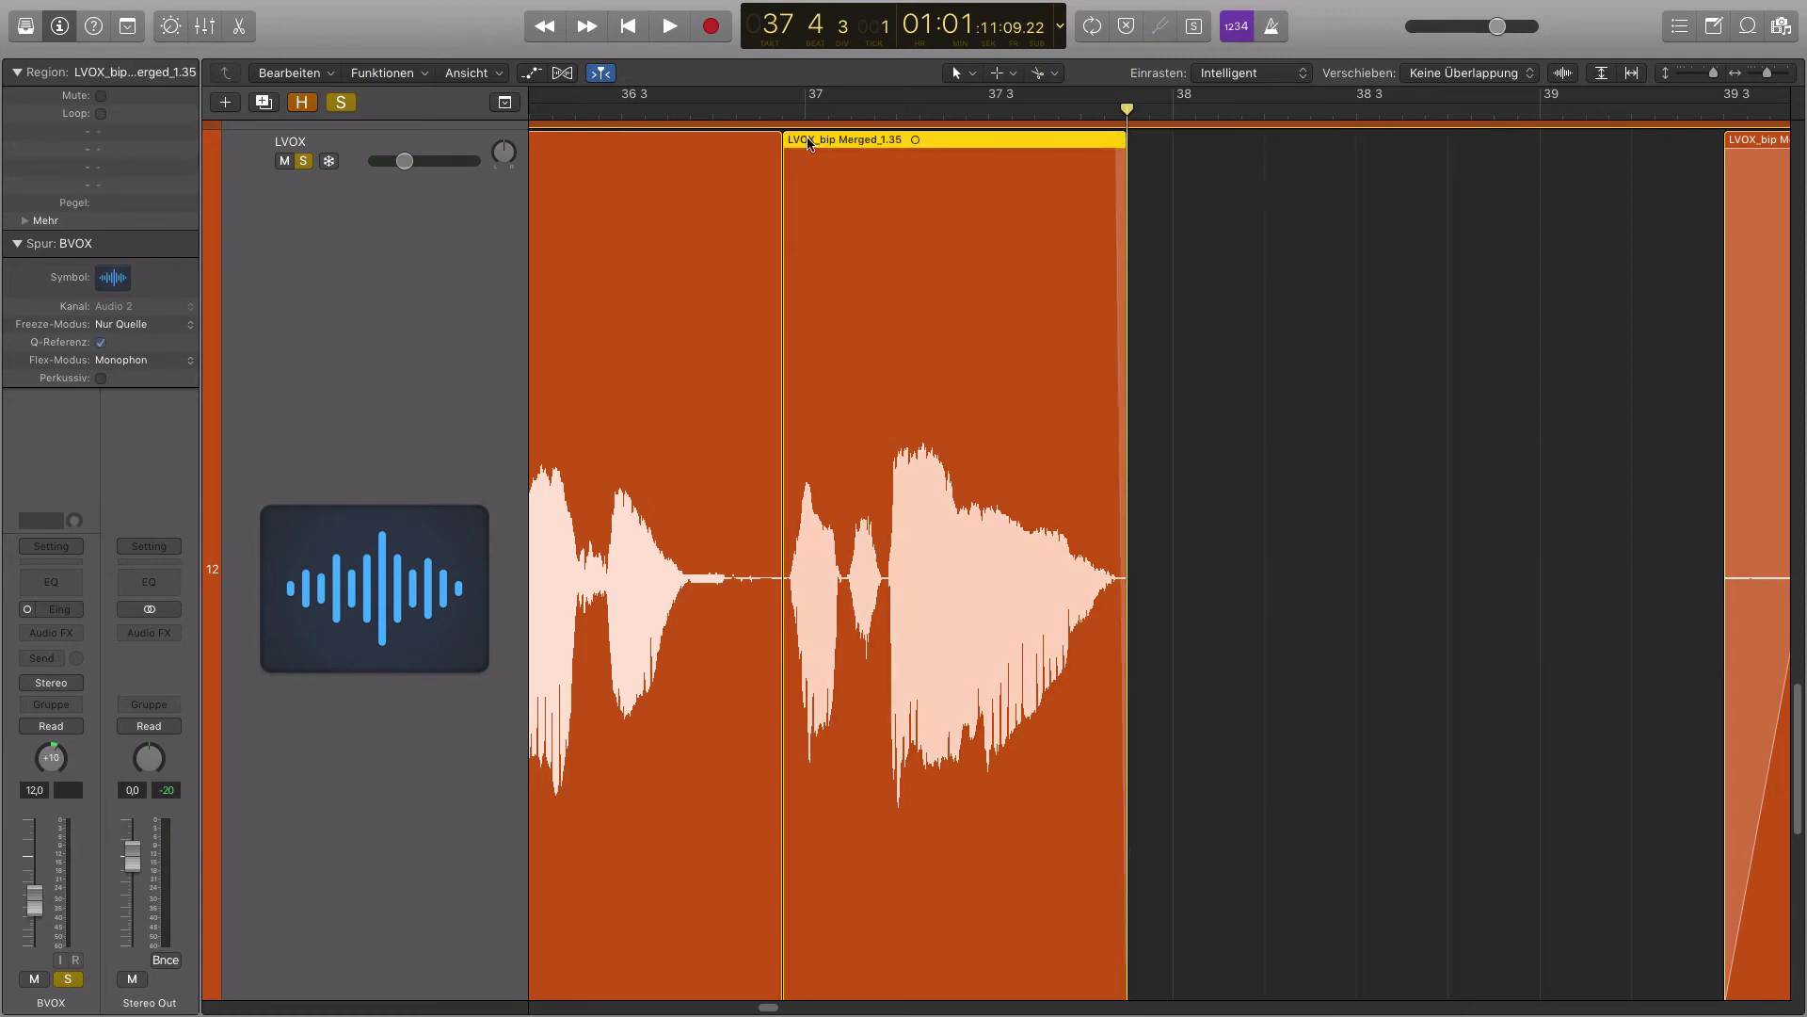
drag(784, 137, 789, 137)
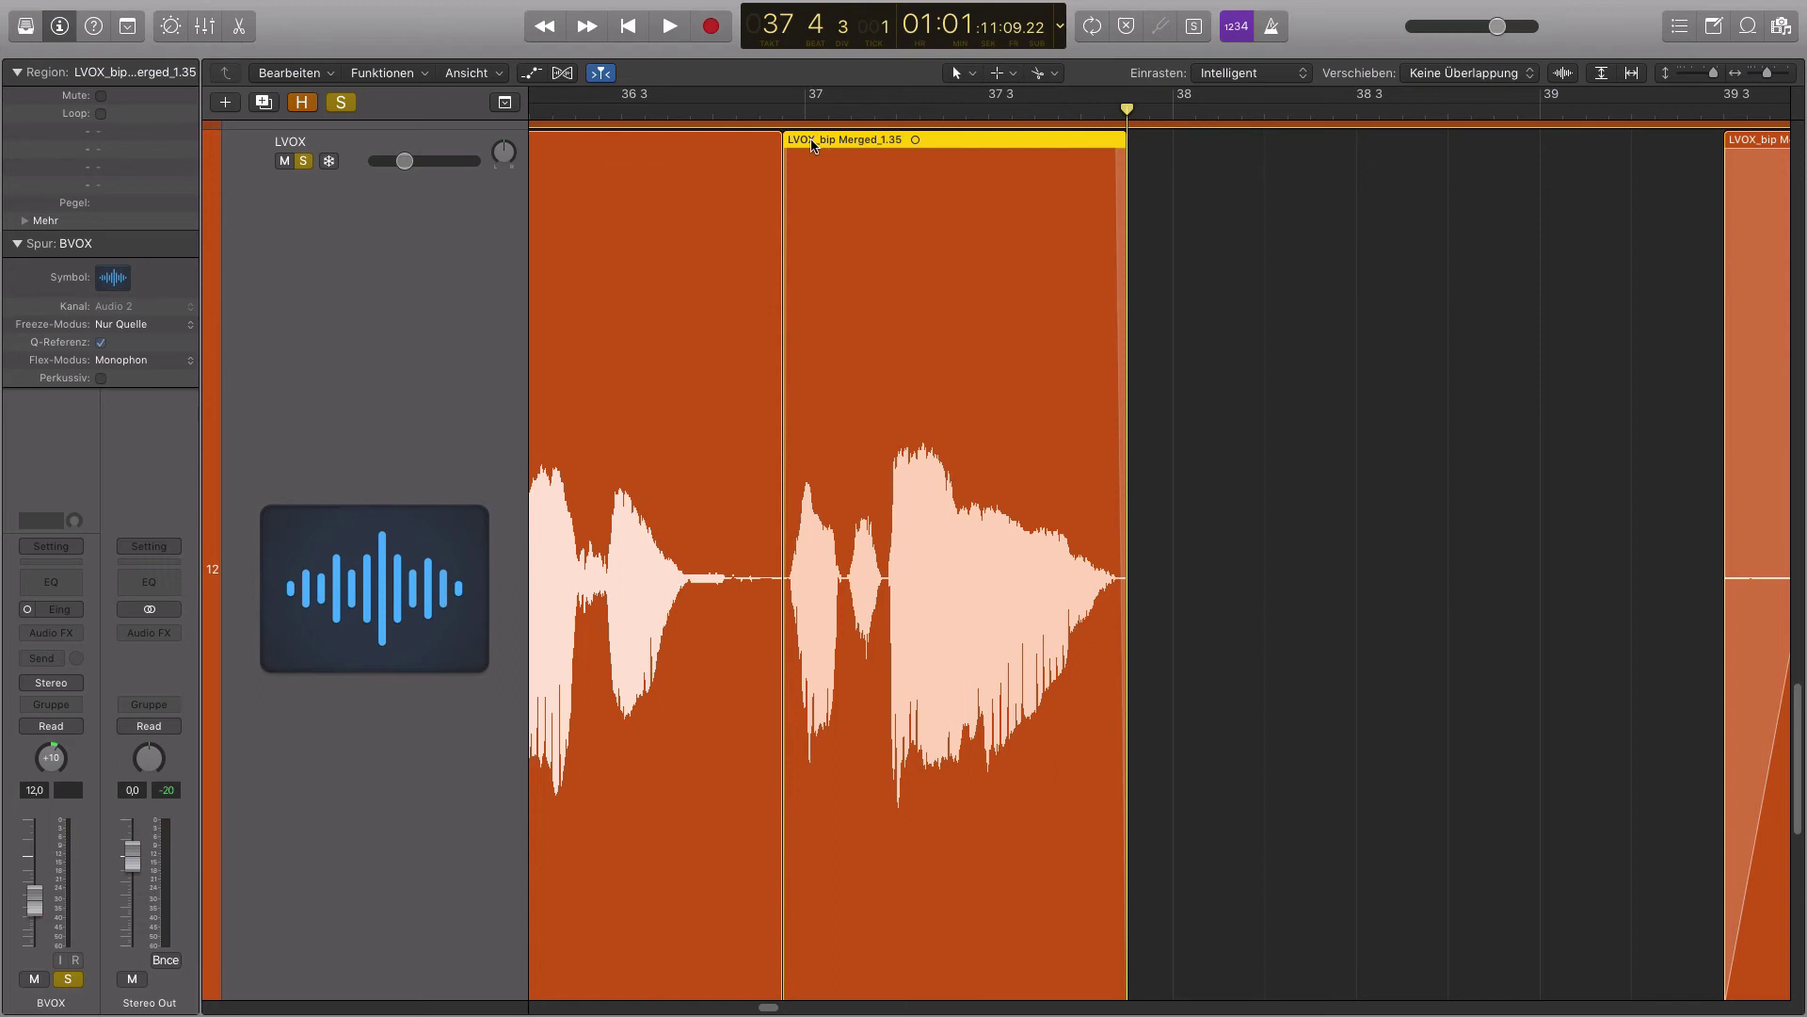
Try moving the LVOX phrase region to the start of bar 37 and play the transition from about bar 35
drag(813, 144, 835, 150)
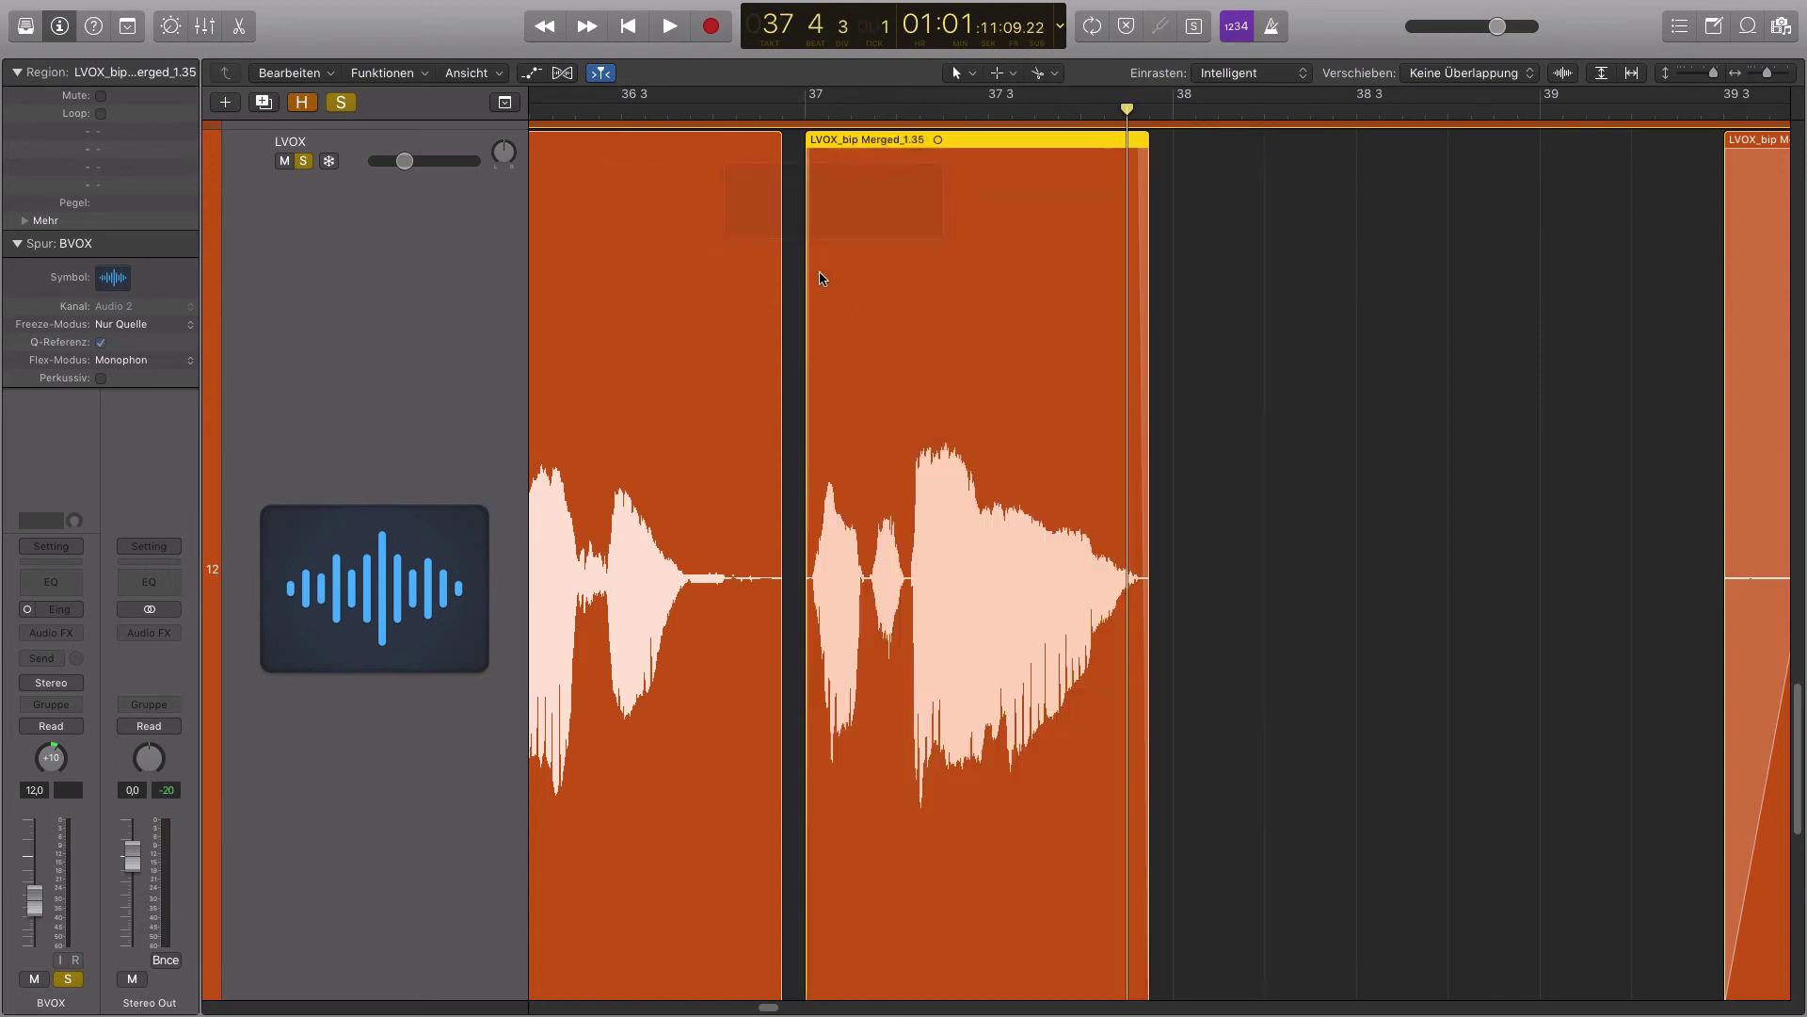
scroll(815, 275, left, 5)
scroll(1159, 565, left, 5)
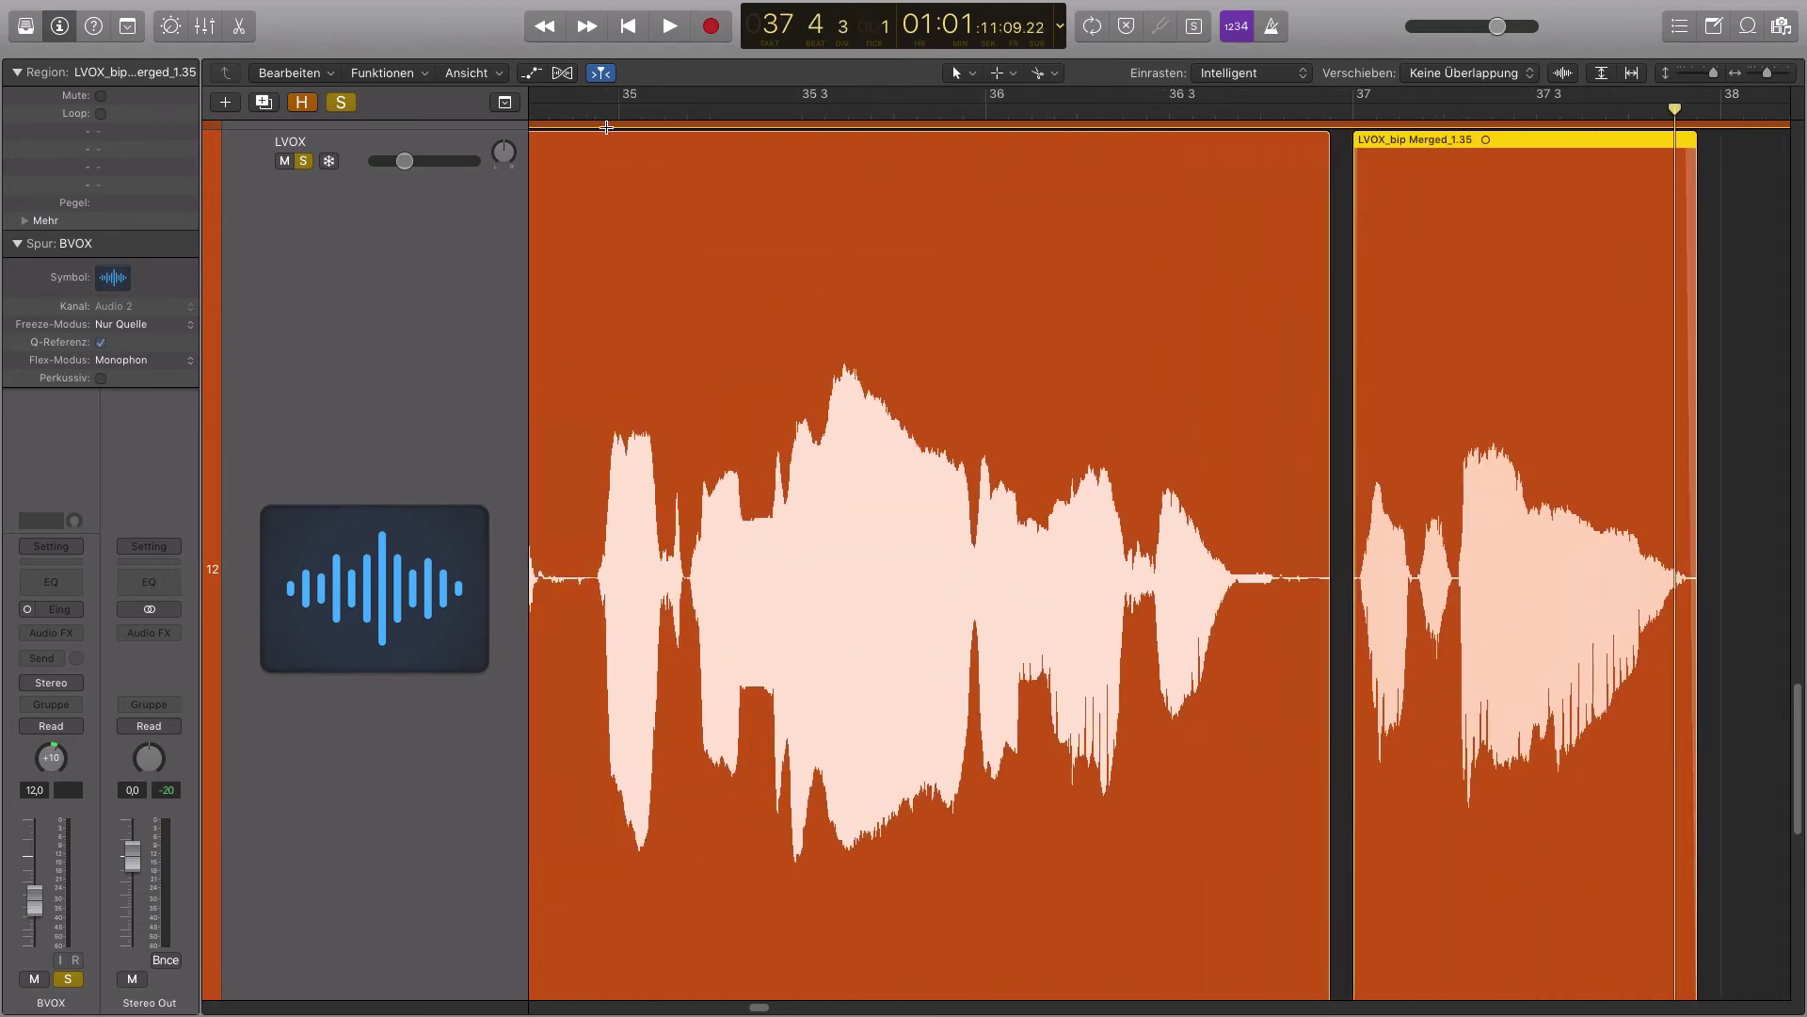
double_click(677, 109)
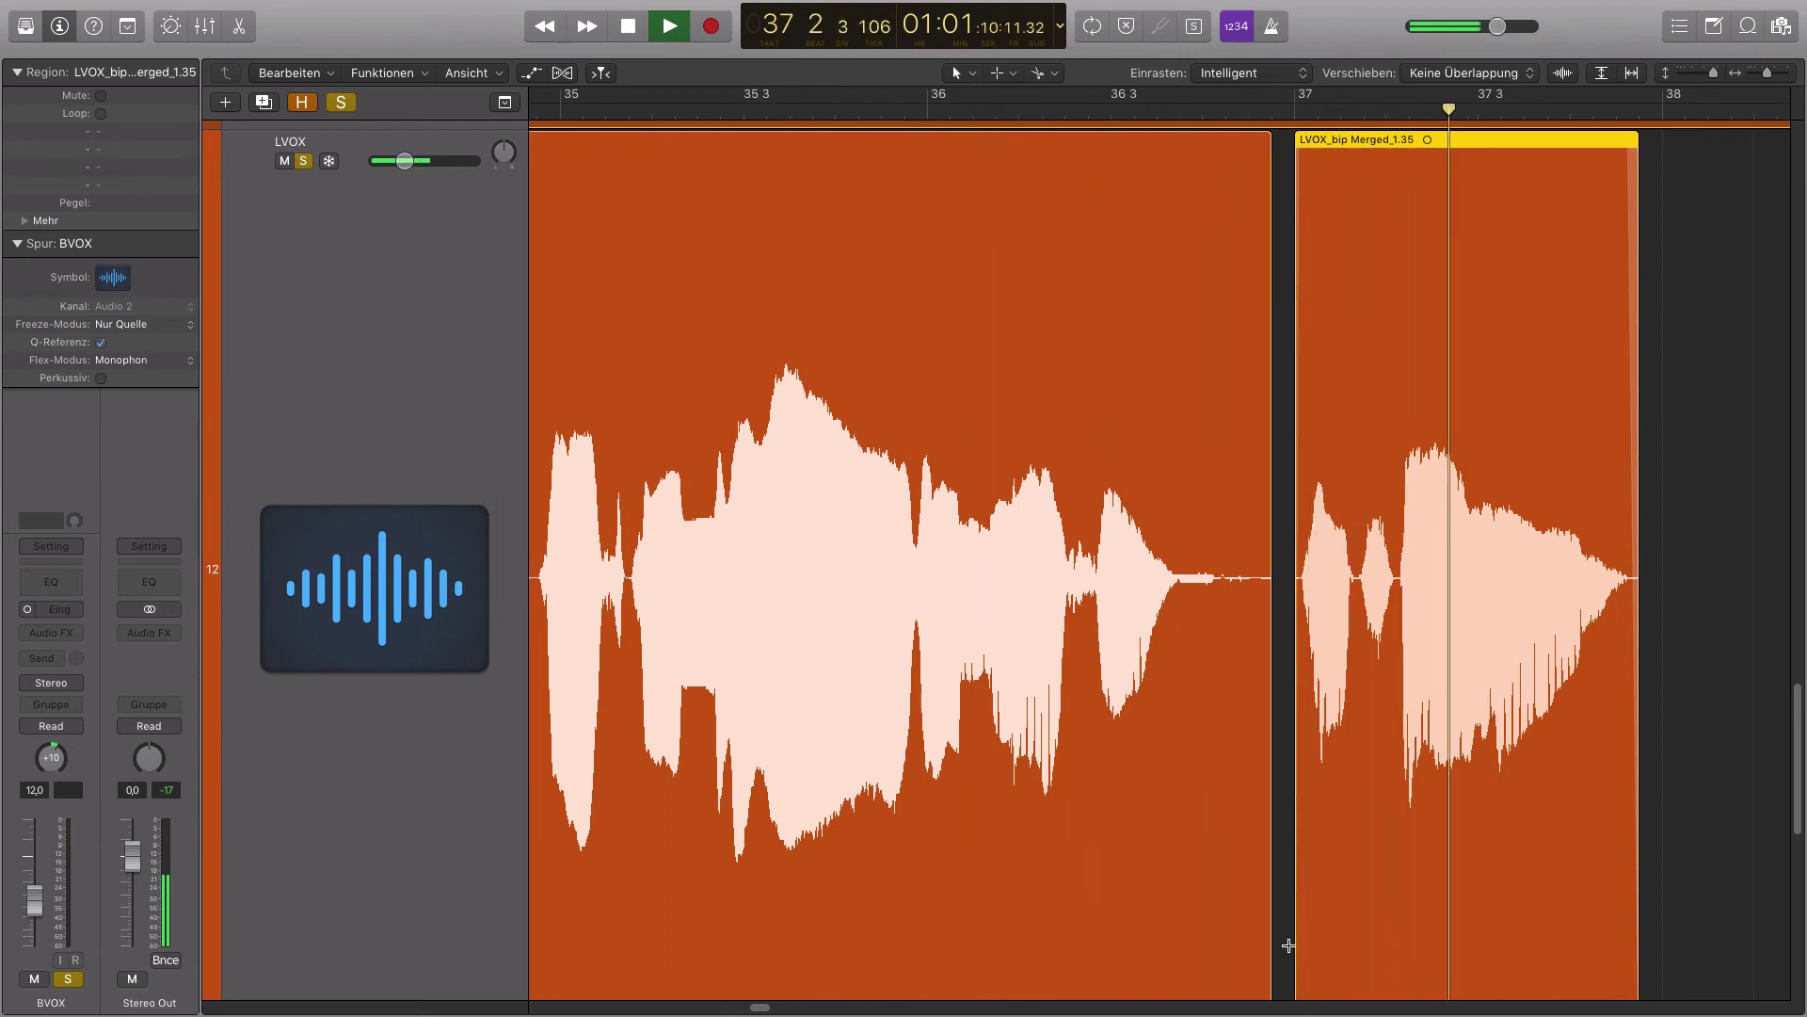
key(space)
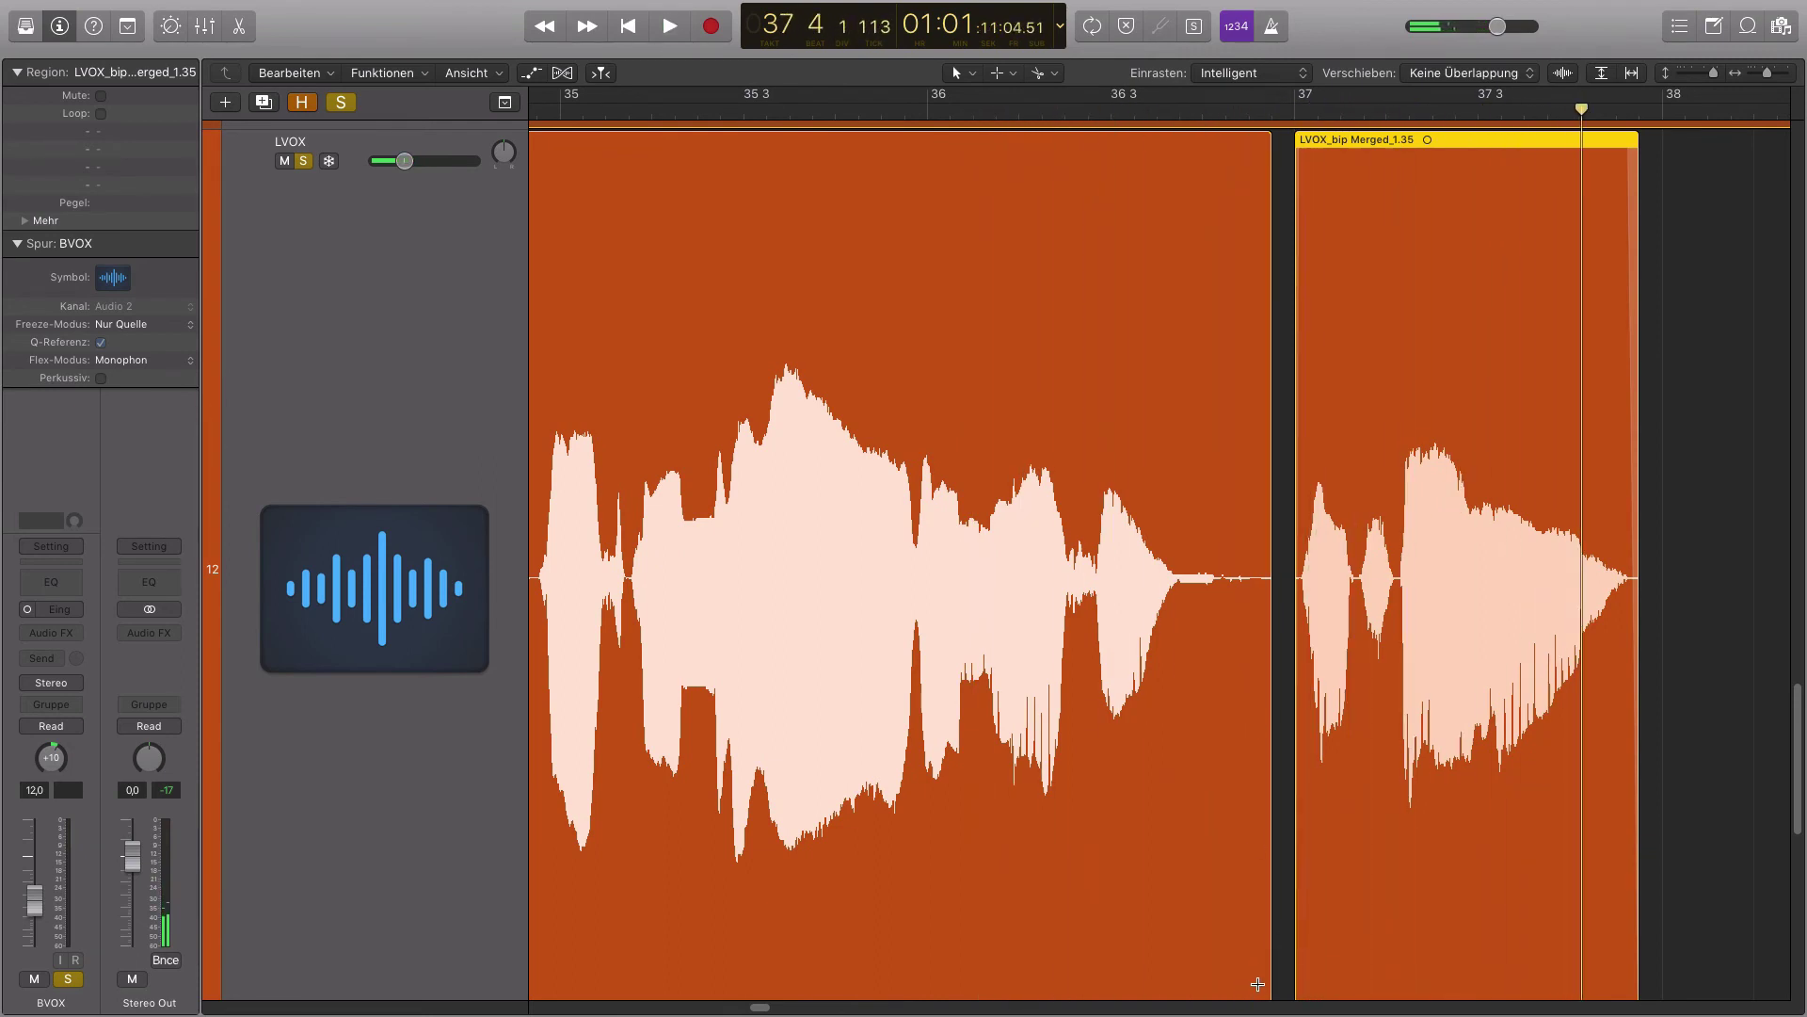
Trim the end of the preceding LVOX region, move the phrase region earlier to just behind it, and play the transition
drag(1264, 985, 1245, 985)
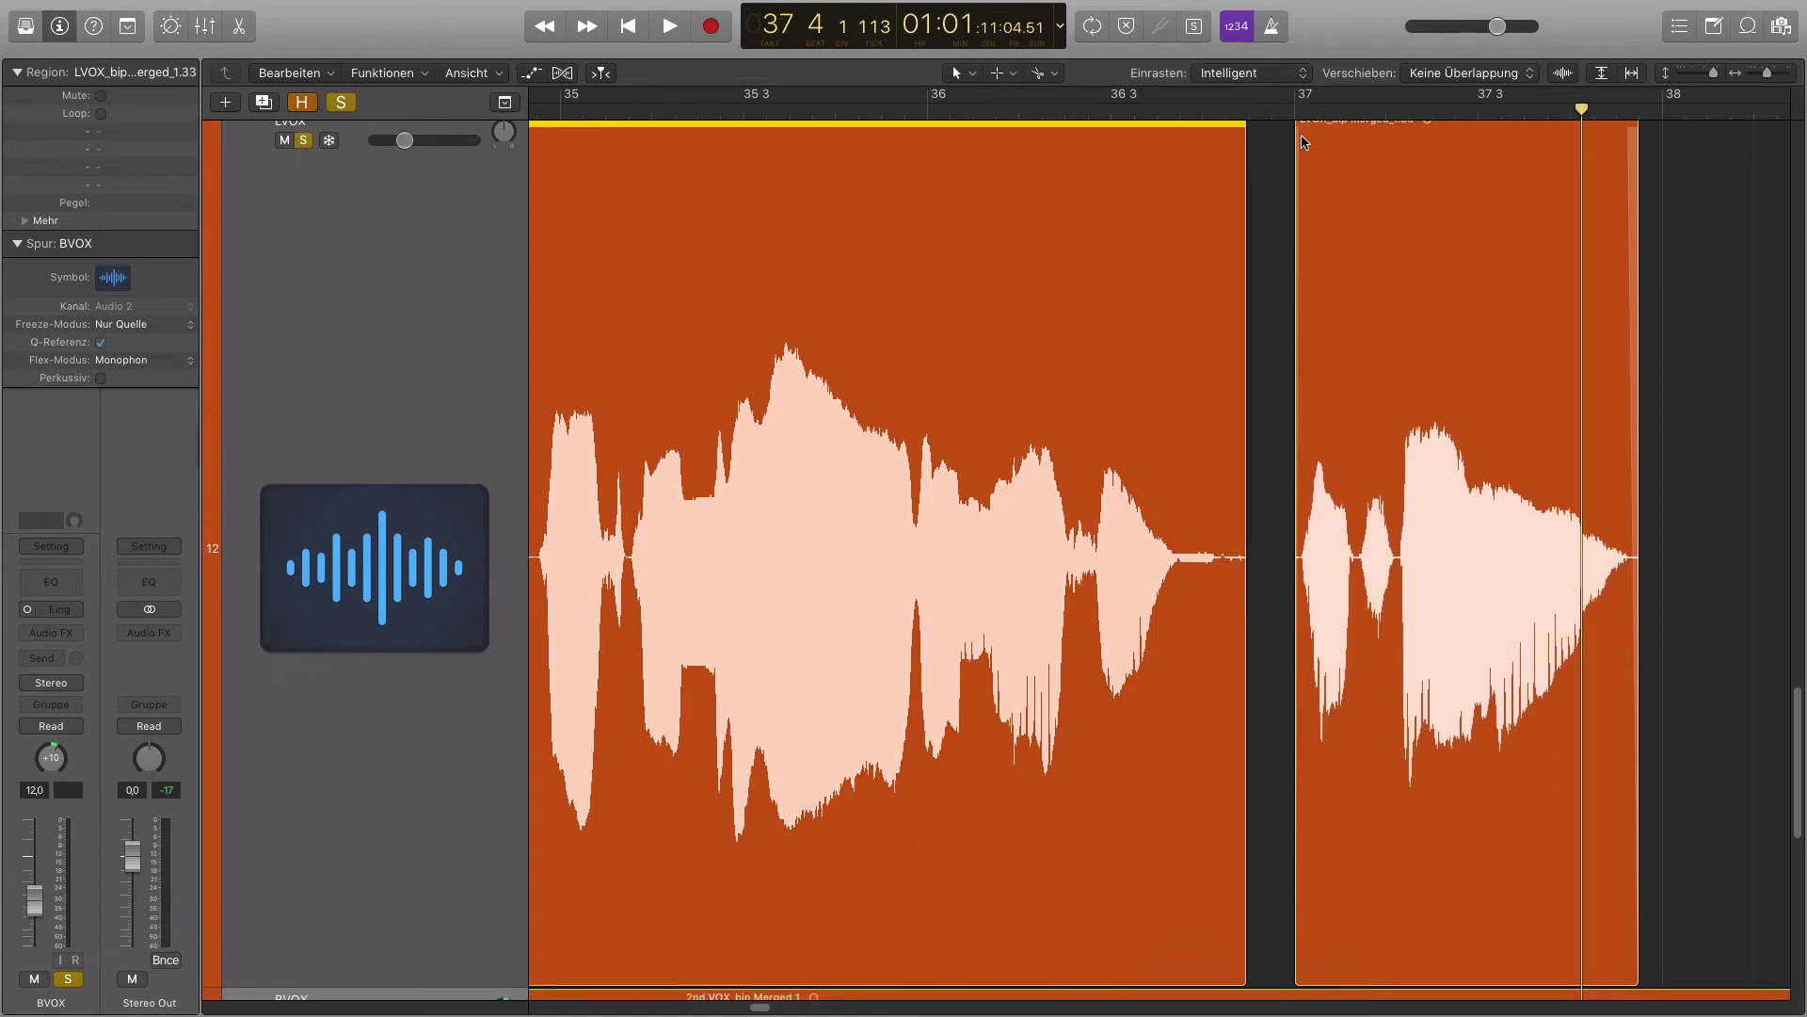
drag(1369, 133, 1328, 147)
double_click(645, 112)
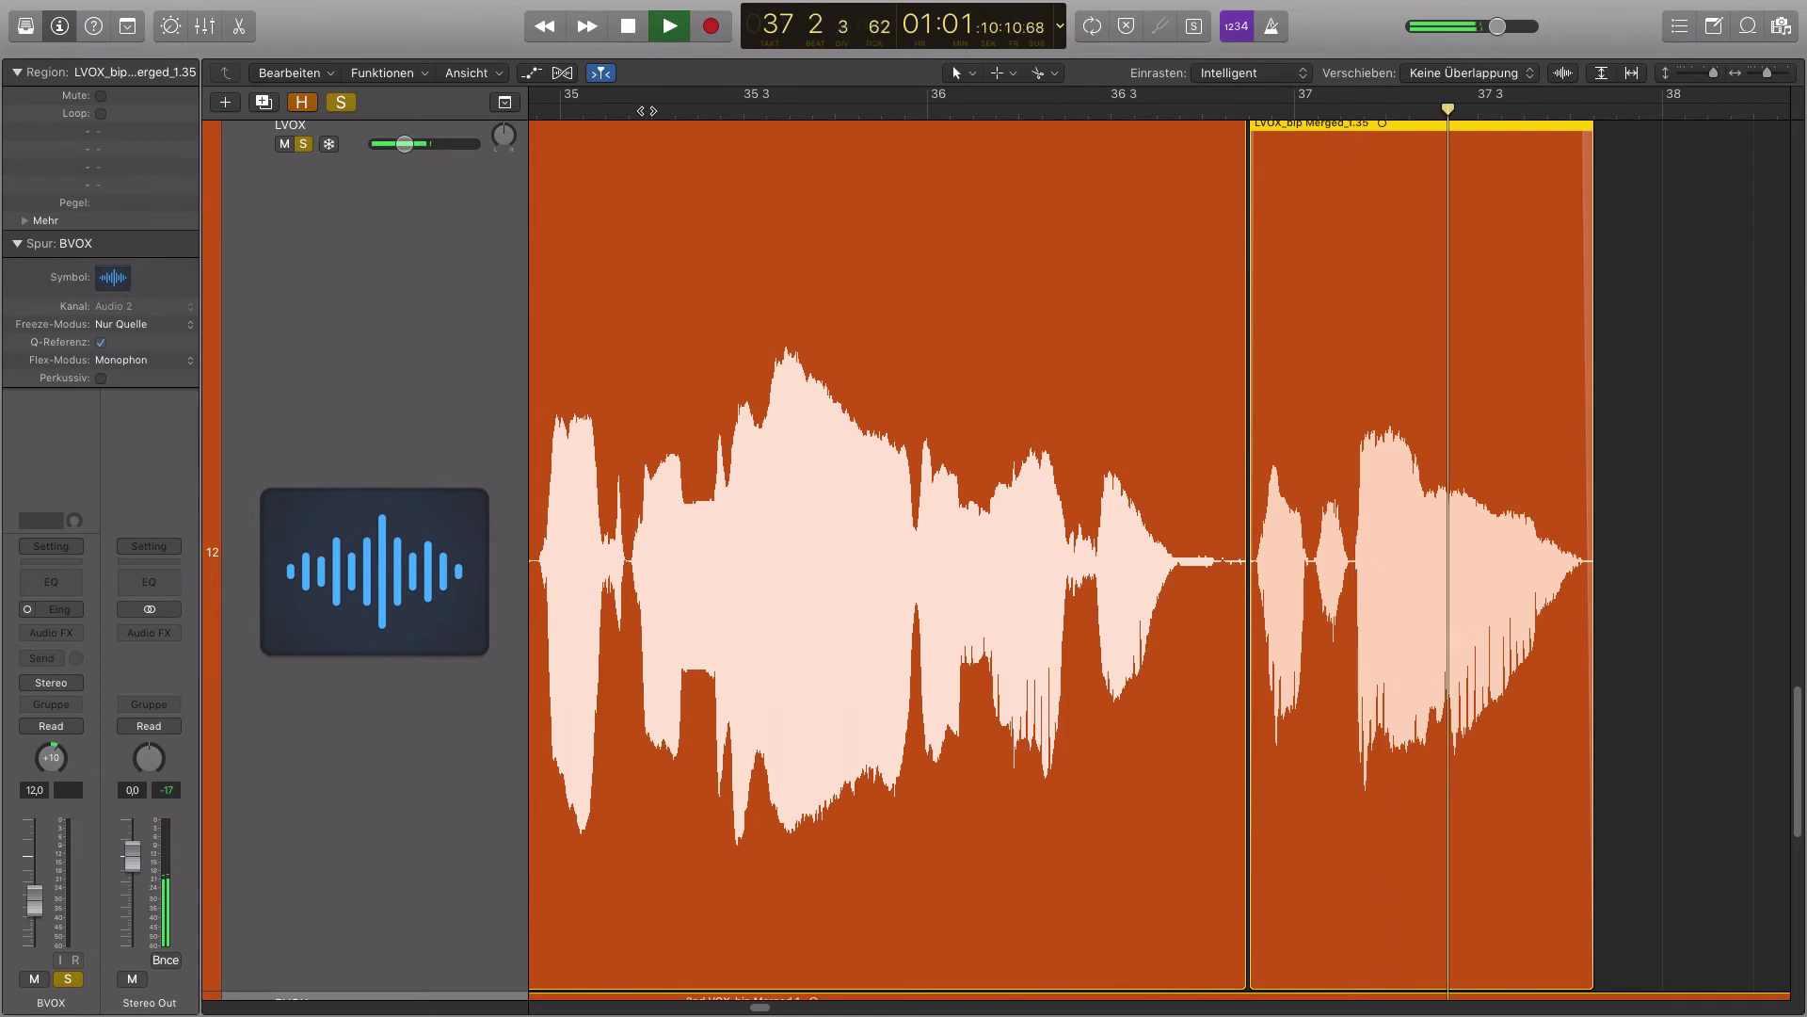
key(space)
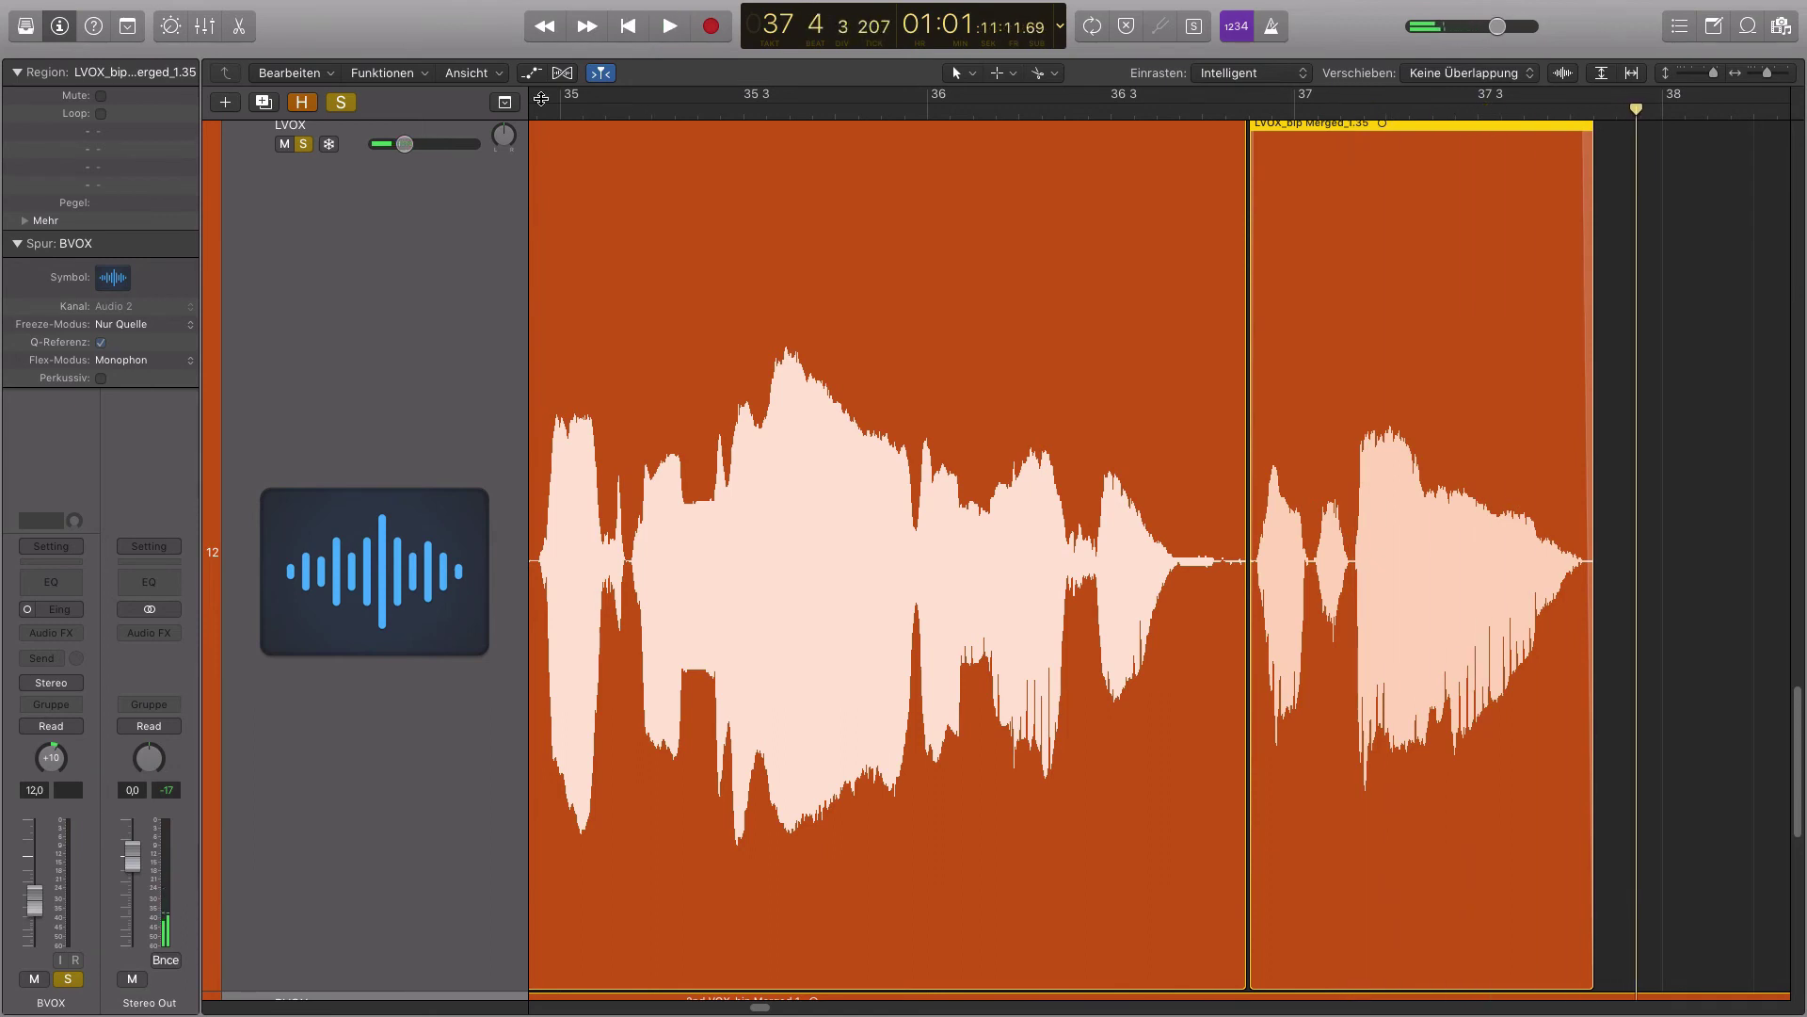
Play LVOX from just before bar 34 through the repositioned phrase to check its timing in context
scroll(587, 141, left, 5)
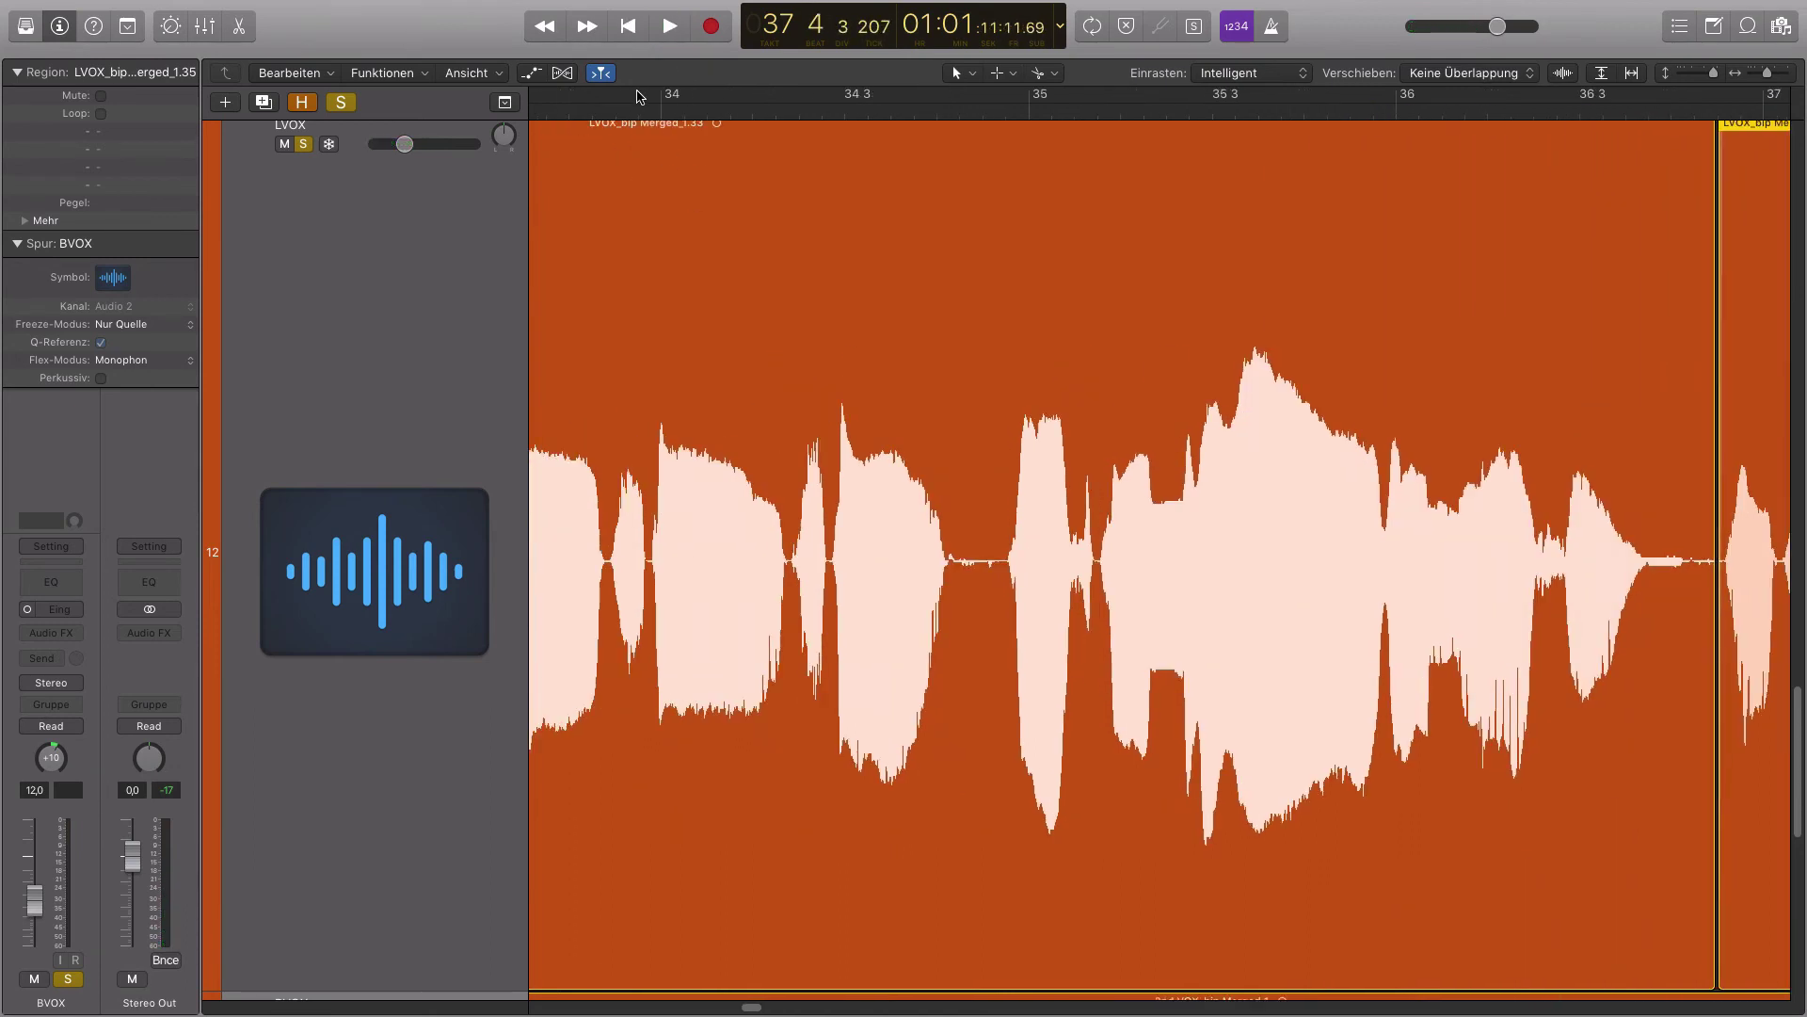
click(615, 109)
key(space)
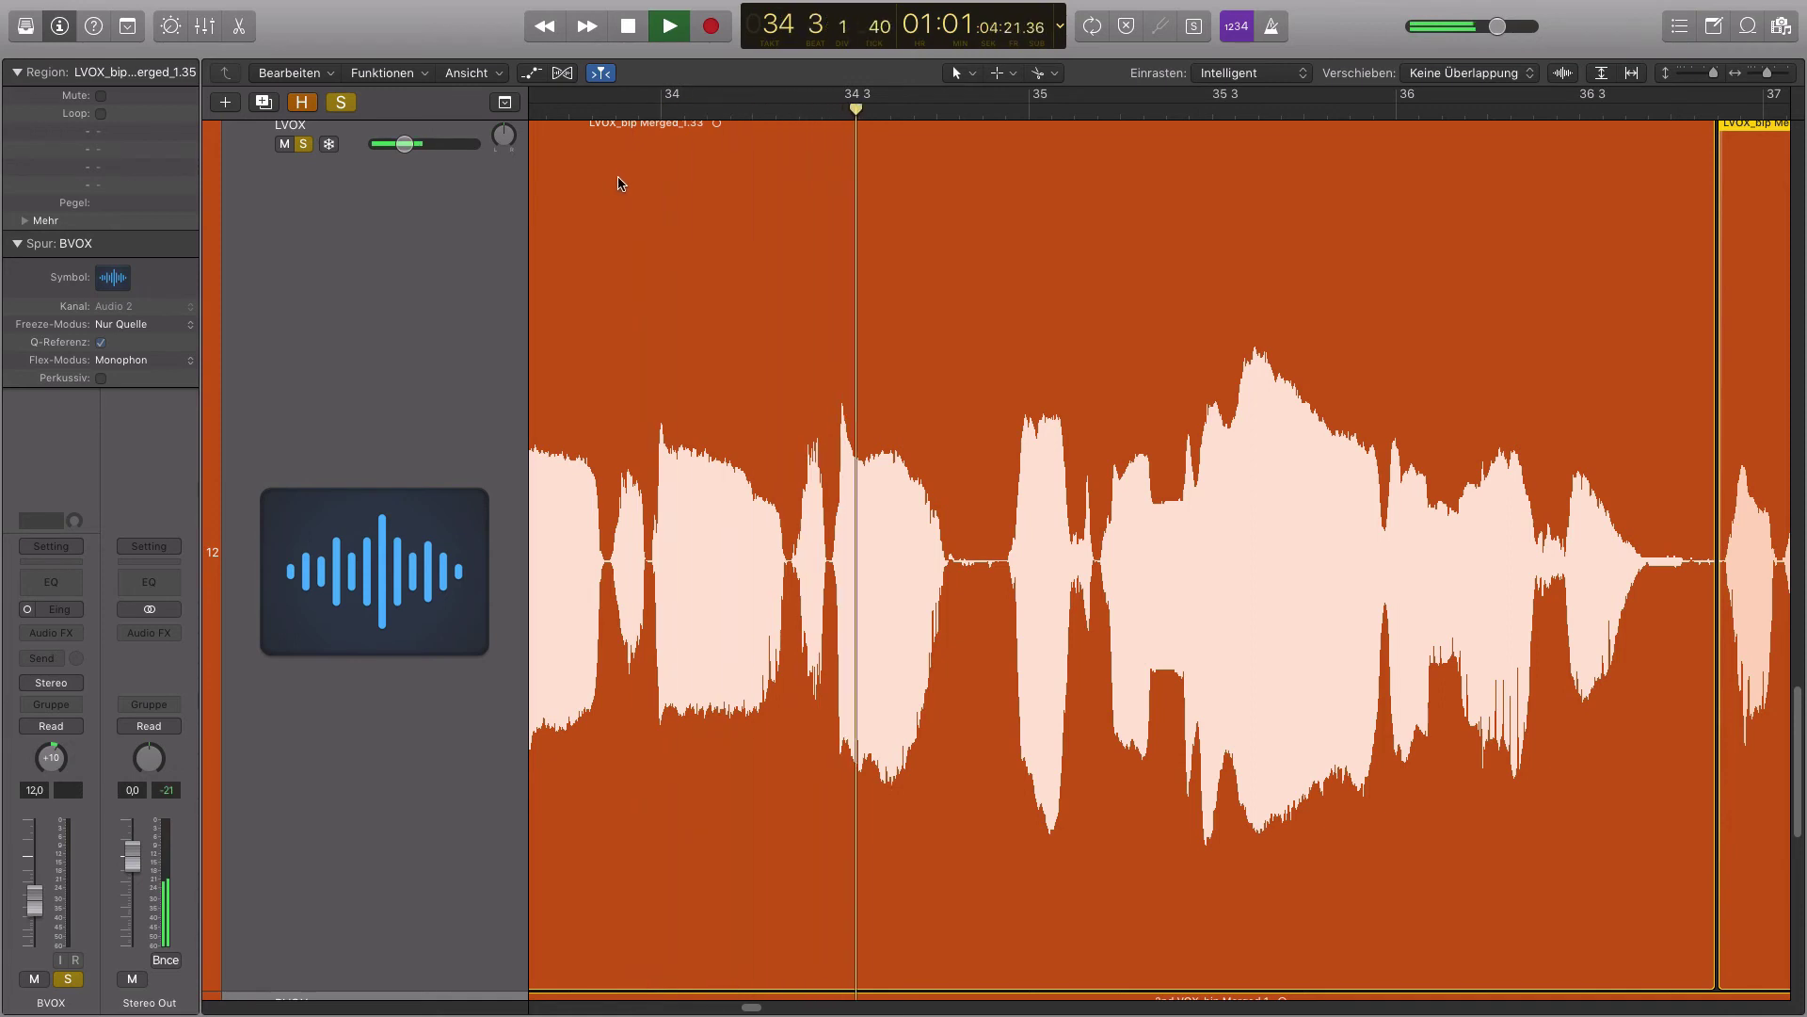
scroll(1440, 614, right, 1)
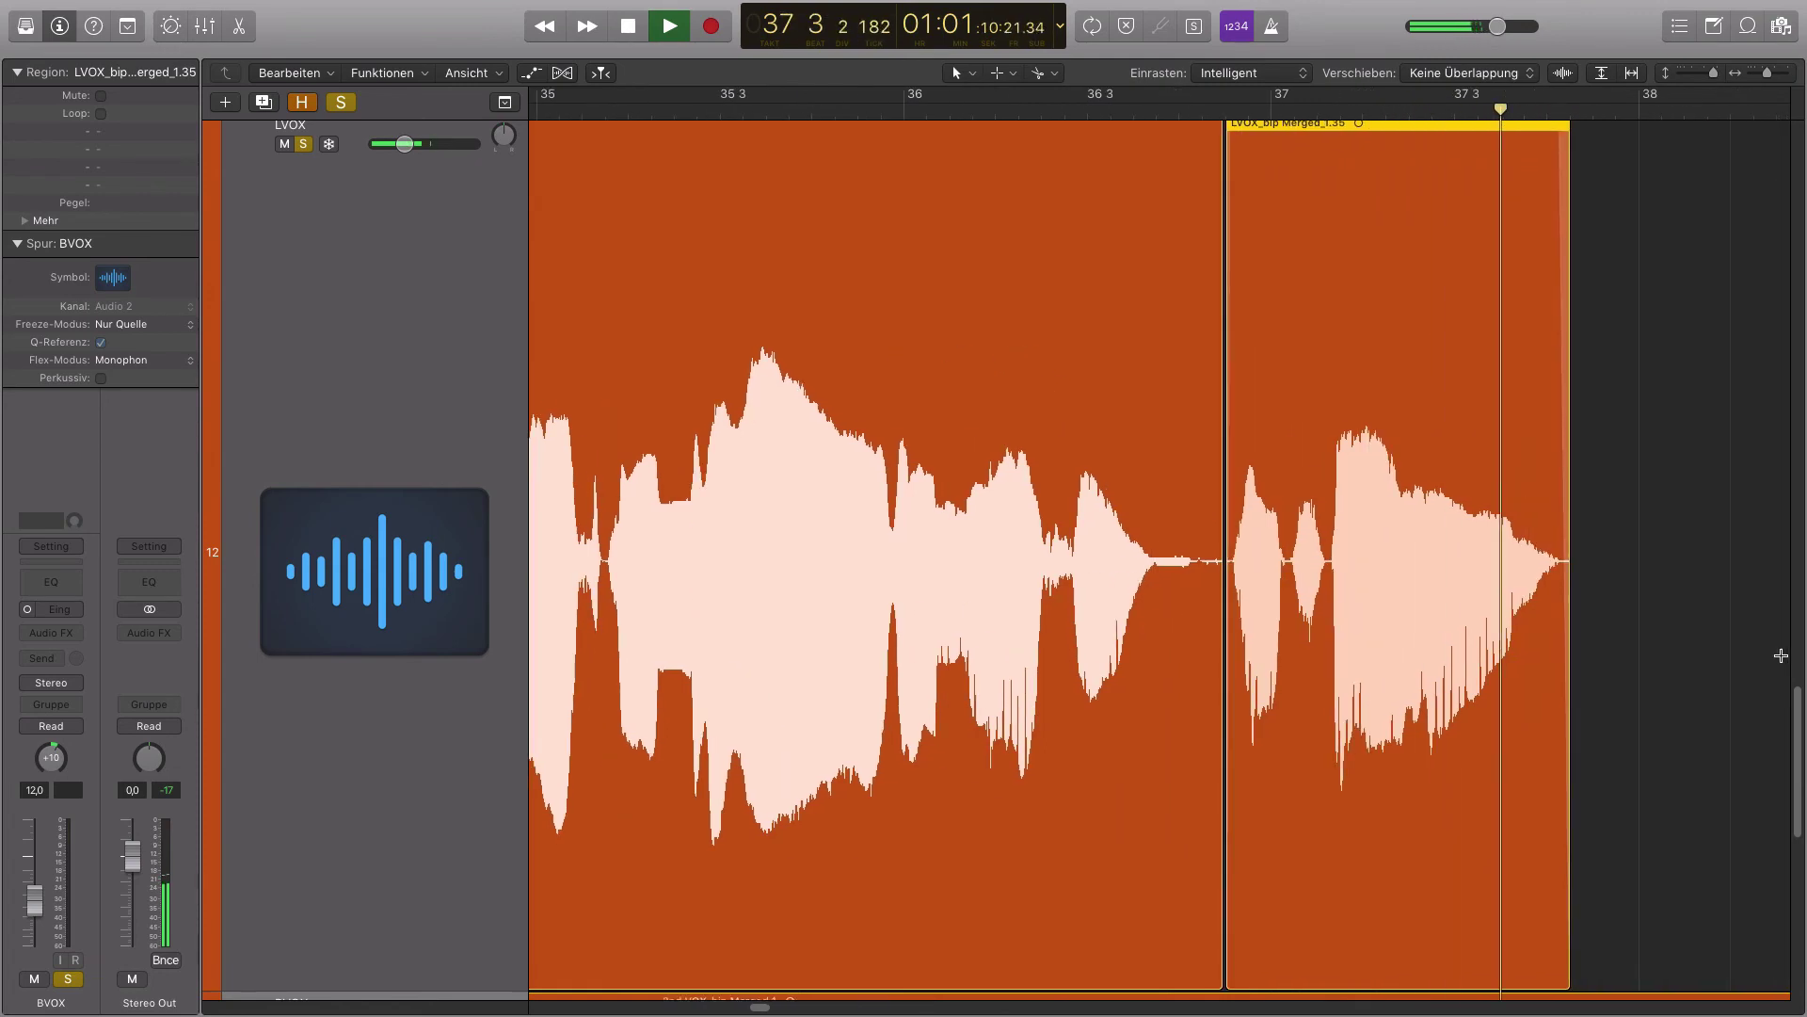
key(space)
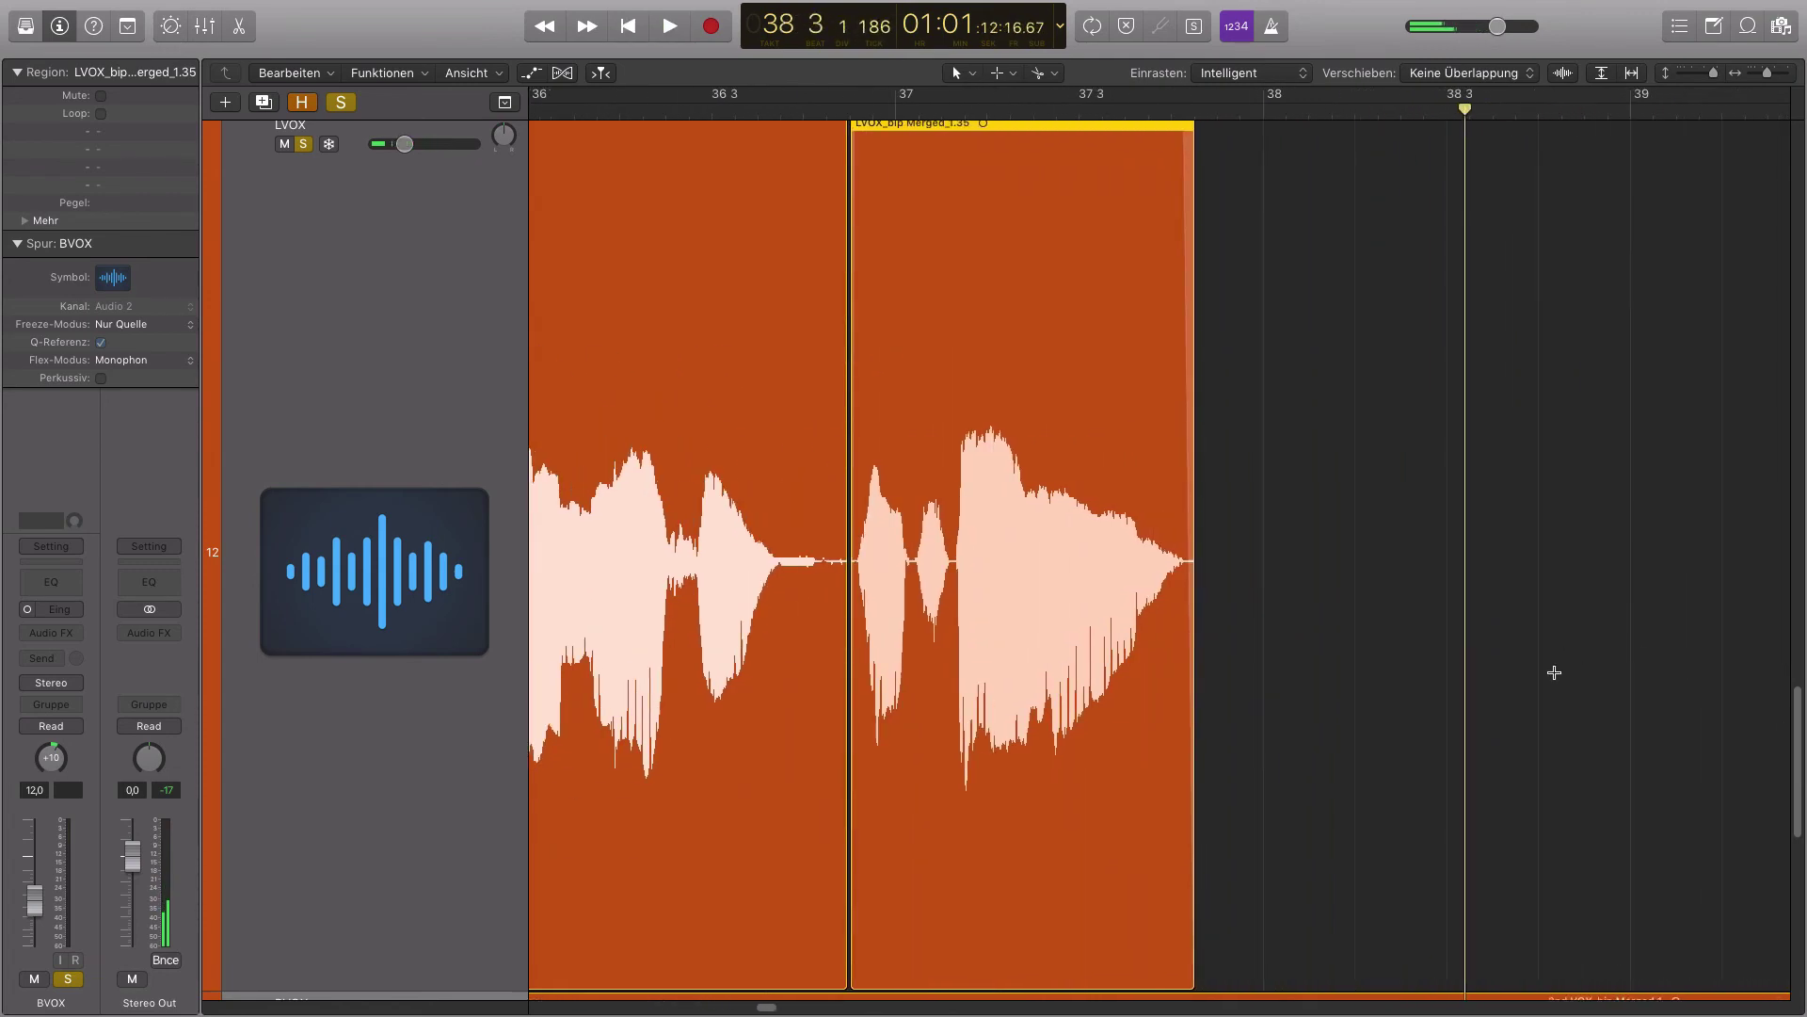
Select the LVOX track with all its regions and place the playhead at 10 3 1 1, just before the first region
scroll(1537, 670, left, 5)
scroll(1524, 673, left, 4)
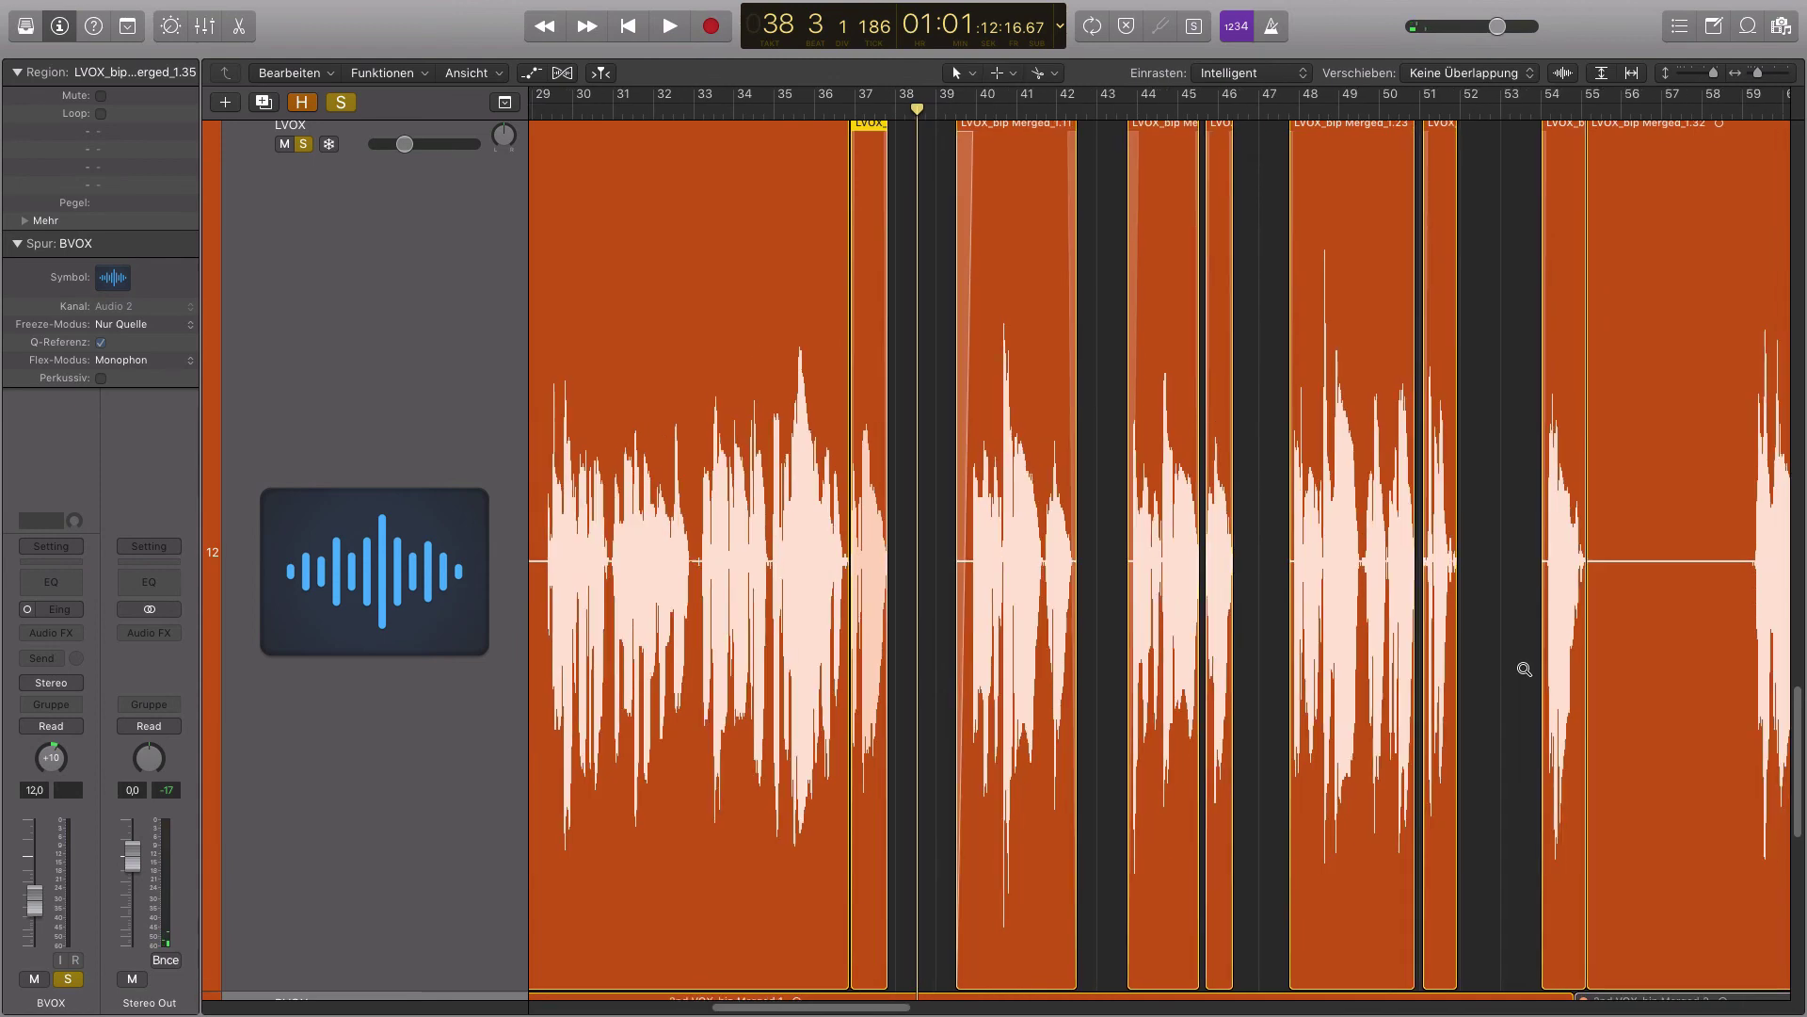
scroll(1524, 668, down, 5)
scroll(1444, 651, left, 6)
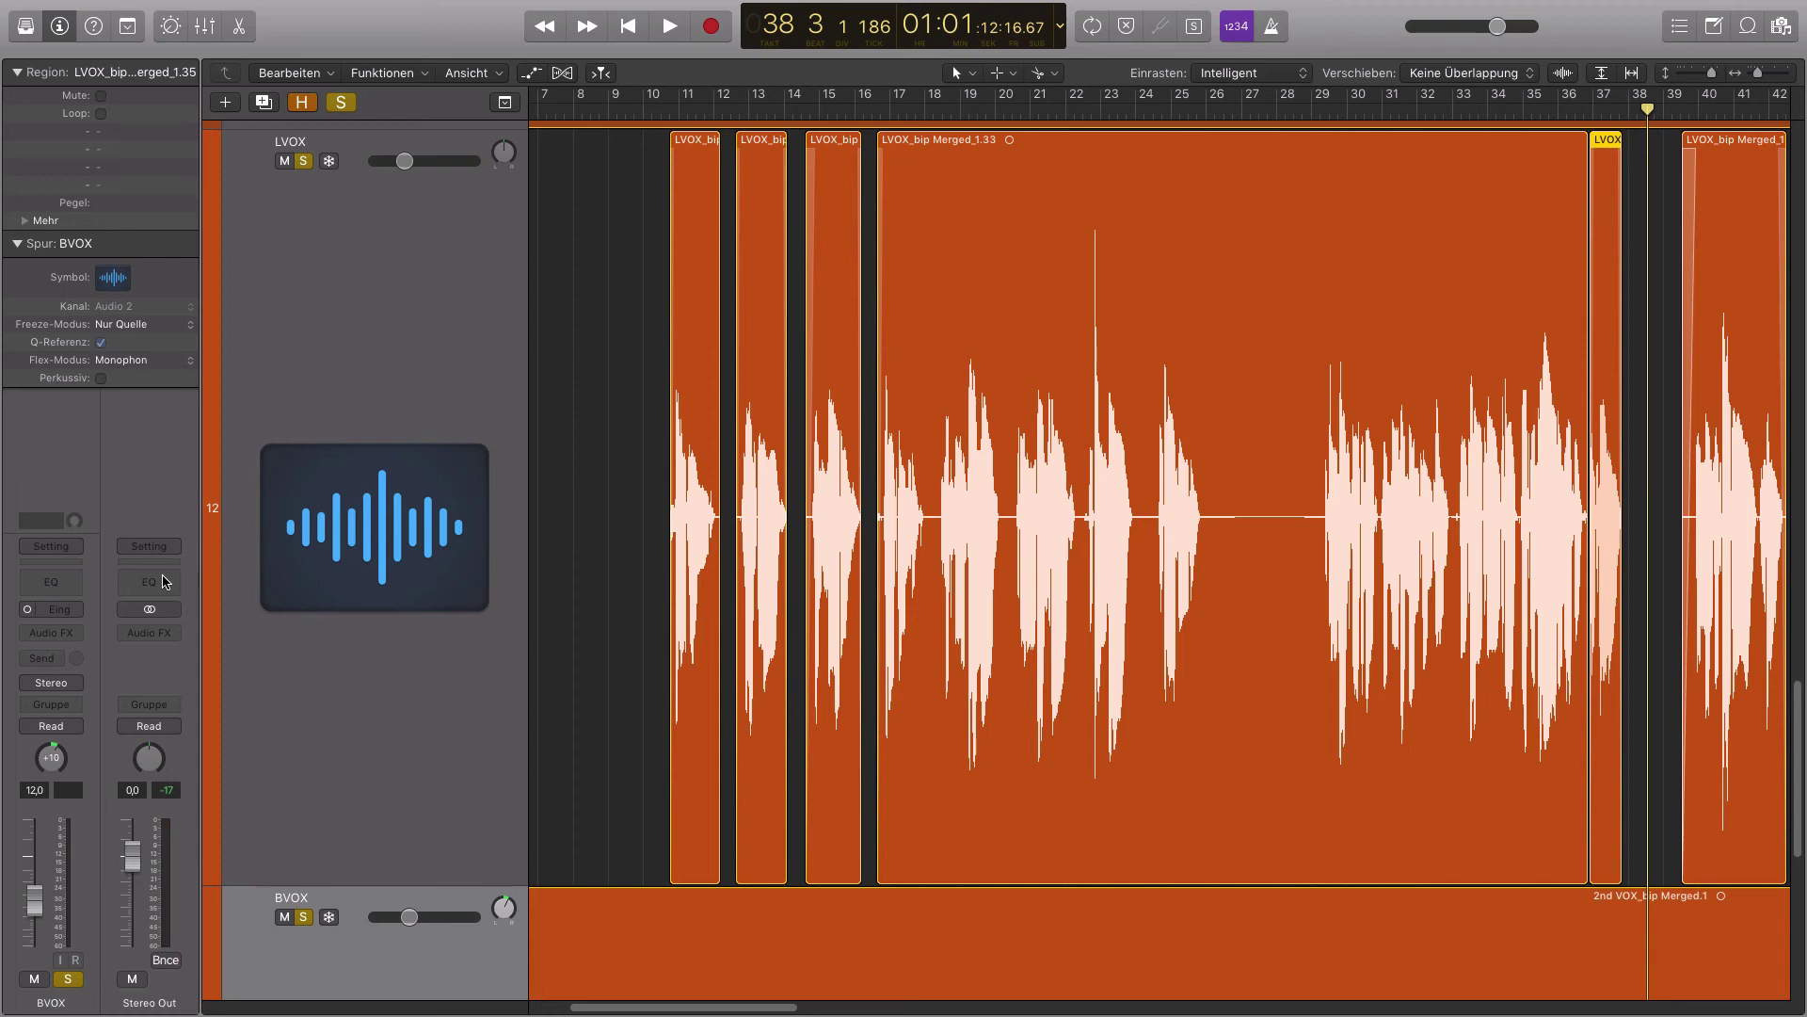
click(411, 318)
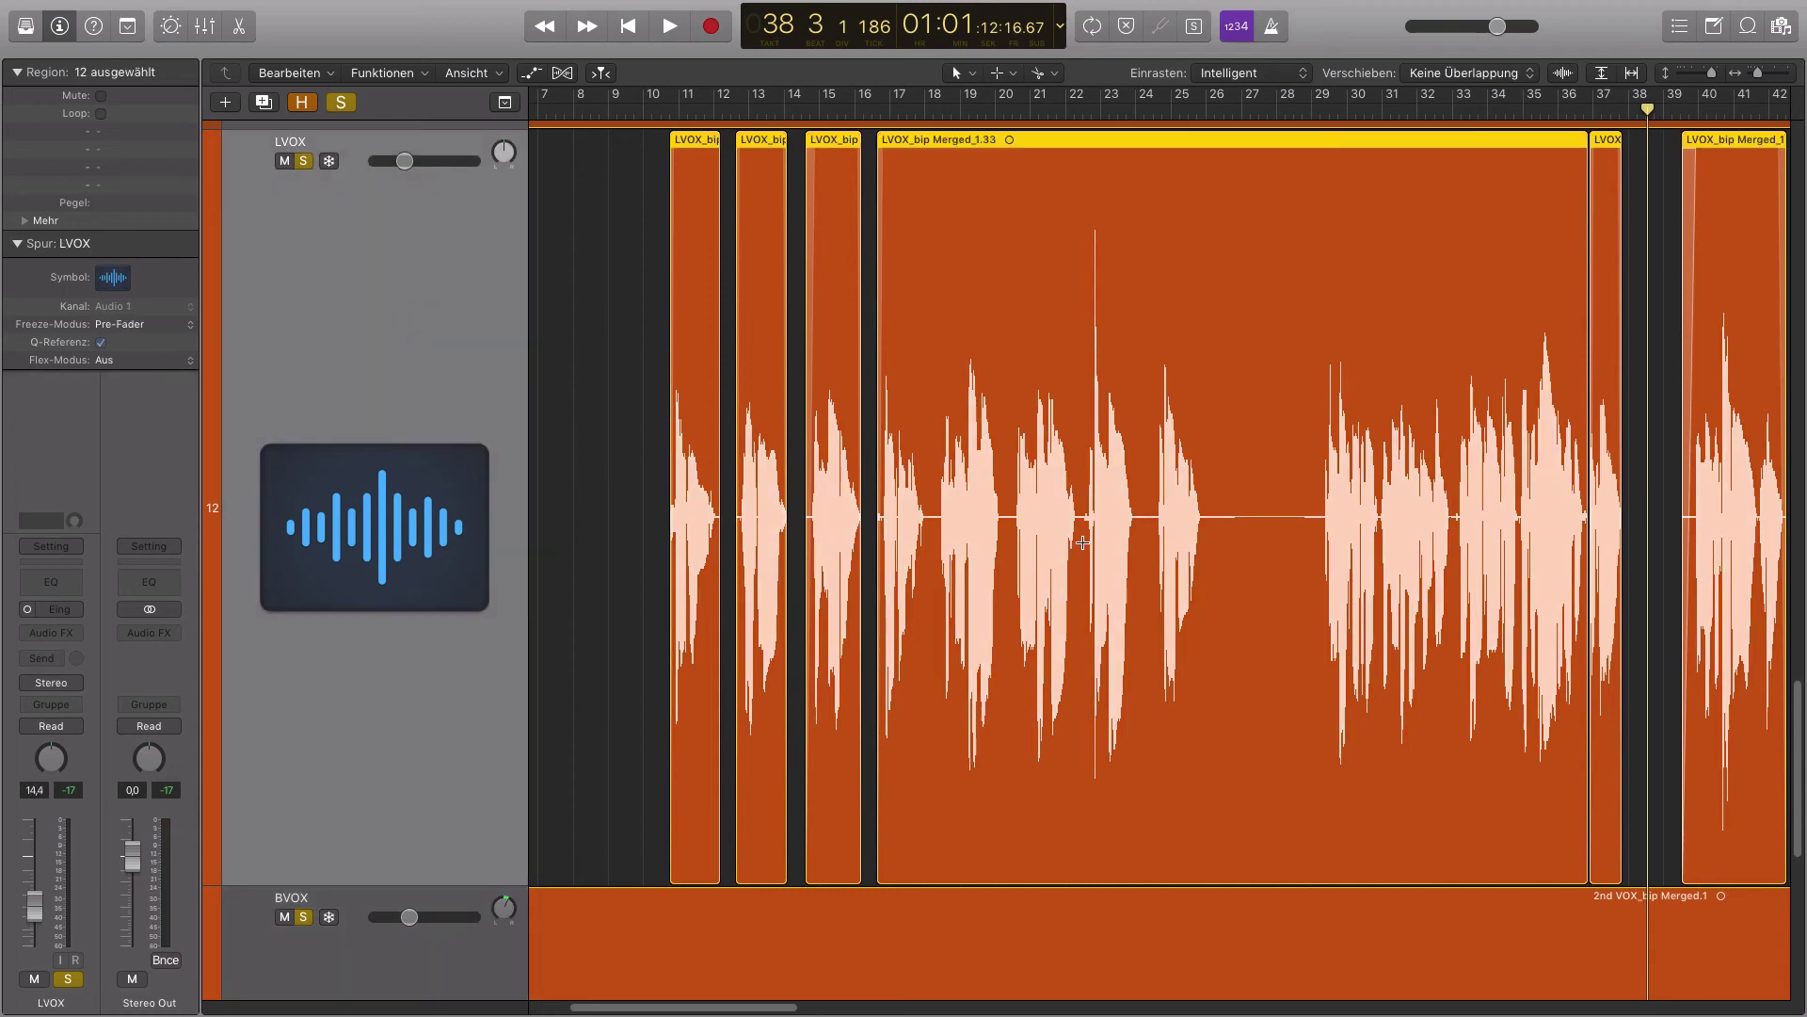
click(664, 112)
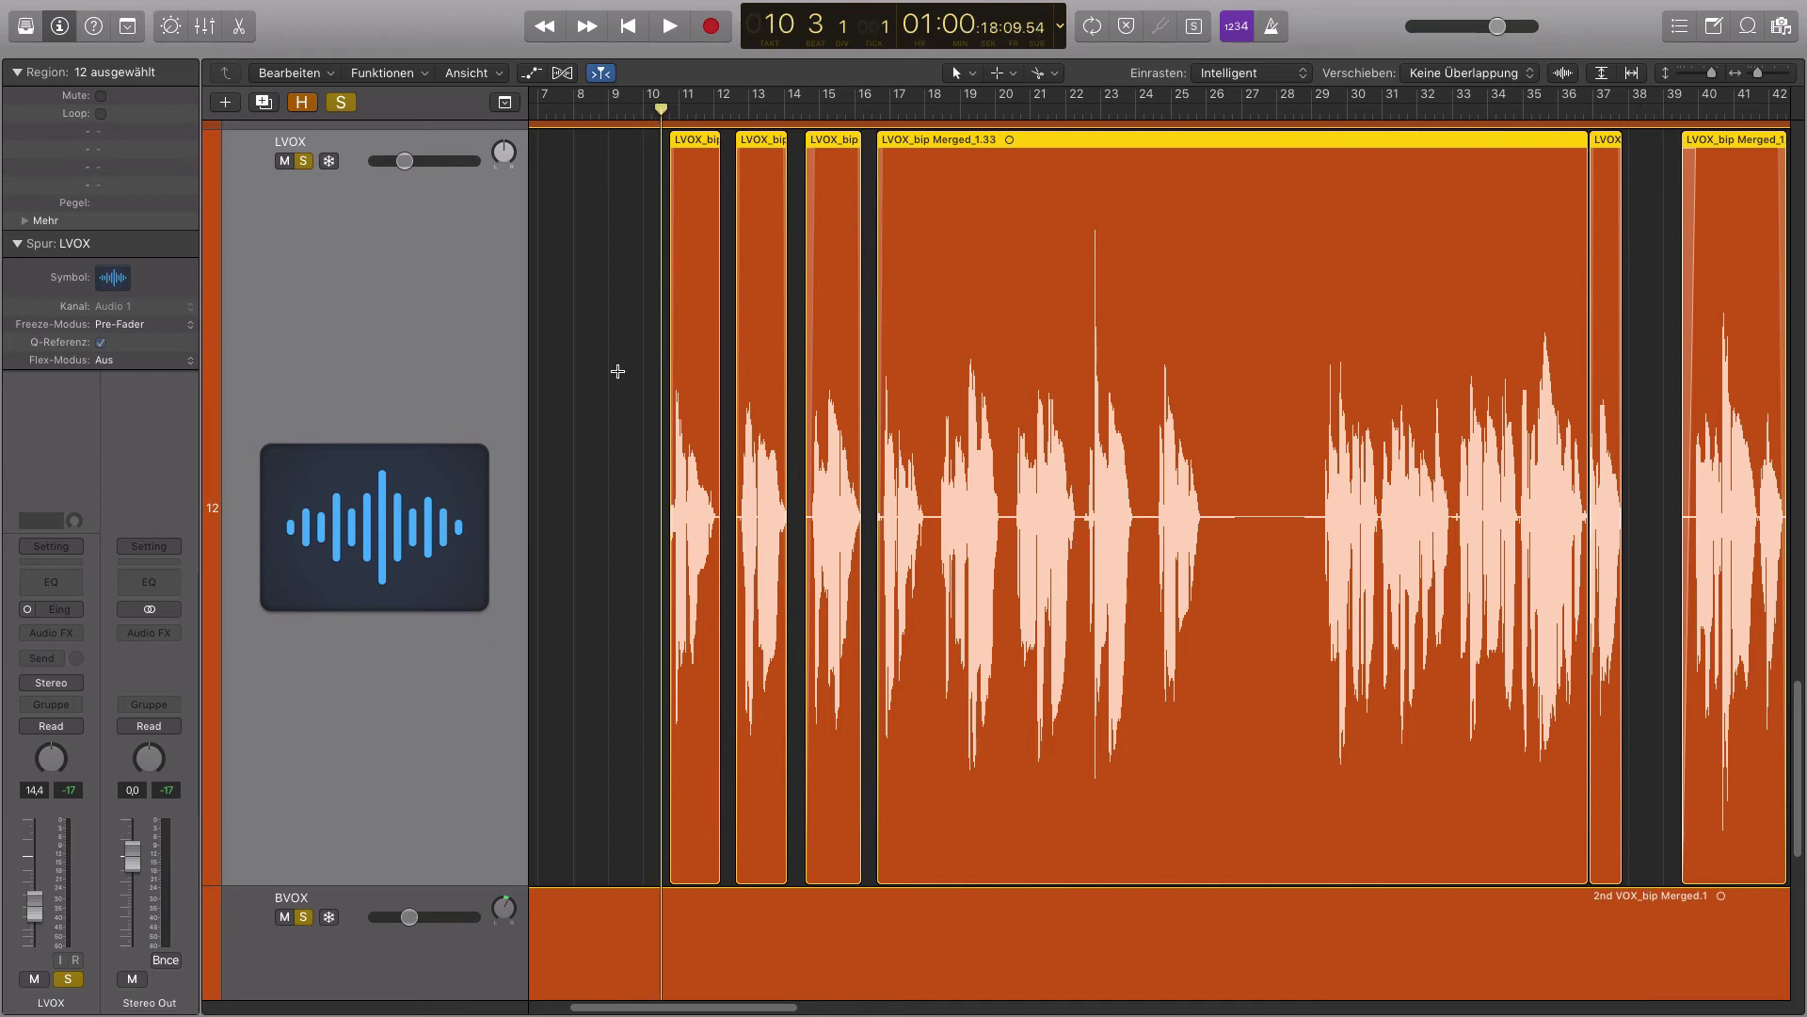
Examine the LVOX regions from bar 10 onward, first closely and then alongside the BVOX track
drag(618, 370, 1179, 703)
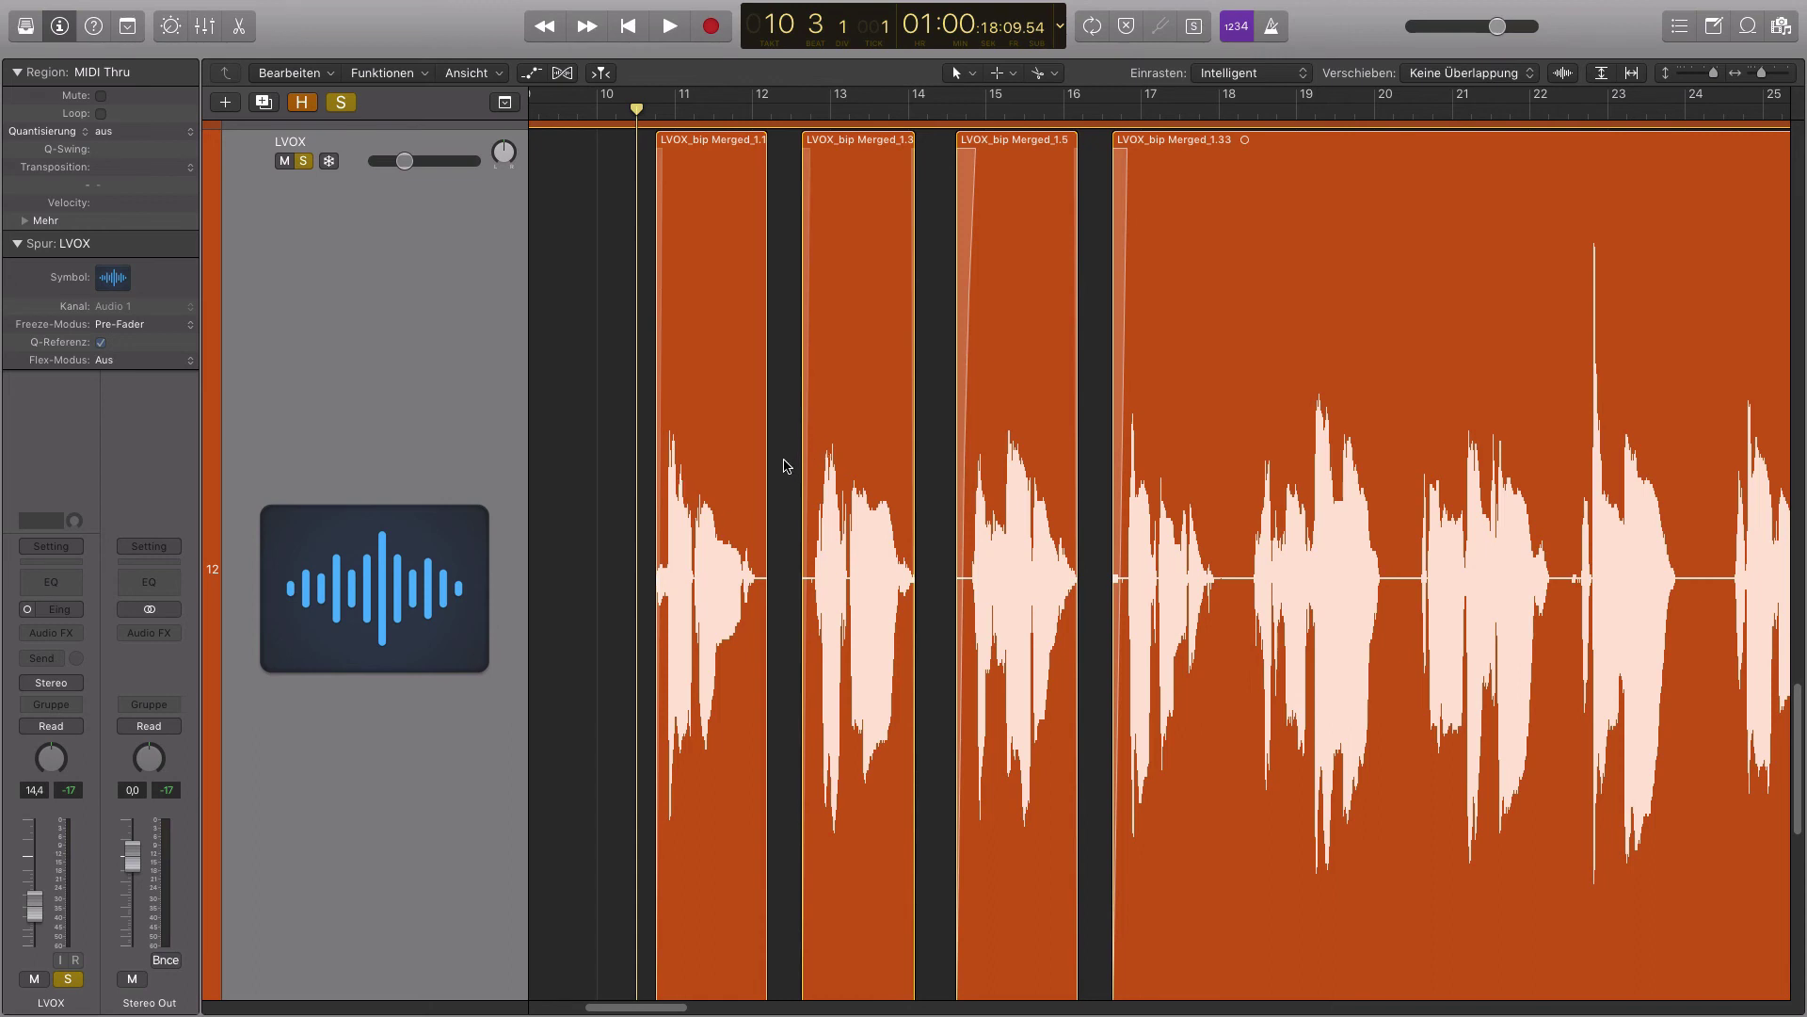
key(cmd+Left)
key(super+Left)
key(super+Left)
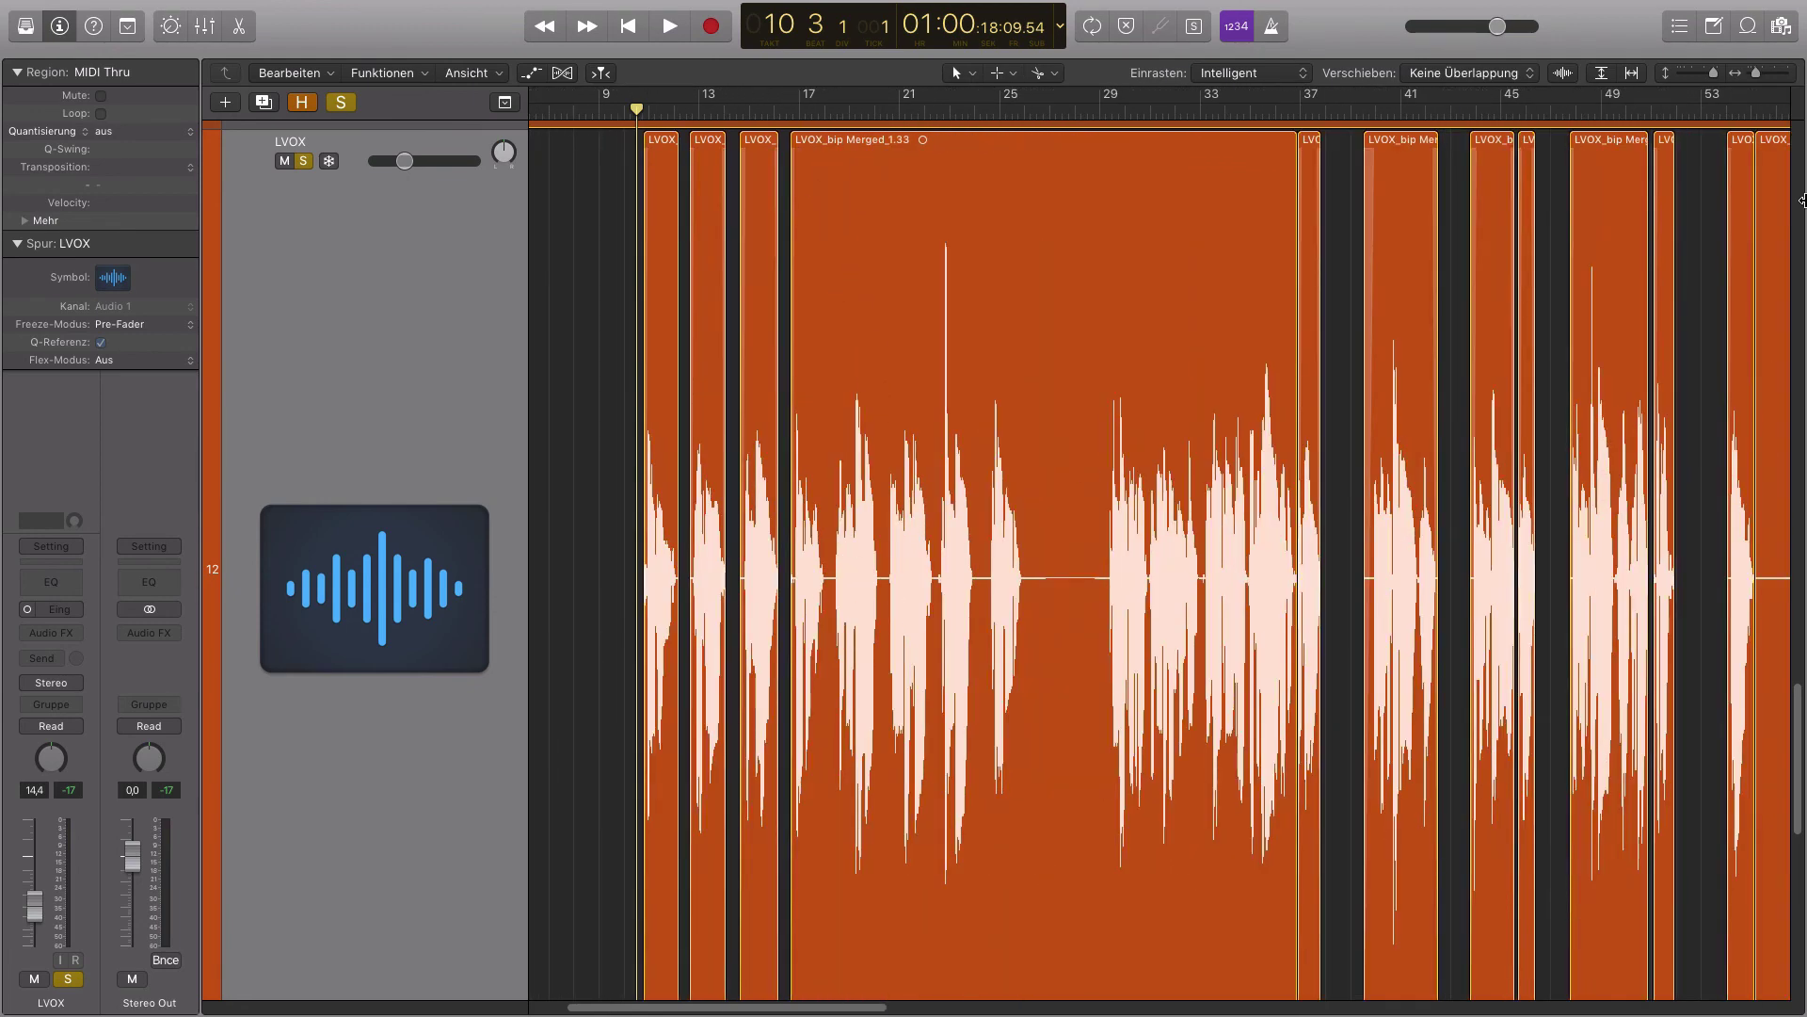
key(super+Up)
key(super+Up)
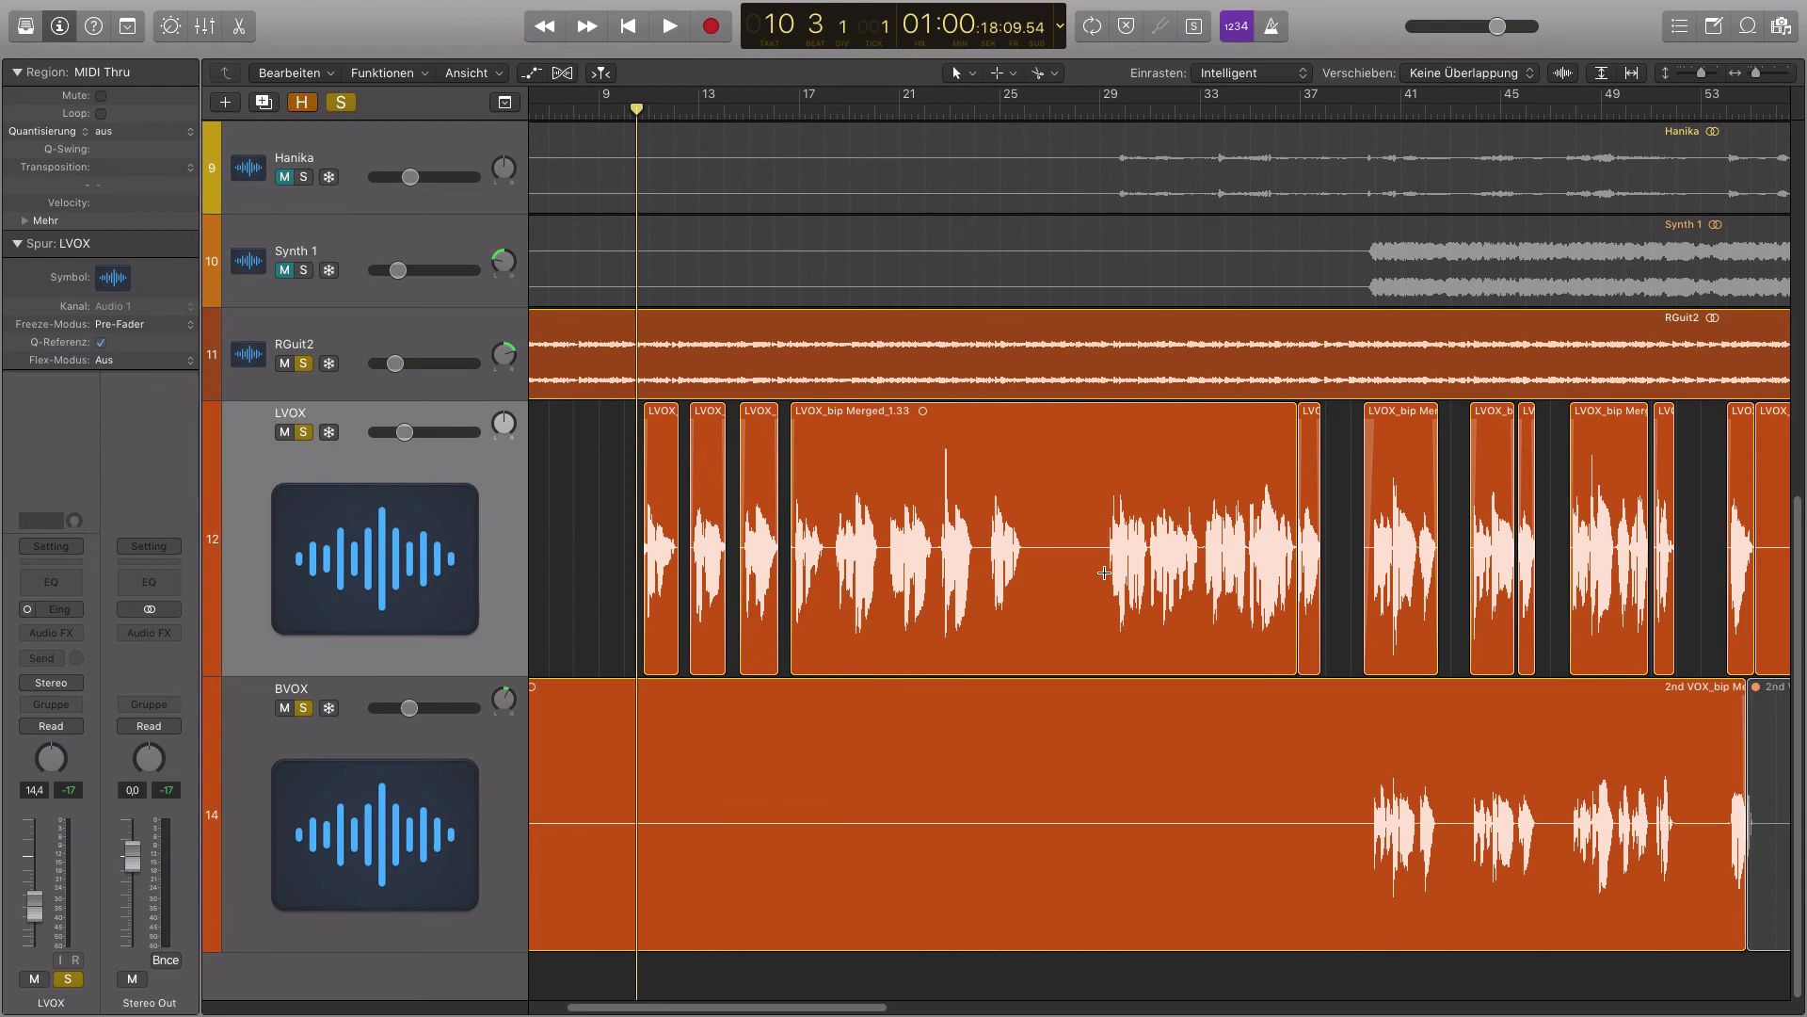
scroll(1411, 674, right, 10)
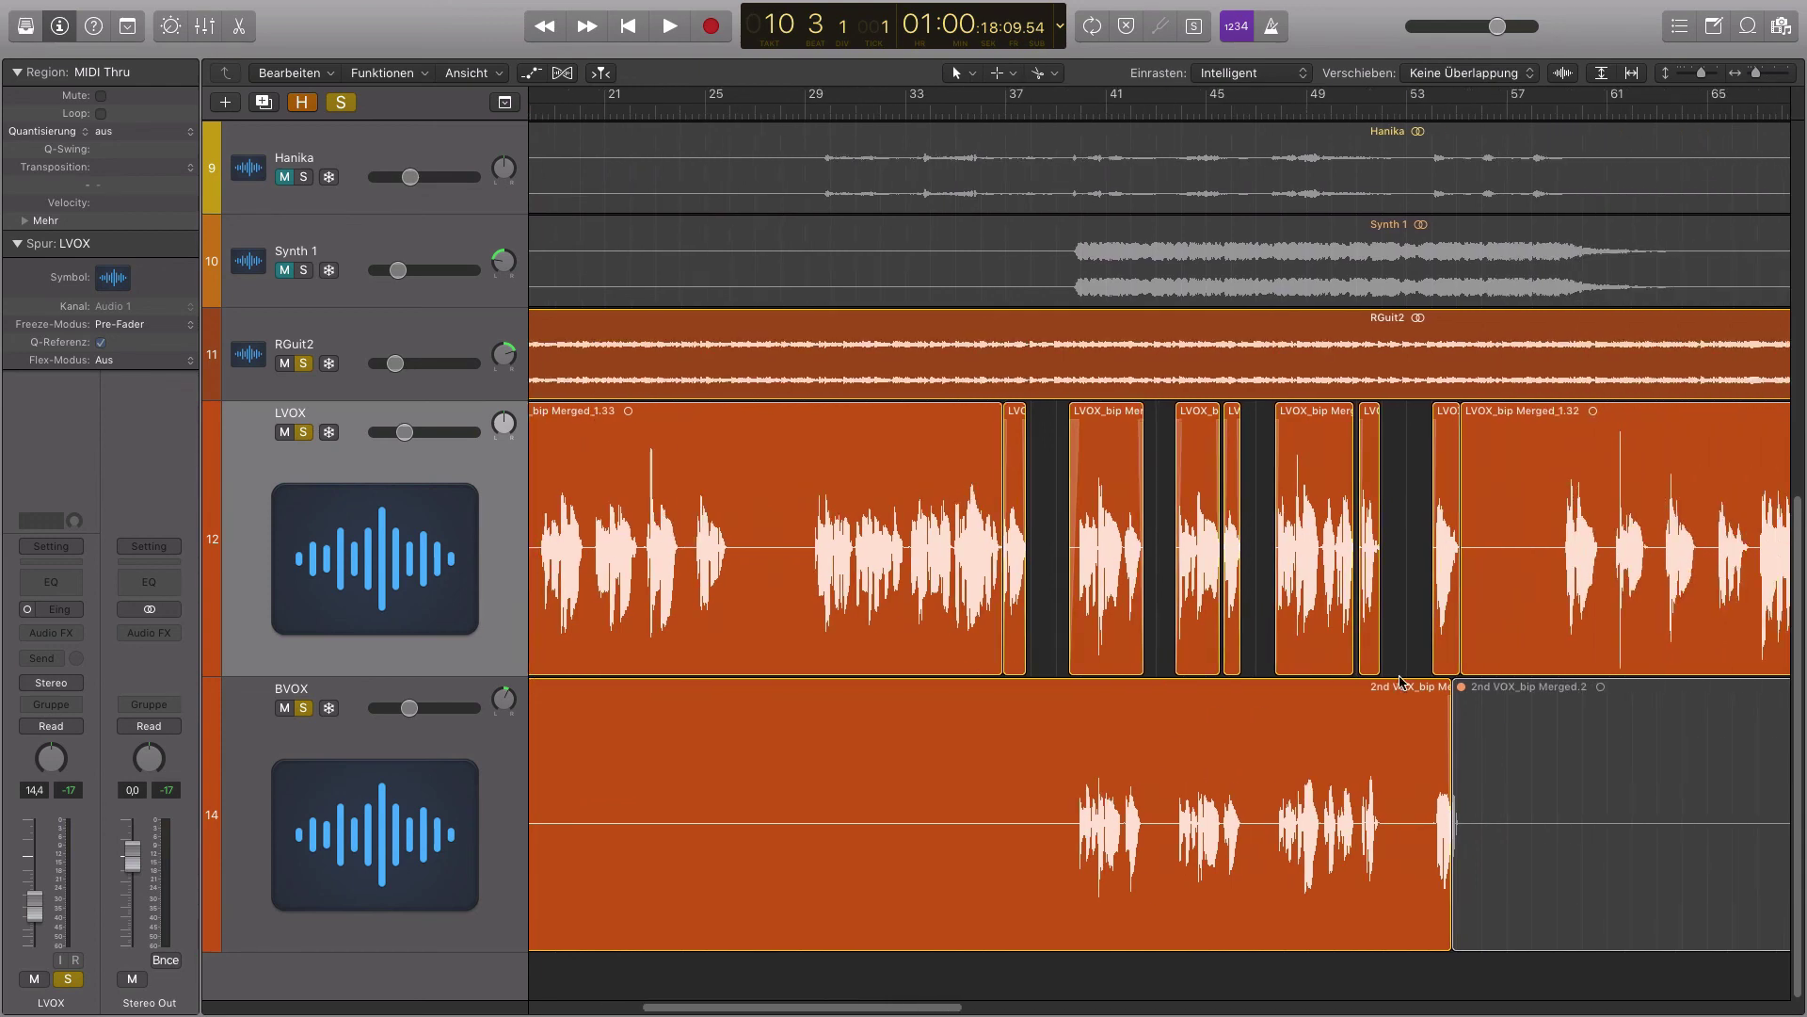
Place the playhead at 39 3 1 1 and compare the LVOX and BVOX phrases between bars 39 and 55
drag(921, 449, 1461, 951)
click(746, 111)
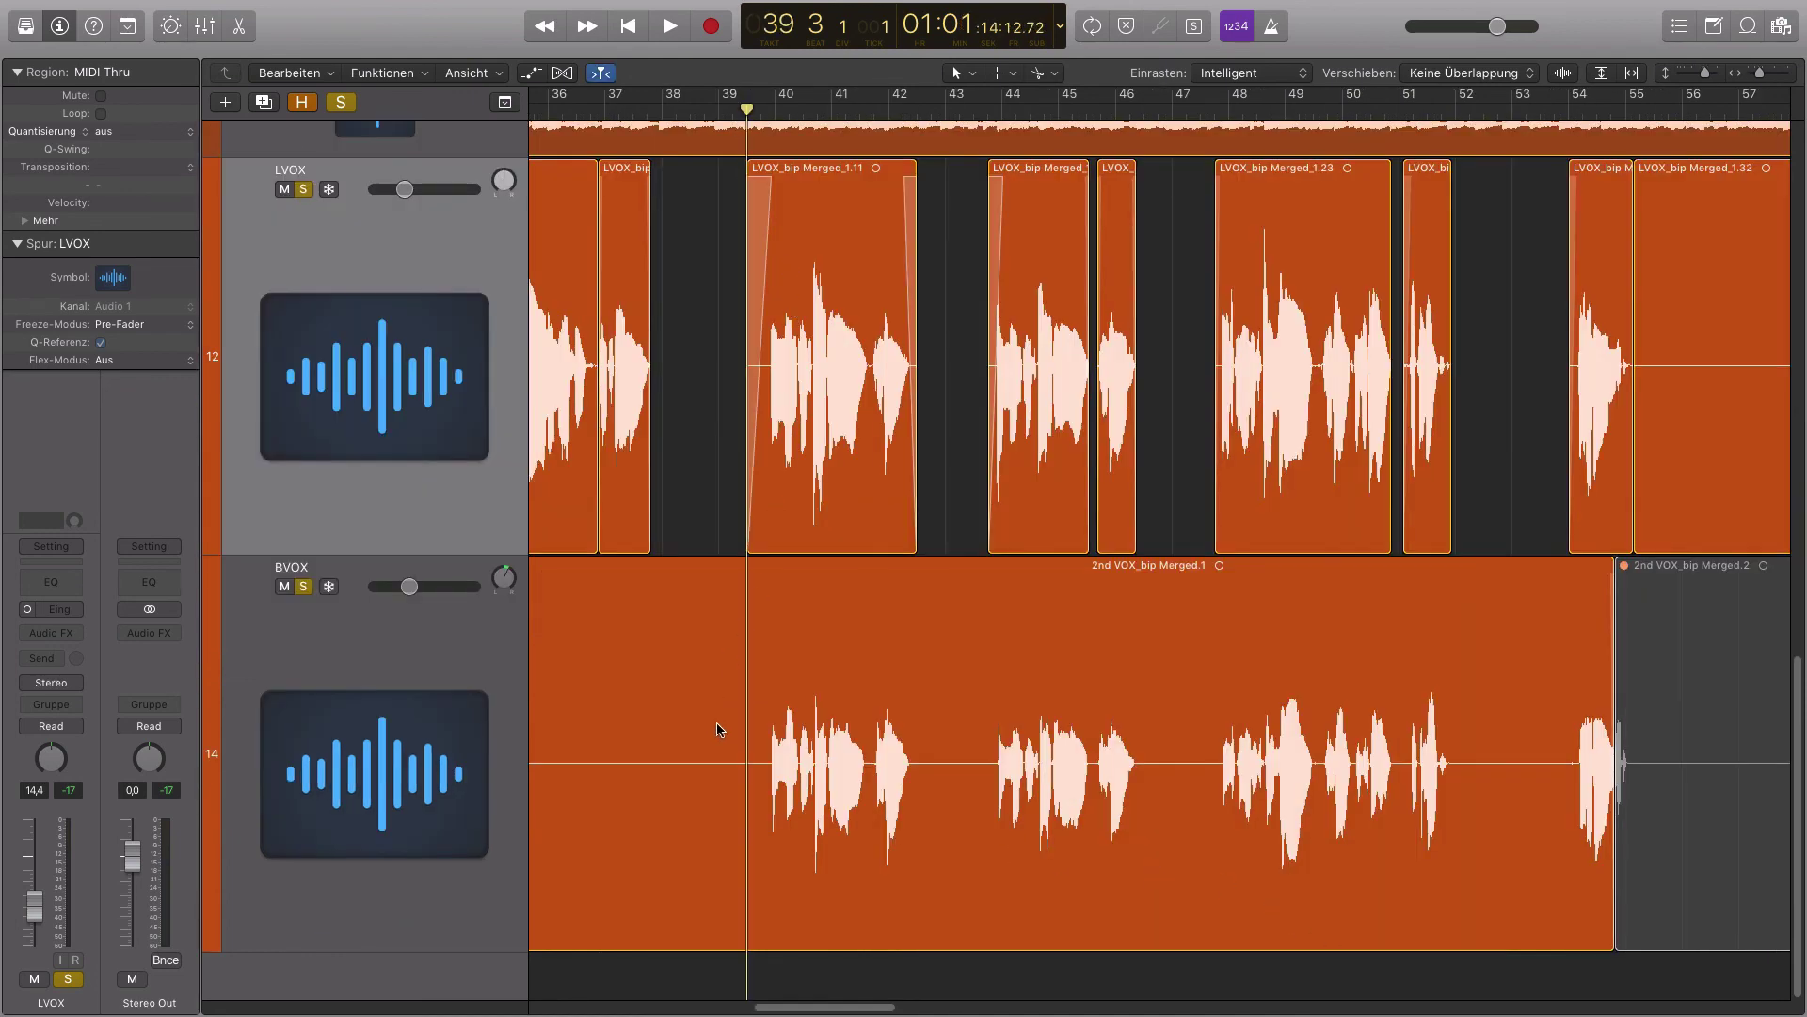
drag(720, 678, 1665, 862)
ctrl+alt+click(1150, 612)
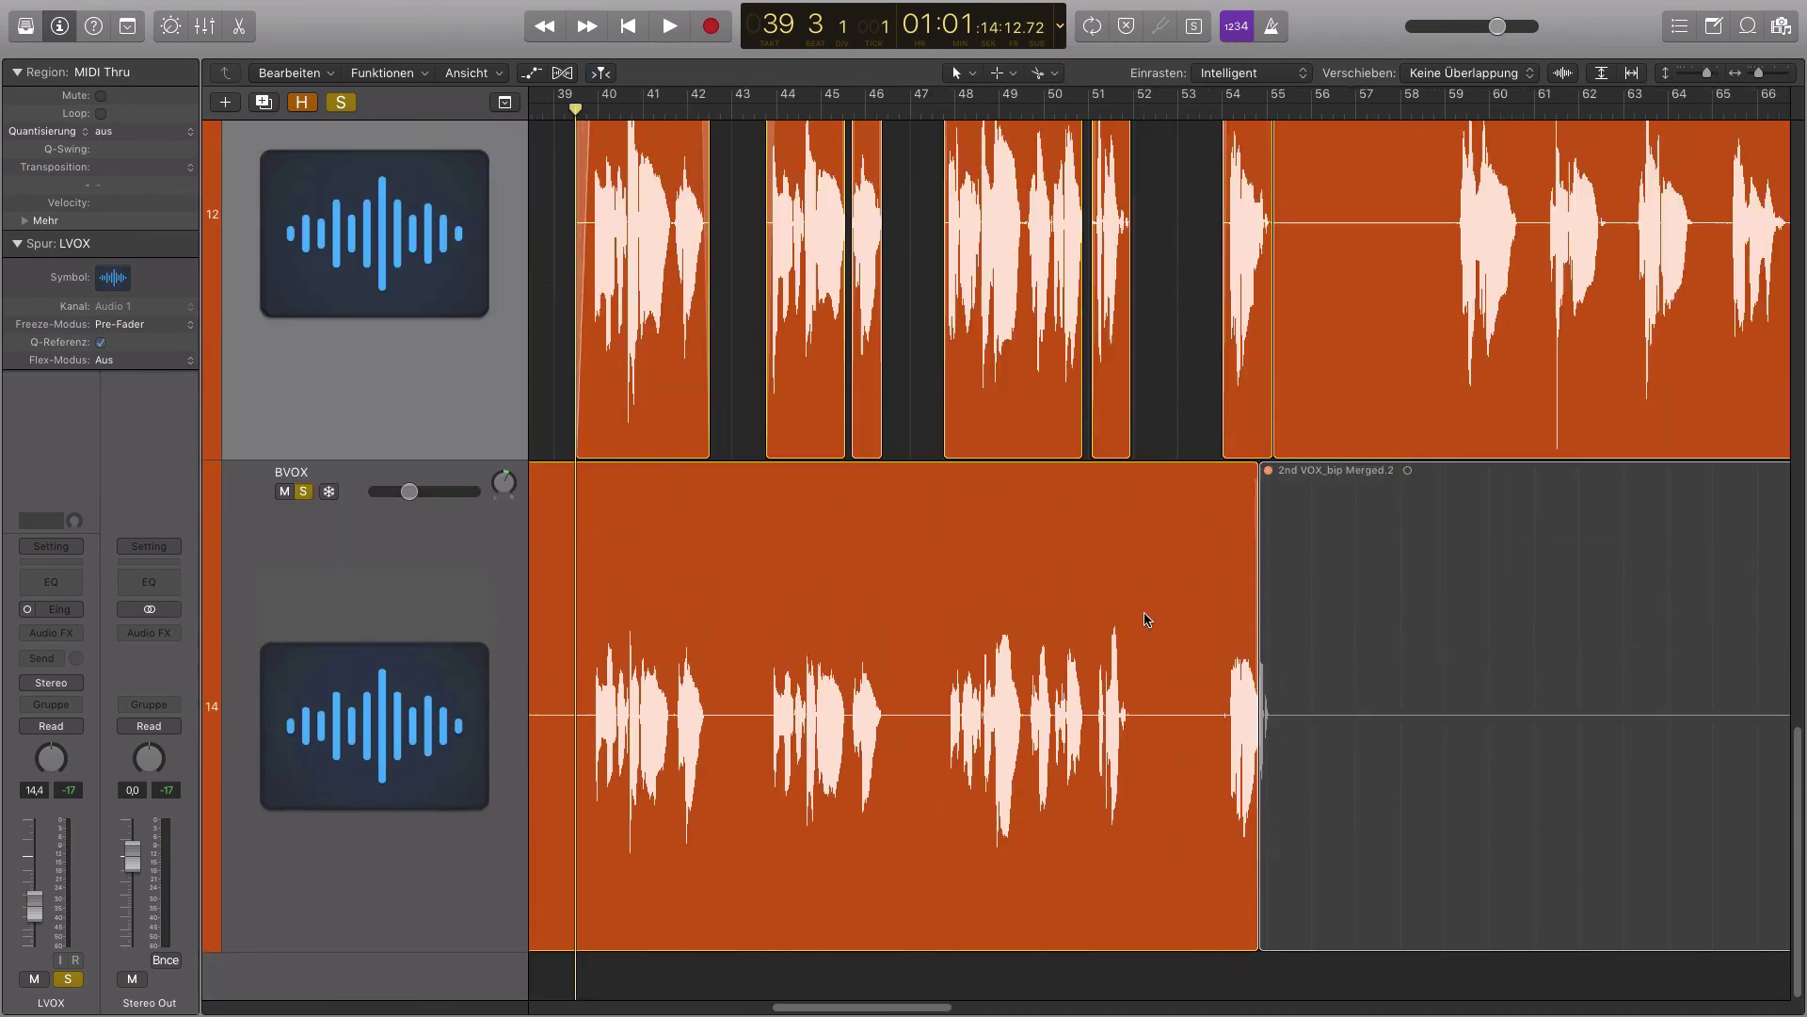
scroll(938, 624, left, 1)
scroll(951, 629, down, 3)
scroll(956, 630, left, 3)
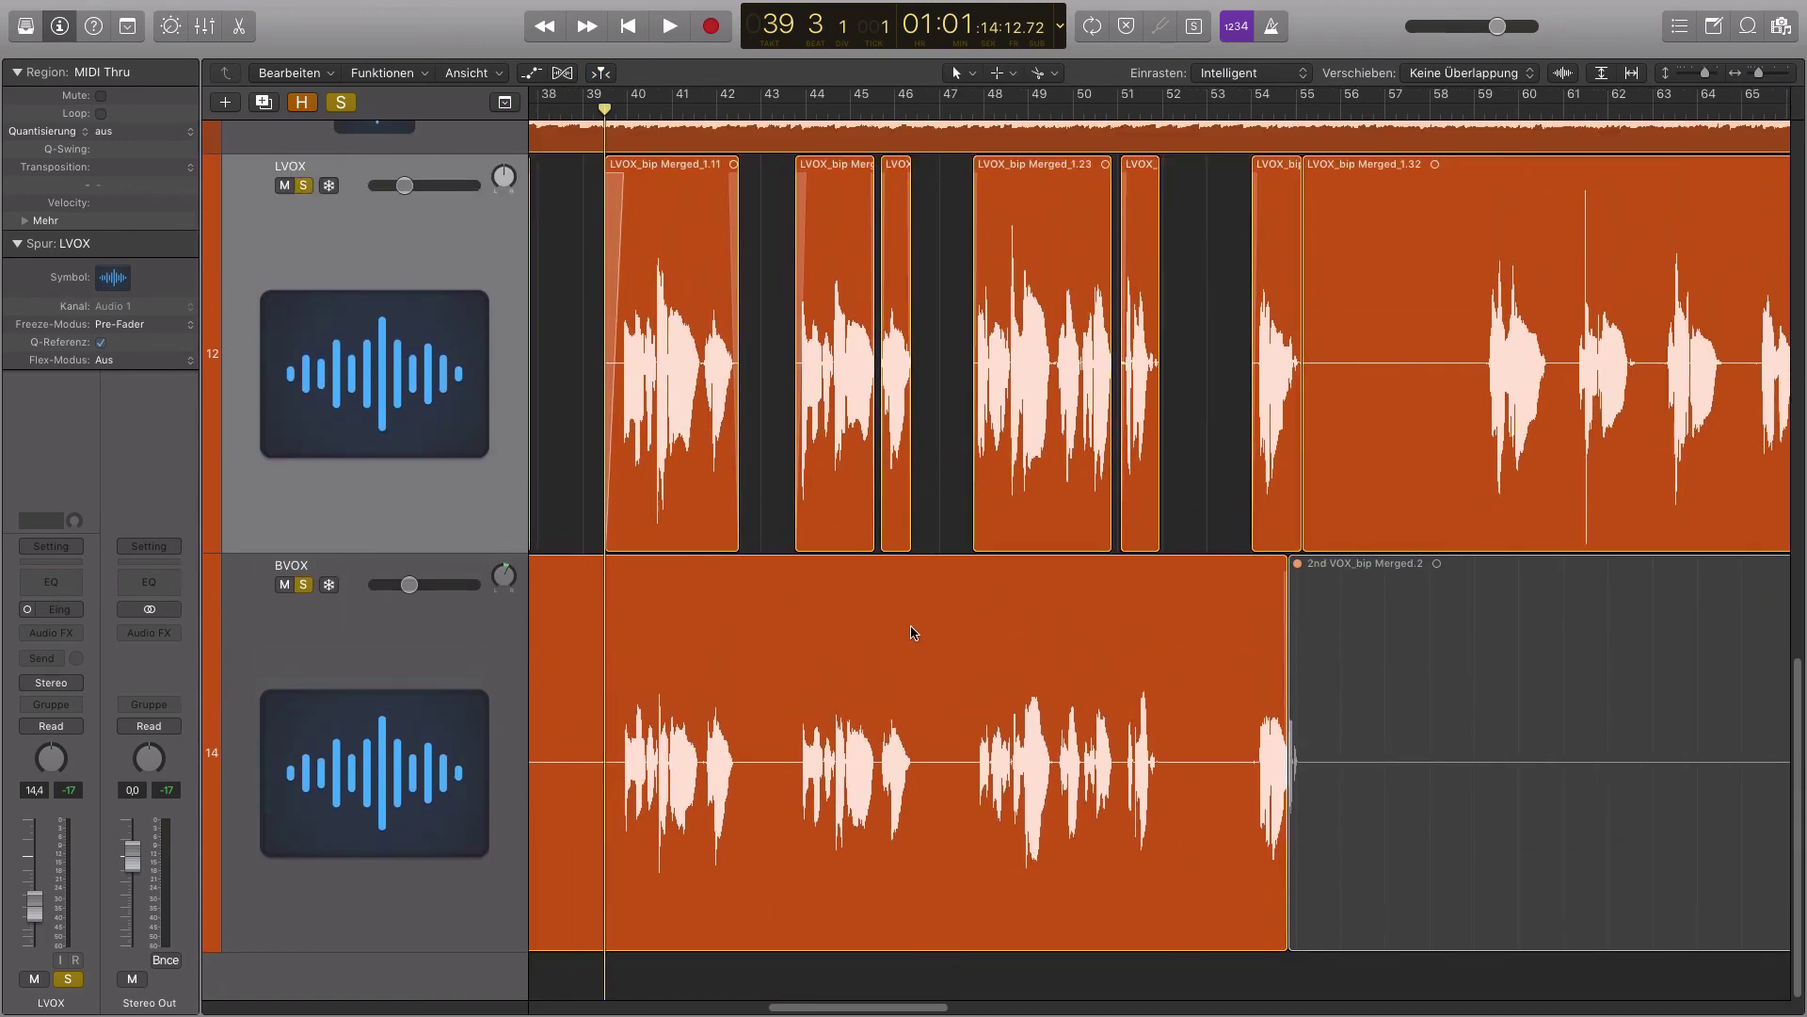
scroll(817, 610, left, 4)
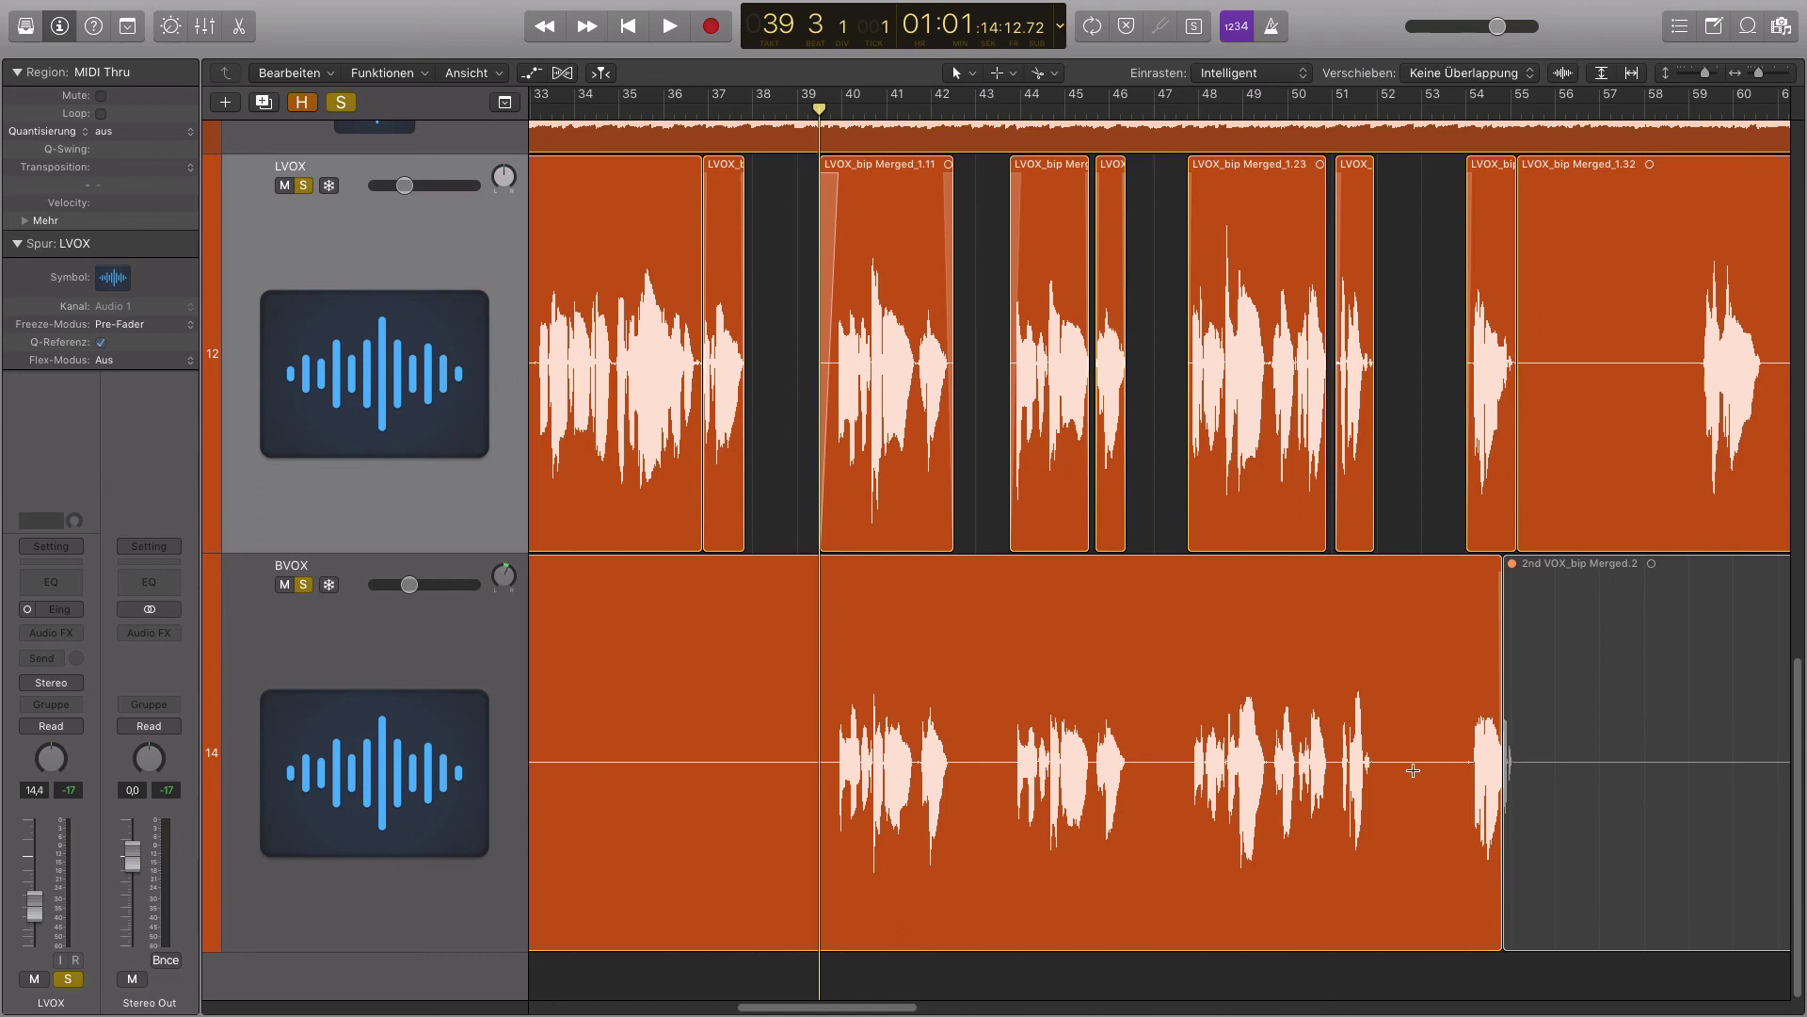
scroll(1398, 768, right, 3)
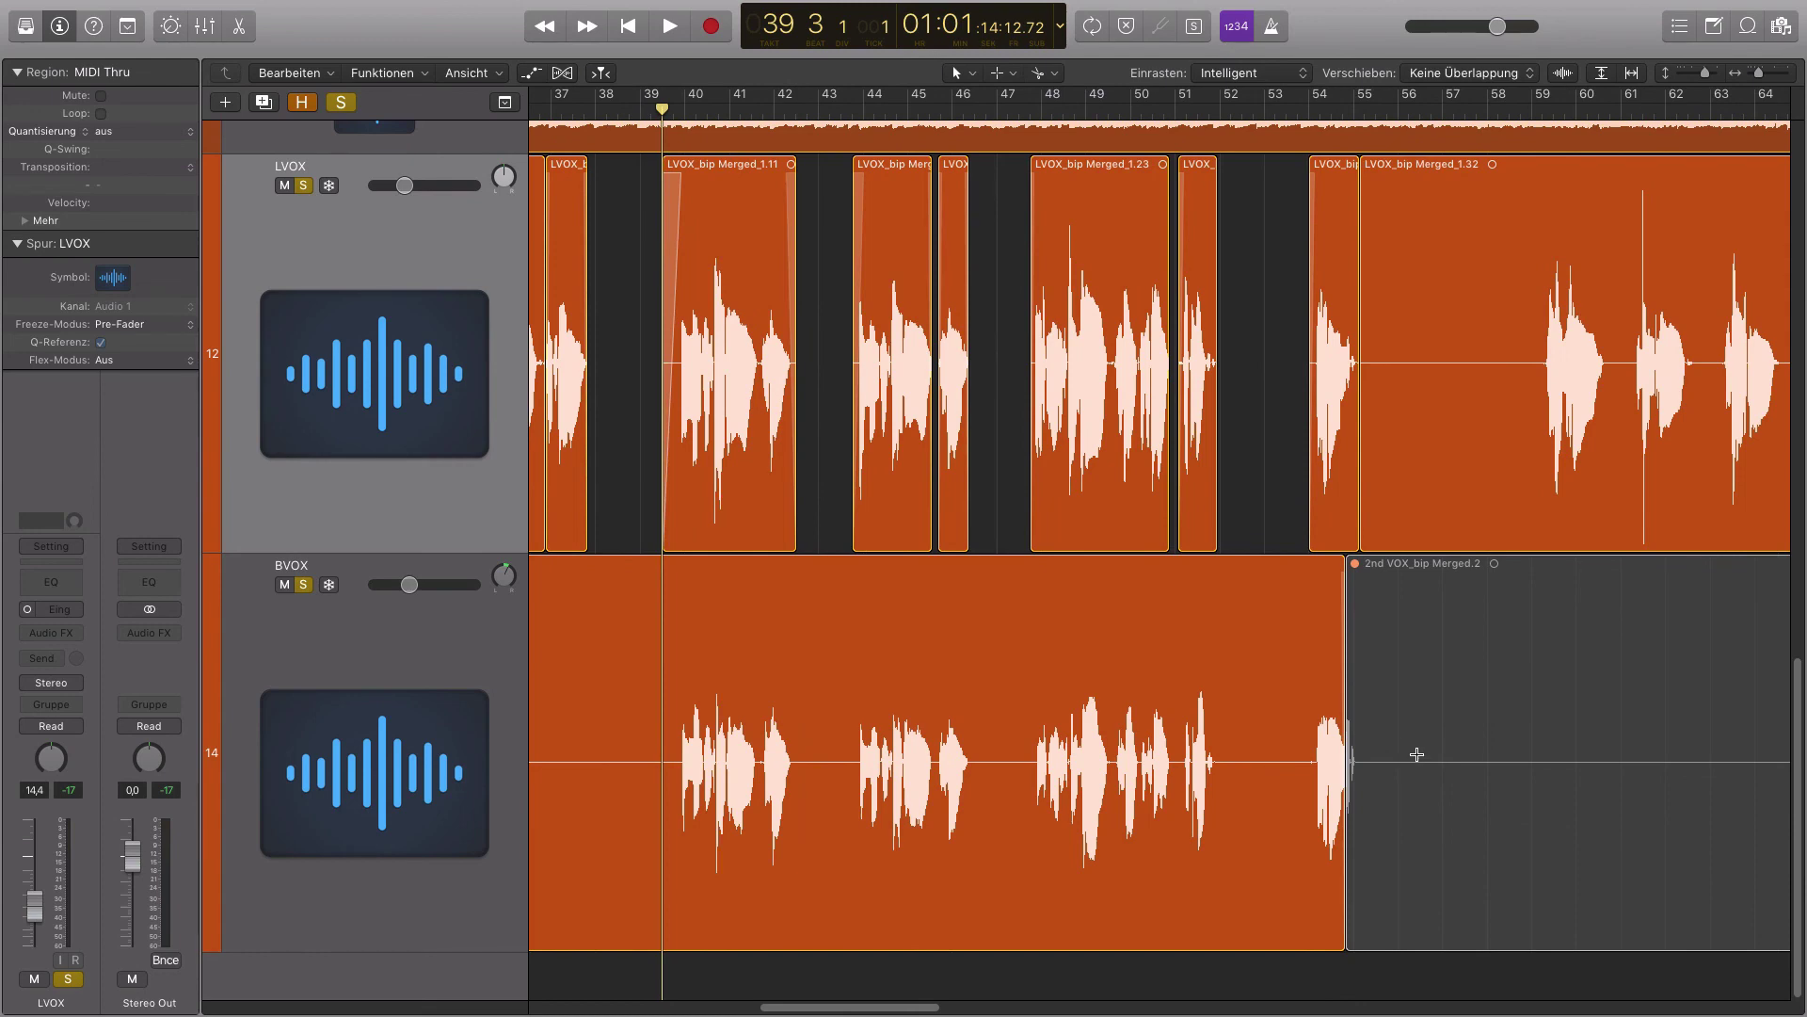
Examine the end of the BVOX phrase at bar 54, where the muted region begins, and compare it with LVOX
drag(1289, 697, 1467, 866)
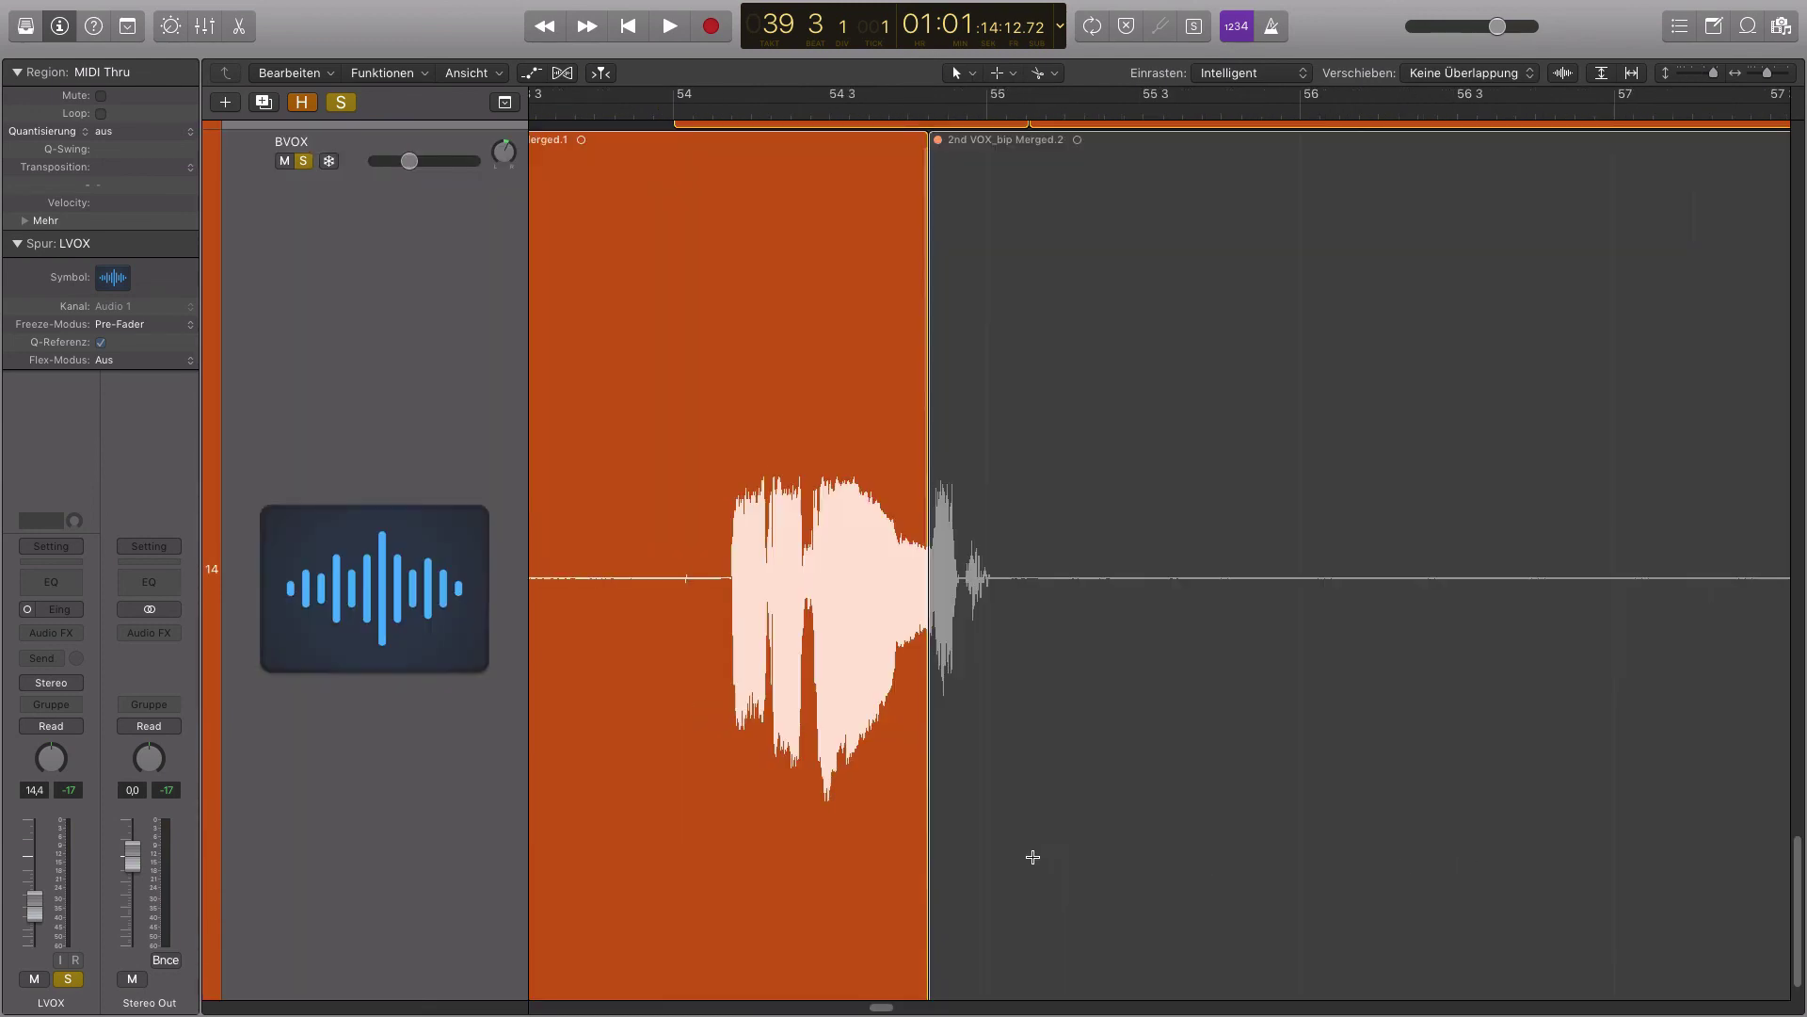
scroll(1032, 855, up, 2)
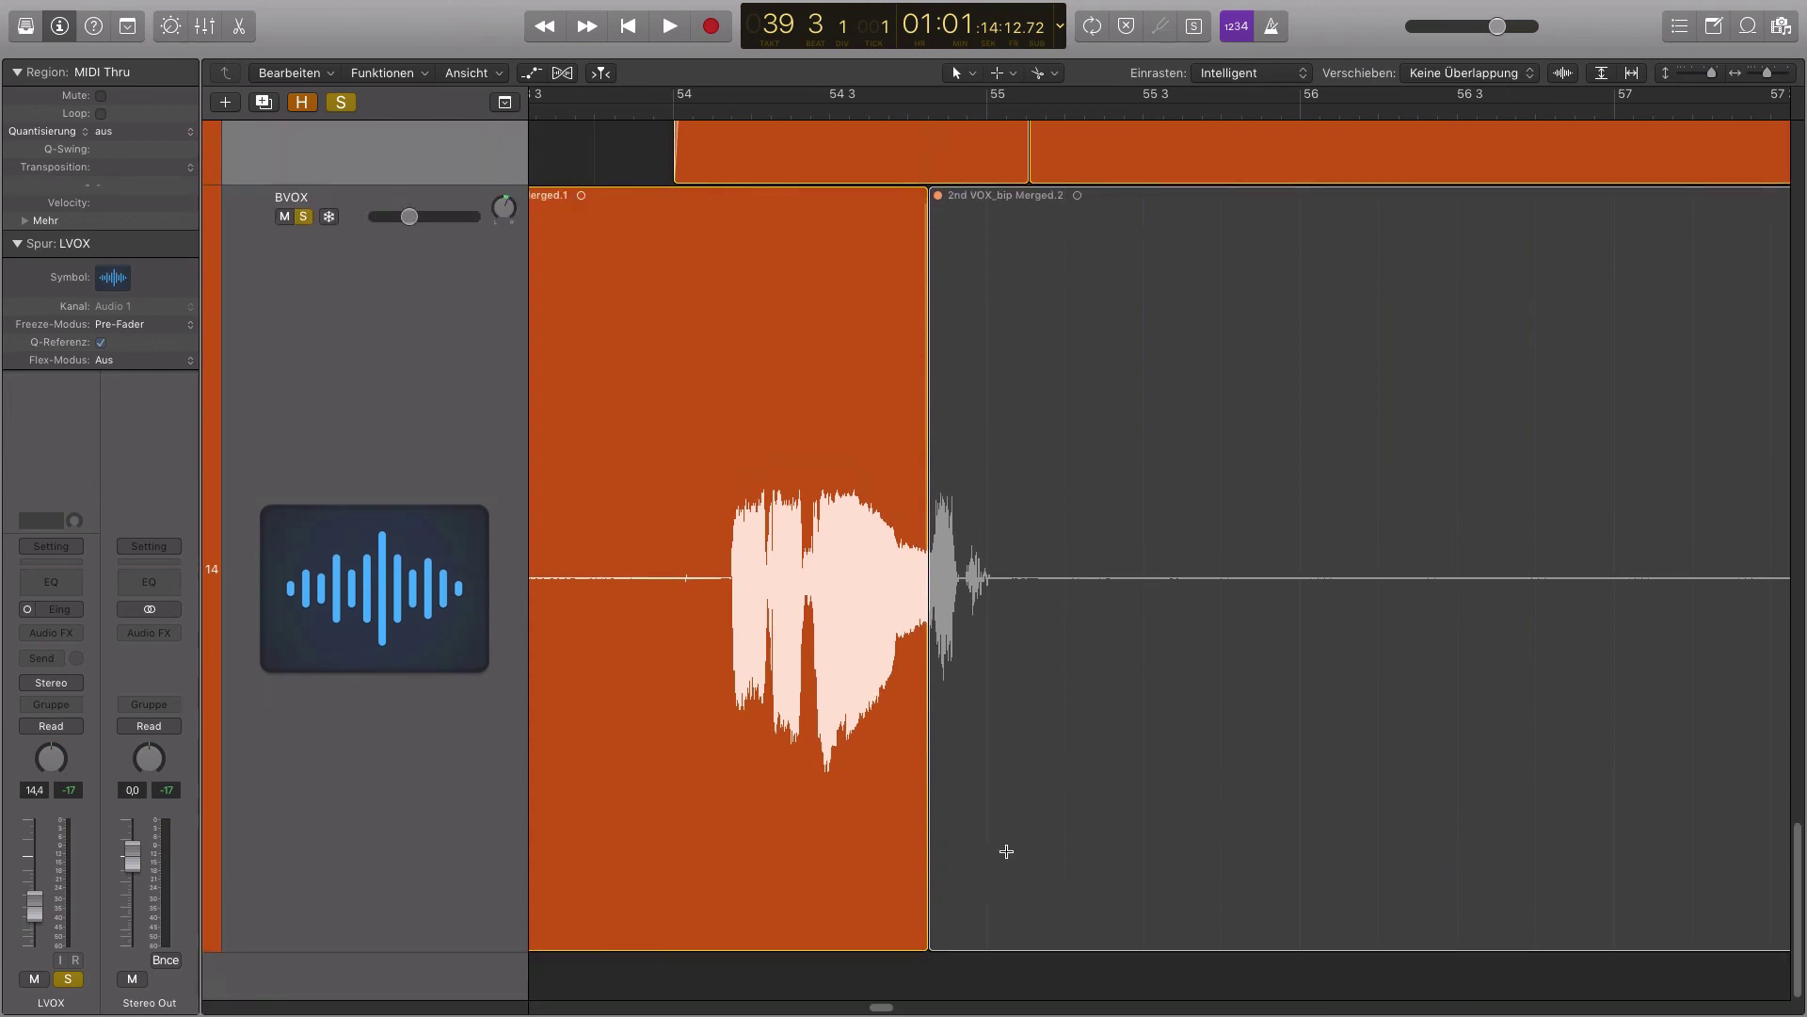
scroll(1008, 851, left, 3)
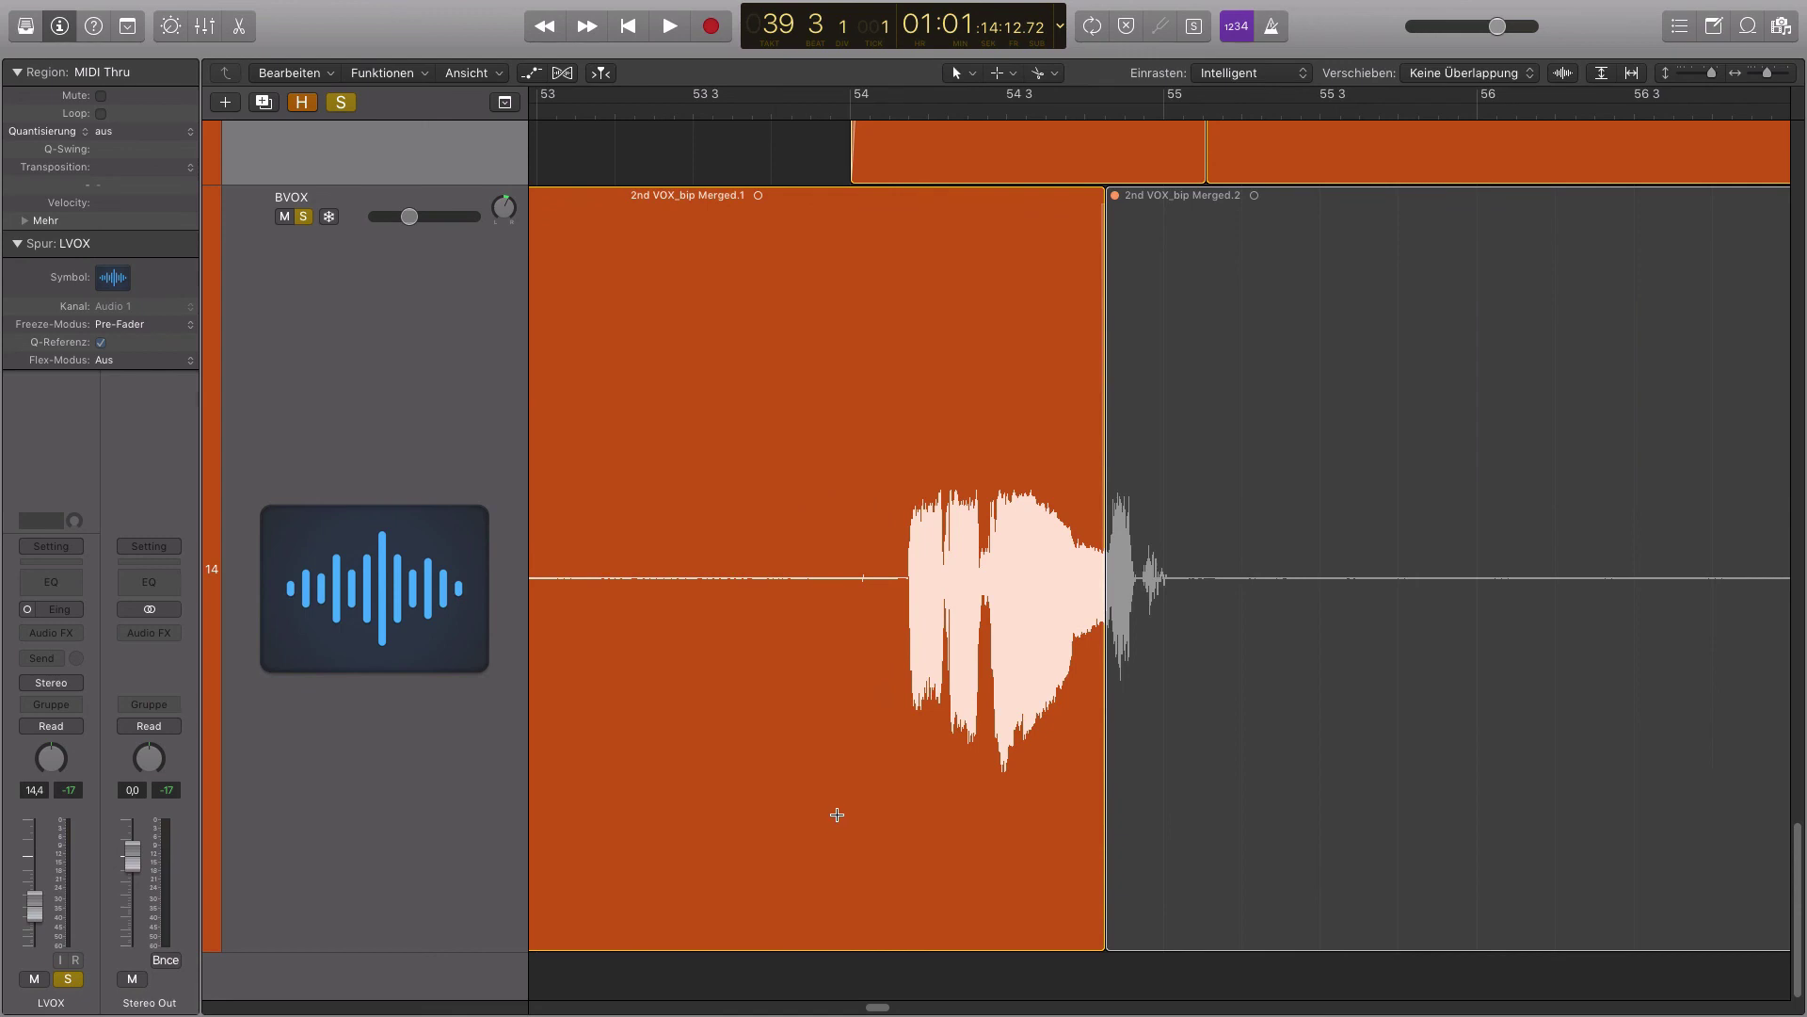
scroll(1117, 752, down, 3)
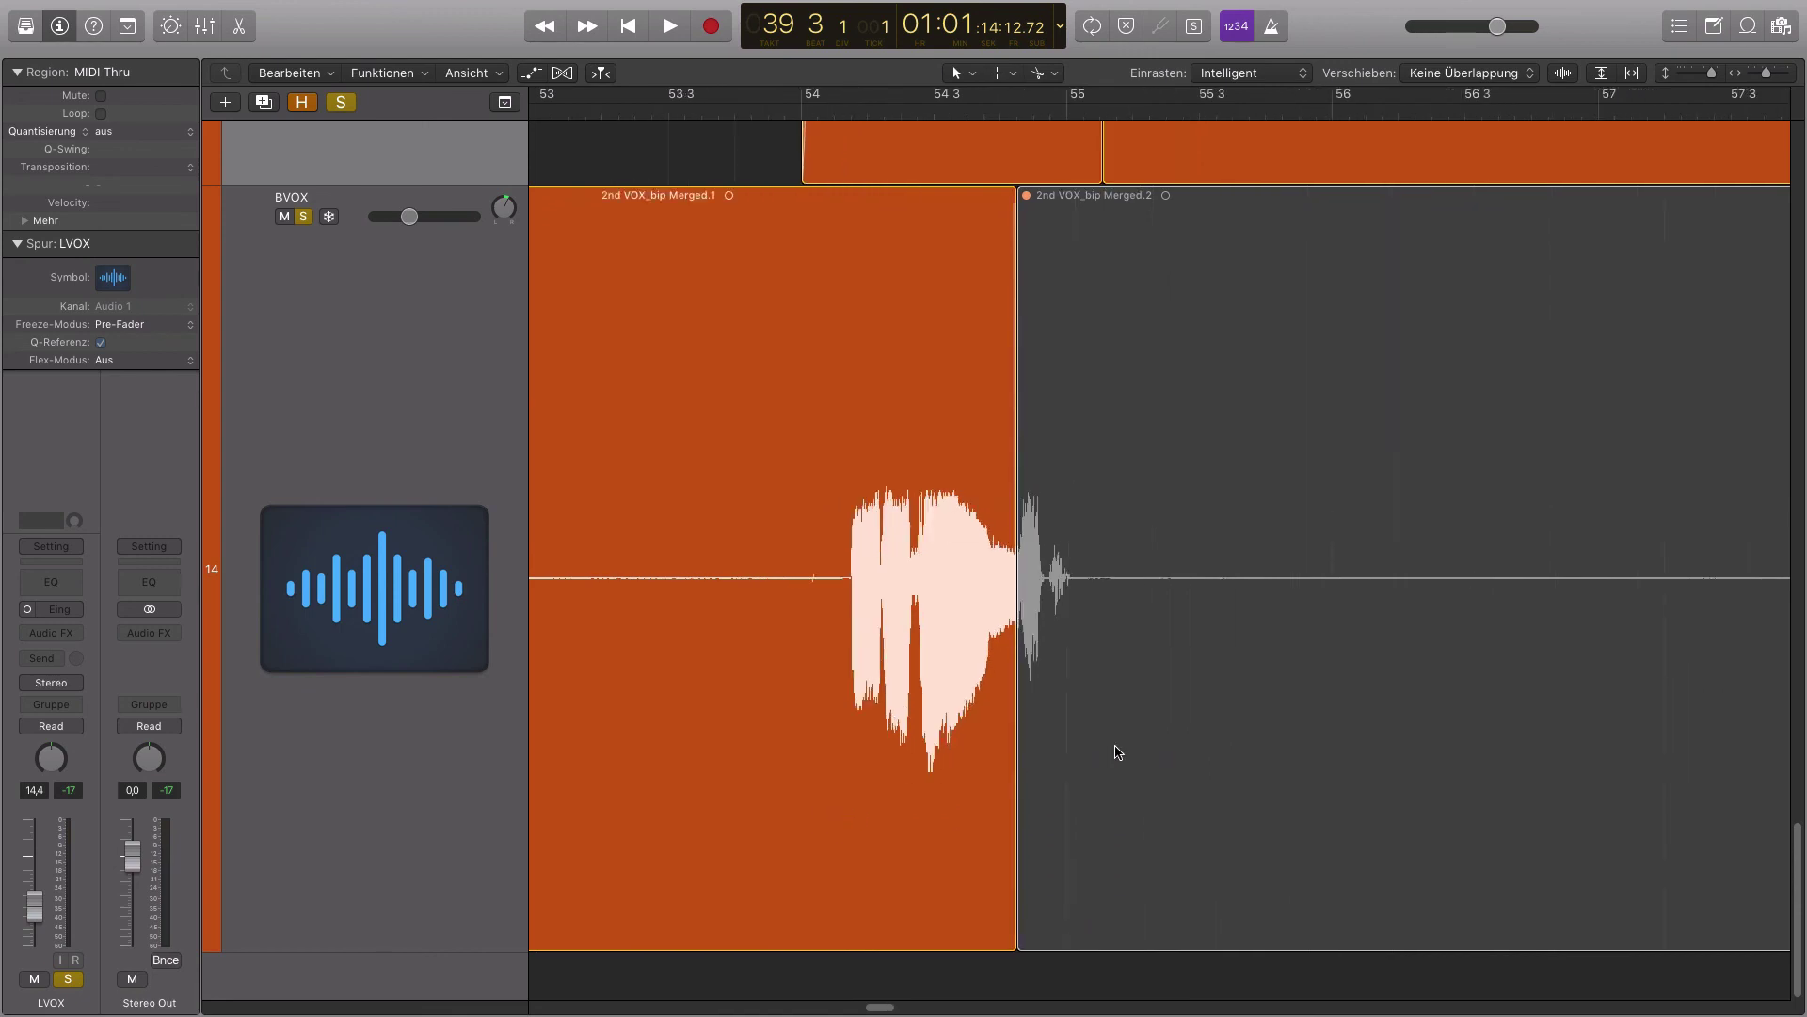
key(super+Up)
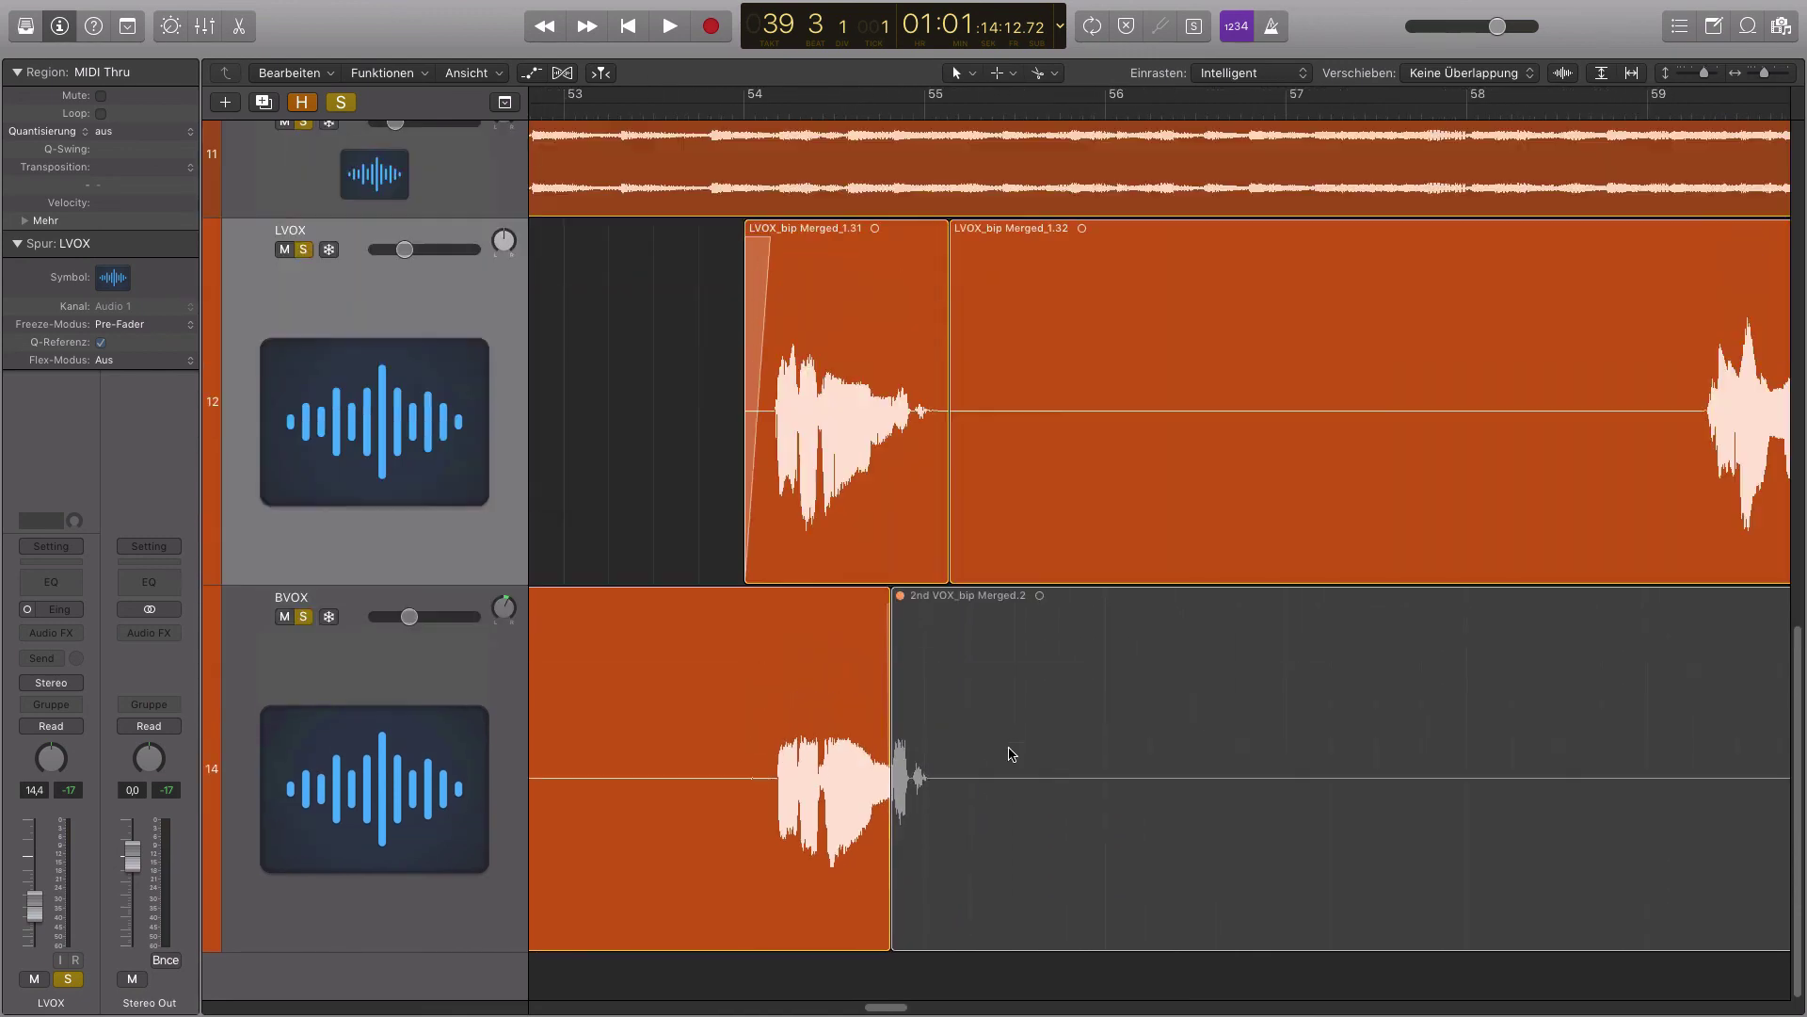
key(super+Left)
Review the LVOX and BVOX regions within the whole arrangement, up to the end of the song
key(super+Left)
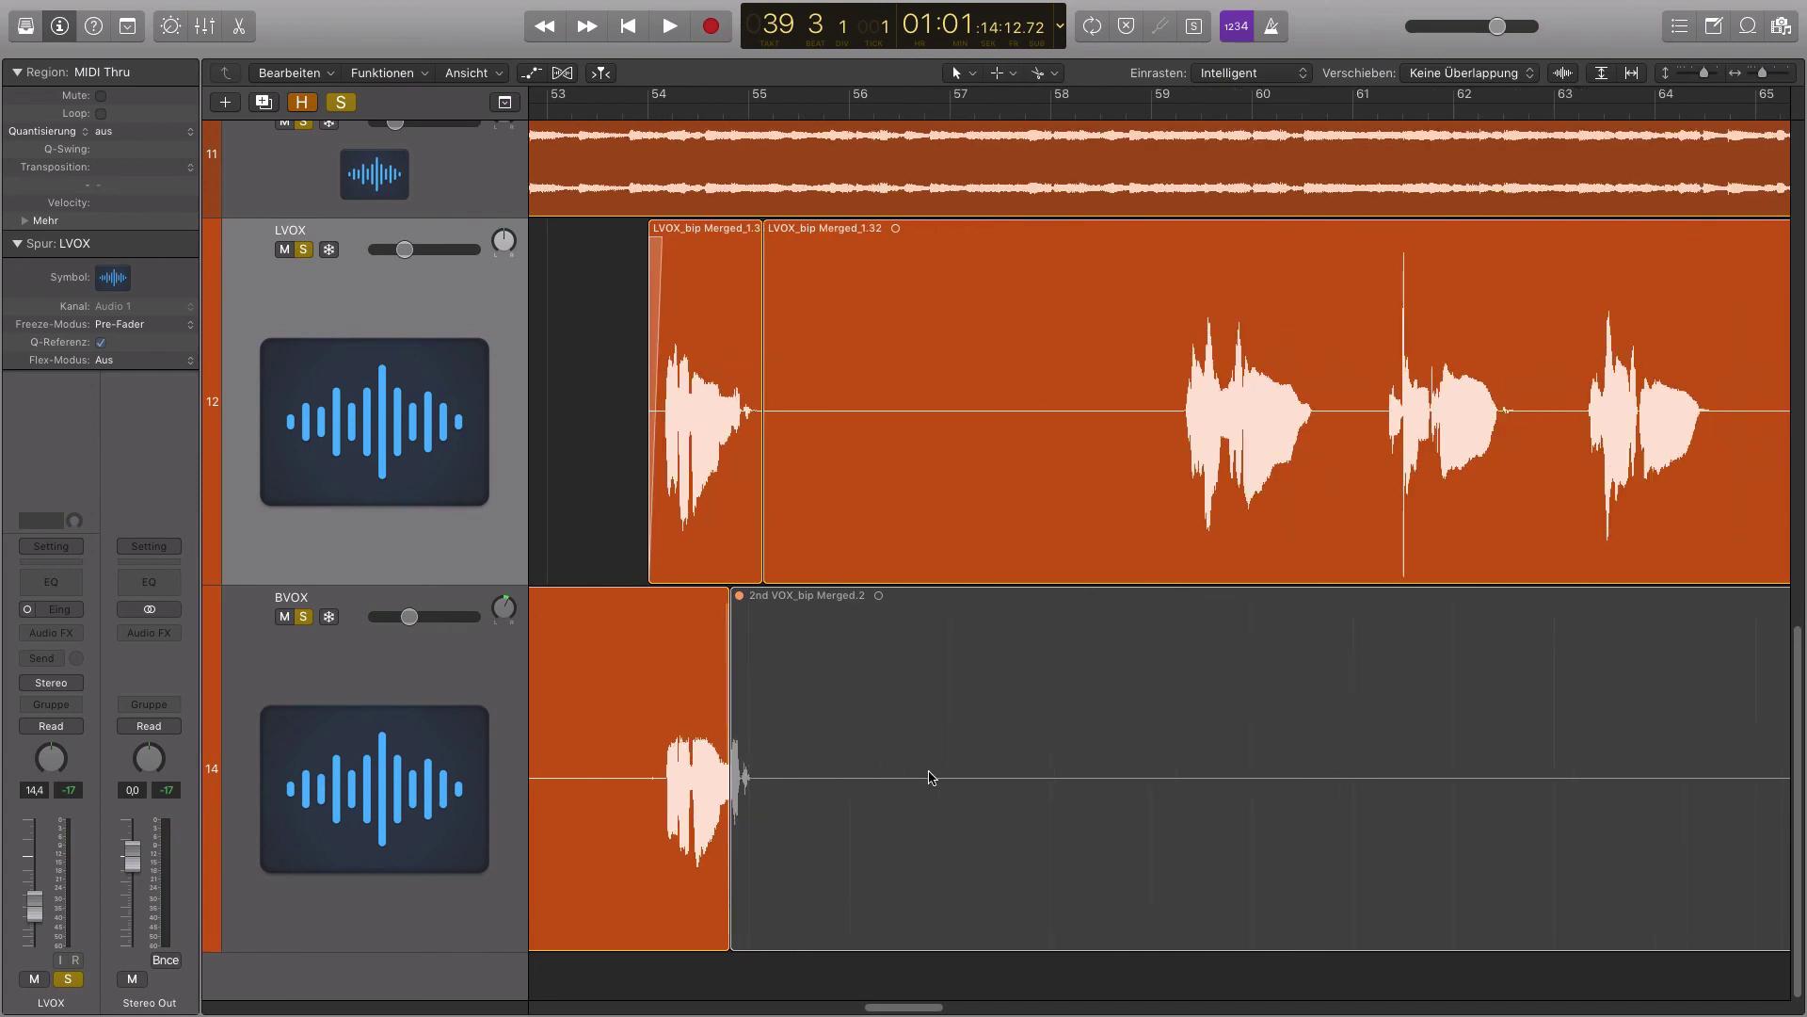
scroll(894, 767, left, 5)
key(super+Left)
key(super+Up)
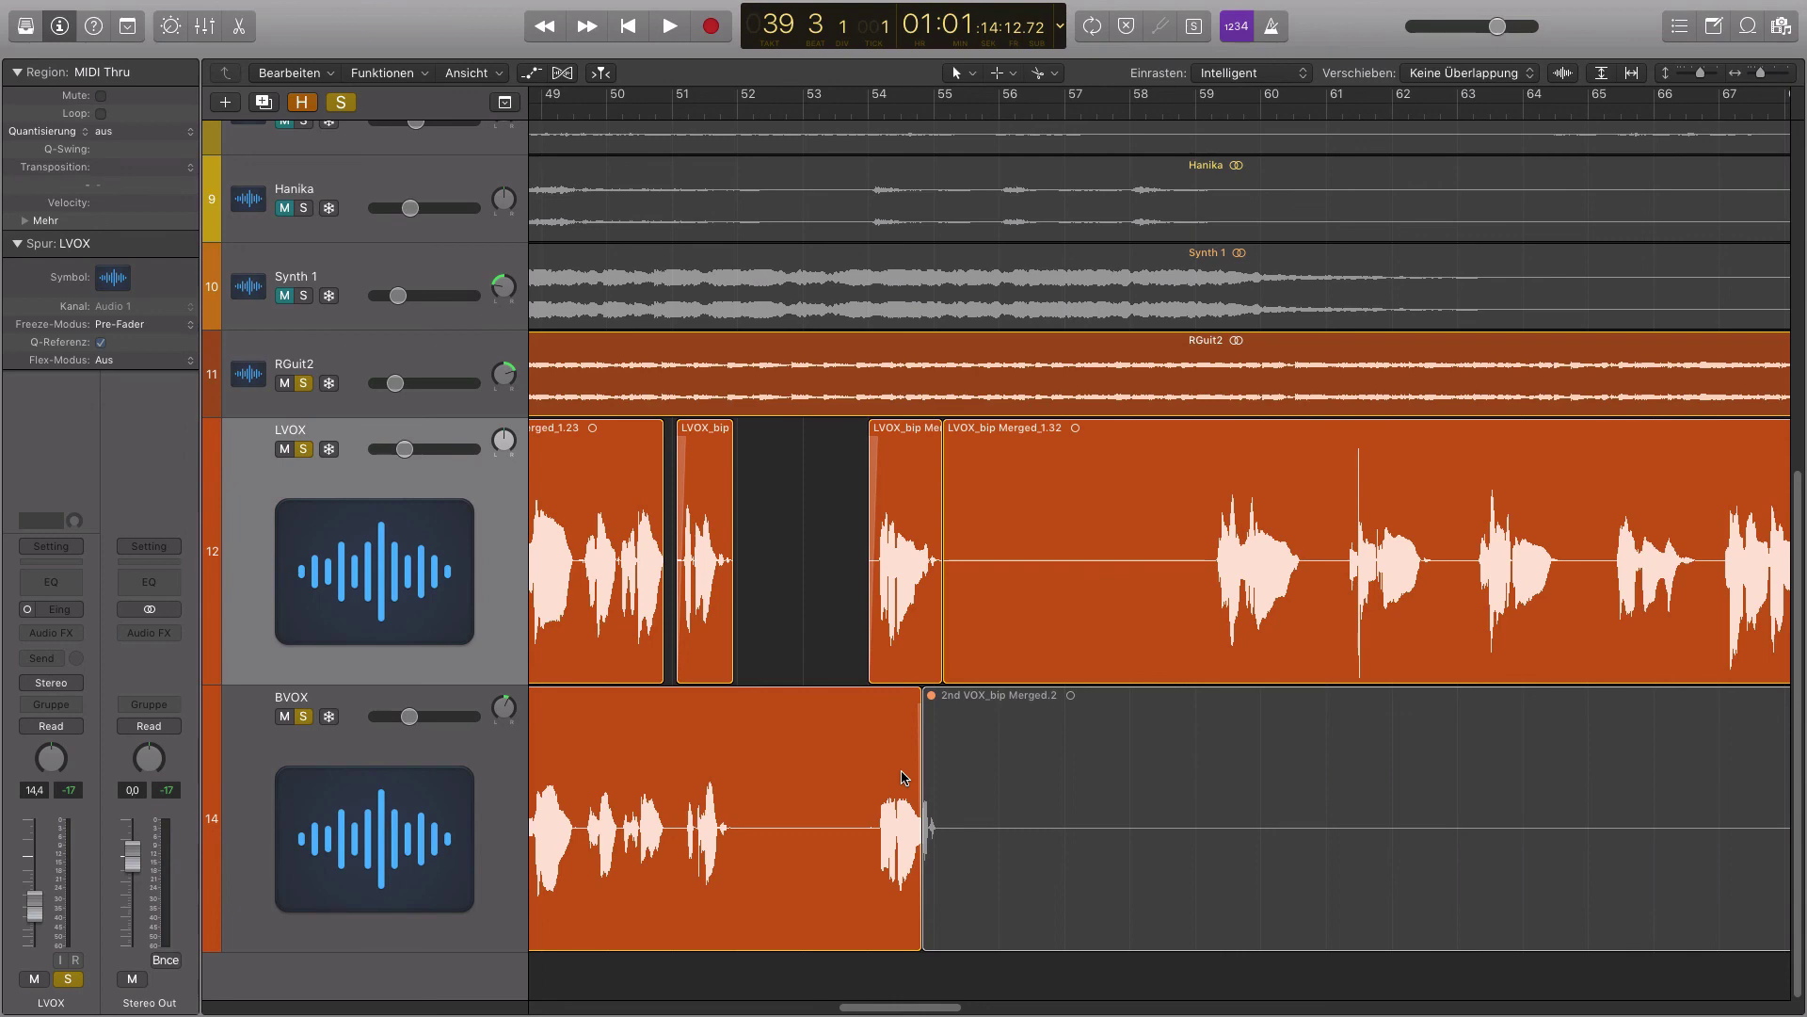
key(super+Up)
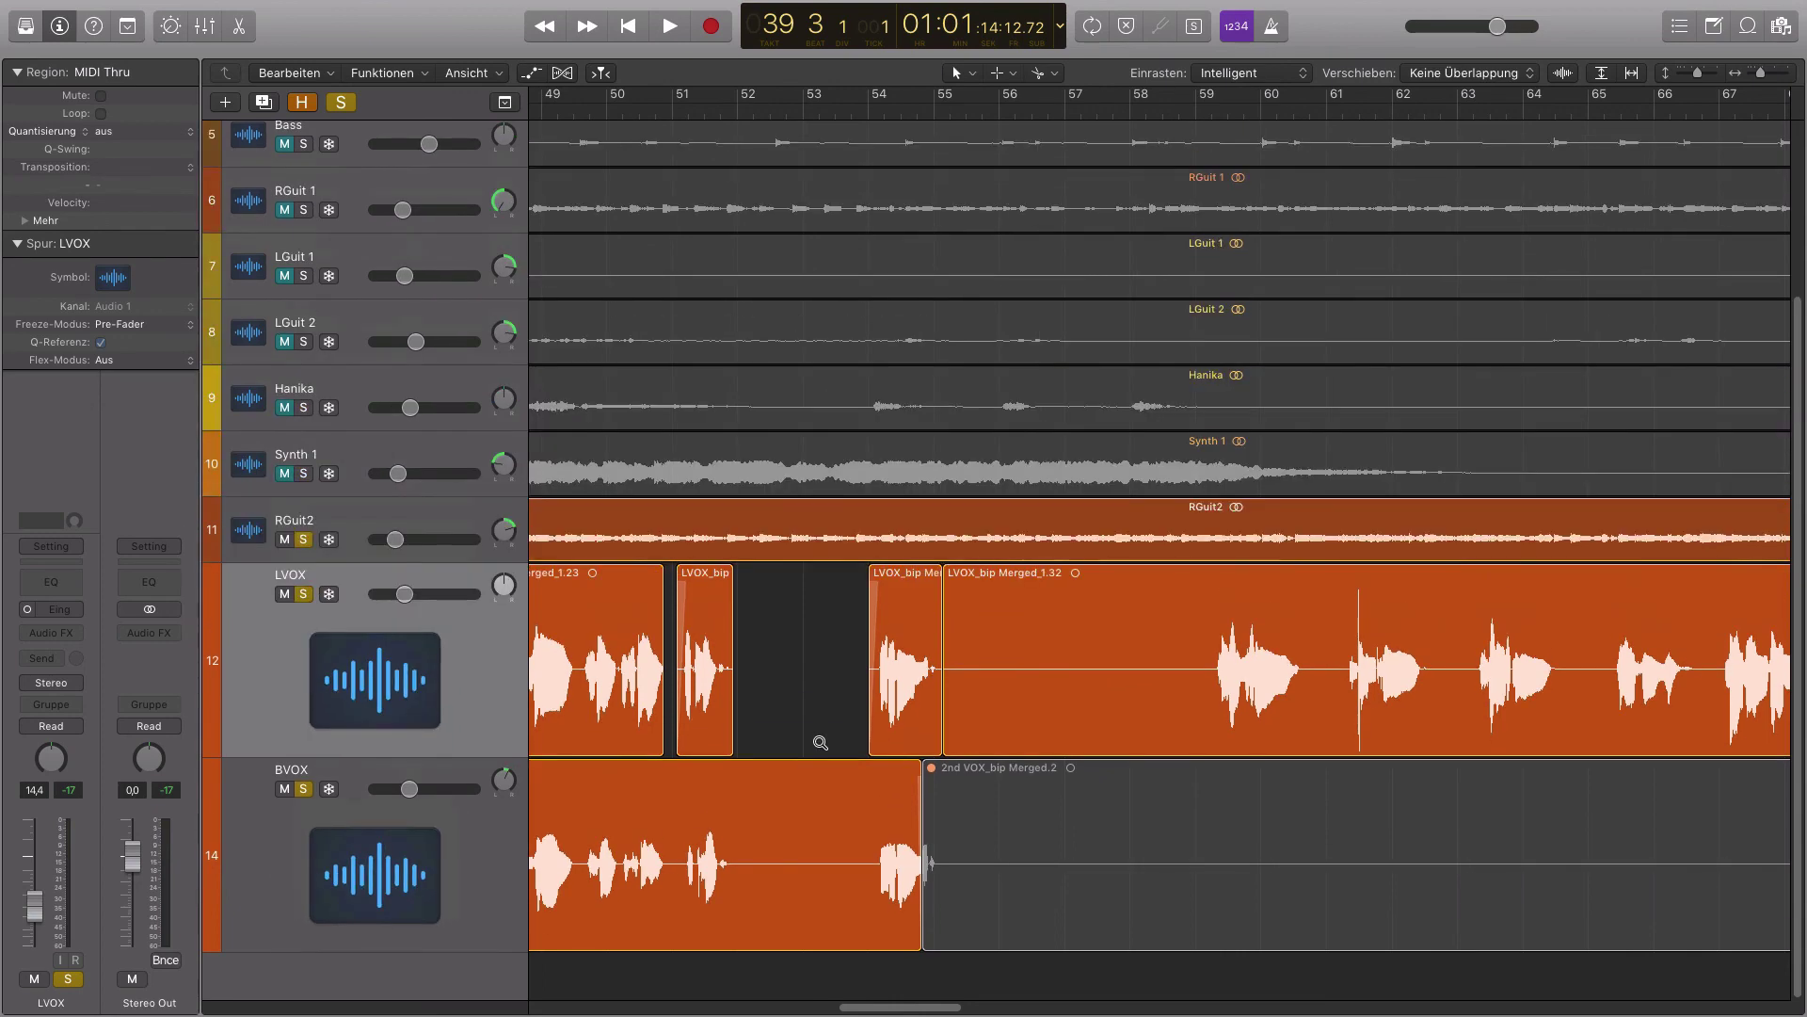
scroll(821, 742, down, 10)
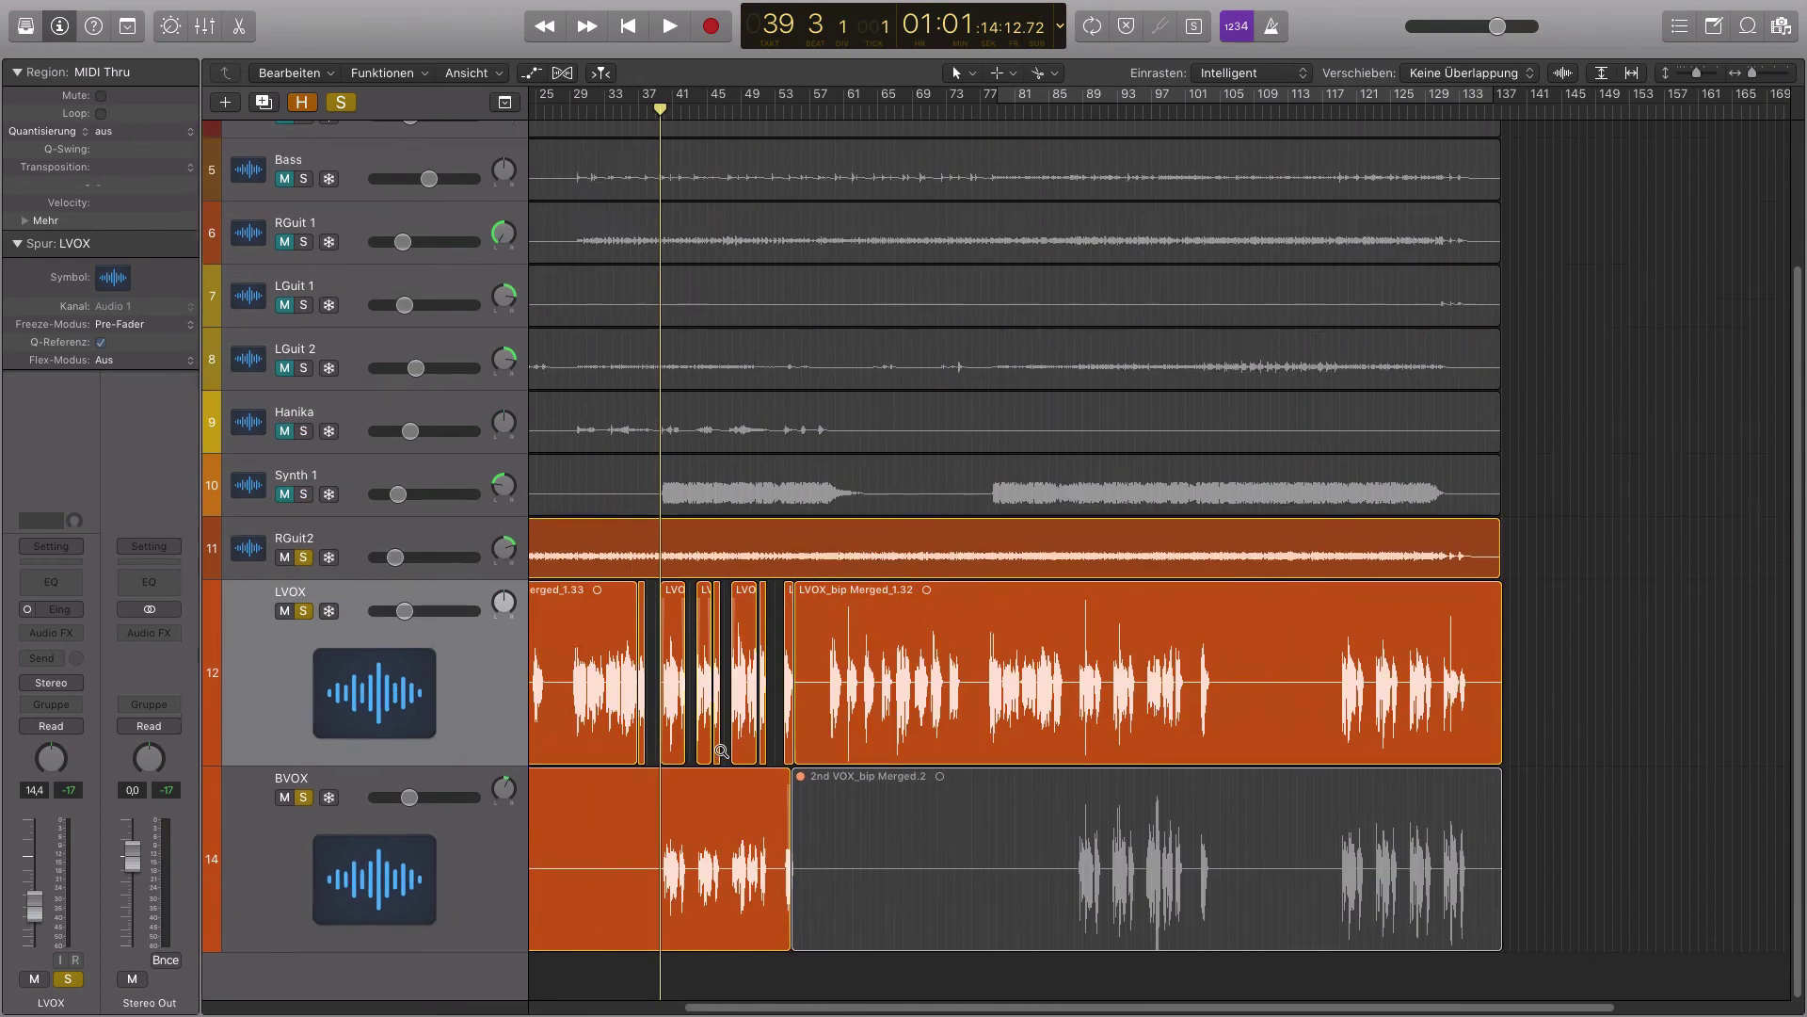
scroll(721, 751, down, 3)
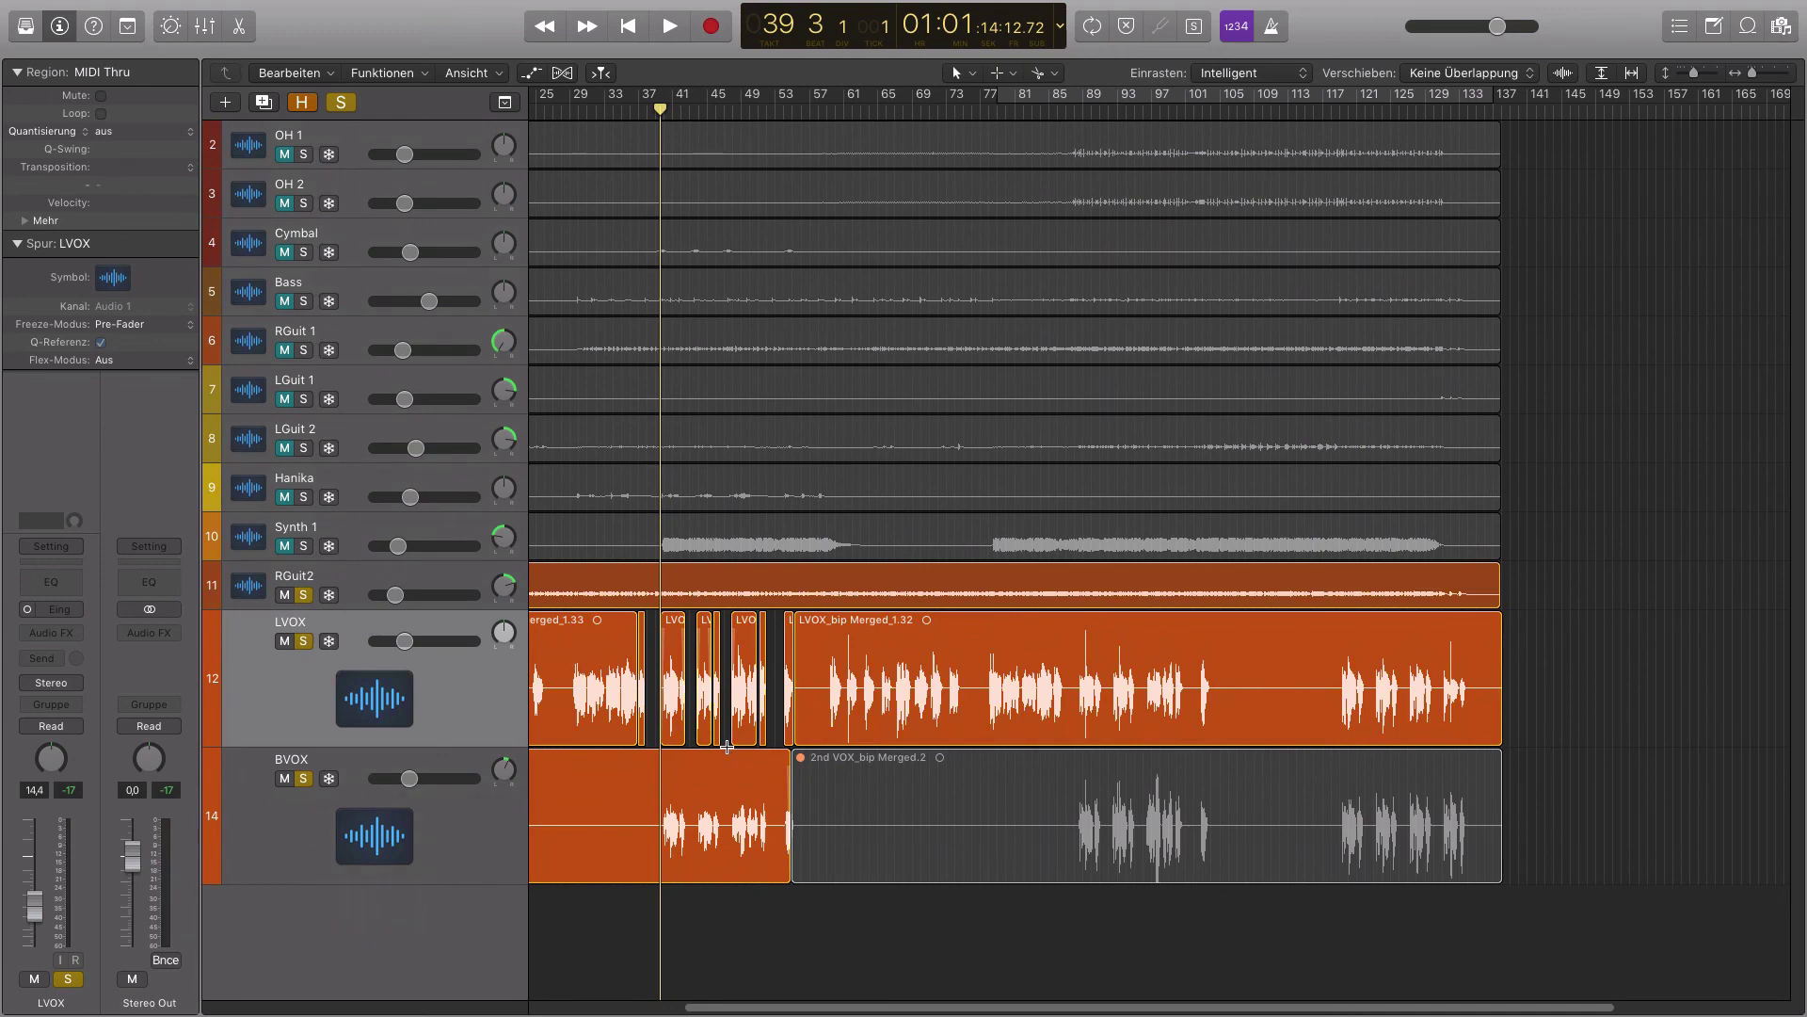